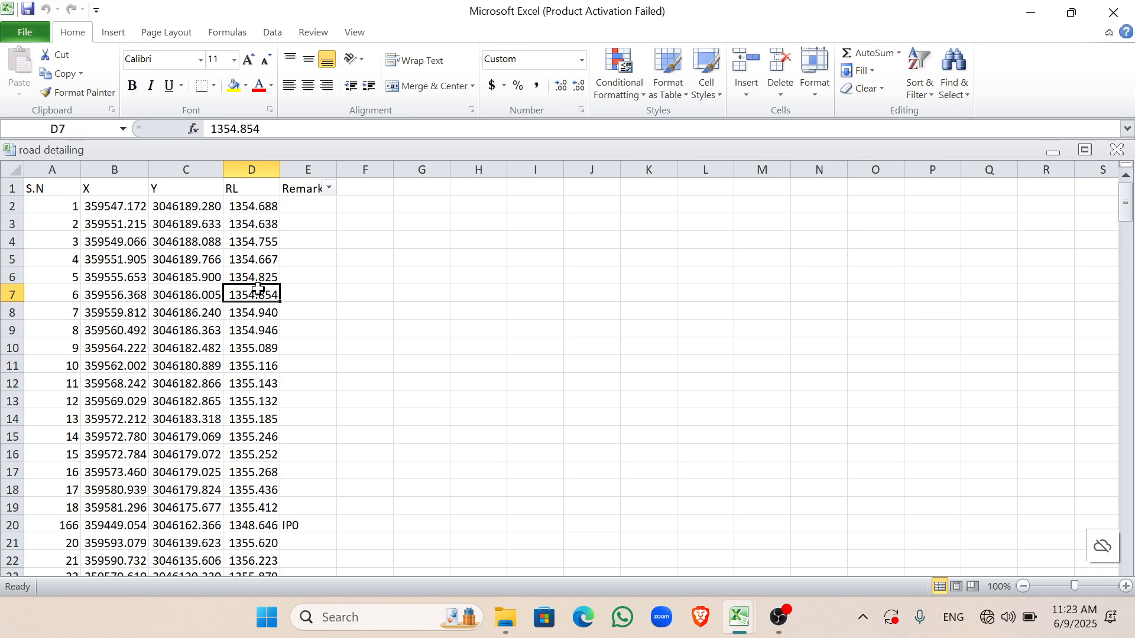
Step: Examine the coordinate, RL and Remark columns of the survey points, including the row marked IP0
{"action": "scroll", "coordinate": [274, 405], "scroll_direction": "down", "scroll_amount": 3}
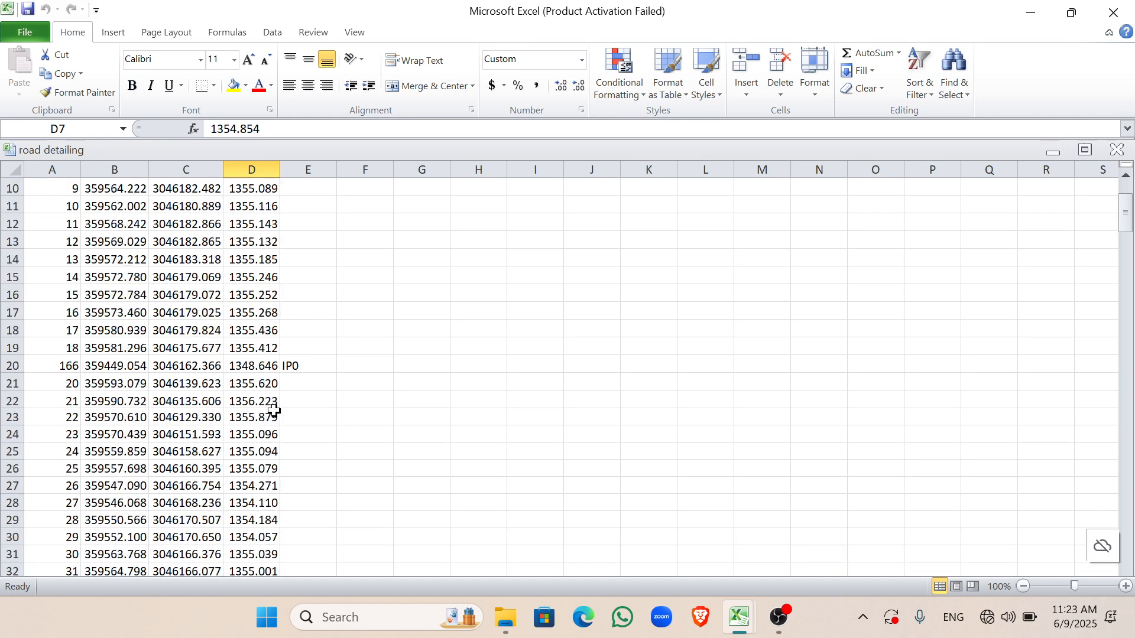
{"action": "left_click", "coordinate": [276, 364]}
{"action": "left_click", "coordinate": [307, 364]}
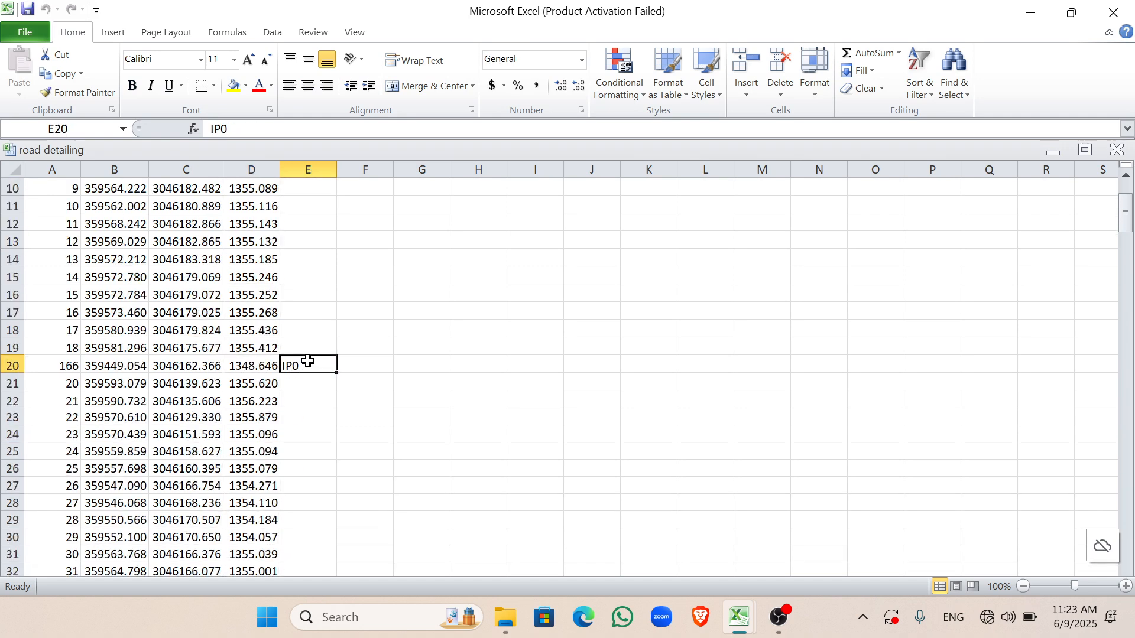
{"action": "scroll", "coordinate": [308, 360], "scroll_direction": "up", "scroll_amount": 3}
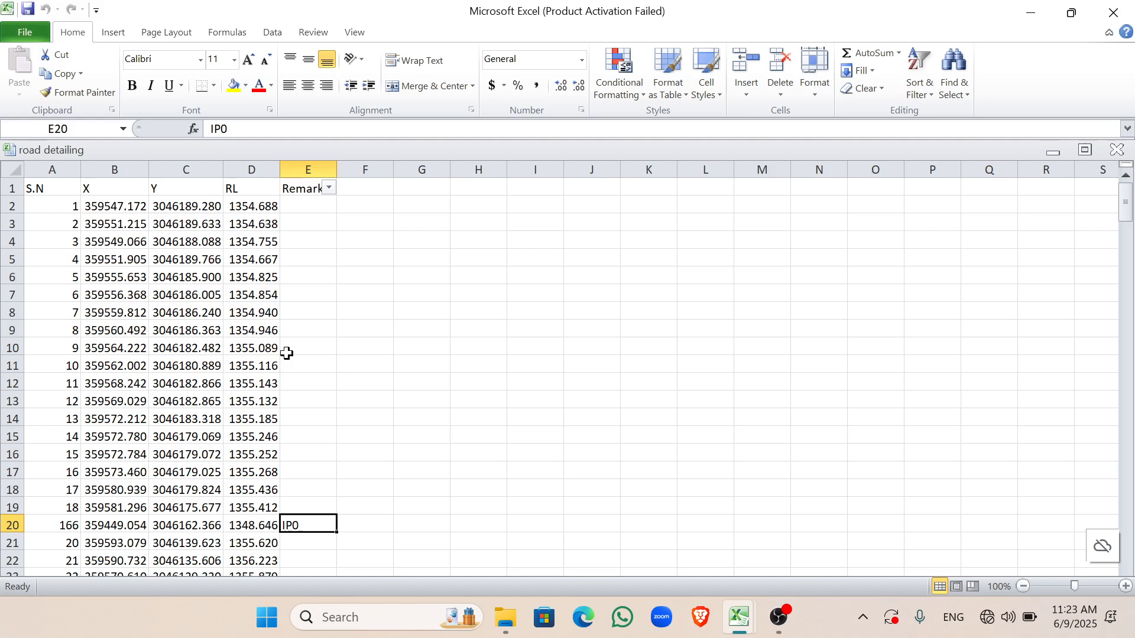
{"action": "left_click", "coordinate": [294, 387]}
{"action": "left_click", "coordinate": [232, 382]}
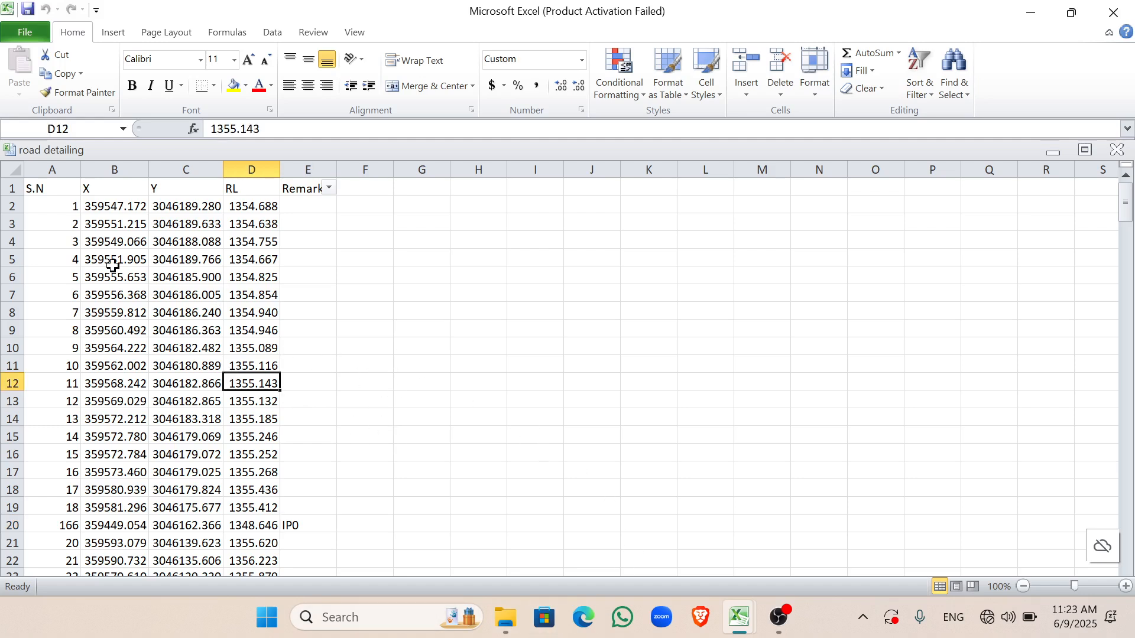
{"action": "left_click", "coordinate": [65, 207]}
{"action": "left_click", "coordinate": [247, 244]}
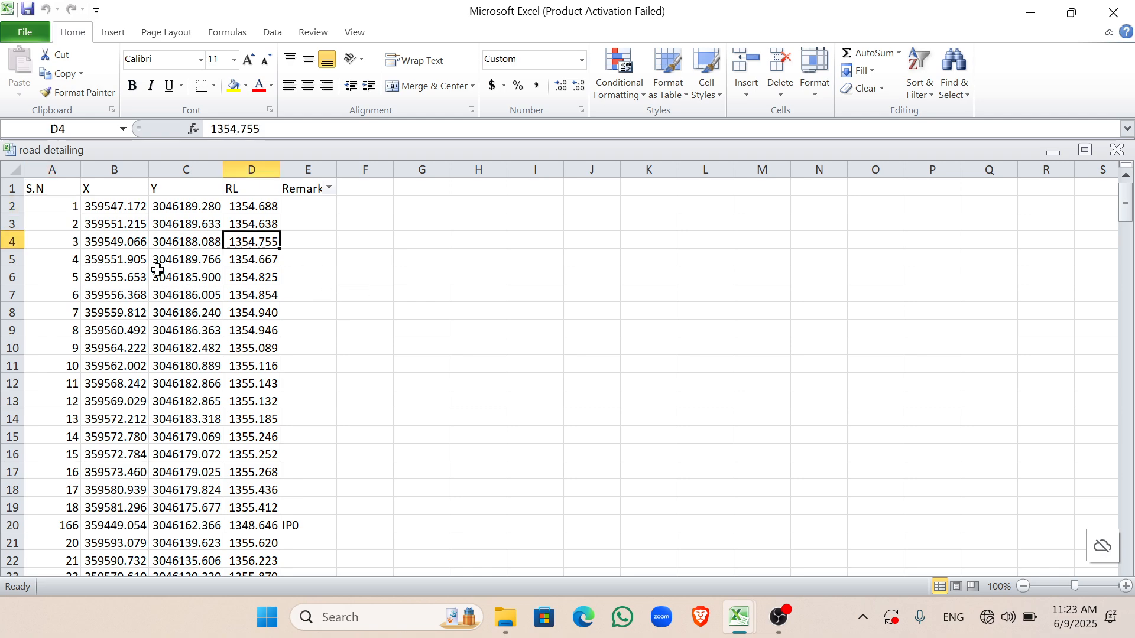
Step: Look through the whole road detailing point list for the intersection points marked in the Remark column
{"action": "scroll", "coordinate": [189, 400], "scroll_direction": "down", "scroll_amount": 20}
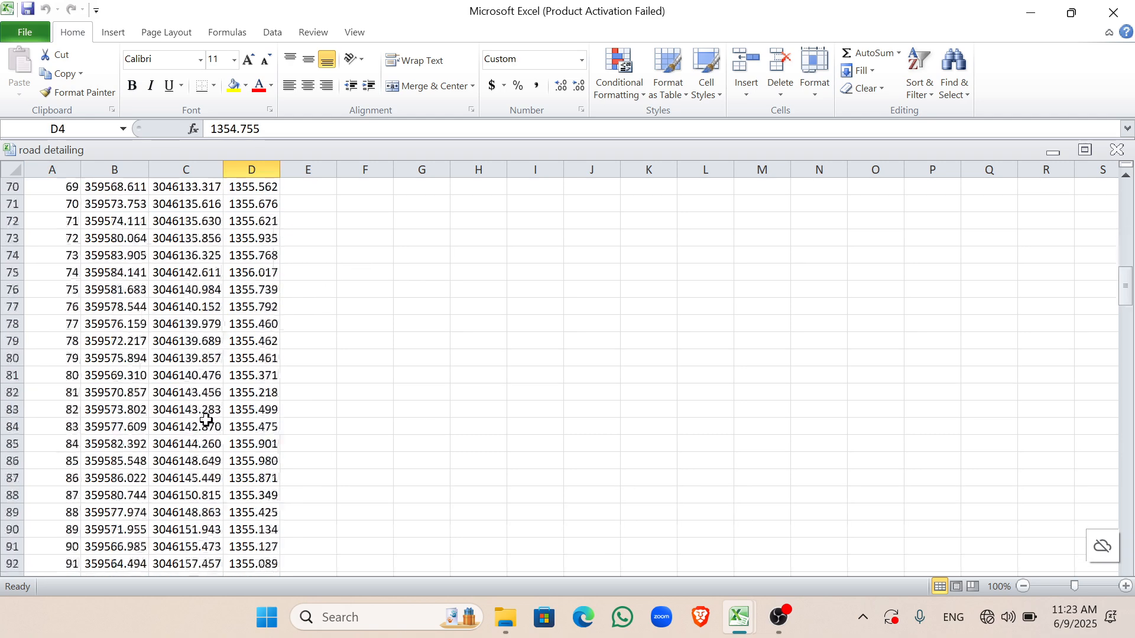
{"action": "scroll", "coordinate": [206, 420], "scroll_direction": "down", "scroll_amount": 12}
{"action": "scroll", "coordinate": [208, 421], "scroll_direction": "up", "scroll_amount": 20}
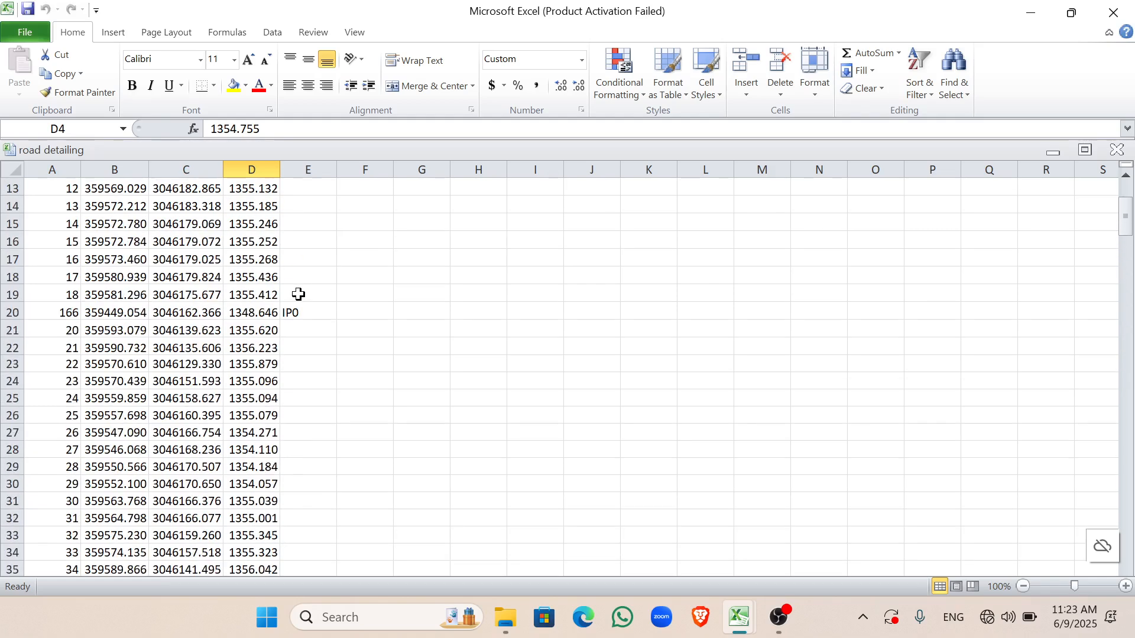
{"action": "scroll", "coordinate": [304, 444], "scroll_direction": "up", "scroll_amount": 4}
{"action": "scroll", "coordinate": [301, 520], "scroll_direction": "down", "scroll_amount": 2}
{"action": "left_click", "coordinate": [288, 413]}
{"action": "scroll", "coordinate": [298, 390], "scroll_direction": "down", "scroll_amount": 2}
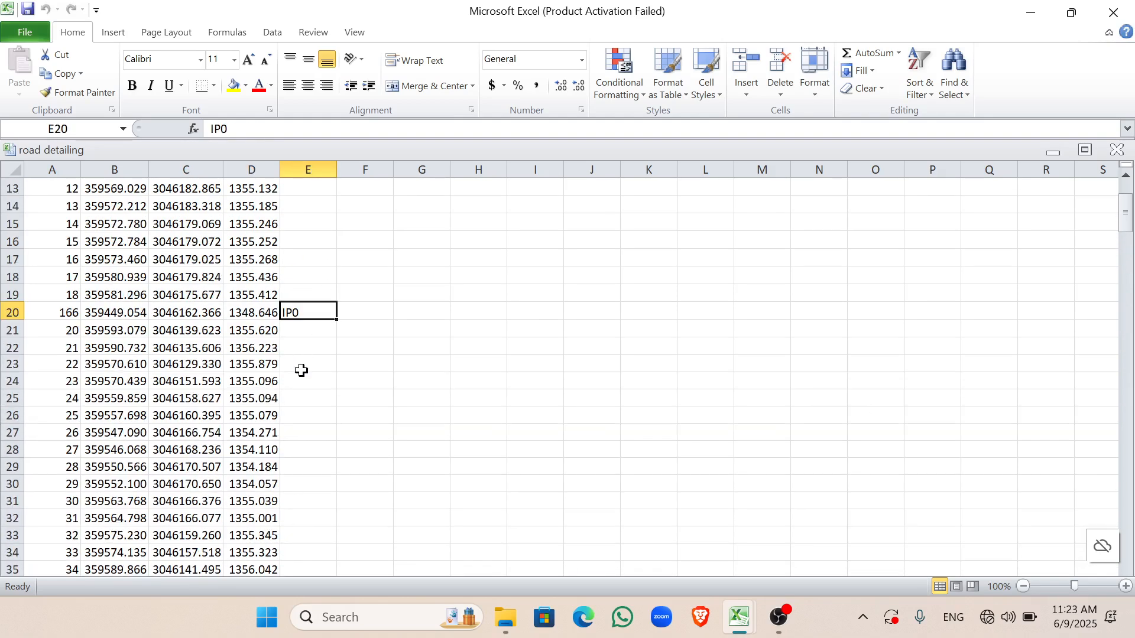
{"action": "scroll", "coordinate": [302, 371], "scroll_direction": "up", "scroll_amount": 4}
{"action": "scroll", "coordinate": [303, 357], "scroll_direction": "down", "scroll_amount": 20}
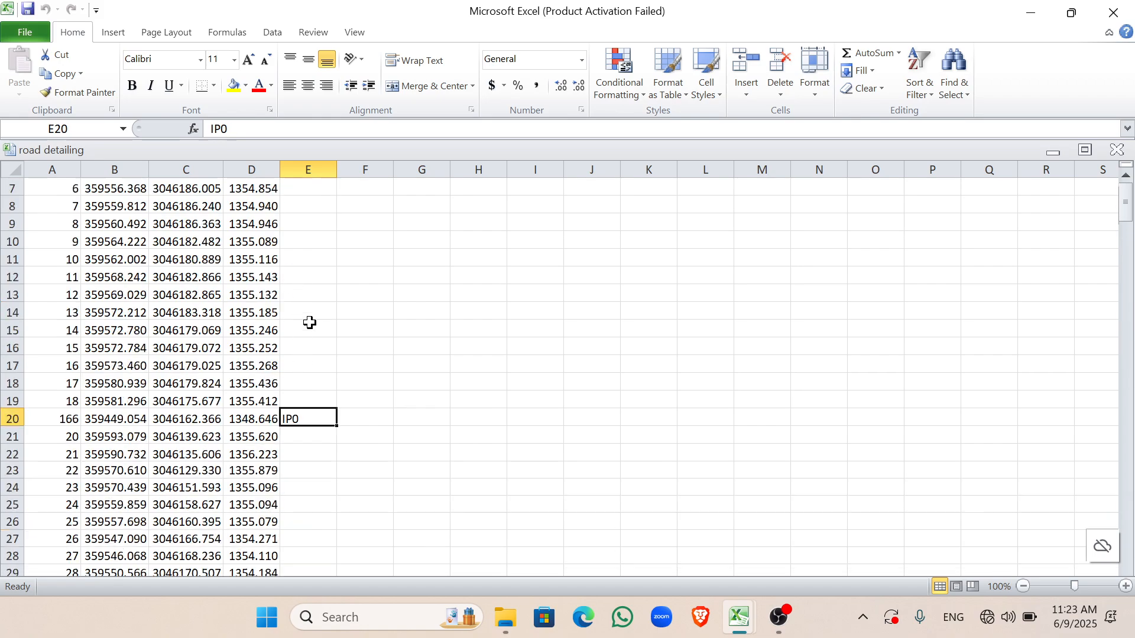
{"action": "scroll", "coordinate": [310, 334], "scroll_direction": "down", "scroll_amount": 20}
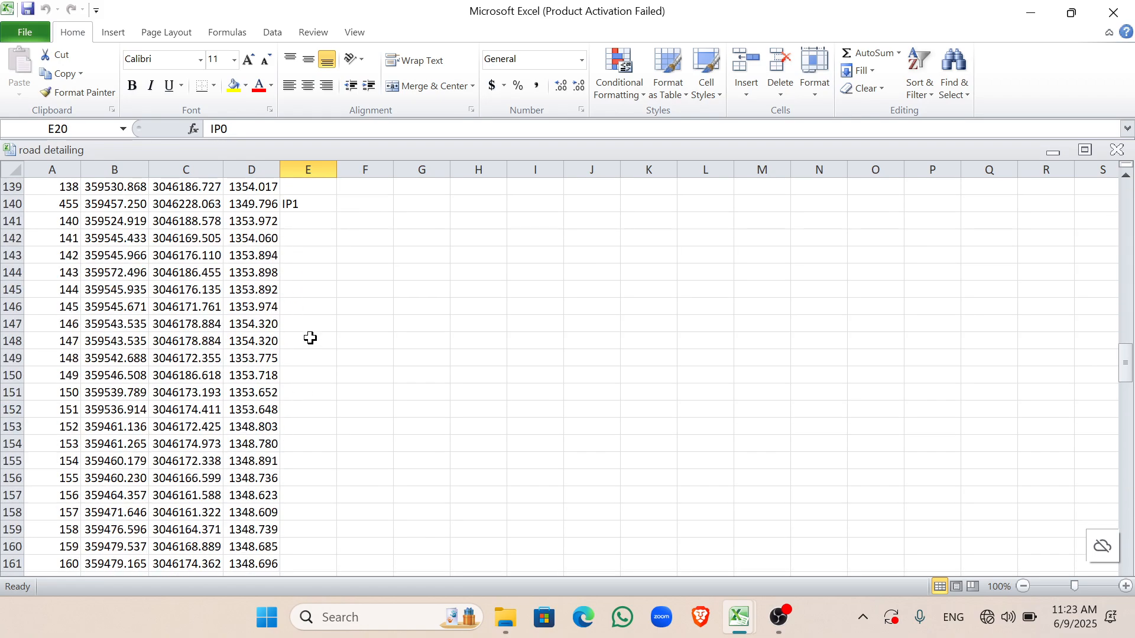
{"action": "scroll", "coordinate": [311, 337], "scroll_direction": "down", "scroll_amount": 20}
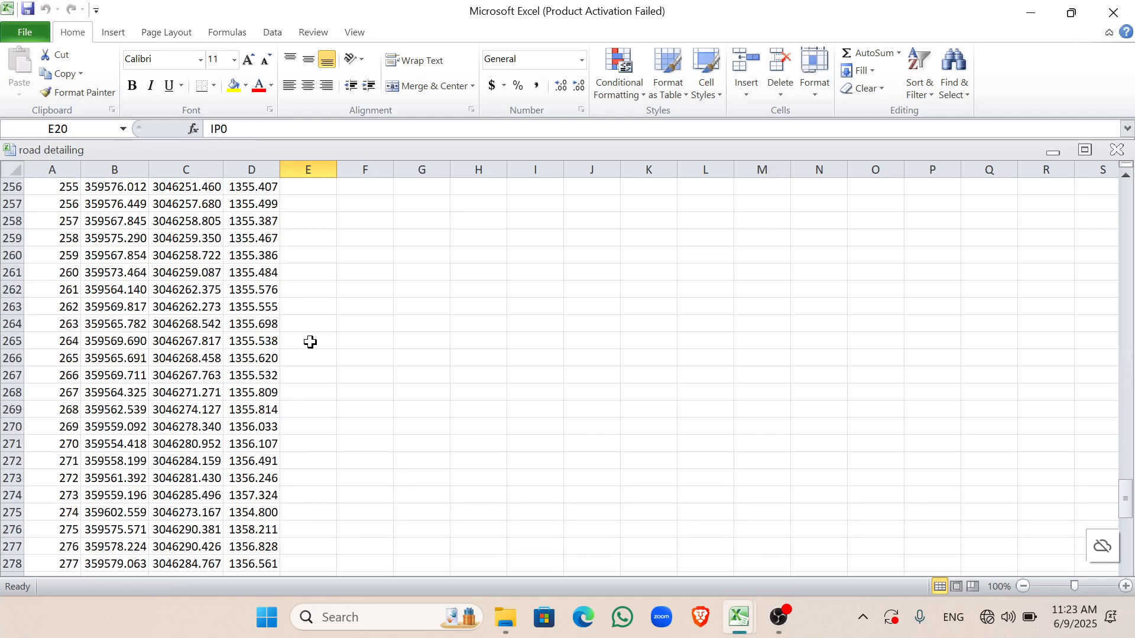
{"action": "scroll", "coordinate": [311, 346], "scroll_direction": "down", "scroll_amount": 12}
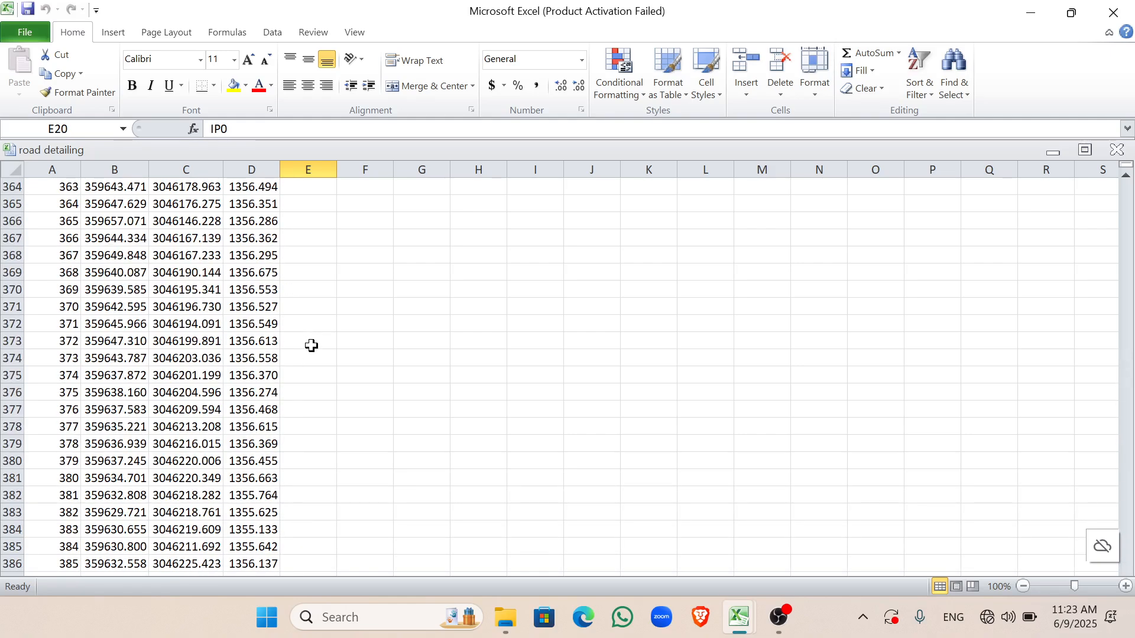
{"action": "scroll", "coordinate": [312, 346], "scroll_direction": "up", "scroll_amount": 20}
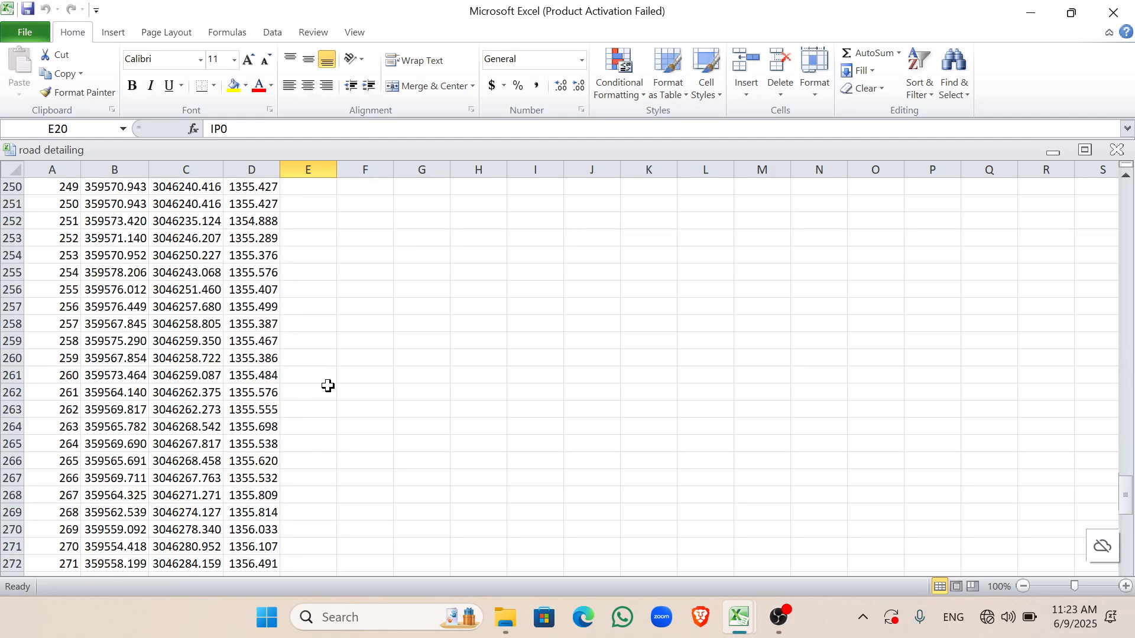
{"action": "scroll", "coordinate": [337, 395], "scroll_direction": "up", "scroll_amount": 5}
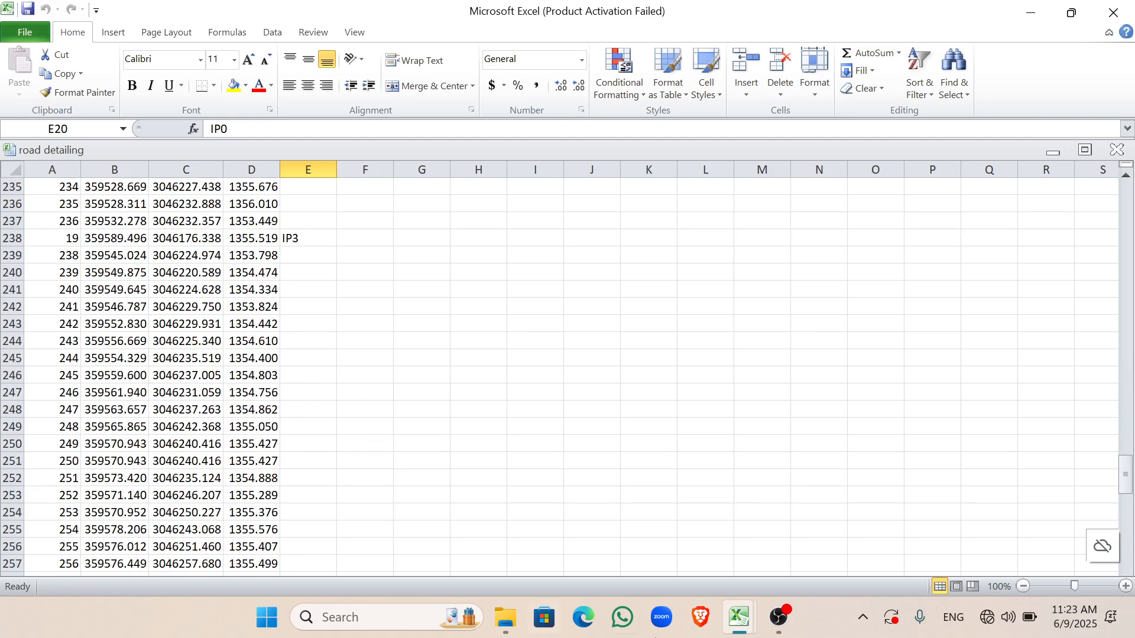
Step: Switch to the Chainage Calc workbook and select the IP0 entry of the first line in the From IP column
{"action": "left_click", "coordinate": [747, 632]}
{"action": "left_click", "coordinate": [630, 541]}
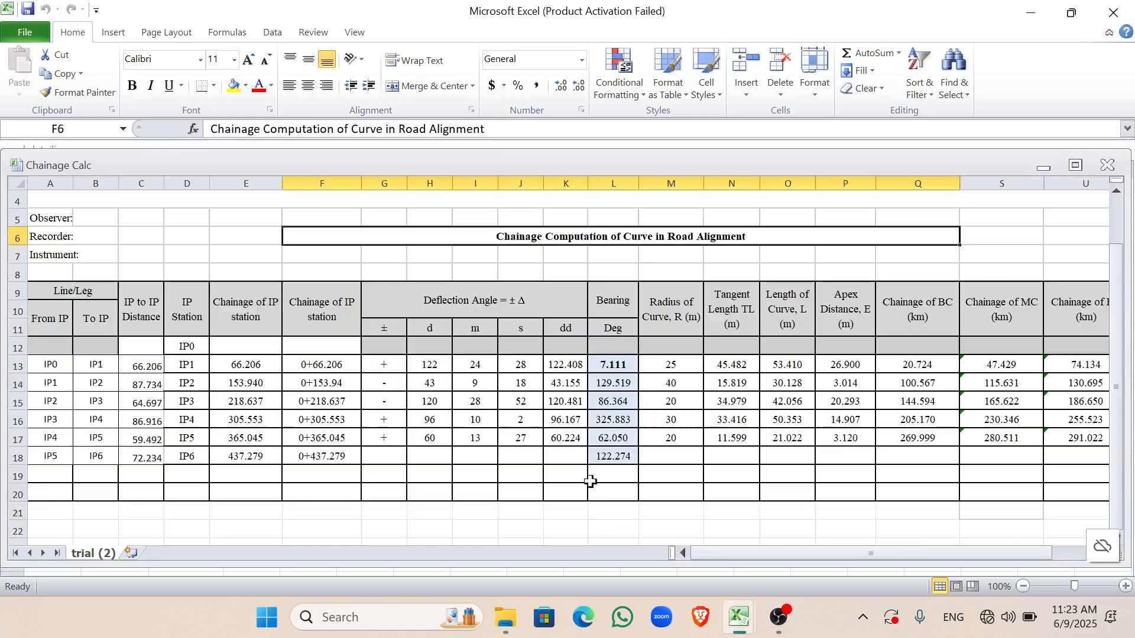
{"action": "left_click", "coordinate": [355, 401]}
{"action": "left_click", "coordinate": [97, 385]}
{"action": "left_click", "coordinate": [47, 365]}
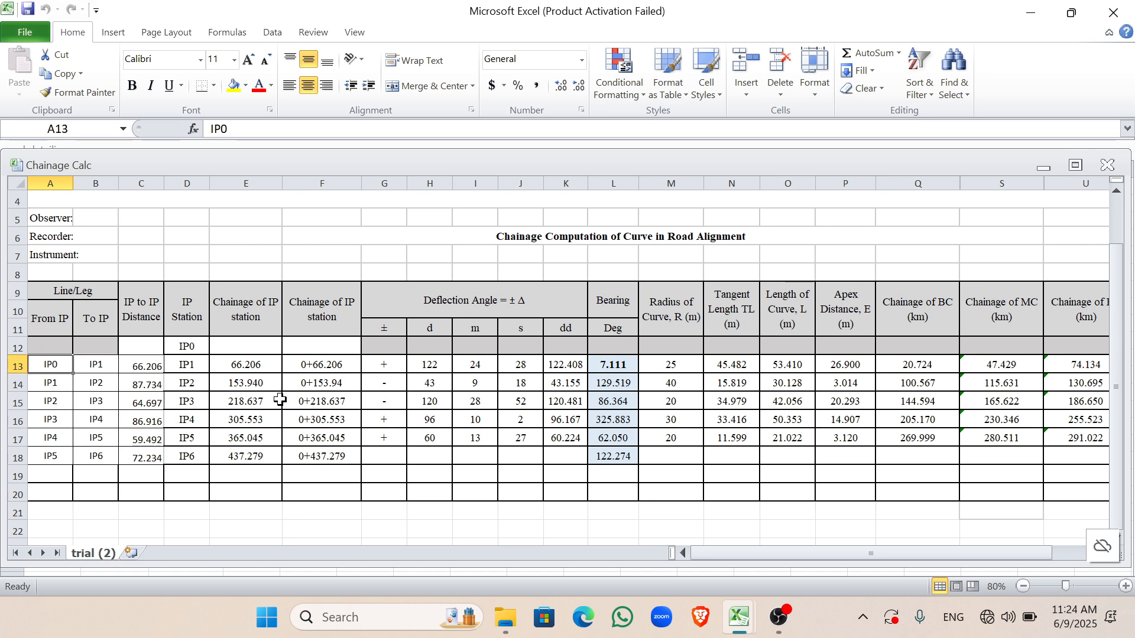
Step: Review the IP0 to IP1 row across all chainage columns through Remarks, ending back at its From IP cell
{"action": "key", "text": "Right"}
{"action": "key", "text": "Right"}
{"action": "key", "text": "Right"}
{"action": "key", "text": "Right"}
{"action": "key", "text": "Right"}
{"action": "key", "text": "Right"}
{"action": "key", "text": "Right"}
{"action": "key", "text": "Right"}
{"action": "key", "text": "Right"}
{"action": "key", "text": "Right"}
{"action": "key", "text": "Right"}
{"action": "key", "text": "Right"}
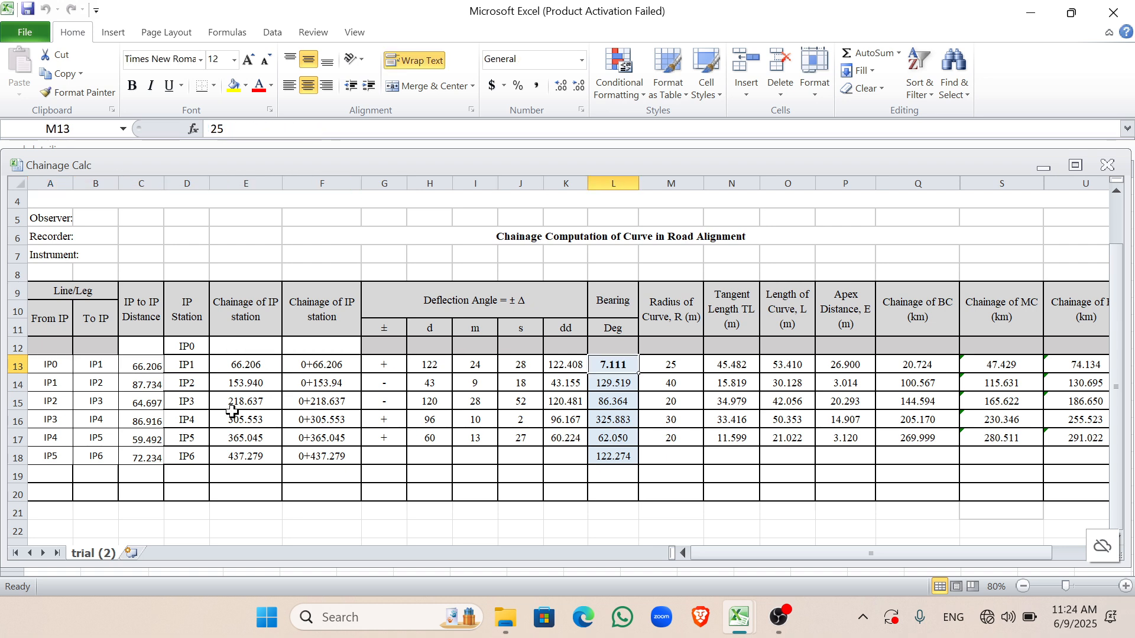
{"action": "key", "text": "Right"}
{"action": "key", "text": "Right"}
{"action": "key", "text": "Right"}
{"action": "key", "text": "Right"}
{"action": "key", "text": "Right"}
{"action": "key", "text": "Right"}
{"action": "key", "text": "Right"}
{"action": "key", "text": "Right"}
{"action": "key", "text": "Right"}
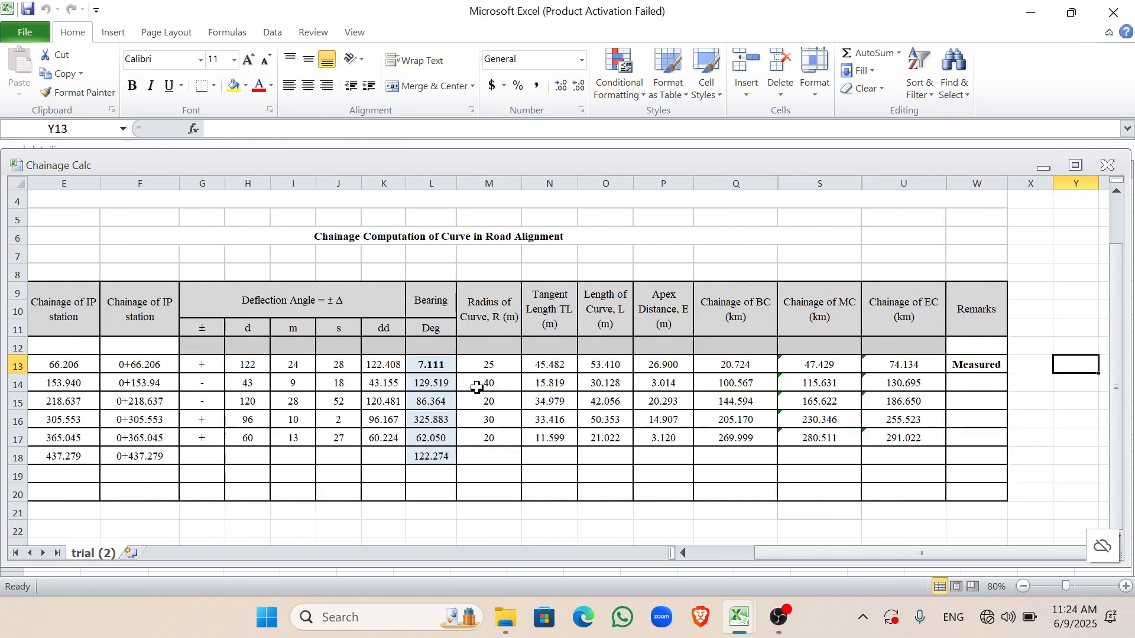
{"action": "key", "text": "Left"}
{"action": "key", "text": "Left"}
{"action": "key", "text": "Left"}
{"action": "key", "text": "Left"}
{"action": "key", "text": "Left"}
{"action": "key", "text": "Left"}
{"action": "key", "text": "Left"}
{"action": "key", "text": "Left"}
{"action": "key", "text": "Left"}
{"action": "key", "text": "Left"}
{"action": "key", "text": "Left"}
{"action": "key", "text": "Left"}
{"action": "key", "text": "Left"}
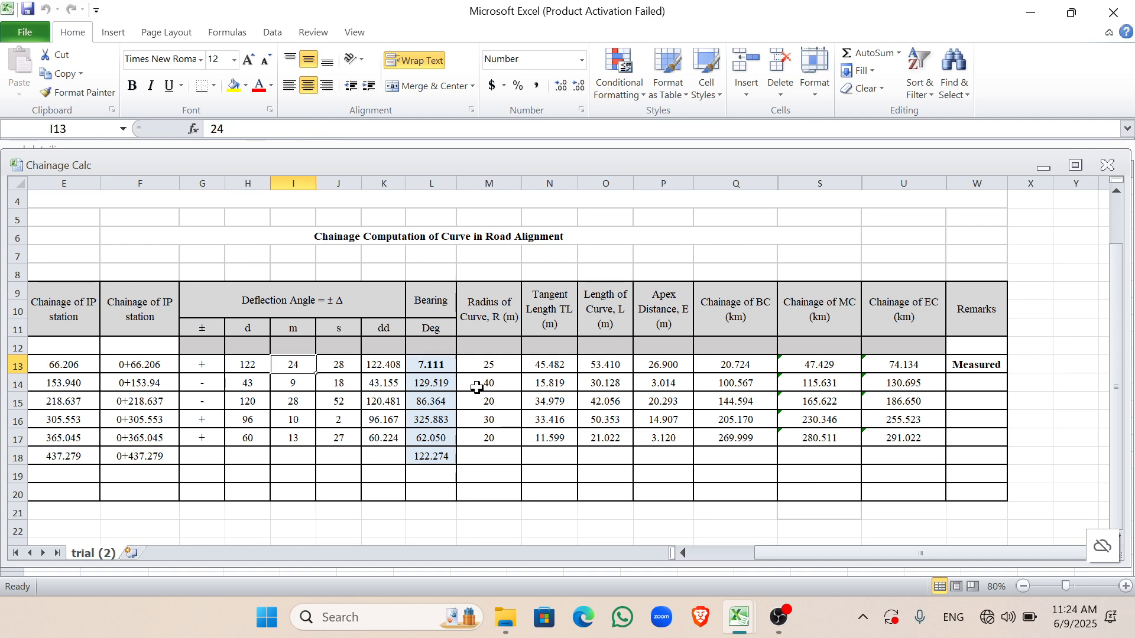
{"action": "key", "text": "Home"}
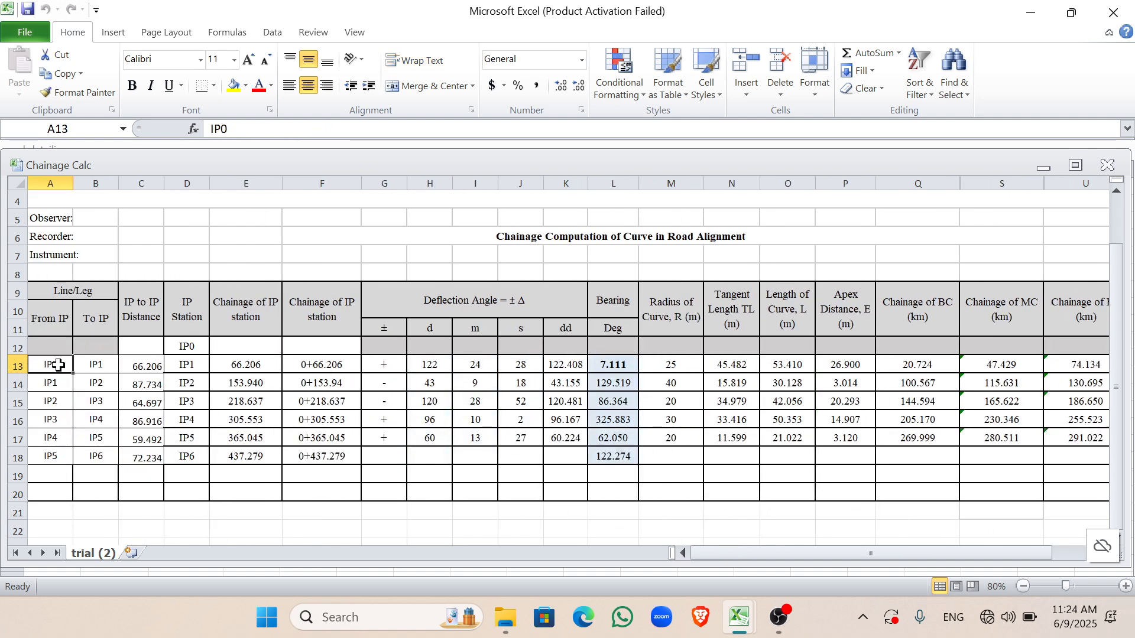
Step: Examine the IP chainage, deflection angle, bearing and curve radius entries, including the IP1 chainage formula
{"action": "left_click", "coordinate": [107, 367]}
{"action": "left_click", "coordinate": [332, 366]}
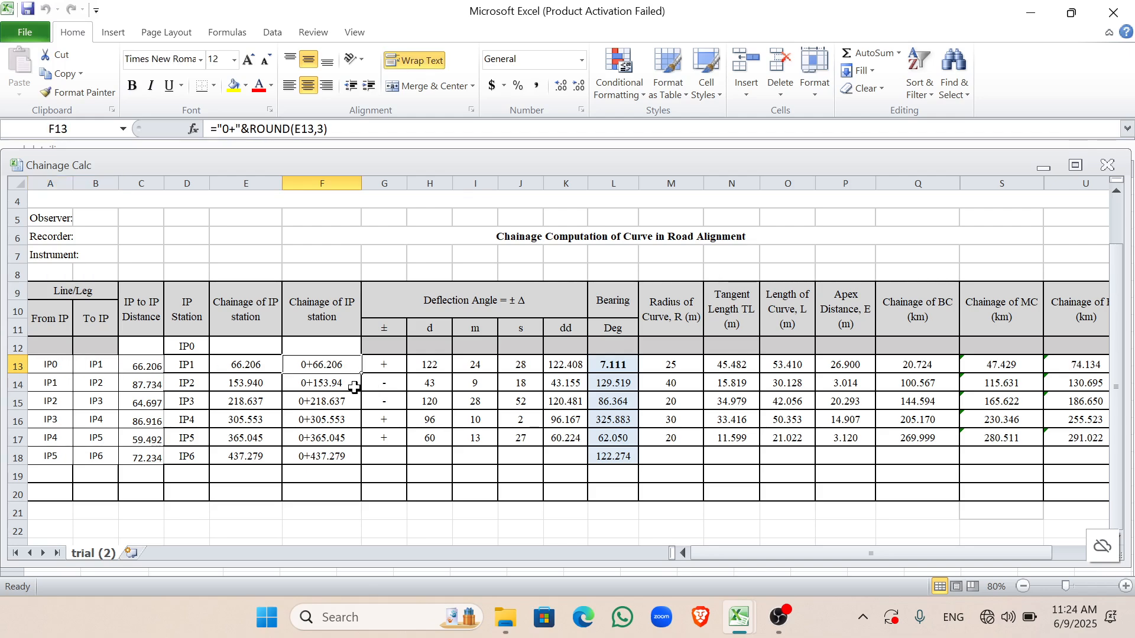
{"action": "scroll", "coordinate": [355, 402], "scroll_direction": "up", "scroll_amount": 1}
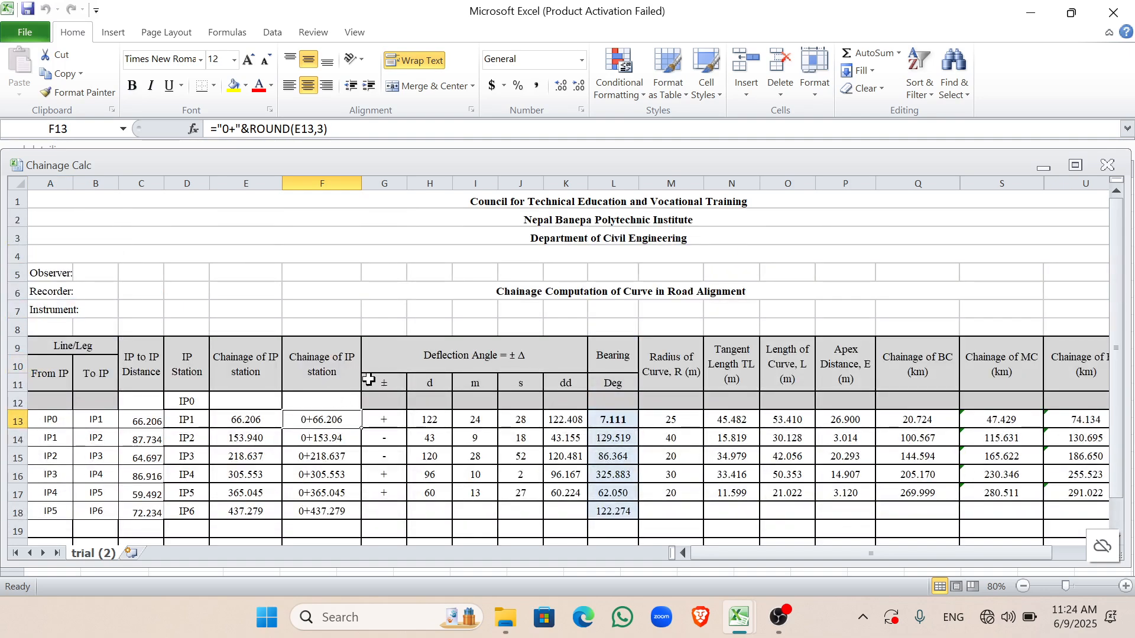
{"action": "left_click", "coordinate": [448, 360]}
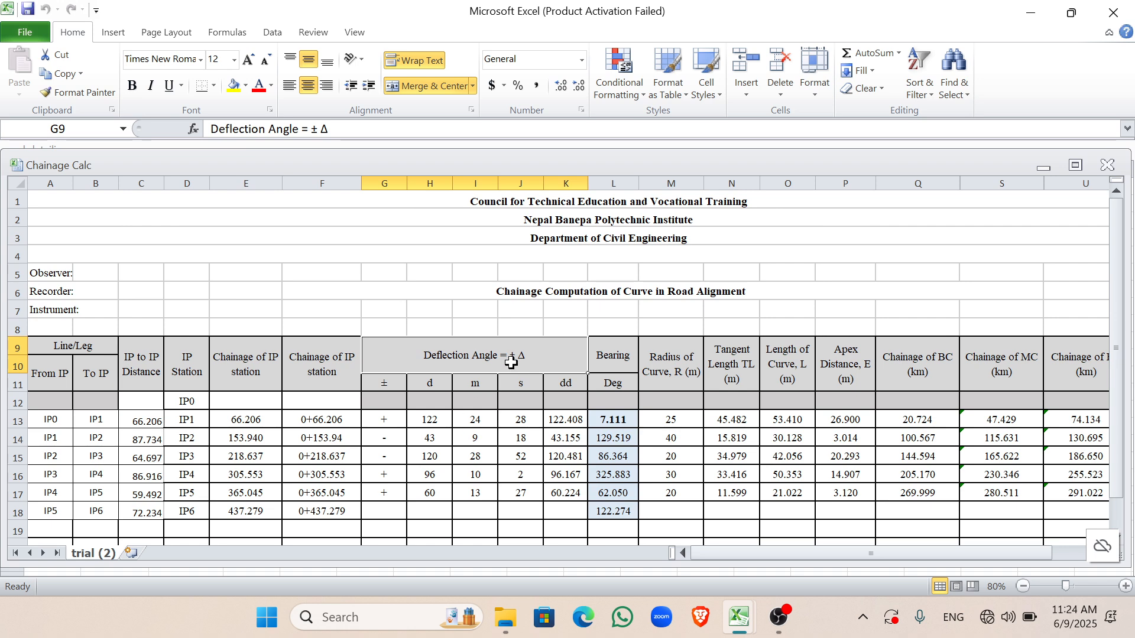
{"action": "left_click", "coordinate": [473, 438]}
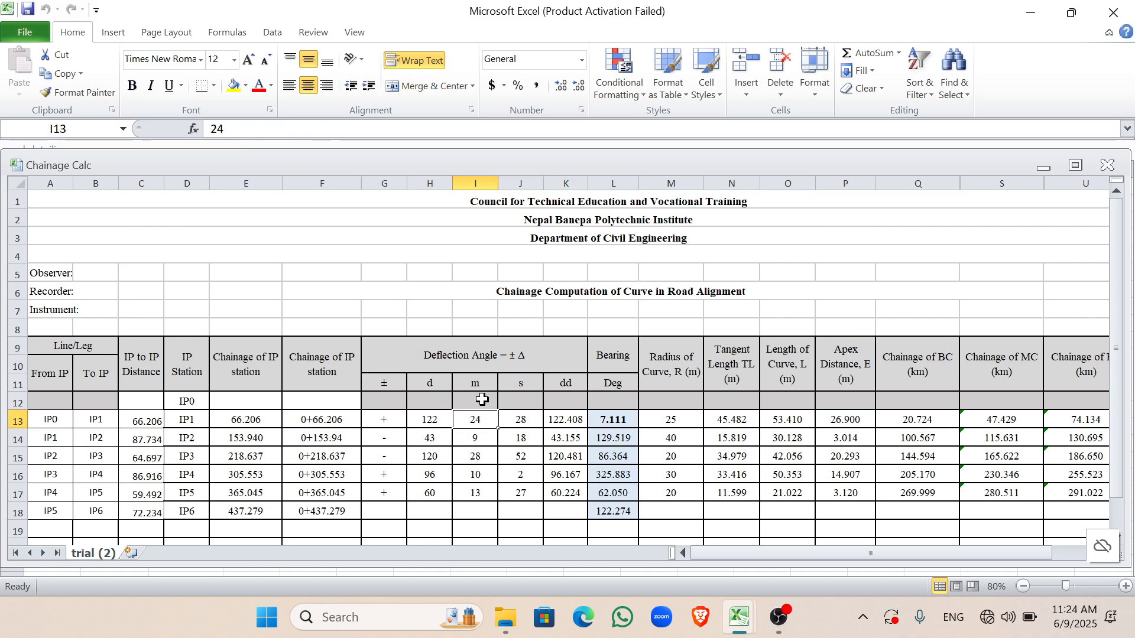
{"action": "left_click", "coordinate": [628, 456]}
{"action": "left_click", "coordinate": [686, 421]}
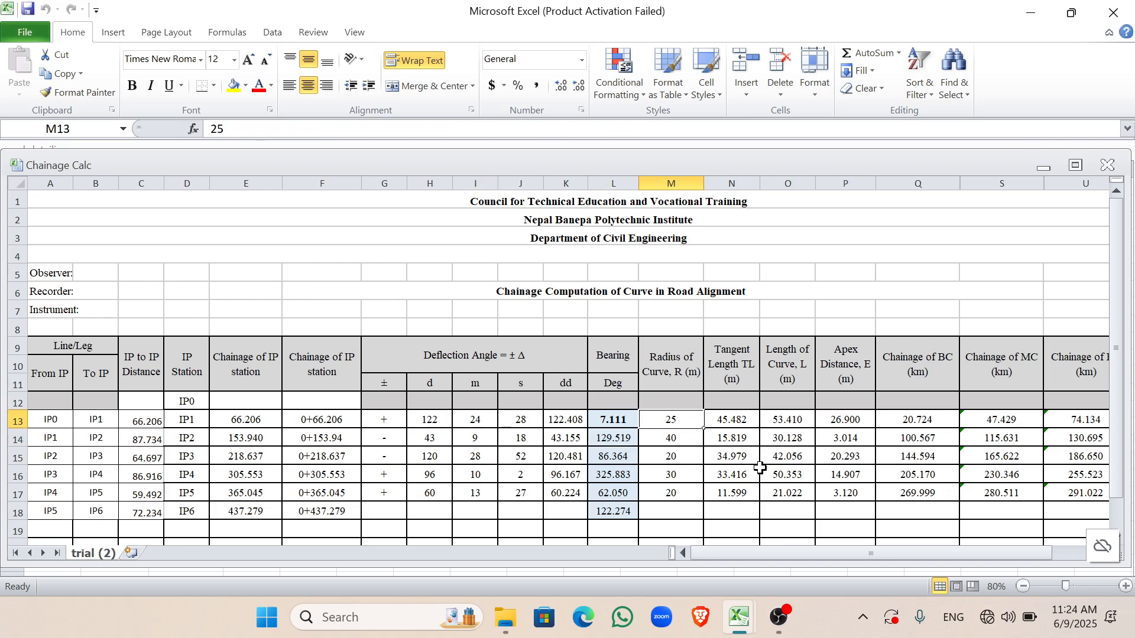
Step: Examine the tangent length, curve length, apex distance and curve chainage columns through to Remarks
{"action": "key", "text": "Right"}
{"action": "key", "text": "Right"}
{"action": "key", "text": "Right"}
{"action": "key", "text": "Right"}
{"action": "key", "text": "Right"}
{"action": "key", "text": "Right"}
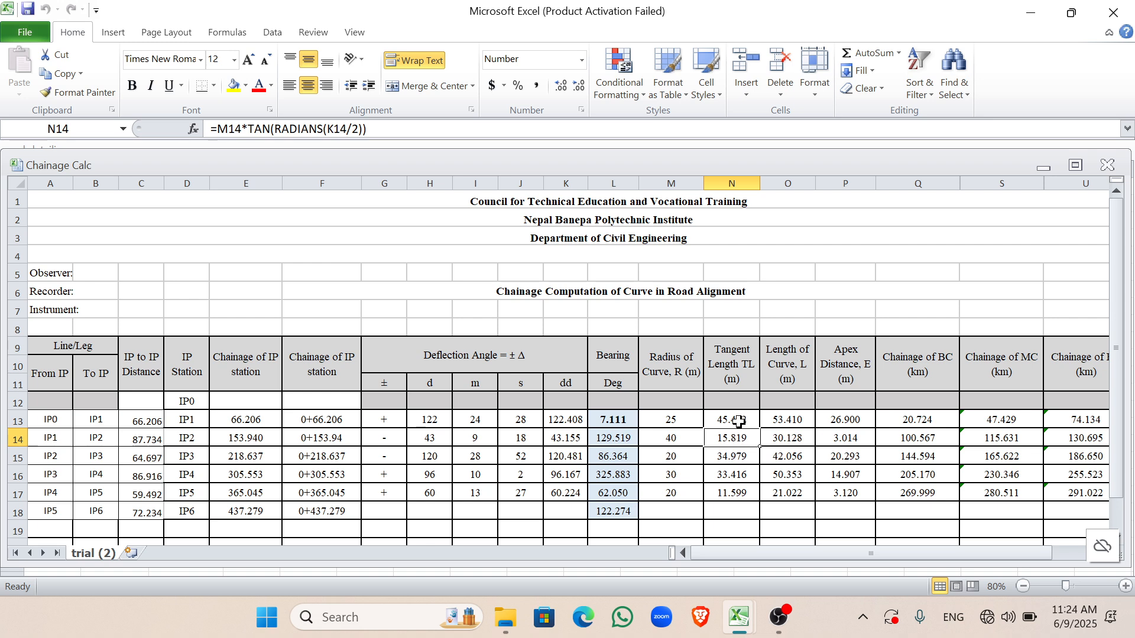
{"action": "key", "text": "Right"}
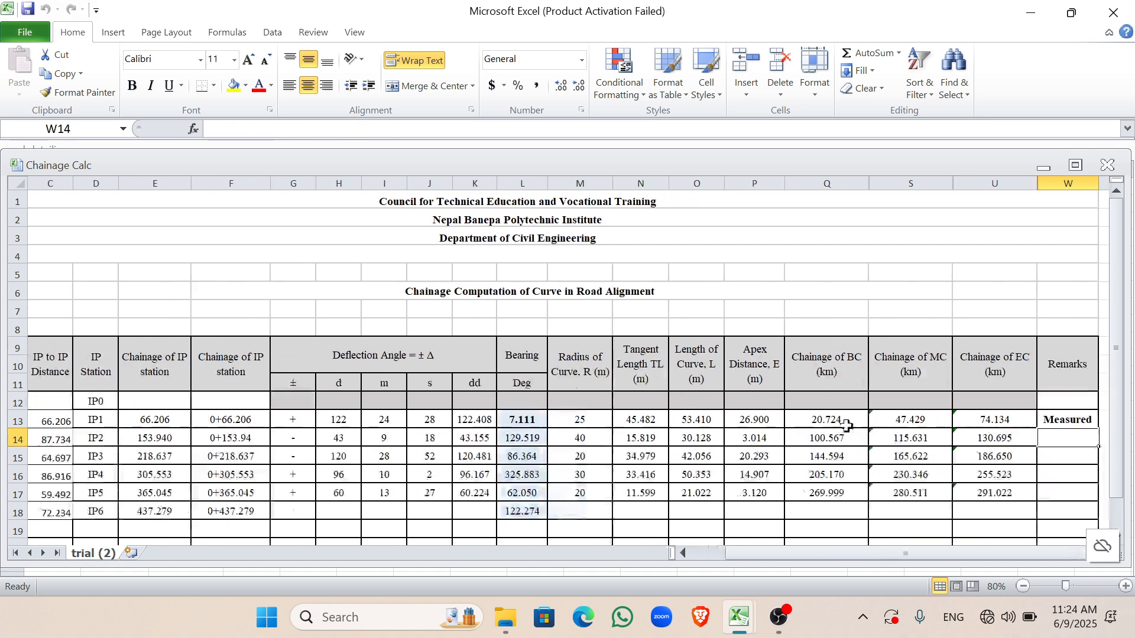
{"action": "left_click", "coordinate": [854, 421]}
{"action": "key", "text": "Right"}
{"action": "key", "text": "Right"}
{"action": "key", "text": "Right"}
{"action": "scroll", "coordinate": [856, 456], "scroll_direction": "right", "scroll_amount": 3}
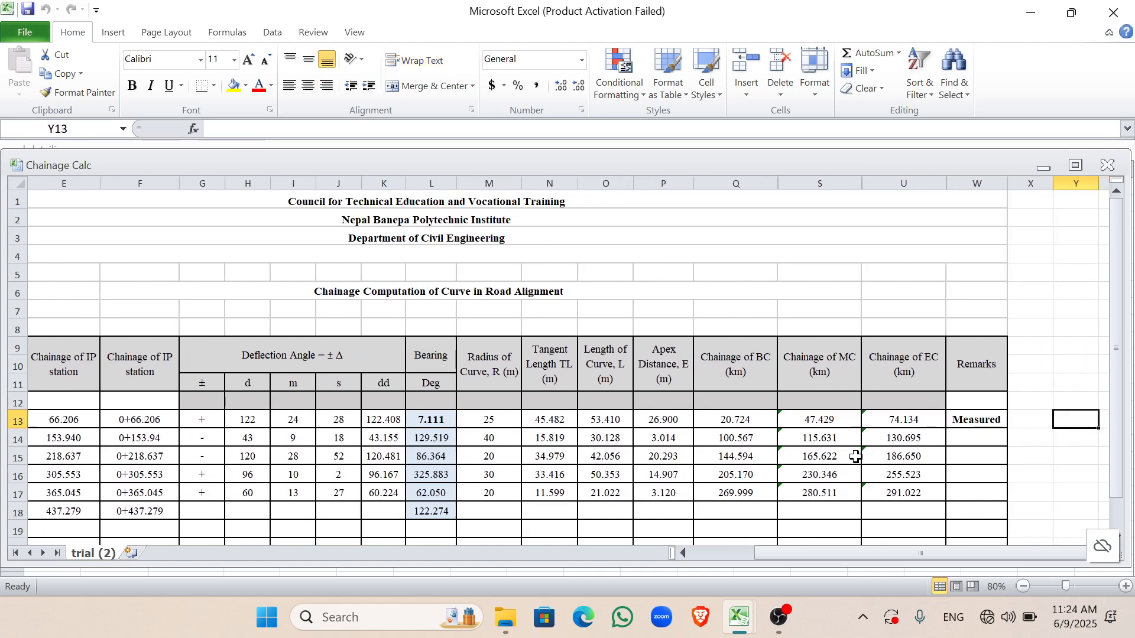
Step: Inspect the BC, MC and EC chainage formulas for the curves at IP1 through IP5
{"action": "left_click", "coordinate": [656, 422]}
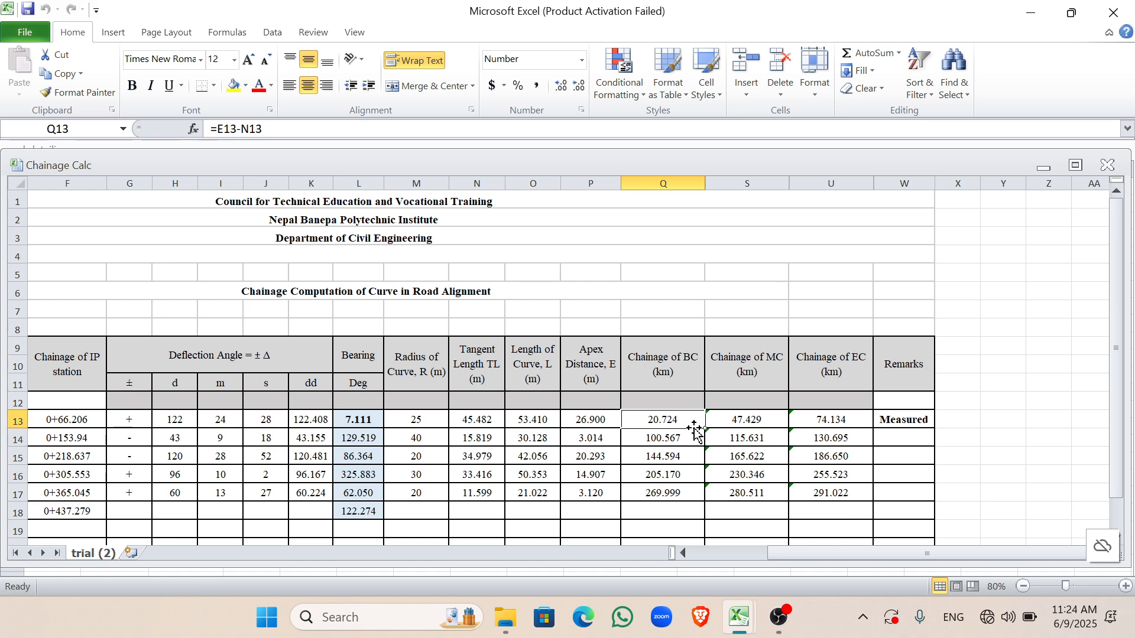
{"action": "left_click", "coordinate": [750, 423]}
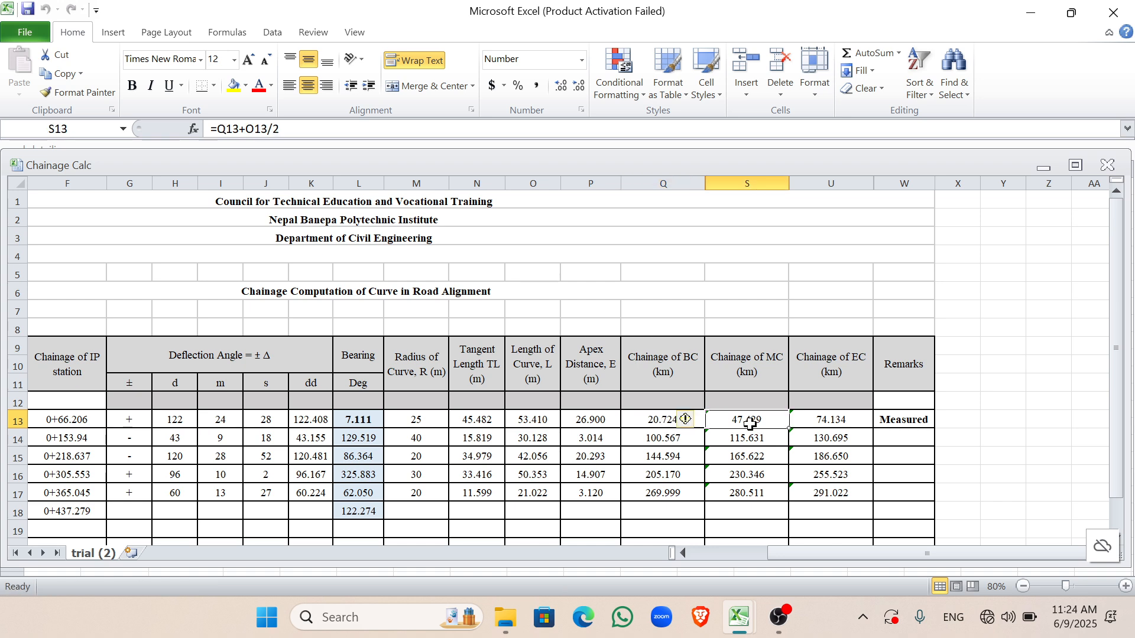
{"action": "left_click", "coordinate": [834, 422]}
{"action": "left_click", "coordinate": [663, 455]}
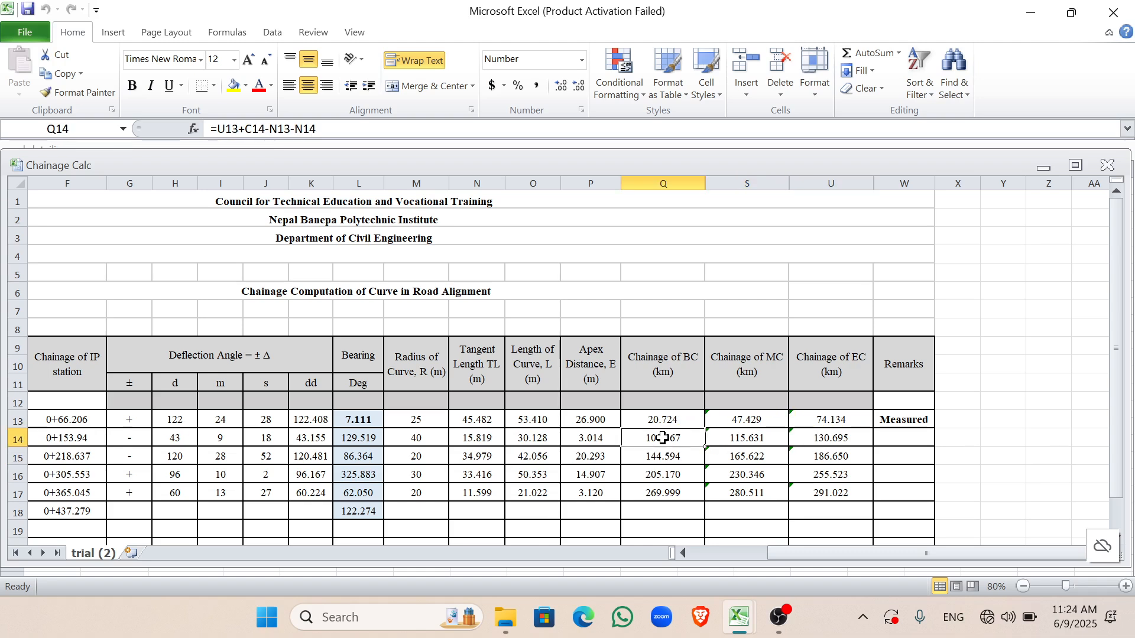
{"action": "left_click", "coordinate": [650, 457]}
{"action": "left_click", "coordinate": [803, 460]}
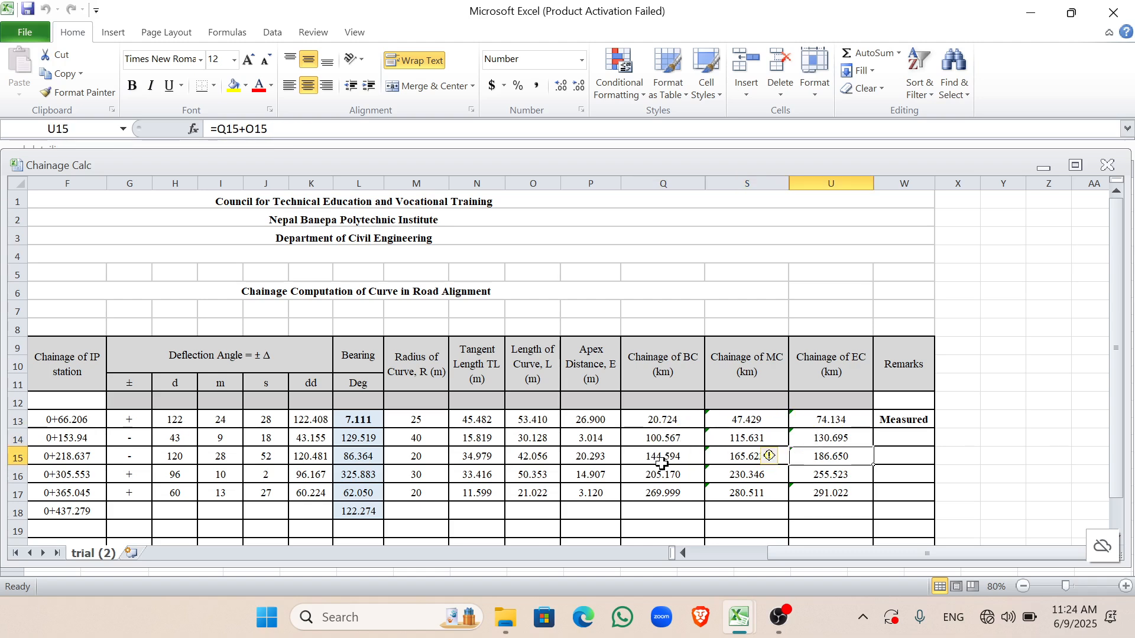
{"action": "left_click", "coordinate": [663, 474]}
{"action": "left_click", "coordinate": [785, 475]}
{"action": "left_click", "coordinate": [652, 493]}
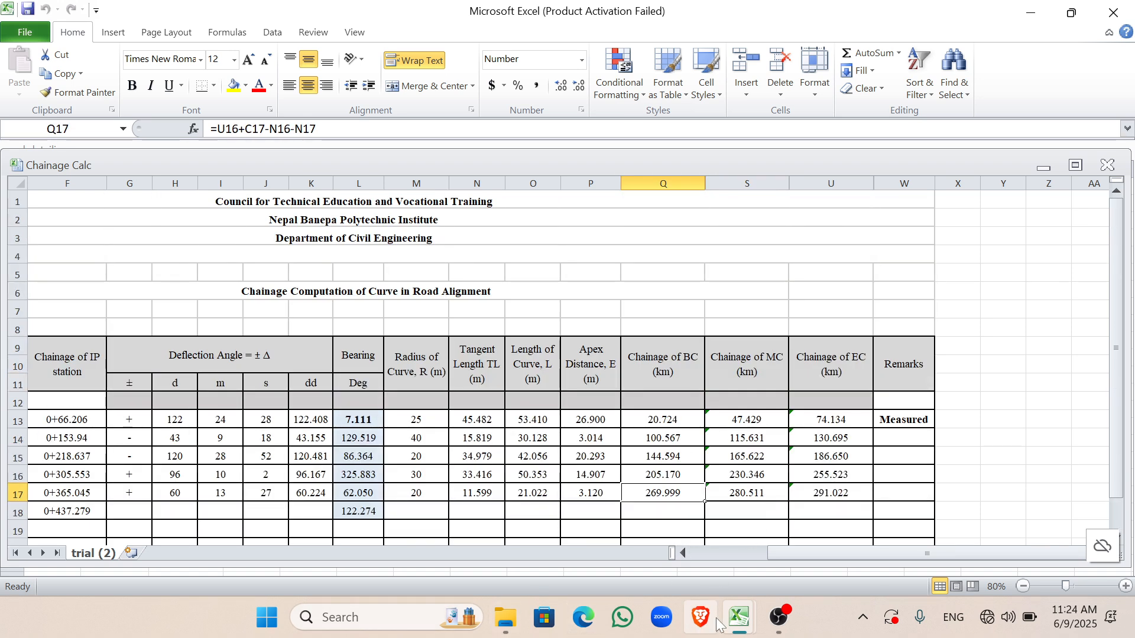
Step: Bring the road detailing workbook to the front and launch AutoCAD 2007
{"action": "mouse_move", "coordinate": [739, 618]}
{"action": "left_click", "coordinate": [852, 539]}
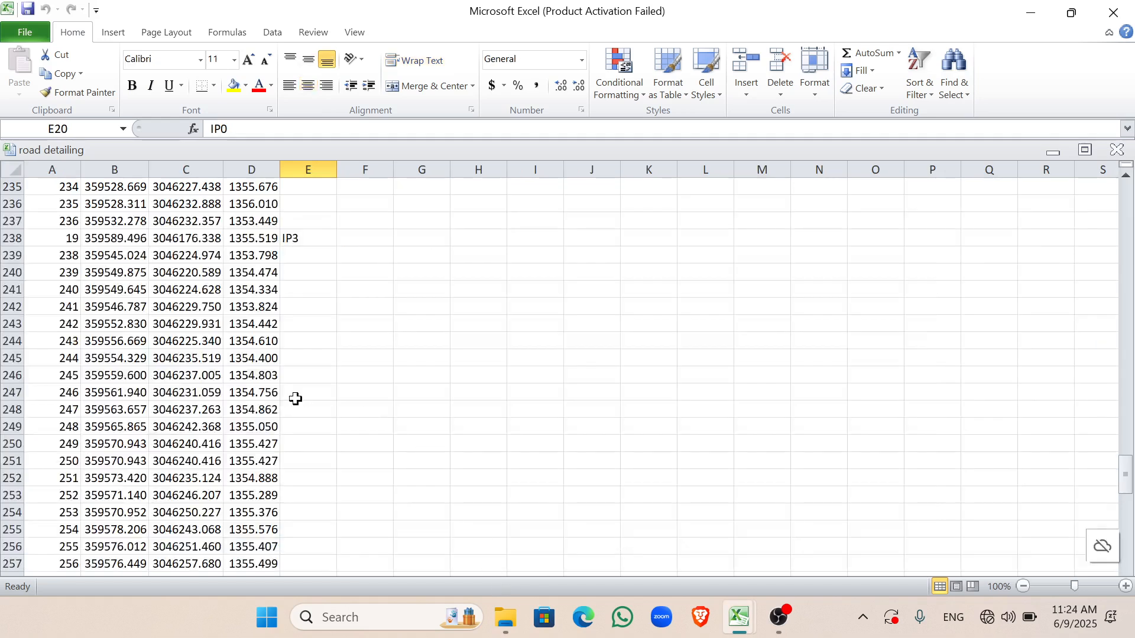
{"action": "scroll", "coordinate": [296, 399], "scroll_direction": "up", "scroll_amount": 9}
{"action": "left_click", "coordinate": [326, 616]}
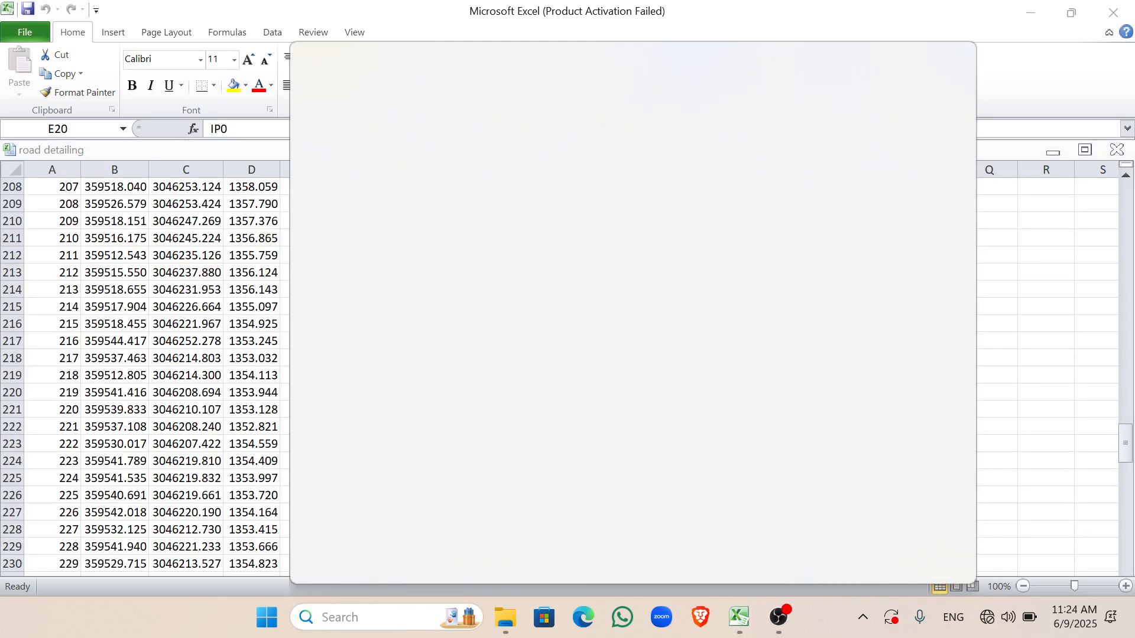
{"action": "type", "text": "au"}
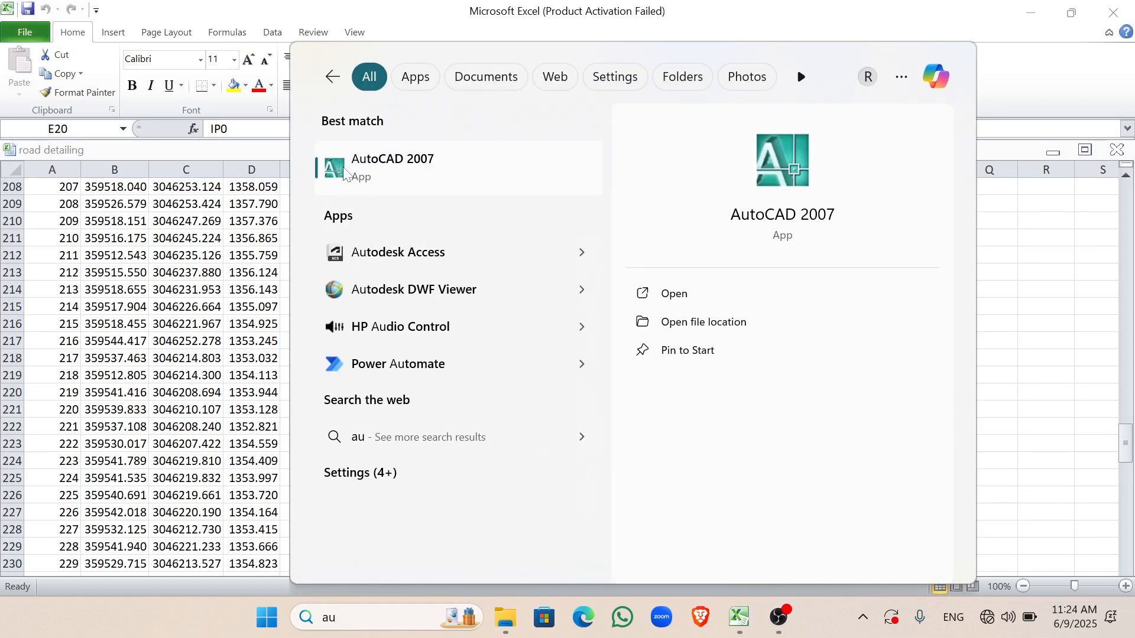
{"action": "left_click", "coordinate": [346, 171]}
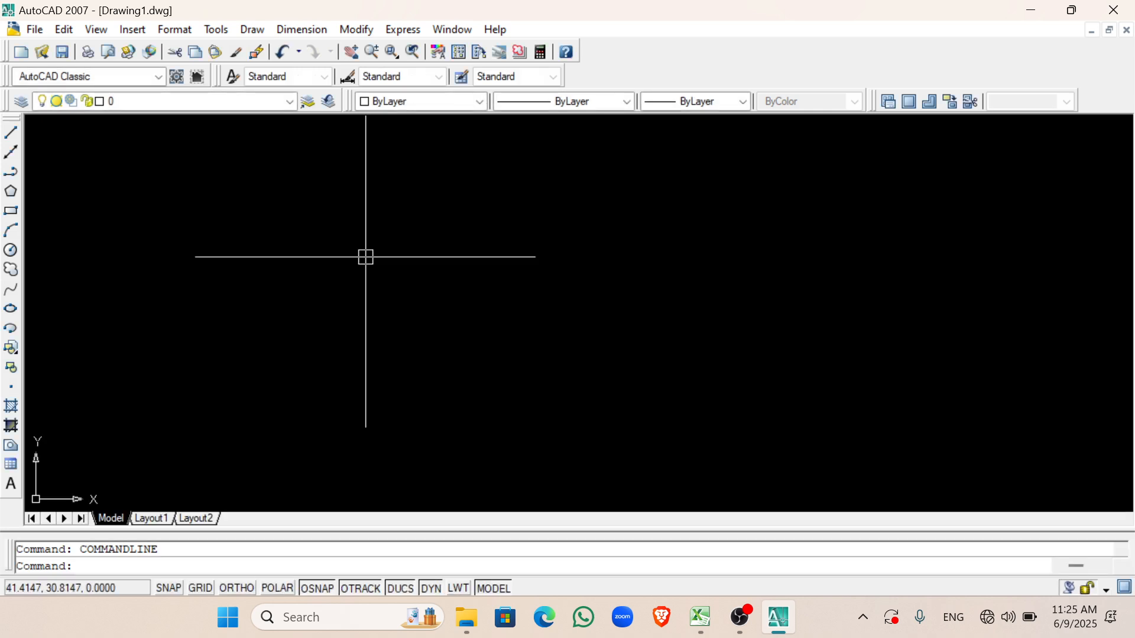
Step: Set the drawing's insertion scale units to Meters
{"action": "type", "text": "un"}
{"action": "key", "text": "Return"}
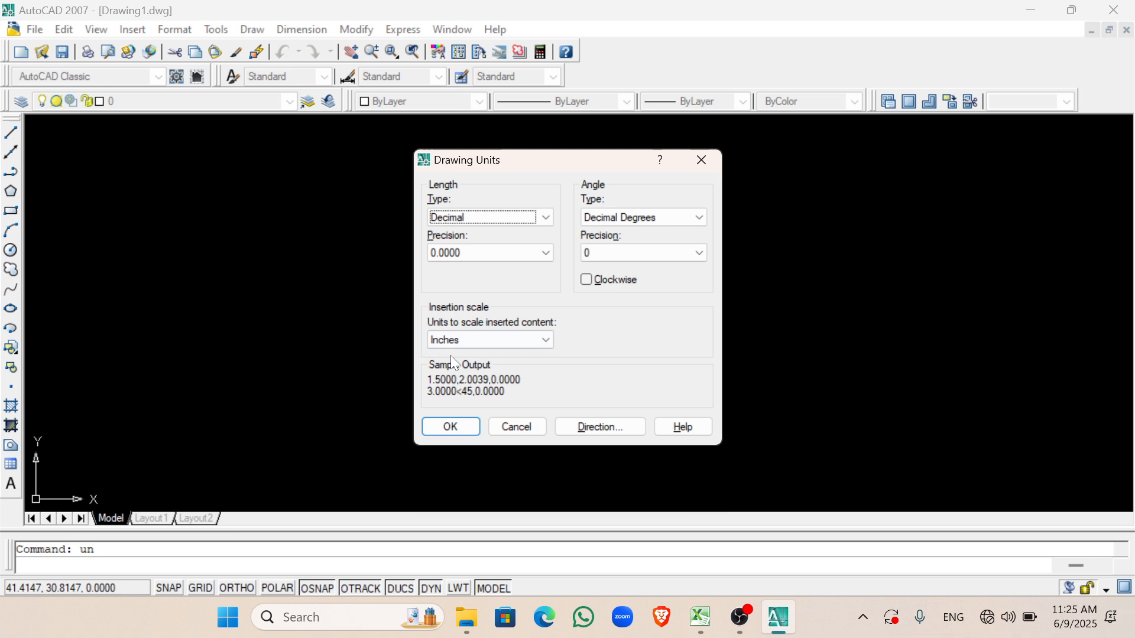
{"action": "left_click", "coordinate": [480, 346]}
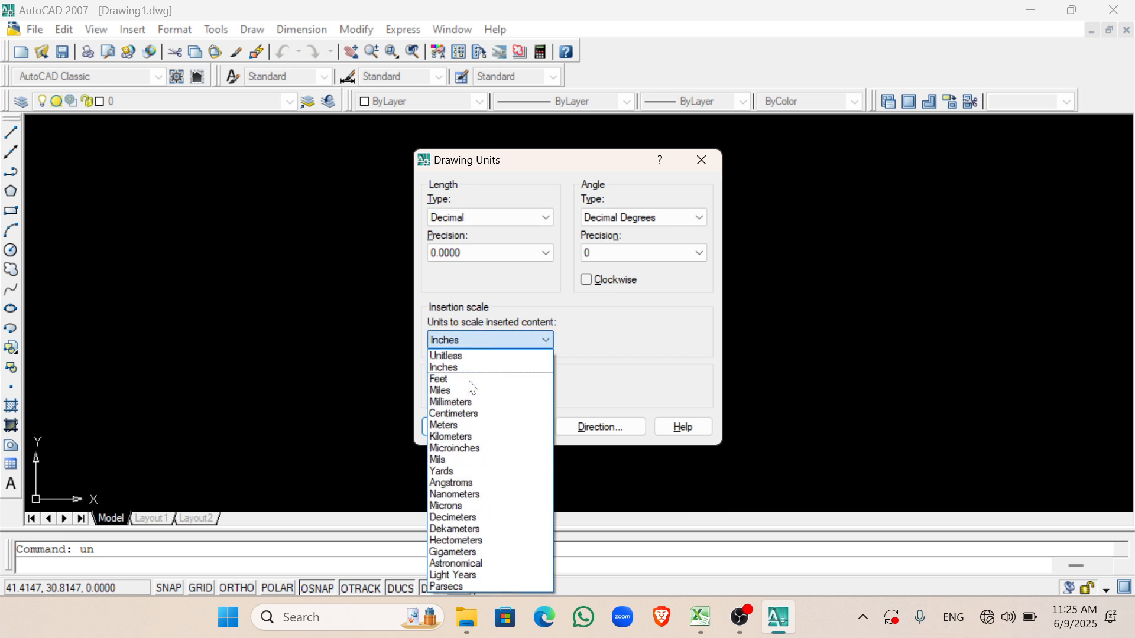
{"action": "left_click", "coordinate": [460, 424]}
{"action": "left_click", "coordinate": [460, 424]}
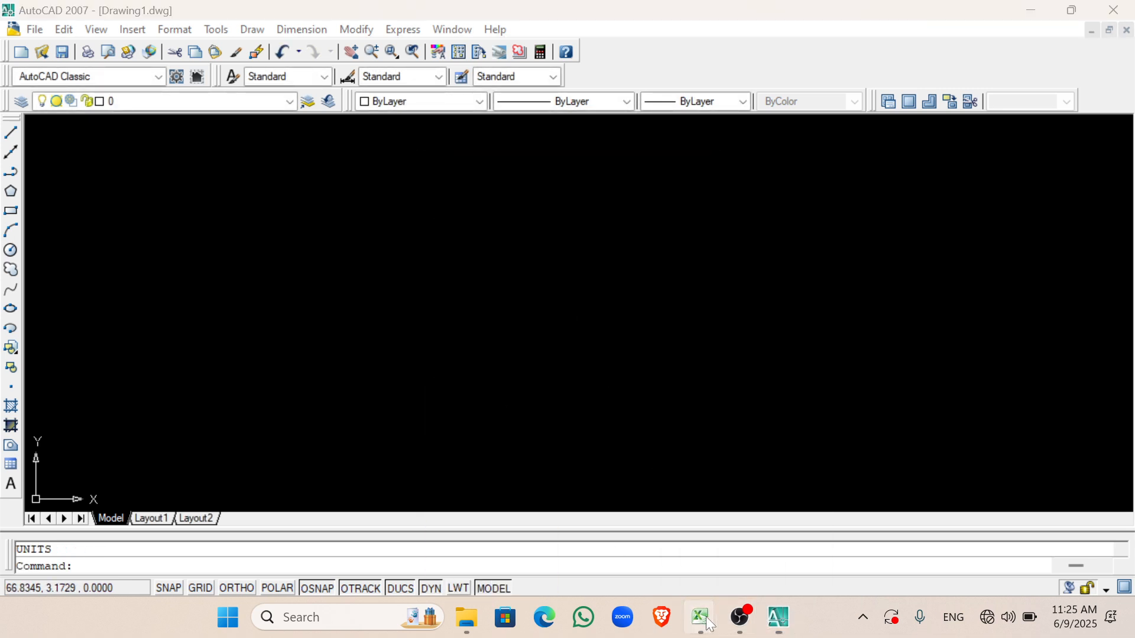
Step: Switch to the road detailing worksheet in Excel and reapply the filter on the Remark column
{"action": "mouse_move", "coordinate": [701, 618]}
{"action": "left_click", "coordinate": [786, 571]}
{"action": "scroll", "coordinate": [276, 286], "scroll_direction": "up", "scroll_amount": 20}
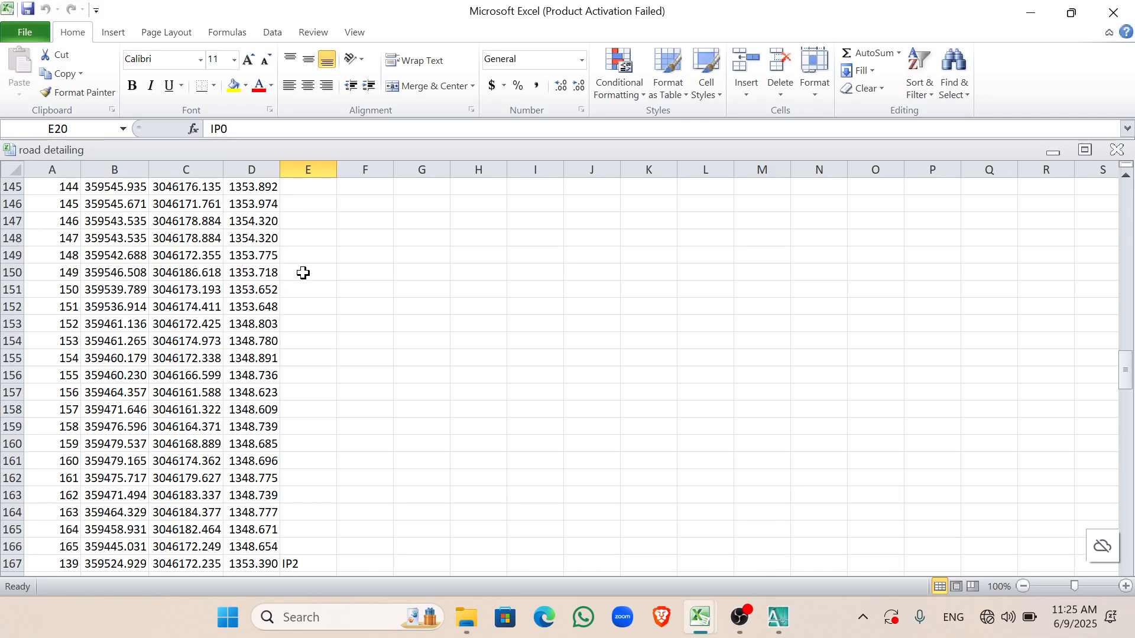
{"action": "scroll", "coordinate": [304, 282], "scroll_direction": "down", "scroll_amount": 3}
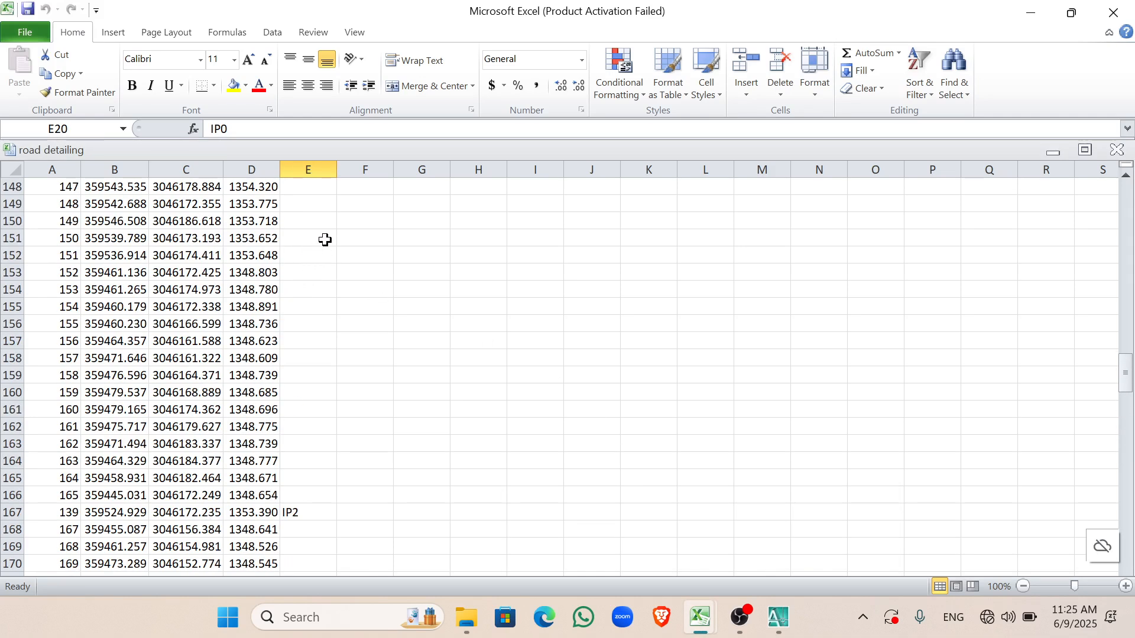
{"action": "scroll", "coordinate": [325, 265], "scroll_direction": "down", "scroll_amount": 2}
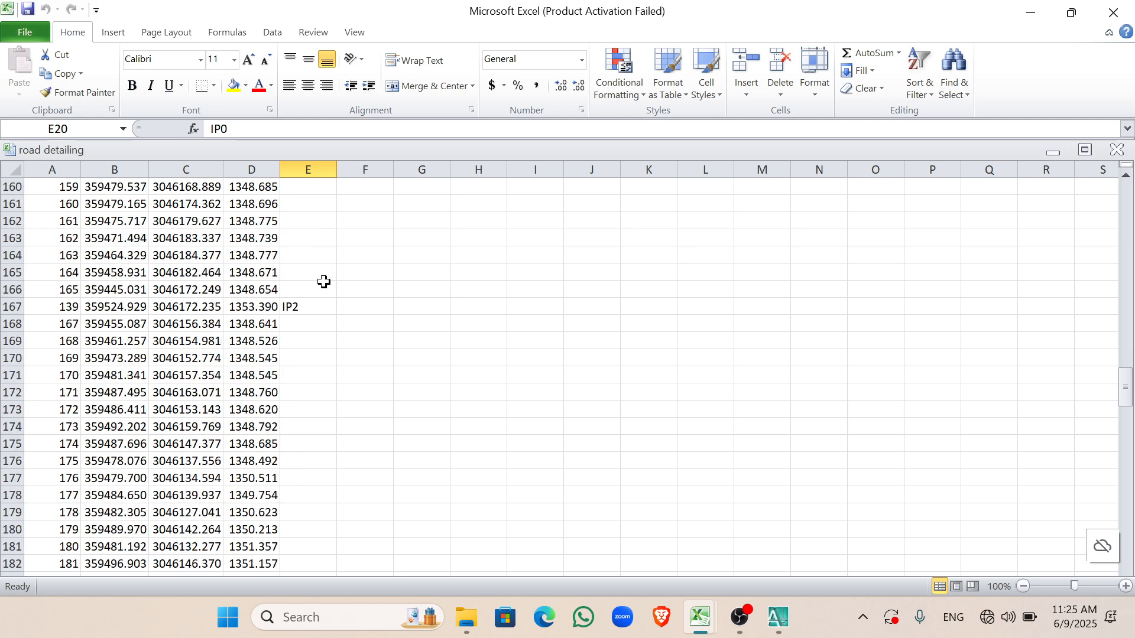
{"action": "scroll", "coordinate": [312, 295], "scroll_direction": "up", "scroll_amount": 18}
{"action": "scroll", "coordinate": [308, 225], "scroll_direction": "up", "scroll_amount": 20}
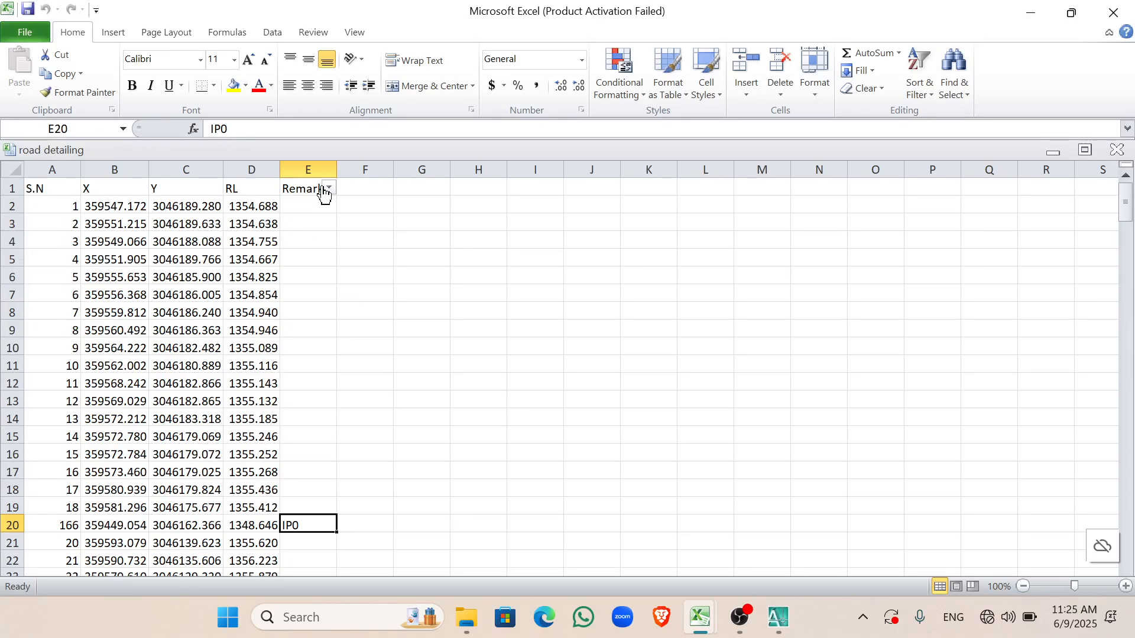
{"action": "left_click", "coordinate": [309, 171]}
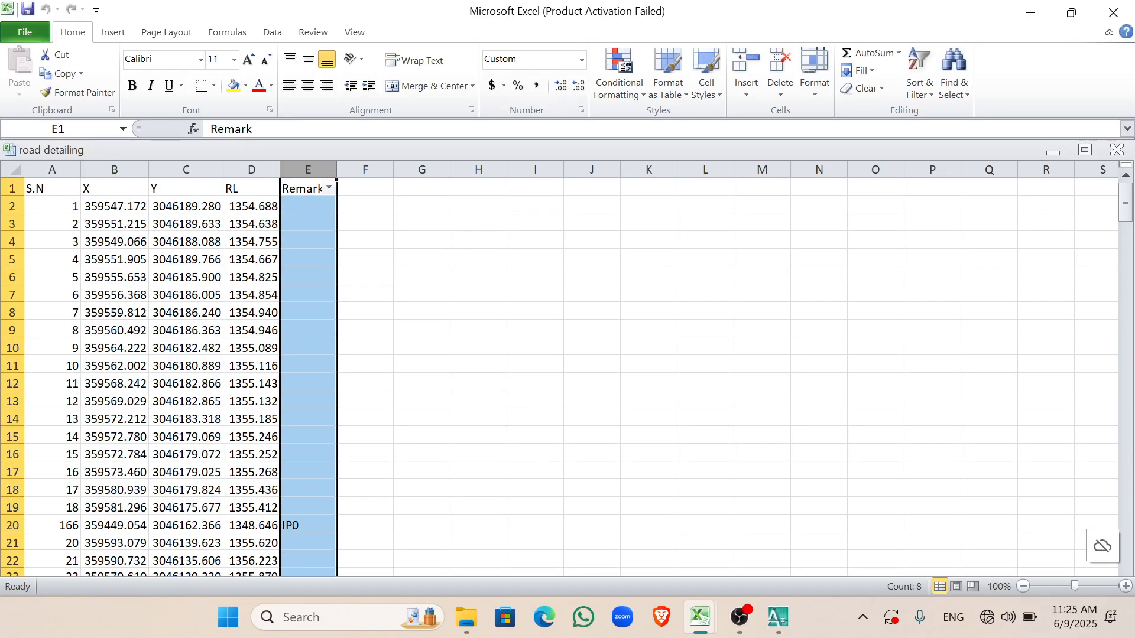
{"action": "left_click", "coordinate": [920, 77]}
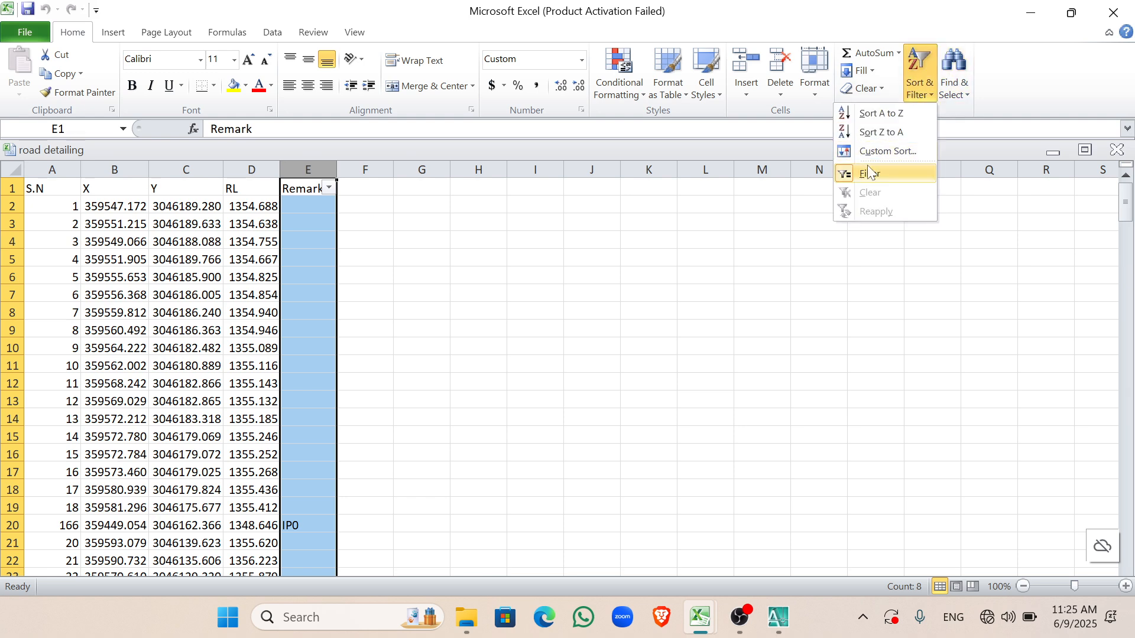
{"action": "left_click", "coordinate": [869, 173]}
{"action": "left_click", "coordinate": [918, 83]}
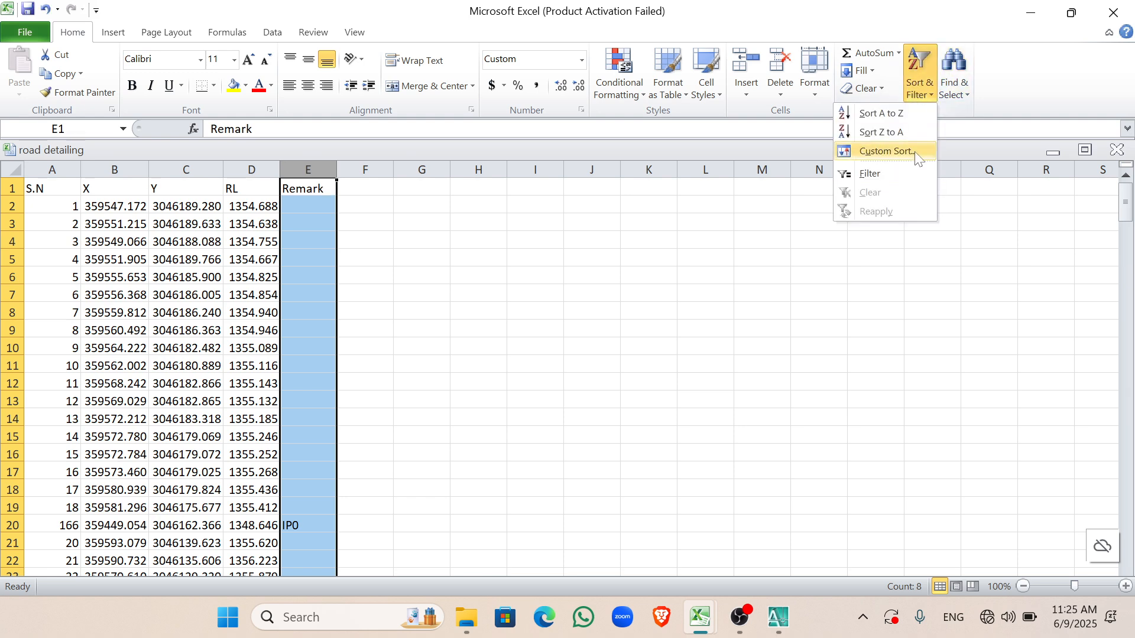
{"action": "left_click", "coordinate": [903, 183]}
Step: Filter the Remark column to show only IP0 through IP6, excluding blanks
{"action": "left_click", "coordinate": [329, 188]}
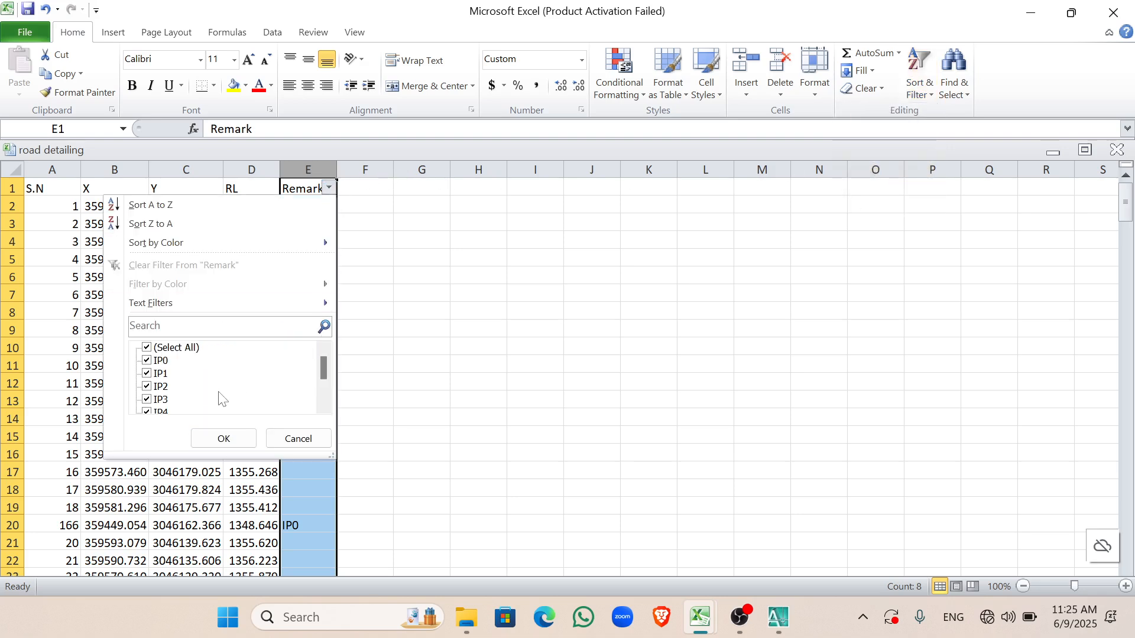
{"action": "left_click", "coordinate": [160, 362]}
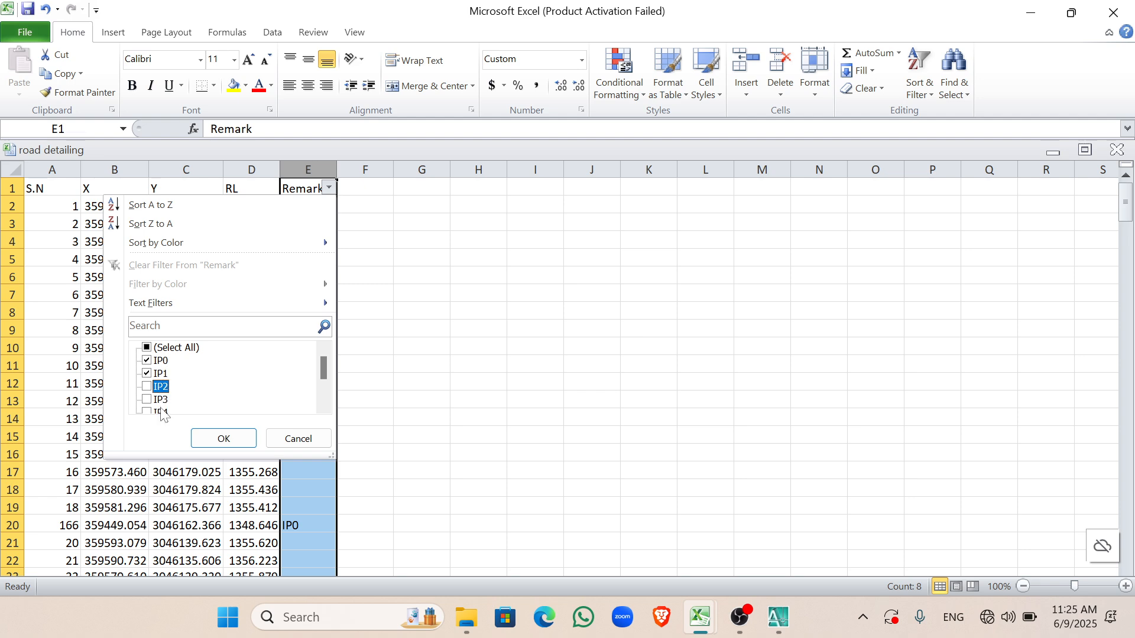
{"action": "scroll", "coordinate": [164, 414], "scroll_direction": "down", "scroll_amount": 1}
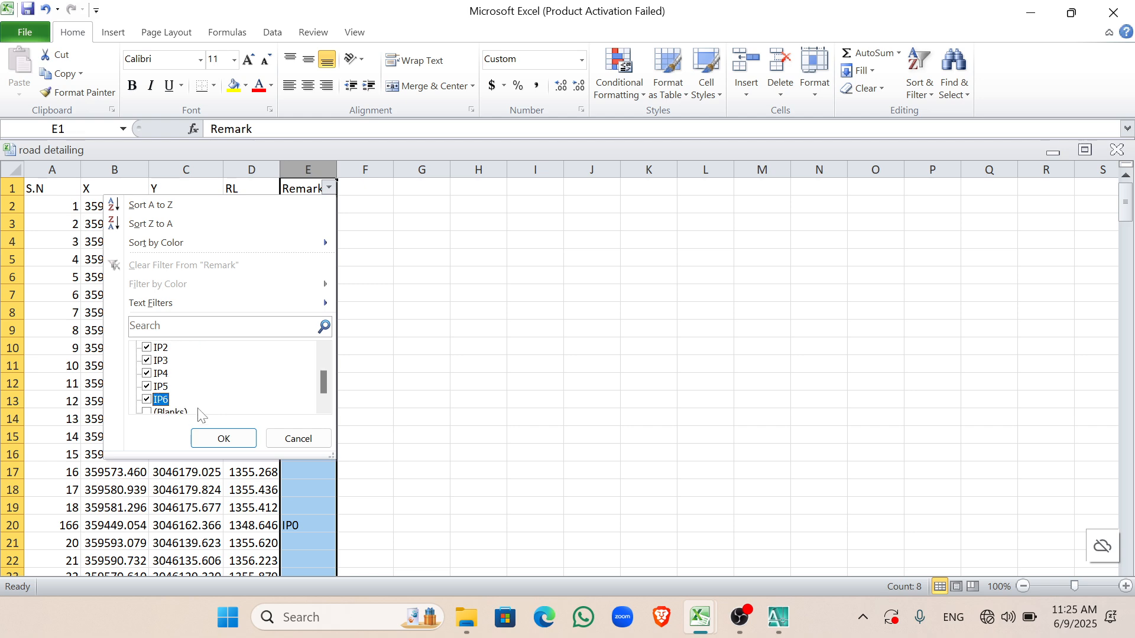
{"action": "left_click", "coordinate": [200, 437]}
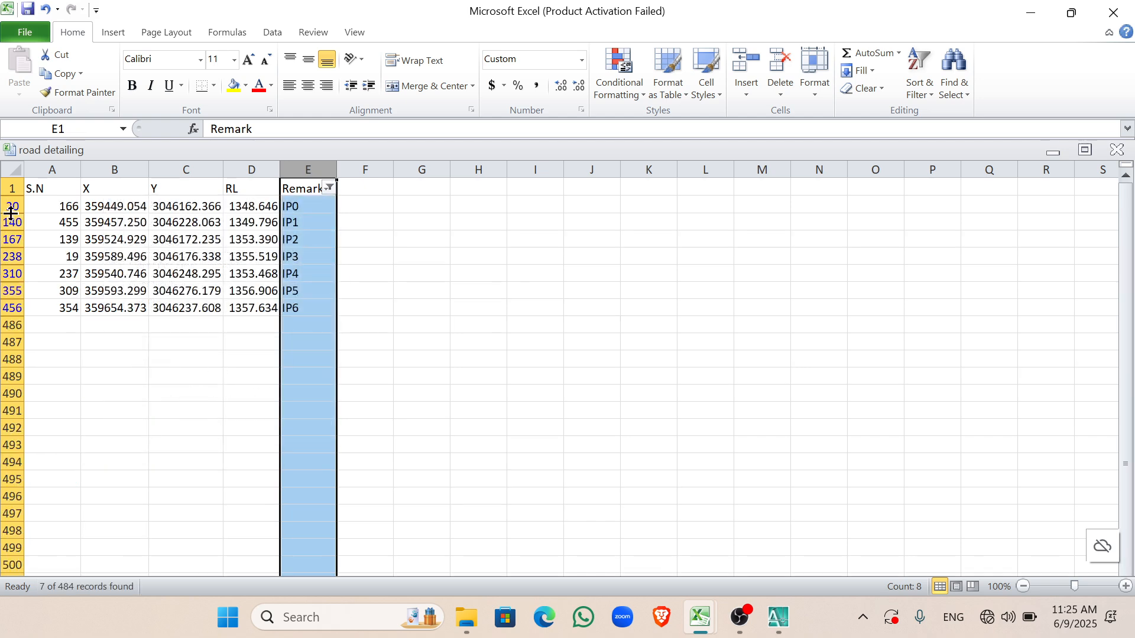
Step: Copy the filtered IP0 to IP6 rows from the S.N column through the Remark column
{"action": "left_click", "coordinate": [65, 207]}
{"action": "left_click", "coordinate": [307, 312], "text": "shift"}
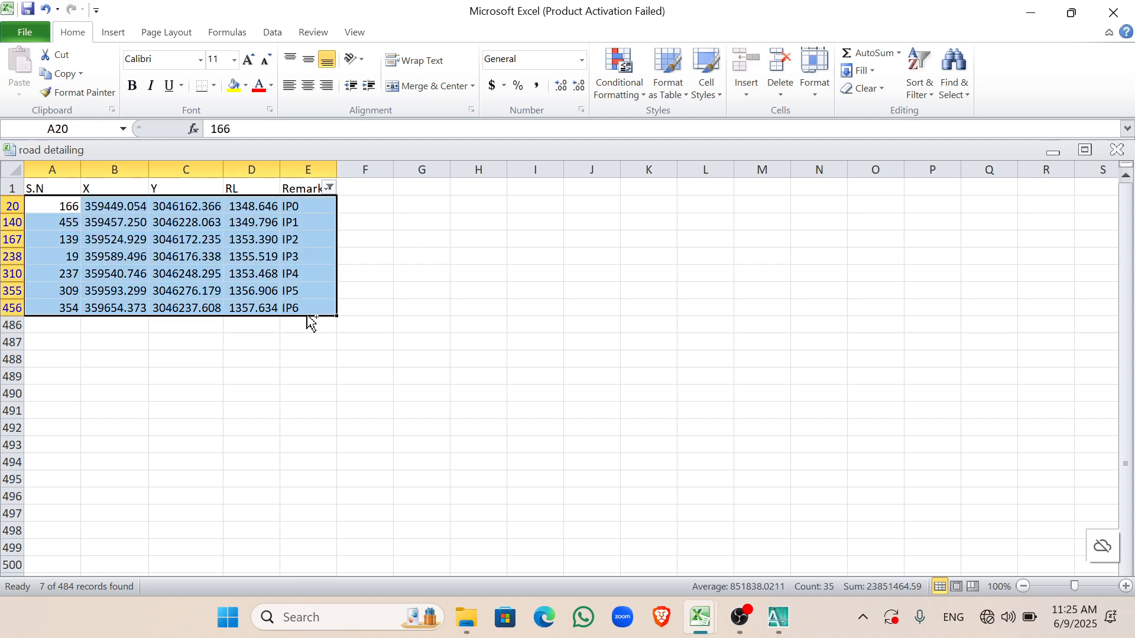
{"action": "key", "text": "ctrl+c"}
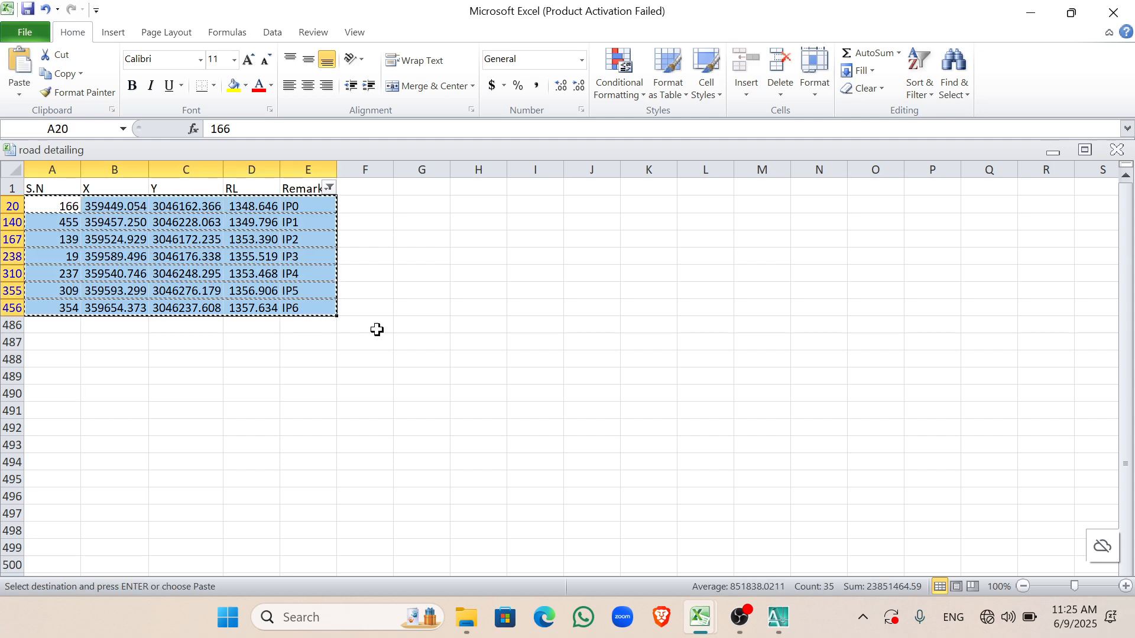
Step: Switch to AutoCAD and launch the SW_DTM terrain modeling program over it
{"action": "left_click", "coordinate": [778, 617]}
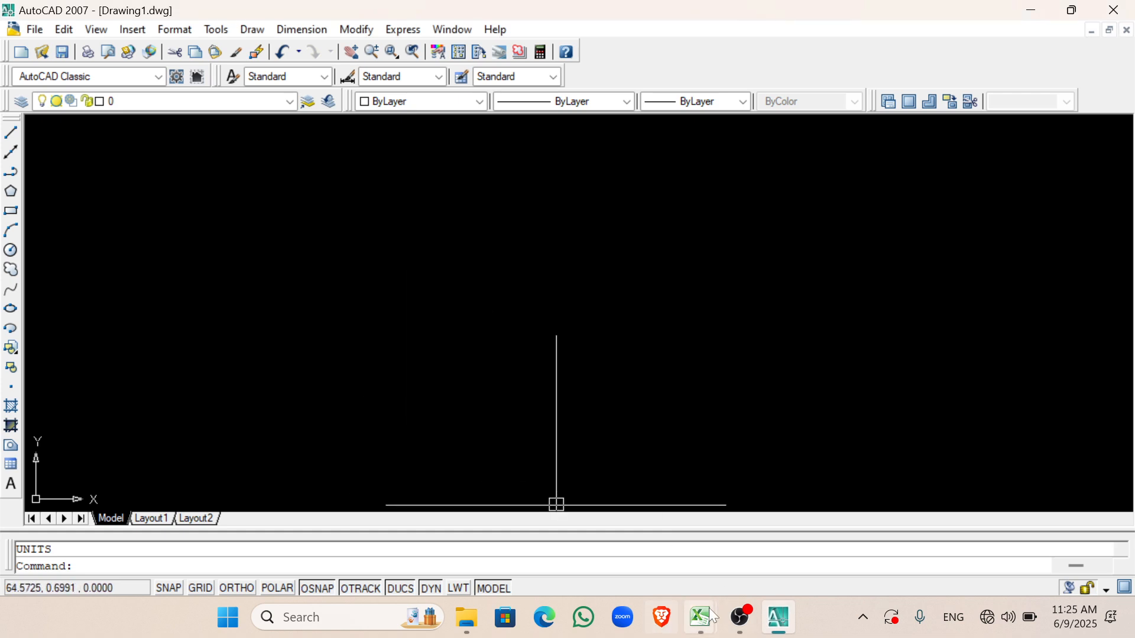
{"action": "left_click", "coordinate": [354, 618]}
{"action": "type", "text": "sw"}
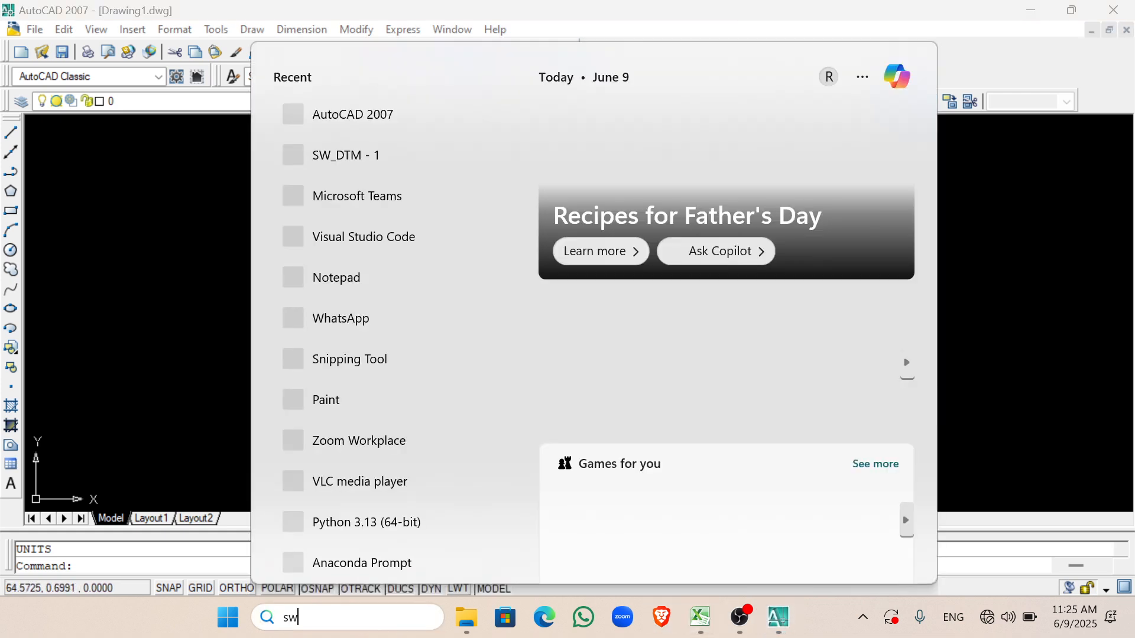
{"action": "left_click", "coordinate": [360, 182]}
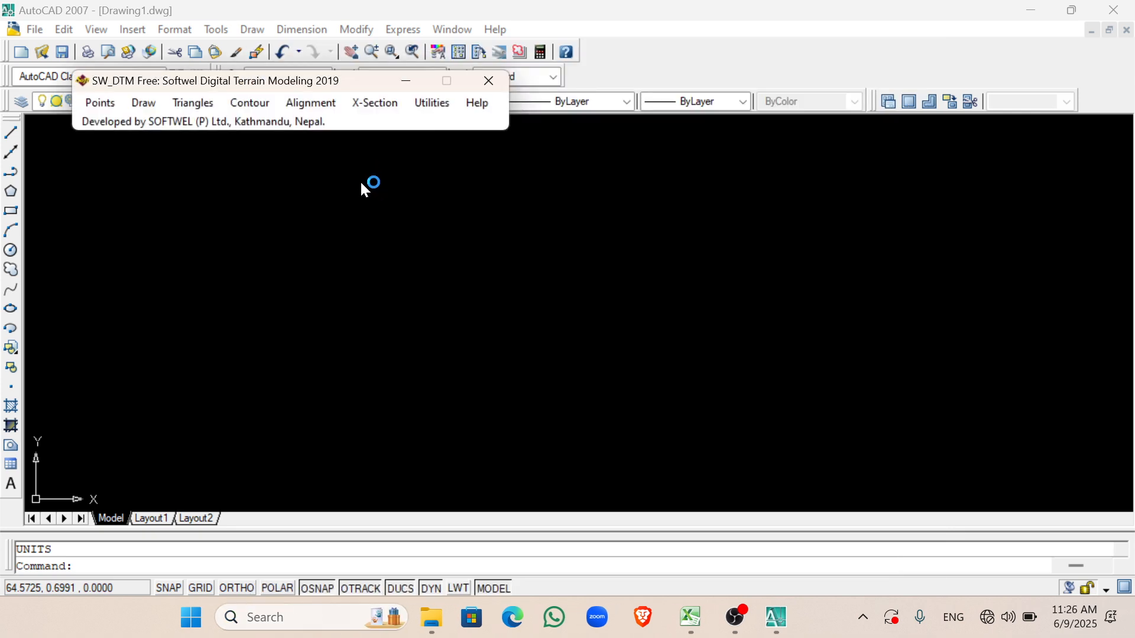
Step: Import the IP points from Excel into the AutoCAD drawing with SW_DTM
{"action": "left_click", "coordinate": [101, 103]}
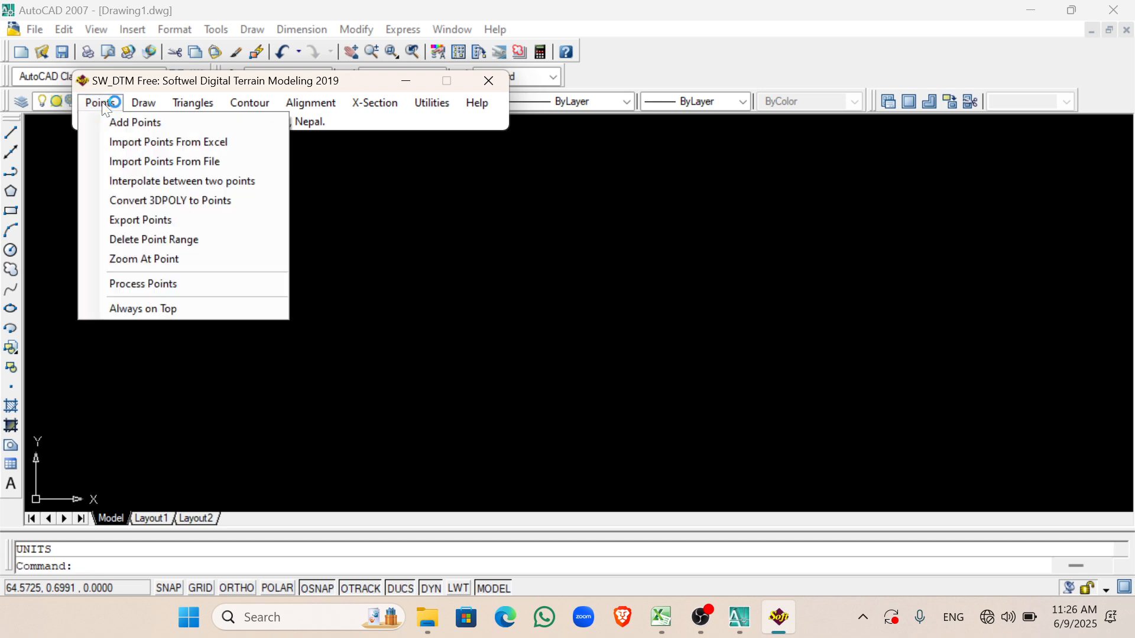
{"action": "left_click", "coordinate": [143, 136]}
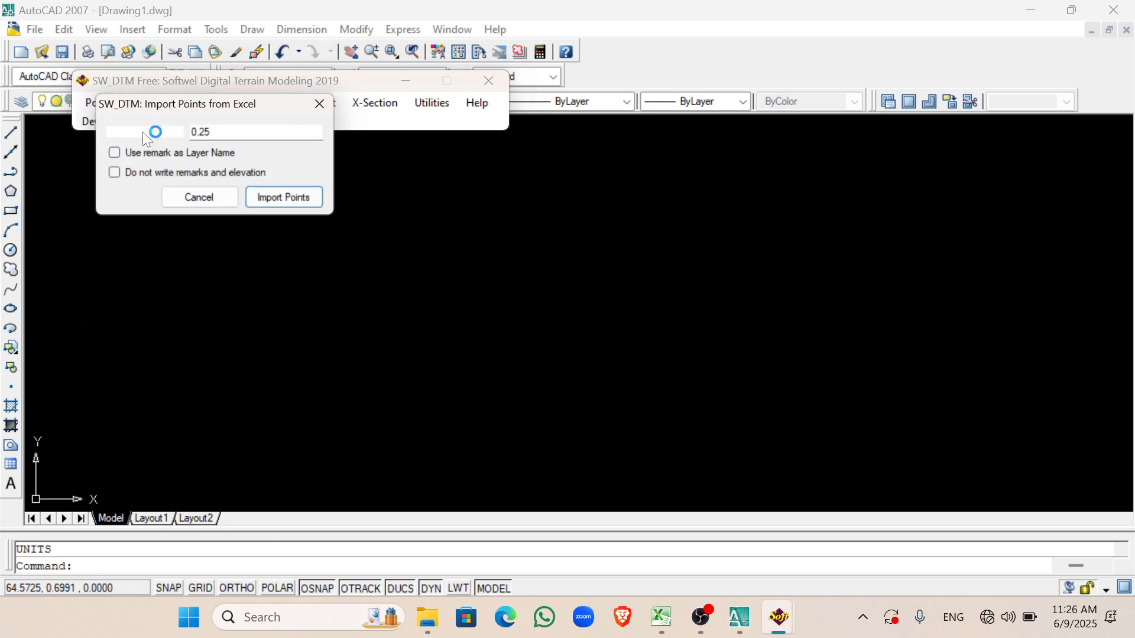
{"action": "left_click", "coordinate": [280, 200]}
{"action": "left_click", "coordinate": [339, 259]}
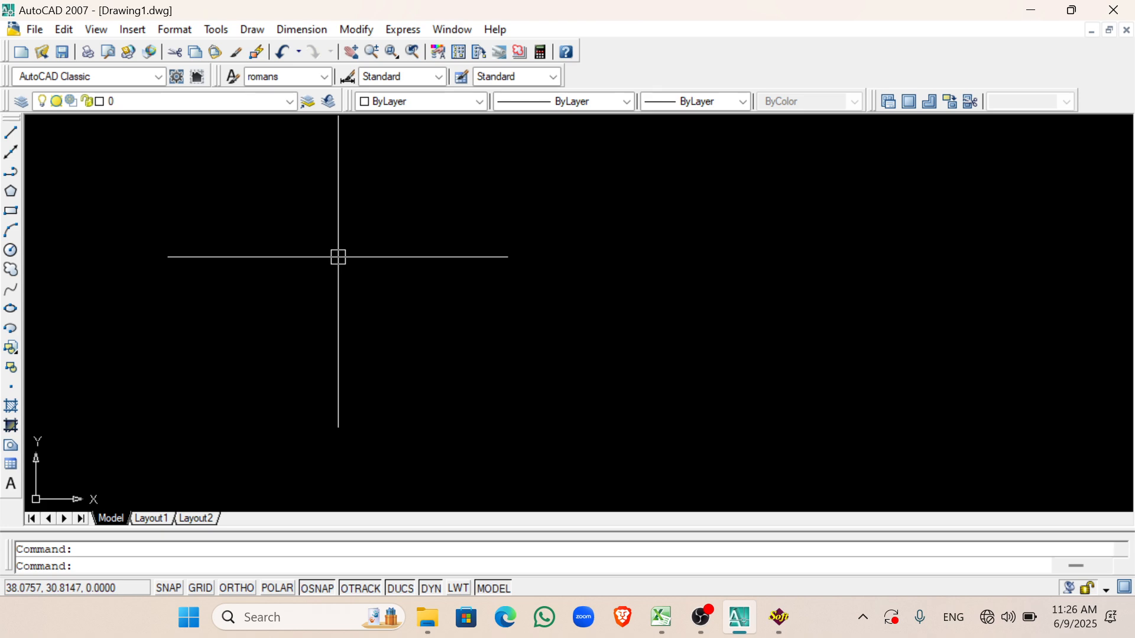
Step: Display the drawing's full extents and examine the labels of the imported IP points, including IP1
{"action": "type", "text": "z"}
{"action": "key", "text": "Return"}
{"action": "type", "text": "e"}
{"action": "key", "text": "Return"}
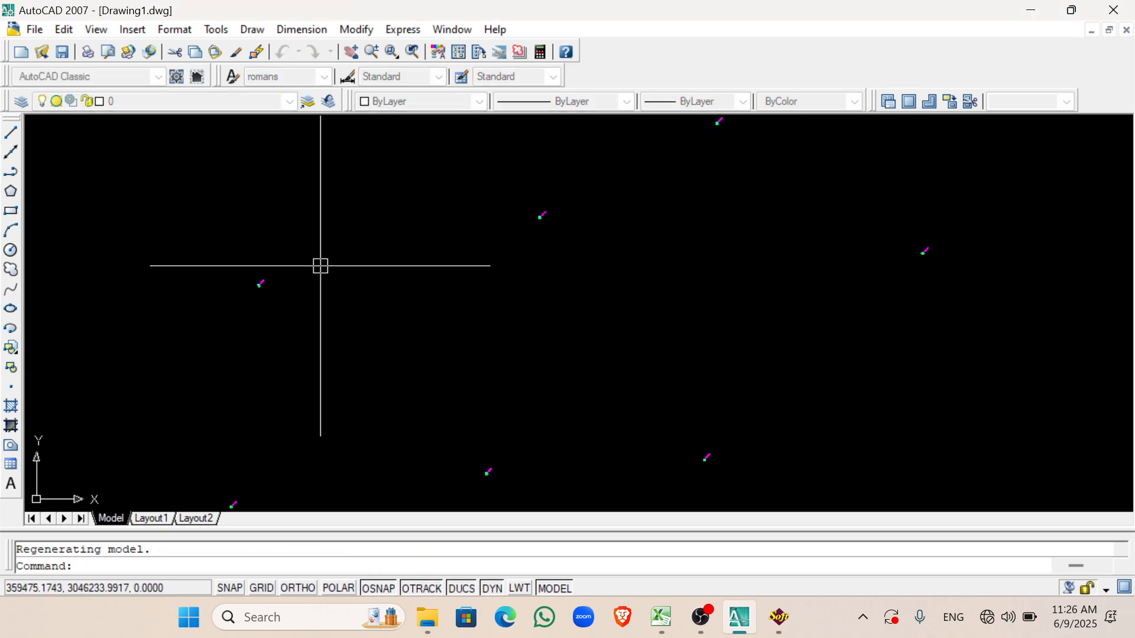
{"action": "scroll", "coordinate": [304, 241], "scroll_direction": "up", "scroll_amount": 5}
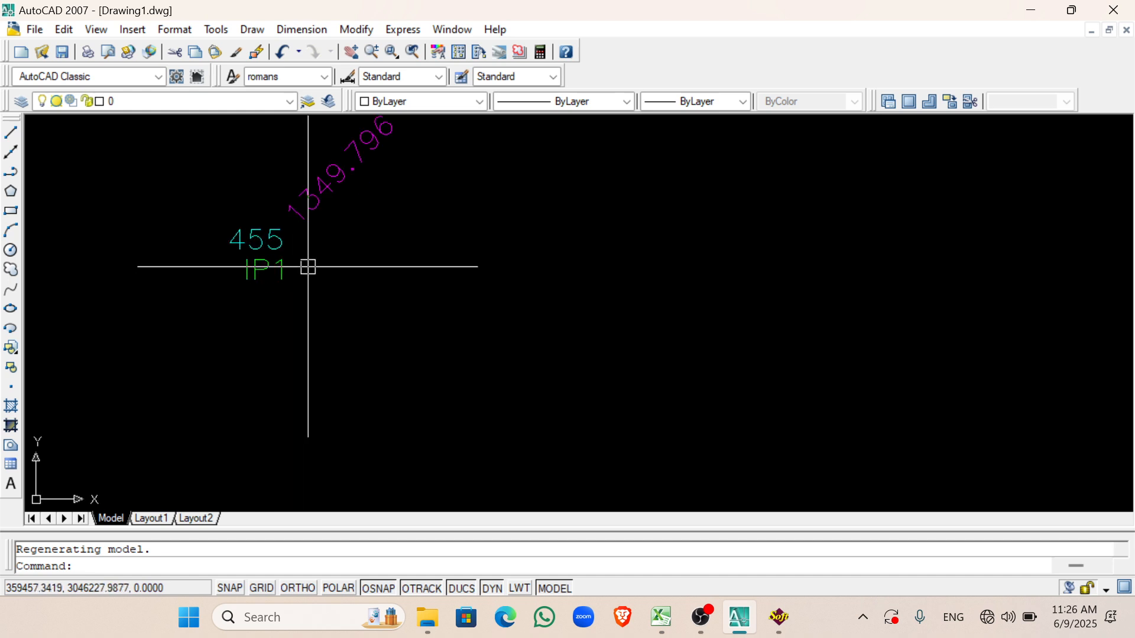
{"action": "scroll", "coordinate": [307, 264], "scroll_direction": "down", "scroll_amount": 8}
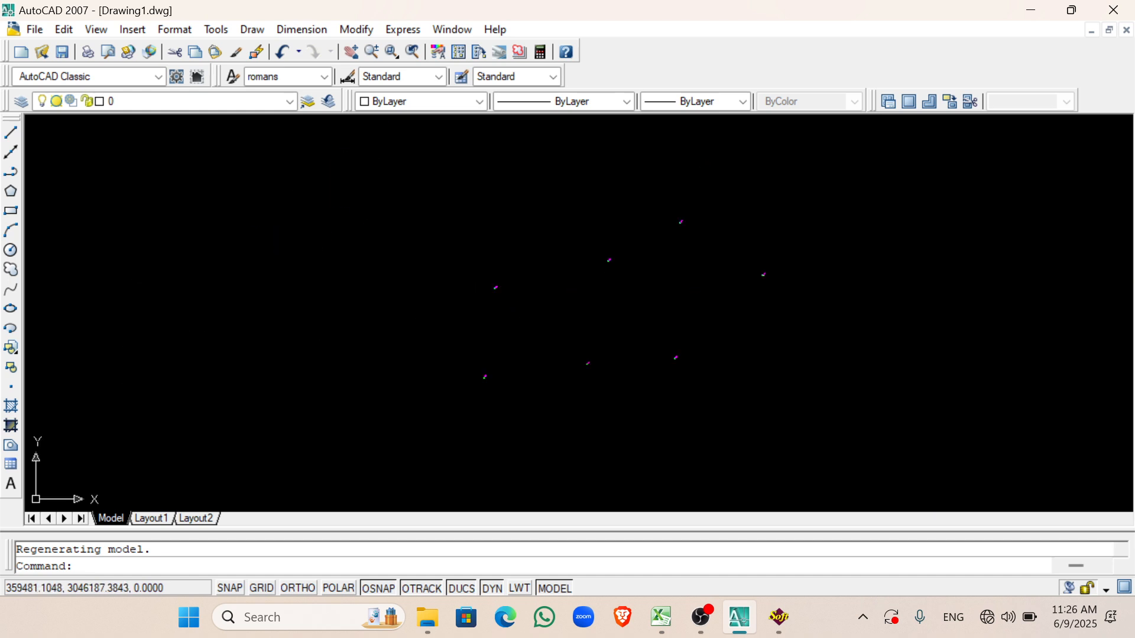
{"action": "scroll", "coordinate": [542, 360], "scroll_direction": "up", "scroll_amount": 5}
{"action": "key", "text": "Escape"}
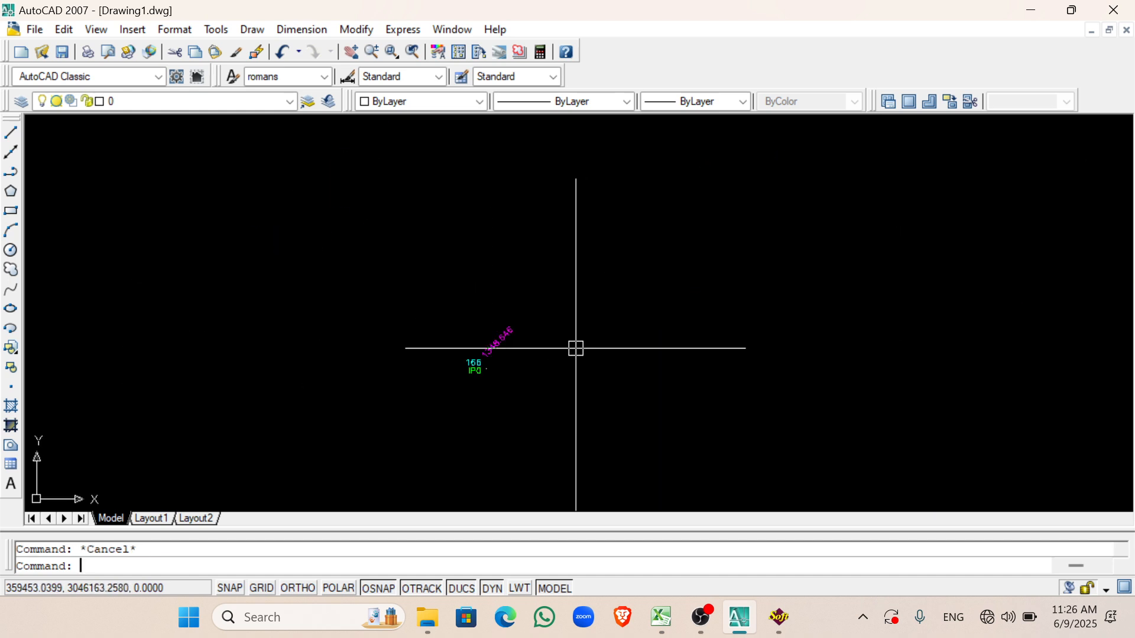
Step: Start a polyline at point IP0 and draw its first segment to IP1
{"action": "scroll", "coordinate": [516, 369], "scroll_direction": "up", "scroll_amount": 4}
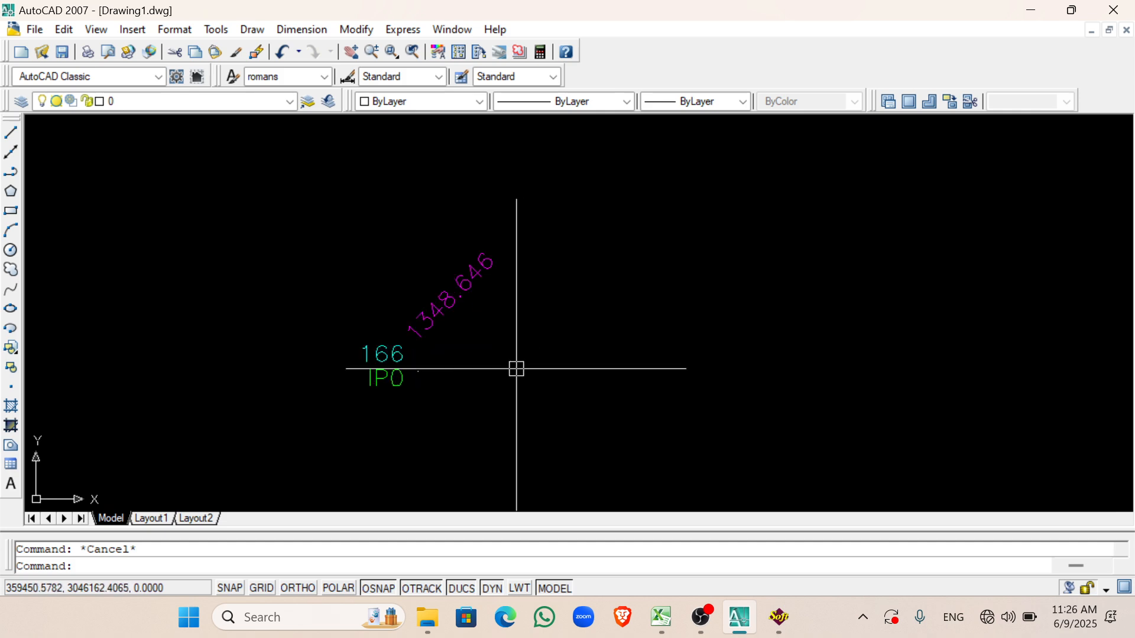
{"action": "type", "text": "pl"}
{"action": "key", "text": "Return"}
{"action": "scroll", "coordinate": [450, 414], "scroll_direction": "up", "scroll_amount": 3}
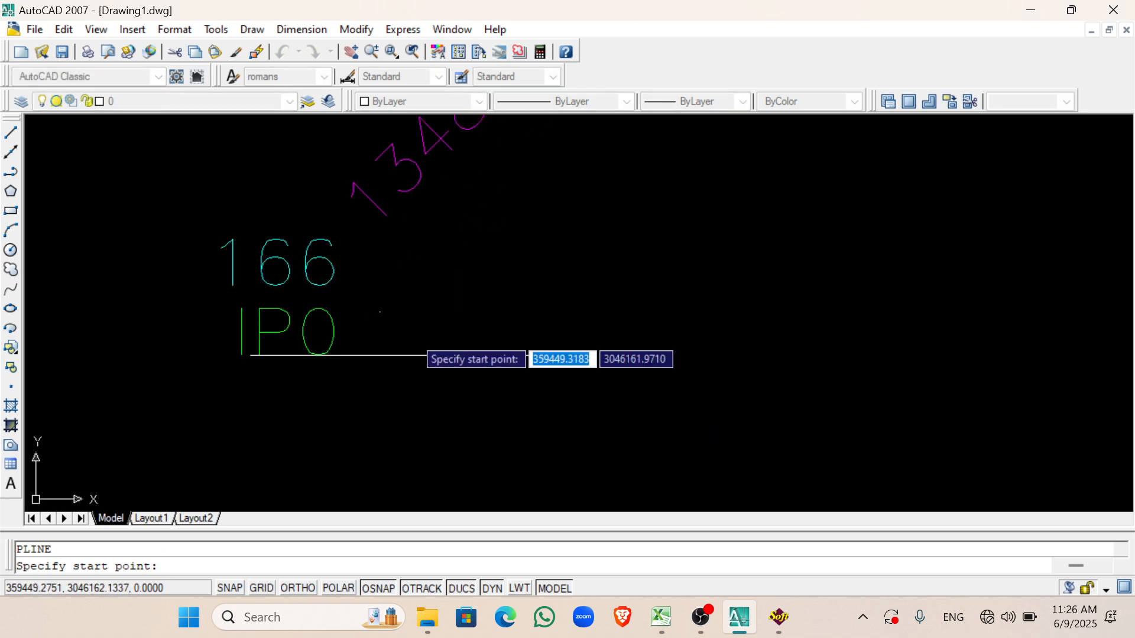
{"action": "left_click", "coordinate": [380, 312]}
{"action": "scroll", "coordinate": [390, 331], "scroll_direction": "down", "scroll_amount": 6}
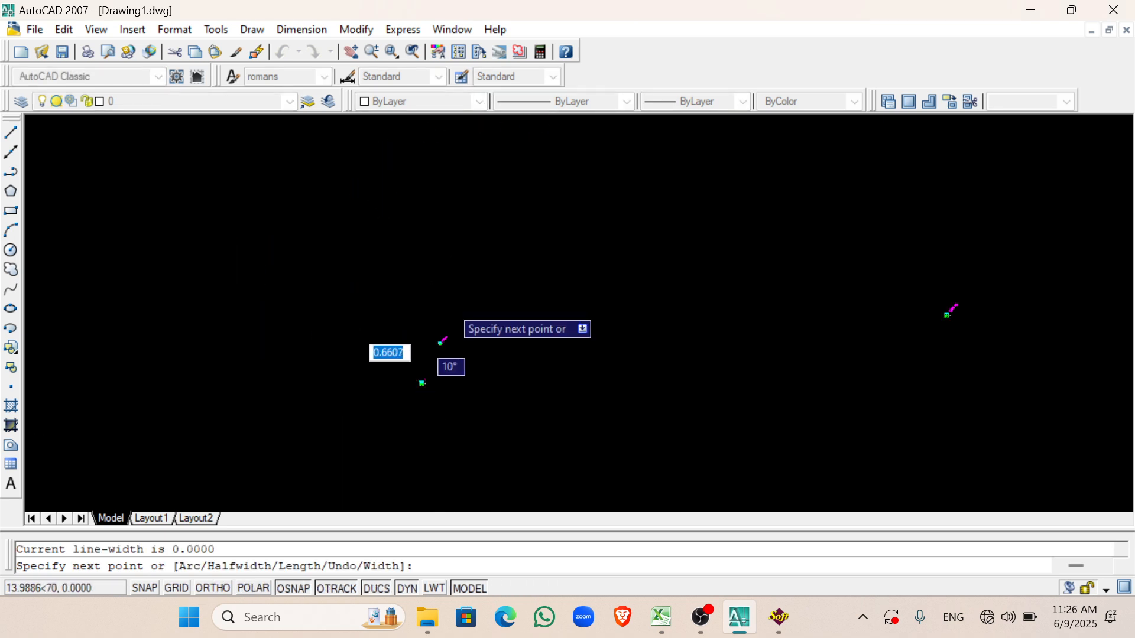
{"action": "scroll", "coordinate": [476, 130], "scroll_direction": "up", "scroll_amount": 5}
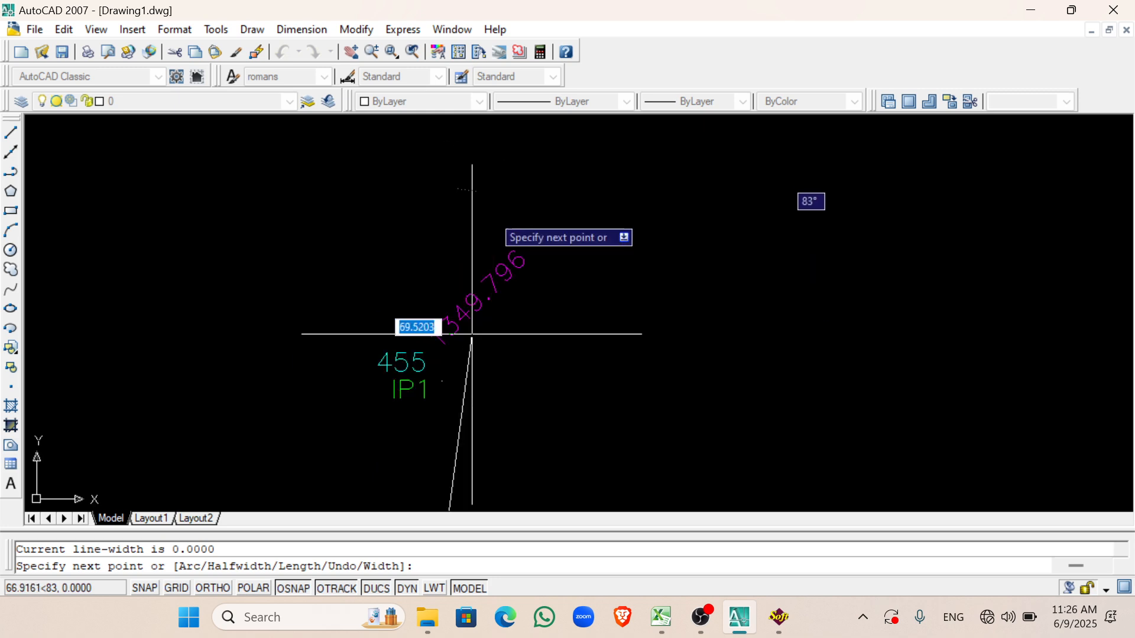
{"action": "left_click", "coordinate": [442, 383]}
Step: Continue the alignment polyline from IP1 through IP2 to IP3
{"action": "scroll", "coordinate": [340, 315], "scroll_direction": "down", "scroll_amount": 2}
{"action": "scroll", "coordinate": [402, 333], "scroll_direction": "down", "scroll_amount": 10}
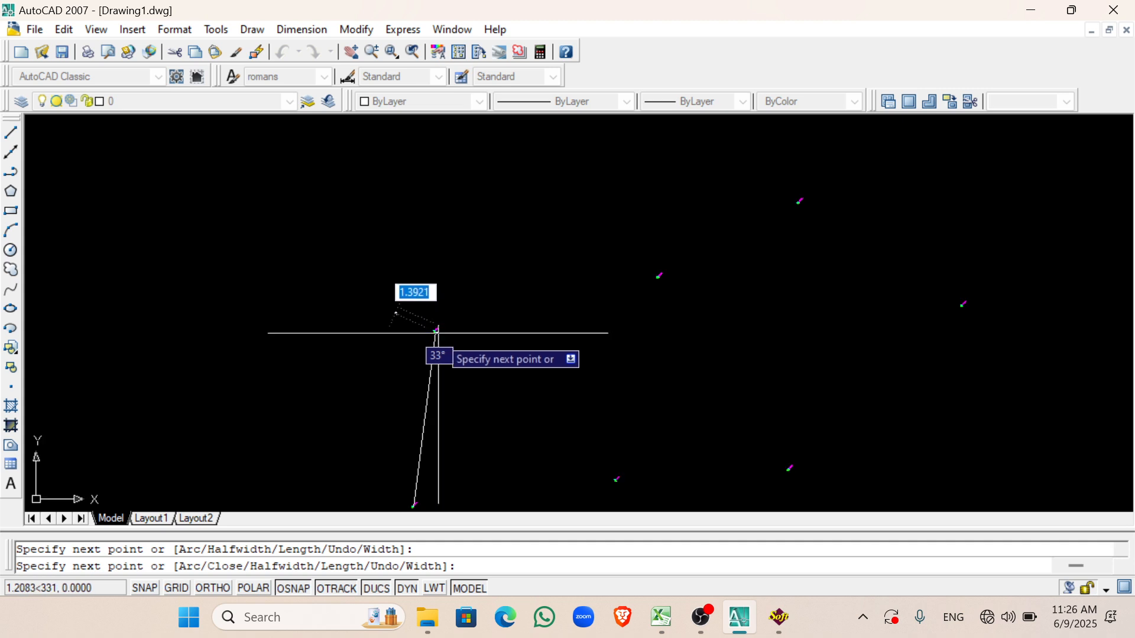
{"action": "scroll", "coordinate": [592, 452], "scroll_direction": "up", "scroll_amount": 5}
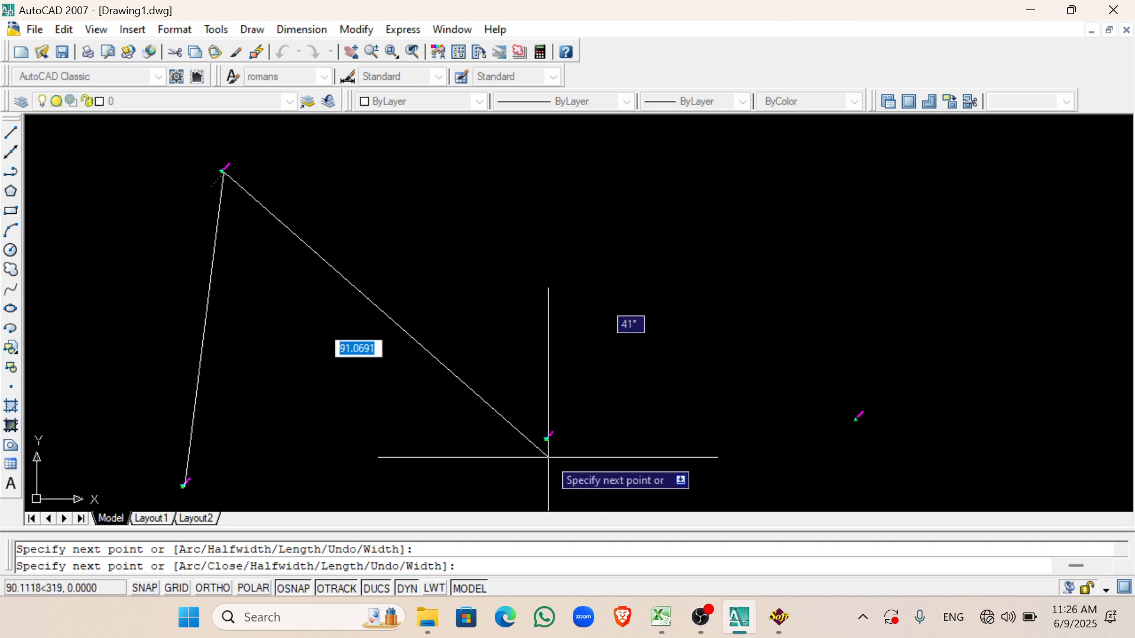
{"action": "scroll", "coordinate": [562, 437], "scroll_direction": "up", "scroll_amount": 6}
{"action": "left_click", "coordinate": [446, 375]}
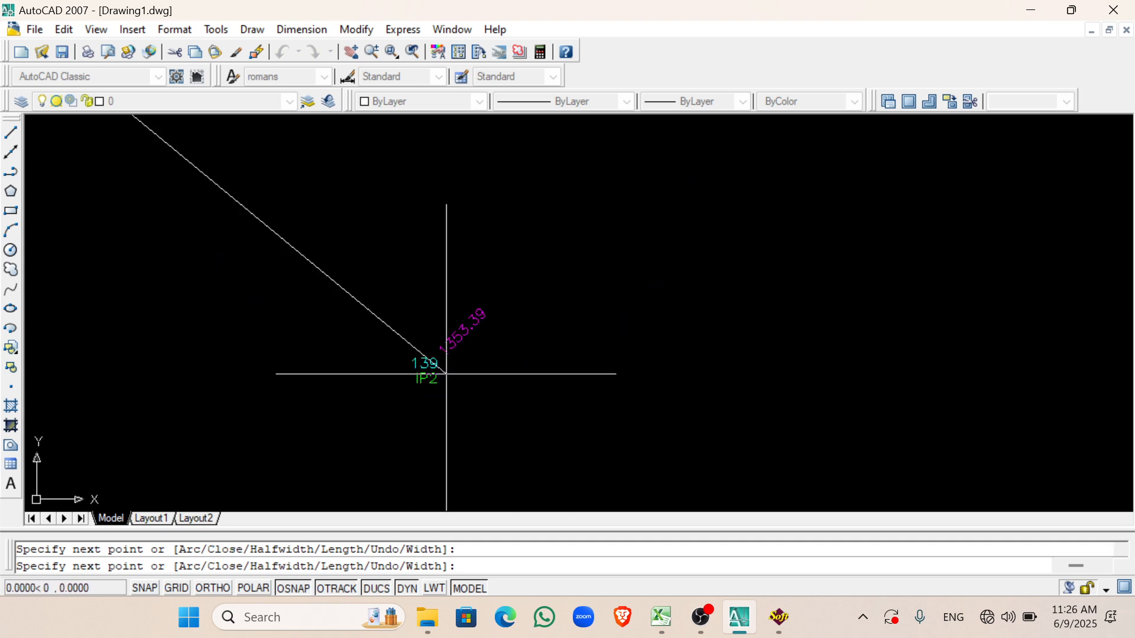
{"action": "scroll", "coordinate": [343, 395], "scroll_direction": "down", "scroll_amount": 3}
{"action": "scroll", "coordinate": [659, 388], "scroll_direction": "up", "scroll_amount": 6}
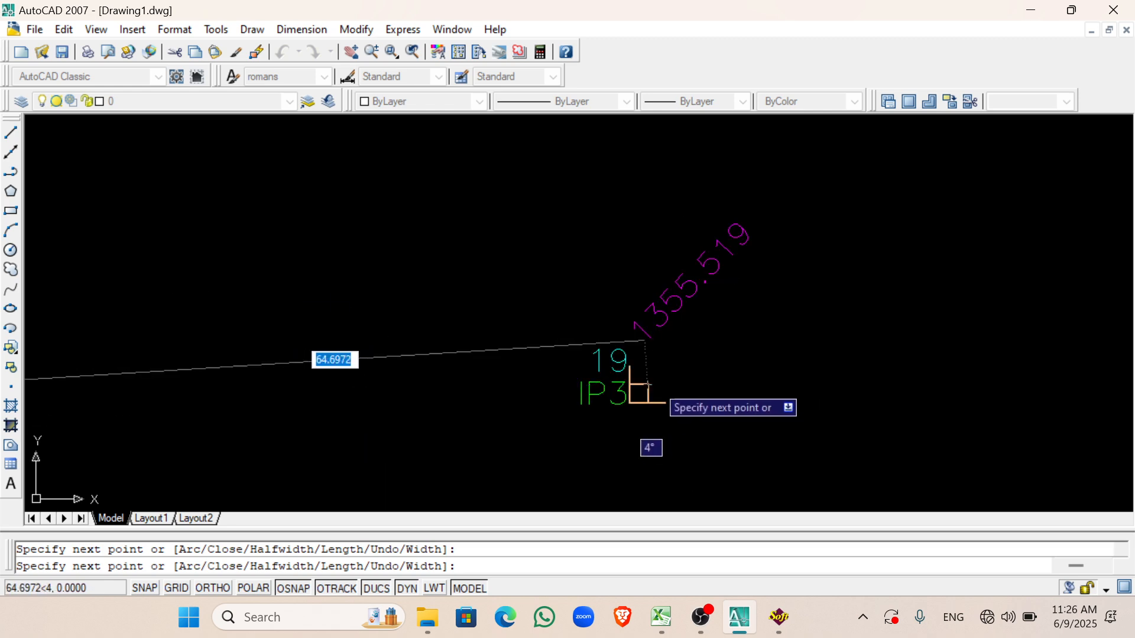
{"action": "left_click", "coordinate": [646, 382]}
Step: Extend the alignment polyline from IP3 through IP4 to IP5
{"action": "scroll", "coordinate": [646, 382], "scroll_direction": "down", "scroll_amount": 3}
{"action": "scroll", "coordinate": [547, 418], "scroll_direction": "down", "scroll_amount": 7}
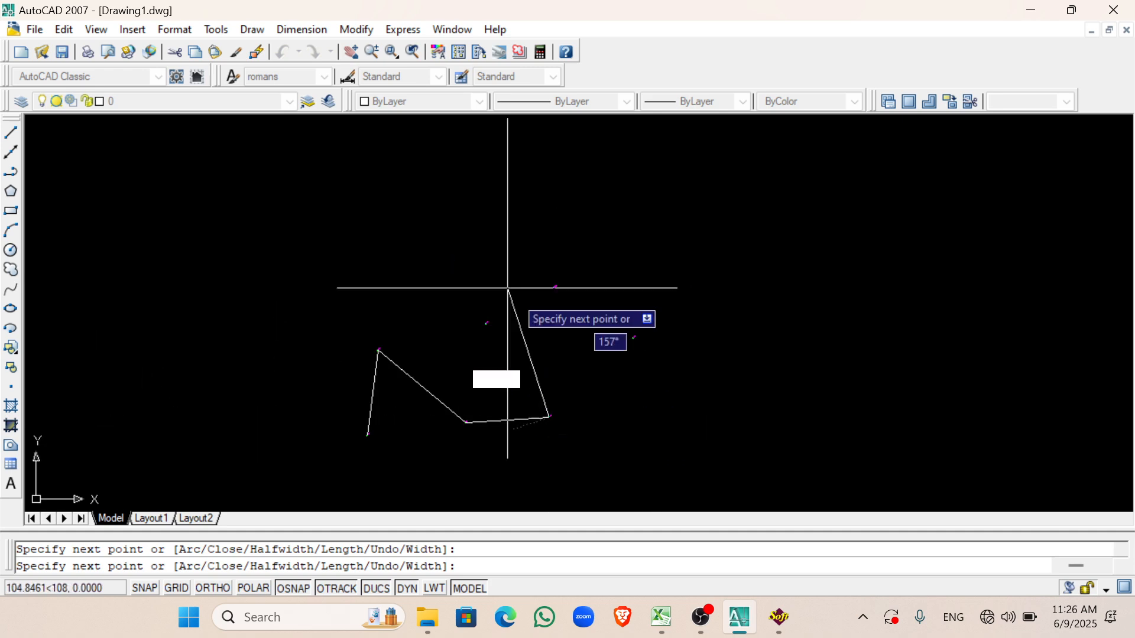
{"action": "scroll", "coordinate": [504, 287], "scroll_direction": "up", "scroll_amount": 3}
{"action": "scroll", "coordinate": [495, 391], "scroll_direction": "up", "scroll_amount": 3}
{"action": "scroll", "coordinate": [496, 394], "scroll_direction": "up", "scroll_amount": 5}
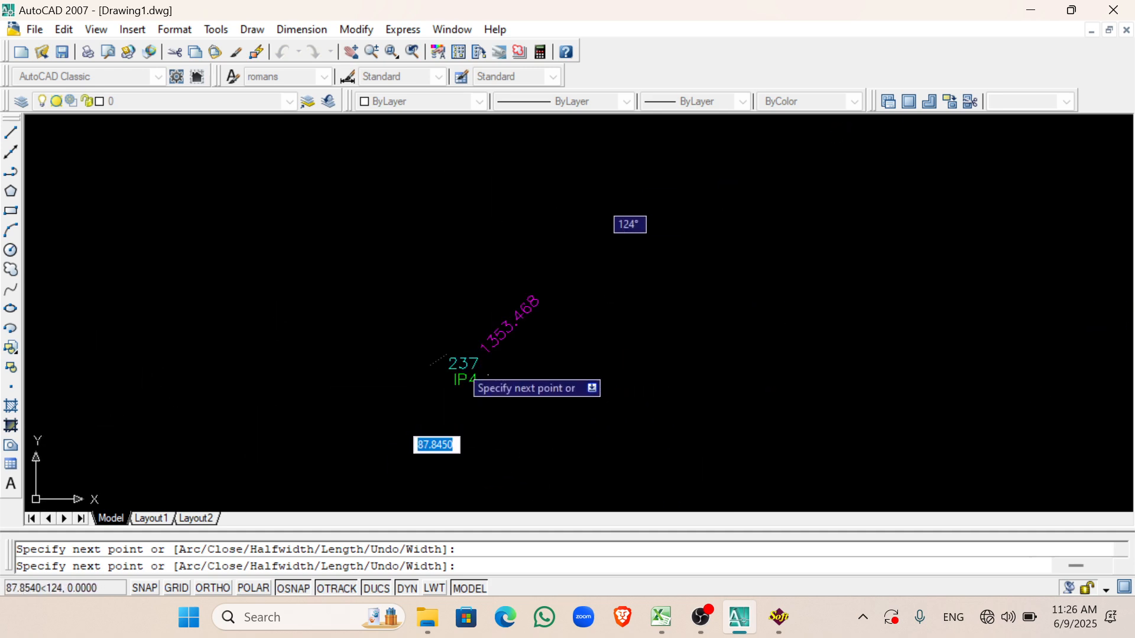
{"action": "left_click", "coordinate": [489, 375]}
{"action": "scroll", "coordinate": [450, 372], "scroll_direction": "down", "scroll_amount": 7}
{"action": "scroll", "coordinate": [399, 353], "scroll_direction": "down", "scroll_amount": 5}
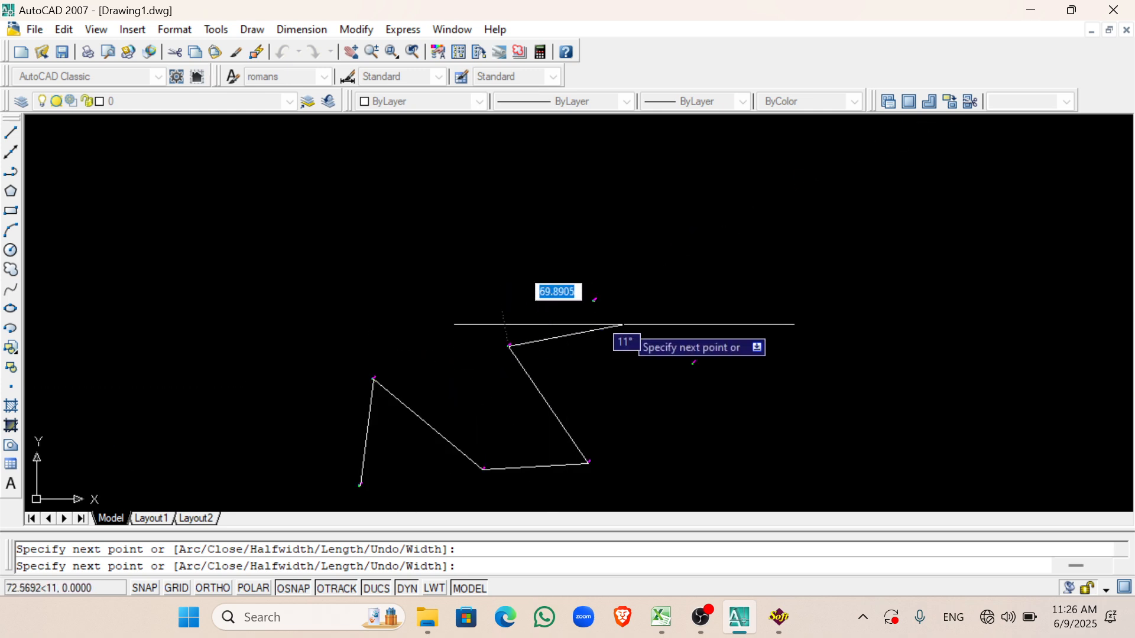
{"action": "scroll", "coordinate": [507, 246], "scroll_direction": "up", "scroll_amount": 8}
{"action": "scroll", "coordinate": [525, 263], "scroll_direction": "up", "scroll_amount": 3}
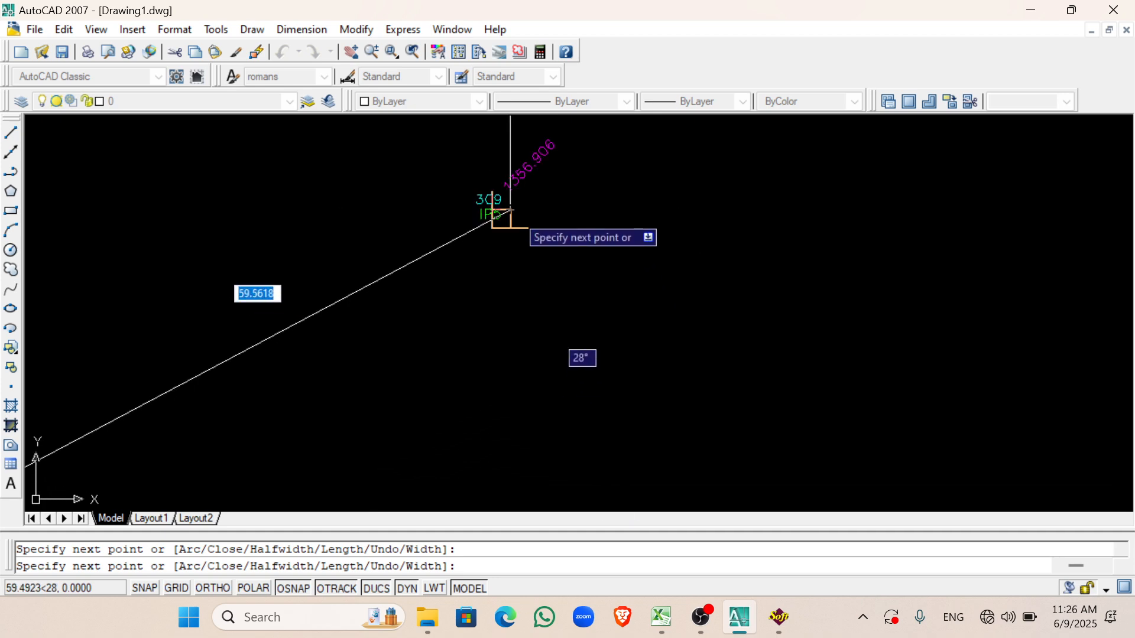
{"action": "left_click", "coordinate": [510, 211]}
Step: Draw the last alignment segment from IP5 to IP6 and finish the polyline
{"action": "scroll", "coordinate": [478, 227], "scroll_direction": "down", "scroll_amount": 6}
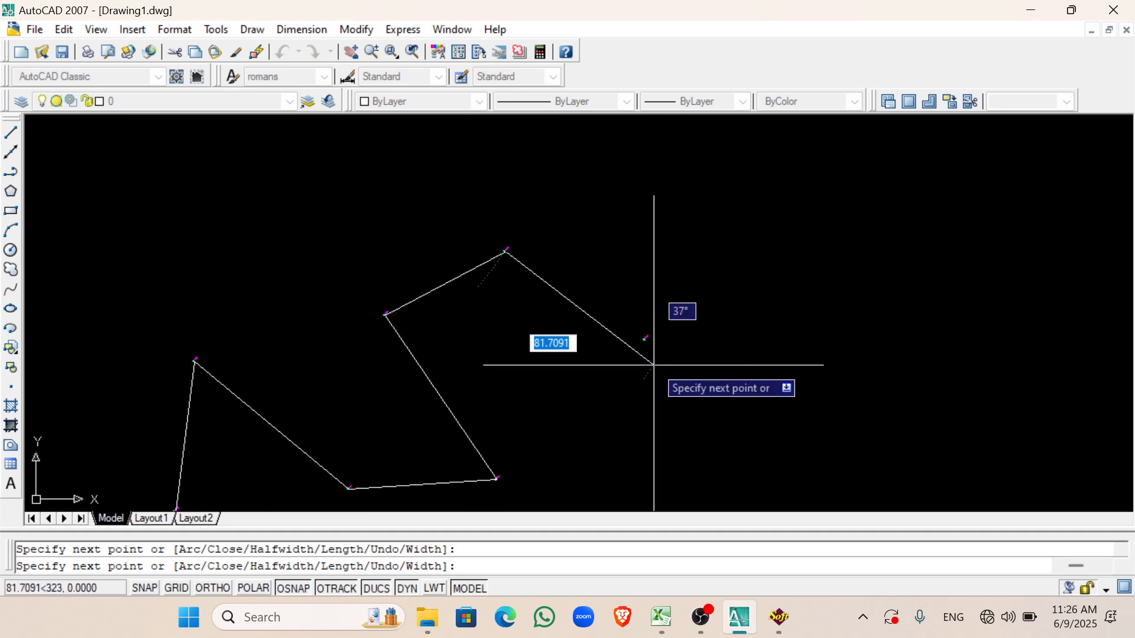
{"action": "scroll", "coordinate": [644, 331], "scroll_direction": "up", "scroll_amount": 5}
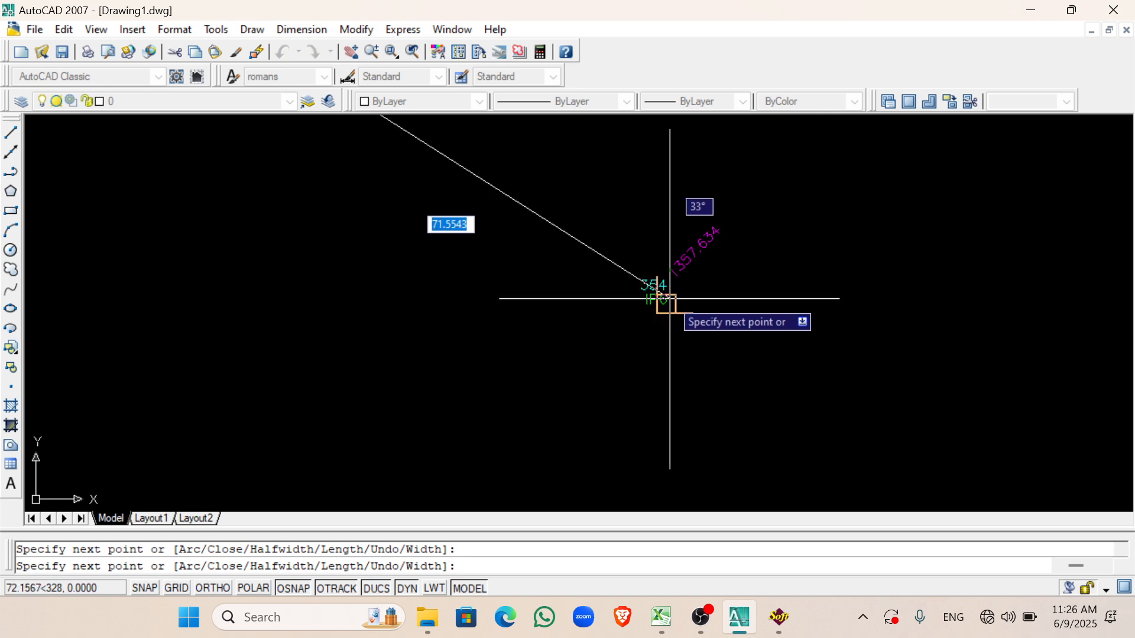
{"action": "scroll", "coordinate": [668, 296], "scroll_direction": "up", "scroll_amount": 3}
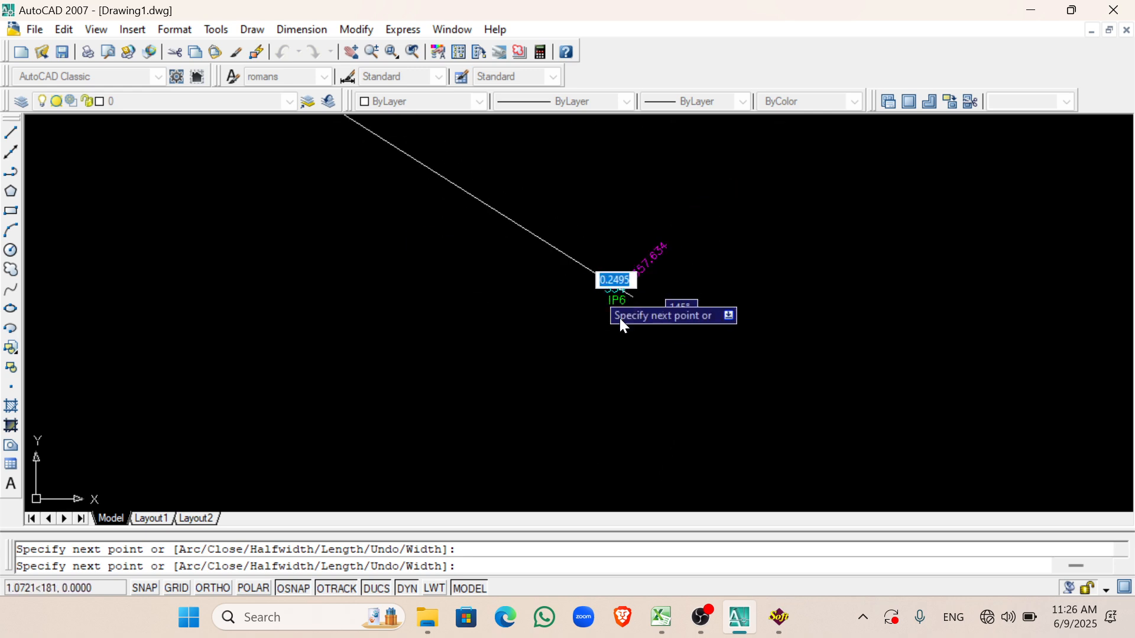
{"action": "key", "text": "Return"}
{"action": "scroll", "coordinate": [608, 270], "scroll_direction": "down", "scroll_amount": 6}
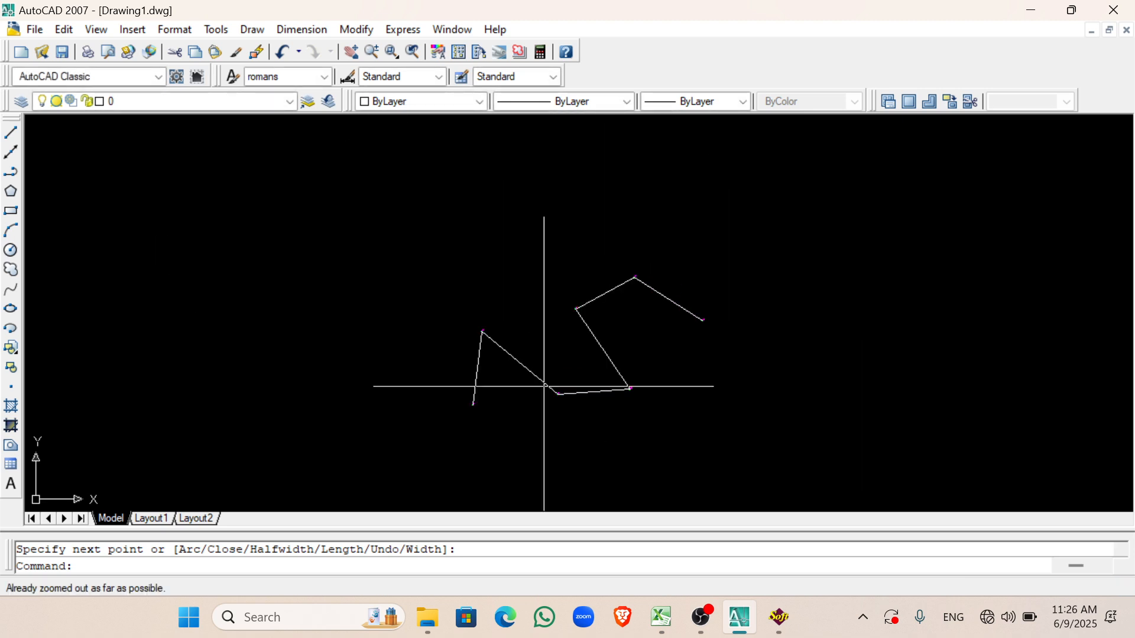
{"action": "key", "text": "Escape"}
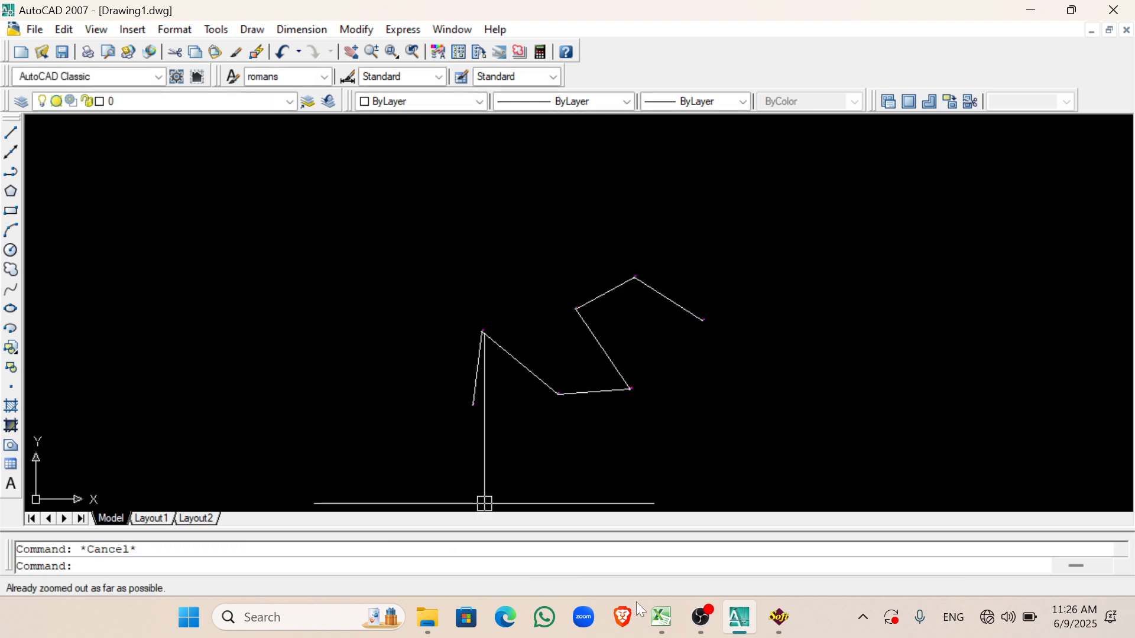
Step: Switch to the road detailing workbook in Excel and include all values in the Remark column's filter
{"action": "mouse_move", "coordinate": [663, 618]}
{"action": "left_click", "coordinate": [733, 526]}
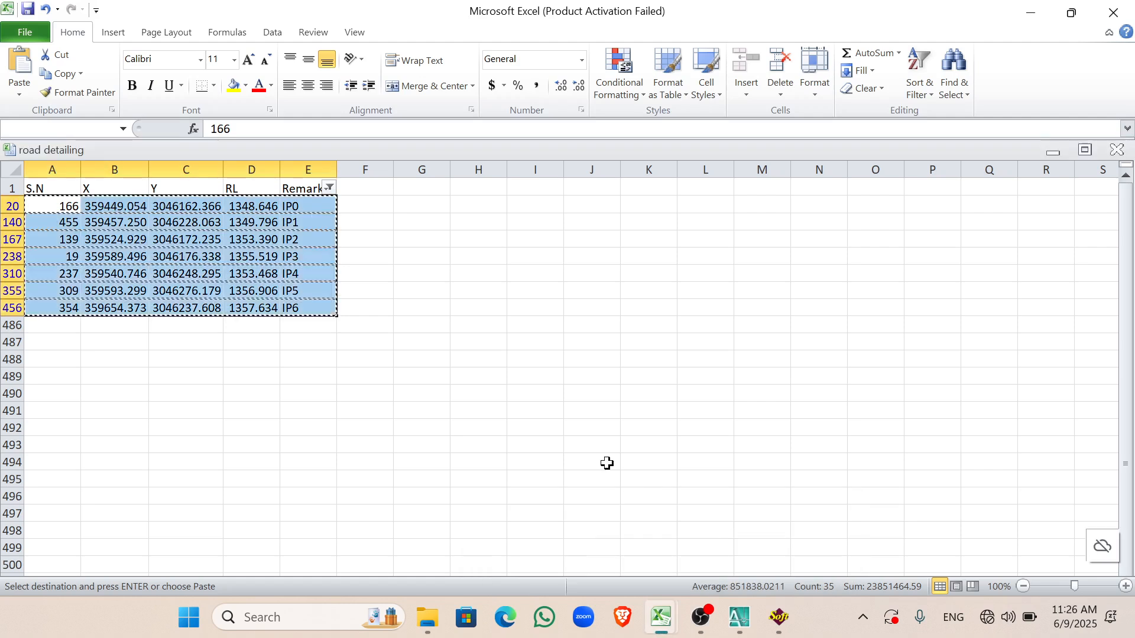
{"action": "left_click", "coordinate": [329, 188]}
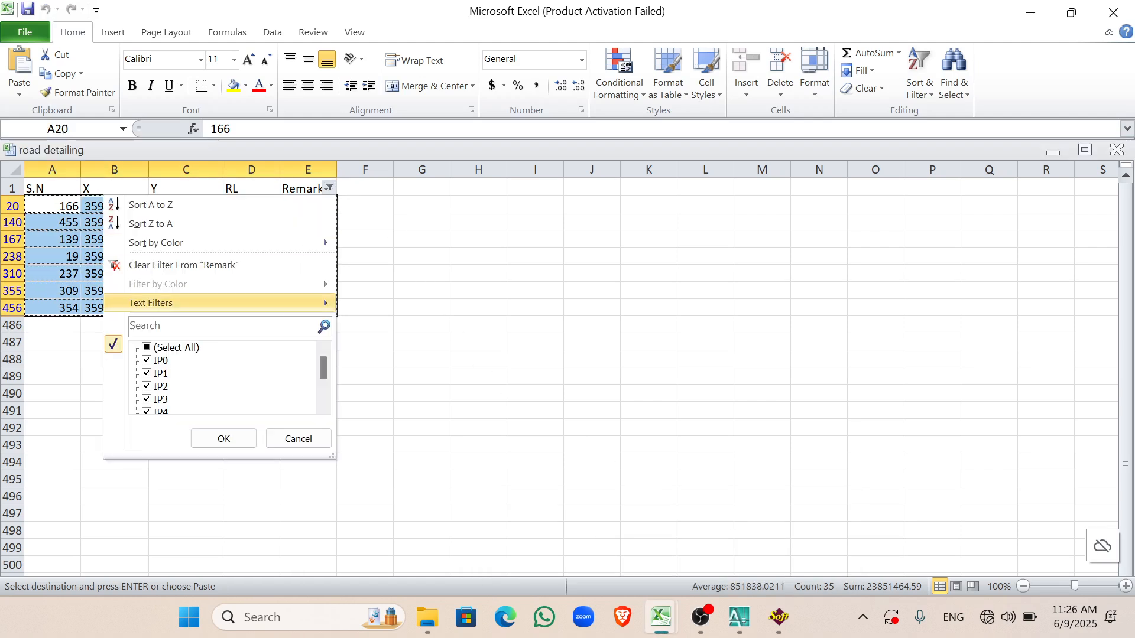
{"action": "left_click", "coordinate": [146, 349]}
{"action": "left_click", "coordinate": [148, 350]}
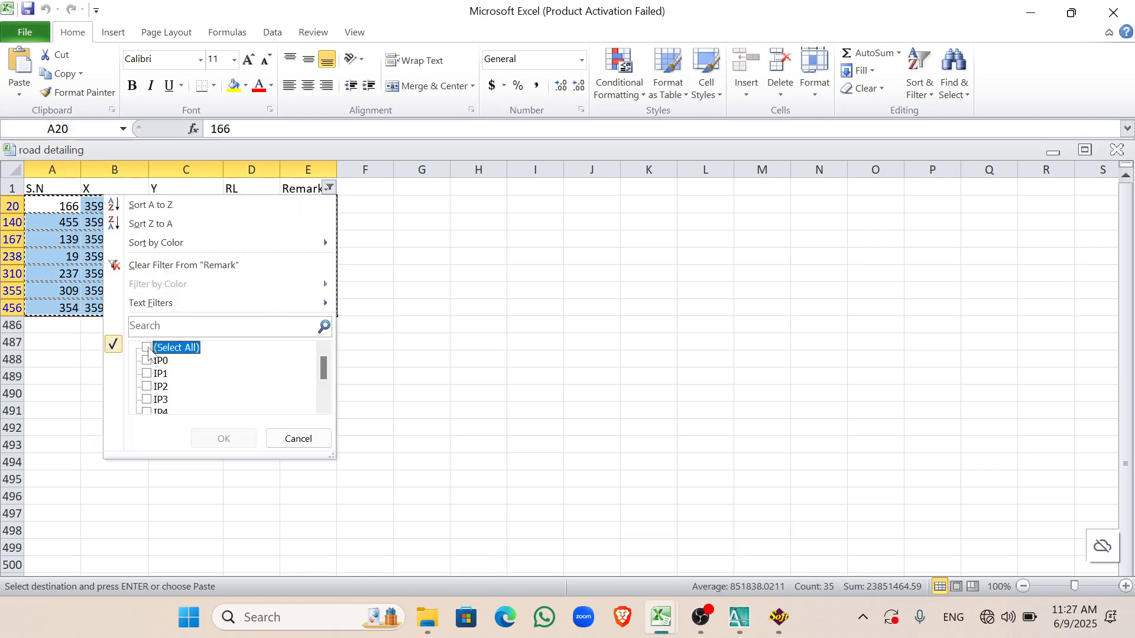
{"action": "left_click", "coordinate": [148, 348]}
Step: Exclude IP0 through IP6 from the Remark filter and apply it so only rows with blank remarks are shown
{"action": "left_click", "coordinate": [149, 361]}
{"action": "left_click", "coordinate": [151, 374]}
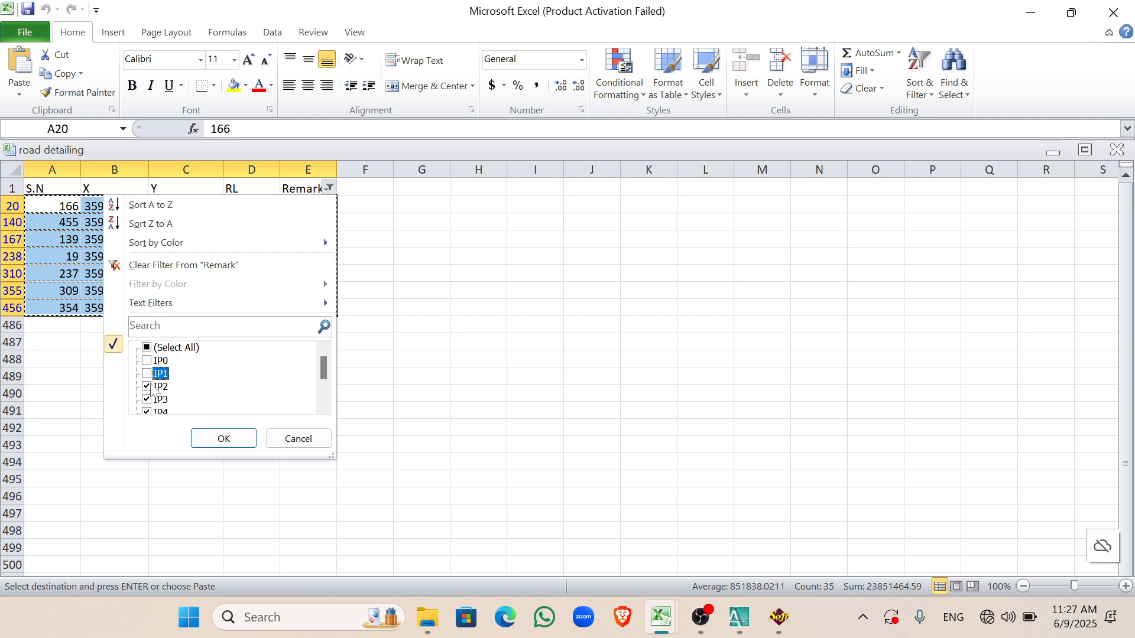
{"action": "left_click", "coordinate": [148, 387]}
{"action": "left_click", "coordinate": [149, 400]}
{"action": "scroll", "coordinate": [155, 395], "scroll_direction": "down", "scroll_amount": 1}
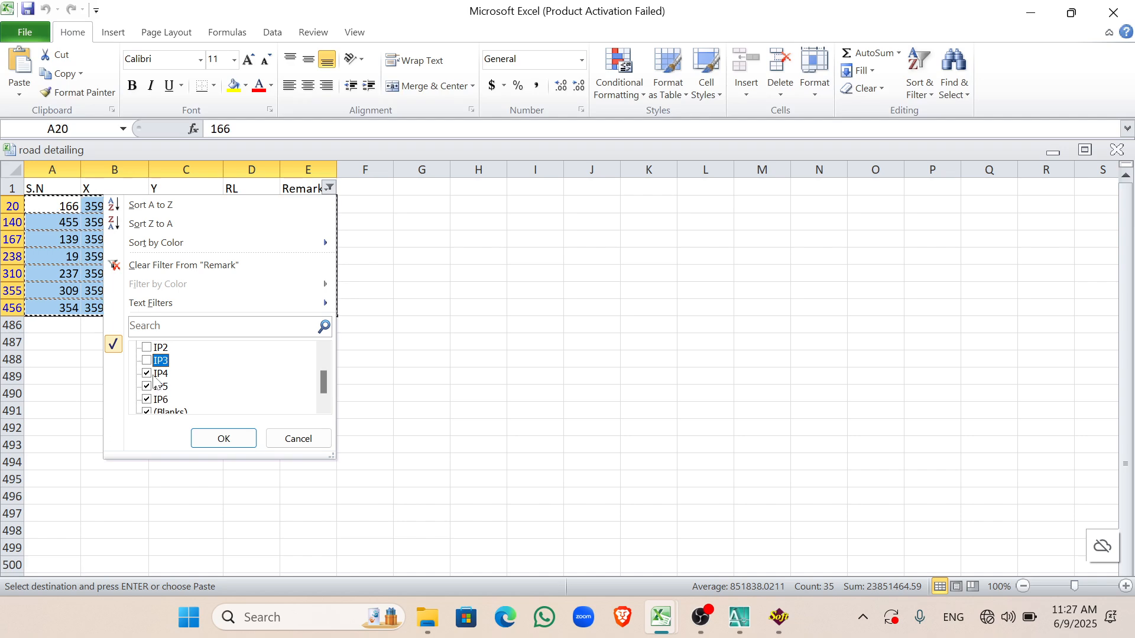
{"action": "left_click", "coordinate": [153, 374]}
{"action": "left_click", "coordinate": [154, 387]}
{"action": "left_click", "coordinate": [155, 400]}
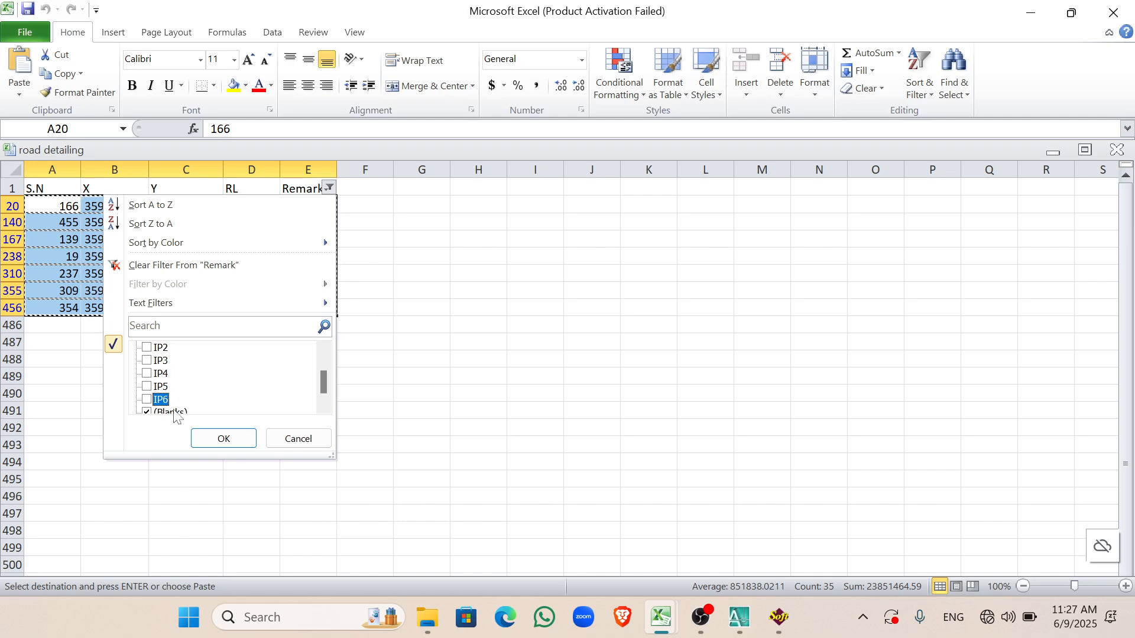
{"action": "scroll", "coordinate": [202, 359], "scroll_direction": "down", "scroll_amount": 1}
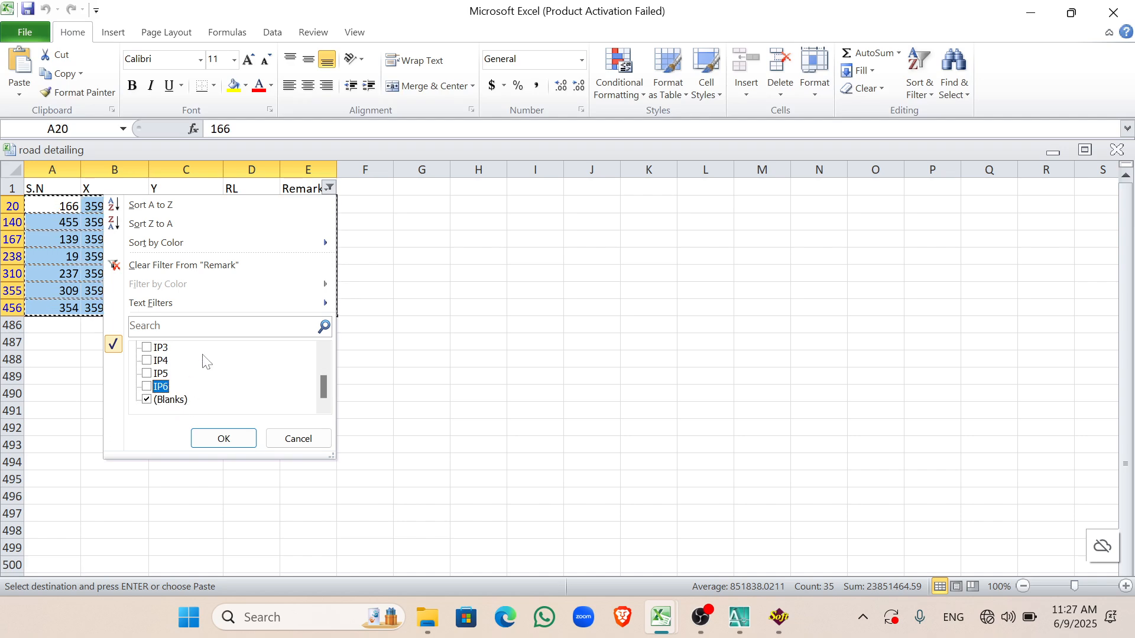
{"action": "left_click", "coordinate": [224, 439]}
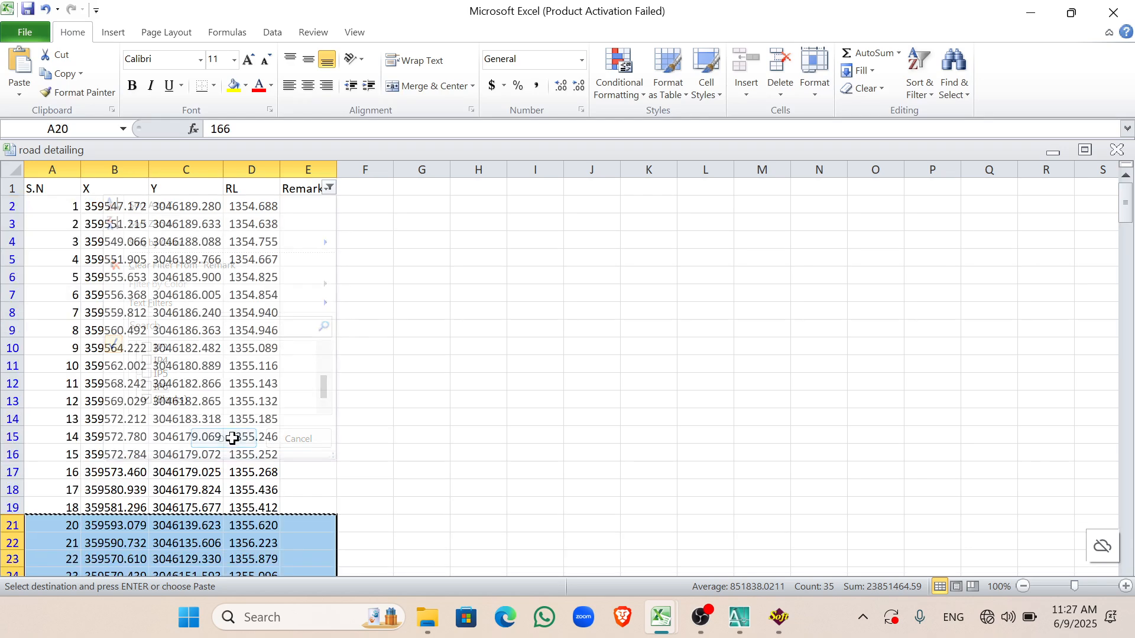
Step: Select all filtered survey rows from S.N 1 to 484, spanning the S.N column through the Remark column
{"action": "left_click", "coordinate": [77, 209]}
{"action": "left_click_drag", "start_coordinate": [1127, 204], "coordinate": [1120, 251]}
{"action": "scroll", "coordinate": [300, 463], "scroll_direction": "down", "scroll_amount": 20}
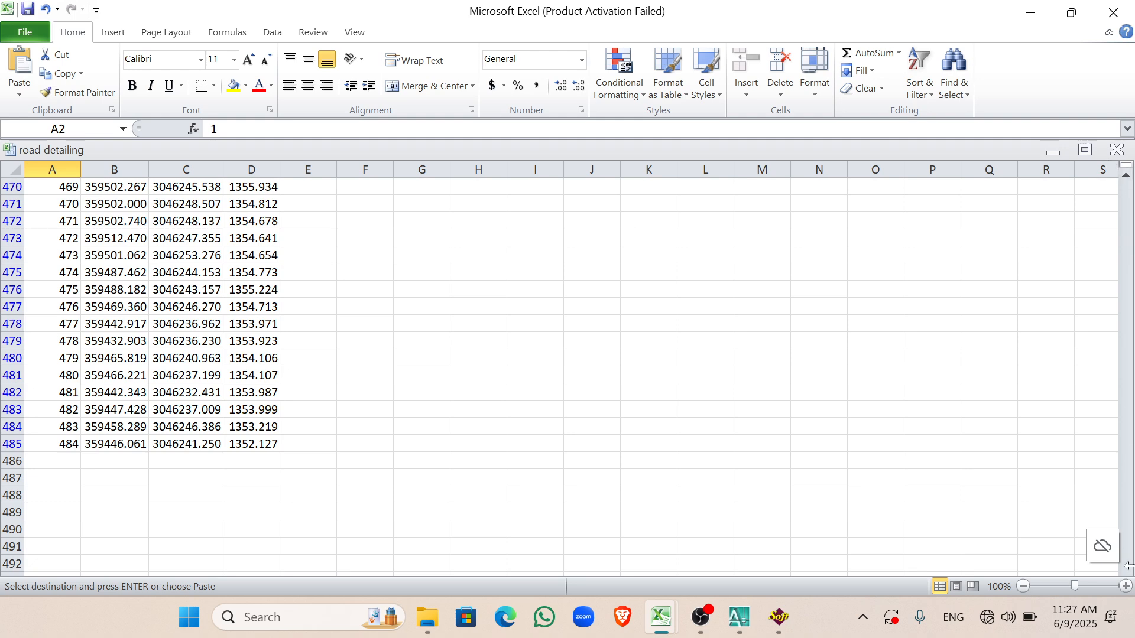
{"action": "scroll", "coordinate": [1128, 566], "scroll_direction": "down", "scroll_amount": 6}
{"action": "scroll", "coordinate": [299, 359], "scroll_direction": "up", "scroll_amount": 2}
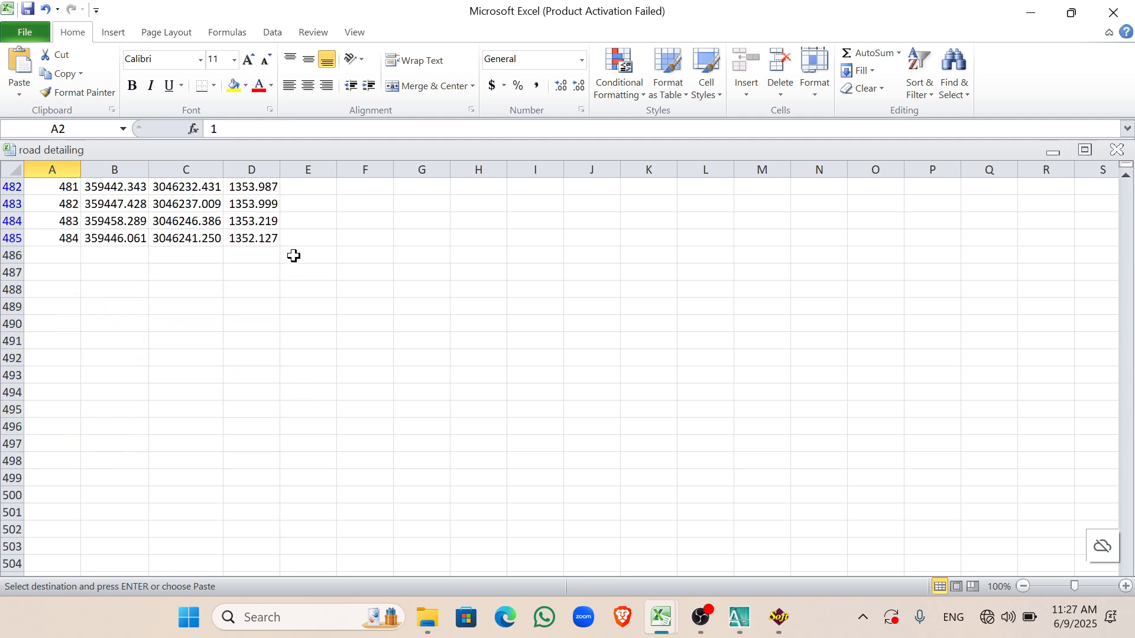
{"action": "left_click", "coordinate": [301, 238], "text": "shift"}
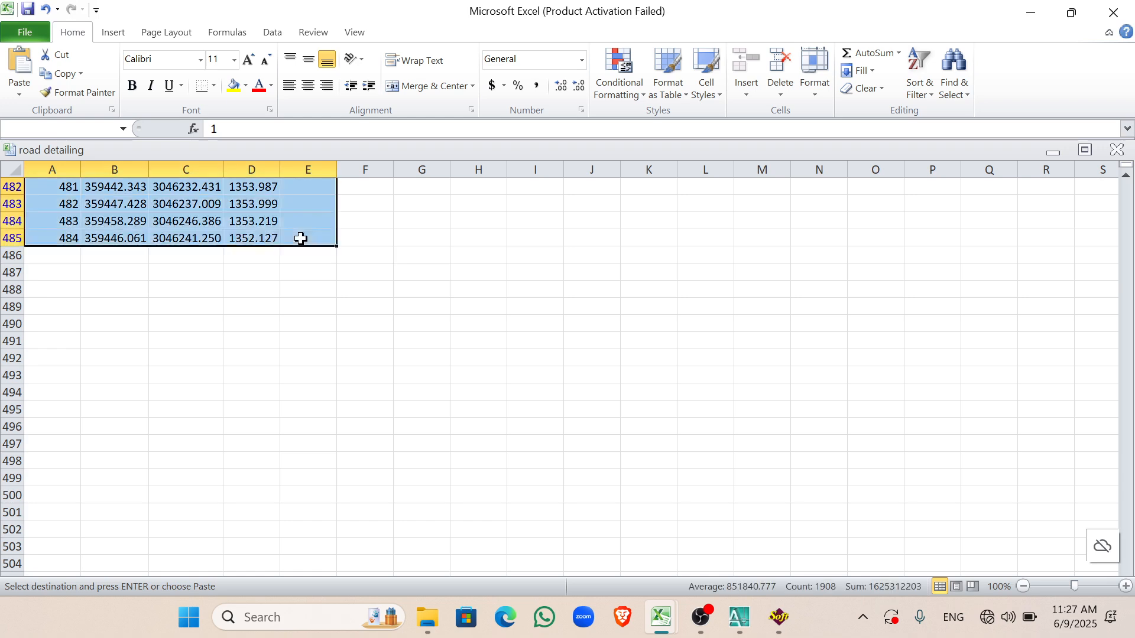
Step: Switch to AutoCAD with SW_DTM and import the selected survey points from Excel at point label scale 0.25
{"action": "left_click", "coordinate": [746, 615]}
{"action": "left_click", "coordinate": [775, 618]}
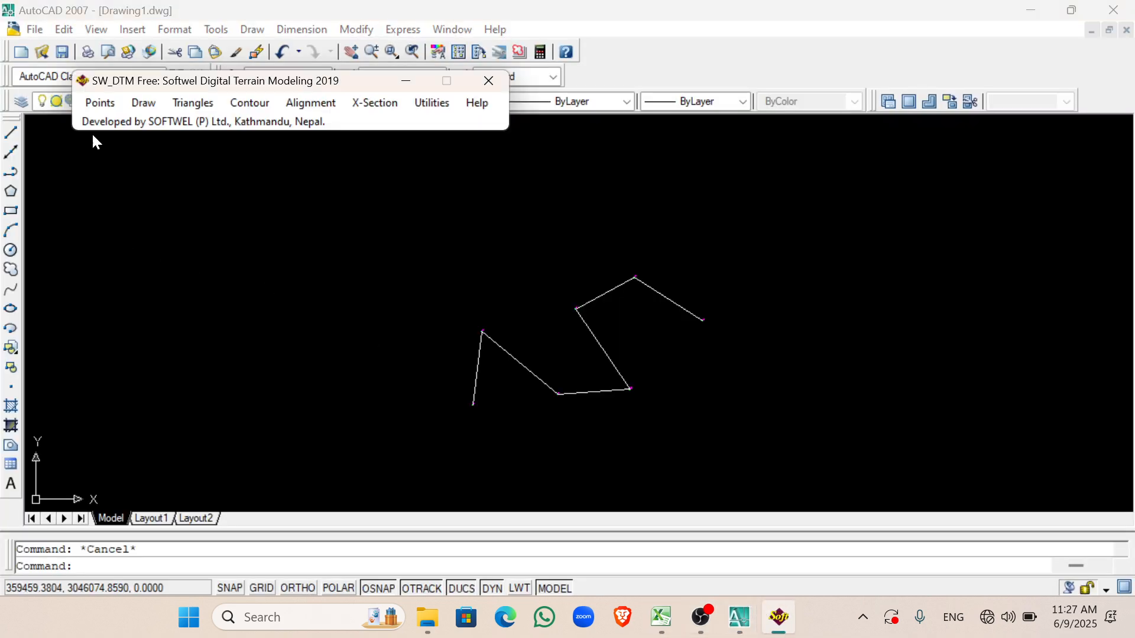
{"action": "left_click", "coordinate": [99, 102]}
{"action": "left_click", "coordinate": [115, 139]}
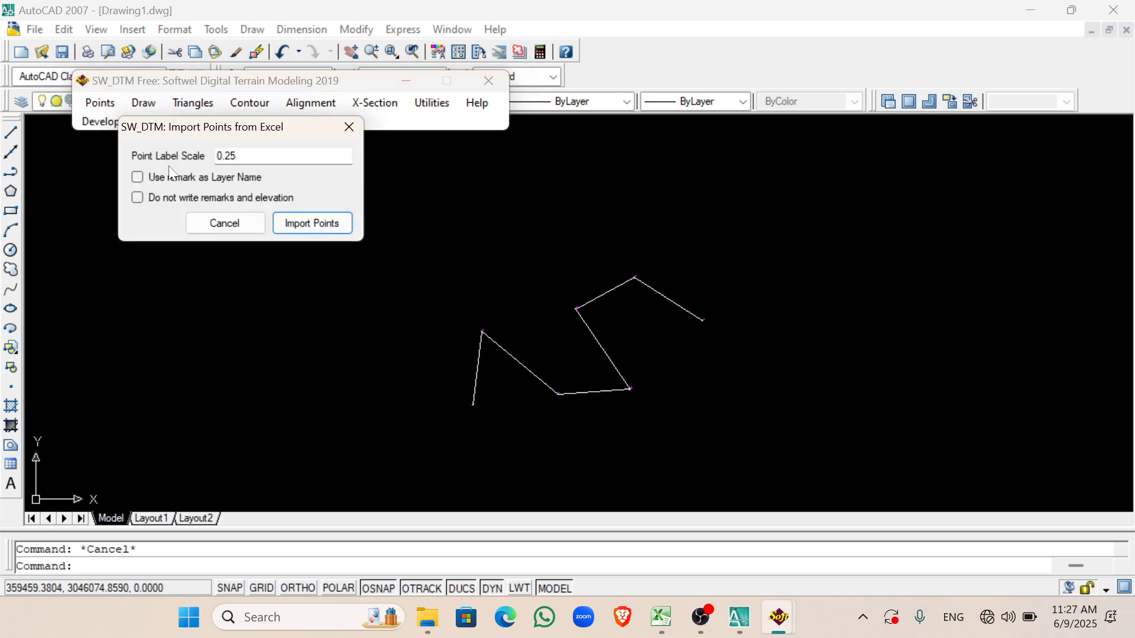
{"action": "left_click", "coordinate": [295, 223]}
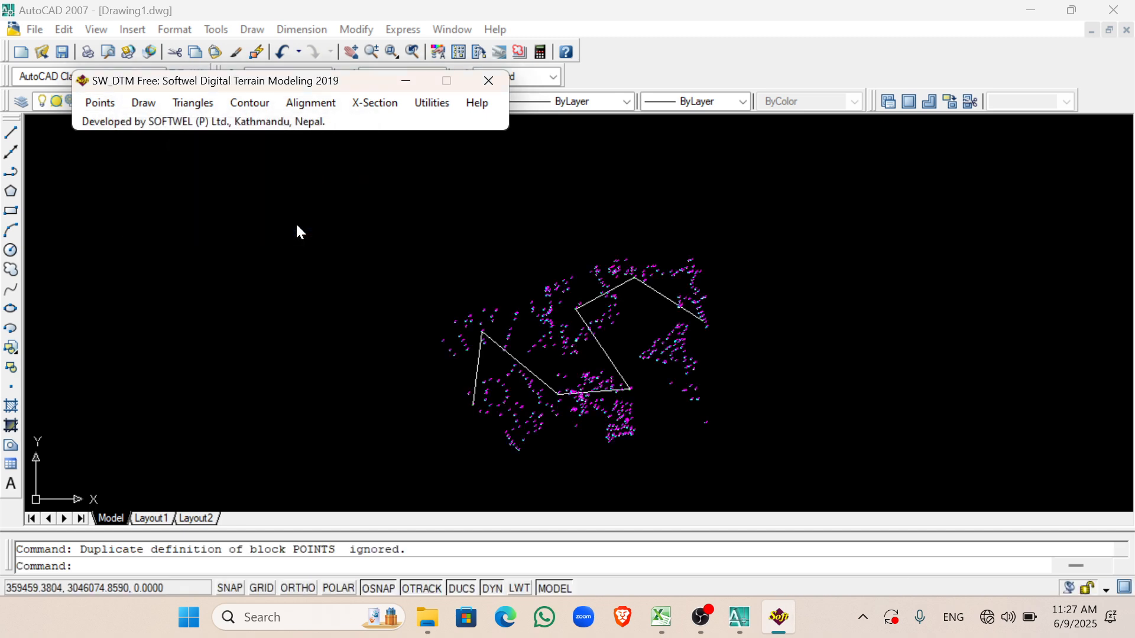
Step: Process all points and features in SW_DTM, using Features as the feature layer
{"action": "left_click", "coordinate": [411, 363]}
{"action": "scroll", "coordinate": [535, 386], "scroll_direction": "up", "scroll_amount": 5}
{"action": "scroll", "coordinate": [407, 260], "scroll_direction": "down", "scroll_amount": 5}
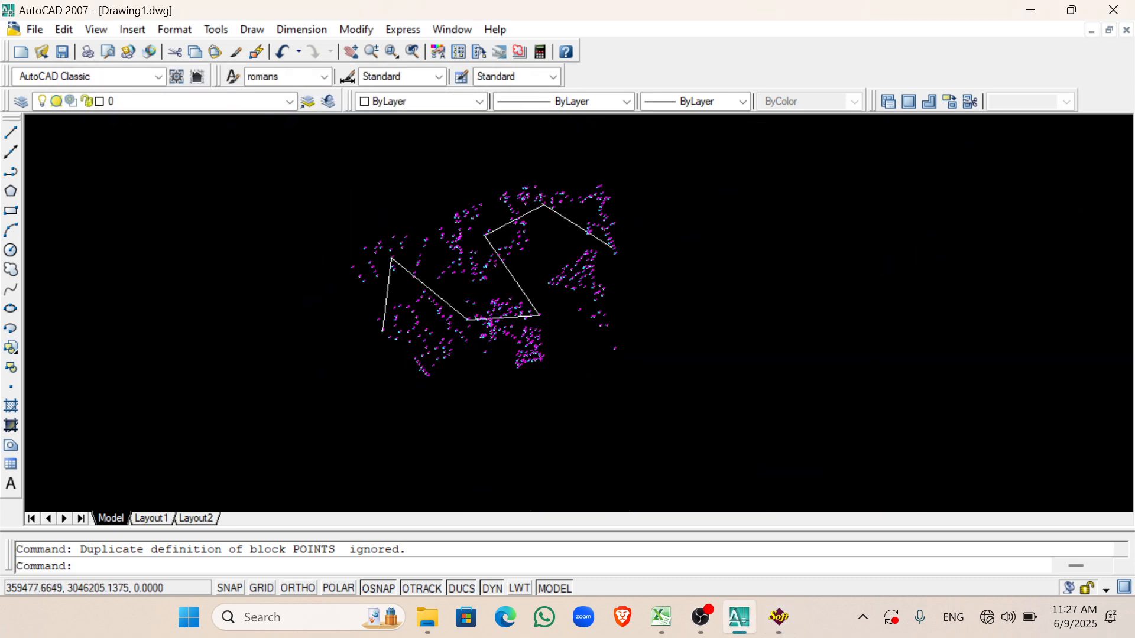
{"action": "scroll", "coordinate": [473, 359], "scroll_direction": "up", "scroll_amount": 6}
{"action": "scroll", "coordinate": [540, 359], "scroll_direction": "down", "scroll_amount": 5}
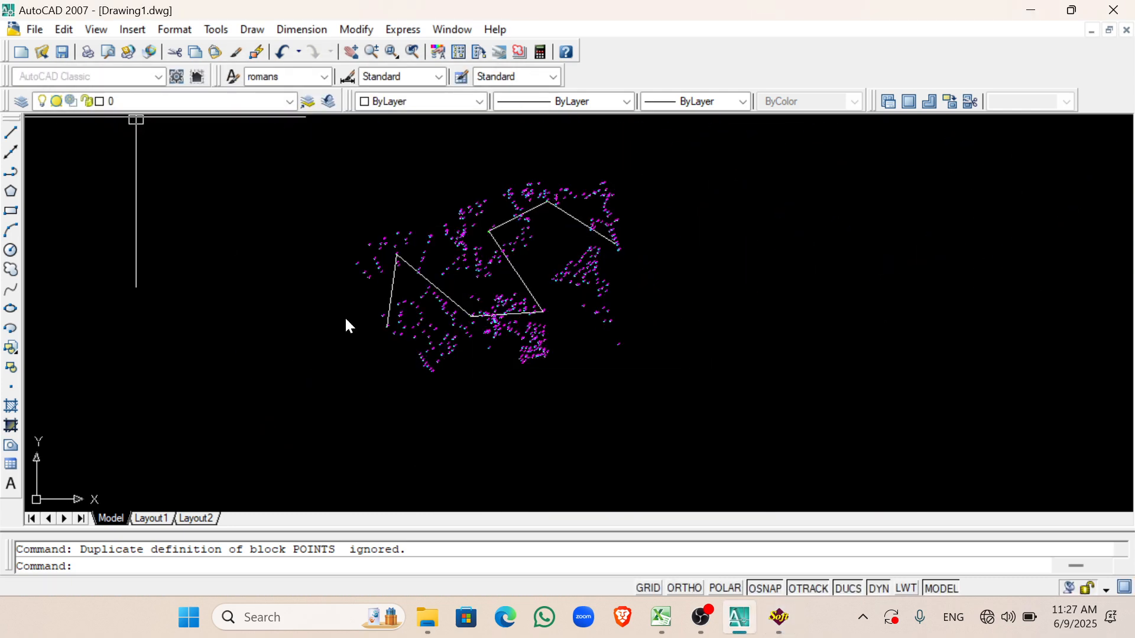
{"action": "key", "text": "alt+Tab"}
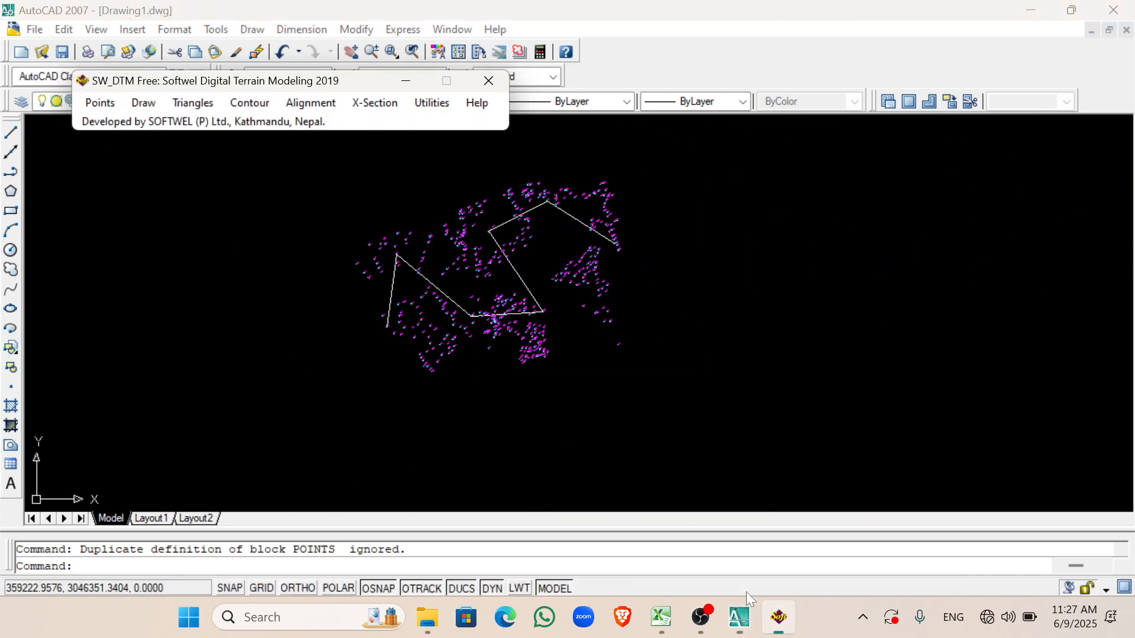
{"action": "left_click", "coordinate": [88, 104]}
{"action": "left_click", "coordinate": [131, 283]}
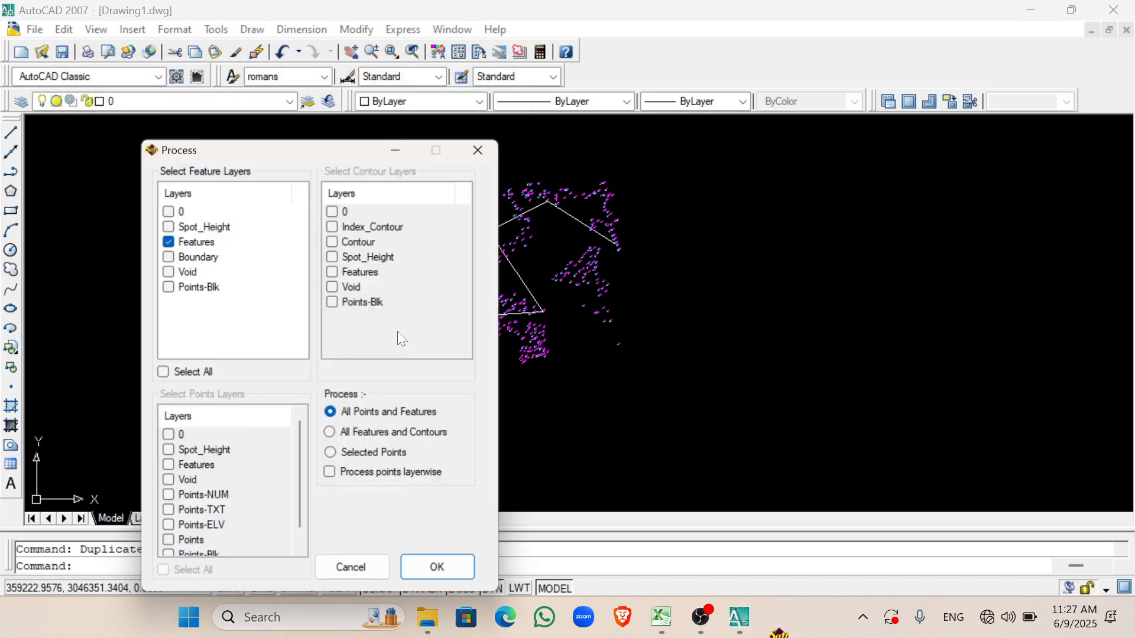
{"action": "left_click", "coordinate": [438, 568]}
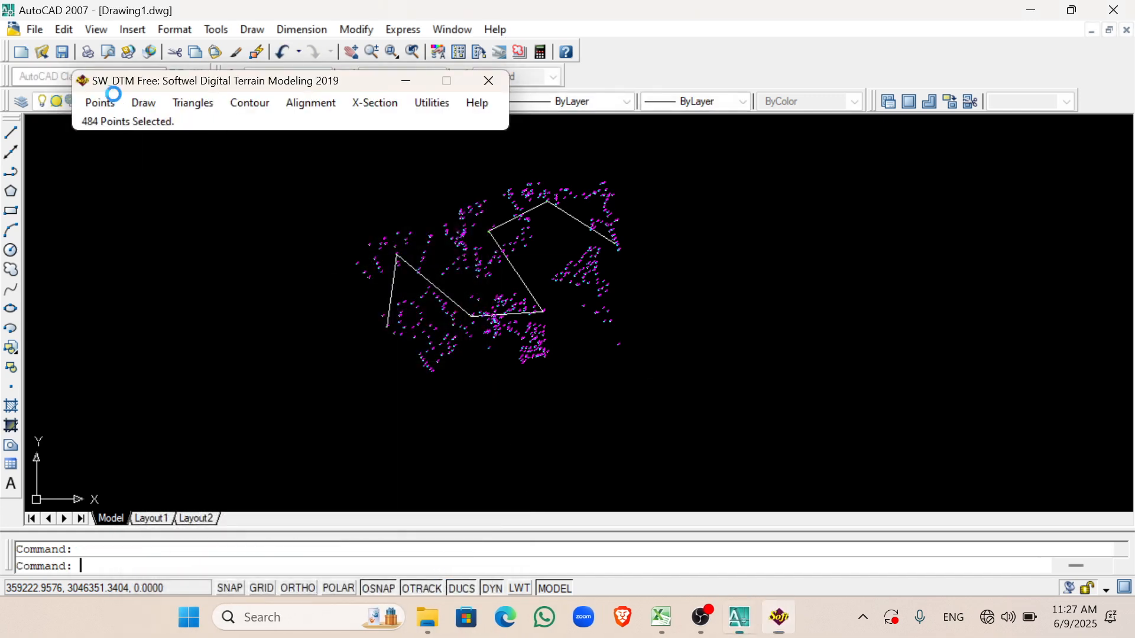
{"action": "left_click", "coordinate": [598, 373]}
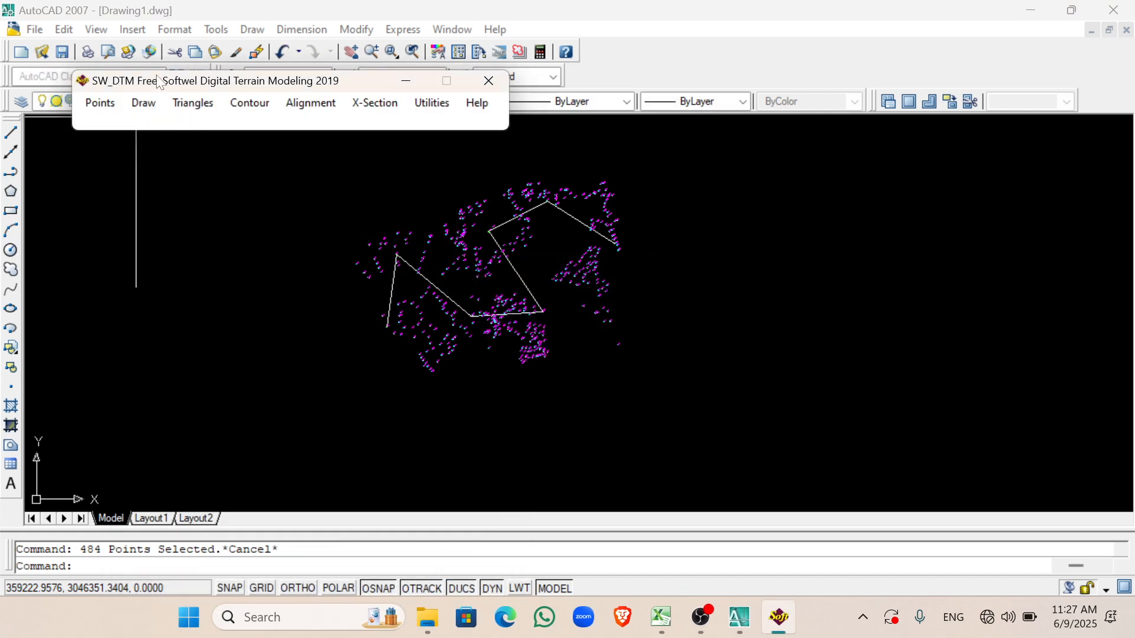
Step: Start a terrain boundary with Add Boundary and draw its first edge along the western side of the survey points
{"action": "left_click", "coordinate": [144, 103]}
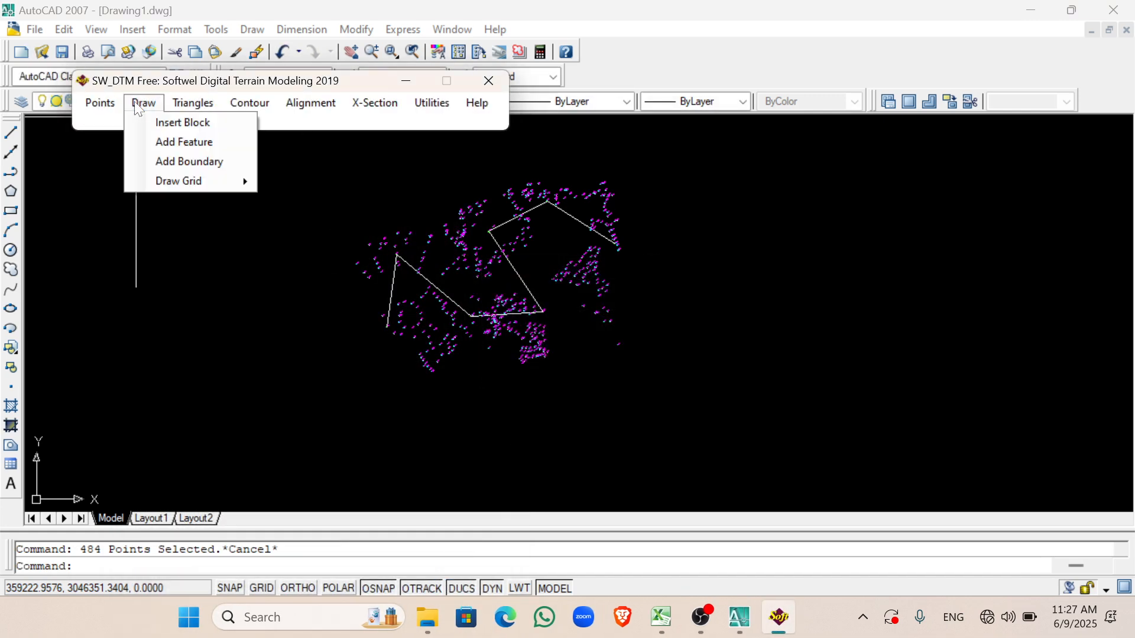
{"action": "left_click", "coordinate": [178, 161]}
{"action": "scroll", "coordinate": [310, 245], "scroll_direction": "up", "scroll_amount": 3}
{"action": "scroll", "coordinate": [416, 340], "scroll_direction": "up", "scroll_amount": 3}
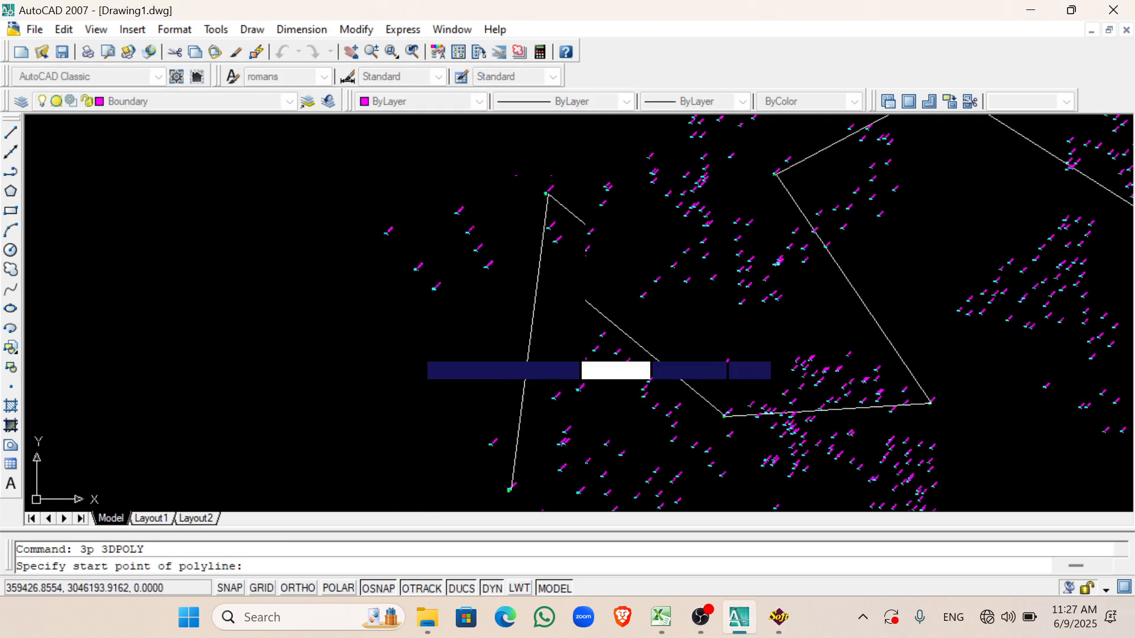
{"action": "left_click", "coordinate": [413, 348]}
{"action": "scroll", "coordinate": [306, 223], "scroll_direction": "down", "scroll_amount": 5}
{"action": "left_click", "coordinate": [304, 204]}
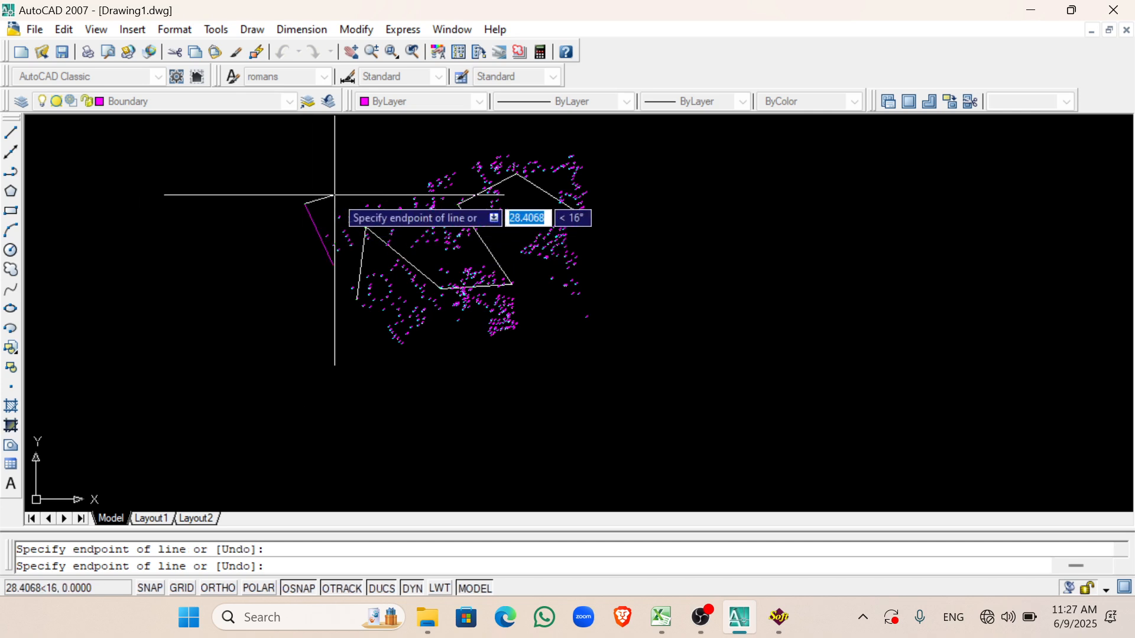
Step: Continue the boundary just outside the northern edge of the points and undo the northeast corner placed too far east
{"action": "left_click", "coordinate": [389, 188]}
{"action": "scroll", "coordinate": [389, 188], "scroll_direction": "up", "scroll_amount": 5}
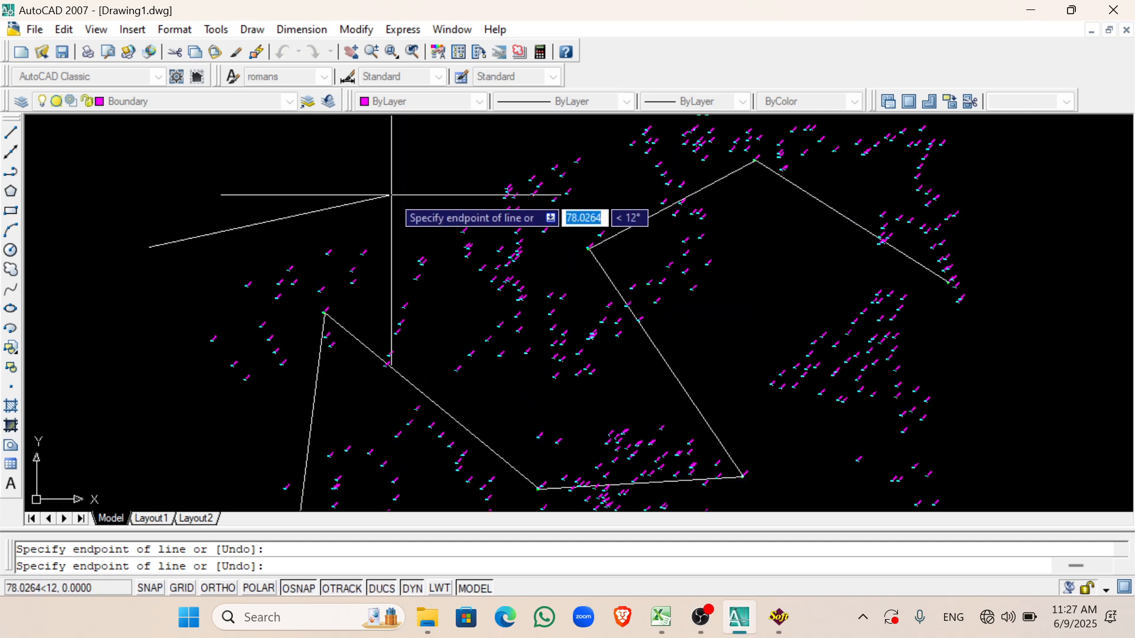
{"action": "scroll", "coordinate": [408, 207], "scroll_direction": "down", "scroll_amount": 2}
{"action": "left_click", "coordinate": [589, 121]}
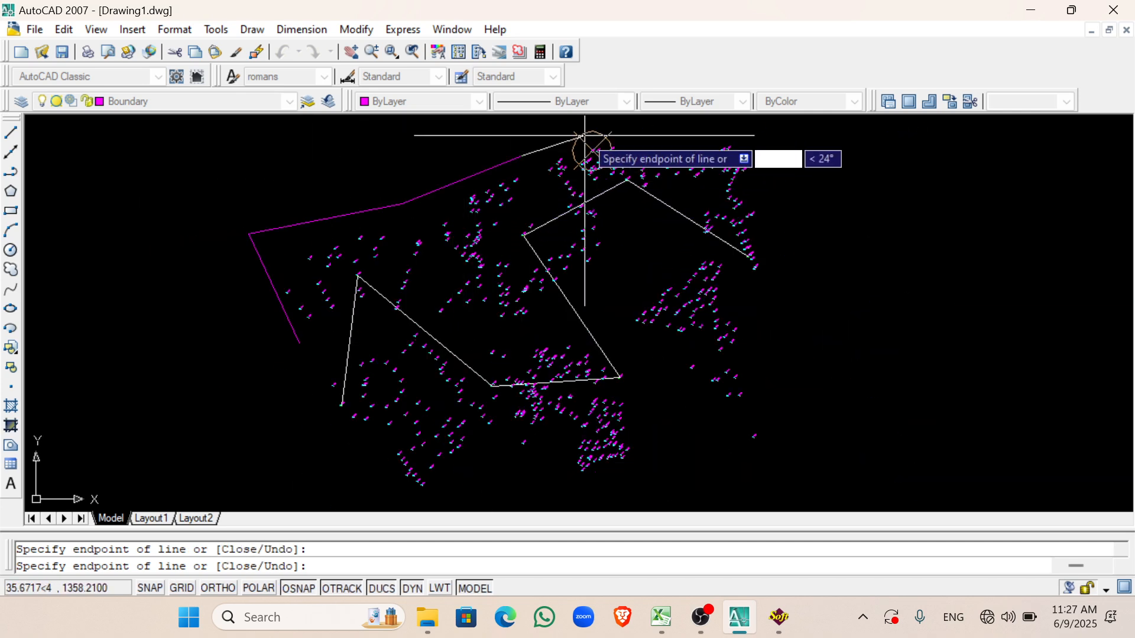
{"action": "left_click", "coordinate": [644, 124]}
{"action": "left_click", "coordinate": [802, 146]}
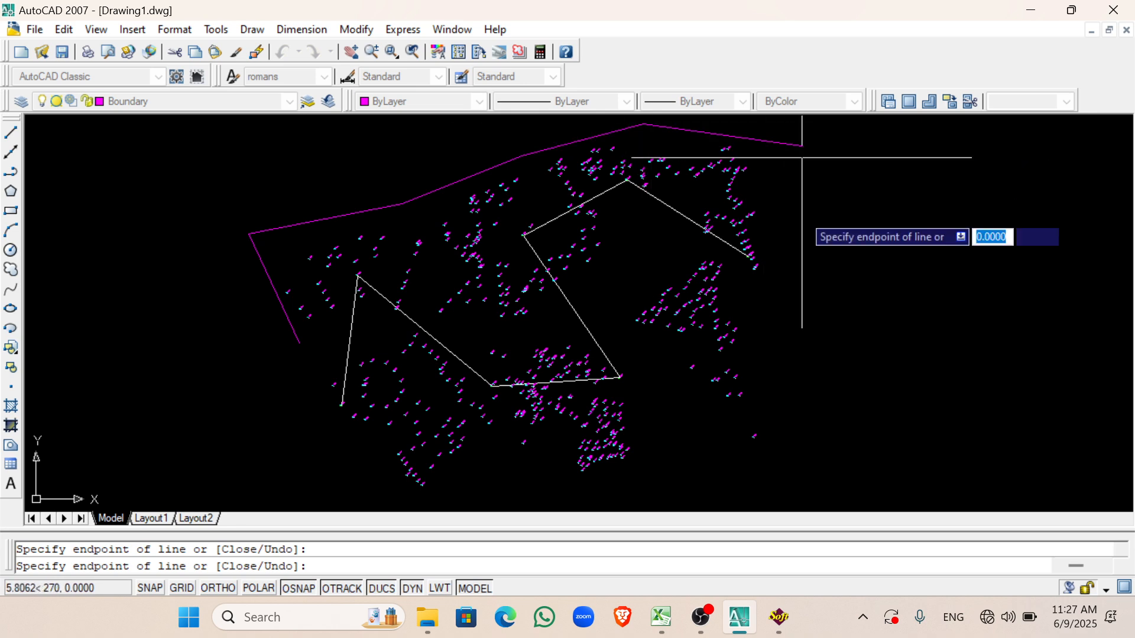
{"action": "key", "text": "ctrl+z"}
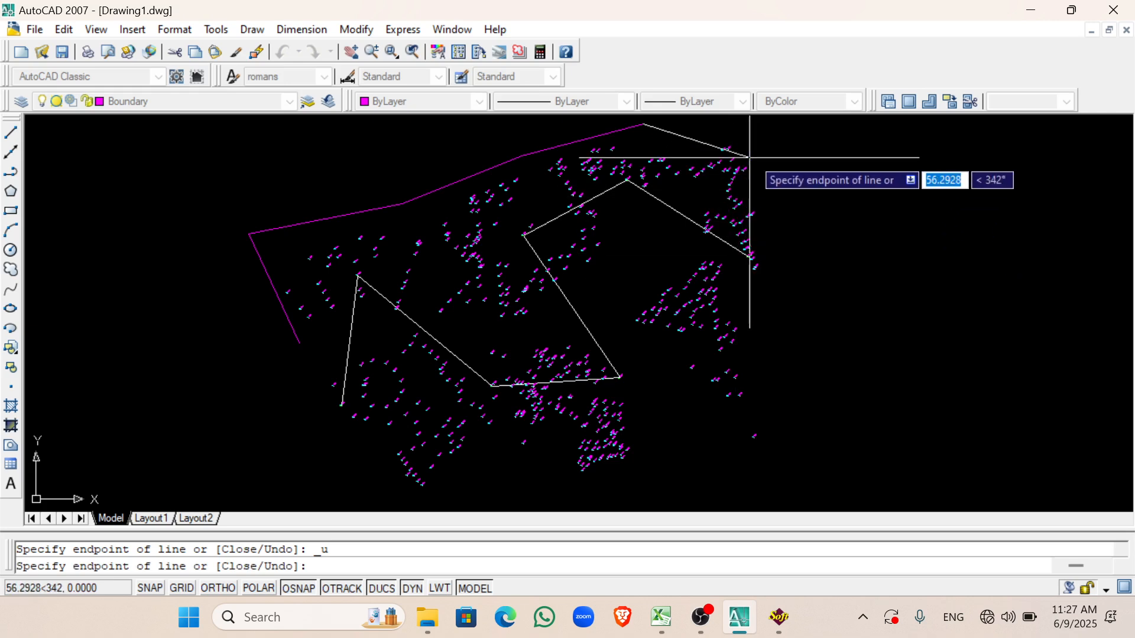
Step: Place a closer northeast corner and run the boundary down the eastern side, past the isolated southeastern point
{"action": "scroll", "coordinate": [752, 159], "scroll_direction": "up", "scroll_amount": 2}
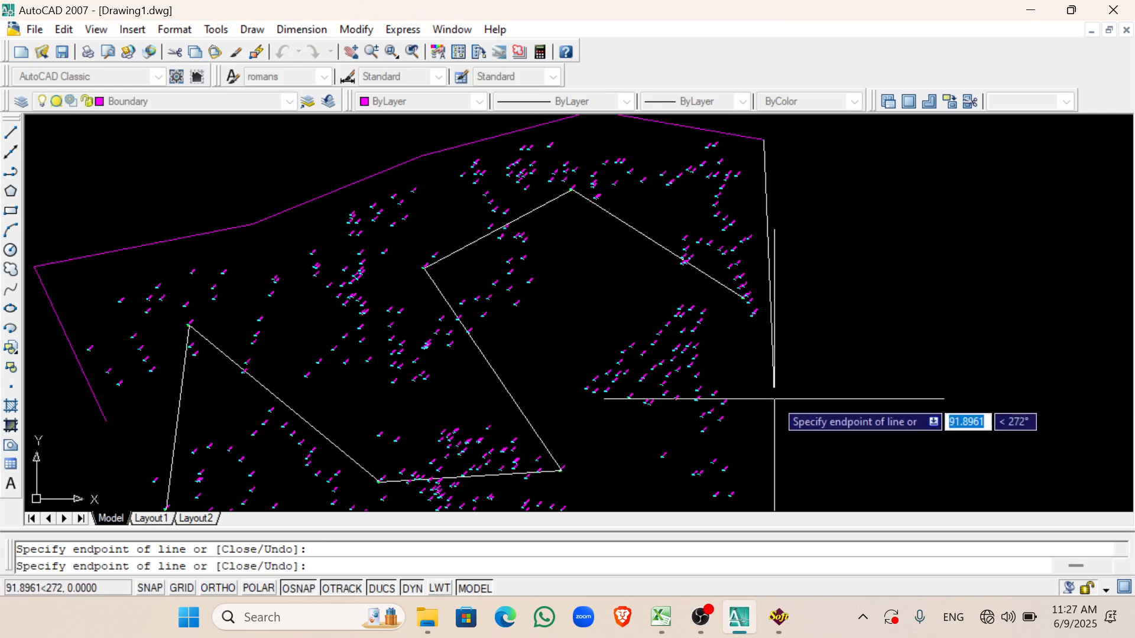
{"action": "scroll", "coordinate": [751, 355], "scroll_direction": "down", "scroll_amount": 6}
{"action": "scroll", "coordinate": [756, 456], "scroll_direction": "up", "scroll_amount": 8}
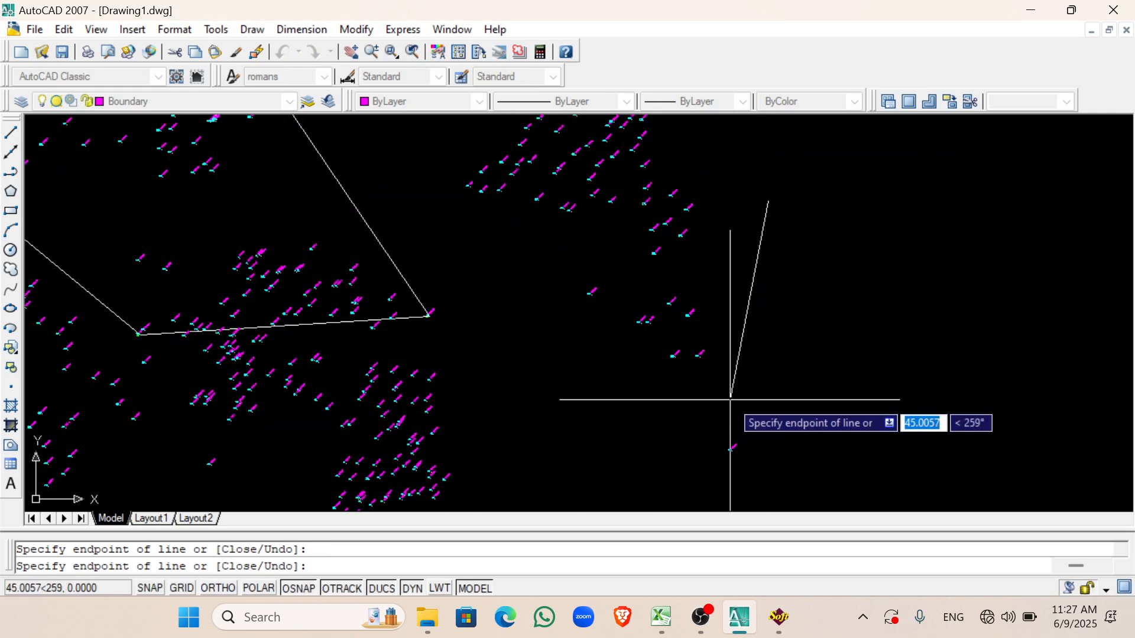
{"action": "left_click", "coordinate": [748, 456]}
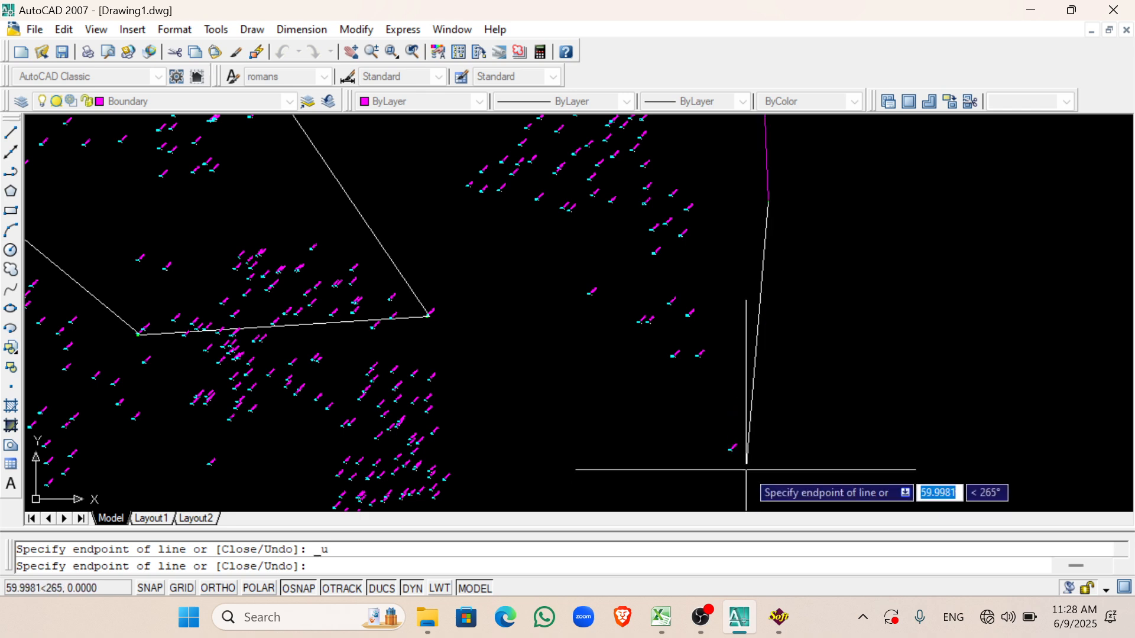
Step: Trace the boundary inward between the eastern and southern point groups, around the southern cluster, and into the gap west of it
{"action": "left_click", "coordinate": [444, 240]}
{"action": "scroll", "coordinate": [449, 284], "scroll_direction": "down", "scroll_amount": 3}
{"action": "left_click", "coordinate": [469, 425]}
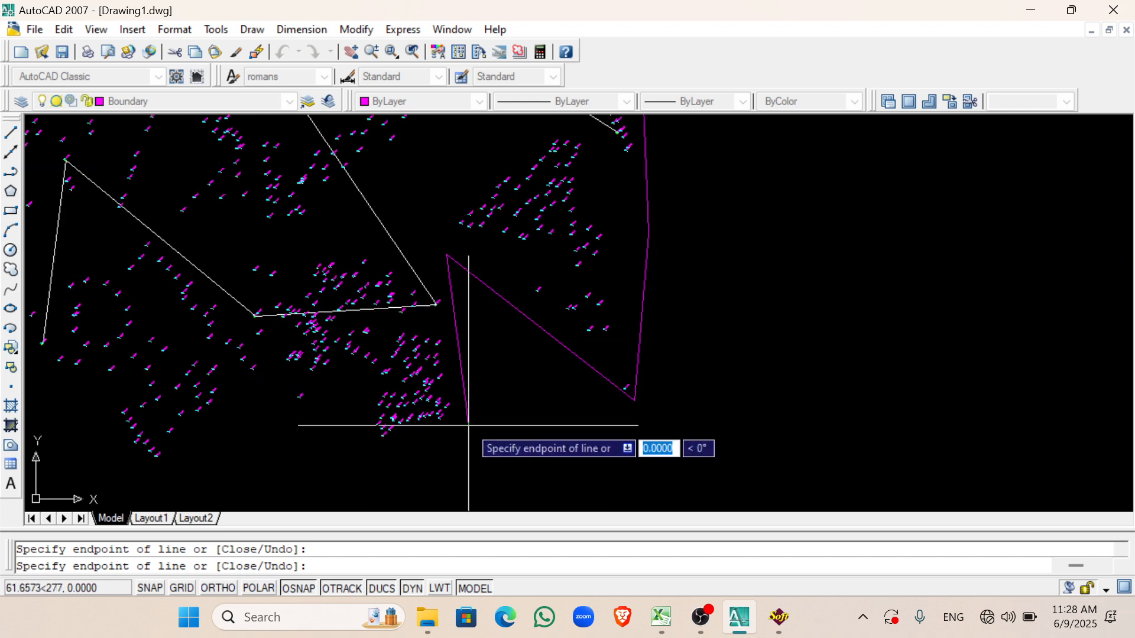
{"action": "scroll", "coordinate": [349, 470], "scroll_direction": "up", "scroll_amount": 2}
{"action": "left_click", "coordinate": [352, 454]}
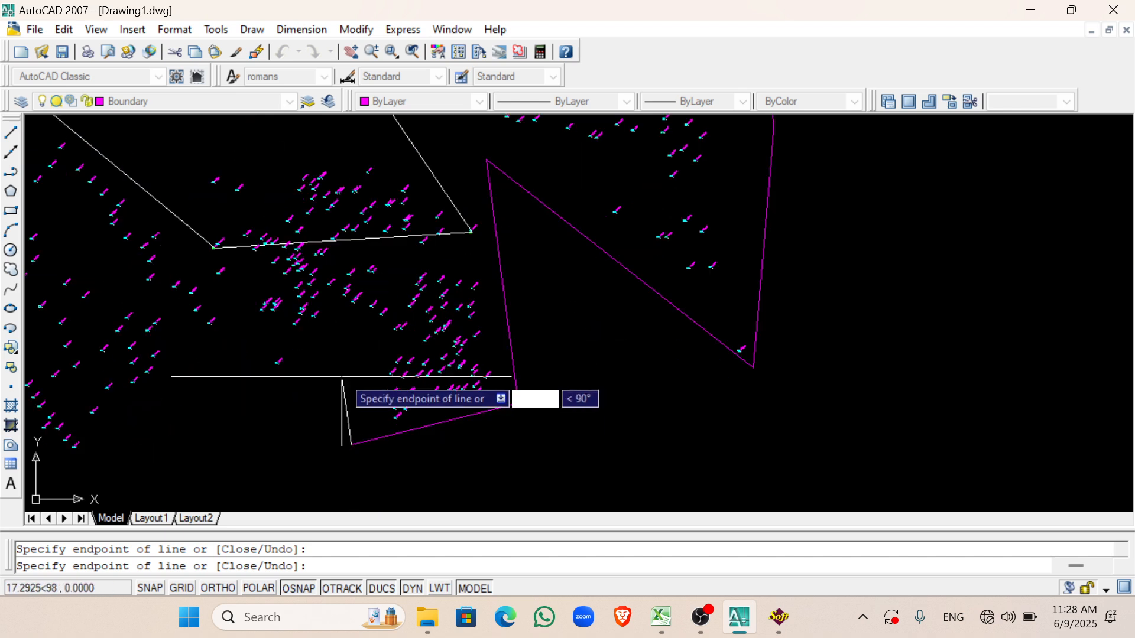
{"action": "left_click", "coordinate": [236, 430]}
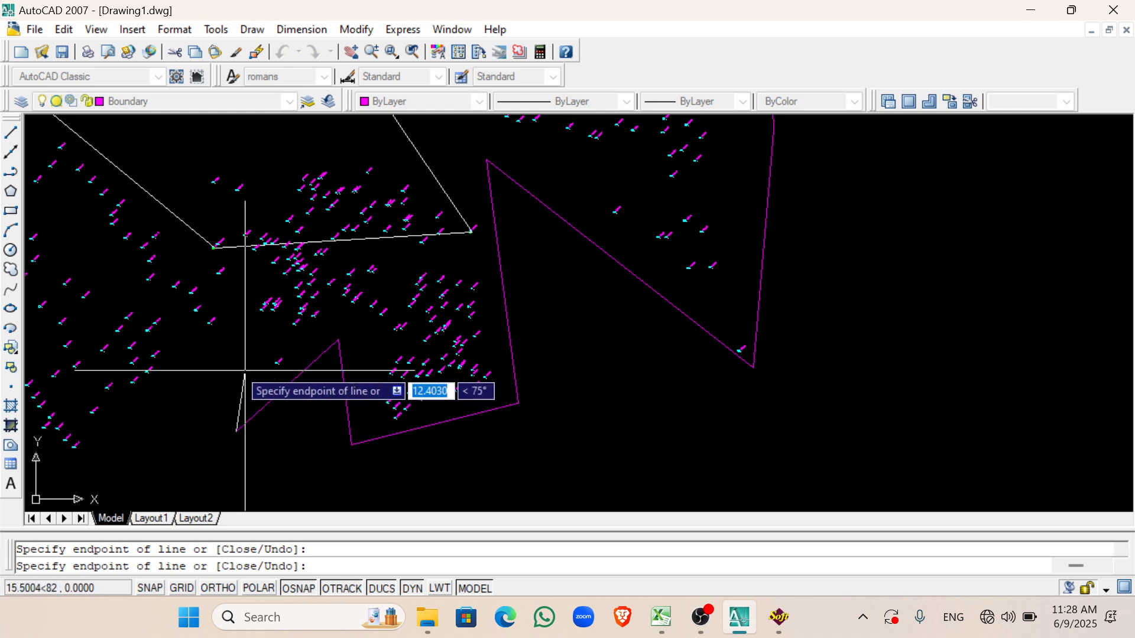
Step: Take the boundary around the southwestern points and close it at its starting point
{"action": "scroll", "coordinate": [186, 410], "scroll_direction": "down", "scroll_amount": 5}
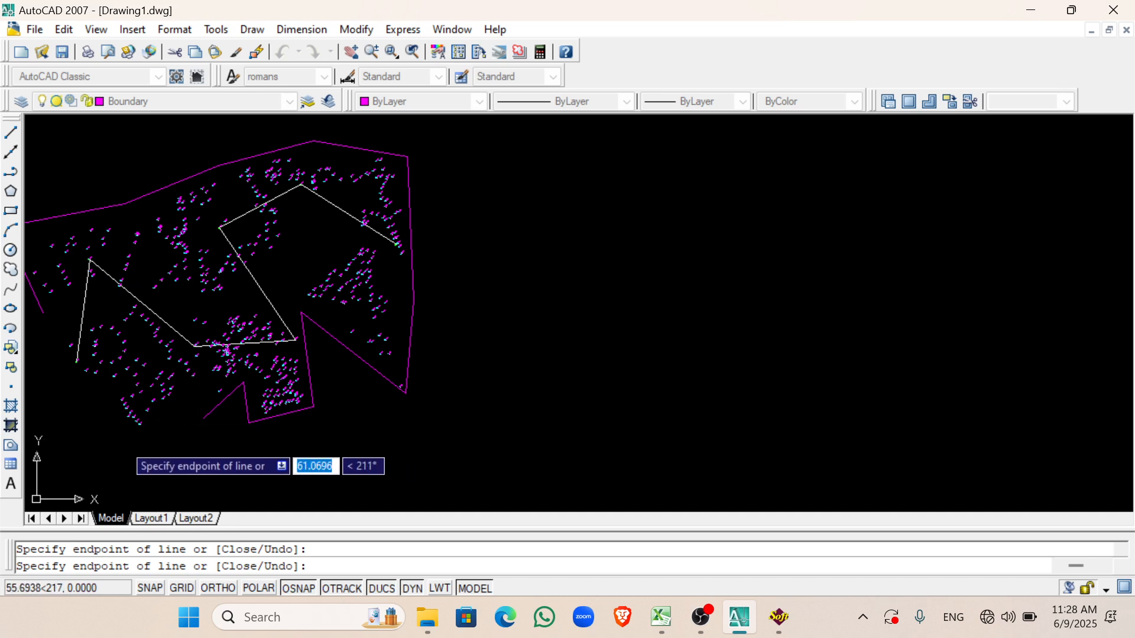
{"action": "left_click", "coordinate": [123, 443]}
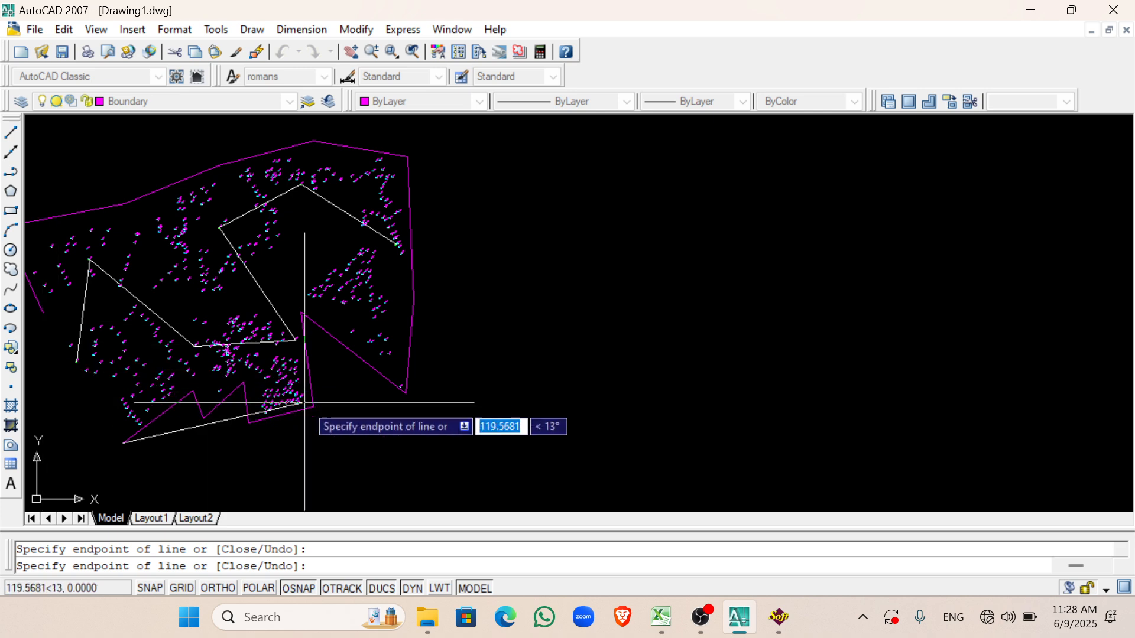
{"action": "right_click", "coordinate": [47, 366]}
{"action": "left_click", "coordinate": [80, 454]}
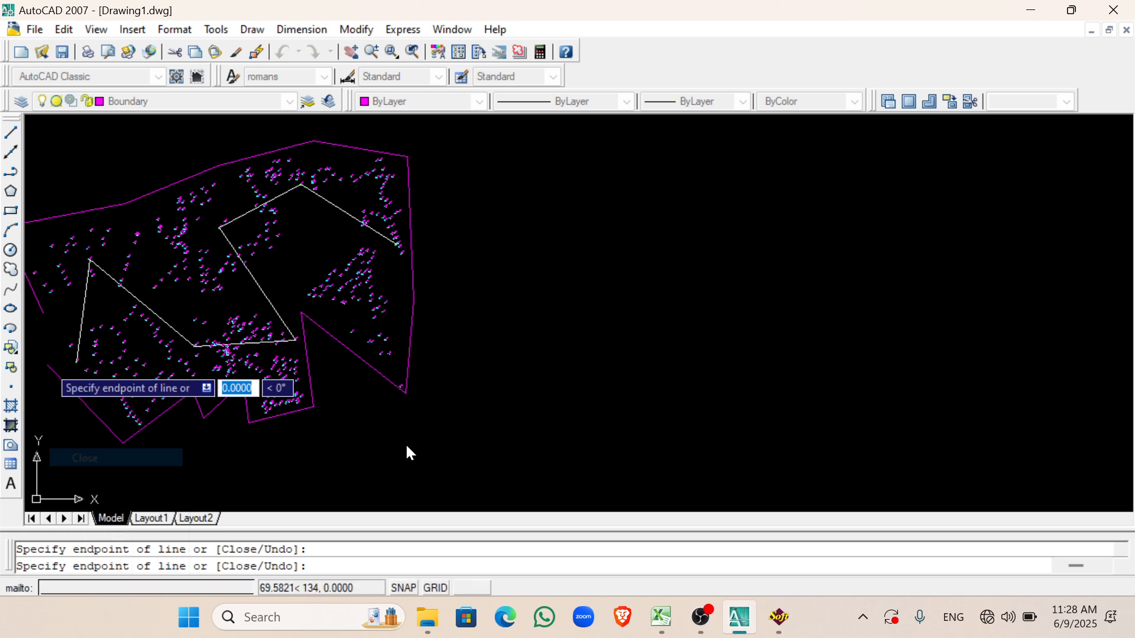
Step: Triangulate the processed survey points with SW_DTM
{"action": "scroll", "coordinate": [679, 309], "scroll_direction": "down", "scroll_amount": 1}
{"action": "scroll", "coordinate": [585, 313], "scroll_direction": "down", "scroll_amount": 3}
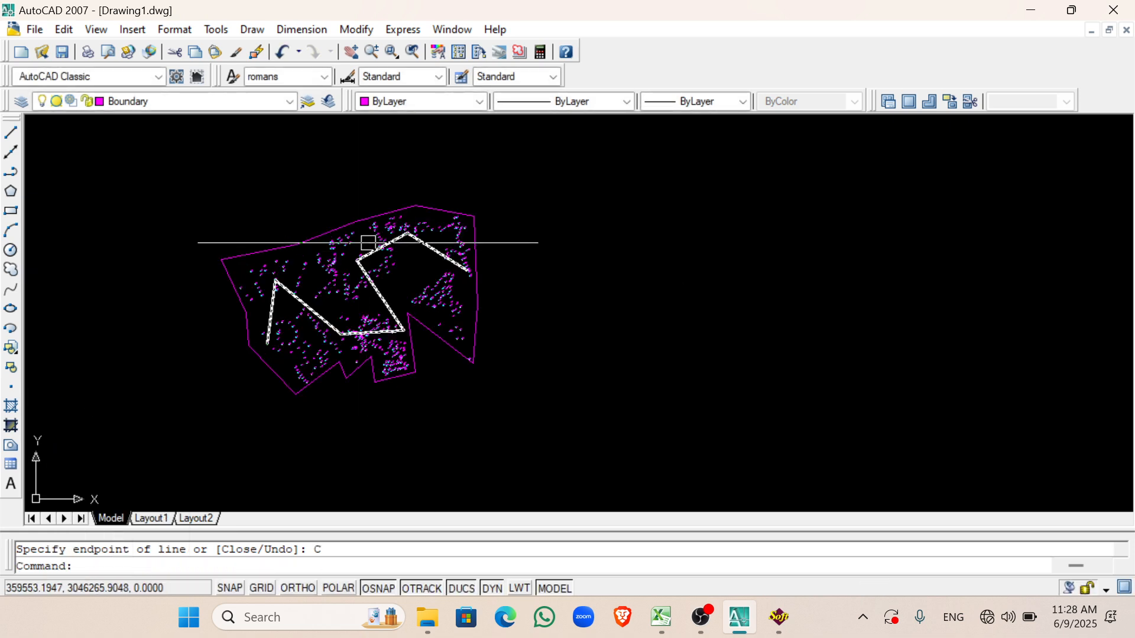
{"action": "left_click", "coordinate": [778, 618]}
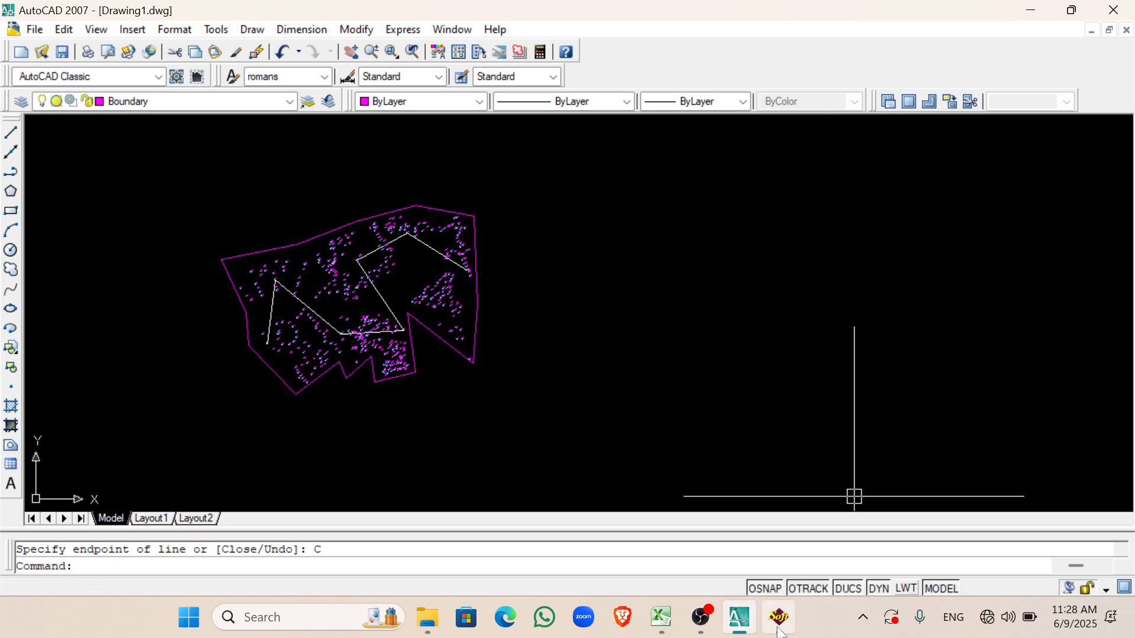
{"action": "left_click", "coordinate": [153, 110]}
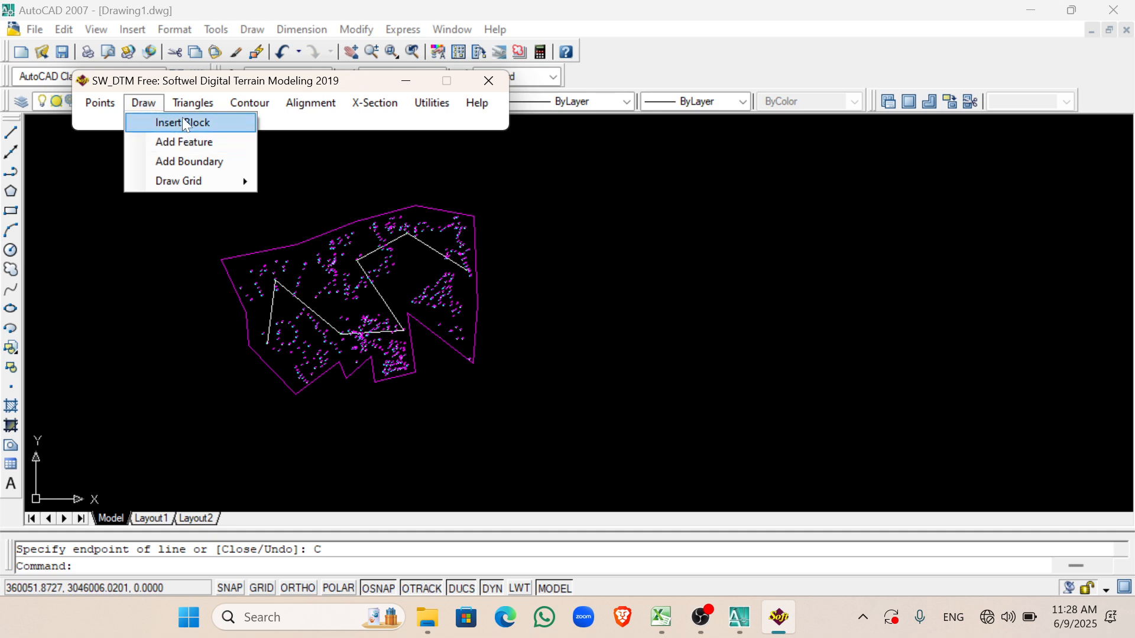
{"action": "mouse_move", "coordinate": [191, 107]}
{"action": "left_click", "coordinate": [217, 124]}
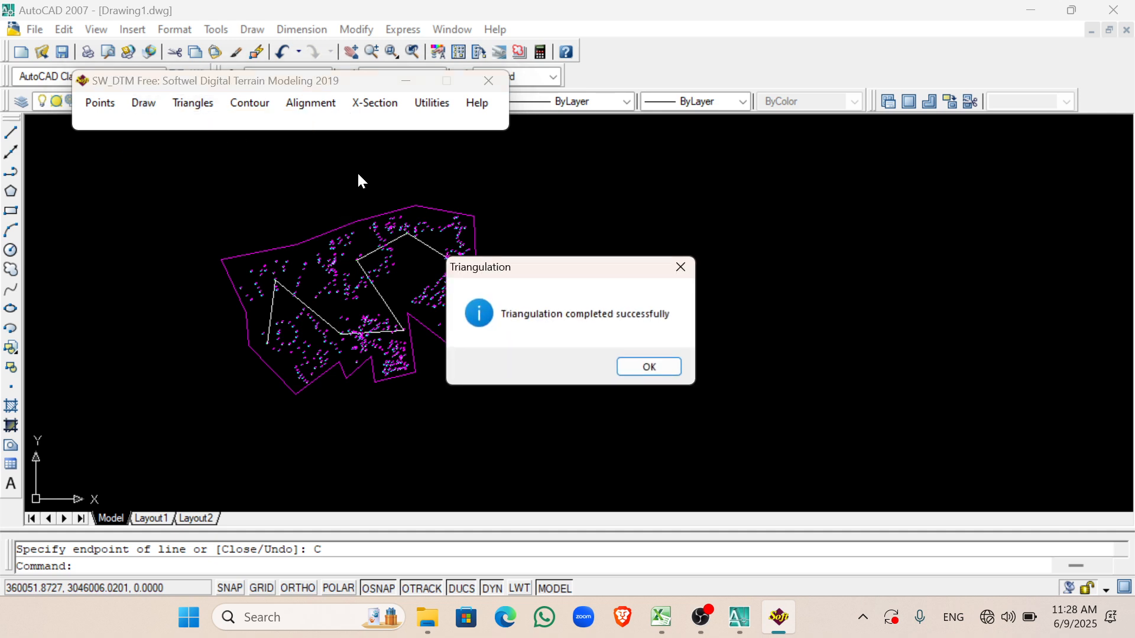
{"action": "left_click", "coordinate": [632, 361]}
Step: Draw round contours with interval 1.00, major contour 5.00, minimum distance 0.10 and rounding factor 1
{"action": "left_click", "coordinate": [247, 101]}
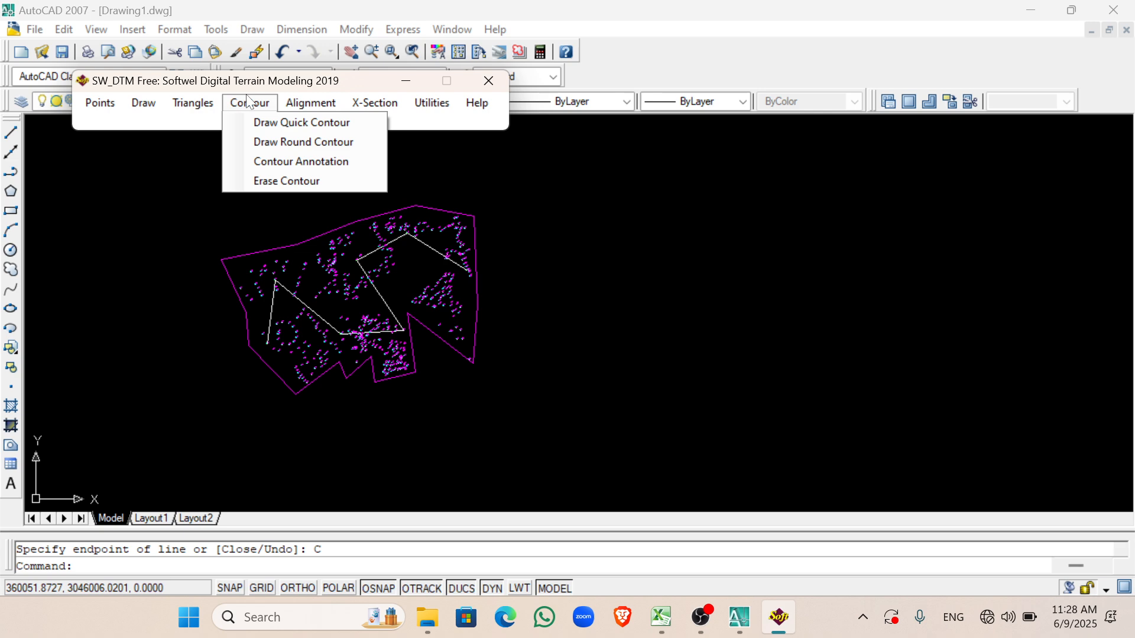
{"action": "left_click", "coordinate": [301, 143]}
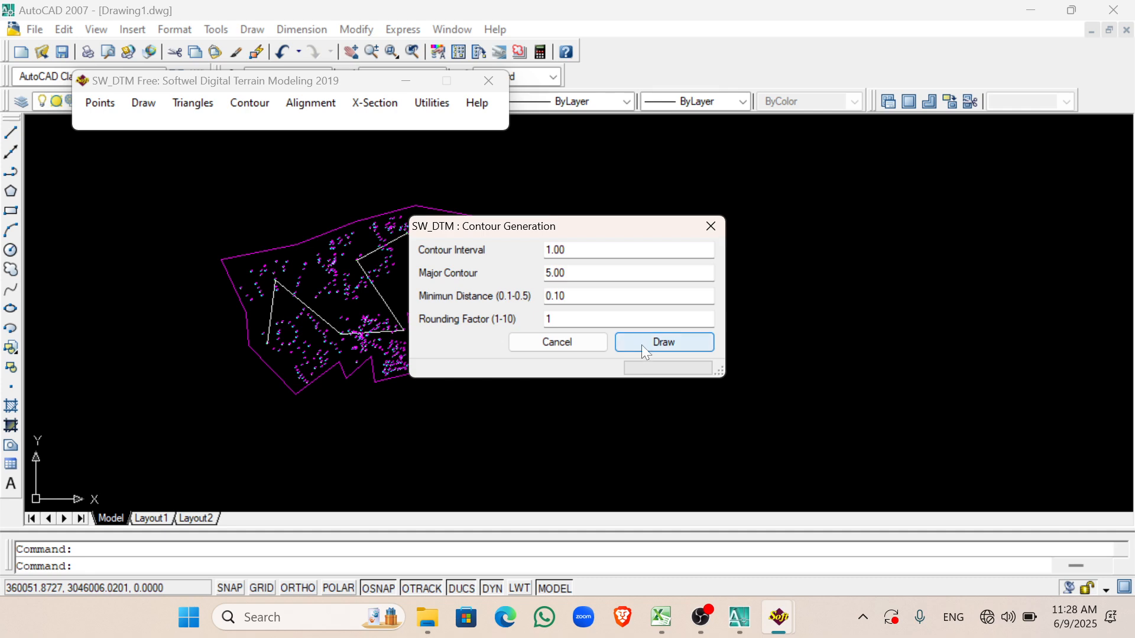
{"action": "left_click", "coordinate": [642, 346]}
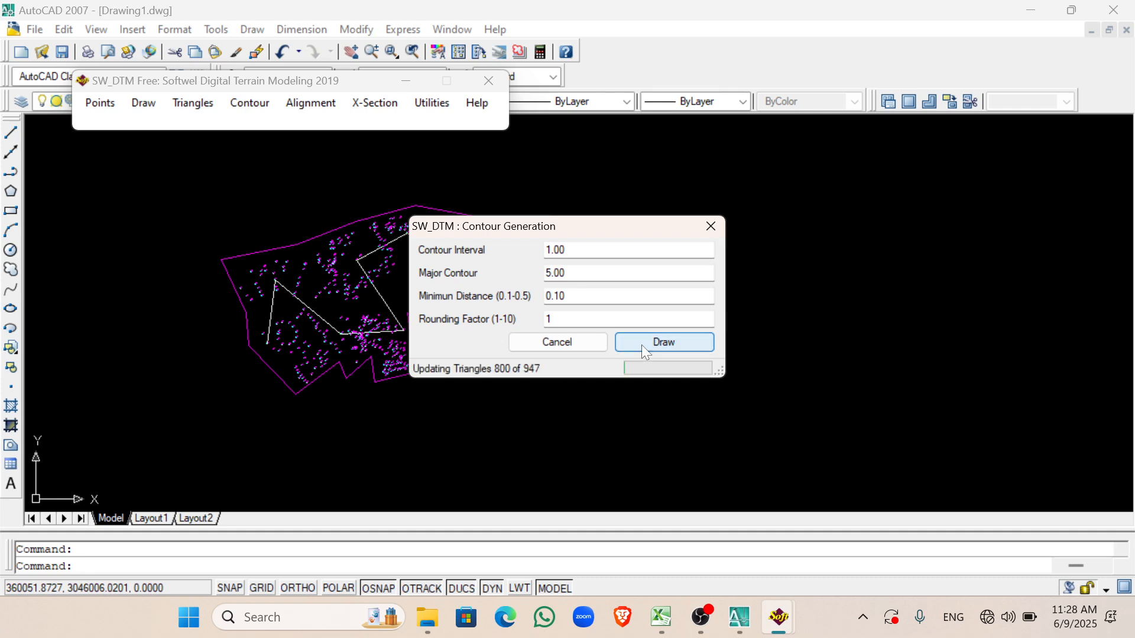
Step: Inspect the generated contours around the road alignment and within the boundary
{"action": "left_click", "coordinate": [146, 233]}
{"action": "scroll", "coordinate": [172, 273], "scroll_direction": "up", "scroll_amount": 4}
{"action": "scroll", "coordinate": [240, 322], "scroll_direction": "down", "scroll_amount": 2}
{"action": "scroll", "coordinate": [329, 413], "scroll_direction": "up", "scroll_amount": 3}
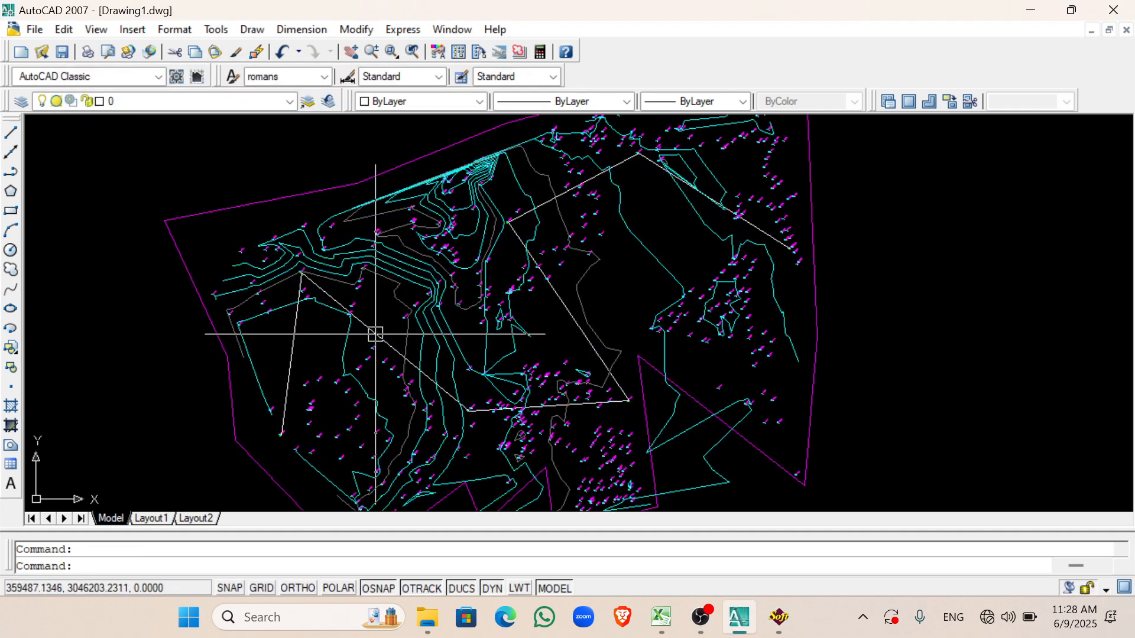
{"action": "left_click", "coordinate": [376, 334]}
{"action": "scroll", "coordinate": [331, 331], "scroll_direction": "up", "scroll_amount": 3}
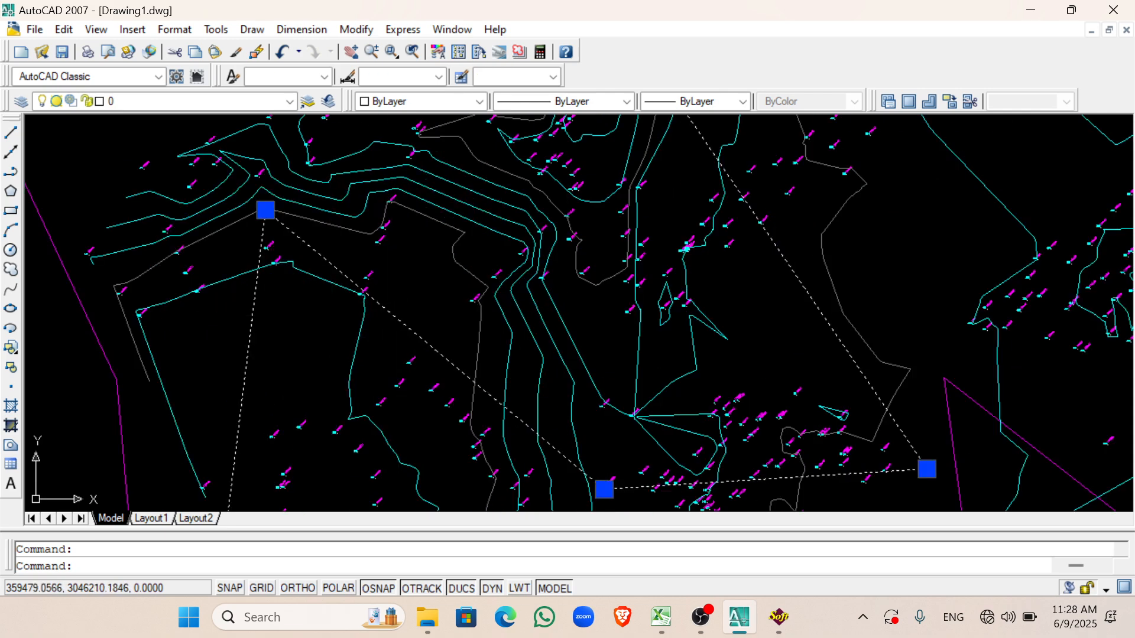
{"action": "scroll", "coordinate": [359, 273], "scroll_direction": "down", "scroll_amount": 3}
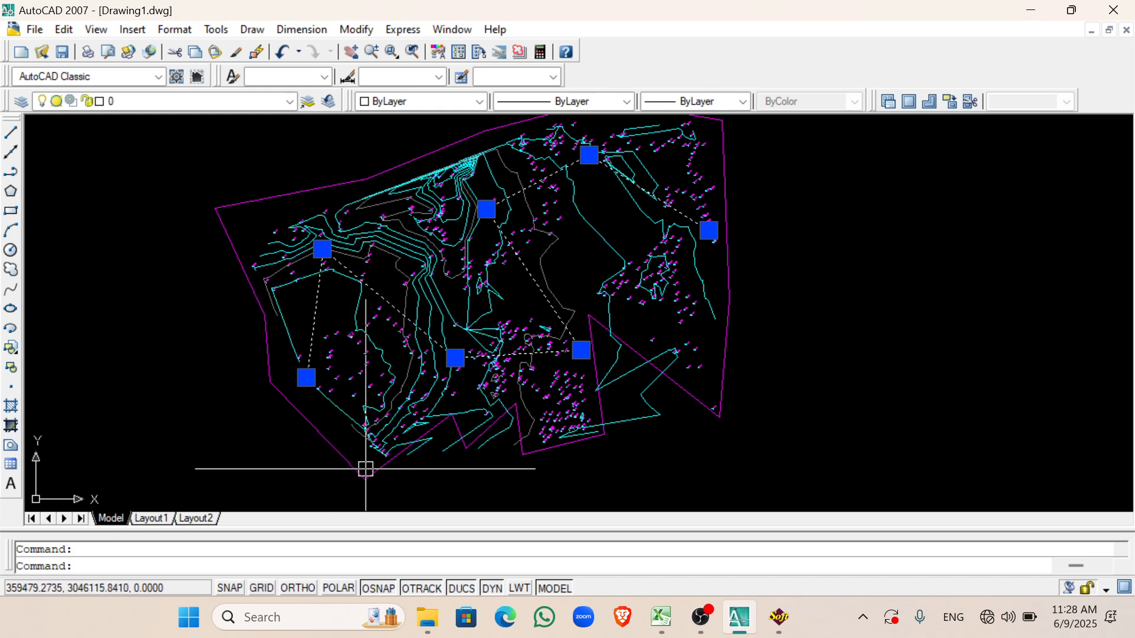
{"action": "left_click", "coordinate": [84, 258]}
{"action": "left_click", "coordinate": [106, 317]}
{"action": "key", "text": "Escape"}
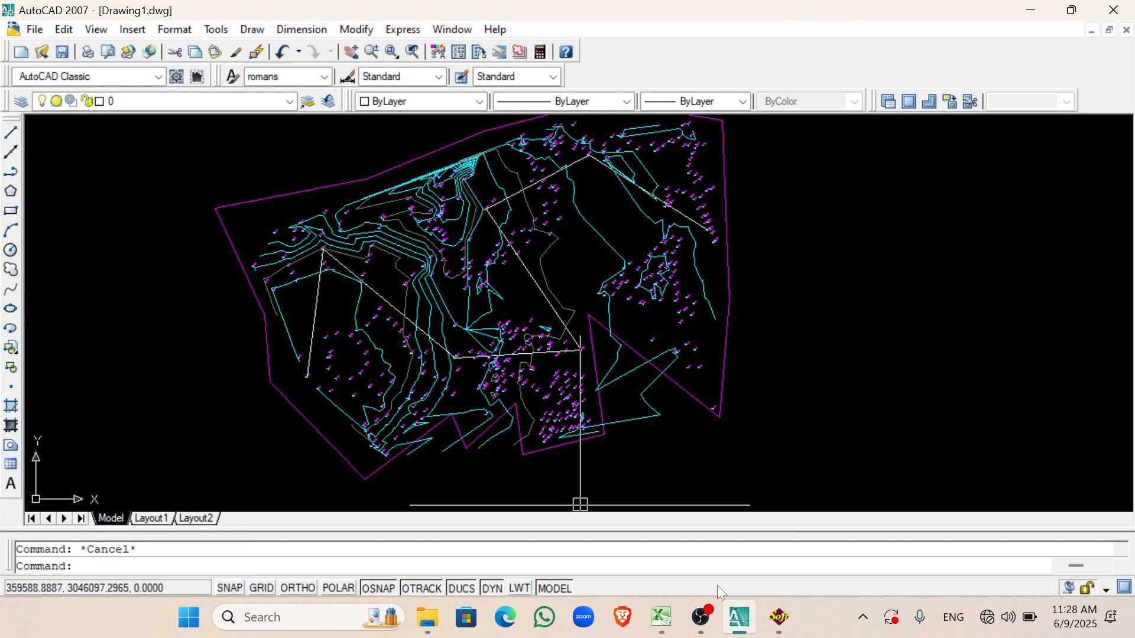
Step: Start a new interactive alignment in SW_DTM with initial IP 0 and initial chainage 0
{"action": "left_click", "coordinate": [779, 616]}
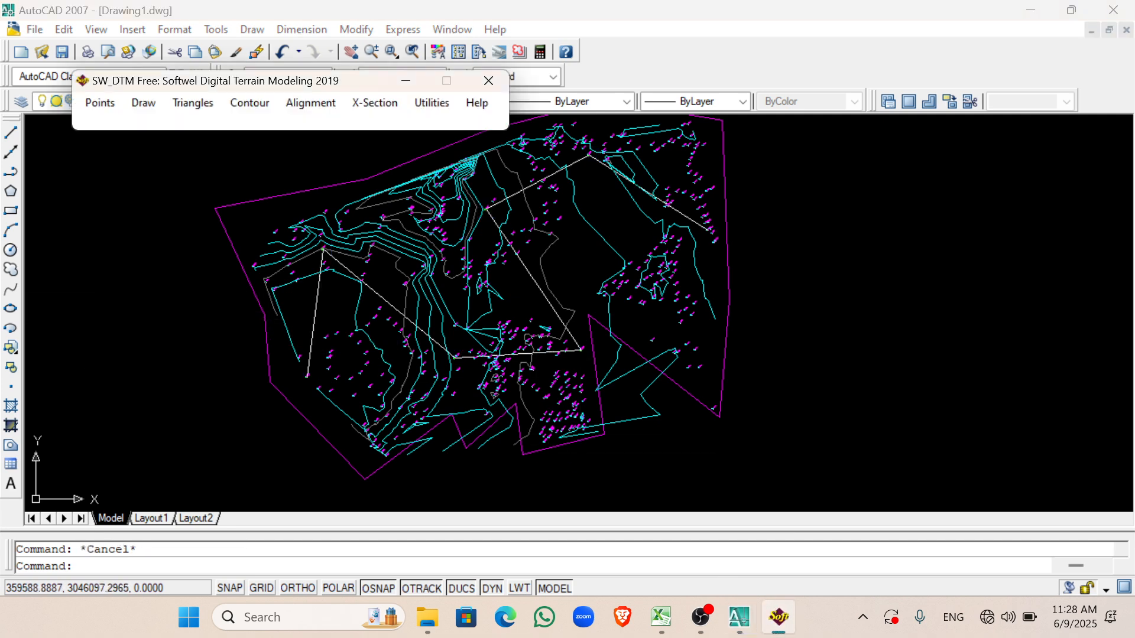
{"action": "left_click", "coordinate": [320, 109]}
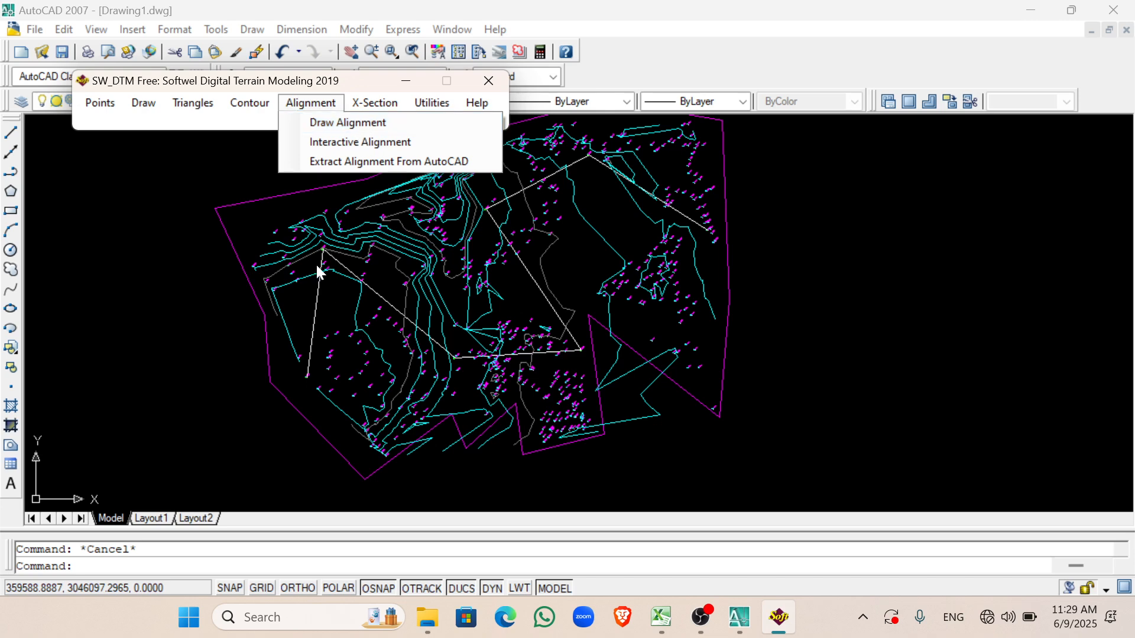
{"action": "left_click", "coordinate": [349, 142]}
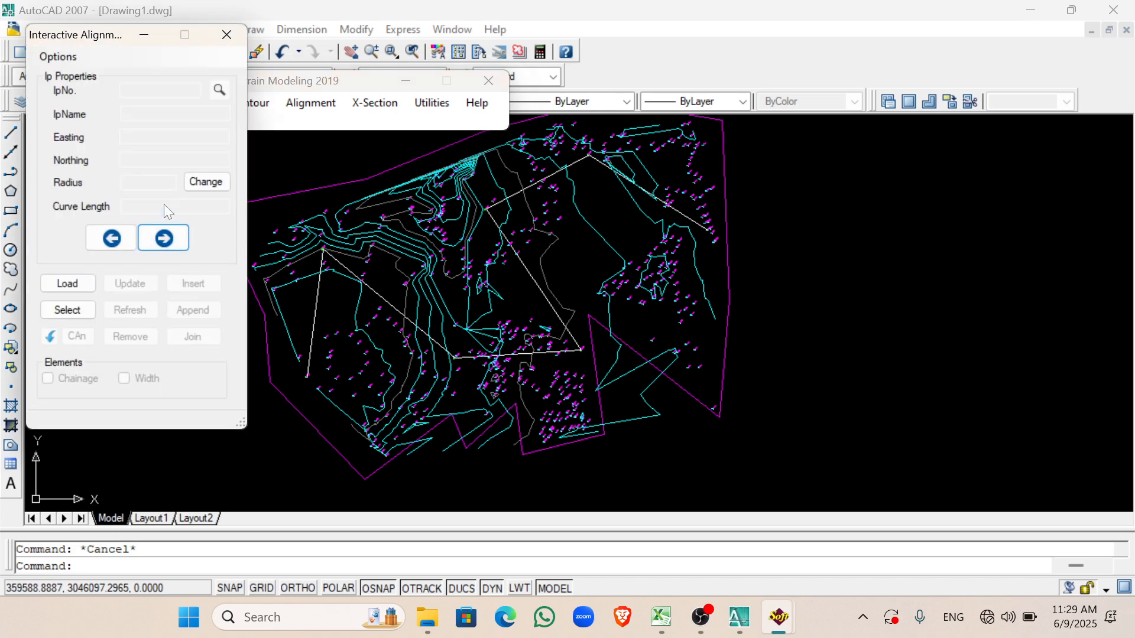
{"action": "left_click", "coordinate": [68, 311]}
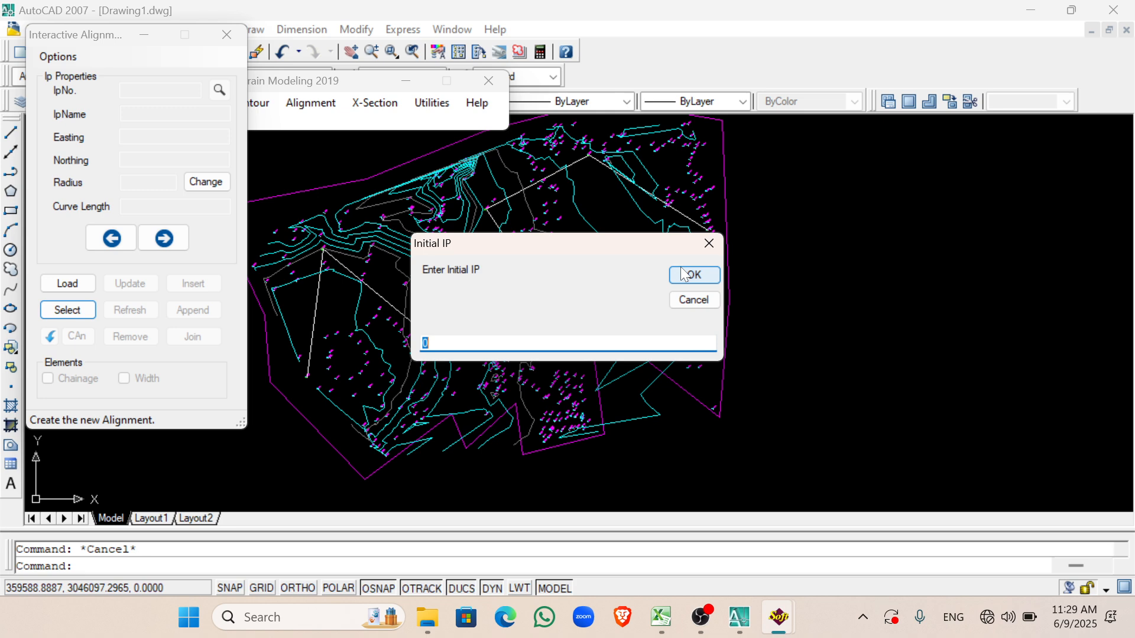
{"action": "left_click", "coordinate": [710, 279]}
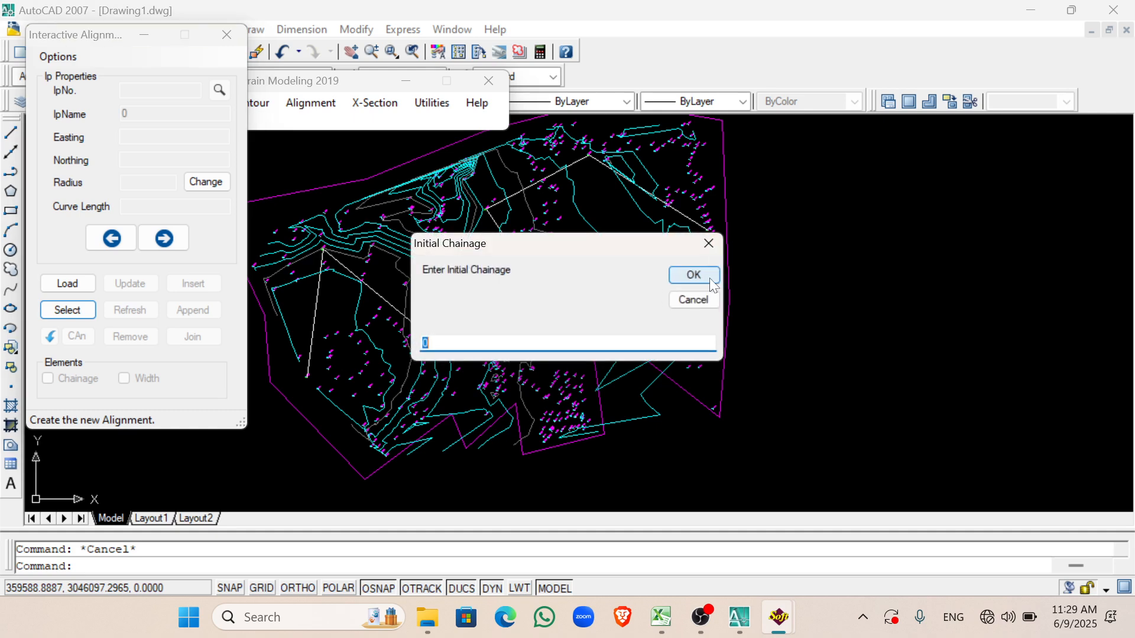
{"action": "left_click", "coordinate": [710, 276]}
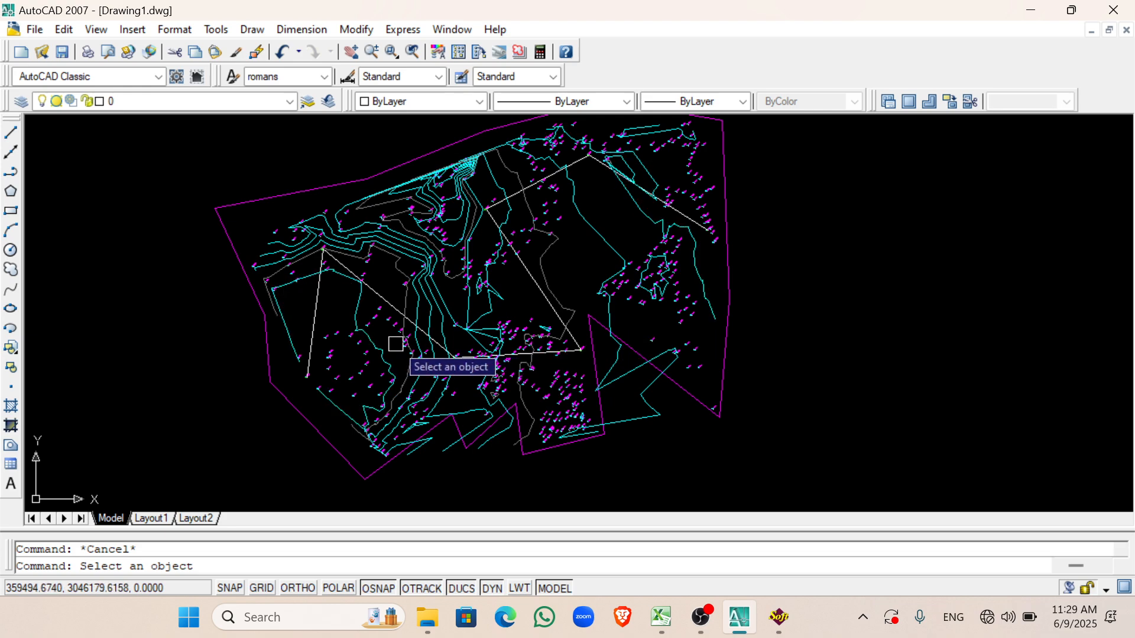
Step: Pick the white road centreline polyline as the alignment and accept it despite its layer
{"action": "scroll", "coordinate": [308, 343], "scroll_direction": "up", "scroll_amount": 3}
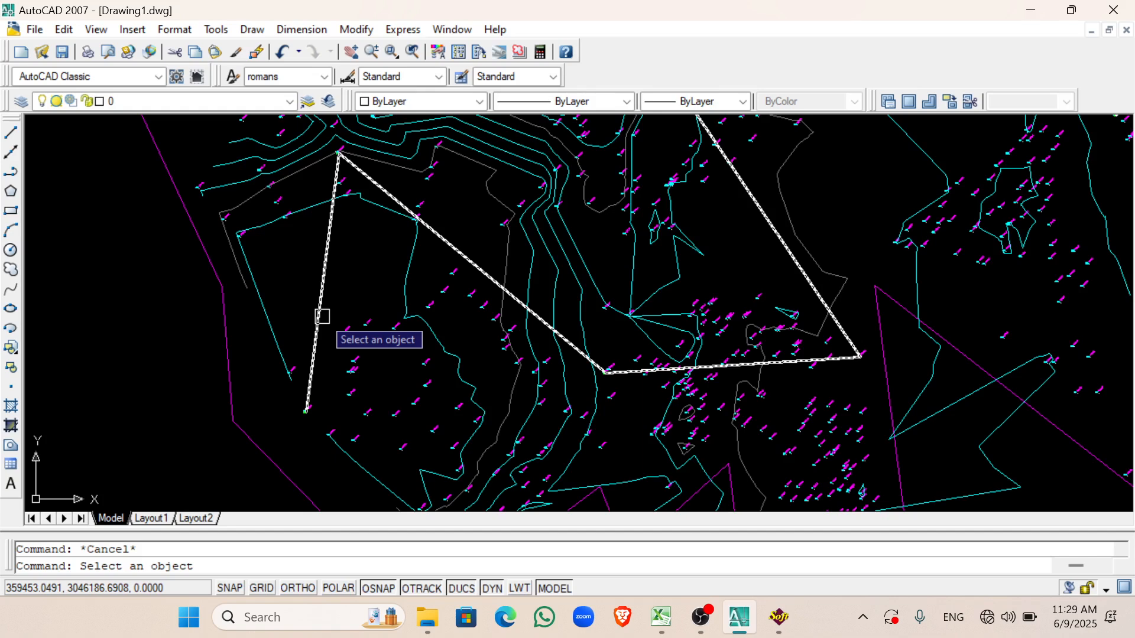
{"action": "scroll", "coordinate": [322, 316], "scroll_direction": "down", "scroll_amount": 2}
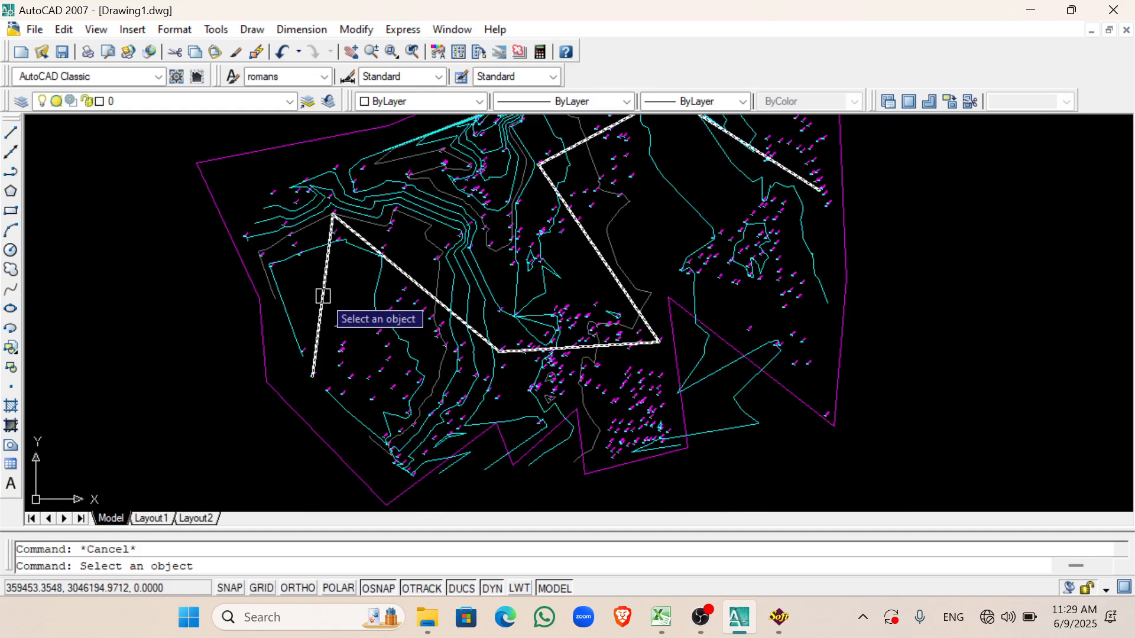
{"action": "left_click", "coordinate": [322, 296]}
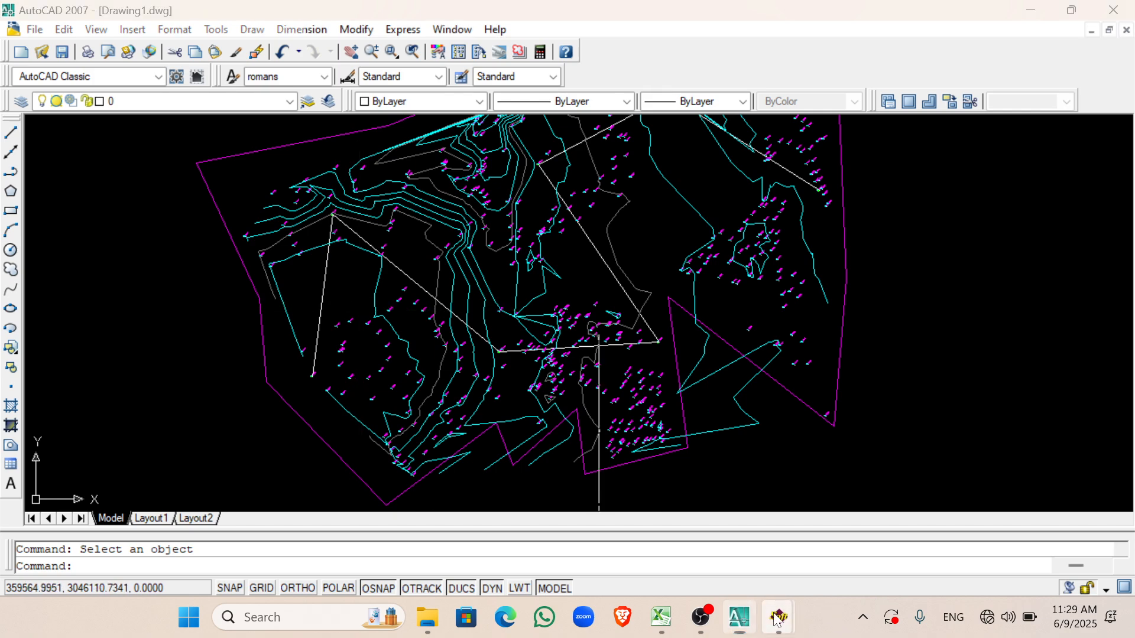
{"action": "mouse_move", "coordinate": [779, 618]}
{"action": "left_click", "coordinate": [860, 499]}
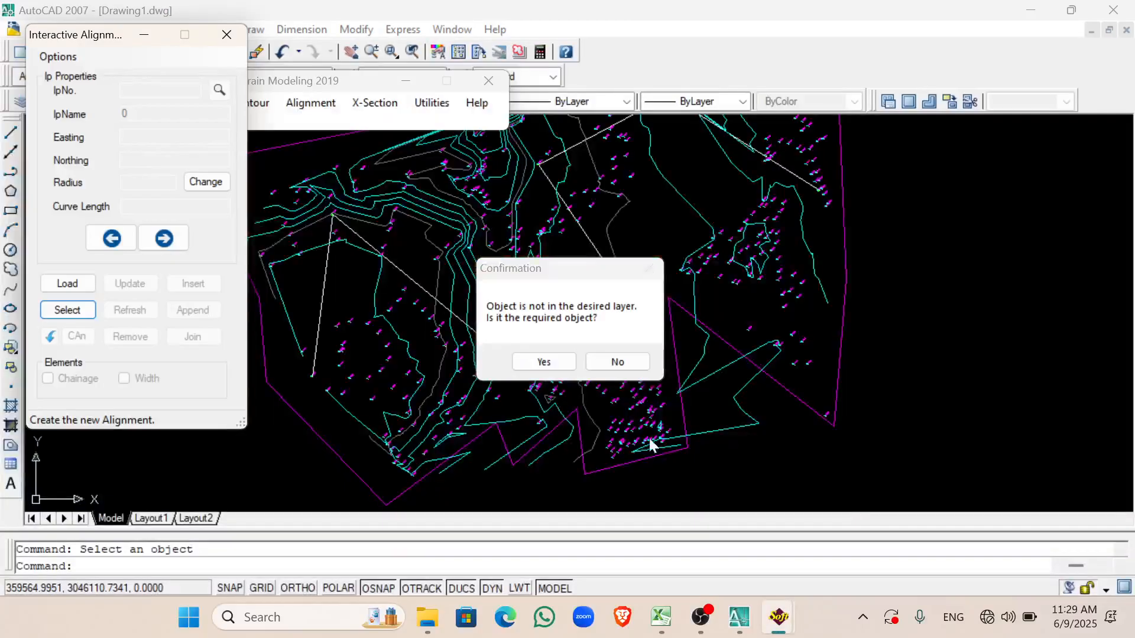
{"action": "left_click", "coordinate": [538, 360]}
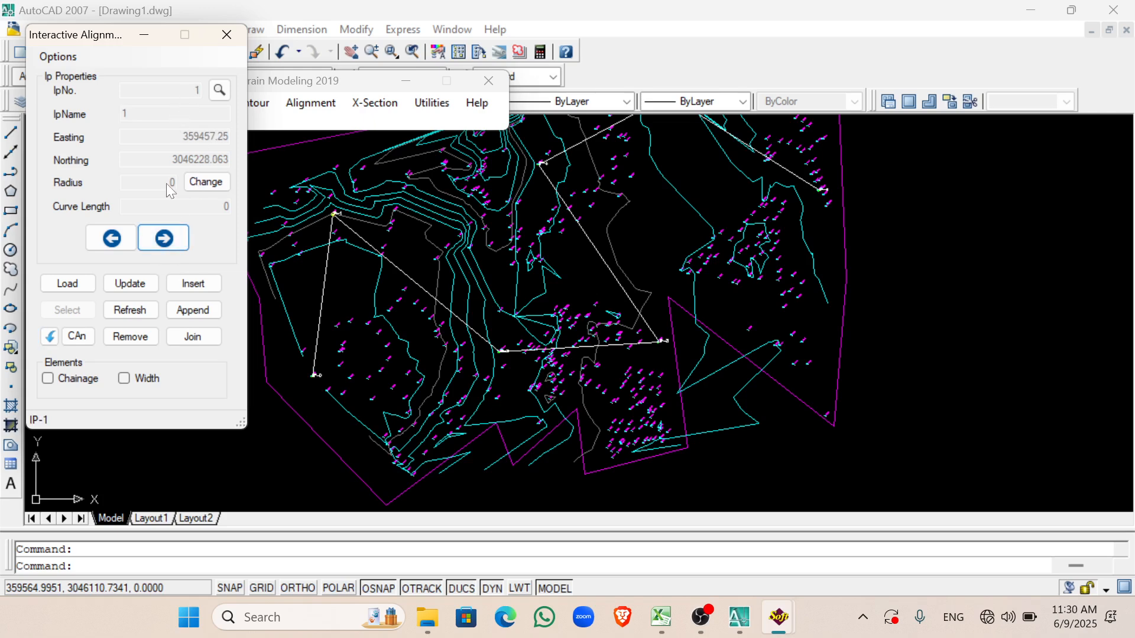
Step: Switch to the Chainage Calc workbook in Excel and copy the curve radii in M13:M17
{"action": "left_click", "coordinate": [669, 621]}
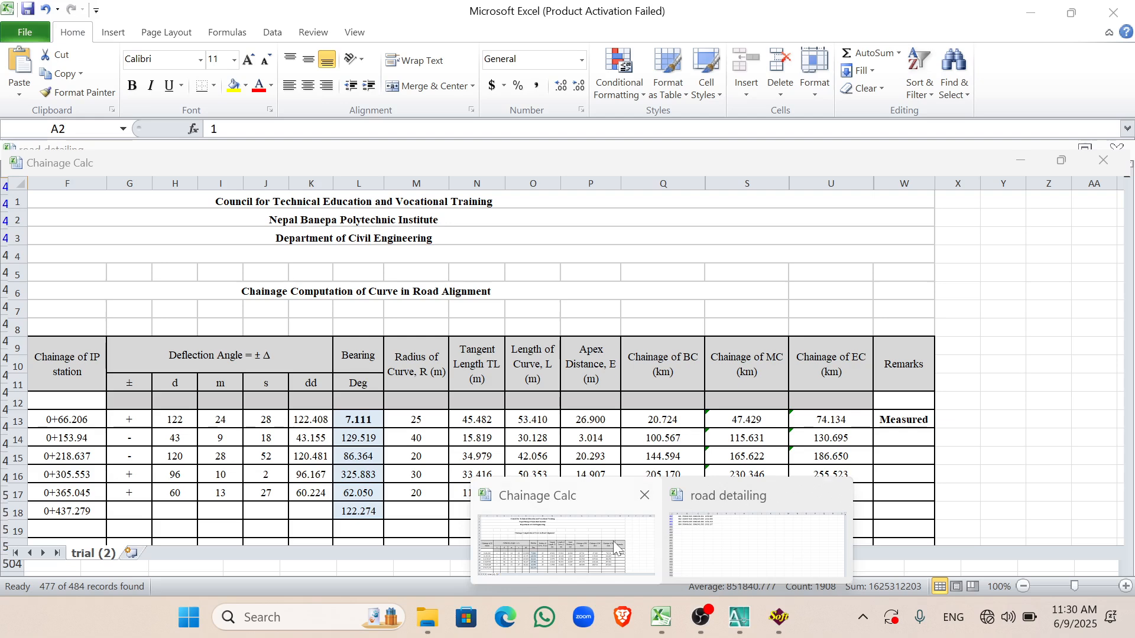
{"action": "left_click", "coordinate": [567, 535]}
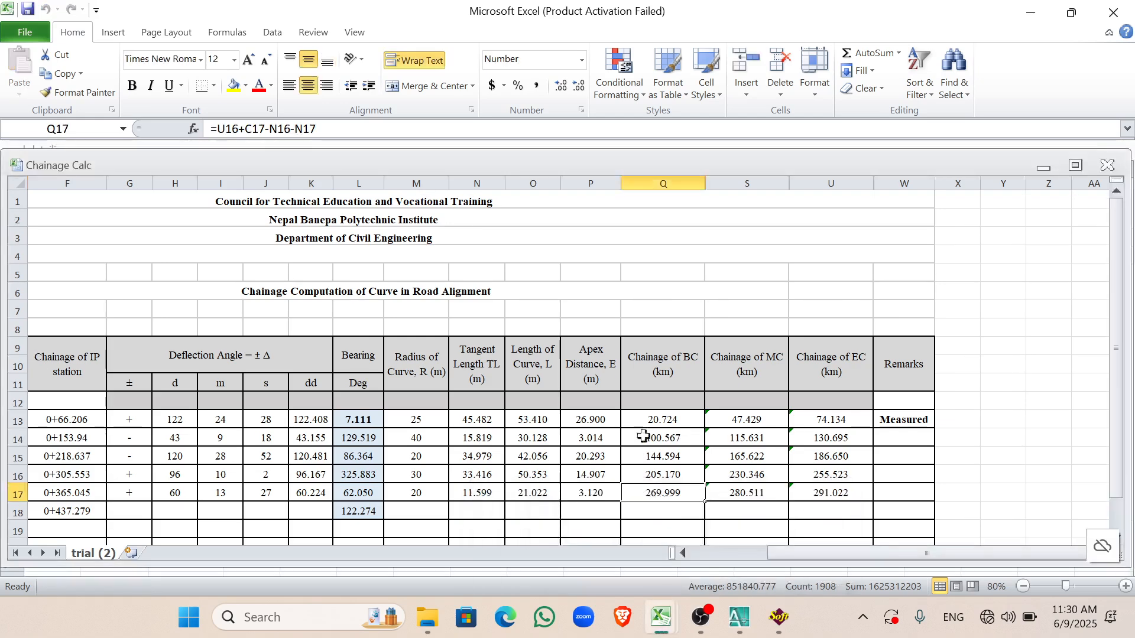
{"action": "left_click", "coordinate": [361, 442]}
{"action": "key", "text": "Left"}
{"action": "key", "text": "Left"}
{"action": "left_click", "coordinate": [411, 421]}
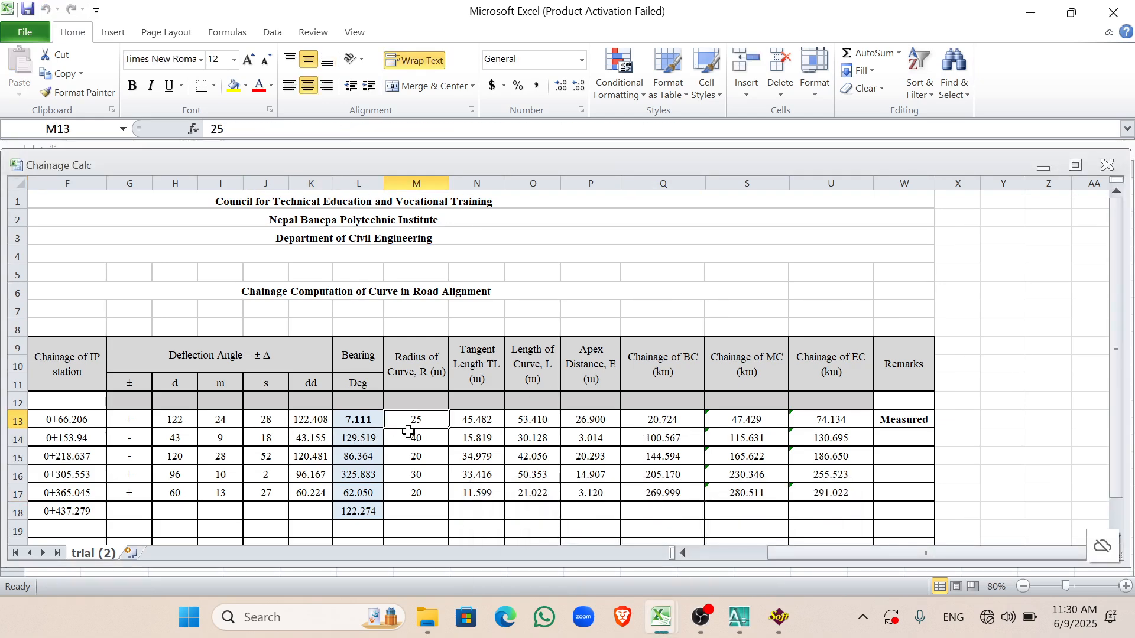
{"action": "left_click", "coordinate": [419, 494], "text": "shift"}
{"action": "key", "text": "ctrl+c"}
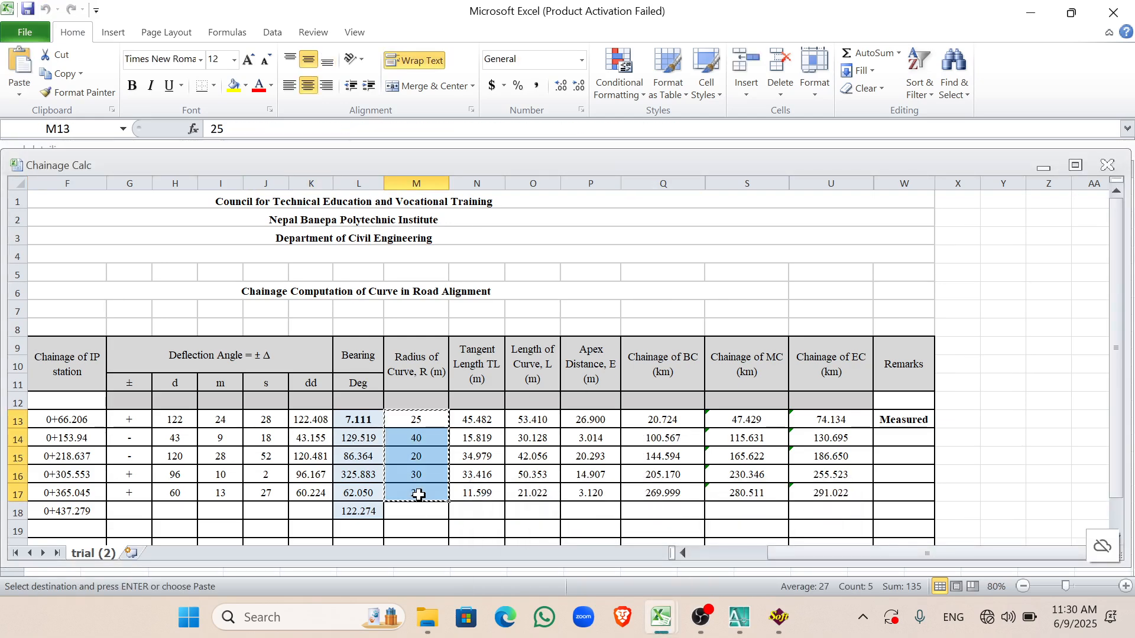
Step: Switch back to AutoCAD and paste the copied radius table east of the terrain boundary
{"action": "left_click", "coordinate": [753, 619]}
{"action": "key", "text": "ctrl+v"}
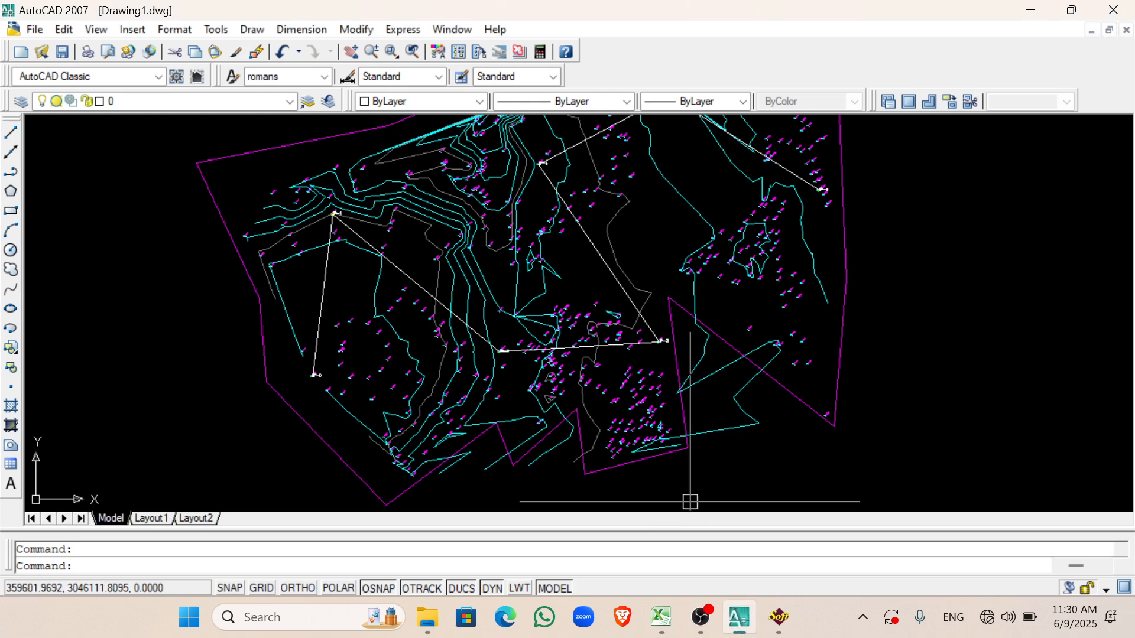
{"action": "scroll", "coordinate": [662, 429], "scroll_direction": "down", "scroll_amount": 5}
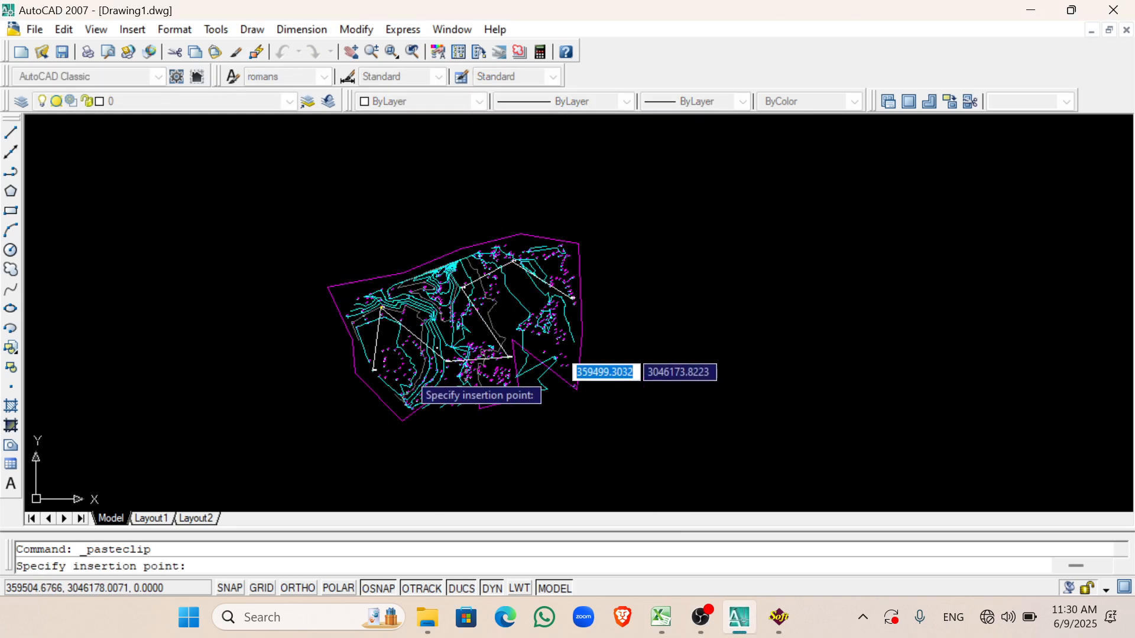
{"action": "scroll", "coordinate": [669, 322], "scroll_direction": "up", "scroll_amount": 4}
{"action": "left_click", "coordinate": [571, 322]}
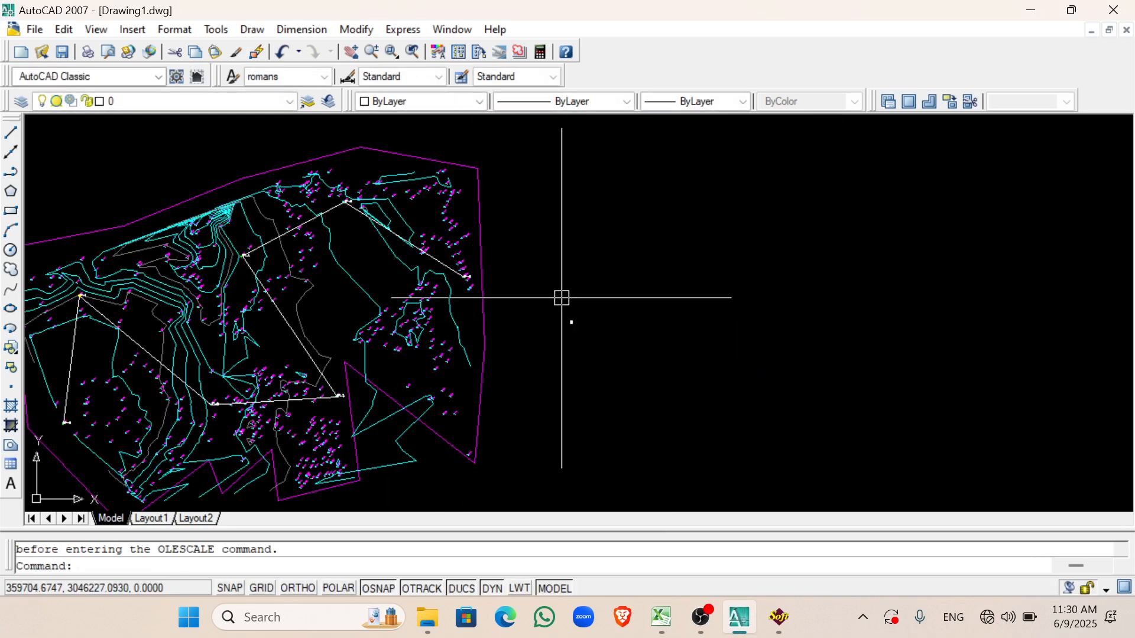
Step: Try to scale the pasted radius table with the default factor of 1, and undo the scaling
{"action": "left_click", "coordinate": [628, 367]}
{"action": "left_click", "coordinate": [627, 361]}
{"action": "type", "text": "scc"}
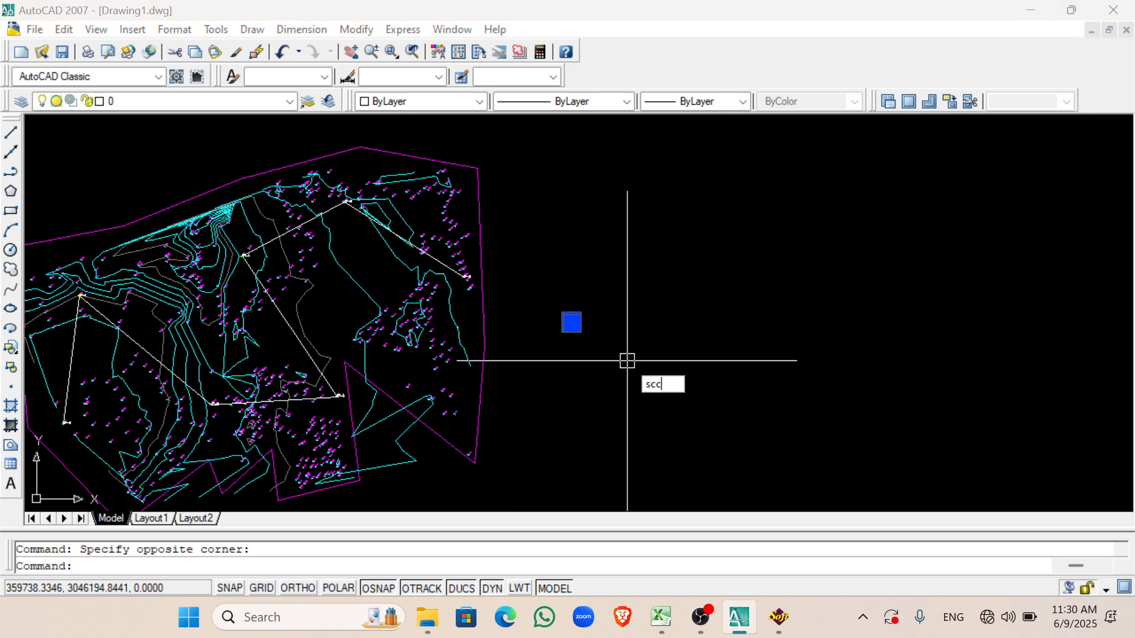
{"action": "key", "text": "Return"}
{"action": "left_click", "coordinate": [573, 372]}
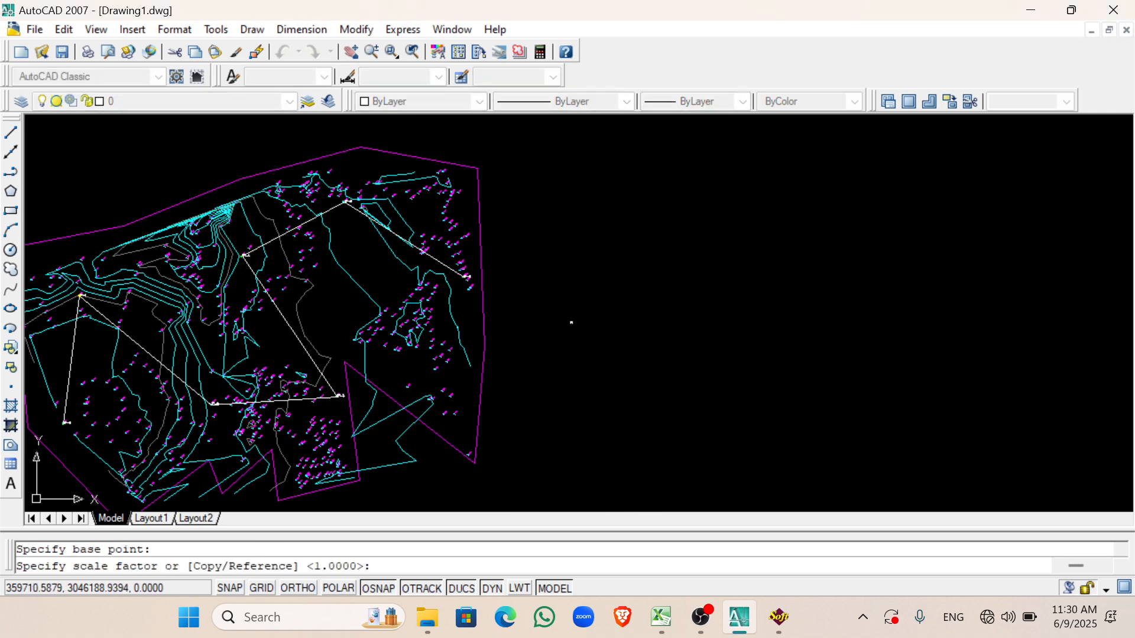
{"action": "scroll", "coordinate": [597, 325], "scroll_direction": "down", "scroll_amount": 3}
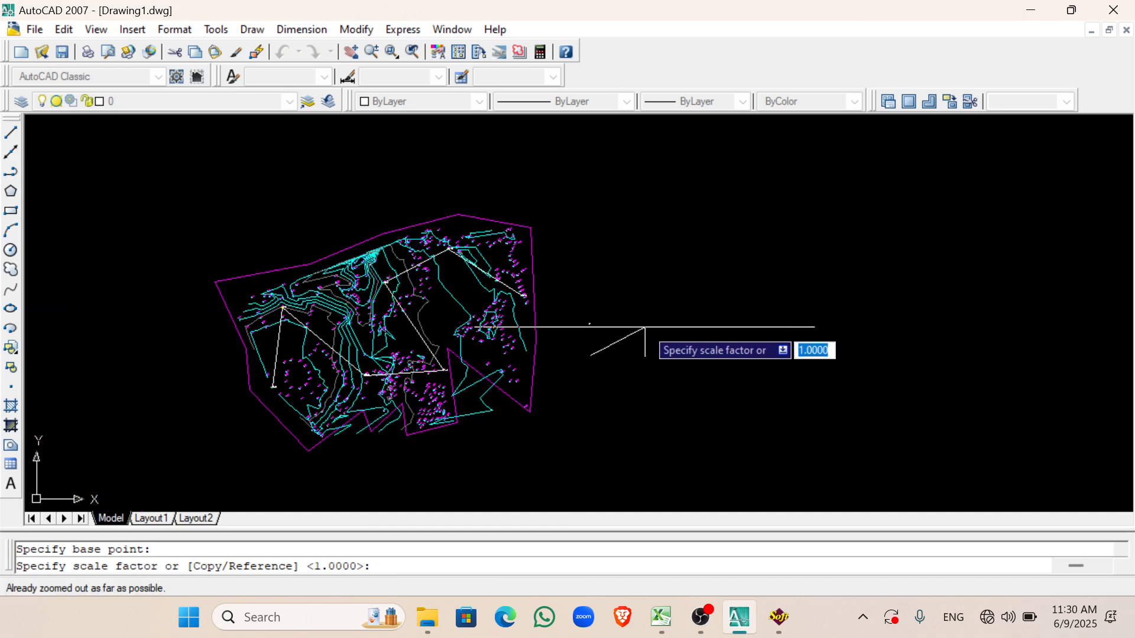
{"action": "scroll", "coordinate": [650, 322], "scroll_direction": "down", "scroll_amount": 2}
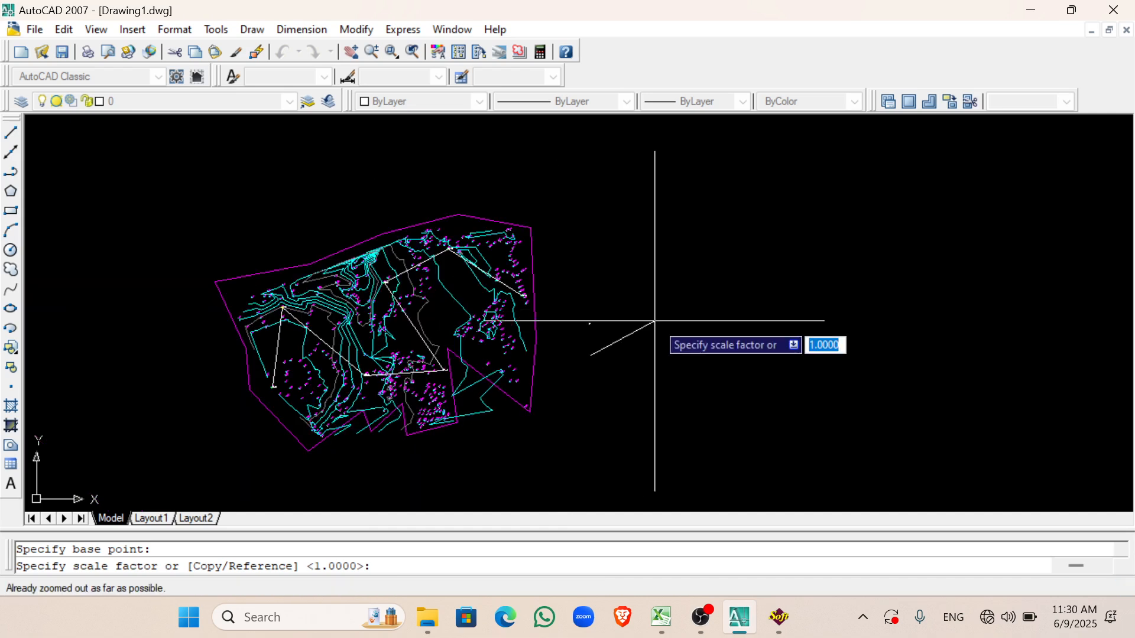
{"action": "key", "text": "Return"}
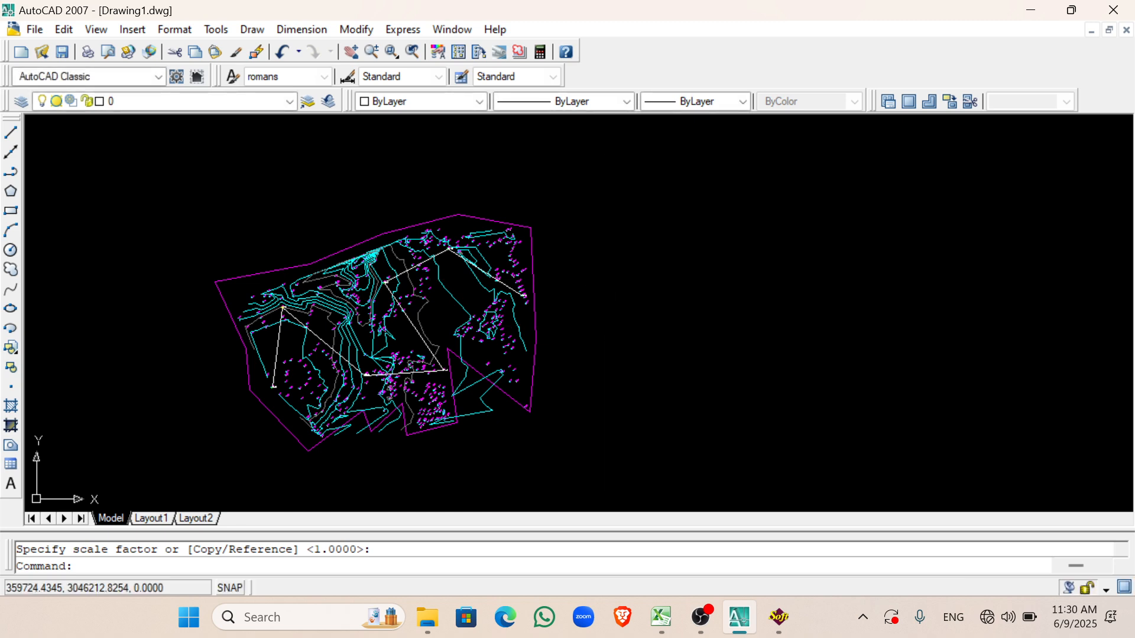
{"action": "key", "text": "ctrl+z"}
Step: Scale the pasted radius table by a factor of 10 about a base point on the table
{"action": "scroll", "coordinate": [556, 296], "scroll_direction": "up", "scroll_amount": 4}
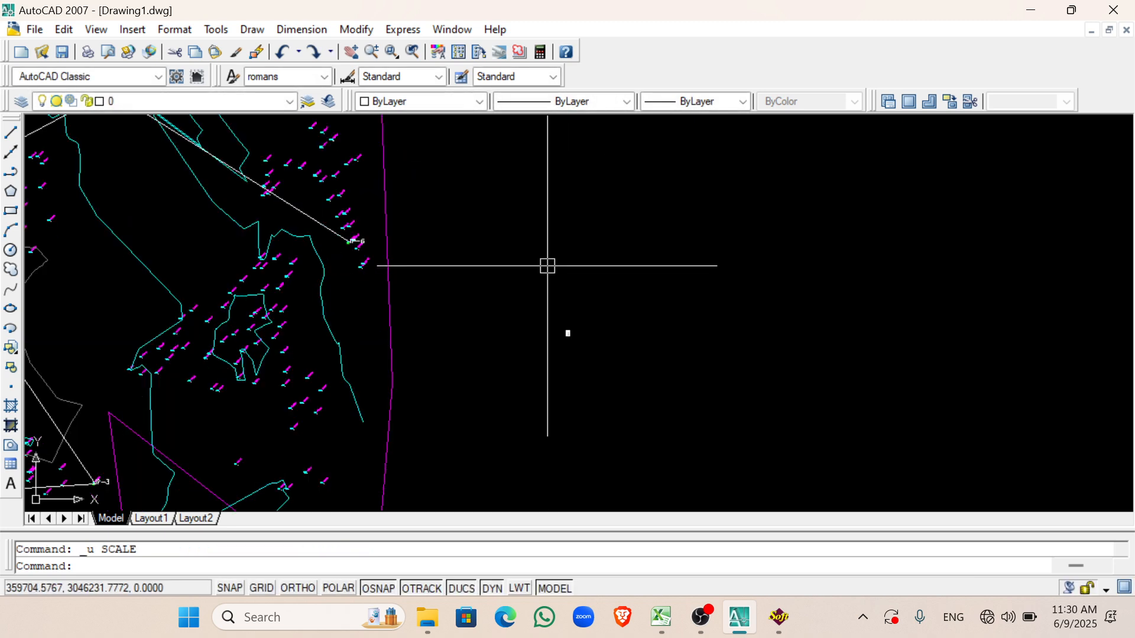
{"action": "left_click", "coordinate": [544, 271]}
{"action": "left_click", "coordinate": [637, 385]}
{"action": "type", "text": "sc"}
{"action": "key", "text": "Return"}
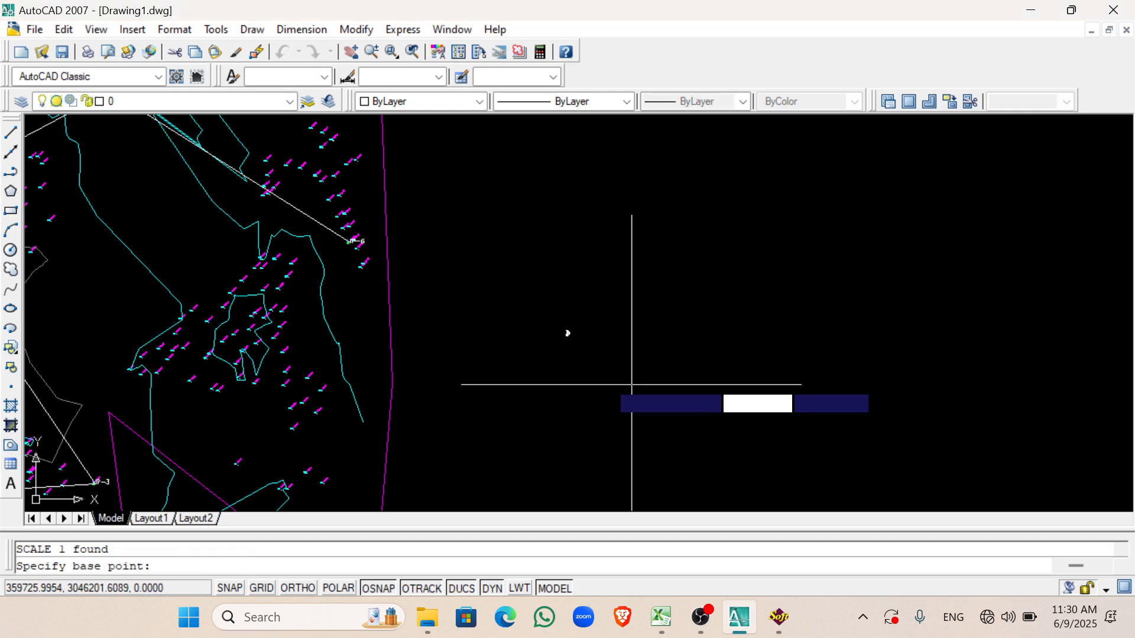
{"action": "left_click", "coordinate": [566, 334]}
{"action": "type", "text": "10"}
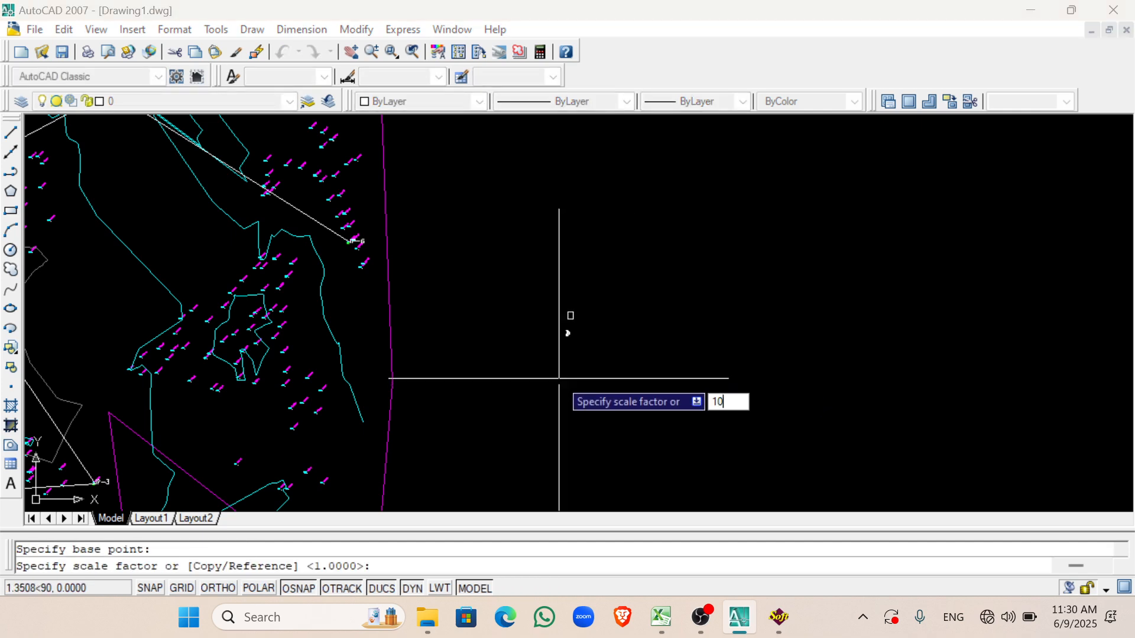
{"action": "key", "text": "Return"}
Step: Scale the radius table by a further factor of 5 from a point just below it, and regenerate the drawing
{"action": "scroll", "coordinate": [596, 400], "scroll_direction": "down", "scroll_amount": 10}
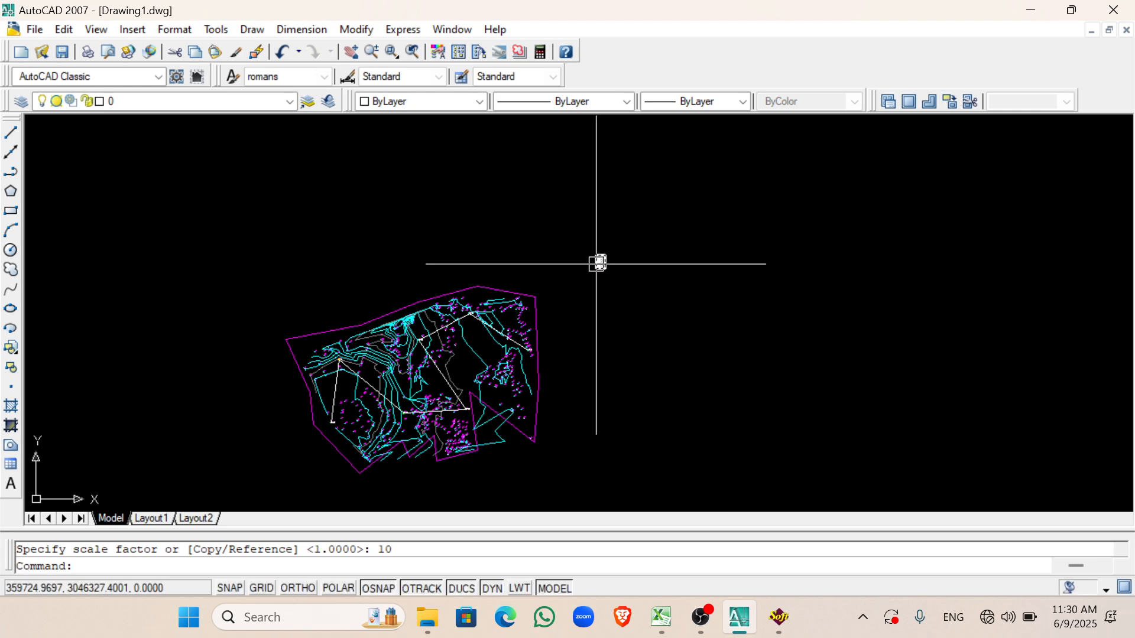
{"action": "scroll", "coordinate": [602, 261], "scroll_direction": "up", "scroll_amount": 10}
{"action": "scroll", "coordinate": [566, 267], "scroll_direction": "down", "scroll_amount": 4}
{"action": "left_click", "coordinate": [473, 195]}
{"action": "left_click", "coordinate": [664, 335]}
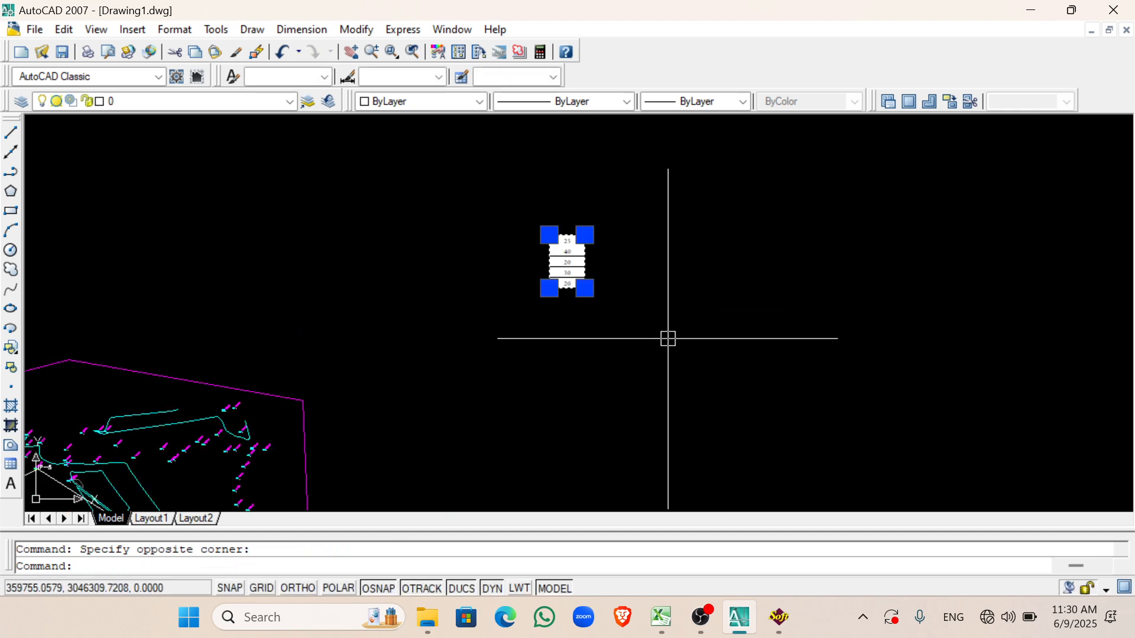
{"action": "key", "text": "Return"}
{"action": "left_click", "coordinate": [553, 305]}
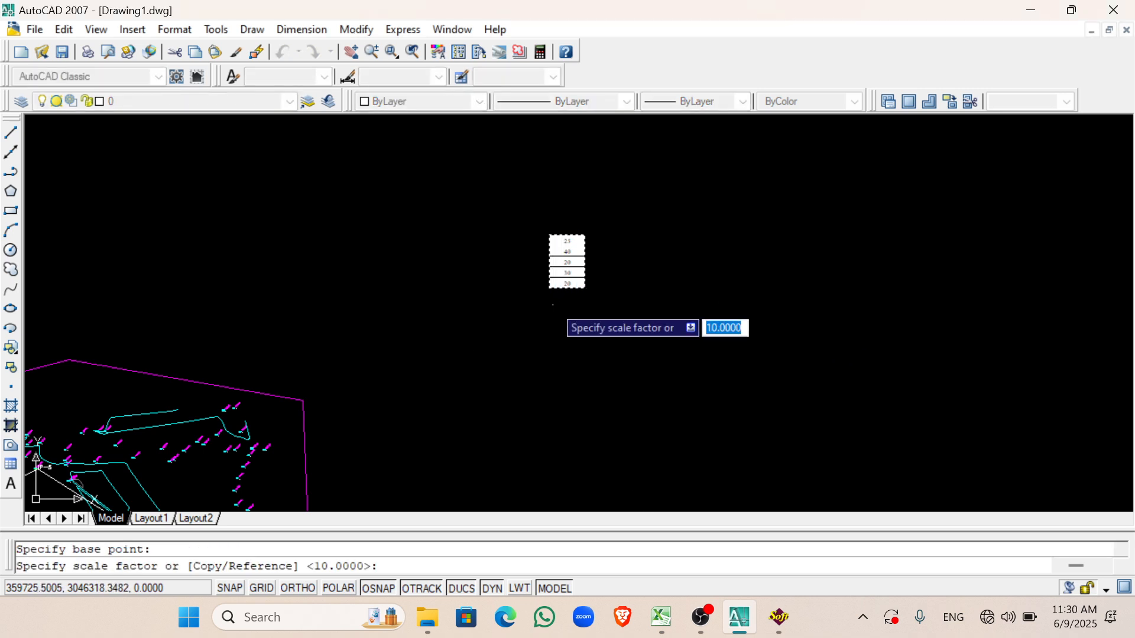
{"action": "type", "text": "5"}
{"action": "key", "text": "Return"}
{"action": "scroll", "coordinate": [553, 307], "scroll_direction": "down", "scroll_amount": 3}
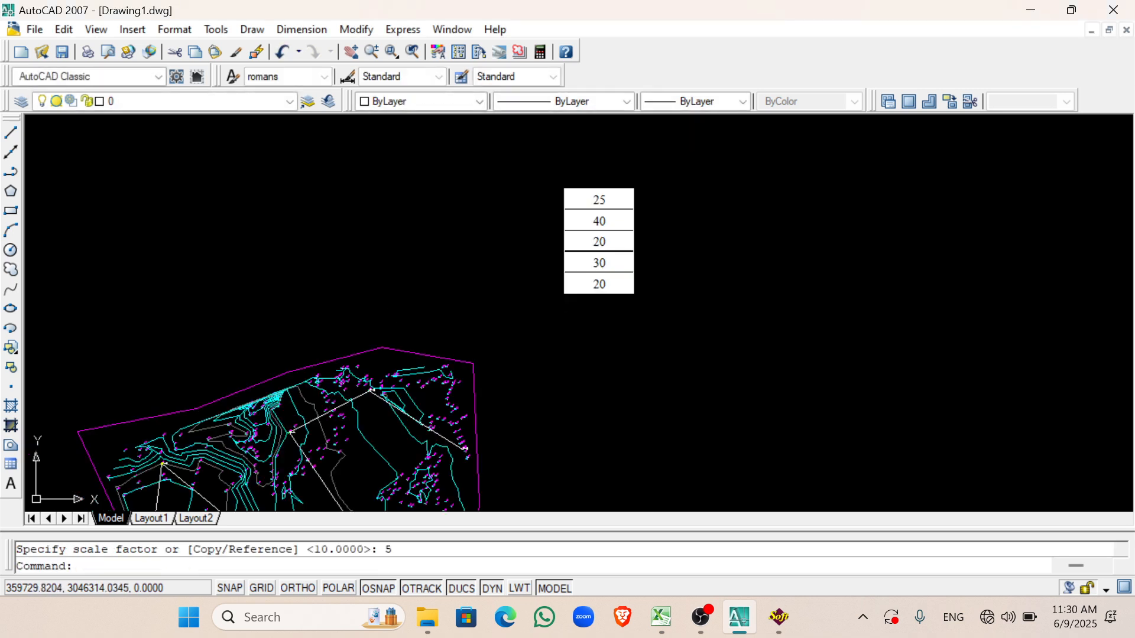
{"action": "type", "text": "re"}
{"action": "key", "text": "Return"}
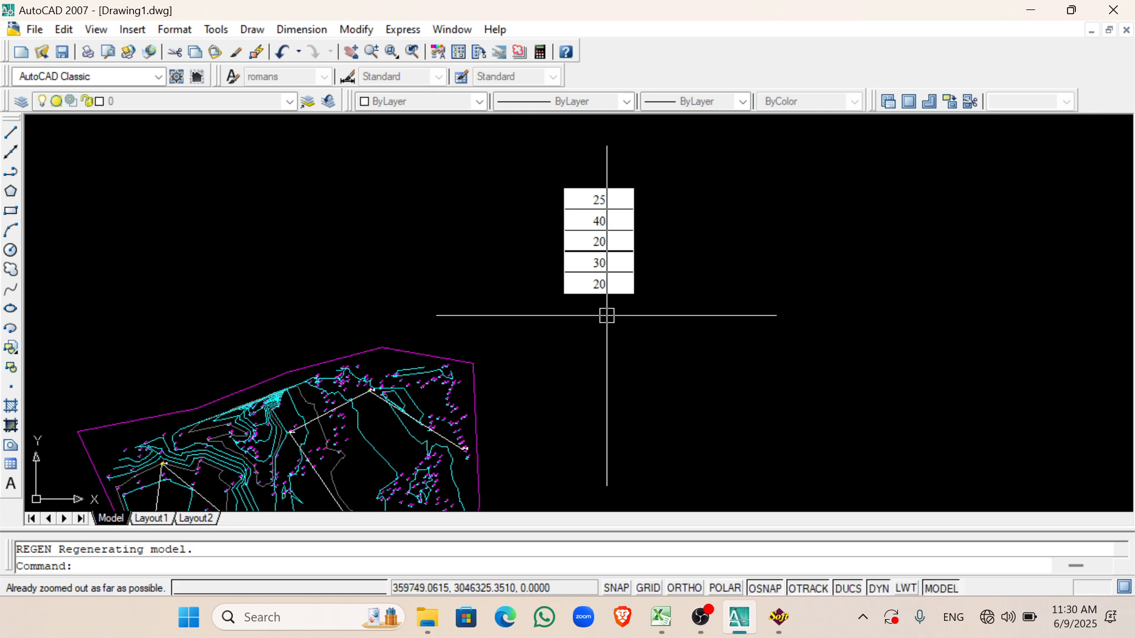
Step: Cut the enlarged radius table from its place northeast of the terrain model
{"action": "scroll", "coordinate": [616, 310], "scroll_direction": "down", "scroll_amount": 8}
{"action": "scroll", "coordinate": [541, 358], "scroll_direction": "up", "scroll_amount": 3}
{"action": "scroll", "coordinate": [656, 218], "scroll_direction": "up", "scroll_amount": 3}
{"action": "left_click", "coordinate": [662, 222]}
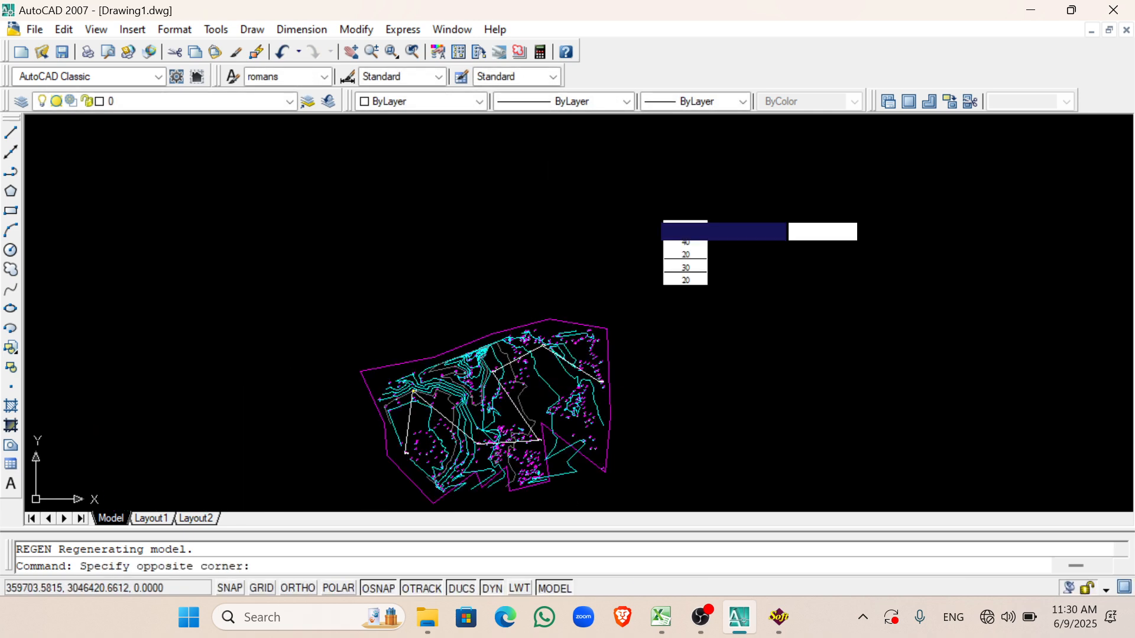
{"action": "left_click", "coordinate": [747, 325]}
{"action": "key", "text": "ctrl+x"}
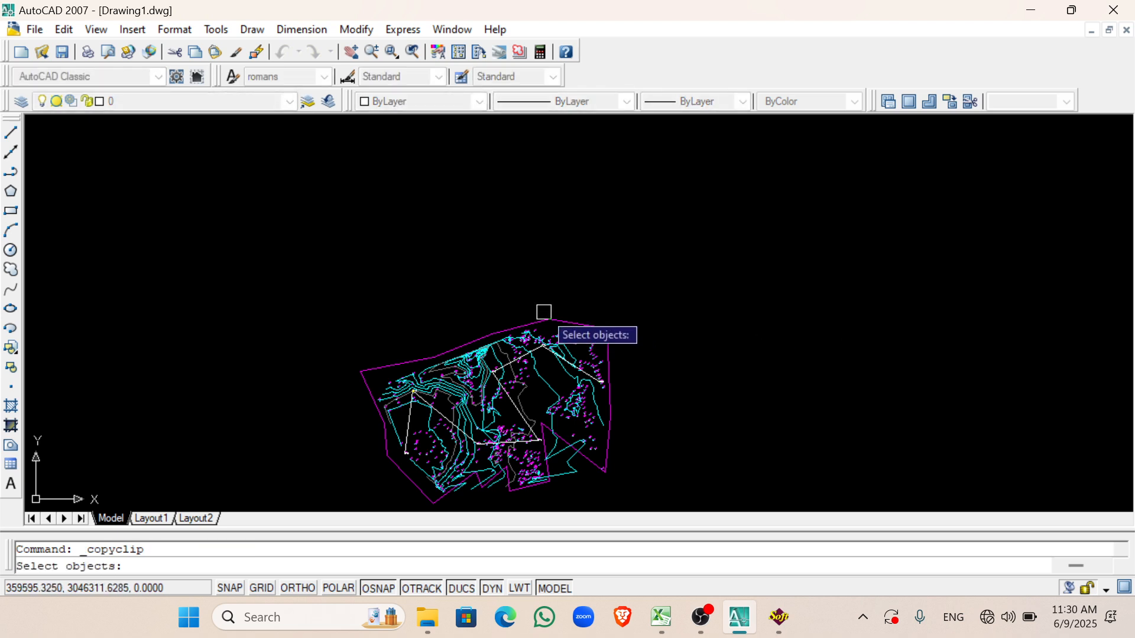
{"action": "key", "text": "Escape"}
{"action": "key", "text": "ctrl+v"}
{"action": "scroll", "coordinate": [405, 319], "scroll_direction": "up", "scroll_amount": 2}
{"action": "key", "text": "ctrl+c"}
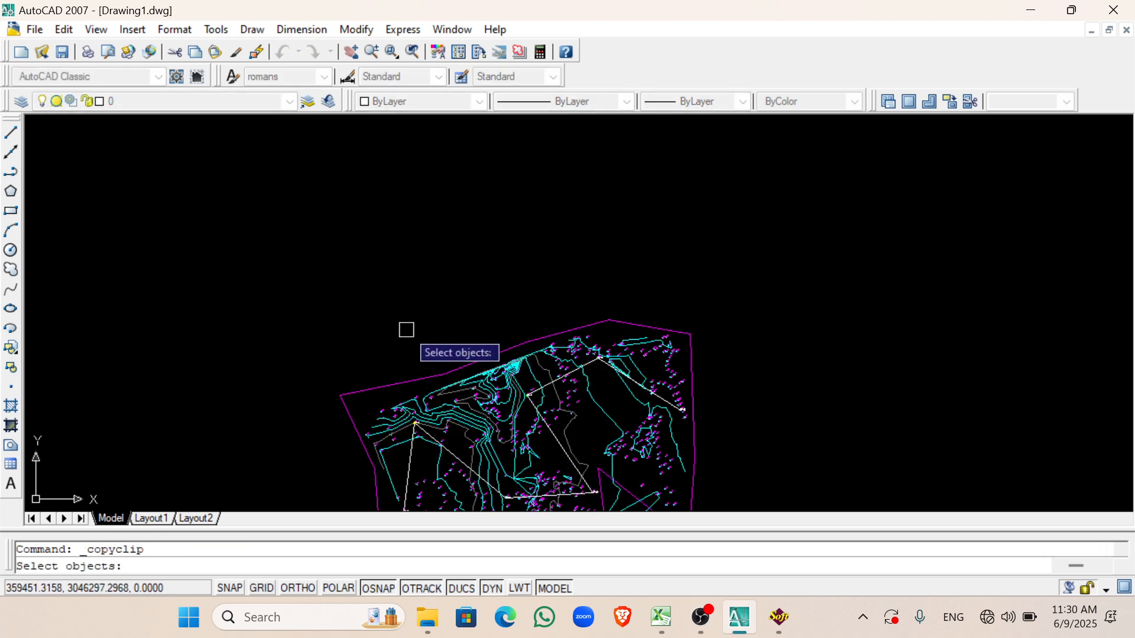
{"action": "key", "text": "Escape"}
{"action": "key", "text": "ctrl+v"}
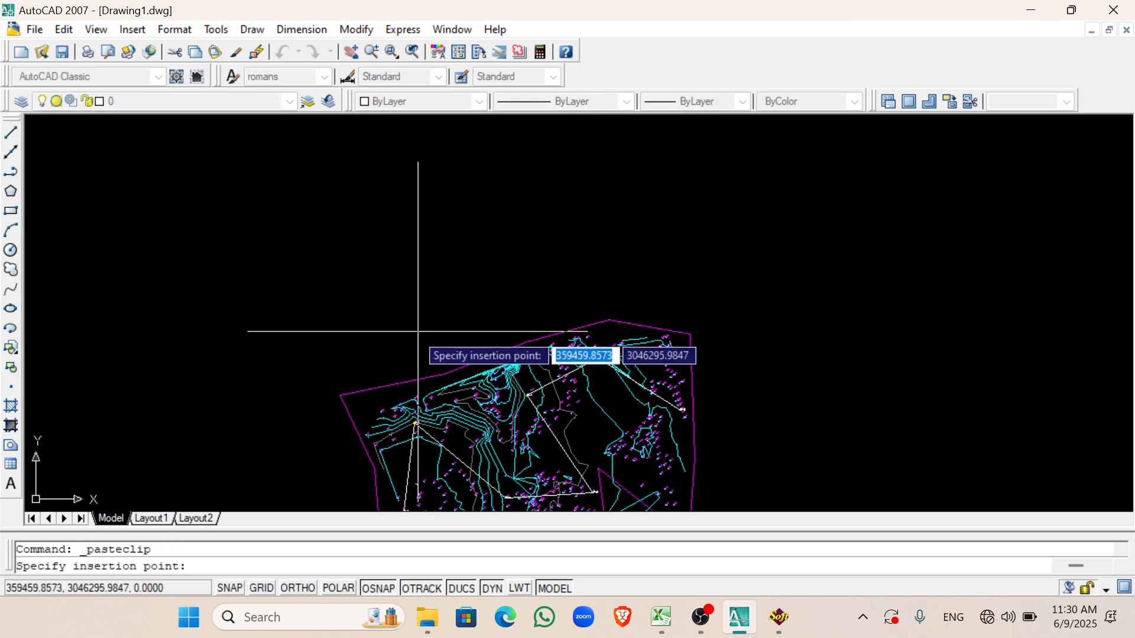
{"action": "scroll", "coordinate": [387, 374], "scroll_direction": "up", "scroll_amount": 4}
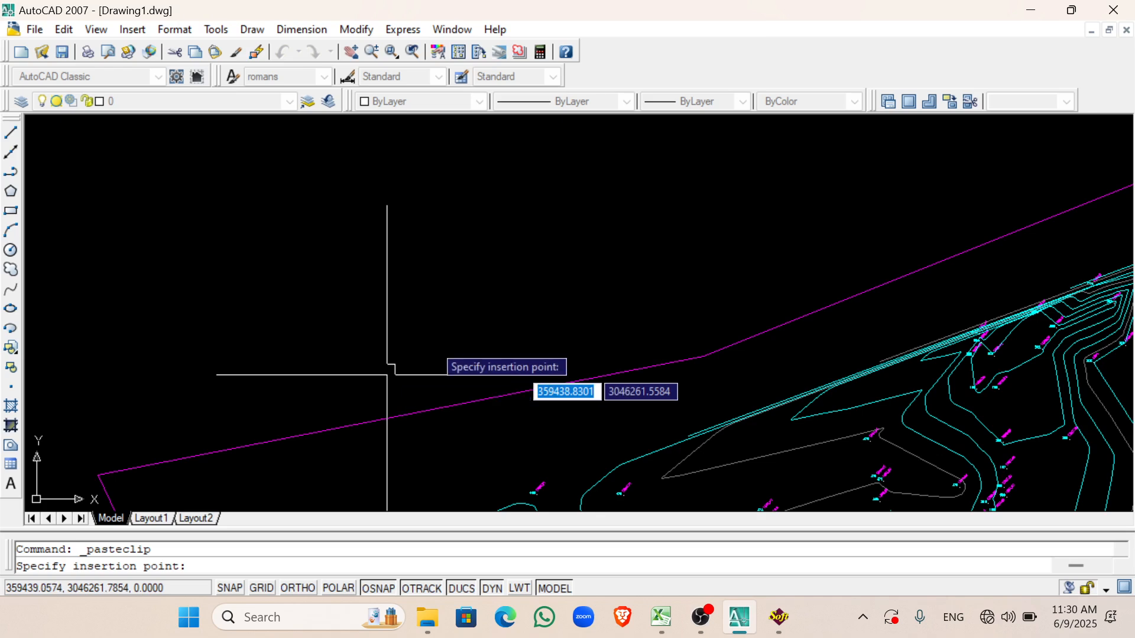
{"action": "scroll", "coordinate": [481, 284], "scroll_direction": "down", "scroll_amount": 2}
{"action": "key", "text": "Return"}
{"action": "key", "text": "Escape"}
{"action": "scroll", "coordinate": [479, 291], "scroll_direction": "down", "scroll_amount": 5}
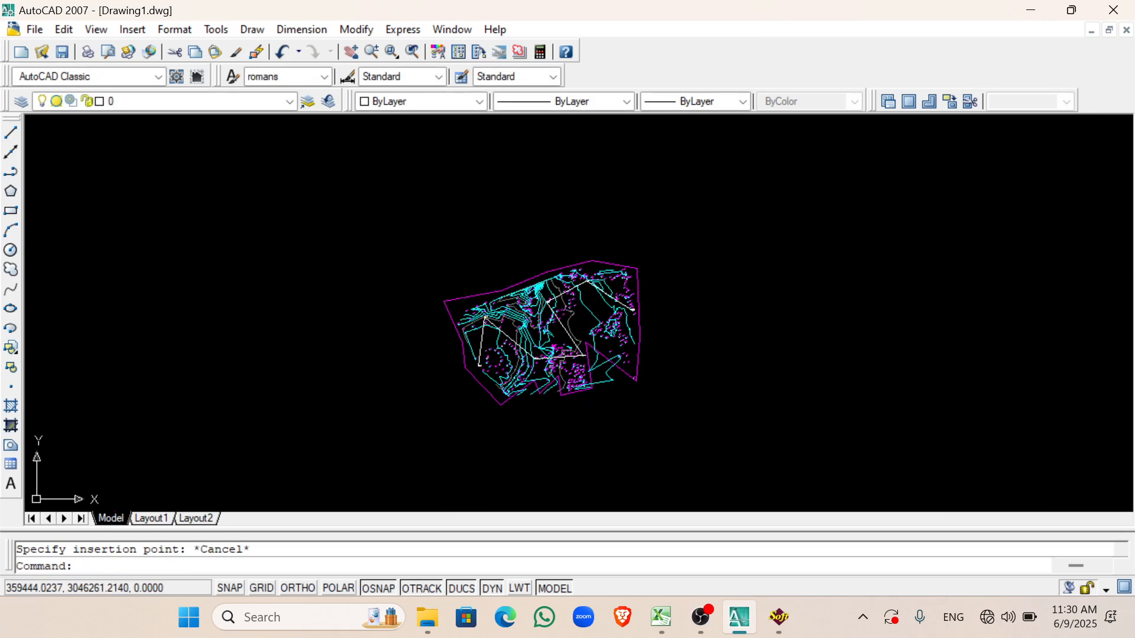
{"action": "scroll", "coordinate": [439, 329], "scroll_direction": "down", "scroll_amount": 2}
{"action": "key", "text": "ctrl+y"}
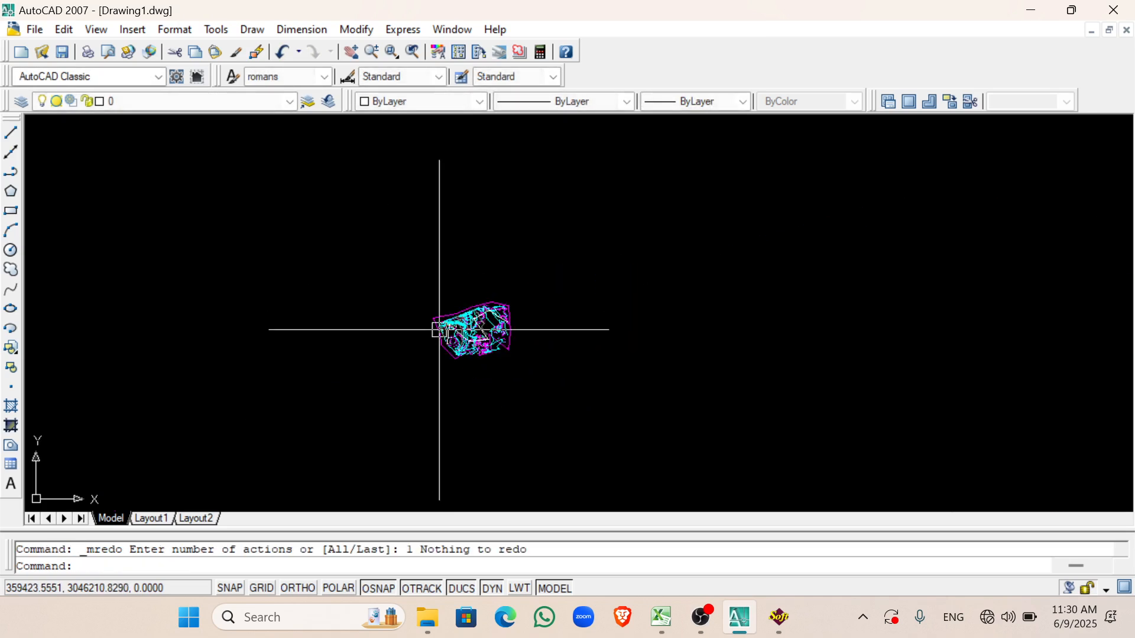
{"action": "key", "text": "Escape"}
Step: Paste the radius table just west of the terrain boundary, accepting the default OLE text size
{"action": "key", "text": "ctrl+v"}
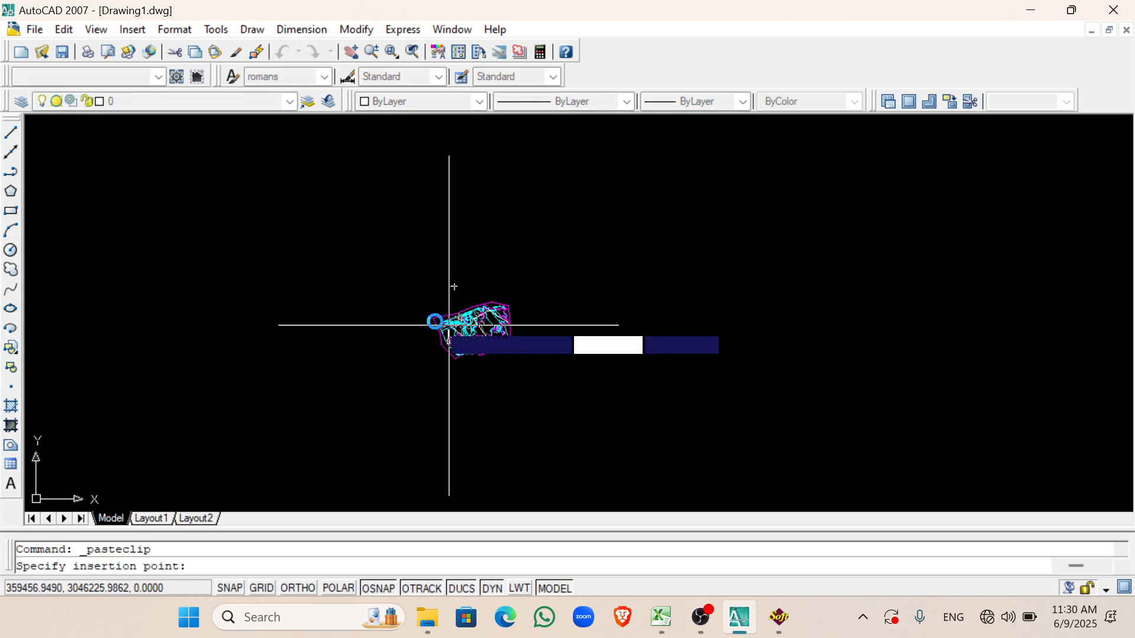
{"action": "scroll", "coordinate": [431, 329], "scroll_direction": "up", "scroll_amount": 6}
{"action": "left_click", "coordinate": [358, 316]}
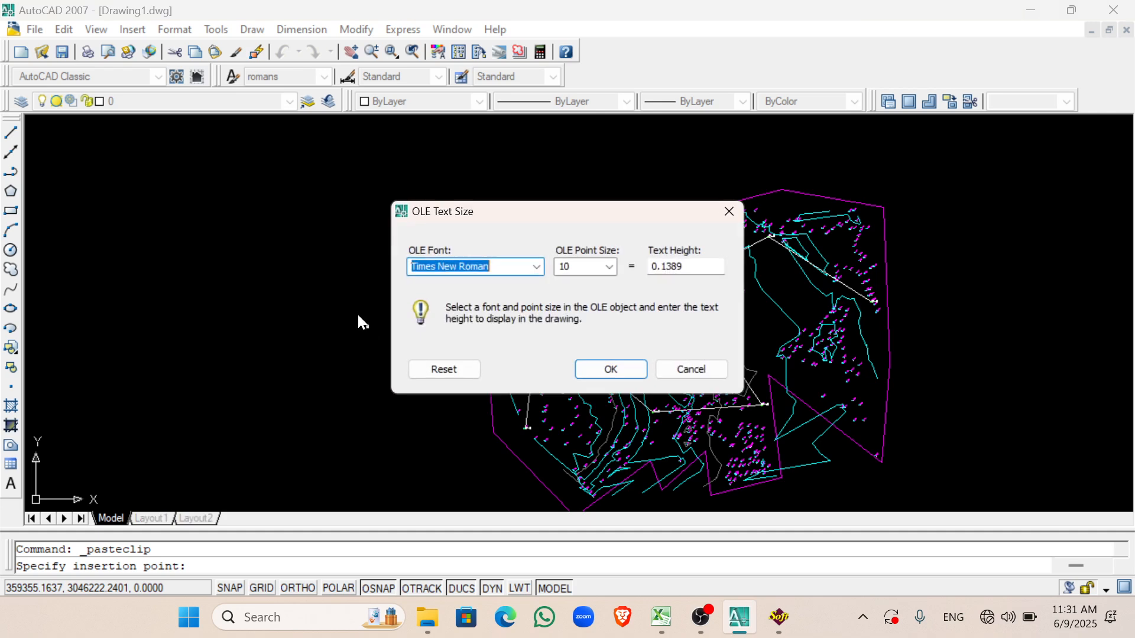
{"action": "left_click", "coordinate": [599, 366]}
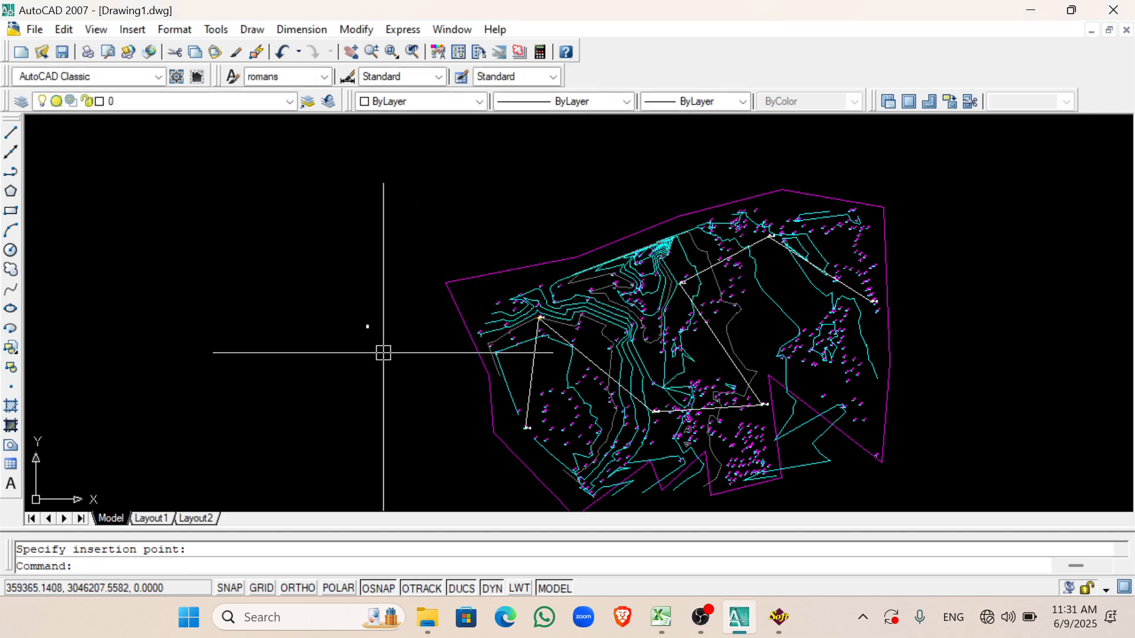
Step: Scale the pasted radius table by a factor of 20 about a base point on the table
{"action": "scroll", "coordinate": [373, 331], "scroll_direction": "up", "scroll_amount": 5}
{"action": "left_click", "coordinate": [349, 281]}
{"action": "left_click", "coordinate": [425, 383]}
{"action": "type", "text": "sc"}
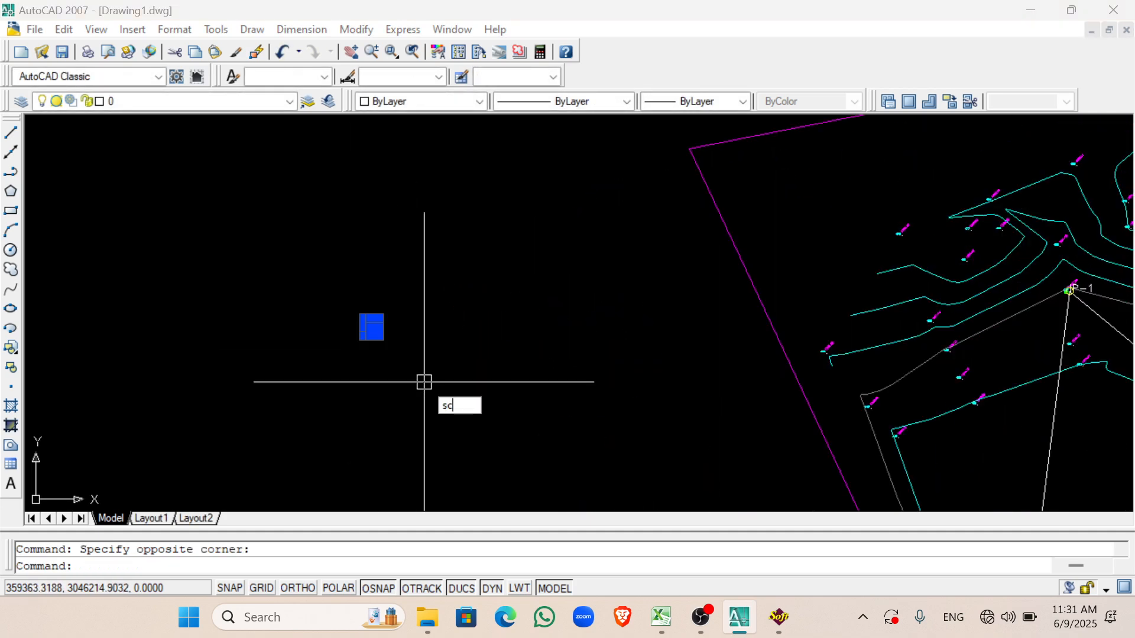
{"action": "key", "text": "Return"}
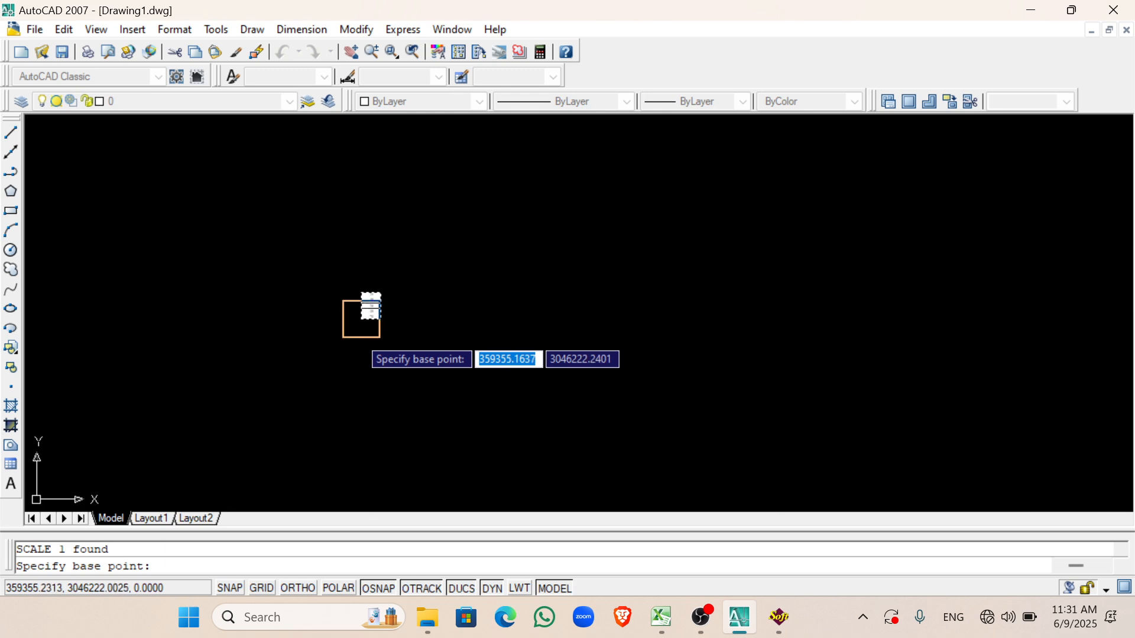
{"action": "left_click", "coordinate": [360, 324]}
{"action": "type", "text": "20"}
{"action": "key", "text": "Return"}
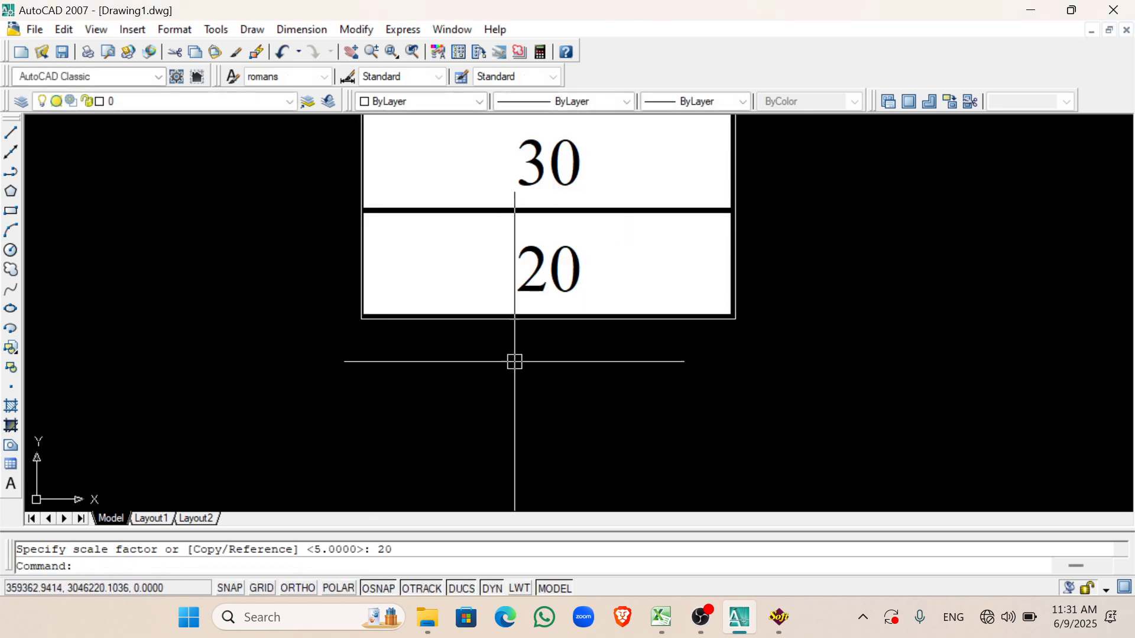
{"action": "scroll", "coordinate": [479, 343], "scroll_direction": "down", "scroll_amount": 6}
{"action": "scroll", "coordinate": [473, 321], "scroll_direction": "up", "scroll_amount": 5}
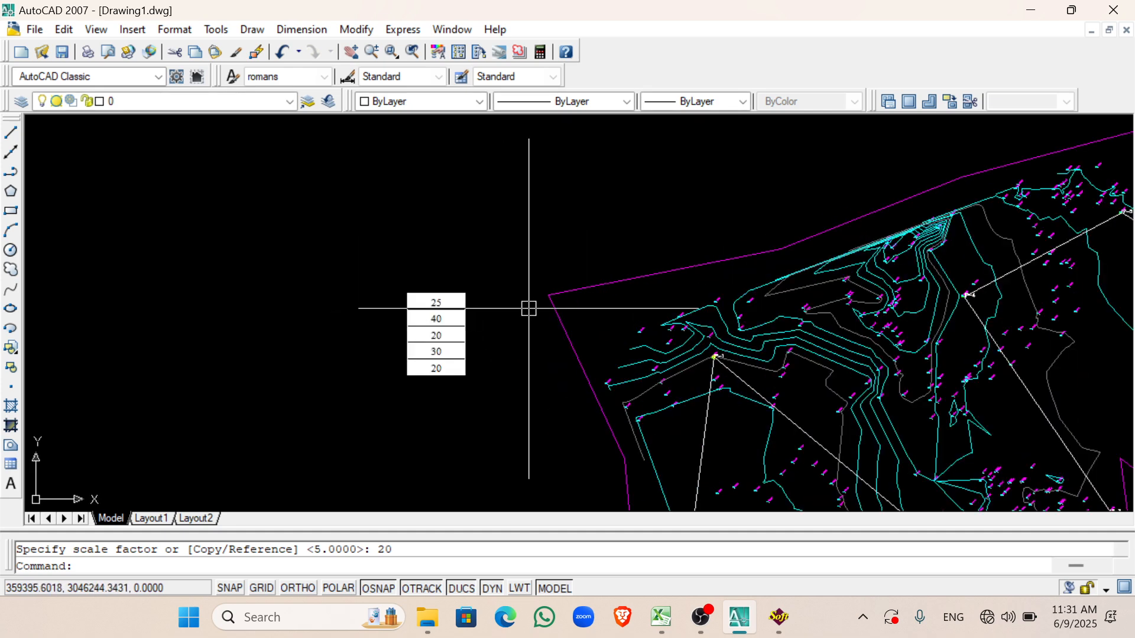
{"action": "scroll", "coordinate": [551, 325], "scroll_direction": "down", "scroll_amount": 2}
Step: Switch to SW_DTM's Interactive Alignment window and set the curve radius of IP 1 to 25
{"action": "mouse_move", "coordinate": [780, 617]}
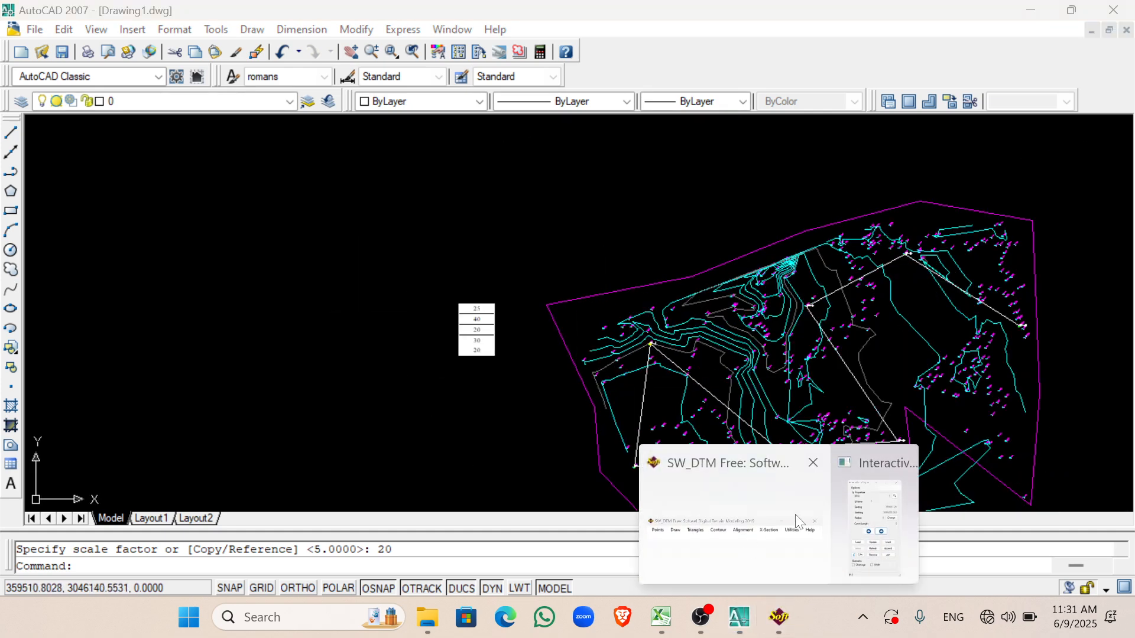
{"action": "left_click", "coordinate": [881, 520]}
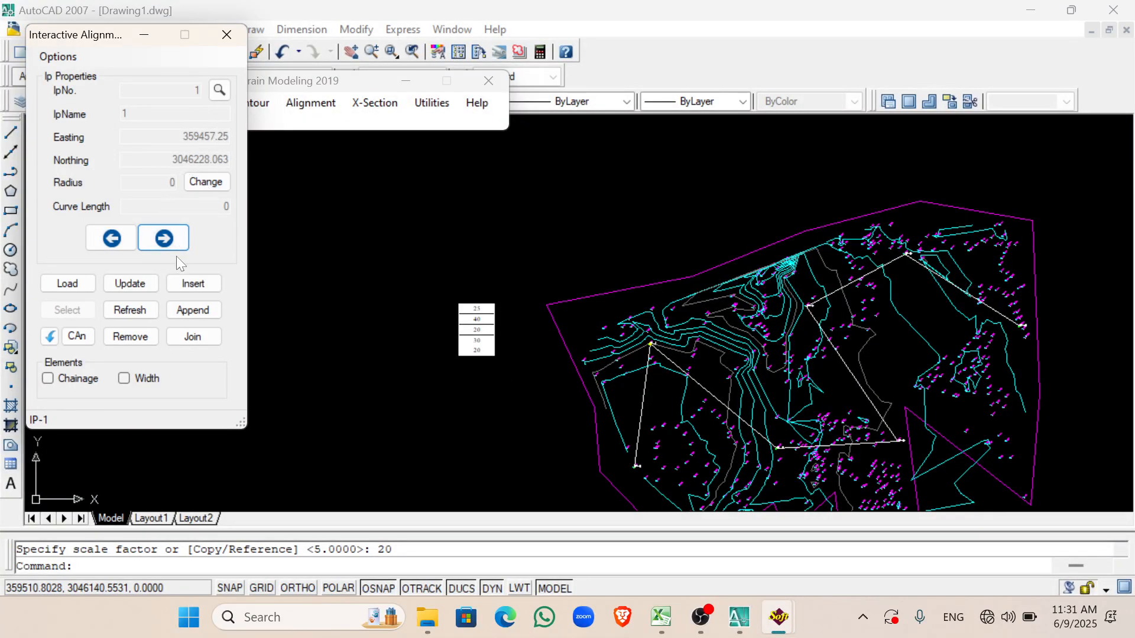
{"action": "left_click", "coordinate": [206, 183]}
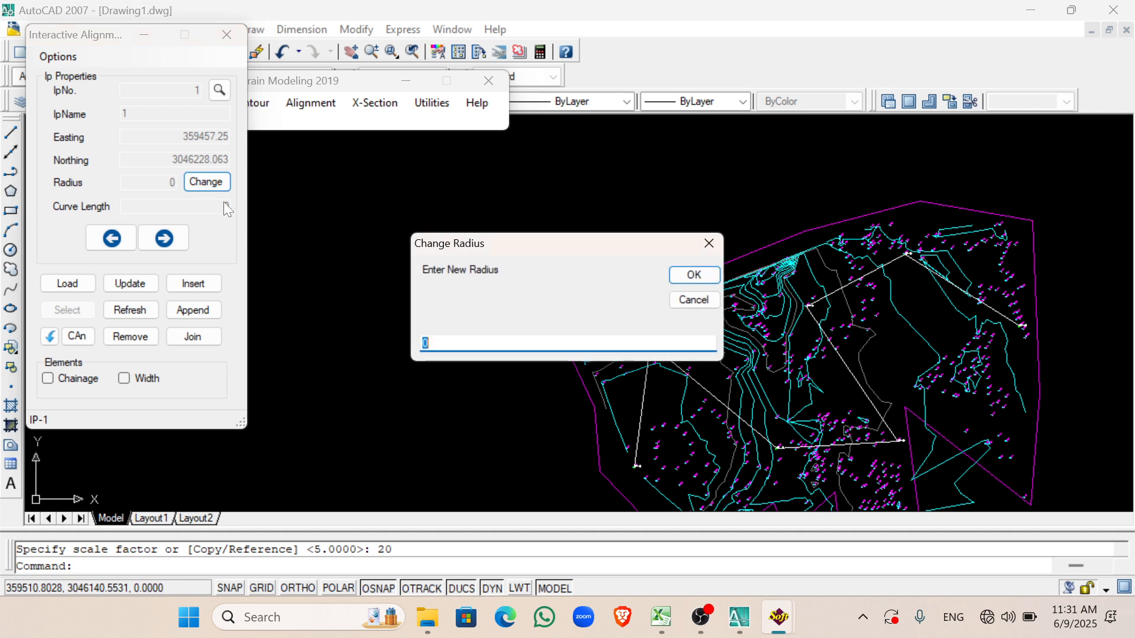
{"action": "type", "text": "25"}
{"action": "left_click", "coordinate": [701, 274]}
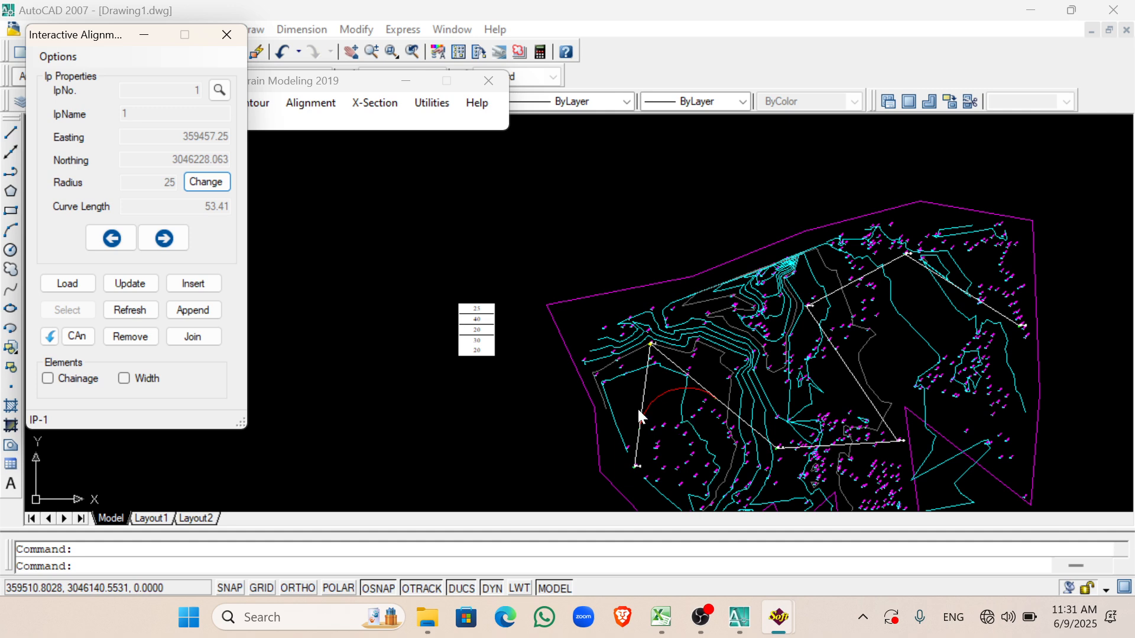
Step: Advance to IP 2 of the alignment and set its curve radius to 40
{"action": "left_click", "coordinate": [182, 236]}
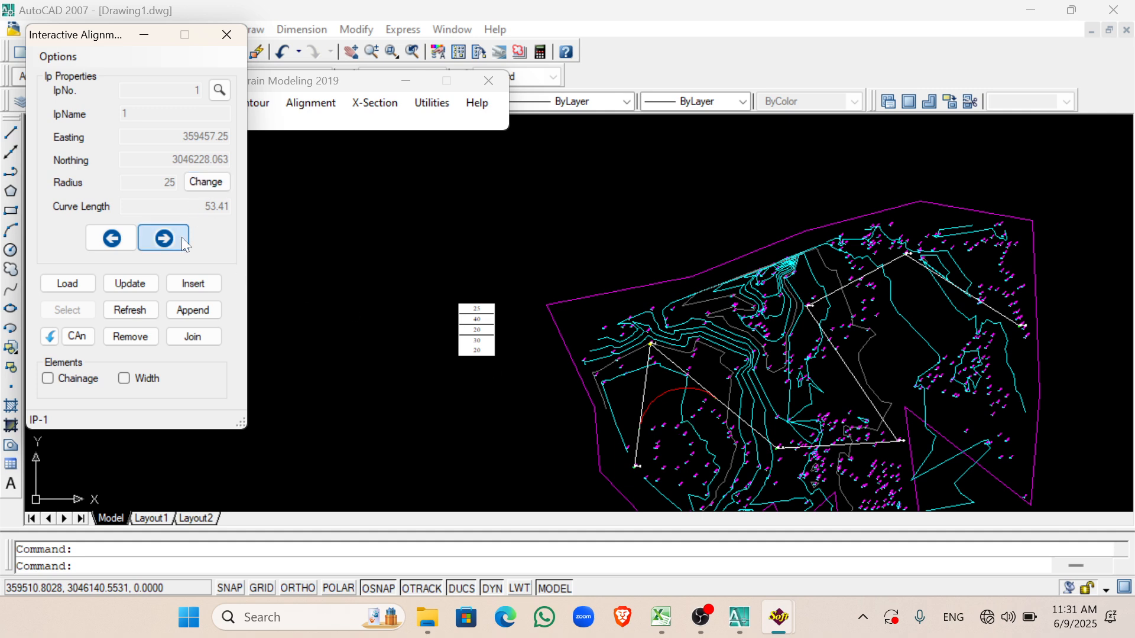
{"action": "left_click", "coordinate": [199, 180]}
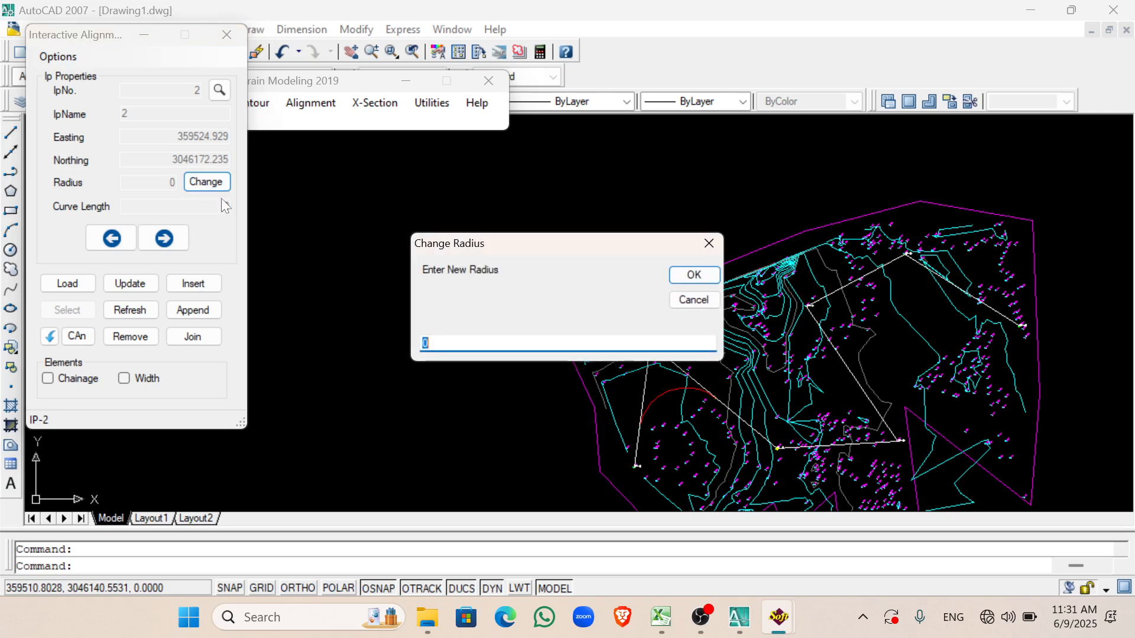
{"action": "type", "text": "40"}
{"action": "left_click", "coordinate": [694, 274]}
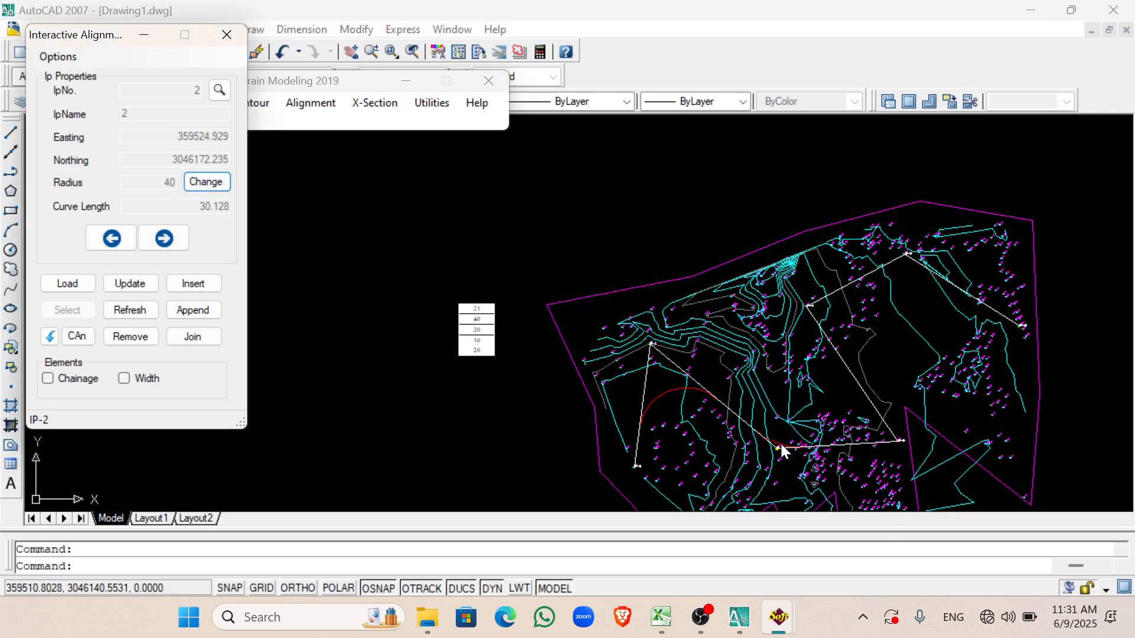
Step: Advance to IP 3 of the alignment and set its curve radius to 20
{"action": "left_click", "coordinate": [164, 239]}
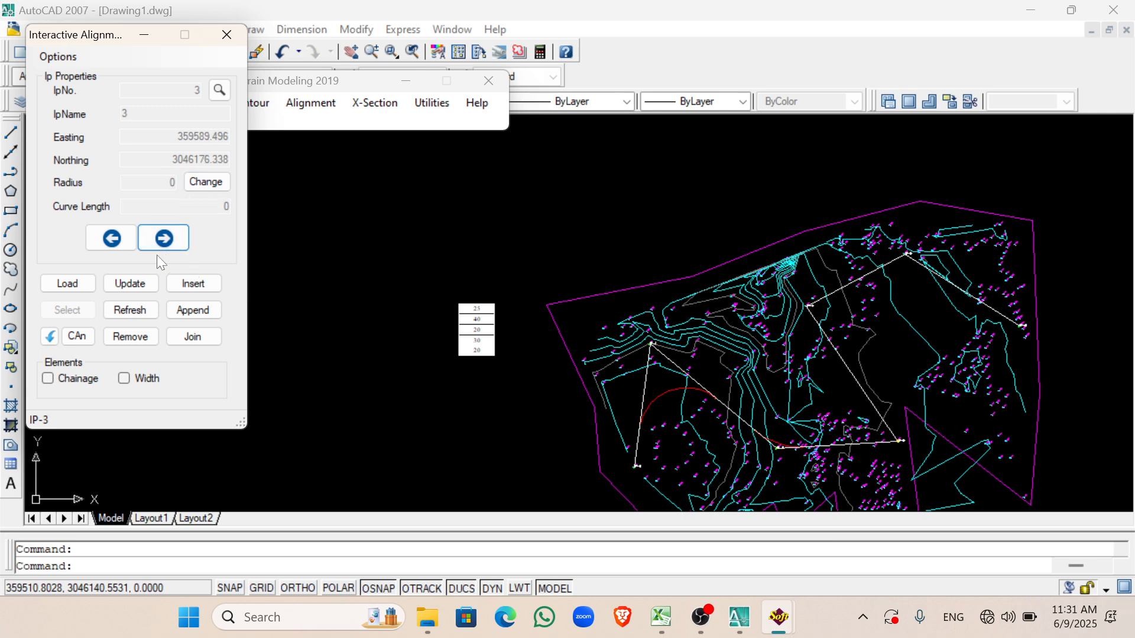
{"action": "left_click", "coordinate": [198, 179]}
{"action": "type", "text": "20"}
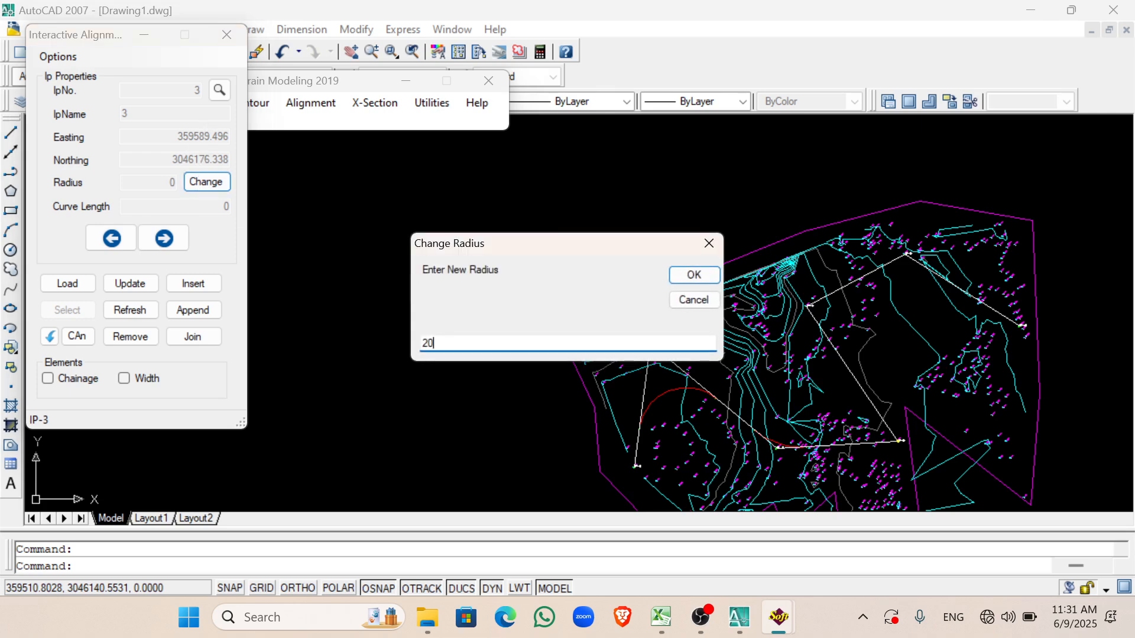
{"action": "left_click", "coordinate": [695, 275]}
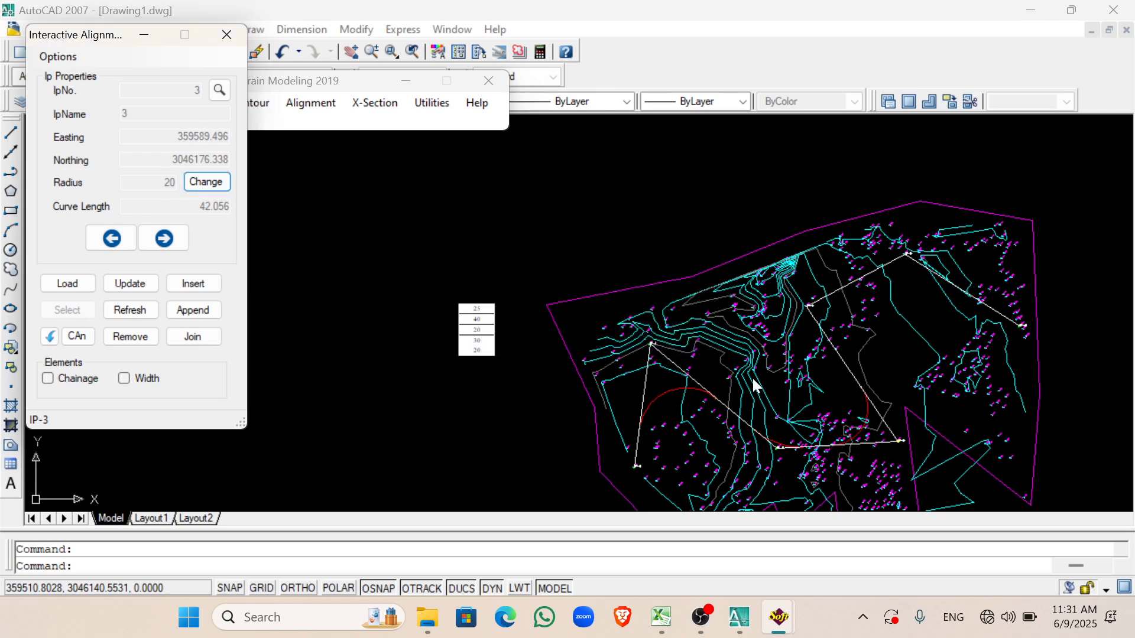
Step: Advance to IP 4 of the alignment and set its curve radius to 30
{"action": "left_click", "coordinate": [178, 242]}
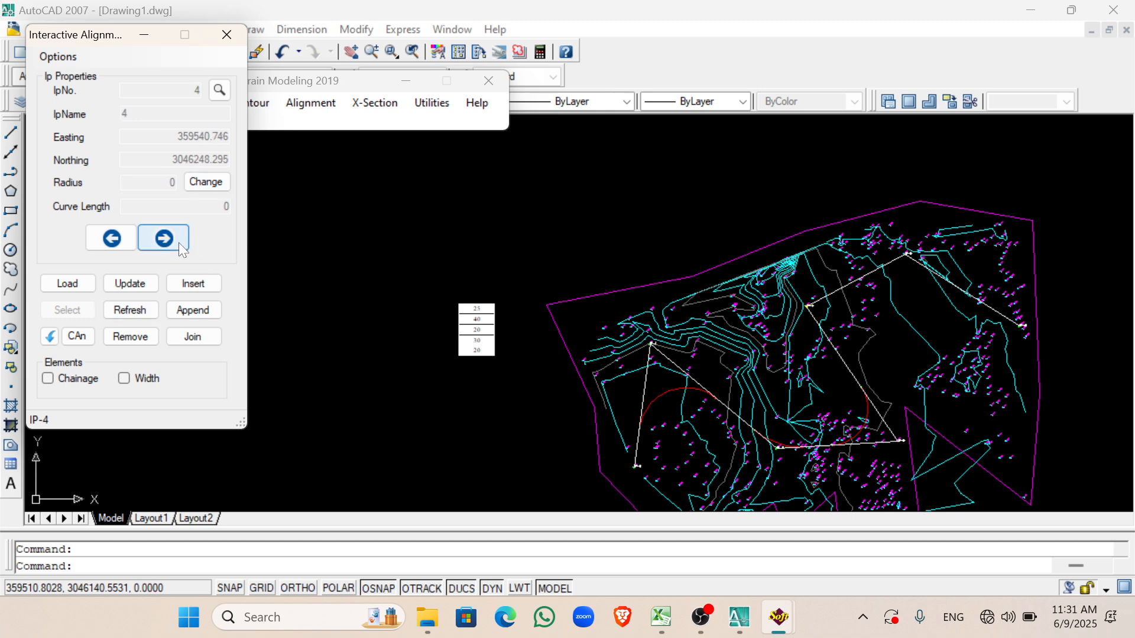
{"action": "left_click", "coordinate": [208, 182]}
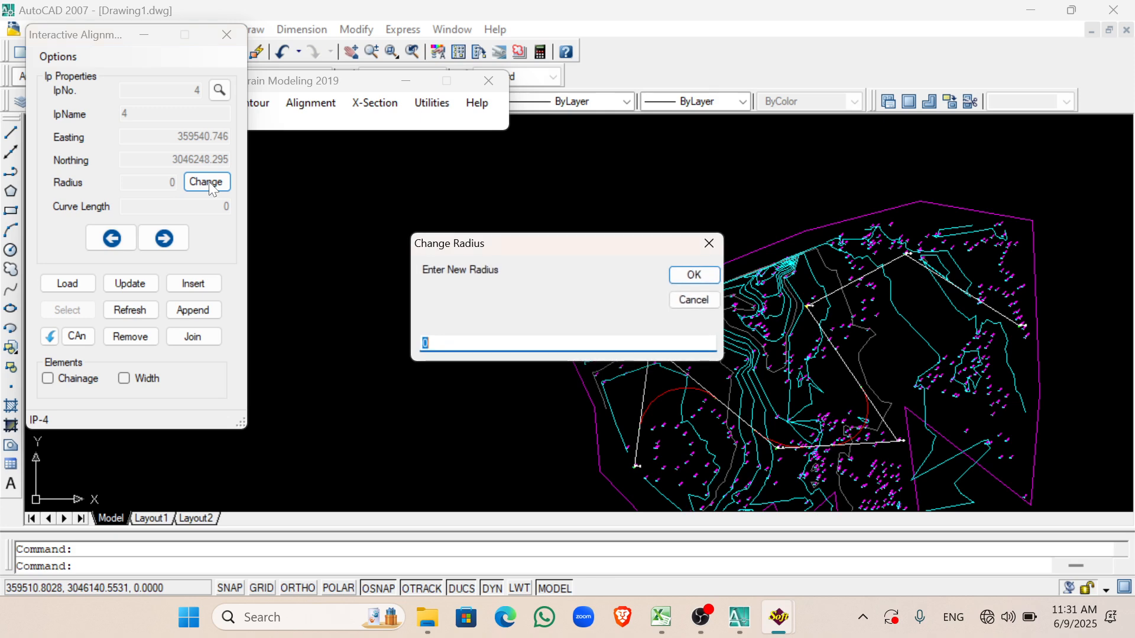
{"action": "type", "text": "30"}
{"action": "left_click", "coordinate": [693, 274]}
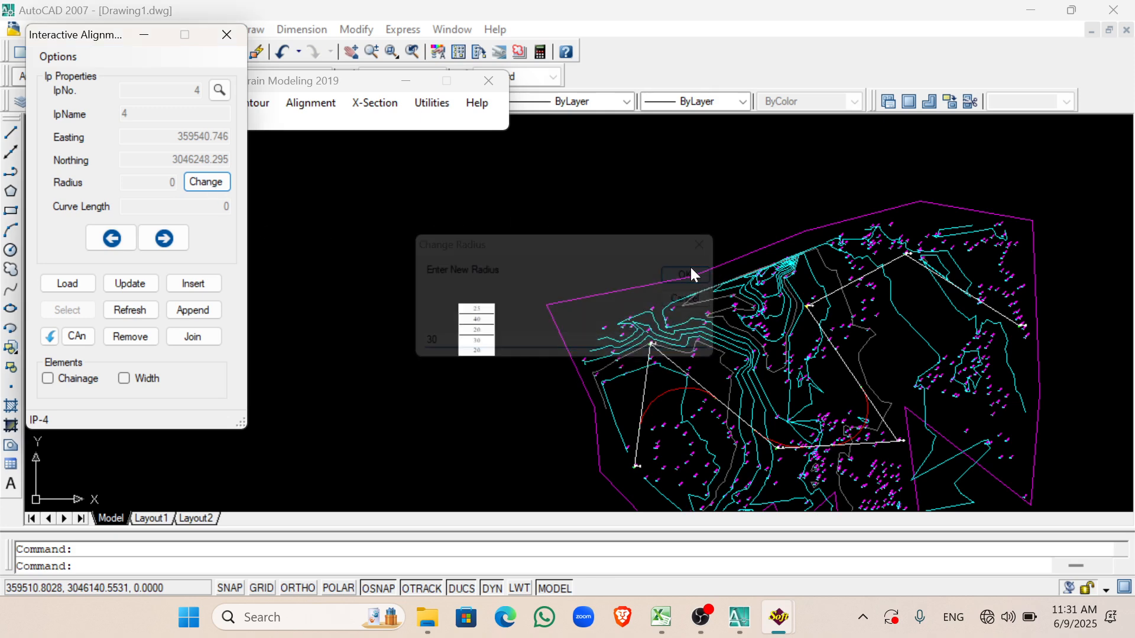
Step: Advance to IP 5 of the alignment and set its curve radius to 20
{"action": "left_click", "coordinate": [180, 246]}
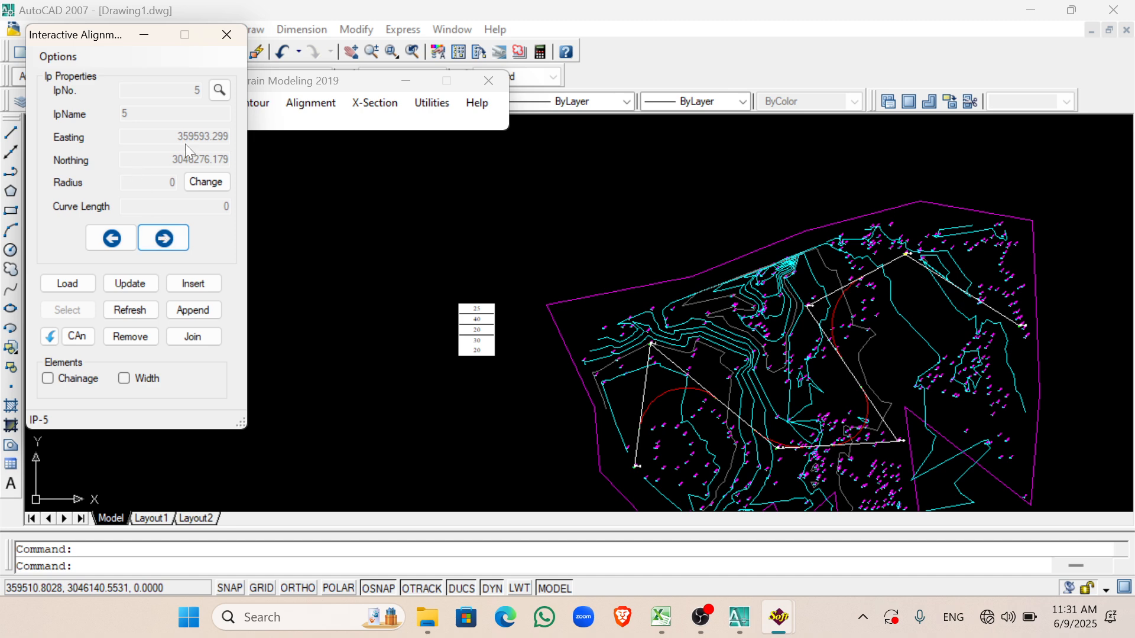
{"action": "left_click", "coordinate": [194, 190]}
{"action": "type", "text": "20"}
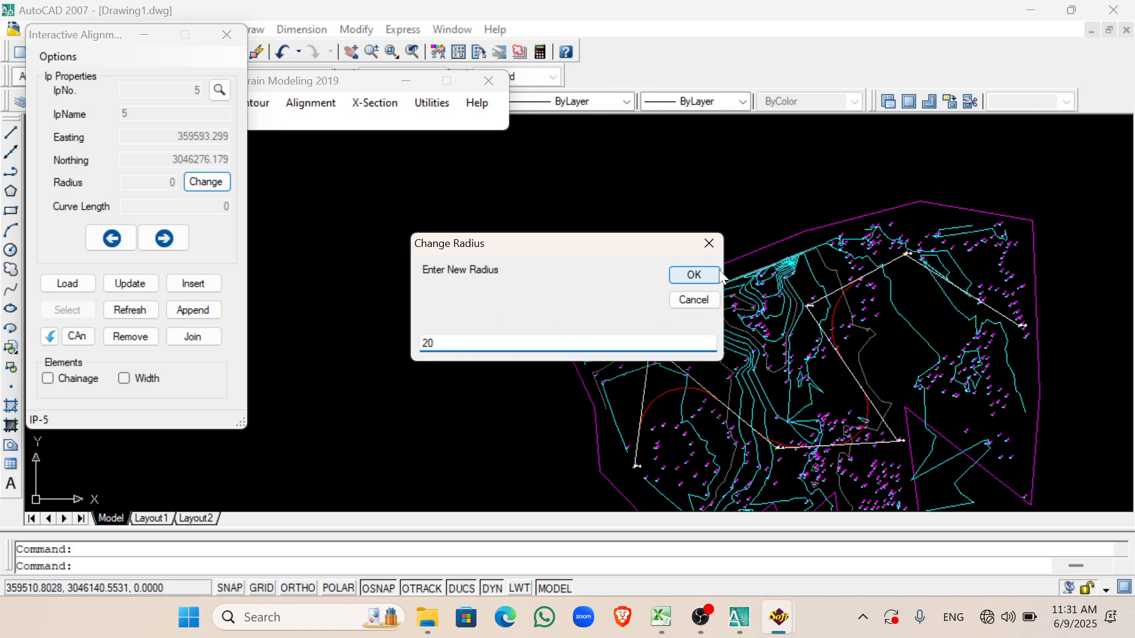
{"action": "left_click", "coordinate": [691, 274]}
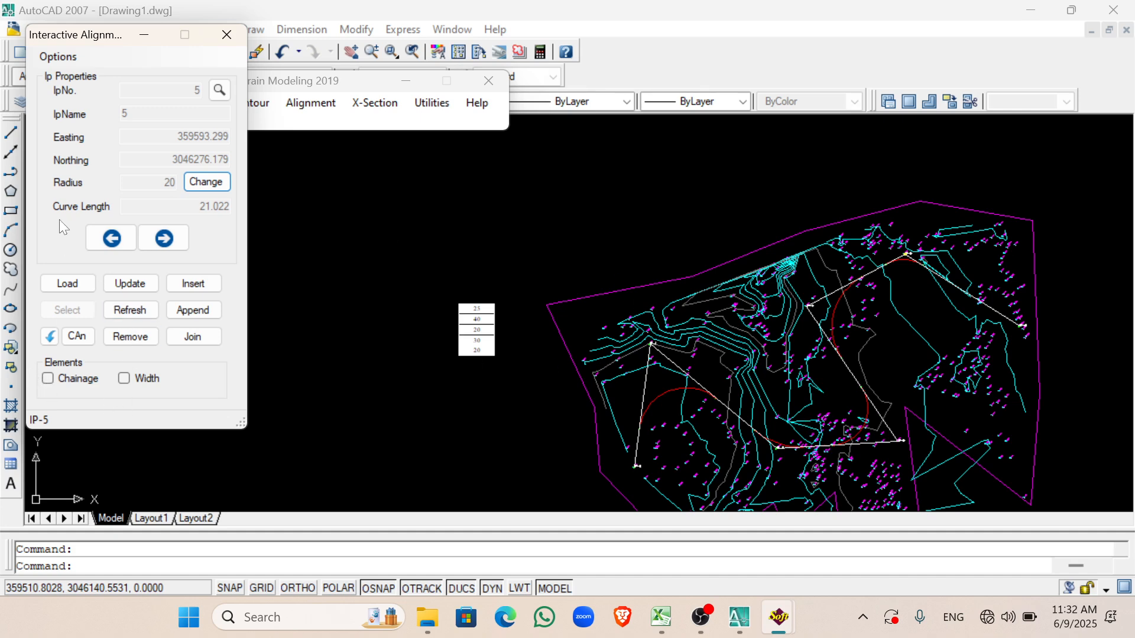
Step: Set the alignment's chainage interval to 20
{"action": "left_click", "coordinate": [45, 51]}
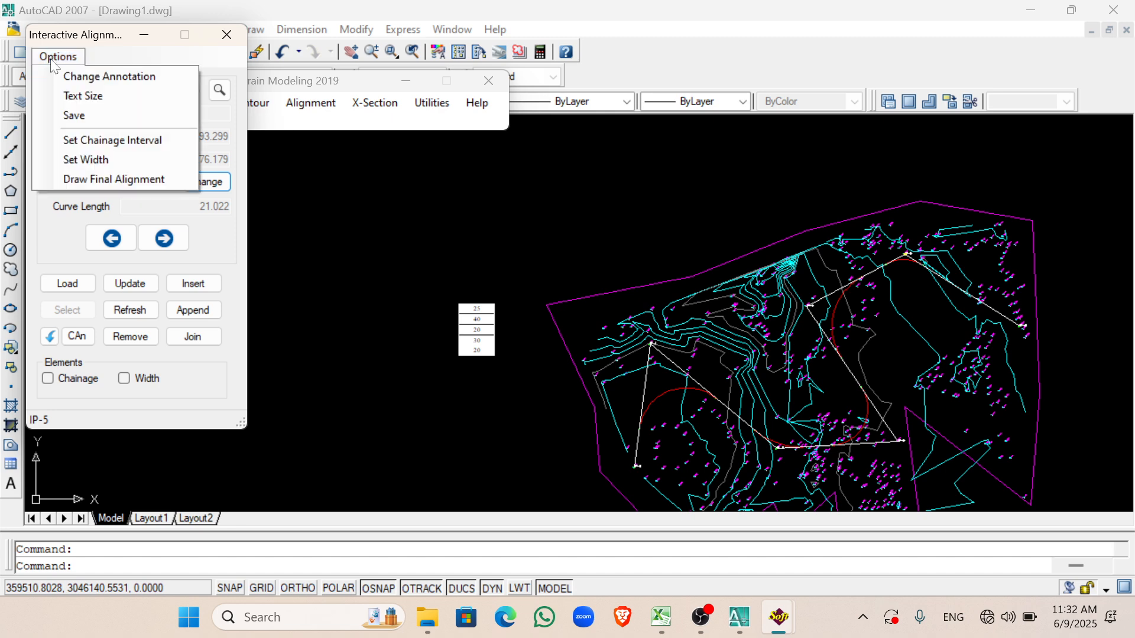
{"action": "left_click", "coordinate": [83, 140]}
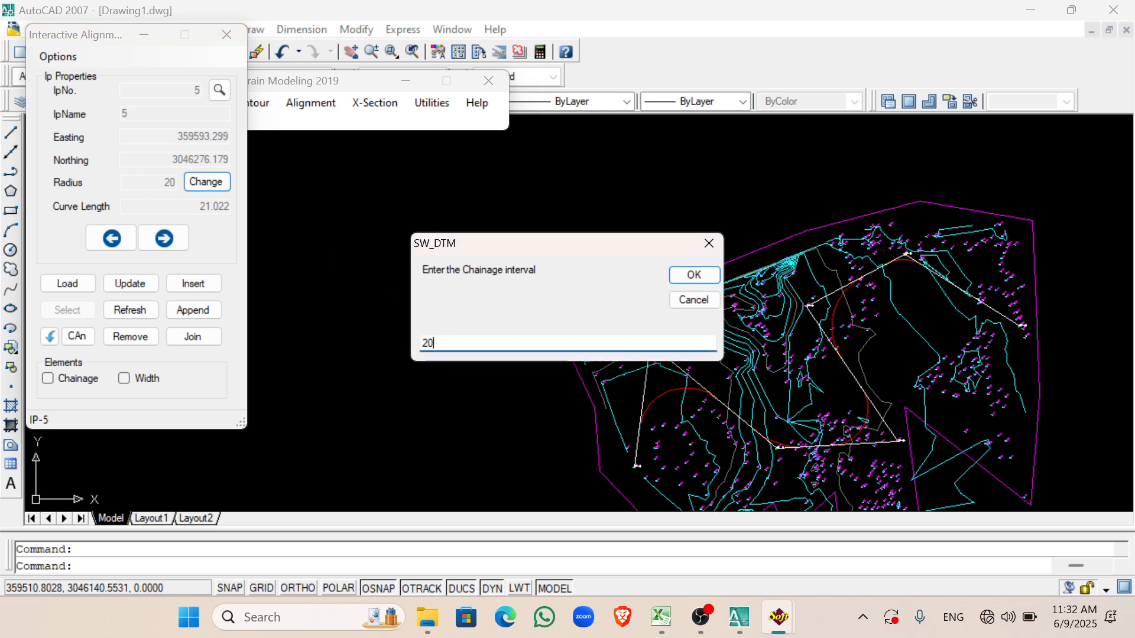
{"action": "left_click", "coordinate": [691, 274]}
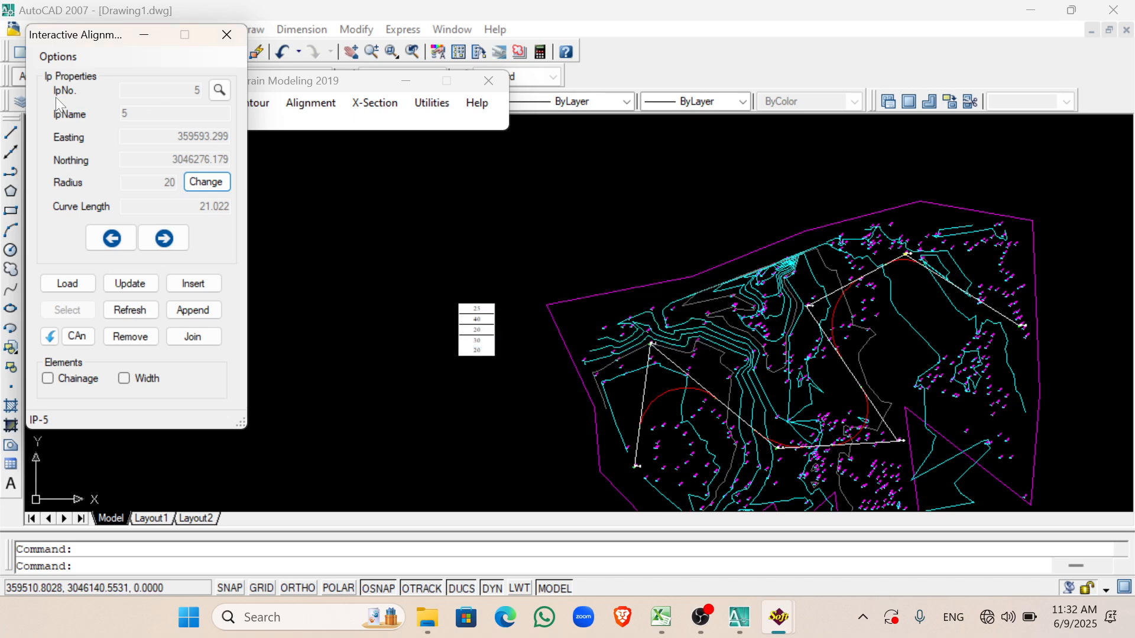
Step: Set the road width to 7, and turn on the chainage and width elements along the alignment
{"action": "left_click", "coordinate": [58, 56]}
{"action": "left_click", "coordinate": [92, 159]}
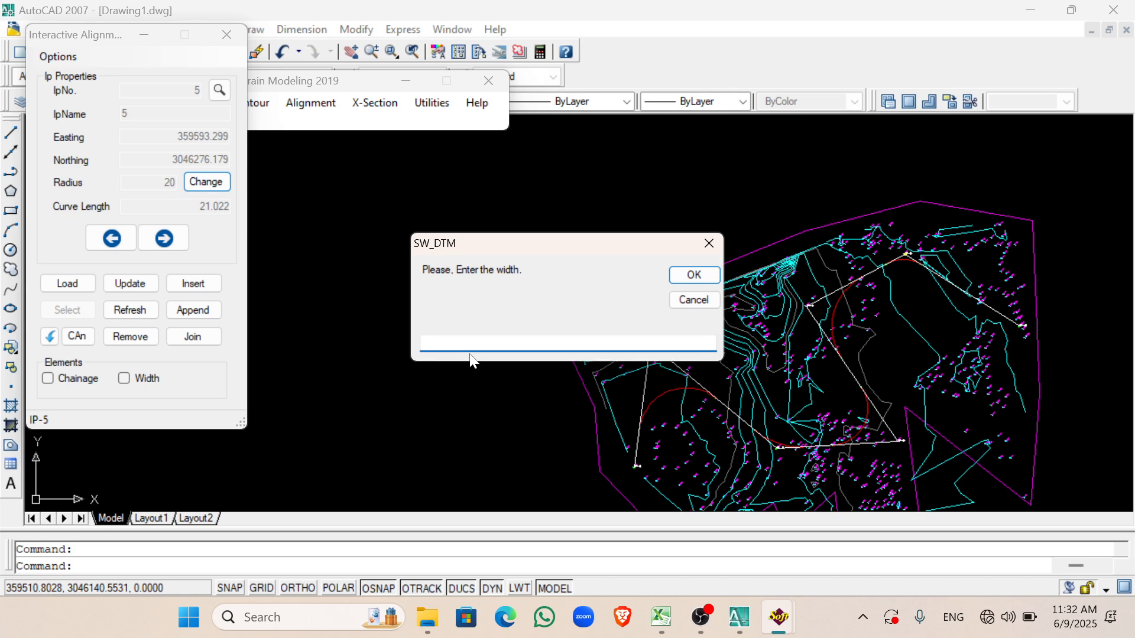
{"action": "type", "text": "7"}
{"action": "left_click", "coordinate": [688, 282]}
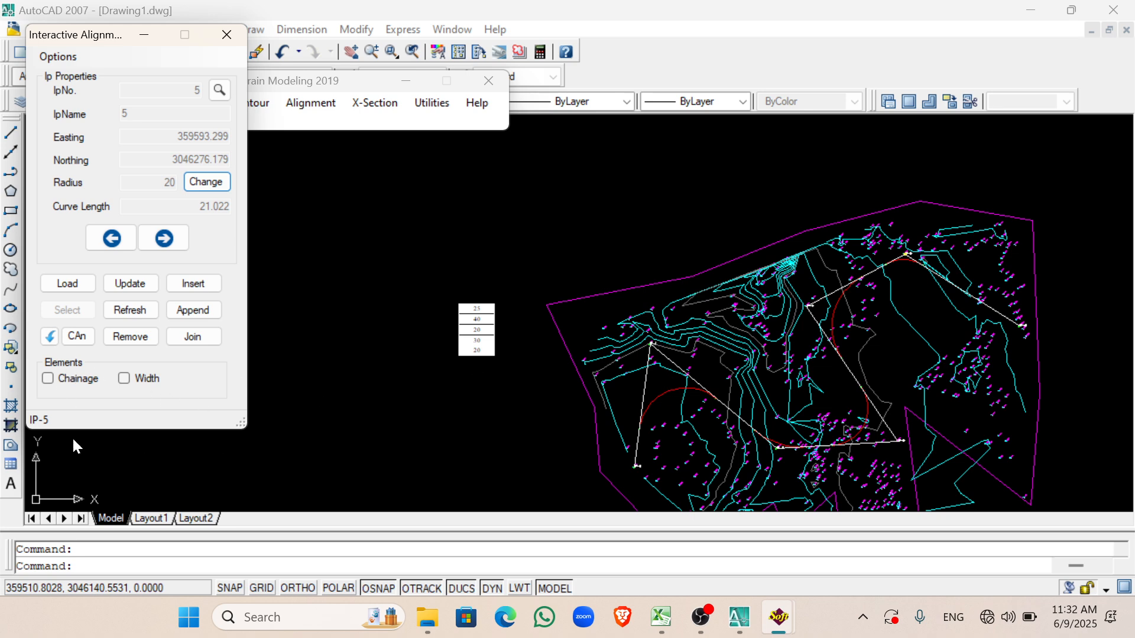
{"action": "left_click", "coordinate": [47, 379]}
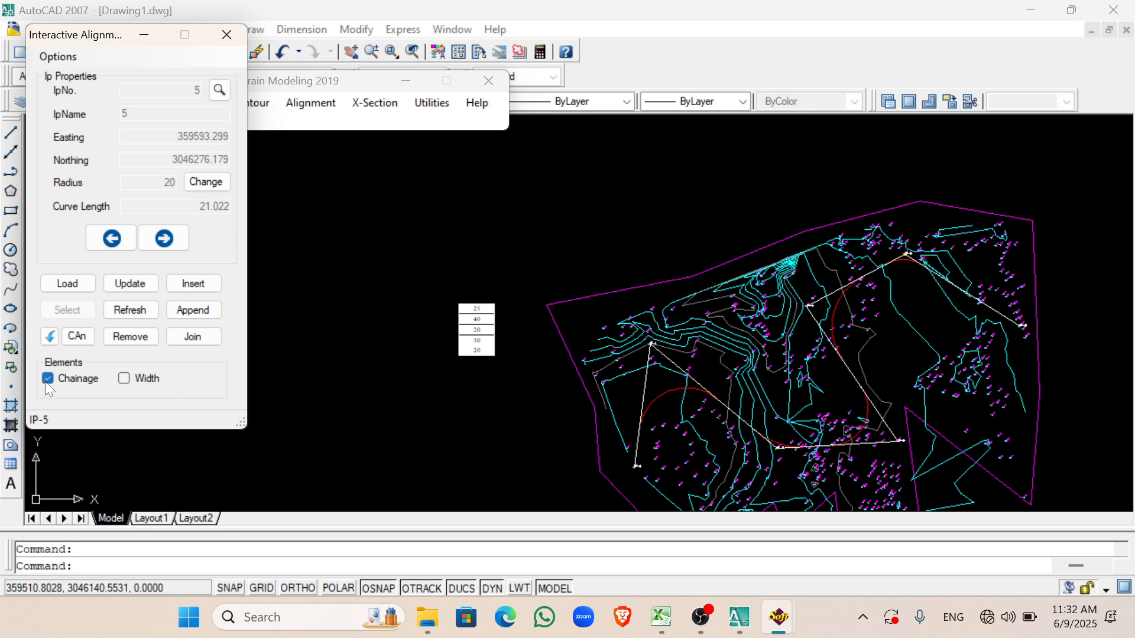
{"action": "left_click", "coordinate": [124, 378]}
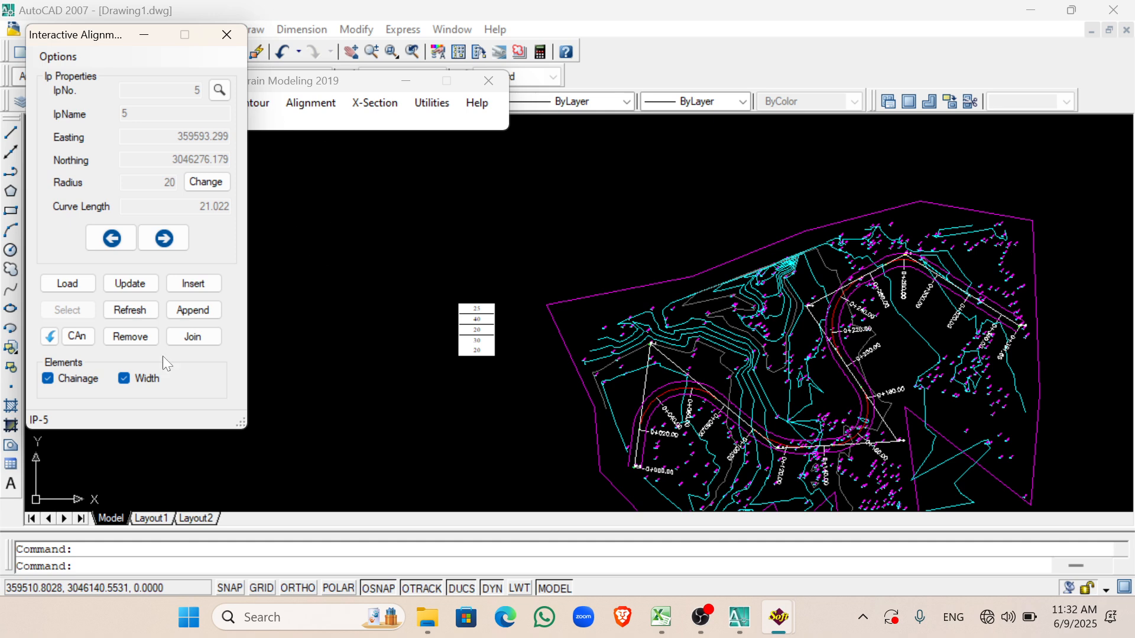
Step: Select the horizontal alignment line and examine its first curve, tangent point and chainage marks from 0+000 onwards
{"action": "left_click", "coordinate": [57, 58]}
{"action": "left_click", "coordinate": [73, 180]}
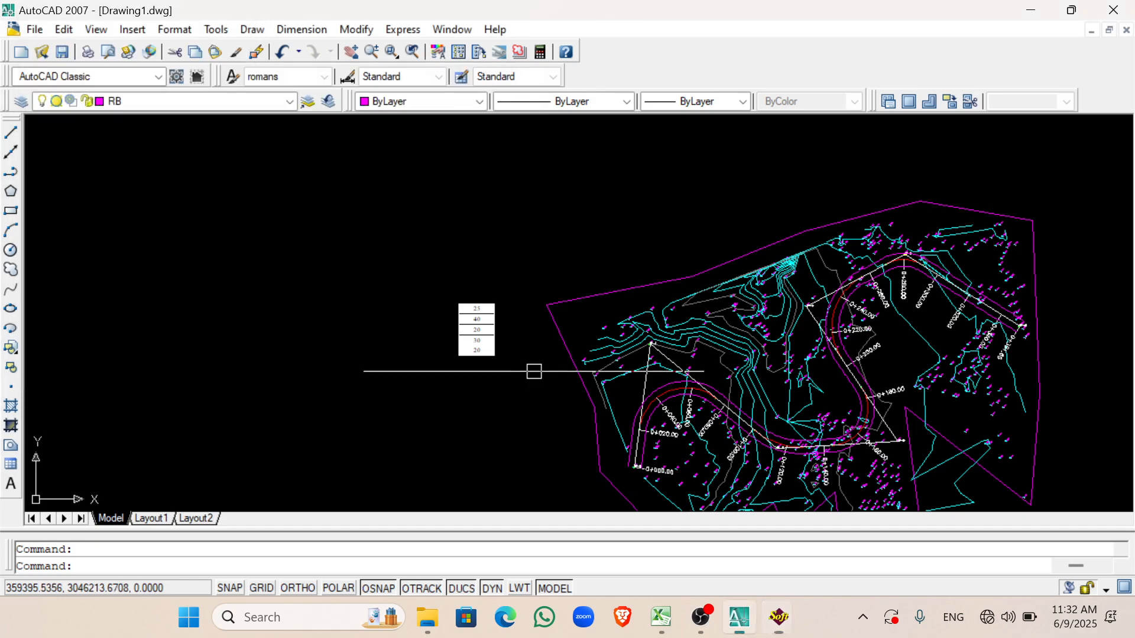
{"action": "scroll", "coordinate": [674, 432], "scroll_direction": "up", "scroll_amount": 6}
{"action": "scroll", "coordinate": [561, 456], "scroll_direction": "up", "scroll_amount": 1}
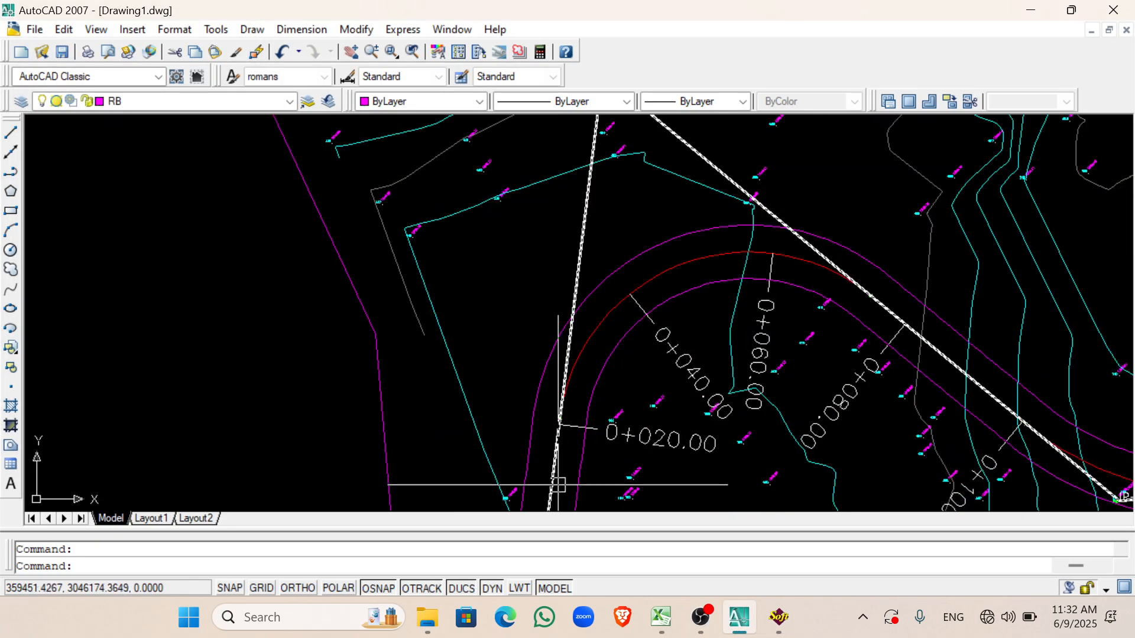
{"action": "left_click", "coordinate": [550, 472]}
{"action": "scroll", "coordinate": [520, 309], "scroll_direction": "down", "scroll_amount": 5}
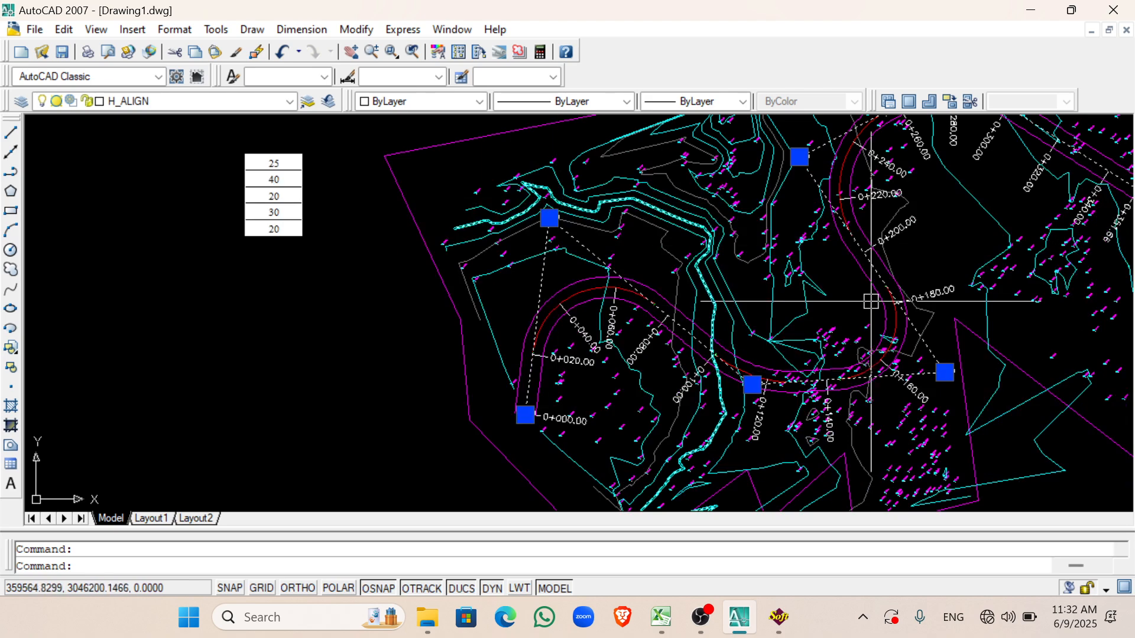
{"action": "scroll", "coordinate": [942, 337], "scroll_direction": "down", "scroll_amount": 4}
{"action": "scroll", "coordinate": [797, 348], "scroll_direction": "up", "scroll_amount": 5}
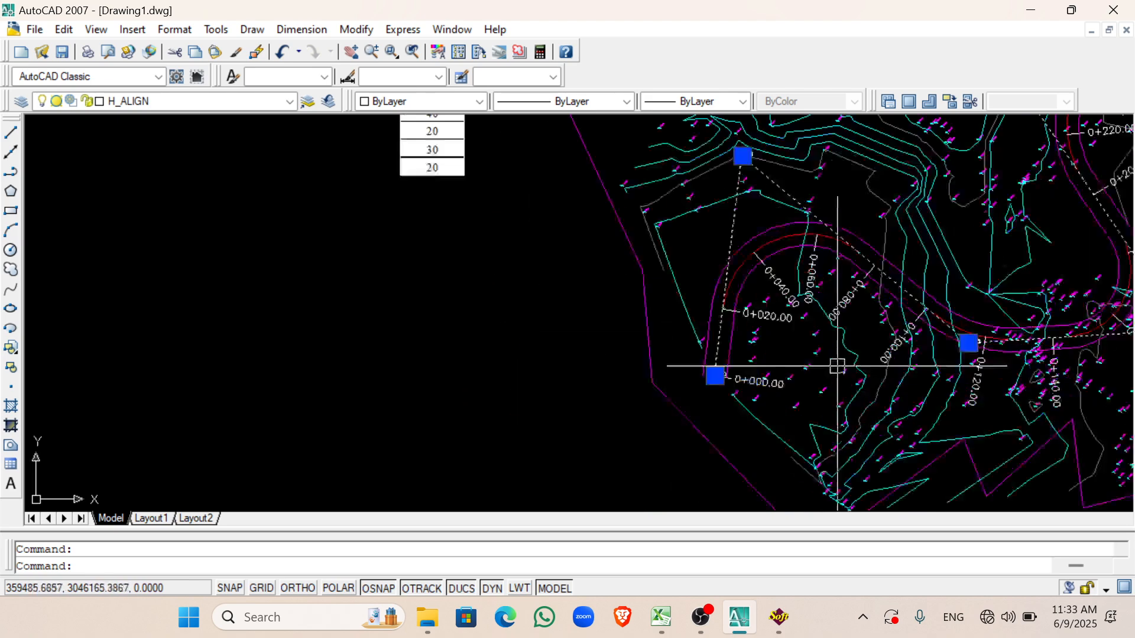
{"action": "scroll", "coordinate": [668, 339], "scroll_direction": "up", "scroll_amount": 6}
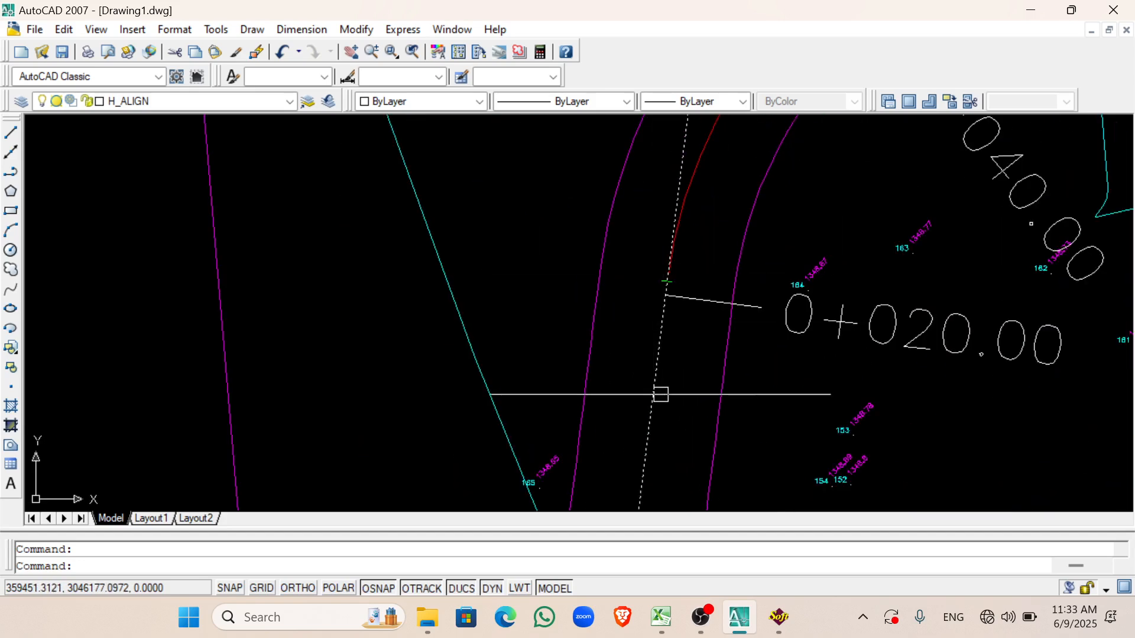
{"action": "scroll", "coordinate": [661, 395], "scroll_direction": "down", "scroll_amount": 6}
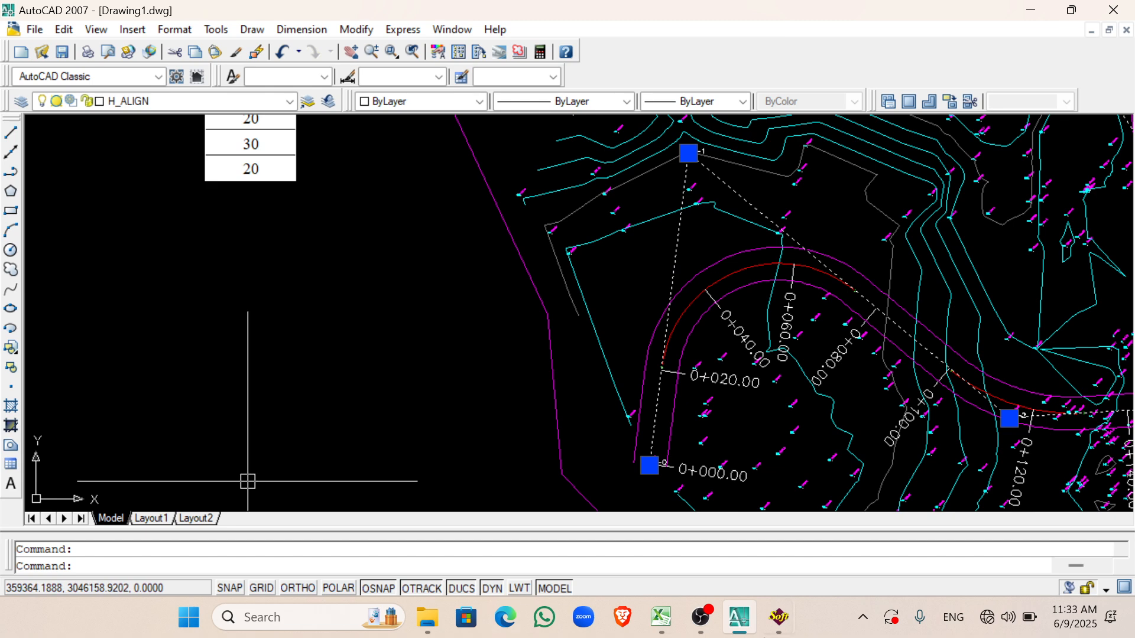
{"action": "left_click", "coordinate": [811, 569]}
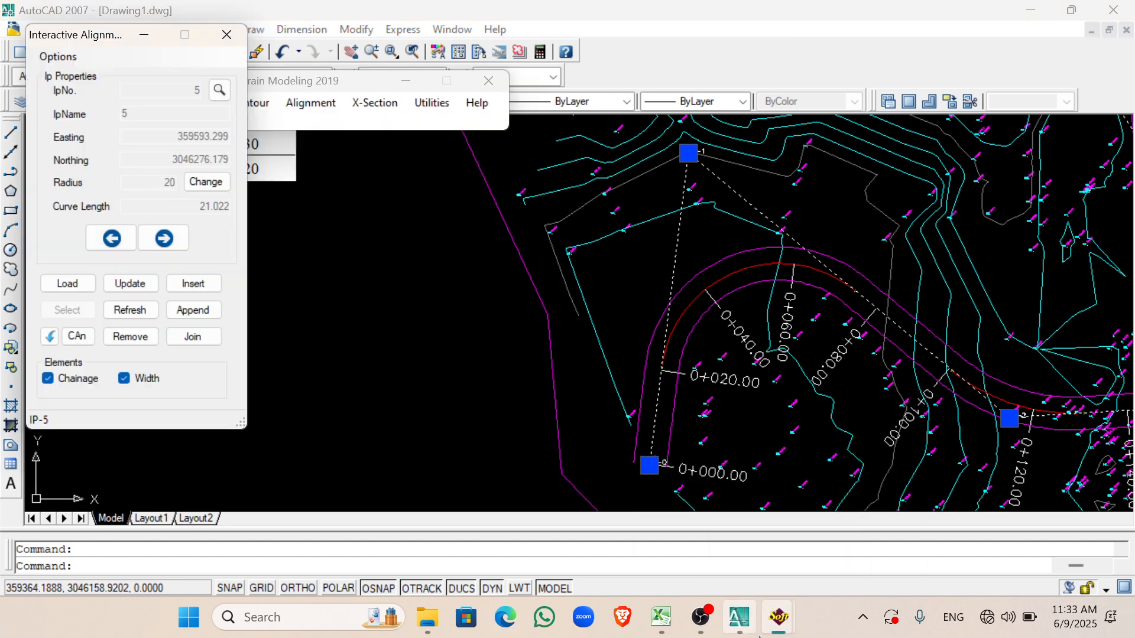
Step: Draw the final alignment and select the new road centreline to check it along its full length
{"action": "left_click", "coordinate": [58, 56]}
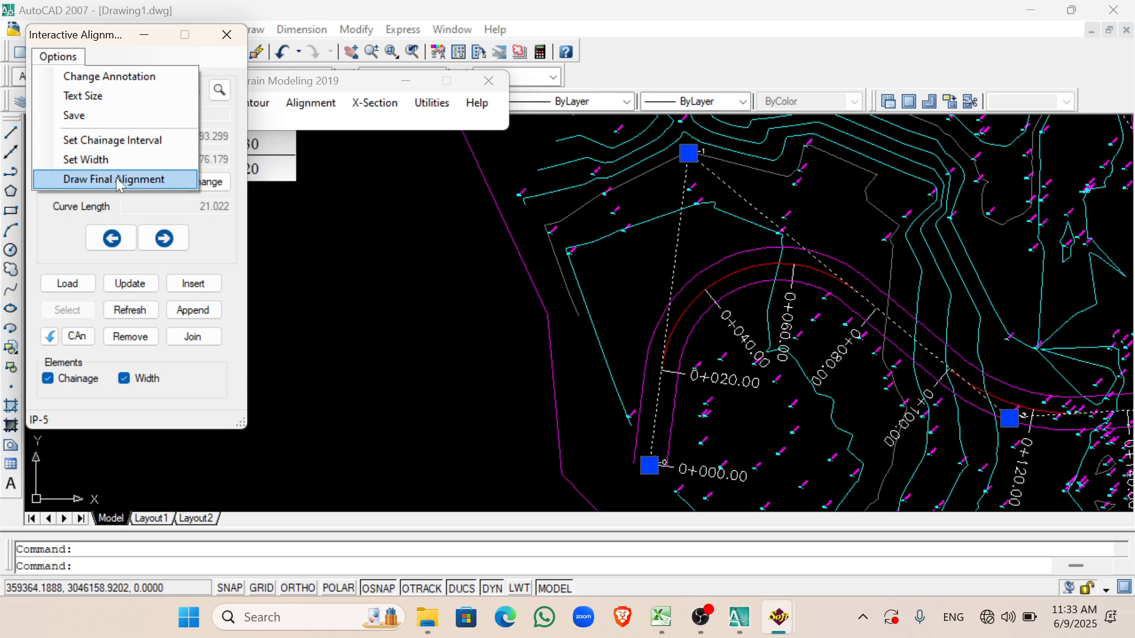
{"action": "left_click", "coordinate": [196, 200]}
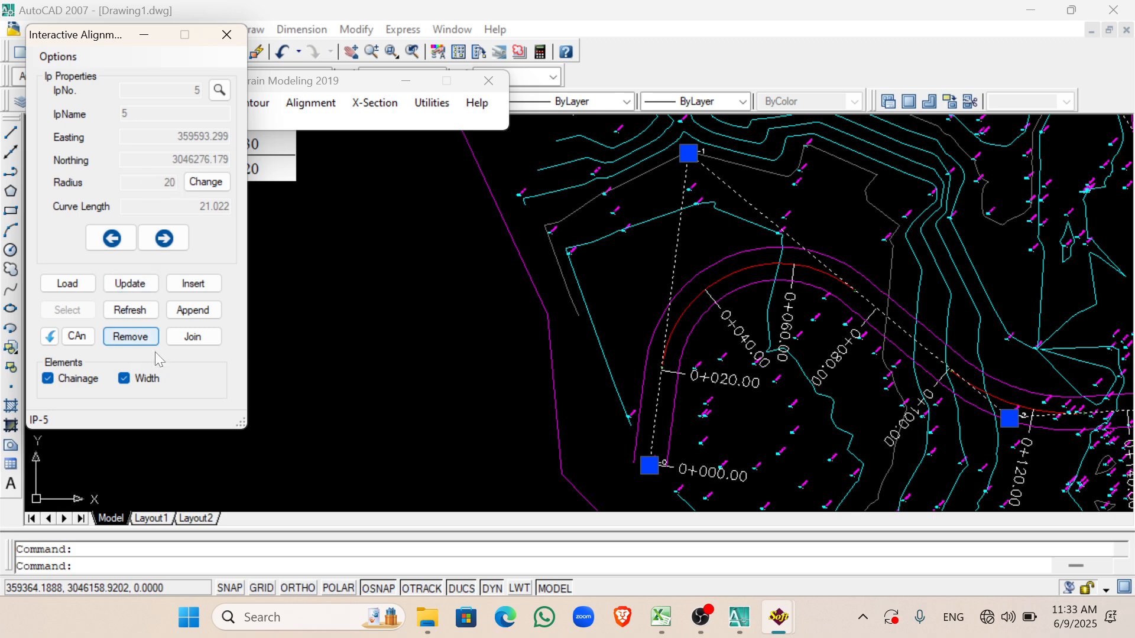
{"action": "left_click", "coordinate": [58, 56]}
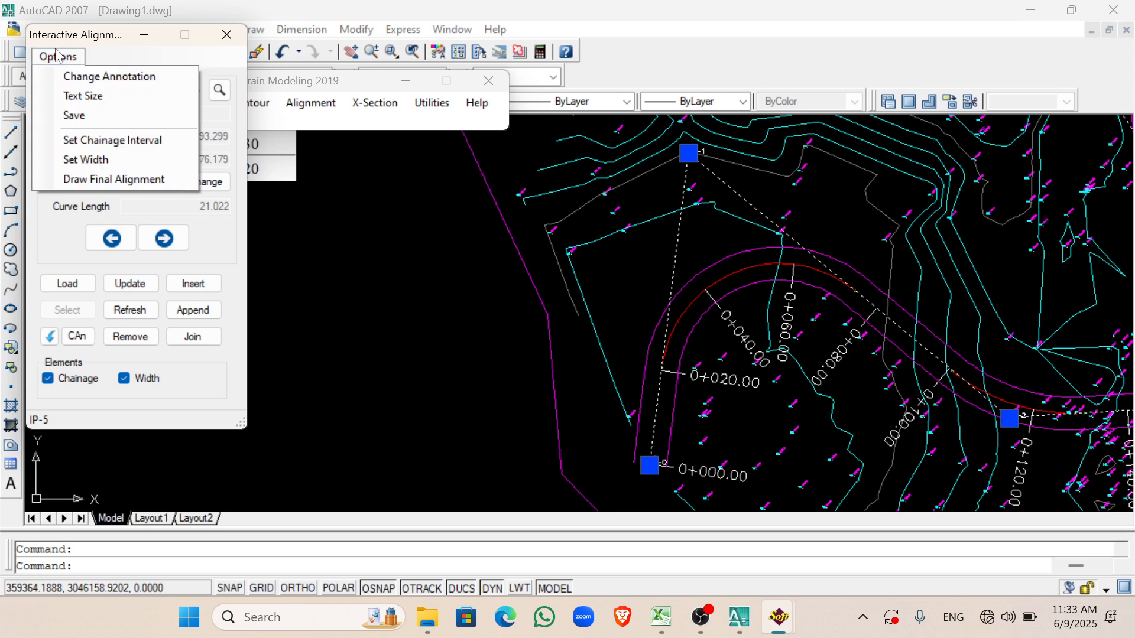
{"action": "left_click", "coordinate": [91, 181]}
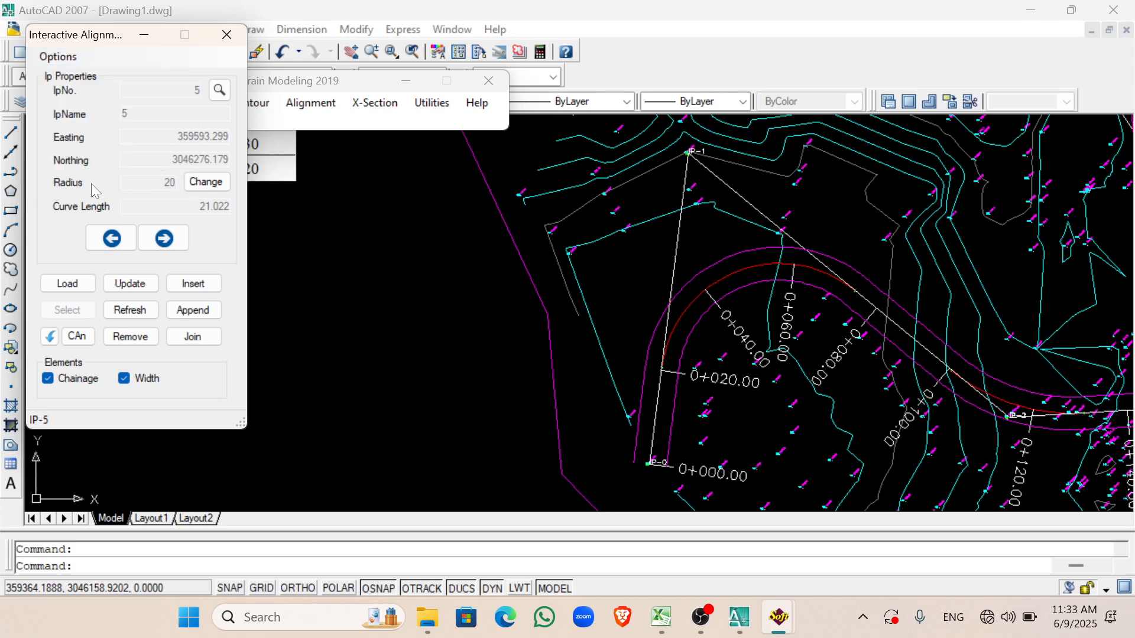
{"action": "scroll", "coordinate": [615, 271], "scroll_direction": "down", "scroll_amount": 3}
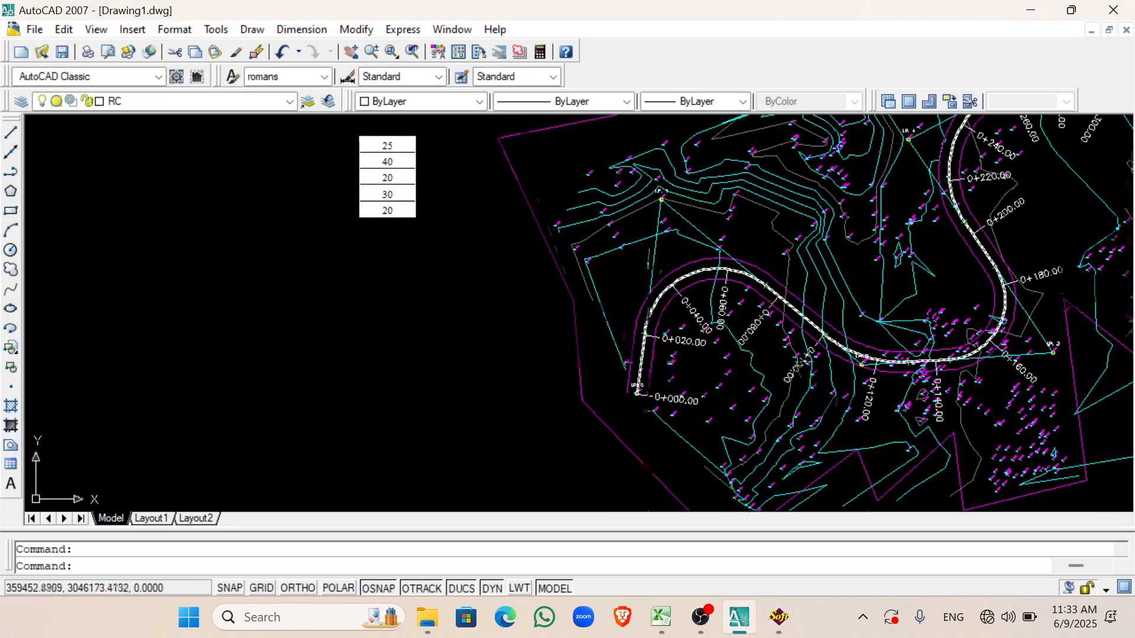
{"action": "scroll", "coordinate": [627, 384], "scroll_direction": "up", "scroll_amount": 3}
{"action": "left_click", "coordinate": [634, 360]}
{"action": "scroll", "coordinate": [426, 301], "scroll_direction": "down", "scroll_amount": 4}
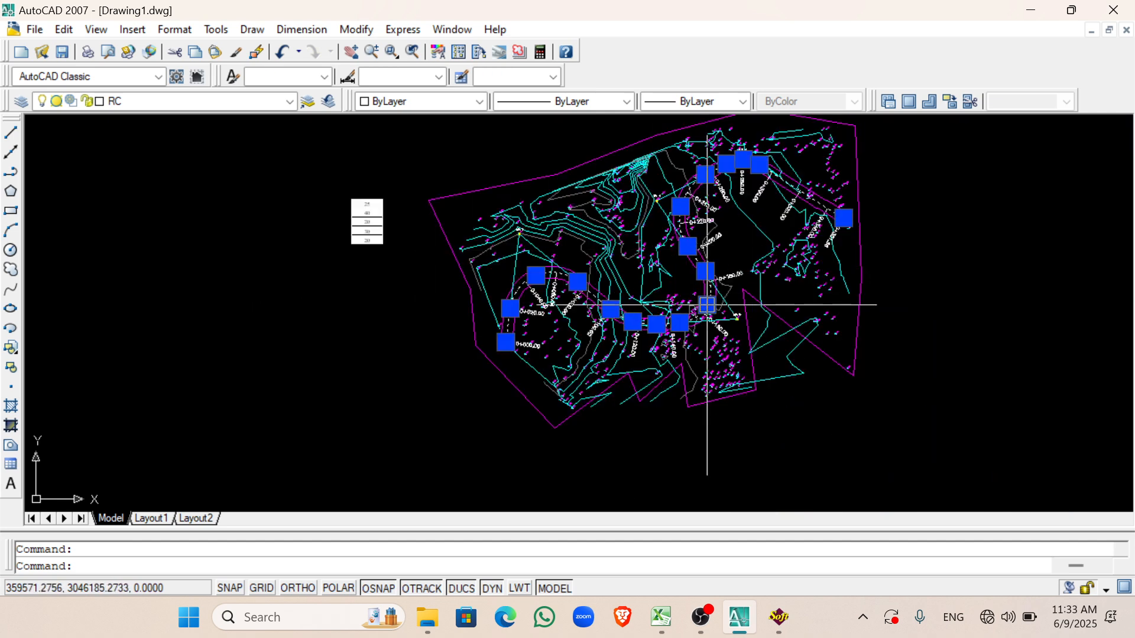
{"action": "scroll", "coordinate": [693, 194], "scroll_direction": "up", "scroll_amount": 2}
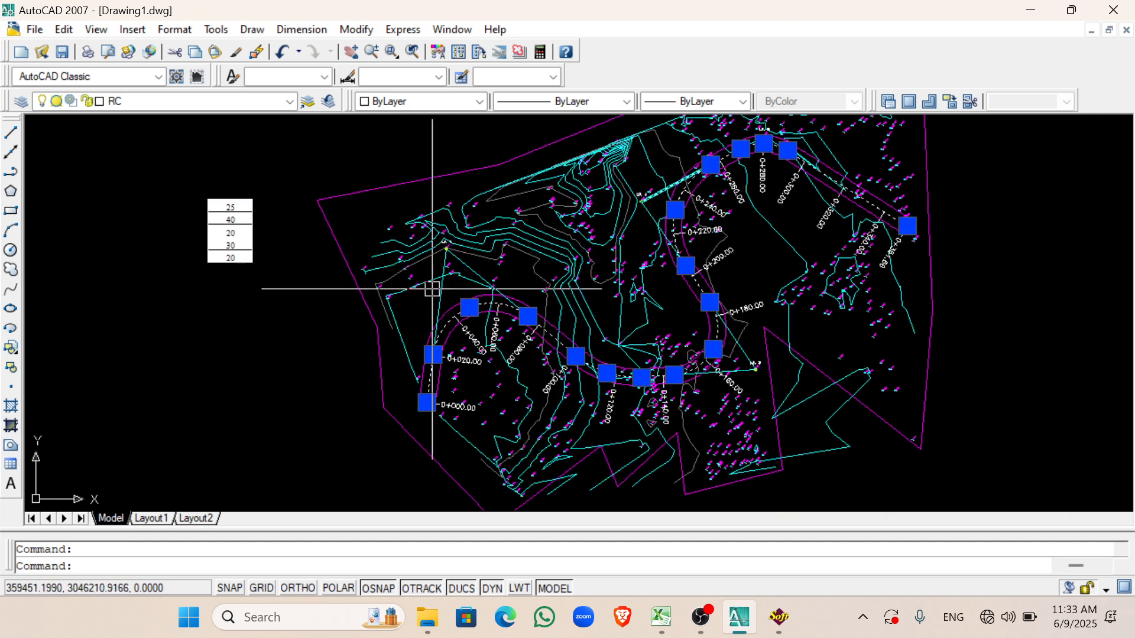
Step: Close the interactive alignment tool and delete the curve radius table from the drawing
{"action": "mouse_move", "coordinate": [779, 617]}
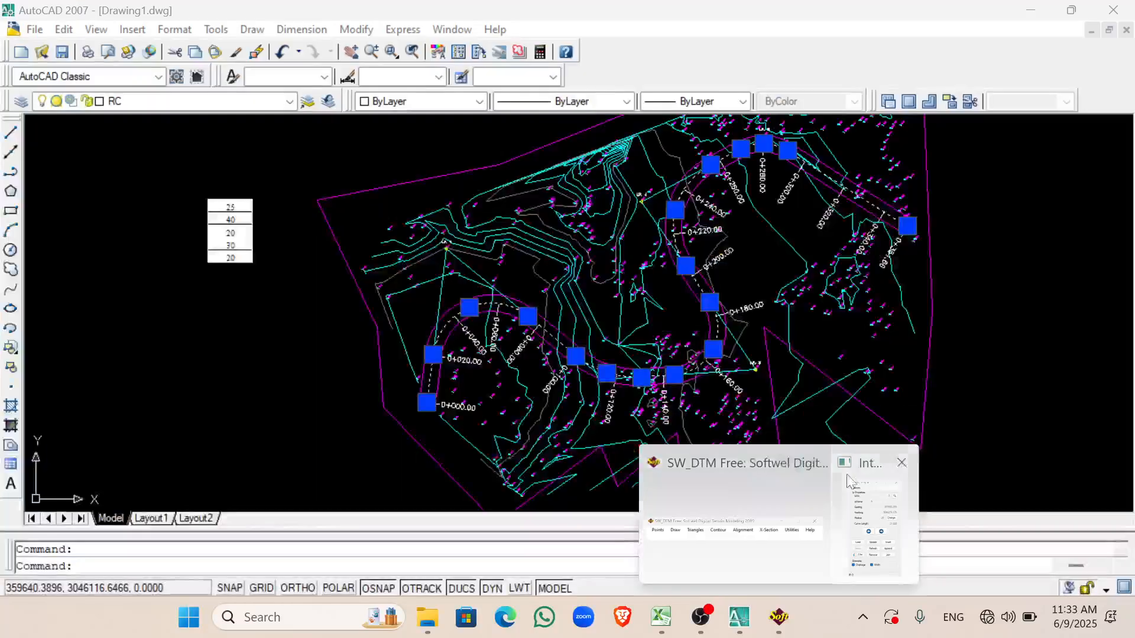
{"action": "left_click", "coordinate": [850, 482]}
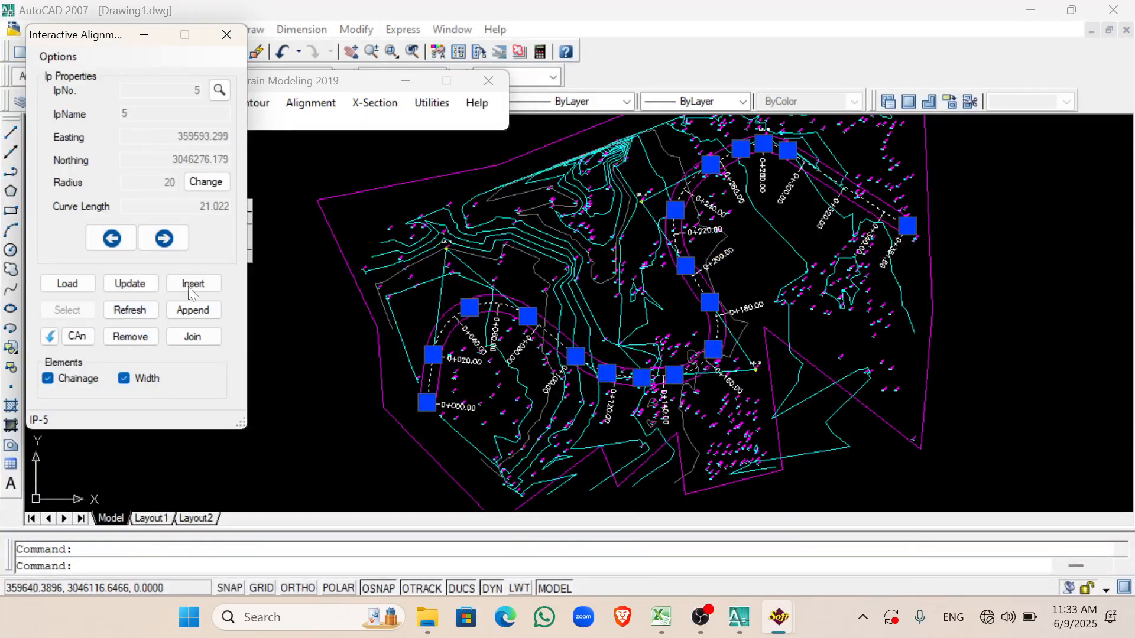
{"action": "left_click", "coordinate": [223, 35]}
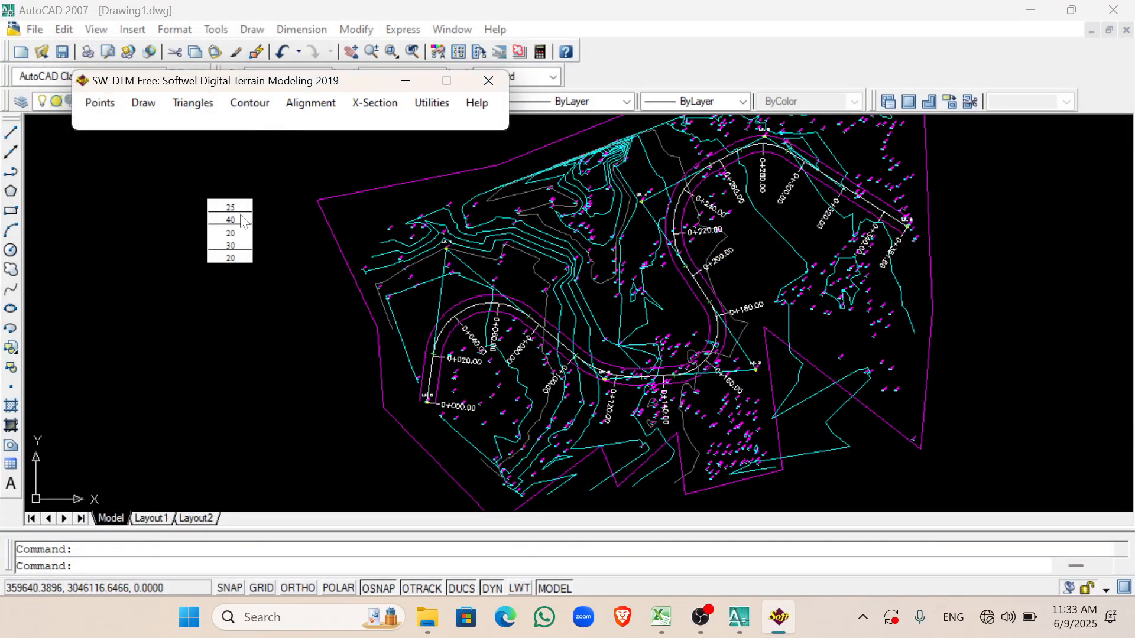
{"action": "left_click", "coordinate": [255, 292]}
{"action": "left_click", "coordinate": [284, 304]}
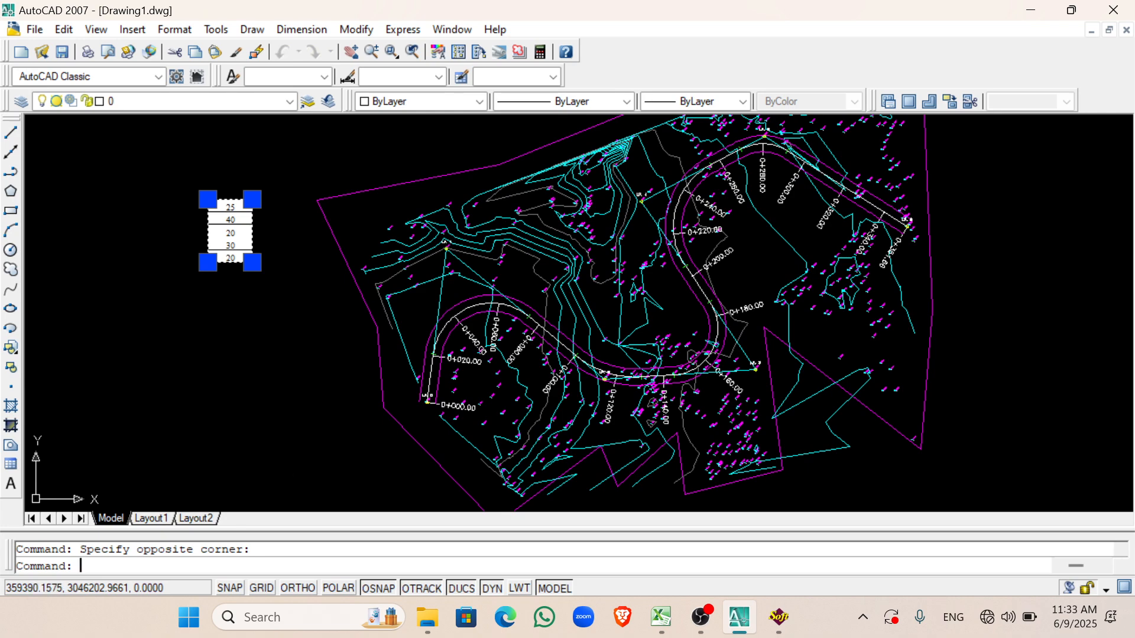
{"action": "key", "text": "Delete"}
{"action": "scroll", "coordinate": [446, 319], "scroll_direction": "down", "scroll_amount": 2}
Step: Set up sections by DTM from chainage 0+000 with both L-profile and X-section, and enable writing the chainage
{"action": "left_click", "coordinate": [779, 618]}
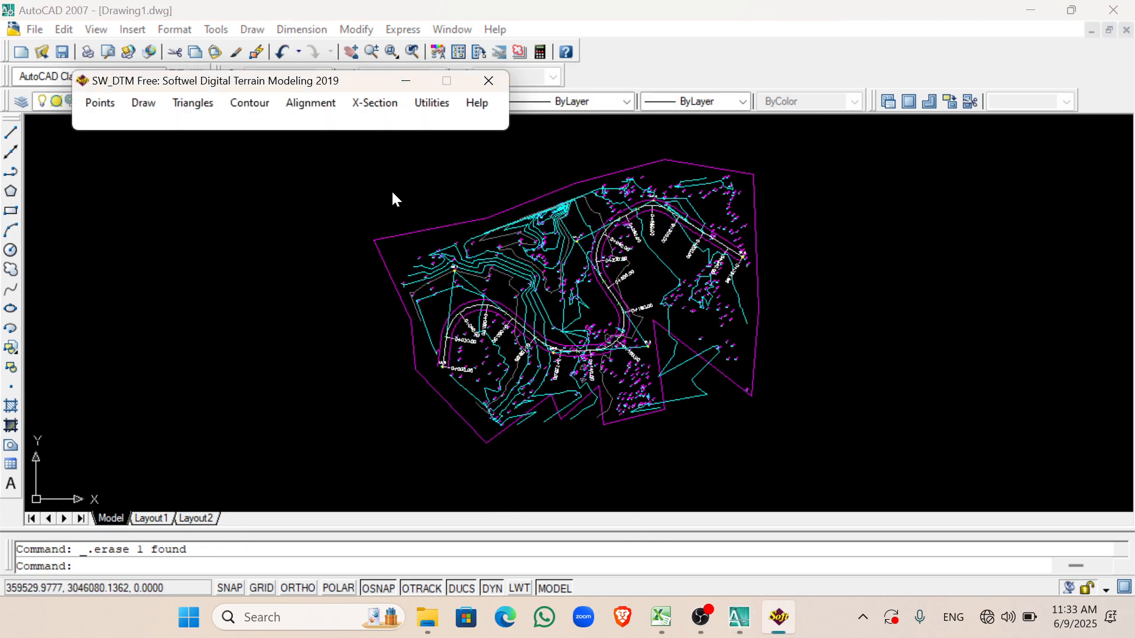
{"action": "left_click", "coordinate": [358, 107]}
{"action": "left_click", "coordinate": [337, 128]}
{"action": "left_click", "coordinate": [360, 103]}
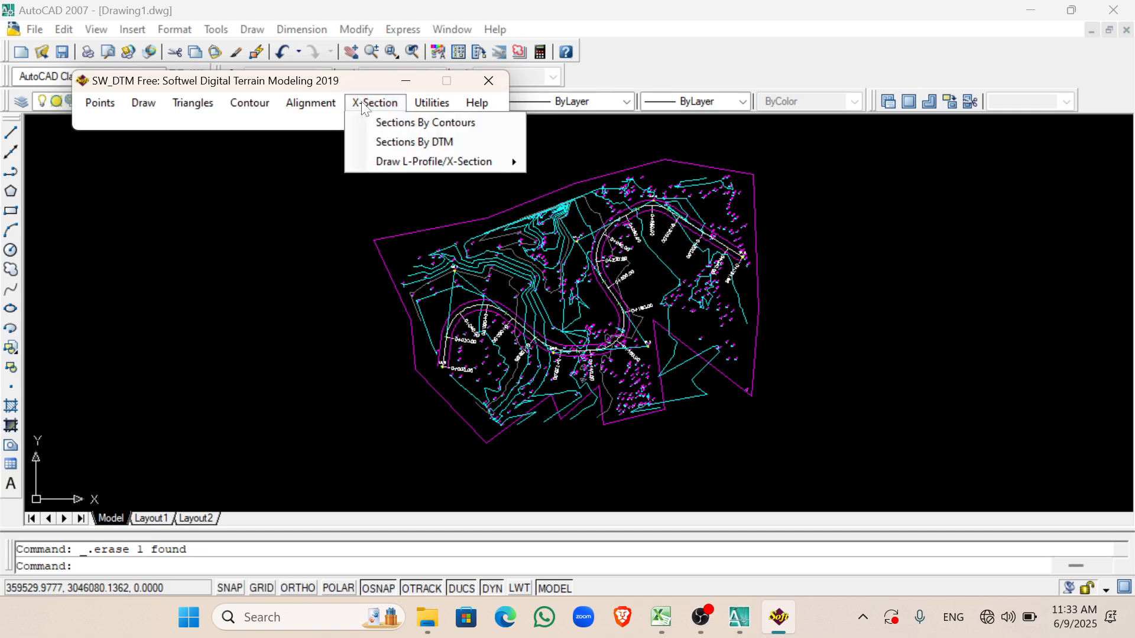
{"action": "left_click", "coordinate": [324, 116]}
{"action": "left_click", "coordinate": [358, 104]}
{"action": "left_click", "coordinate": [386, 143]}
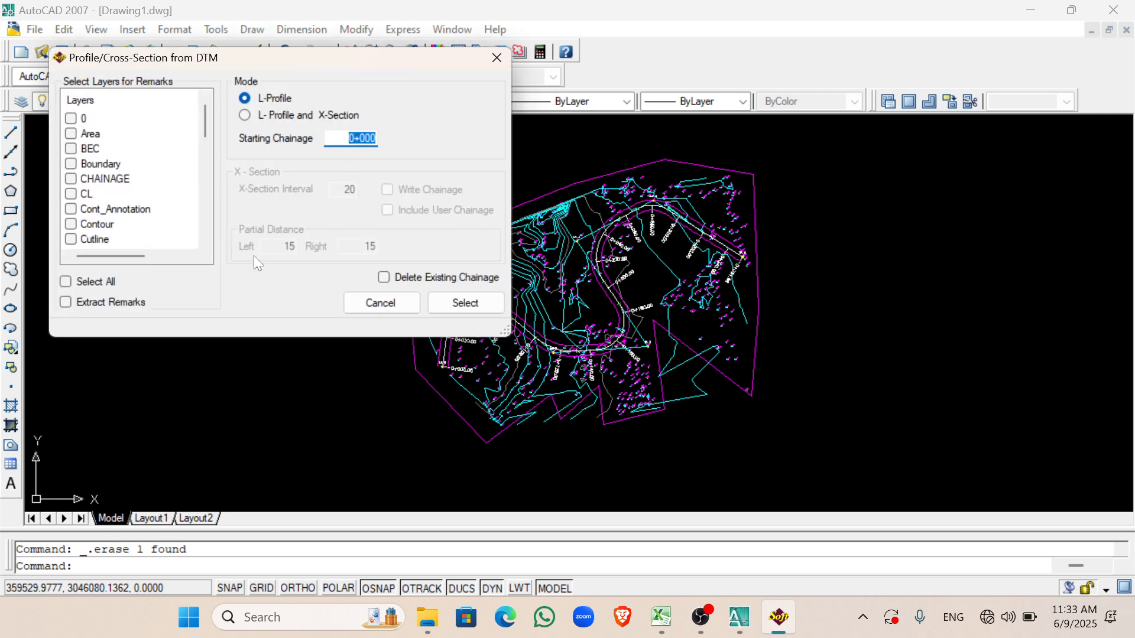
{"action": "left_click", "coordinate": [252, 119]}
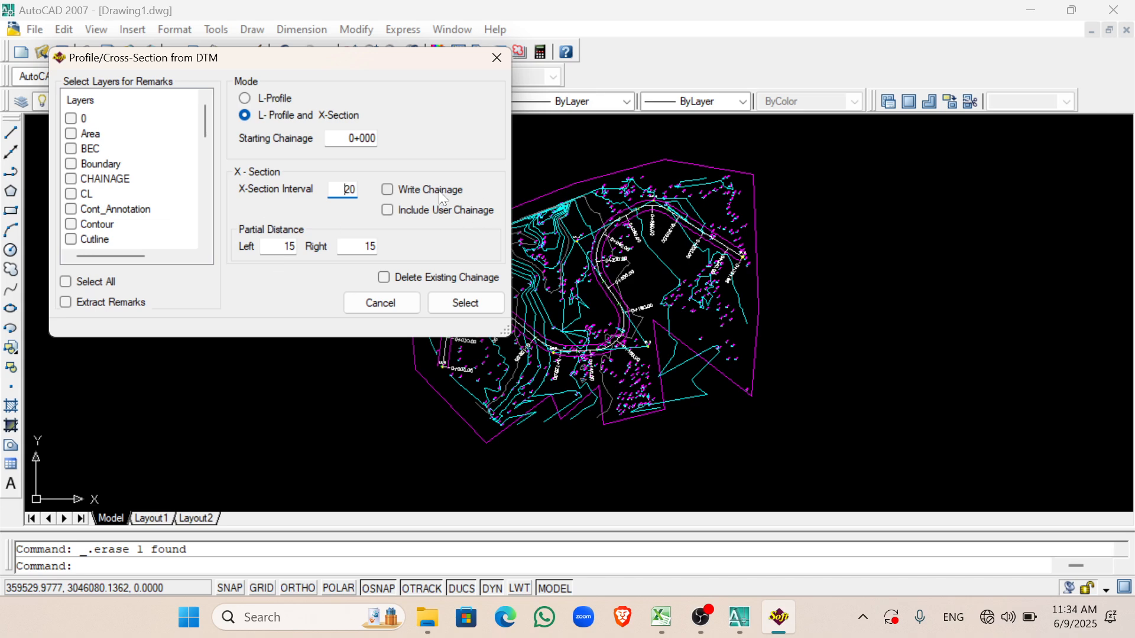
{"action": "left_click", "coordinate": [388, 190]}
{"action": "mouse_move", "coordinate": [390, 59]}
{"action": "left_mouse_down"}
{"action": "mouse_move", "coordinate": [334, 63]}
{"action": "mouse_move", "coordinate": [377, 40]}
{"action": "left_mouse_up"}
Step: Examine where the curve start and end points fall relative to the regular chainage marks along the alignment
{"action": "scroll", "coordinate": [438, 399], "scroll_direction": "up", "scroll_amount": 2}
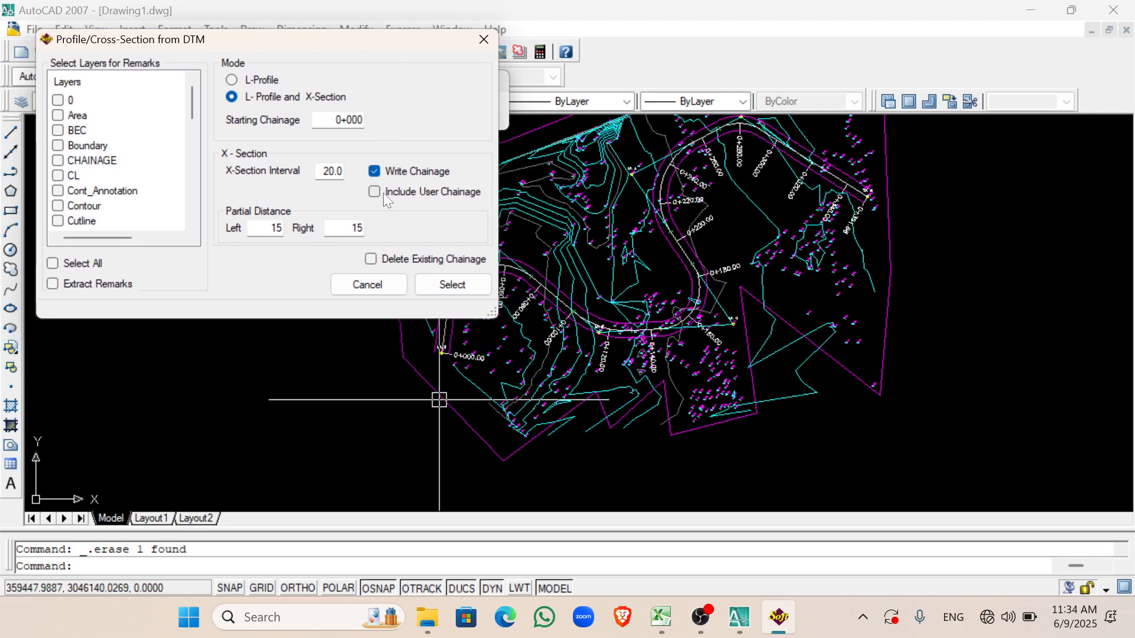
{"action": "scroll", "coordinate": [452, 361], "scroll_direction": "up", "scroll_amount": 1}
{"action": "scroll", "coordinate": [551, 399], "scroll_direction": "down", "scroll_amount": 1}
{"action": "scroll", "coordinate": [523, 335], "scroll_direction": "up", "scroll_amount": 2}
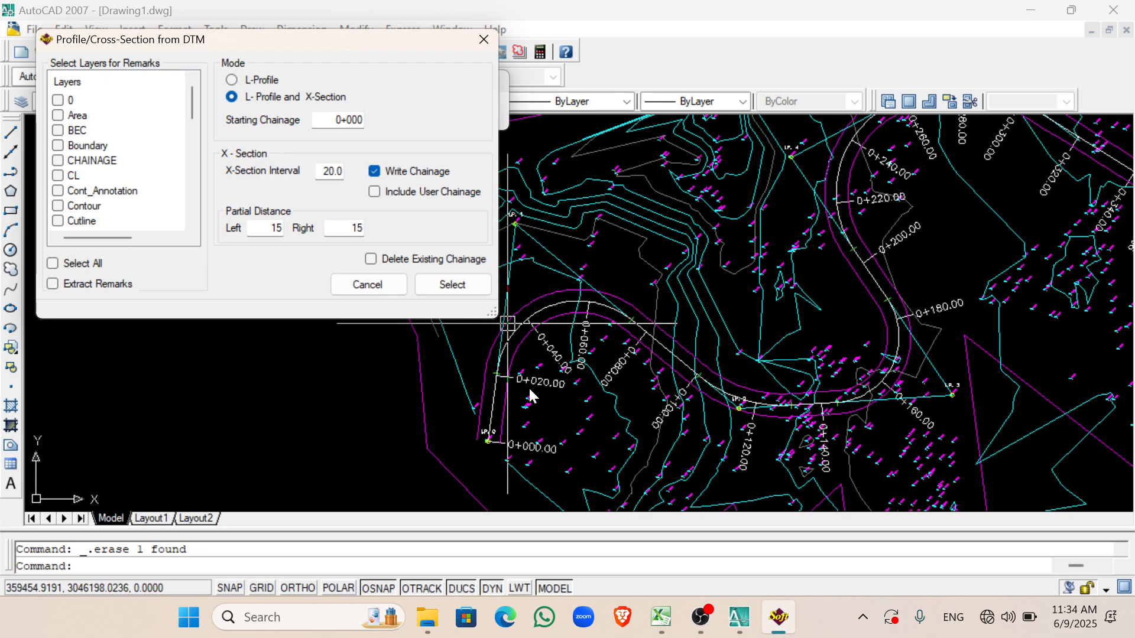
{"action": "scroll", "coordinate": [581, 316], "scroll_direction": "down", "scroll_amount": 2}
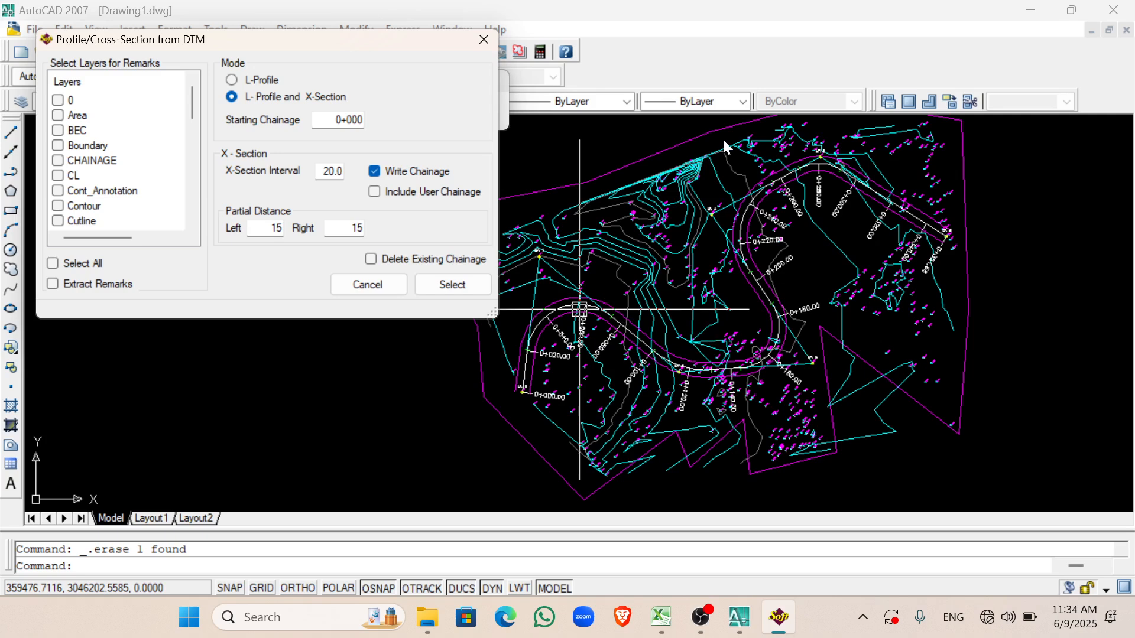
{"action": "left_click", "coordinate": [453, 285]}
{"action": "scroll", "coordinate": [523, 371], "scroll_direction": "up", "scroll_amount": 10}
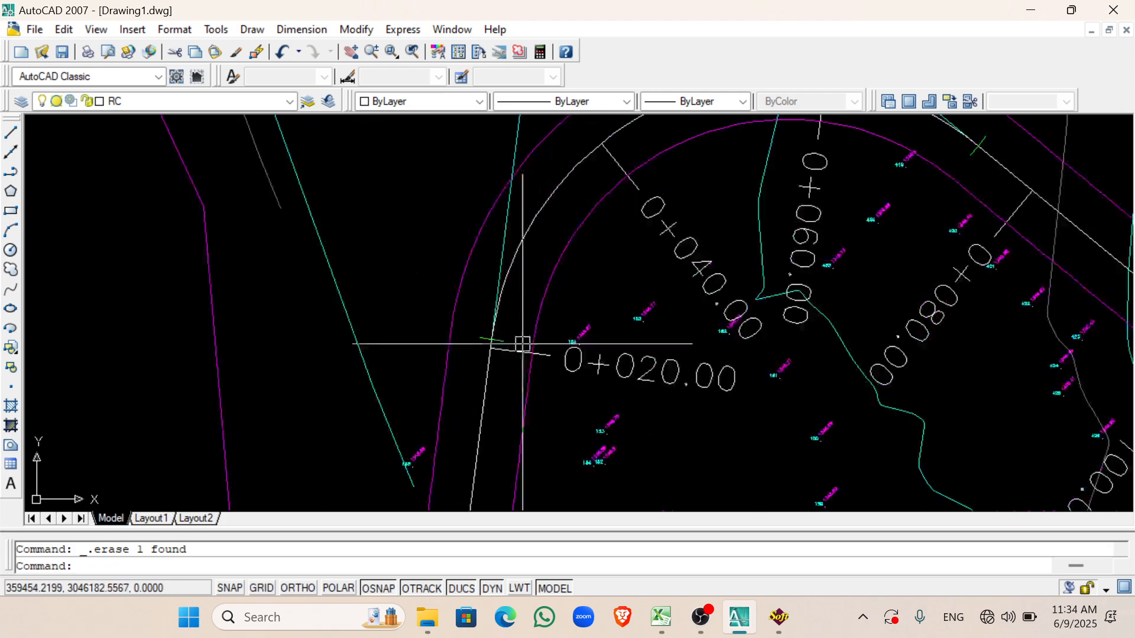
{"action": "scroll", "coordinate": [496, 355], "scroll_direction": "down", "scroll_amount": 8}
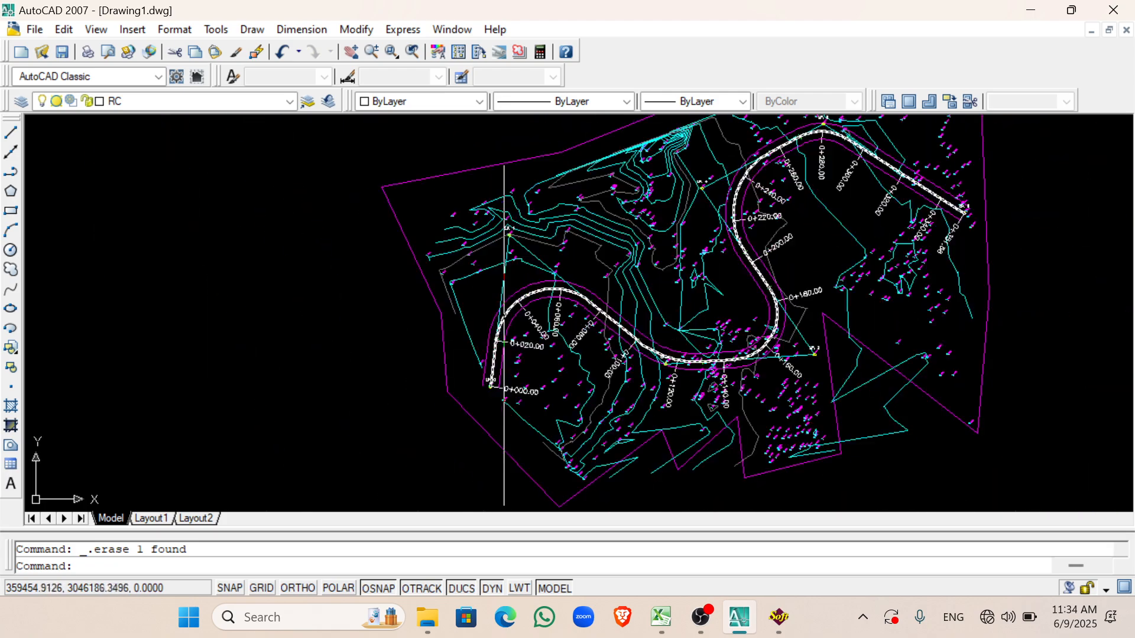
{"action": "scroll", "coordinate": [505, 291], "scroll_direction": "up", "scroll_amount": 6}
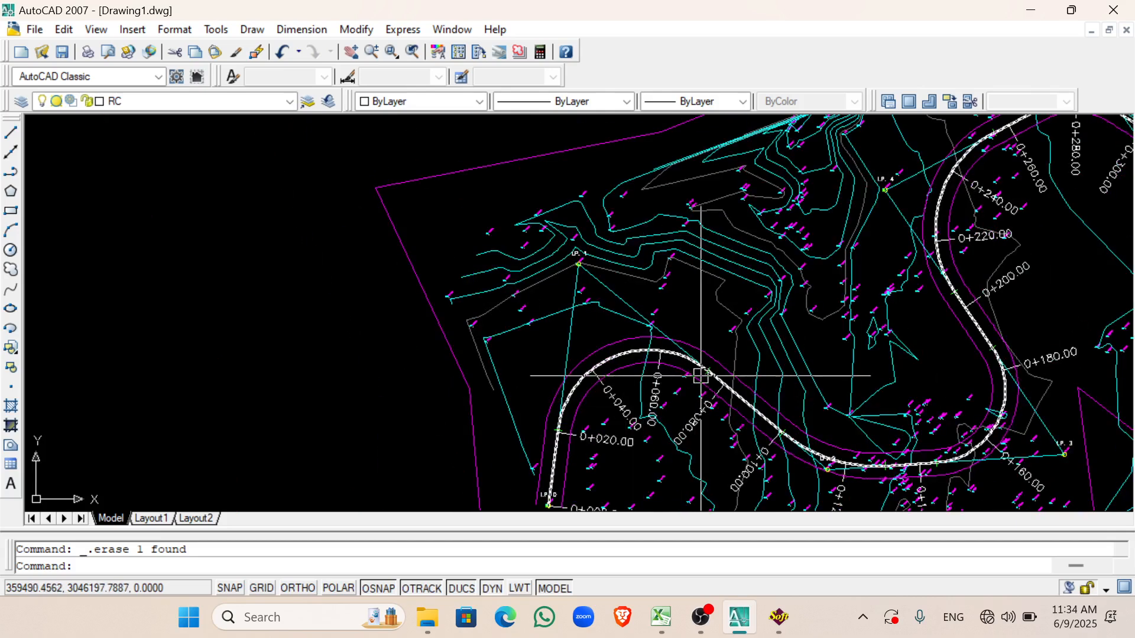
{"action": "scroll", "coordinate": [711, 377], "scroll_direction": "up", "scroll_amount": 3}
{"action": "scroll", "coordinate": [631, 374], "scroll_direction": "down", "scroll_amount": 2}
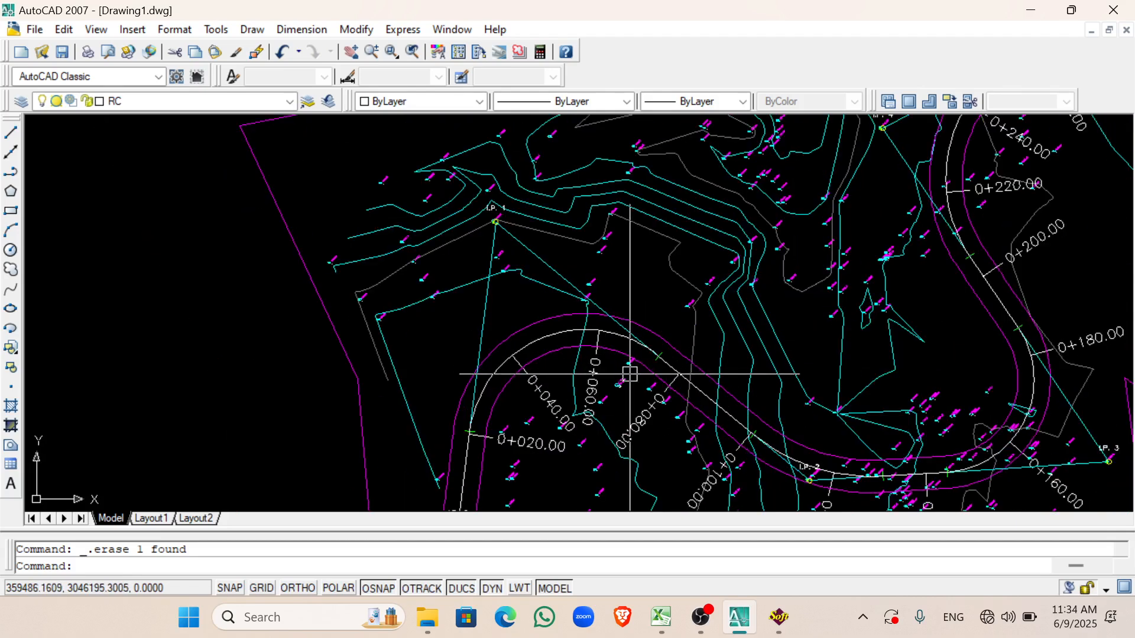
{"action": "scroll", "coordinate": [558, 406], "scroll_direction": "down", "scroll_amount": 6}
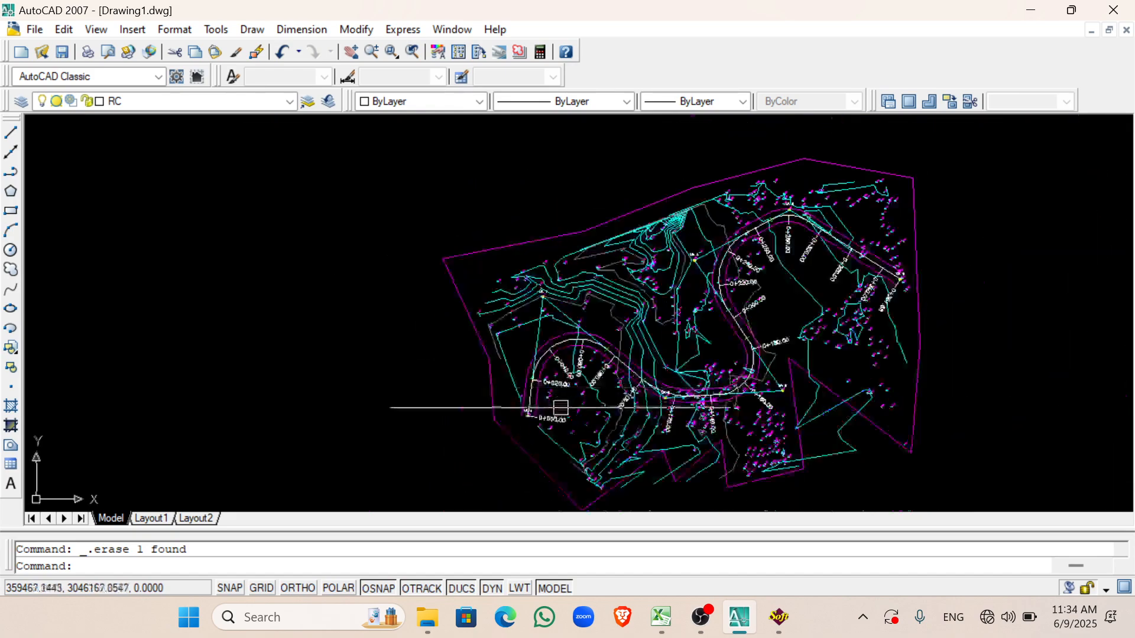
{"action": "scroll", "coordinate": [552, 405], "scroll_direction": "up", "scroll_amount": 5}
{"action": "scroll", "coordinate": [473, 331], "scroll_direction": "up", "scroll_amount": 4}
{"action": "scroll", "coordinate": [540, 360], "scroll_direction": "down", "scroll_amount": 2}
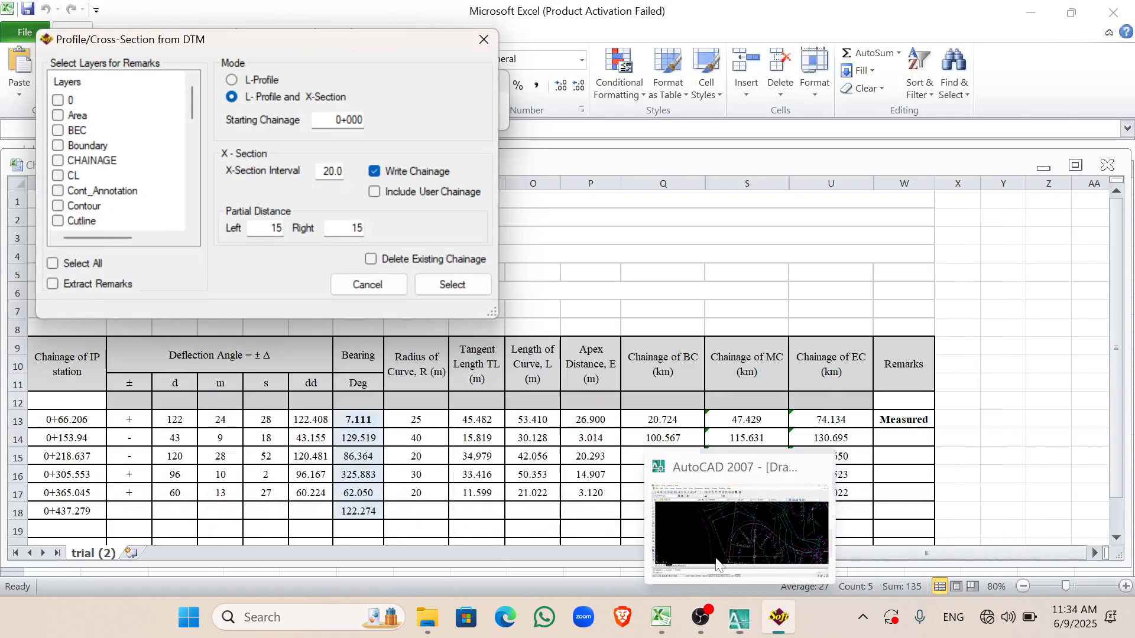
{"action": "left_click", "coordinate": [779, 618]}
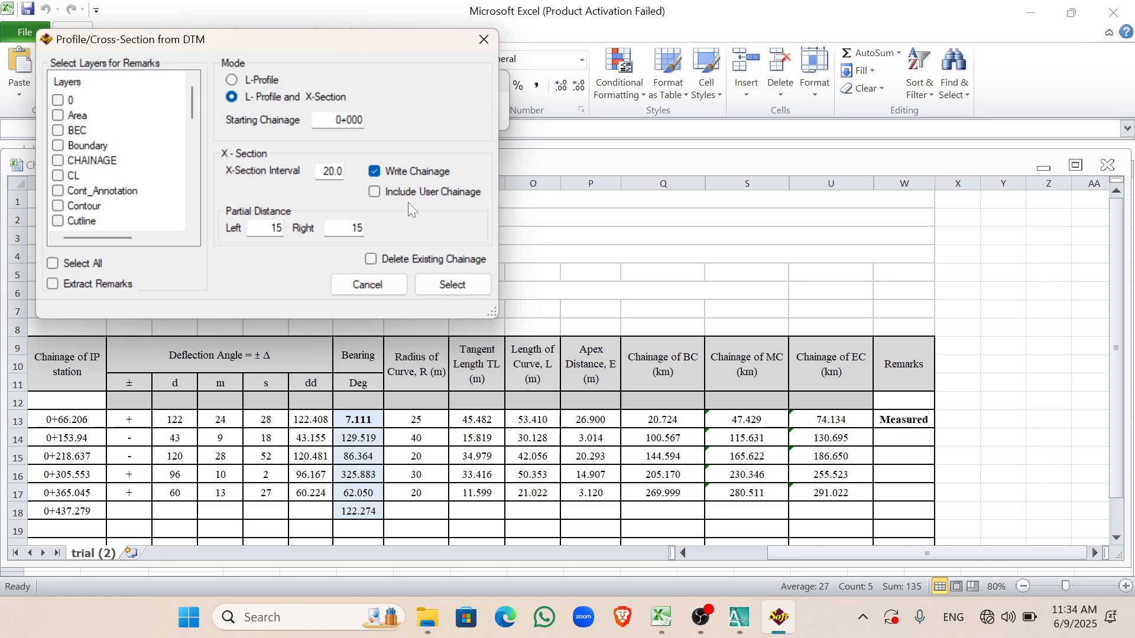
{"action": "left_click", "coordinate": [376, 194]}
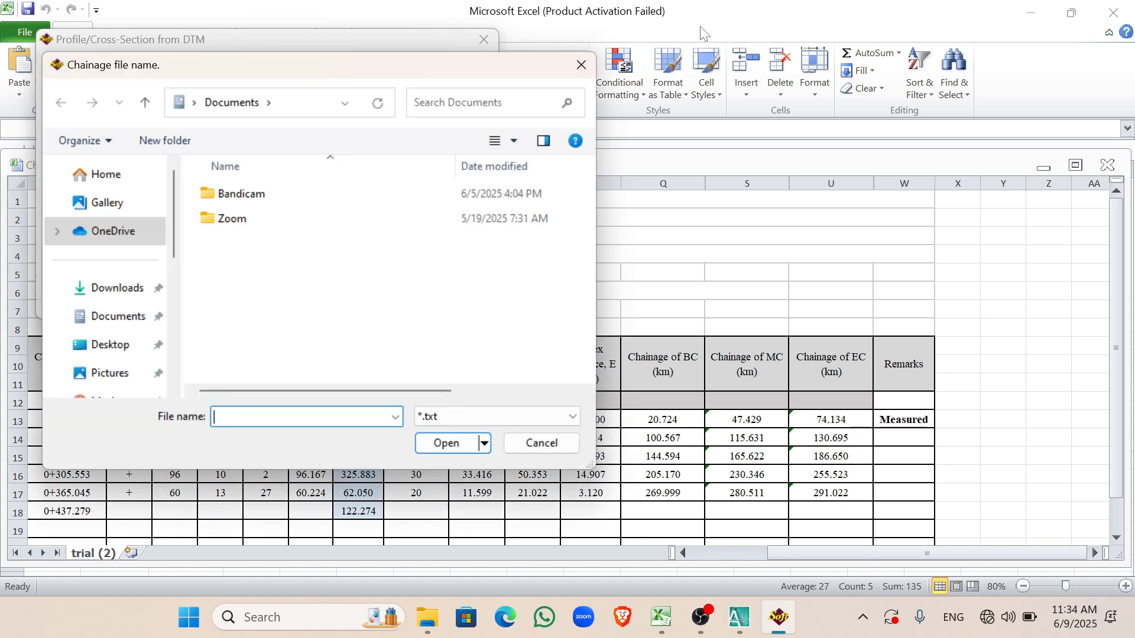
{"action": "left_click", "coordinate": [580, 66]}
Step: Switch to the Chainage Calc workbook in Excel and copy the BC, MC and EC chainages of all five curves
{"action": "mouse_move", "coordinate": [661, 618]}
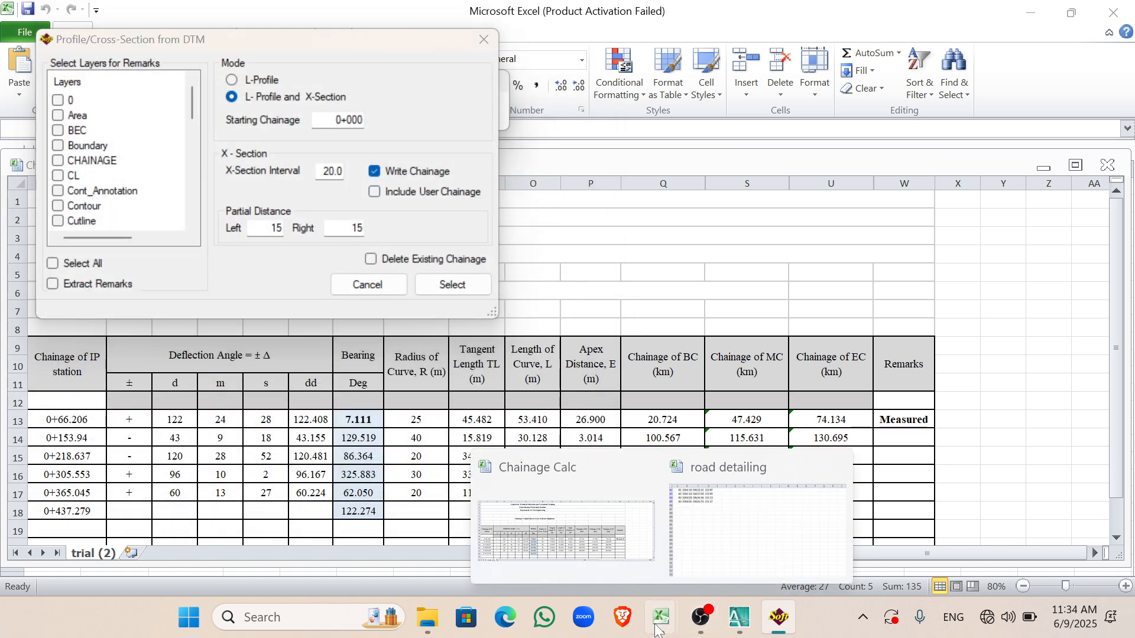
{"action": "left_click", "coordinate": [590, 511]}
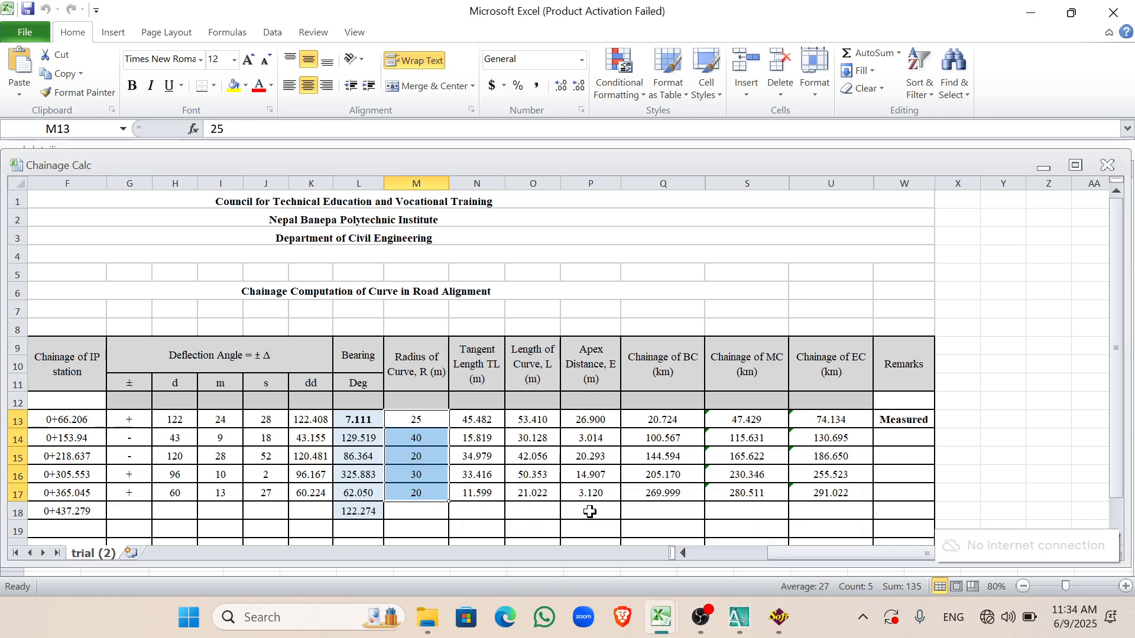
{"action": "left_click", "coordinate": [715, 456]}
{"action": "left_click", "coordinate": [650, 423]}
{"action": "scroll", "coordinate": [755, 435], "scroll_direction": "down", "scroll_amount": 1}
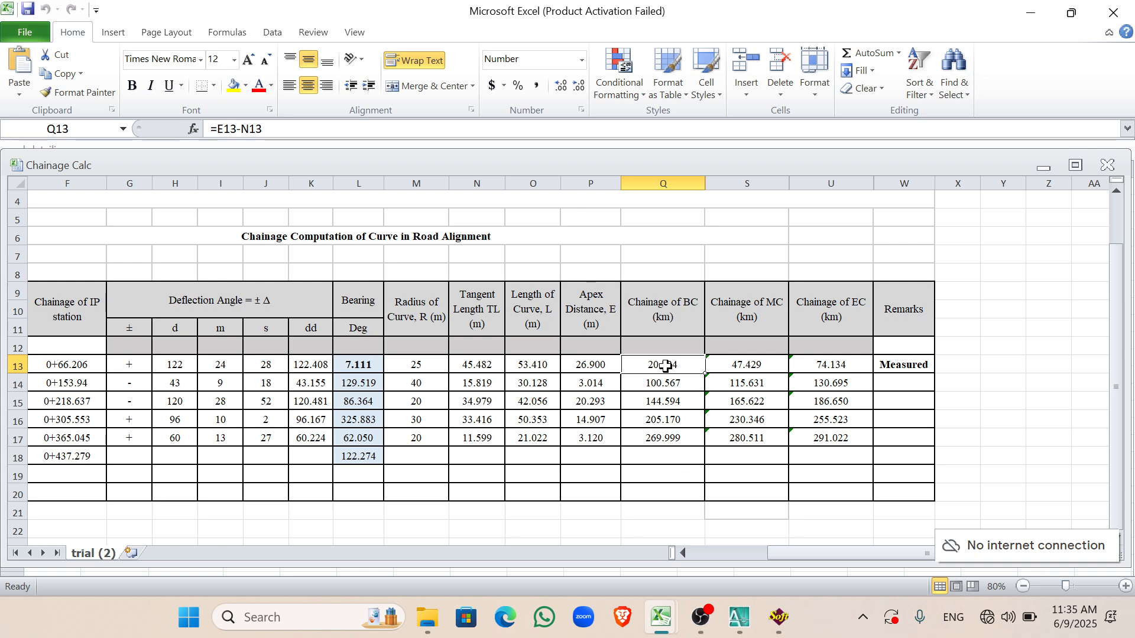
{"action": "left_click", "coordinate": [713, 368]}
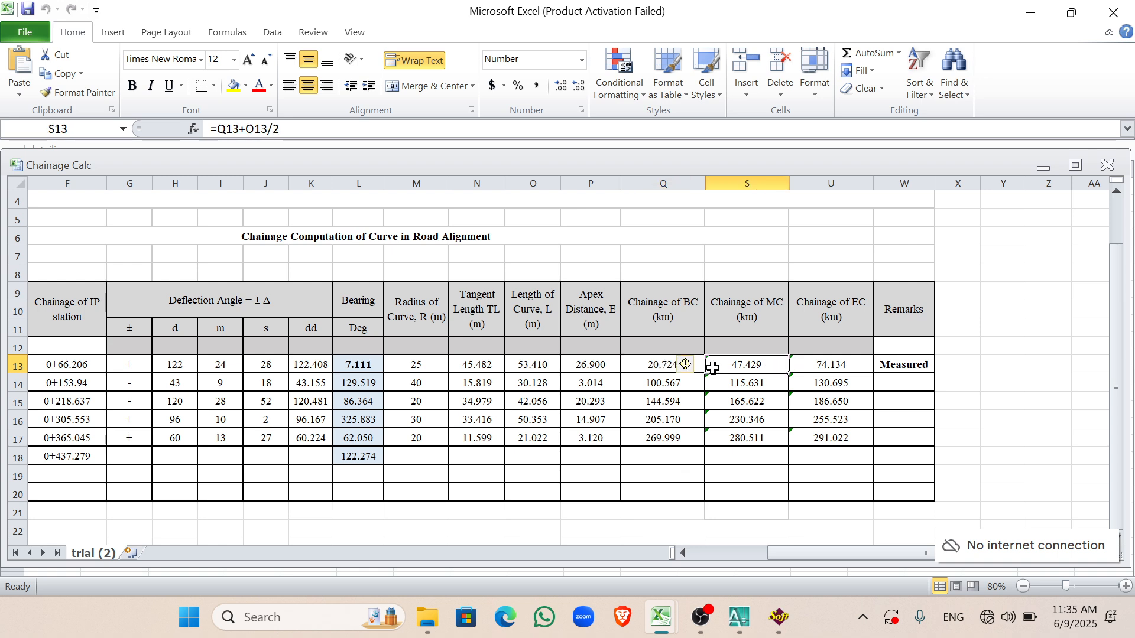
{"action": "left_click", "coordinate": [800, 371]}
{"action": "left_click", "coordinate": [672, 379]}
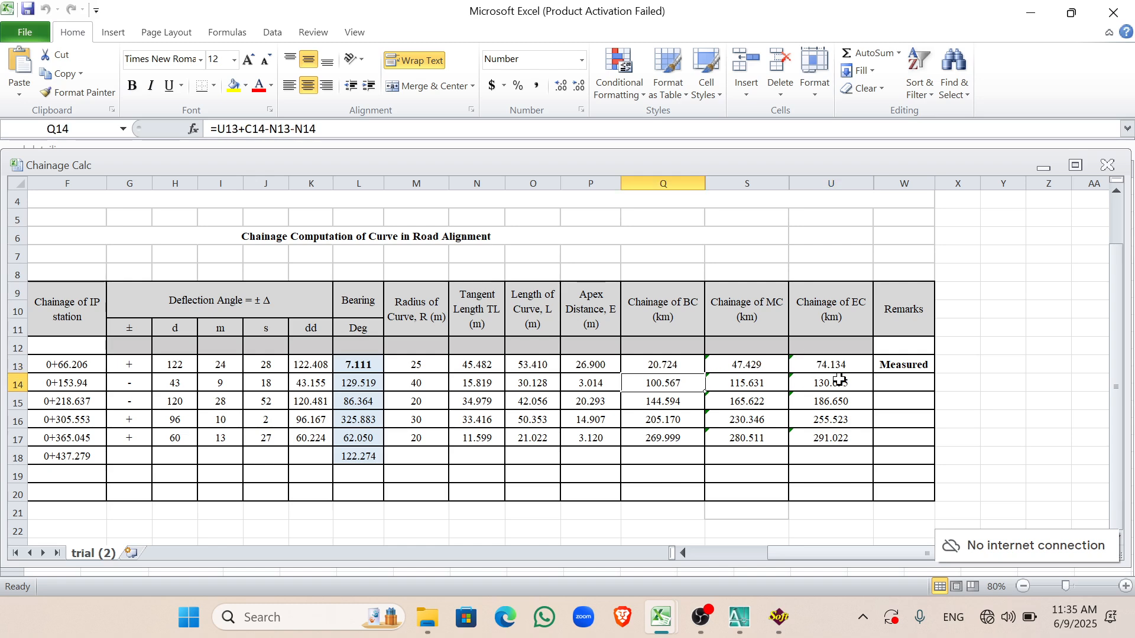
{"action": "left_click", "coordinate": [656, 368]}
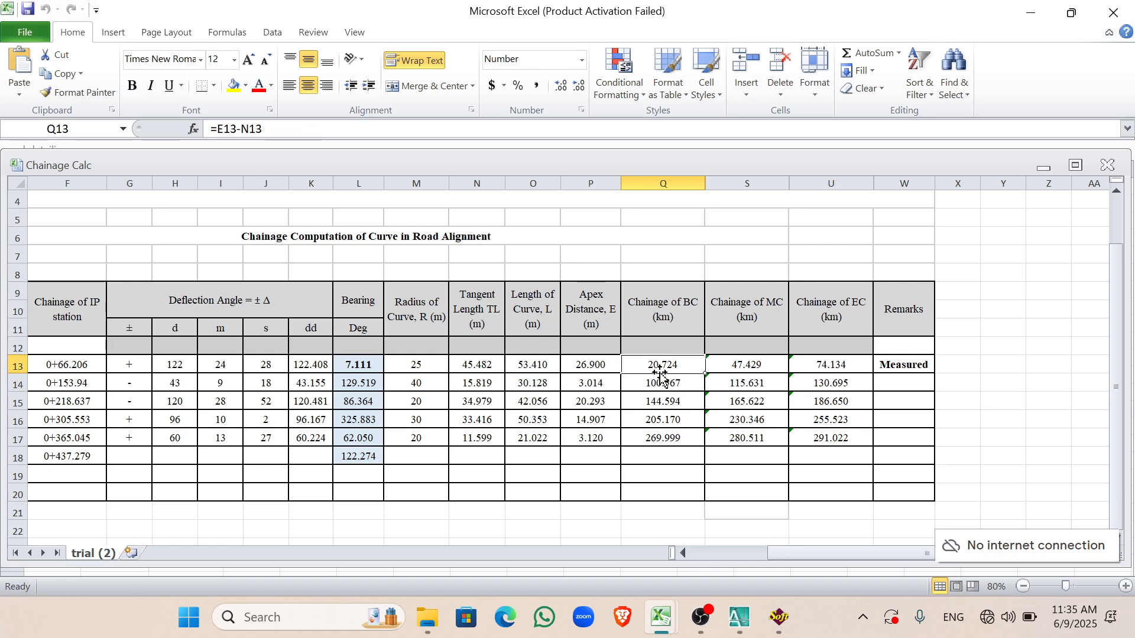
{"action": "left_click", "coordinate": [820, 435], "text": "shift"}
{"action": "key", "text": "ctrl+c"}
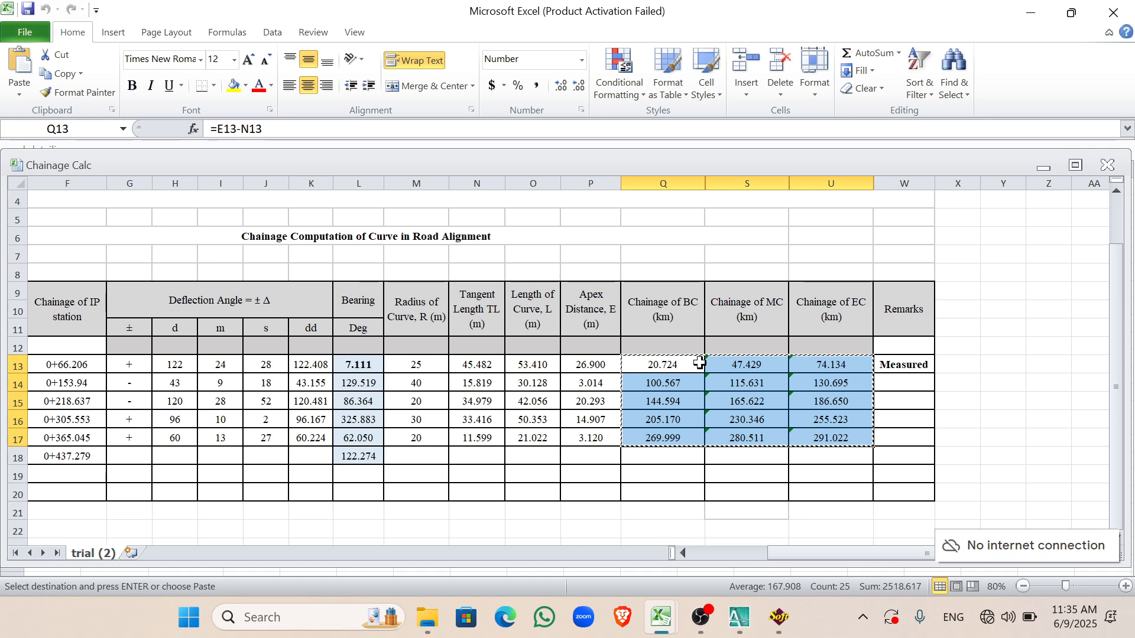
Step: Paste the copied chainages with their formulas and formatting into the empty area beside the table, starting at AA13
{"action": "key", "text": "Right"}
{"action": "key", "text": "Right"}
{"action": "key", "text": "Right"}
{"action": "key", "text": "Right"}
{"action": "key", "text": "Right"}
{"action": "key", "text": "Right"}
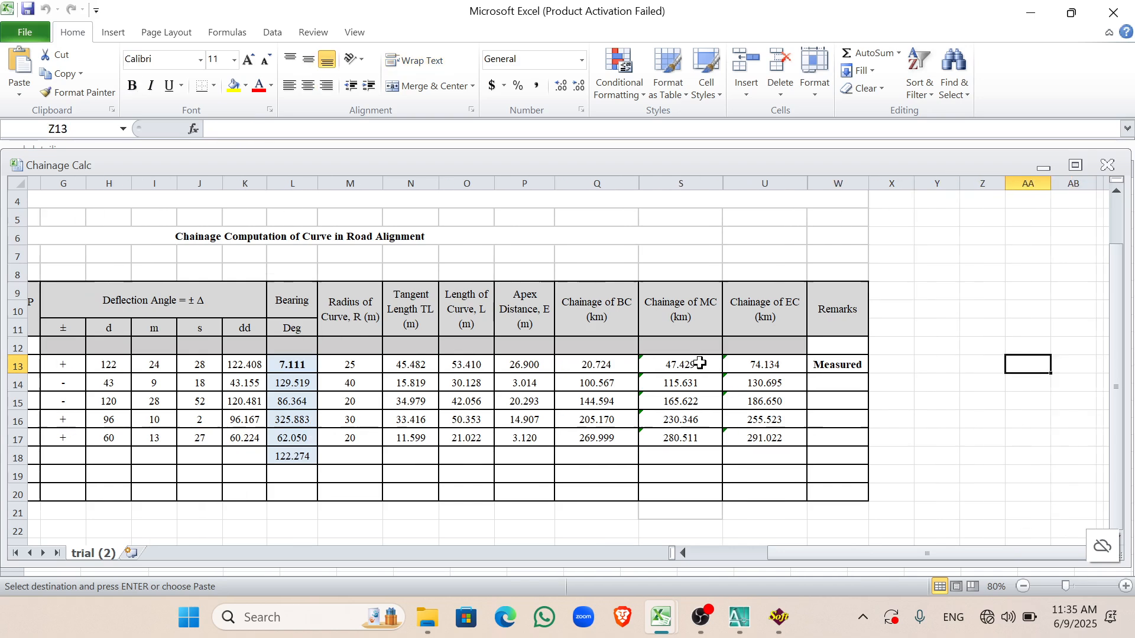
{"action": "scroll", "coordinate": [700, 363], "scroll_direction": "right", "scroll_amount": 5}
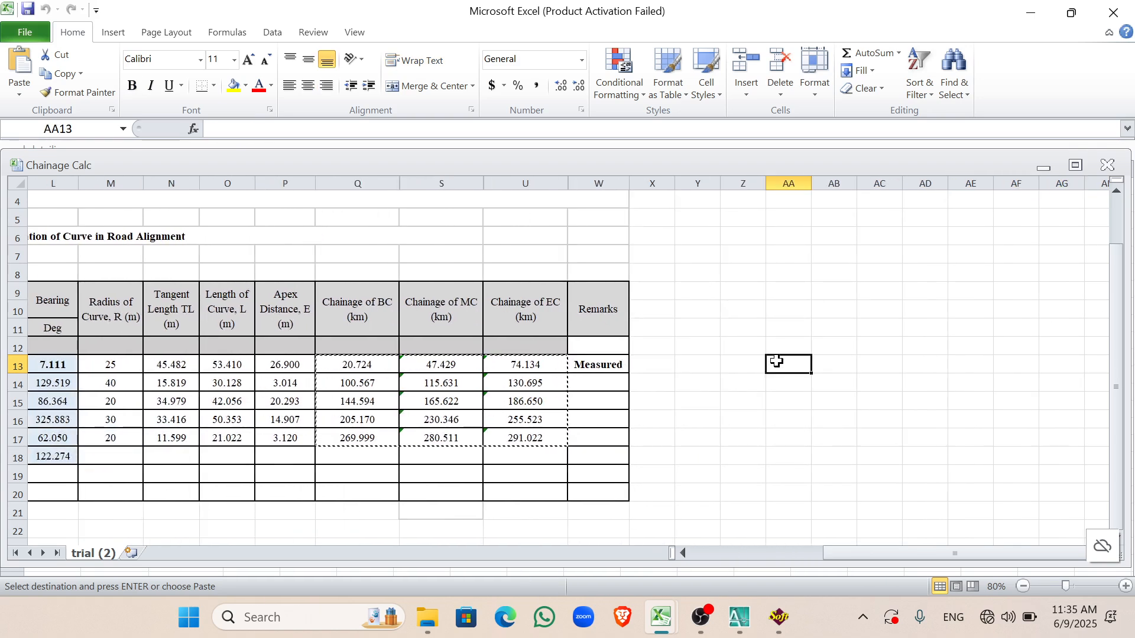
{"action": "key", "text": "ctrl+v"}
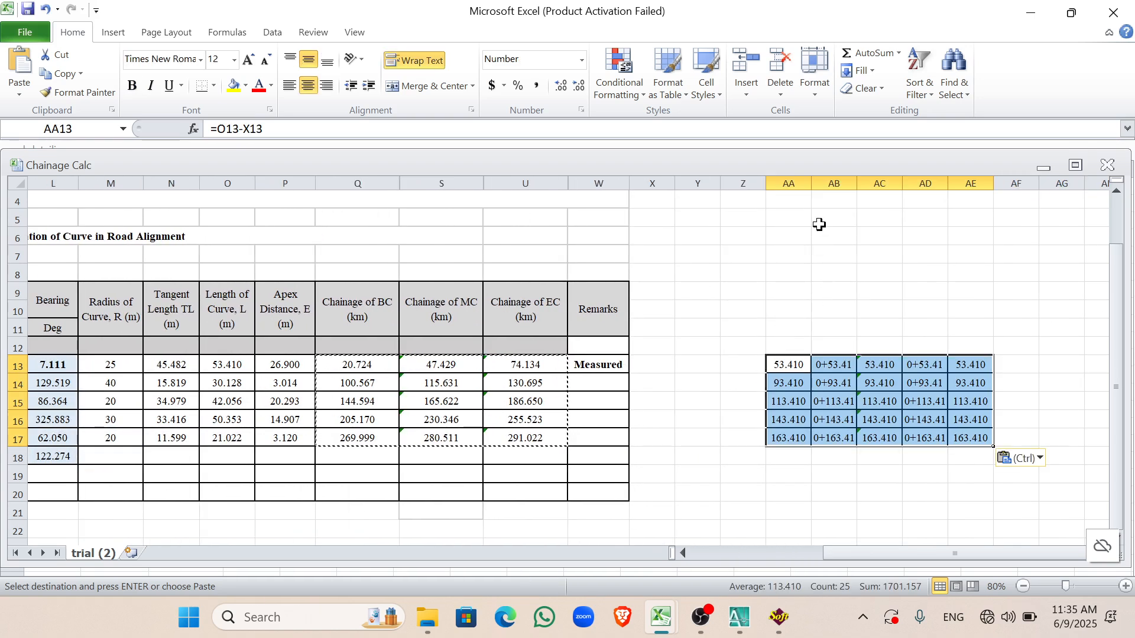
Step: Delete the two pasted columns that hold the chainages in 0+ text format
{"action": "left_click", "coordinate": [834, 183]}
{"action": "right_click", "coordinate": [834, 183]}
{"action": "left_click", "coordinate": [729, 322]}
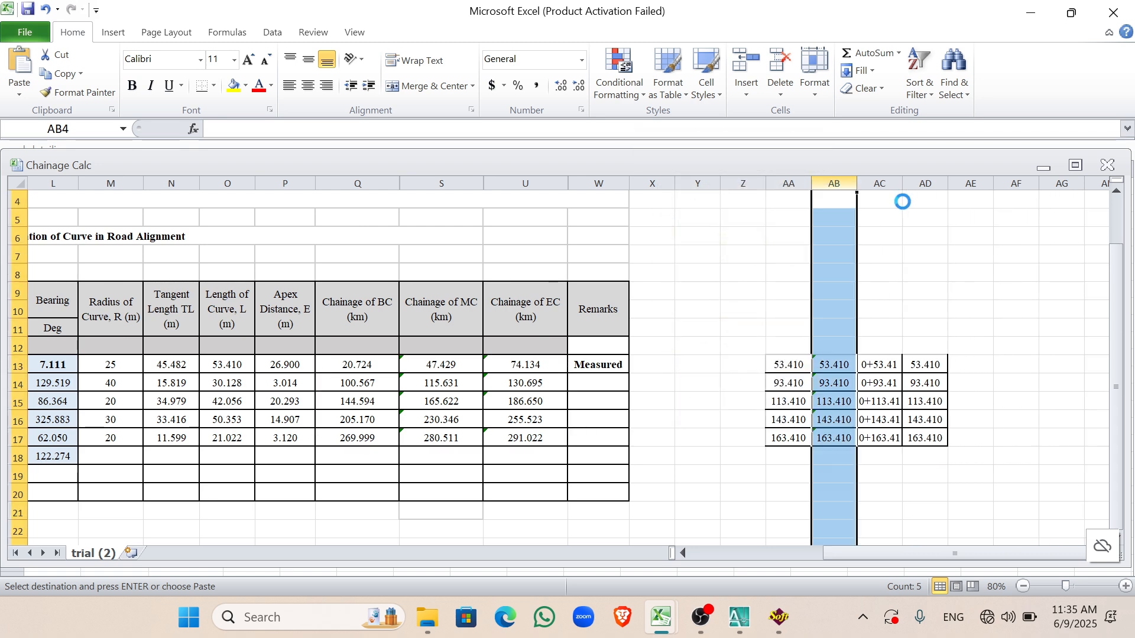
{"action": "left_click", "coordinate": [881, 183]}
{"action": "right_click", "coordinate": [885, 195]}
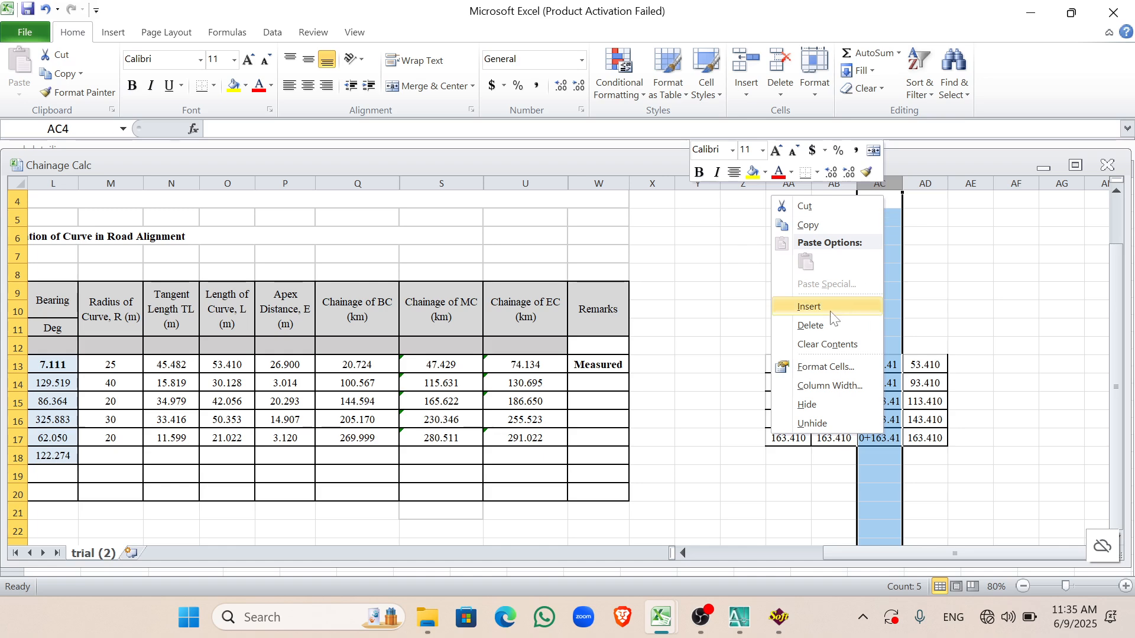
{"action": "left_click", "coordinate": [858, 325]}
{"action": "left_click", "coordinate": [869, 365]}
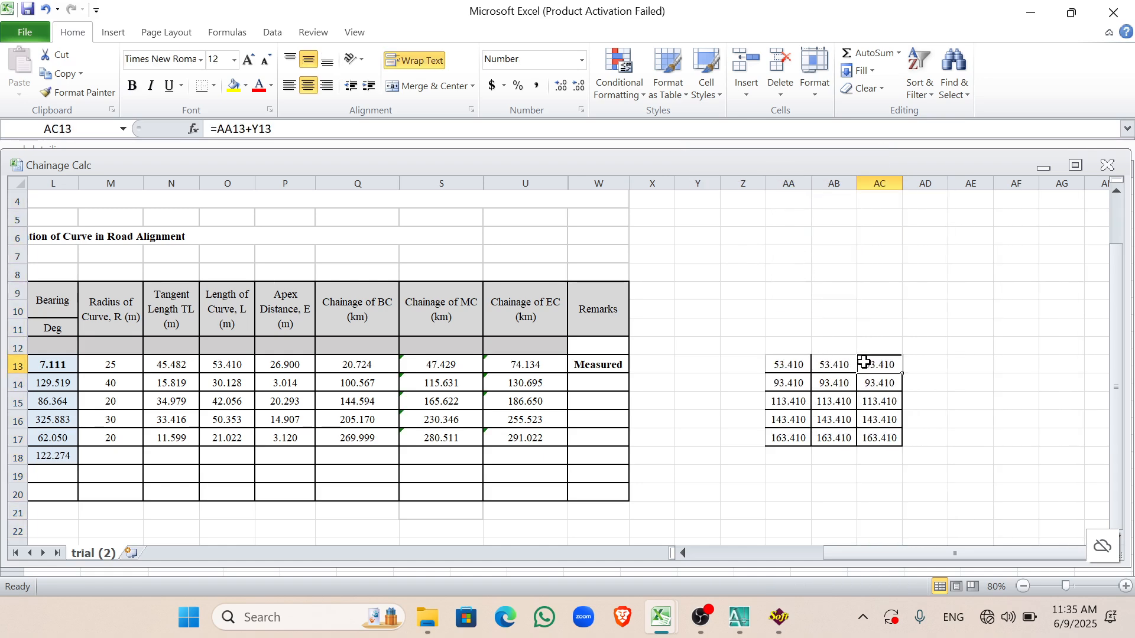
Step: Check the formulas behind the pasted first-row chainages and copy AA13:AC13
{"action": "left_click", "coordinate": [778, 364]}
{"action": "left_click", "coordinate": [832, 363]}
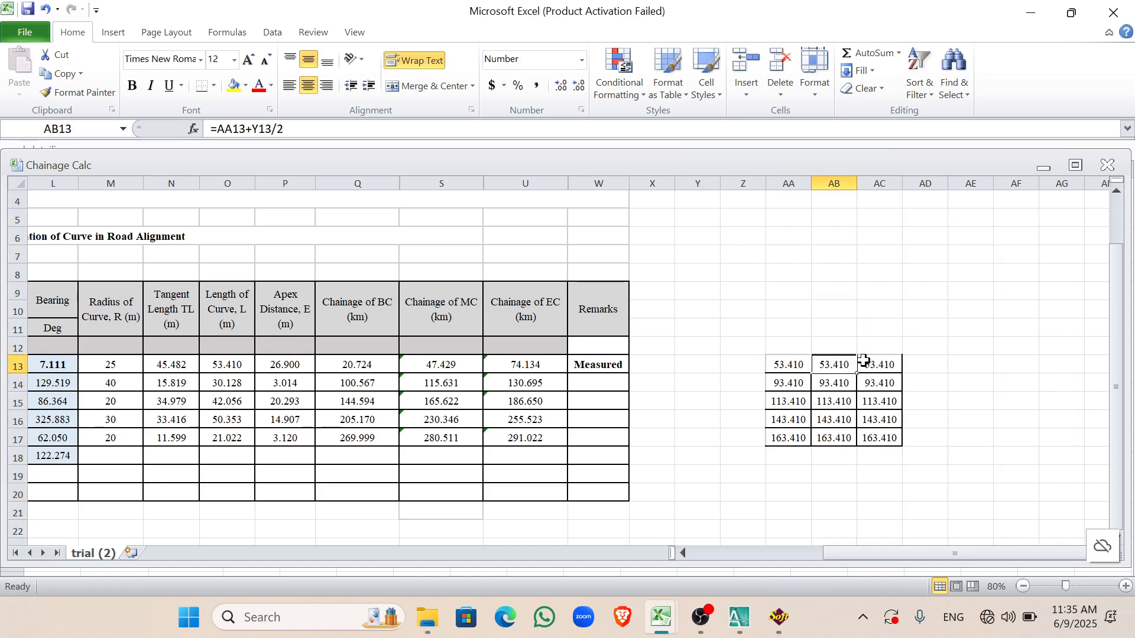
{"action": "left_click", "coordinate": [866, 363]}
{"action": "scroll", "coordinate": [769, 338], "scroll_direction": "down", "scroll_amount": 1}
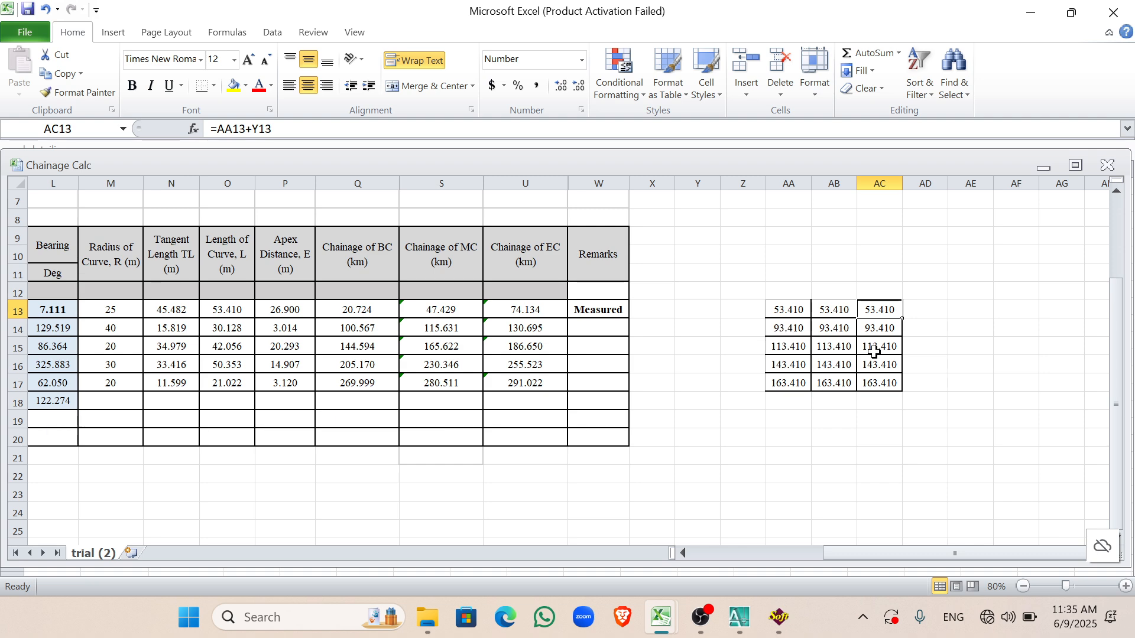
{"action": "scroll", "coordinate": [820, 414], "scroll_direction": "down", "scroll_amount": 1}
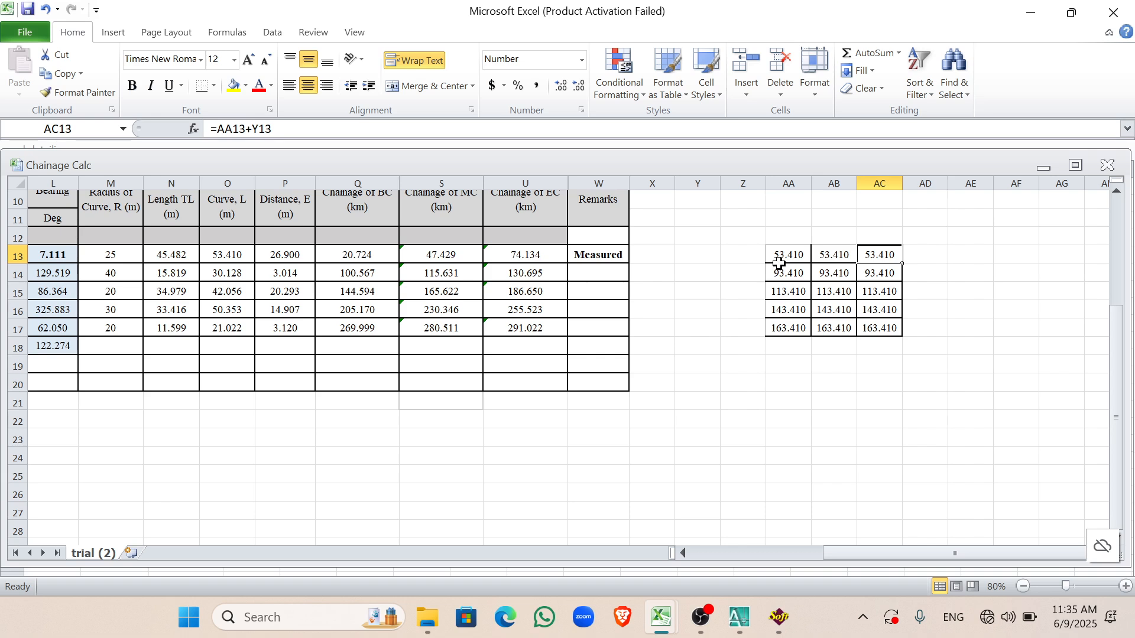
{"action": "left_click_drag", "start_coordinate": [780, 264], "coordinate": [875, 254]}
{"action": "key", "text": "ctrl+c"}
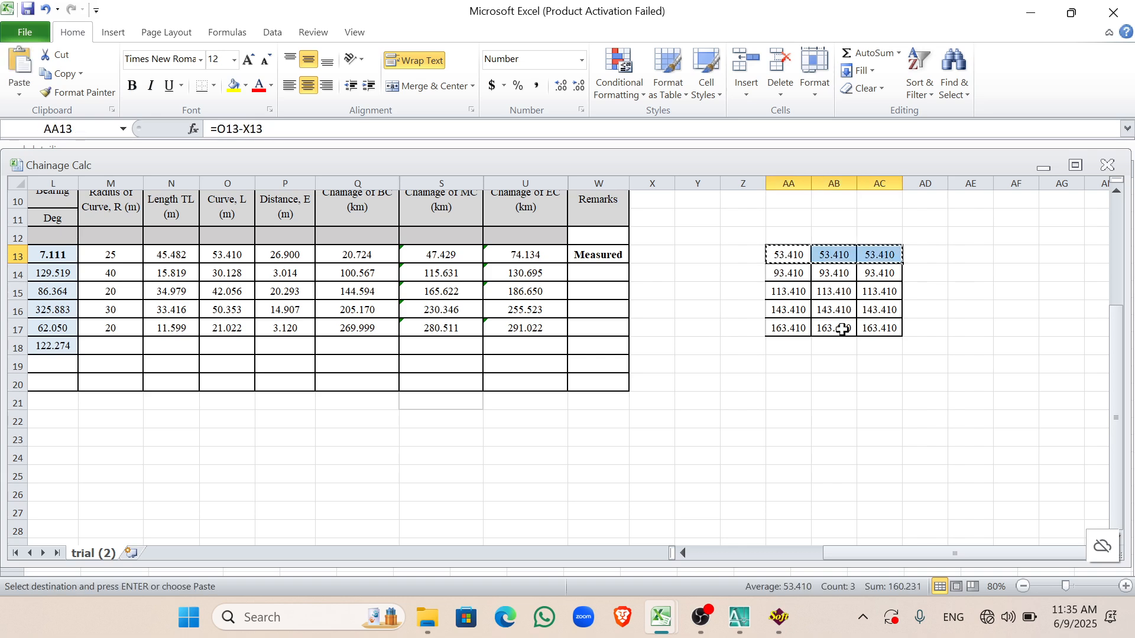
Step: Undo the column deletions and the formula-based paste at AA13
{"action": "left_click", "coordinate": [794, 403]}
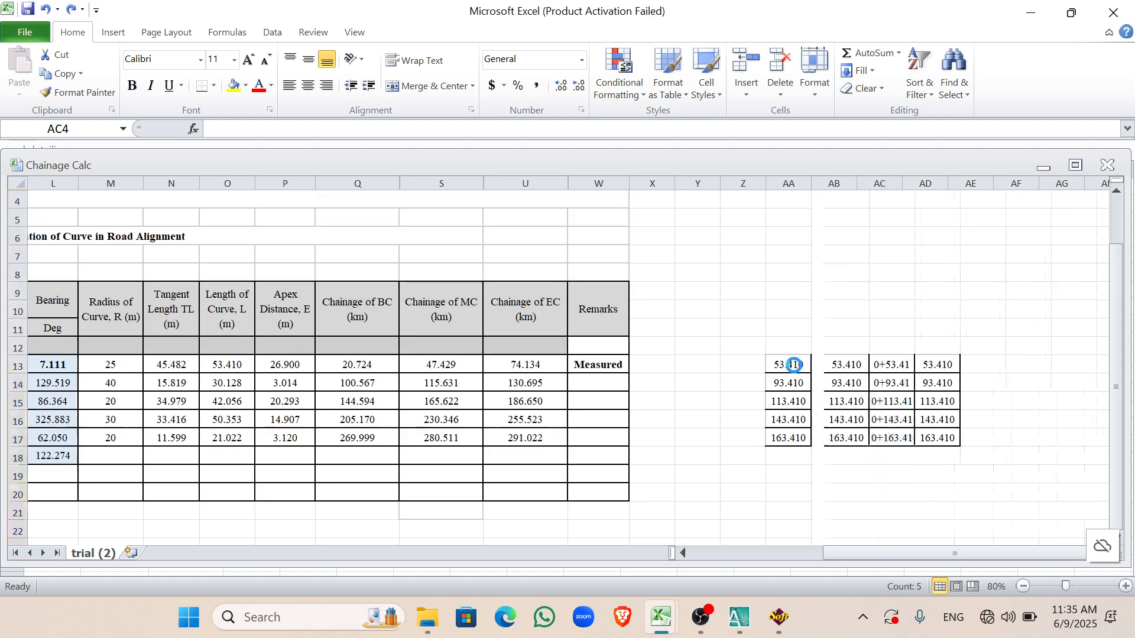
{"action": "key", "text": "Left"}
{"action": "key", "text": "ctrl+space"}
{"action": "key", "text": "ctrl+z"}
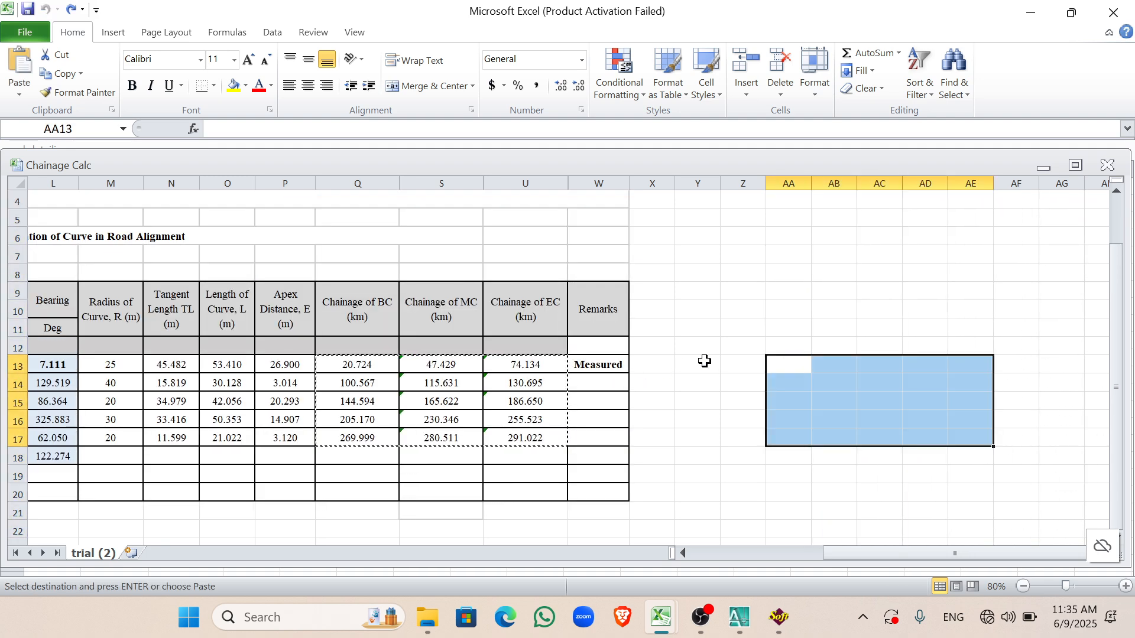
Step: Paste the copied chainages as values only at AA13 and delete the two columns in 0+ text format
{"action": "right_click", "coordinate": [803, 367]}
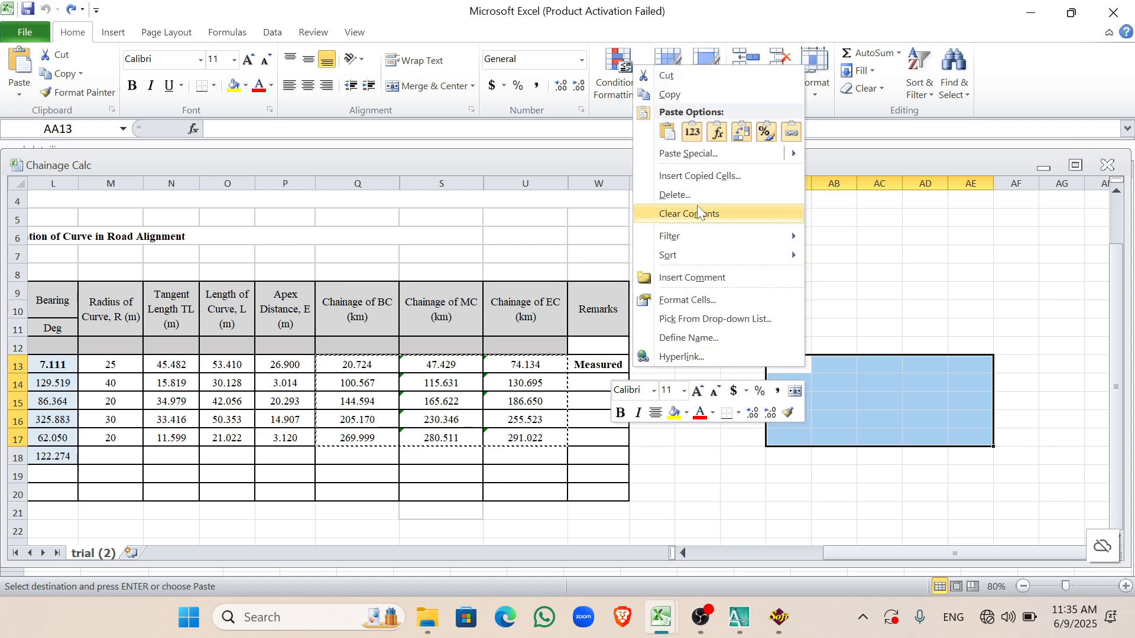
{"action": "left_click", "coordinate": [692, 132]}
{"action": "left_click", "coordinate": [840, 178]}
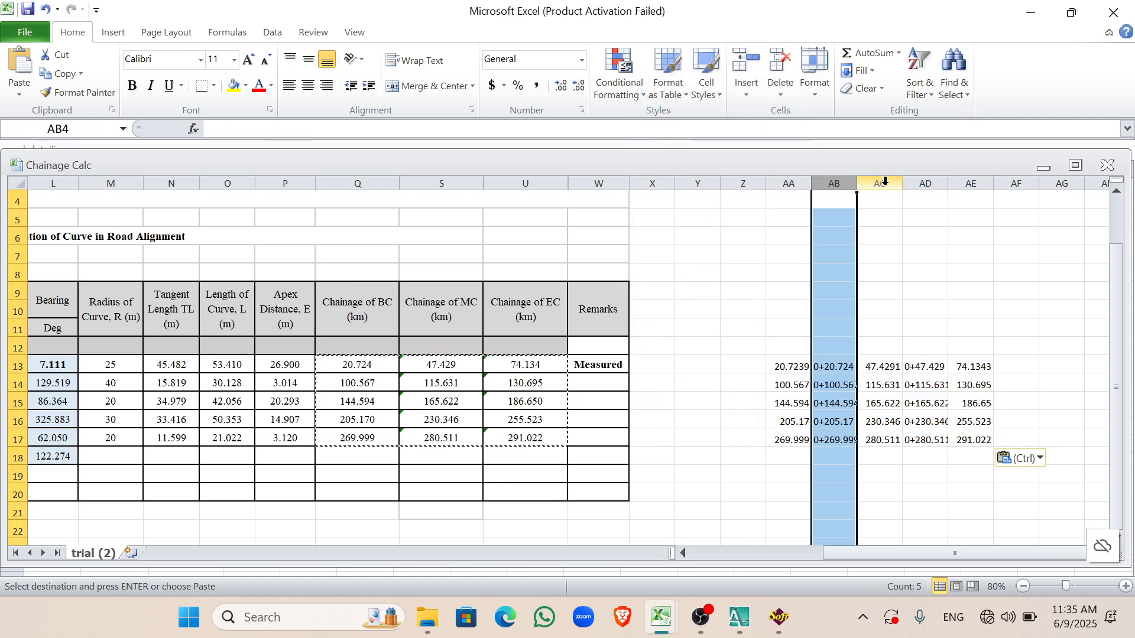
{"action": "right_click", "coordinate": [840, 177]}
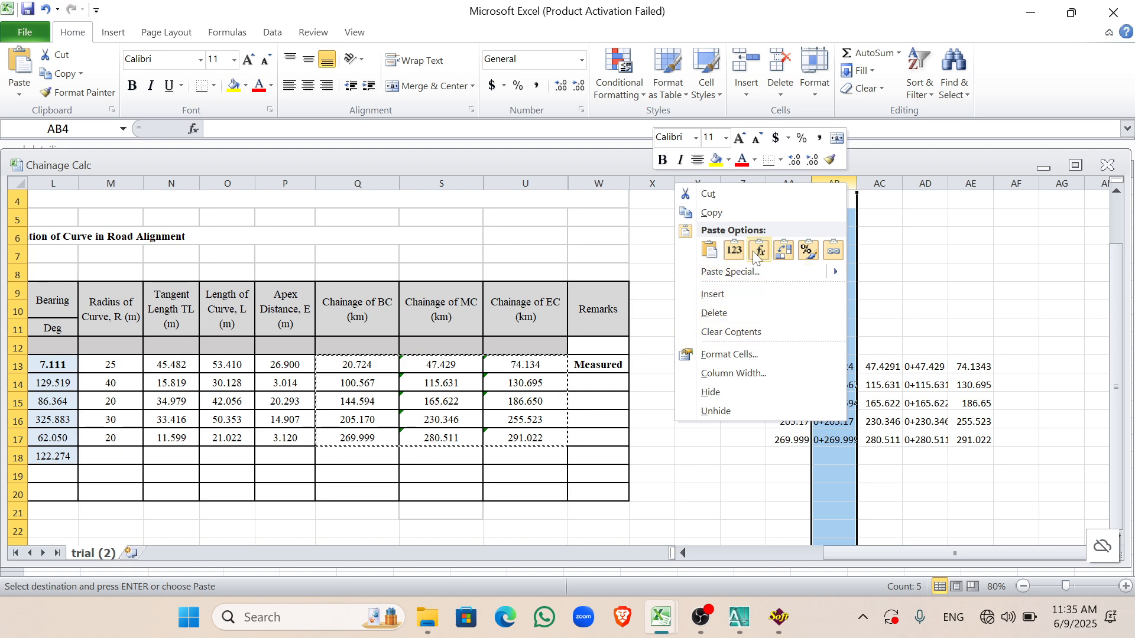
{"action": "left_click", "coordinate": [746, 313]}
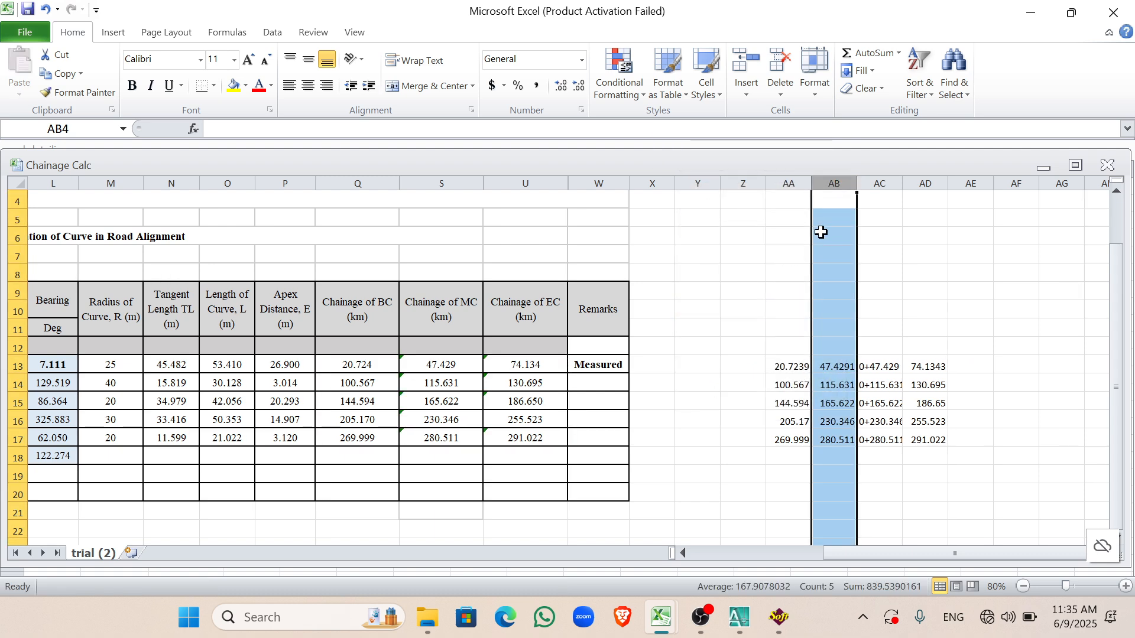
{"action": "left_click", "coordinate": [880, 184]}
{"action": "right_click", "coordinate": [880, 185]}
{"action": "left_click", "coordinate": [748, 313]}
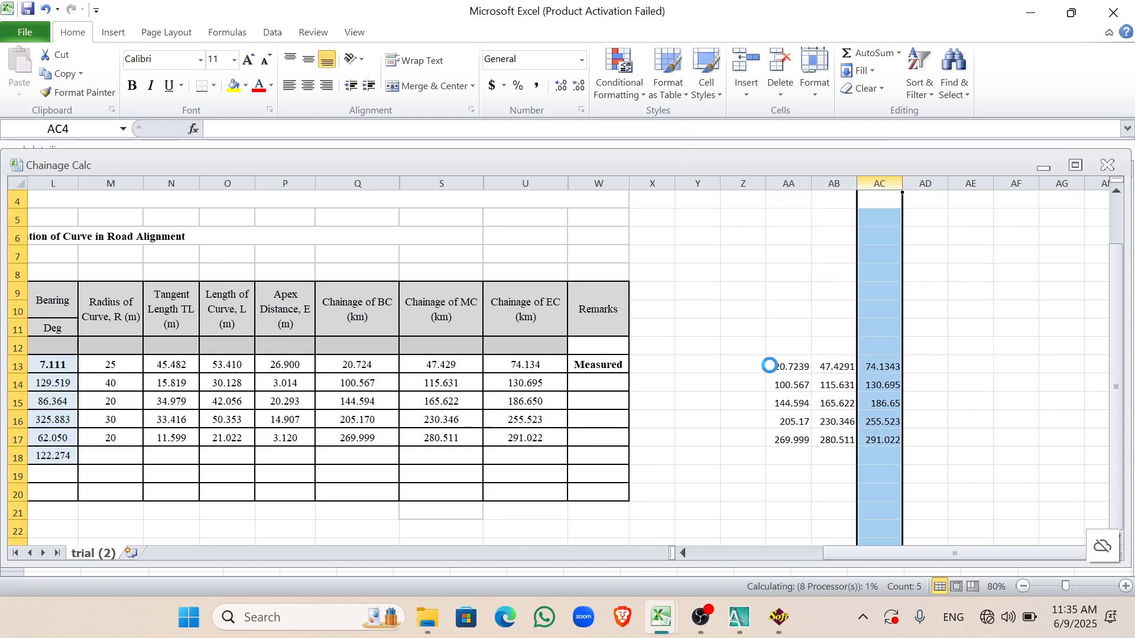
Step: Format the pasted BC, MC and EC chainage values to show three decimal places
{"action": "left_click", "coordinate": [791, 367]}
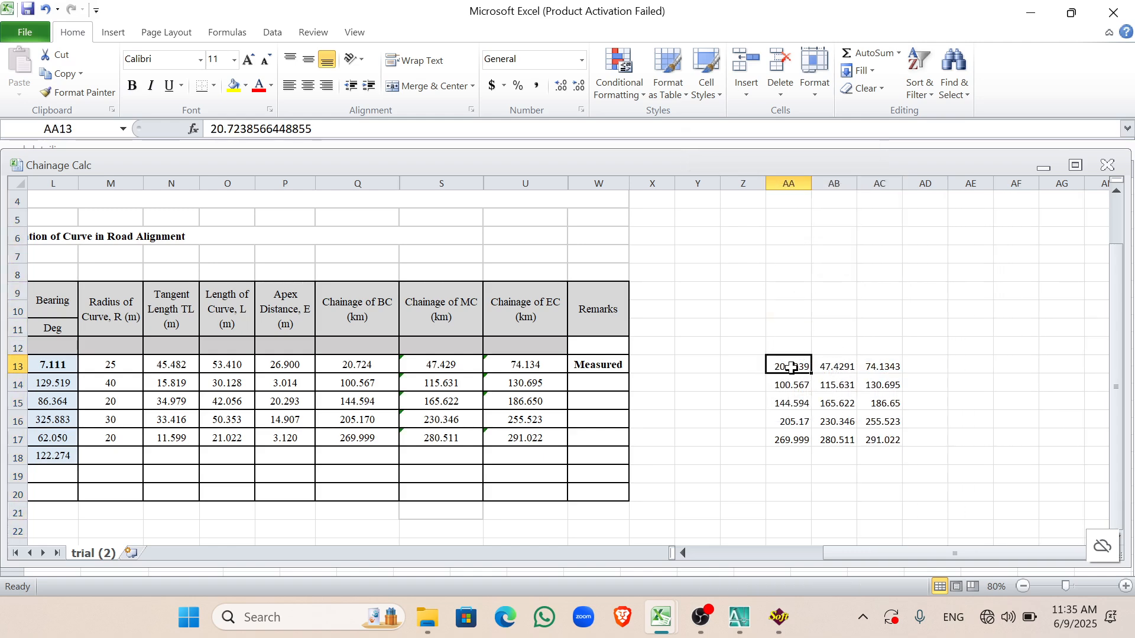
{"action": "left_click", "coordinate": [882, 451], "text": "shift"}
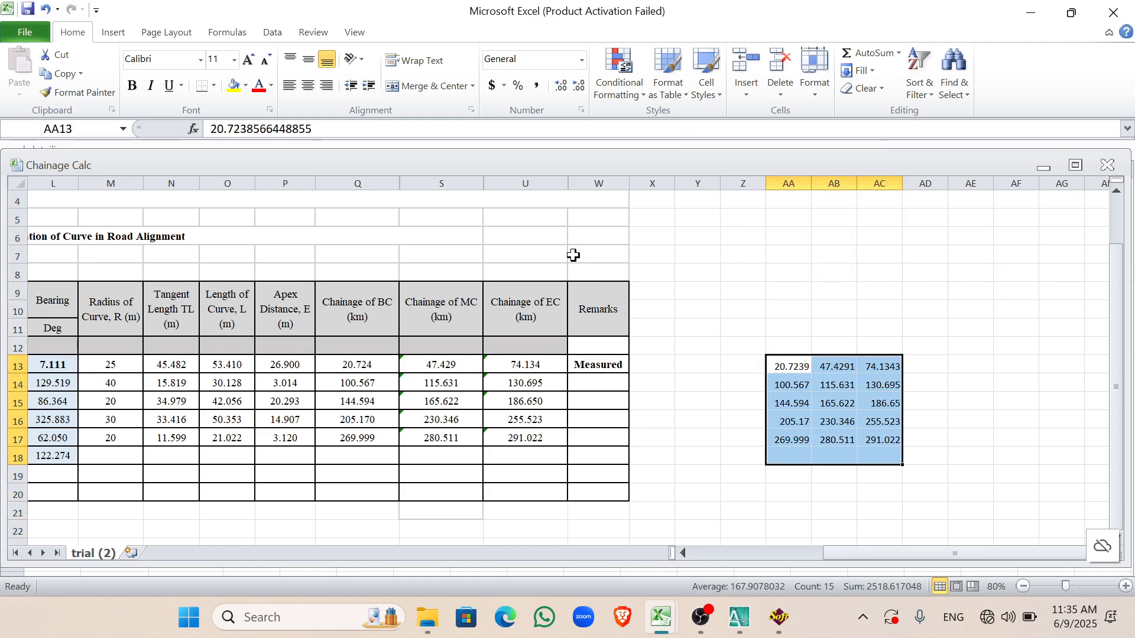
{"action": "left_click", "coordinate": [561, 86]}
{"action": "left_click", "coordinate": [585, 86]}
{"action": "left_click", "coordinate": [585, 86]}
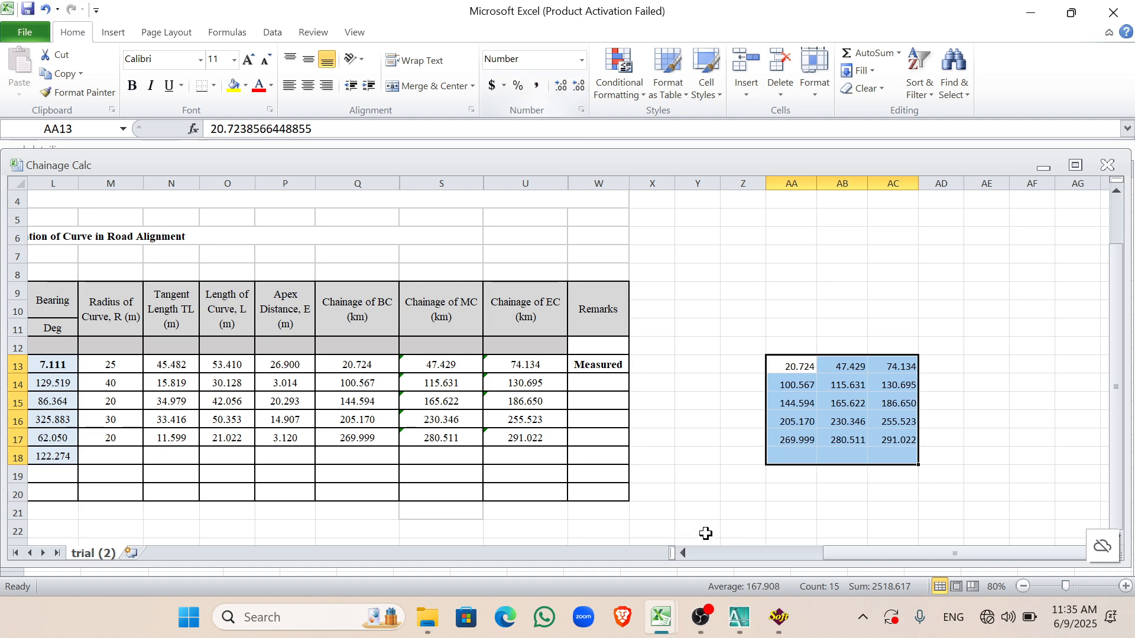
Step: Copy the first curve's chainages in AA13:AC13 and paste them transposed into a column starting at AA21
{"action": "left_click", "coordinate": [791, 457]}
{"action": "scroll", "coordinate": [775, 437], "scroll_direction": "down", "scroll_amount": 1}
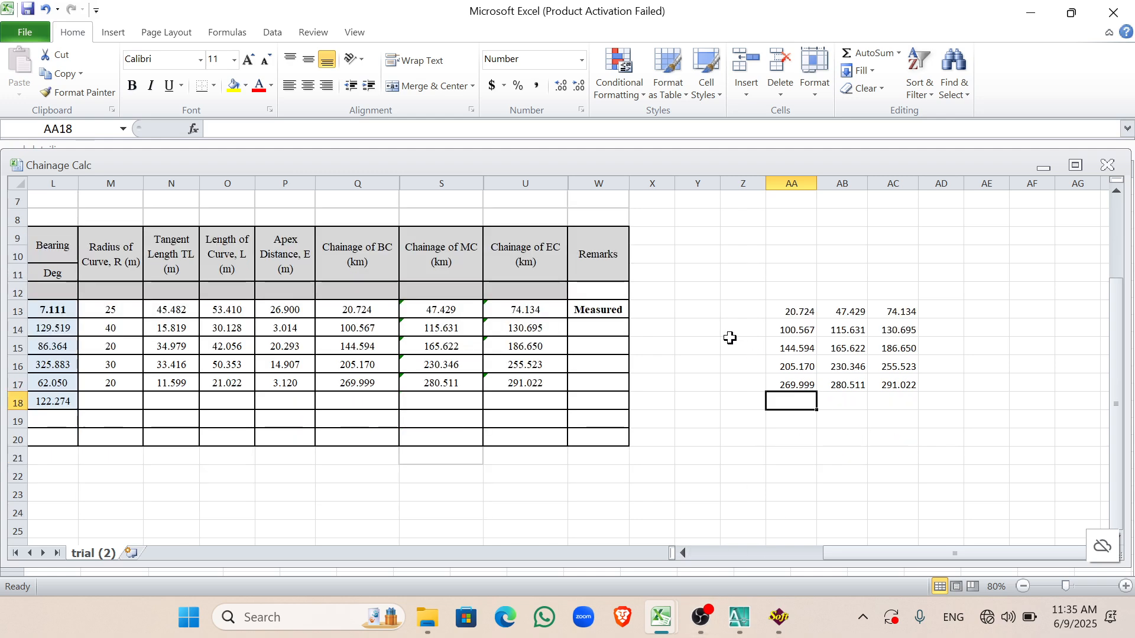
{"action": "left_click", "coordinate": [811, 312]}
{"action": "left_click_drag", "start_coordinate": [895, 322], "coordinate": [892, 308]}
{"action": "key", "text": "ctrl+c"}
{"action": "left_click", "coordinate": [790, 455]}
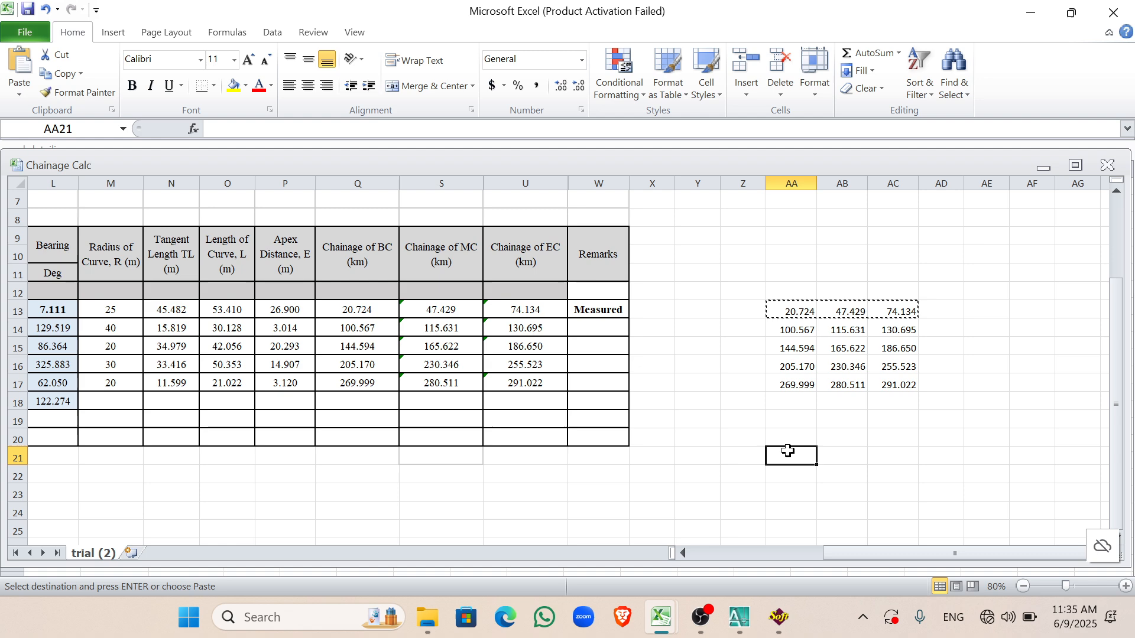
{"action": "right_click", "coordinate": [791, 456]}
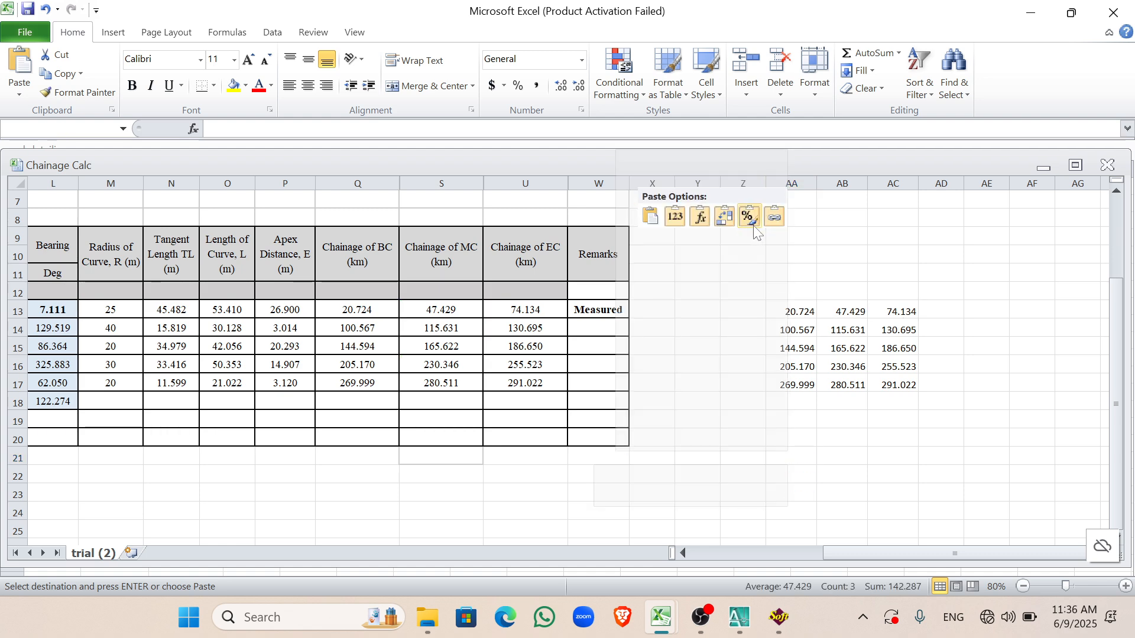
{"action": "left_click", "coordinate": [673, 238]}
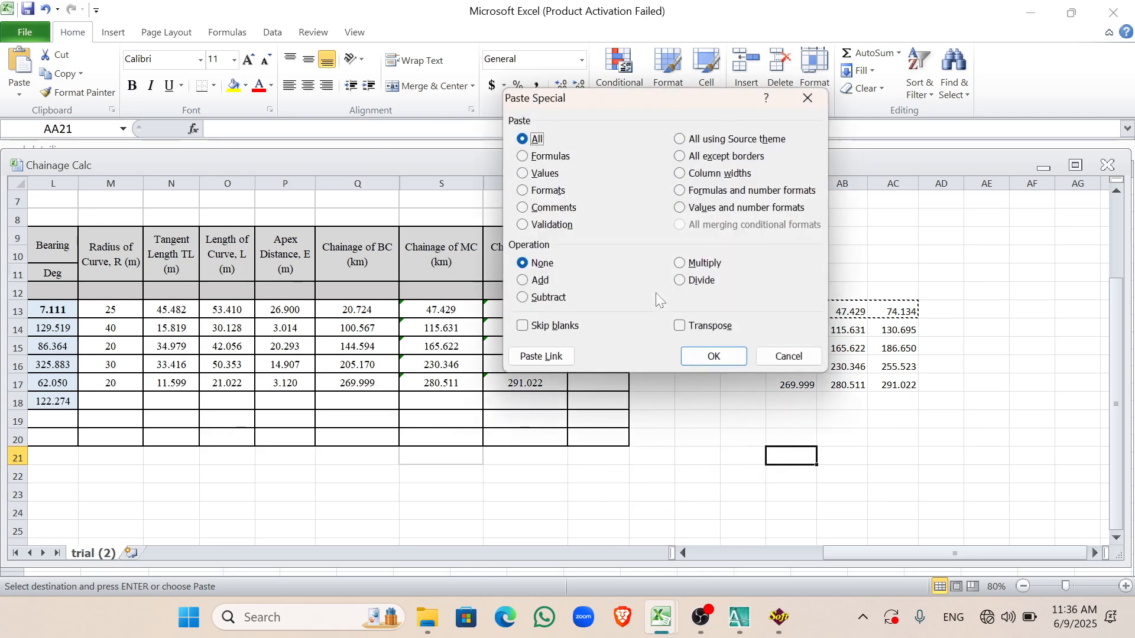
{"action": "left_click", "coordinate": [710, 326]}
{"action": "left_click", "coordinate": [714, 357]}
{"action": "scroll", "coordinate": [760, 394], "scroll_direction": "down", "scroll_amount": 2}
{"action": "scroll", "coordinate": [769, 342], "scroll_direction": "up", "scroll_amount": 2}
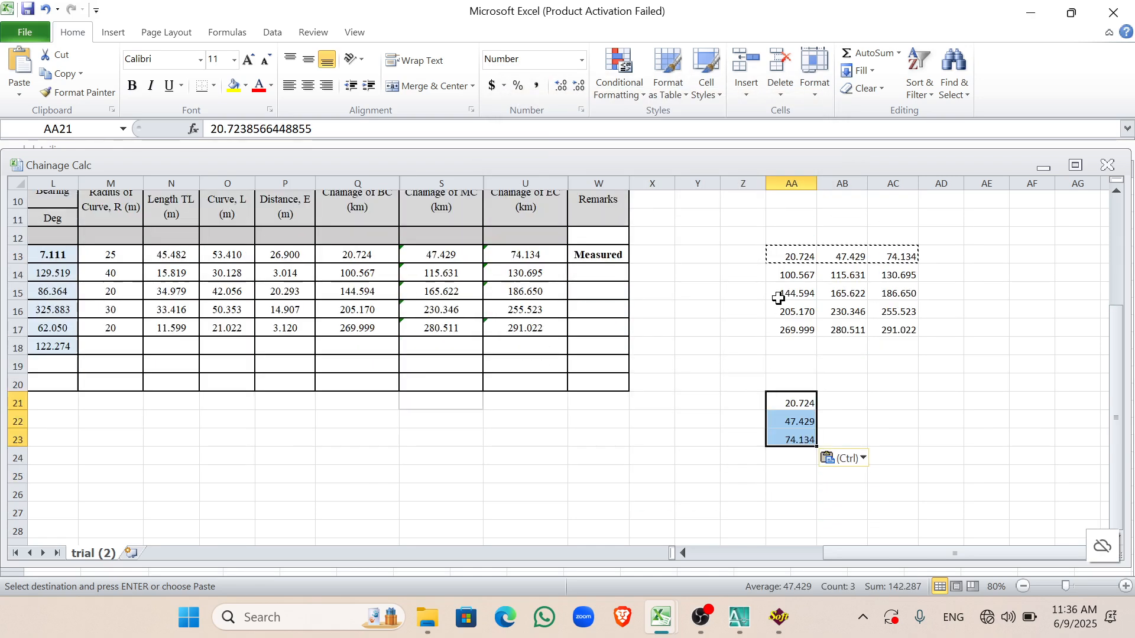
Step: Copy the second curve's chainages in AA14:AC14 and paste them transposed into the column starting at AA24
{"action": "scroll", "coordinate": [808, 453], "scroll_direction": "down", "scroll_amount": 1}
{"action": "left_click", "coordinate": [793, 400]}
{"action": "left_click", "coordinate": [796, 421]}
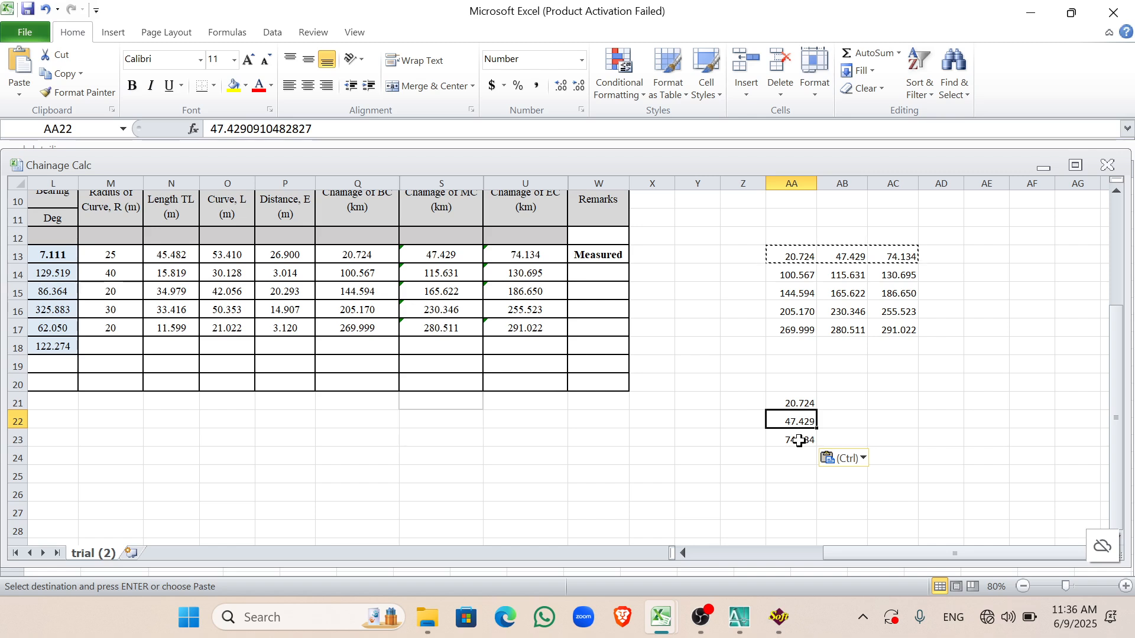
{"action": "left_click", "coordinate": [799, 441]}
{"action": "left_click_drag", "start_coordinate": [789, 276], "coordinate": [904, 270]}
{"action": "key", "text": "ctrl+c"}
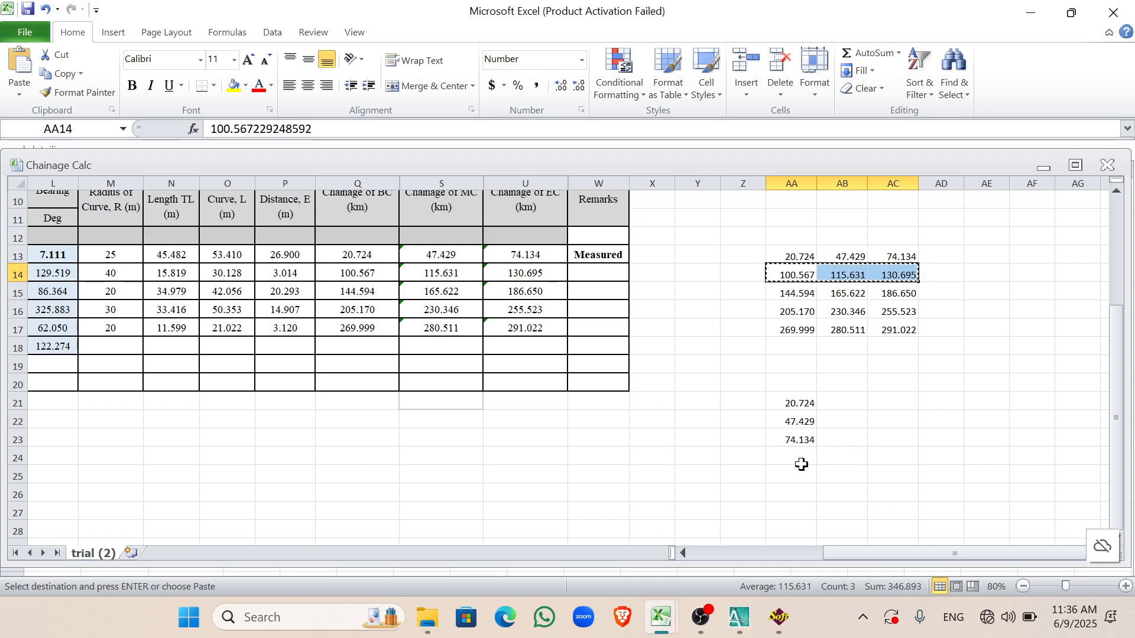
{"action": "left_click", "coordinate": [795, 459]}
{"action": "right_click", "coordinate": [797, 459]}
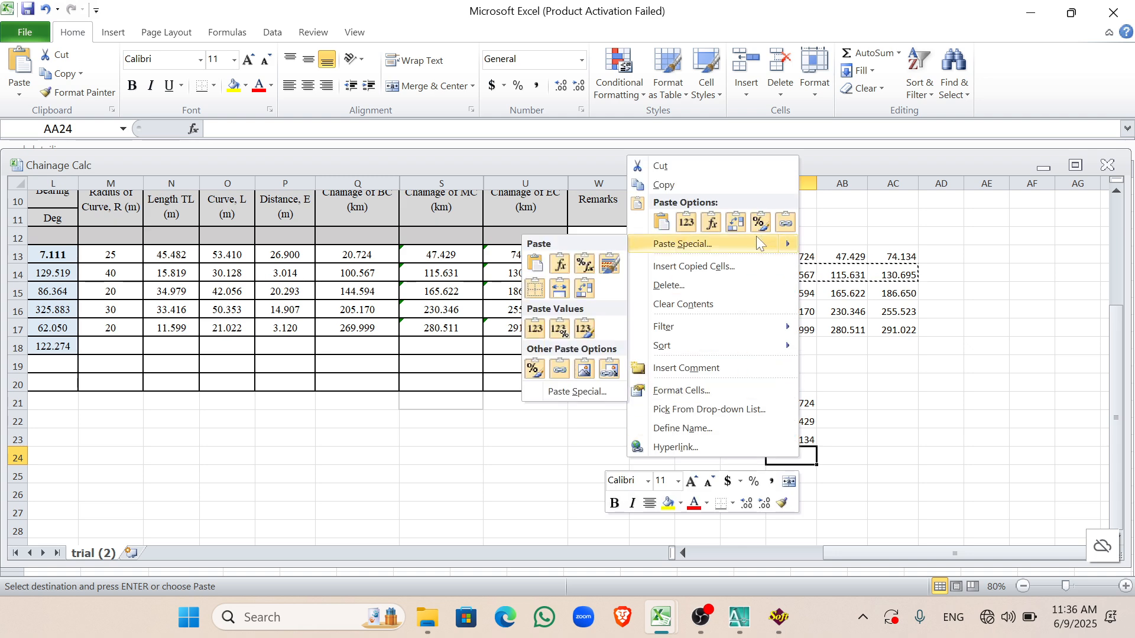
{"action": "left_click", "coordinate": [736, 223]}
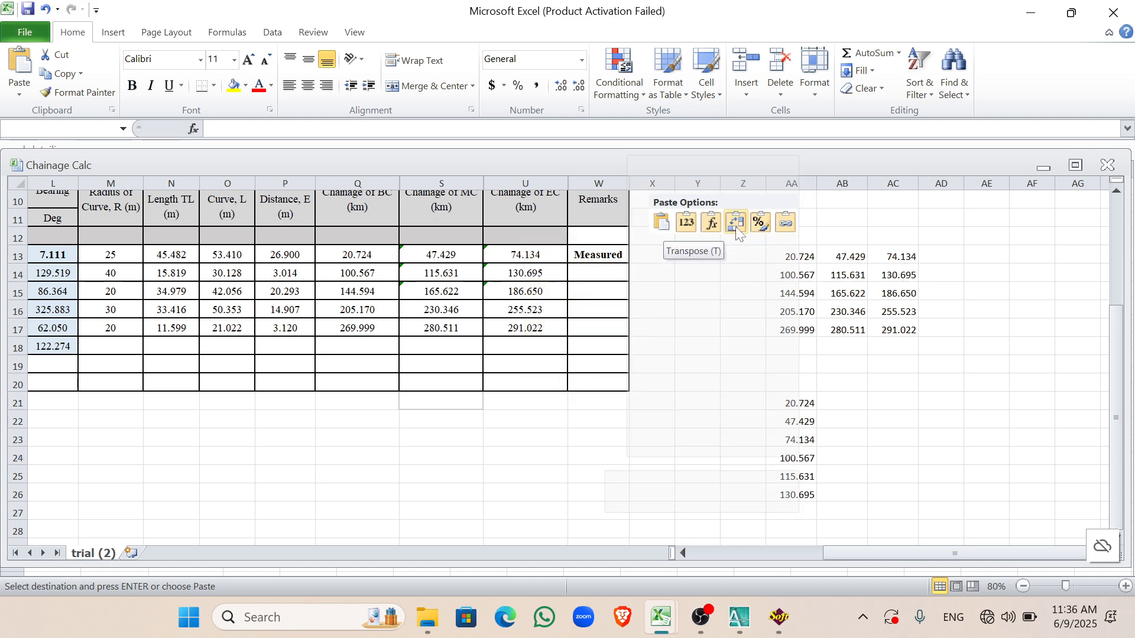
Step: Copy the third curve's chainages in AA15:AC15 and paste them transposed starting at AA27
{"action": "left_click", "coordinate": [783, 310]}
{"action": "left_click", "coordinate": [804, 292]}
{"action": "left_click_drag", "start_coordinate": [804, 292], "coordinate": [893, 292]}
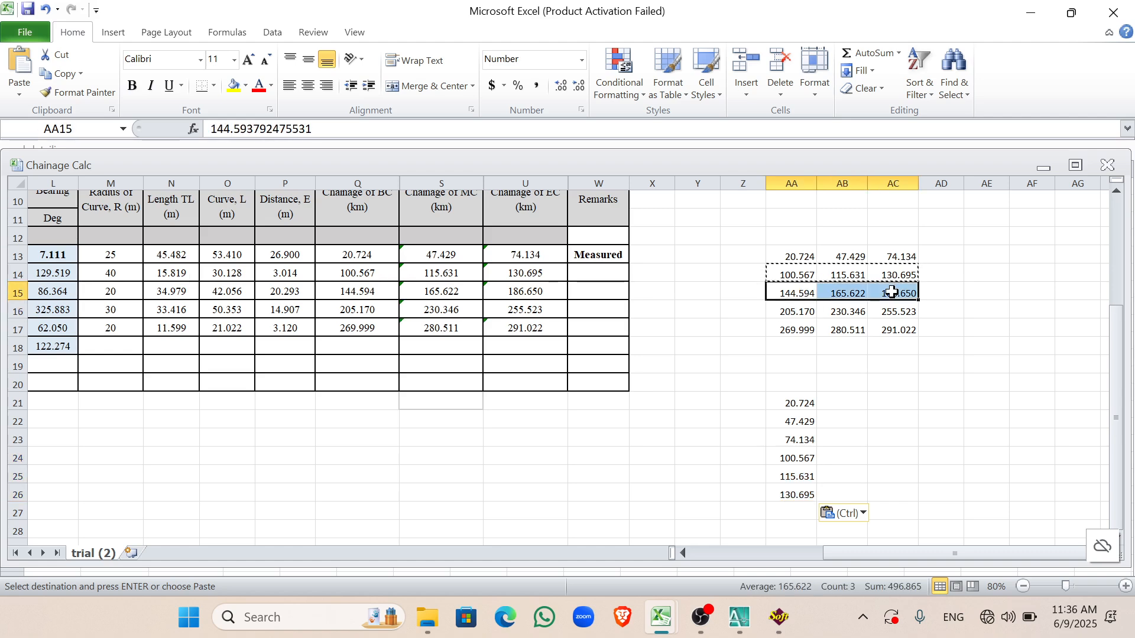
{"action": "key", "text": "ctrl+c"}
{"action": "left_click", "coordinate": [792, 512]}
{"action": "right_click", "coordinate": [792, 512]}
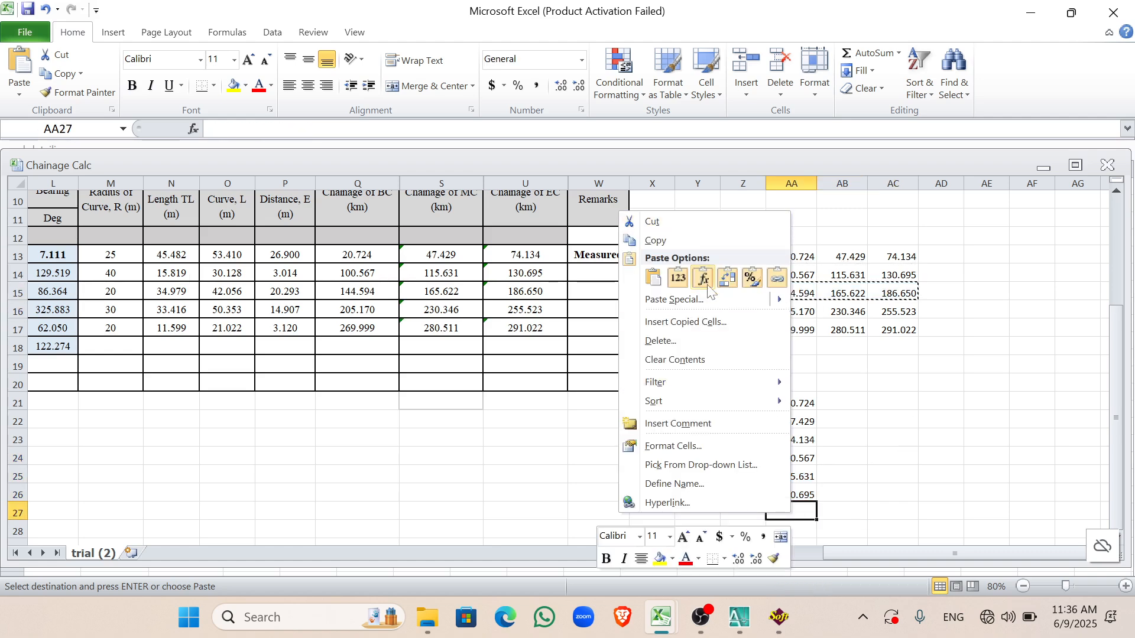
{"action": "left_click", "coordinate": [727, 277]}
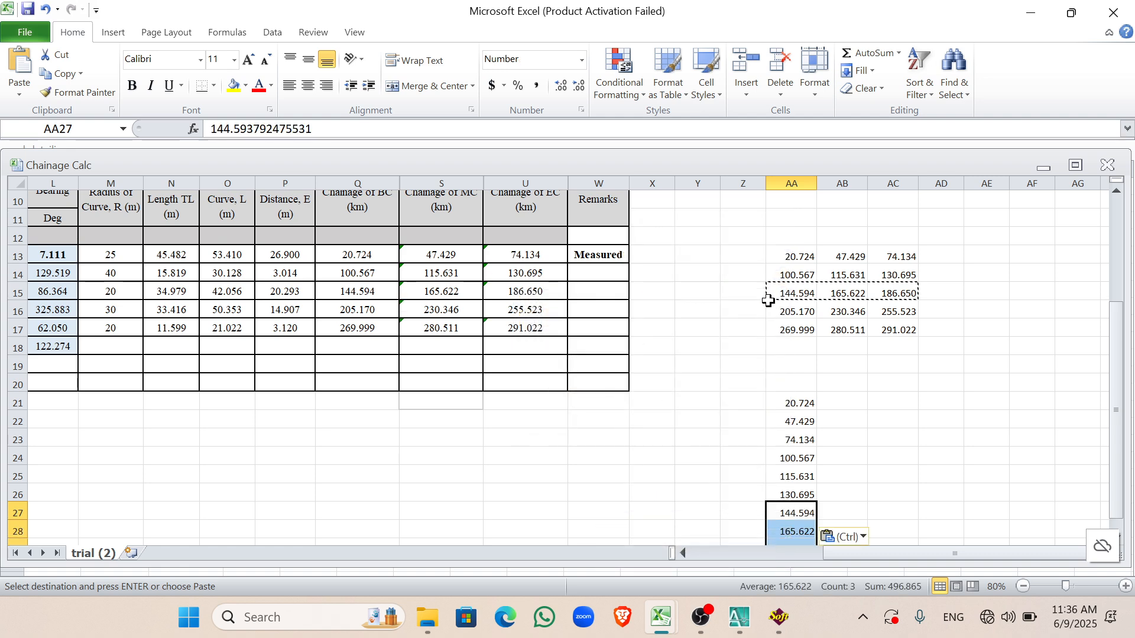
Step: Copy the fourth curve's chainages in AA16:AC16 and paste them transposed starting at AA30
{"action": "left_click_drag", "start_coordinate": [789, 312], "coordinate": [901, 310]}
{"action": "key", "text": "ctrl+c"}
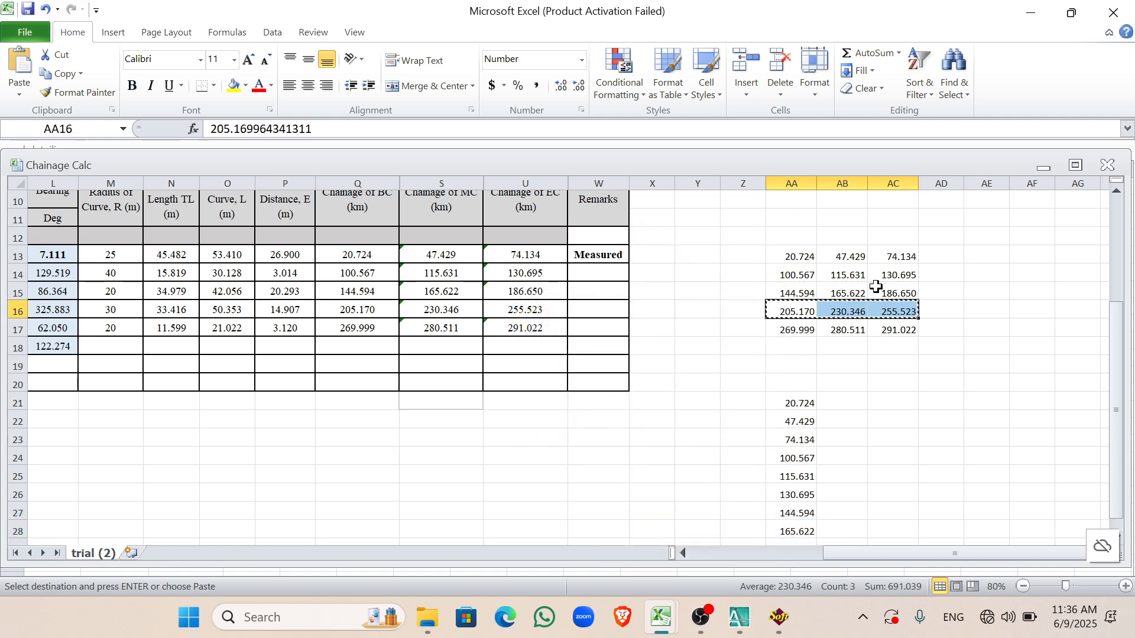
{"action": "scroll", "coordinate": [874, 286], "scroll_direction": "down", "scroll_amount": 2}
{"action": "left_click", "coordinate": [801, 455]}
{"action": "right_click", "coordinate": [801, 456]}
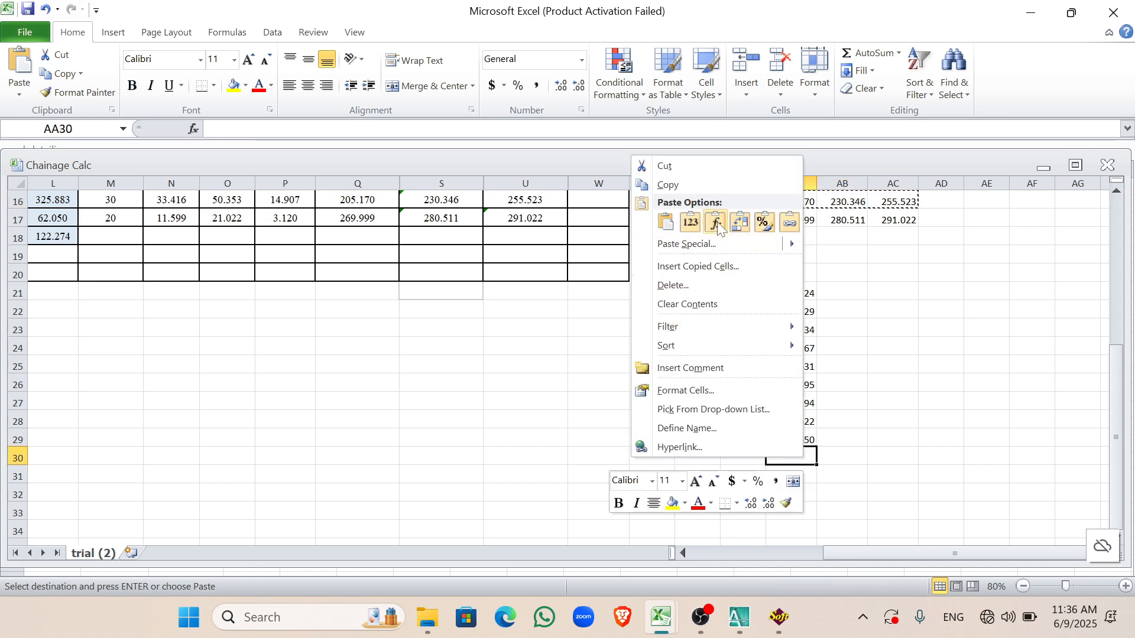
{"action": "left_click", "coordinate": [740, 223]}
Step: Copy the fifth curve's chainages in AA17:AC17 and paste them transposed starting at AA33
{"action": "scroll", "coordinate": [800, 409], "scroll_direction": "down", "scroll_amount": 2}
{"action": "left_click", "coordinate": [800, 409]}
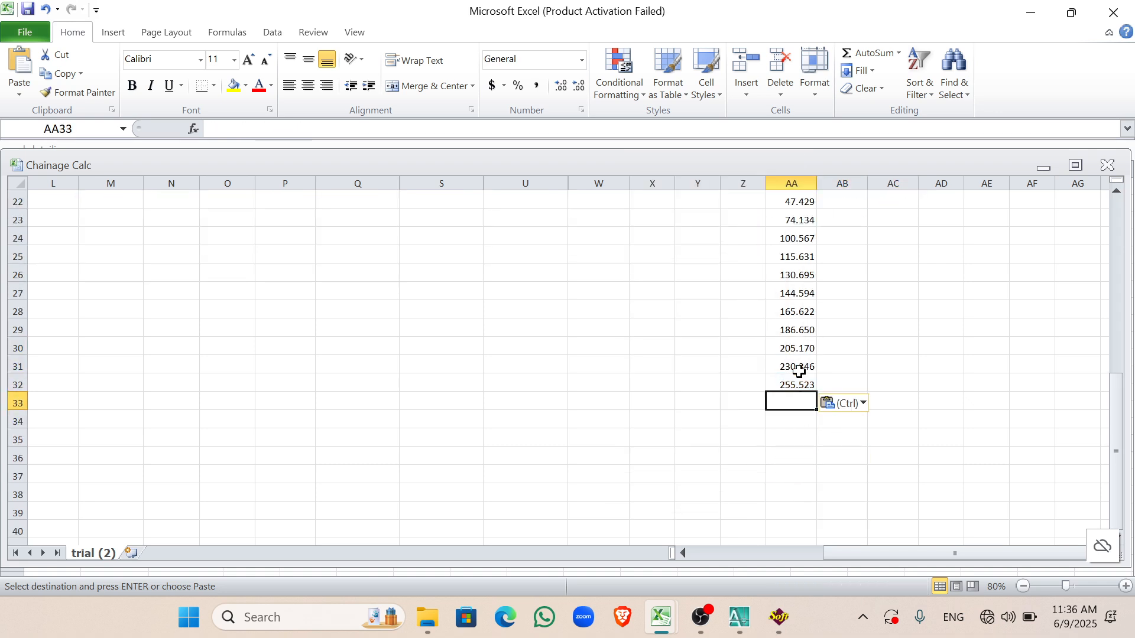
{"action": "scroll", "coordinate": [799, 367], "scroll_direction": "up", "scroll_amount": 2}
{"action": "left_click", "coordinate": [798, 220]}
{"action": "left_click", "coordinate": [882, 220], "text": "shift"}
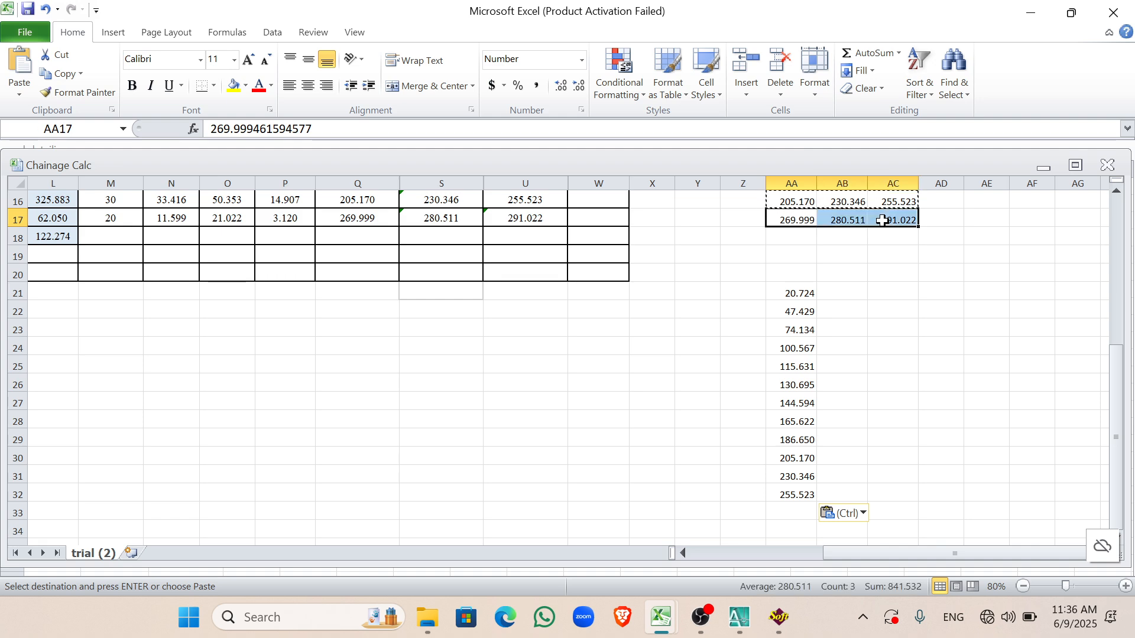
{"action": "key", "text": "ctrl+c"}
{"action": "scroll", "coordinate": [816, 392], "scroll_direction": "down", "scroll_amount": 2}
{"action": "left_click", "coordinate": [801, 397]}
{"action": "right_click", "coordinate": [801, 397]}
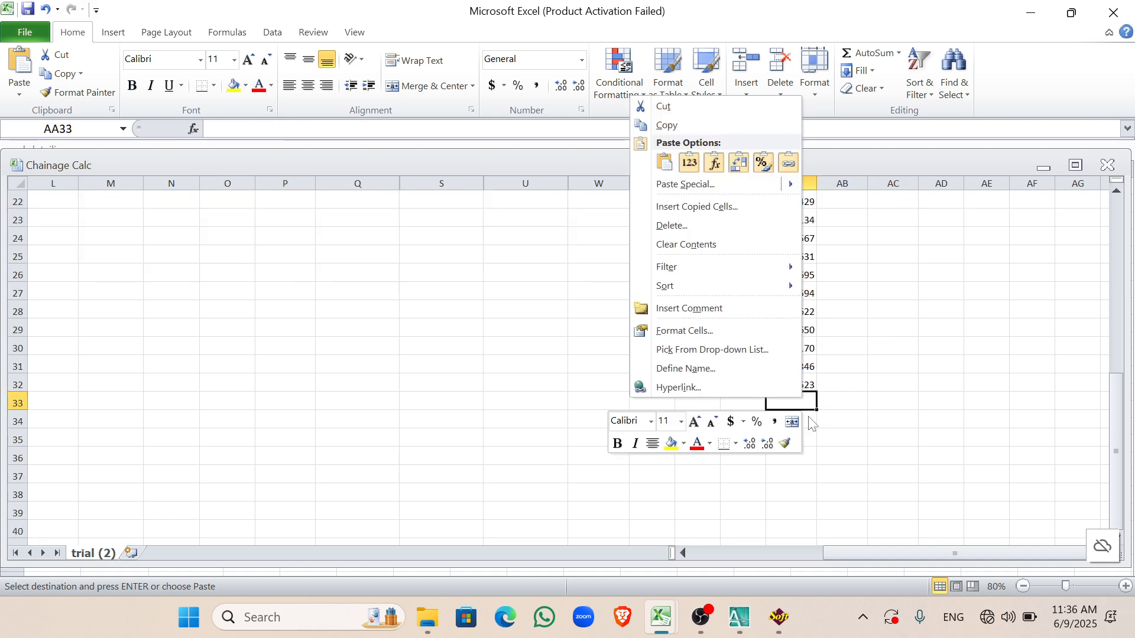
{"action": "left_click", "coordinate": [738, 164]}
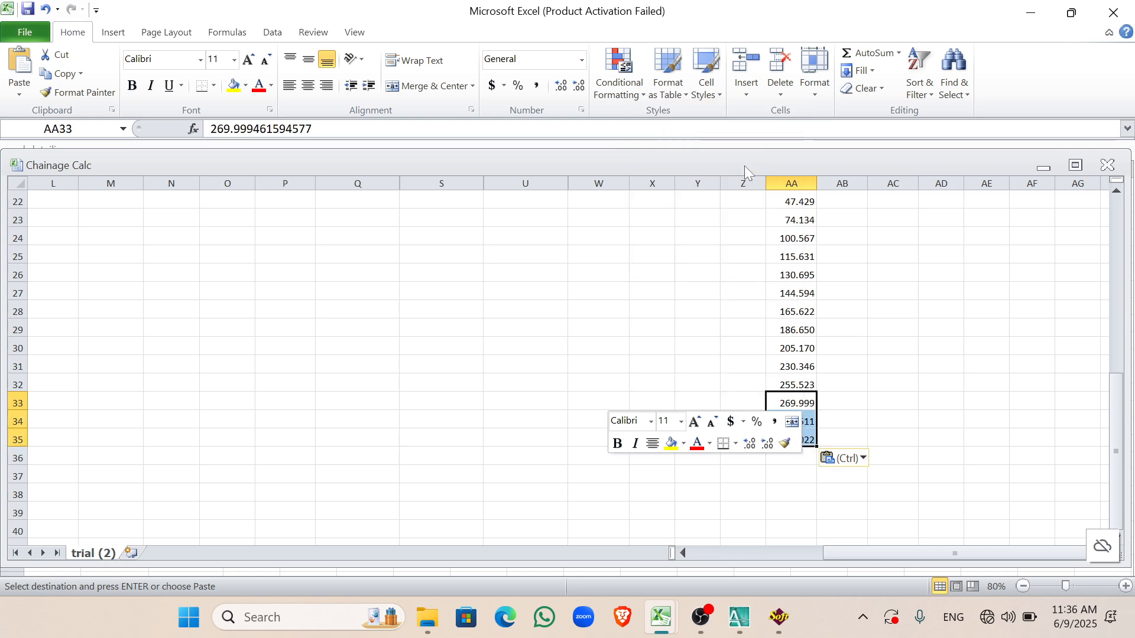
Step: Enter the label BC1 in AB21, beside the first chainage of the transposed list
{"action": "scroll", "coordinate": [789, 319], "scroll_direction": "up", "scroll_amount": 2}
{"action": "left_click", "coordinate": [795, 293]}
{"action": "scroll", "coordinate": [806, 277], "scroll_direction": "down", "scroll_amount": 1}
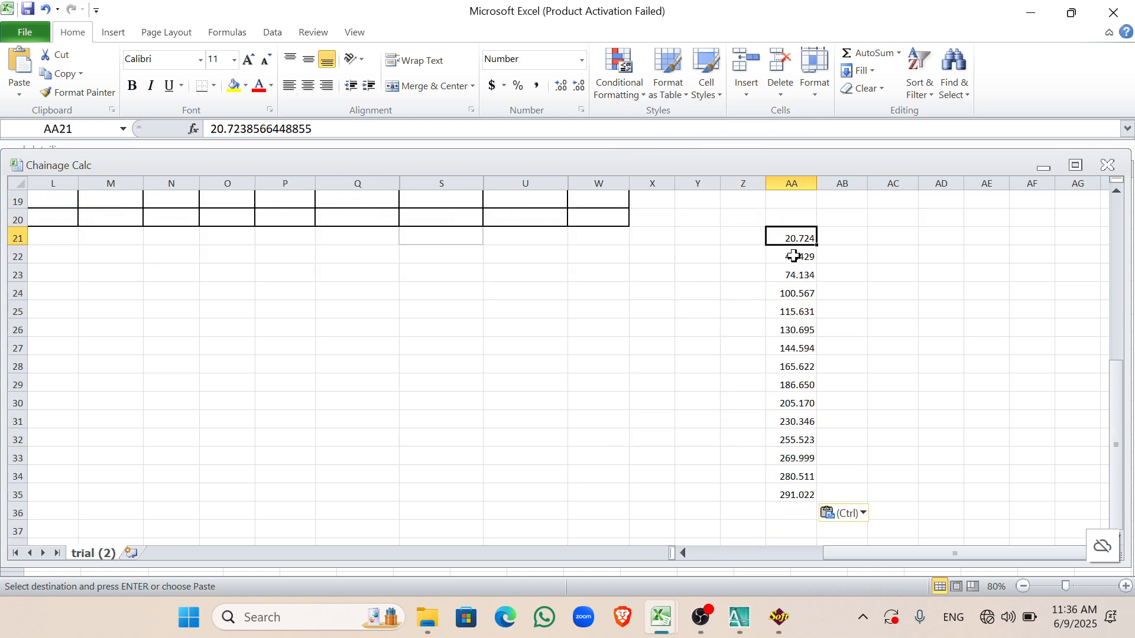
{"action": "left_click", "coordinate": [795, 257]}
{"action": "left_click", "coordinate": [823, 239]}
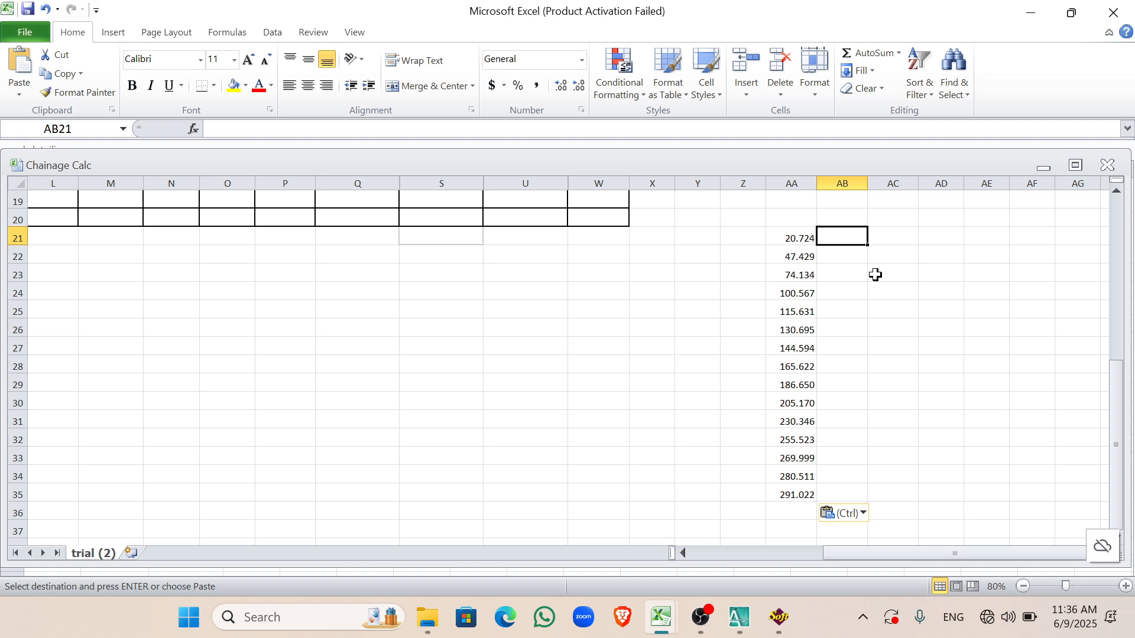
{"action": "type", "text": "BC"}
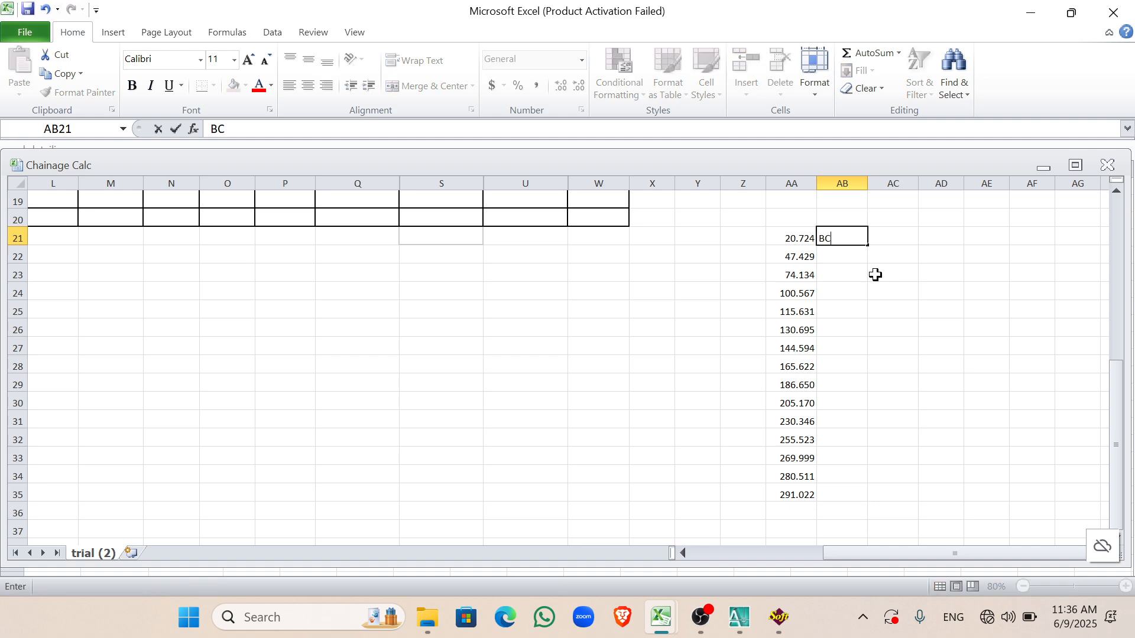
{"action": "type", "text": "!"}
{"action": "left_click", "coordinate": [841, 250]}
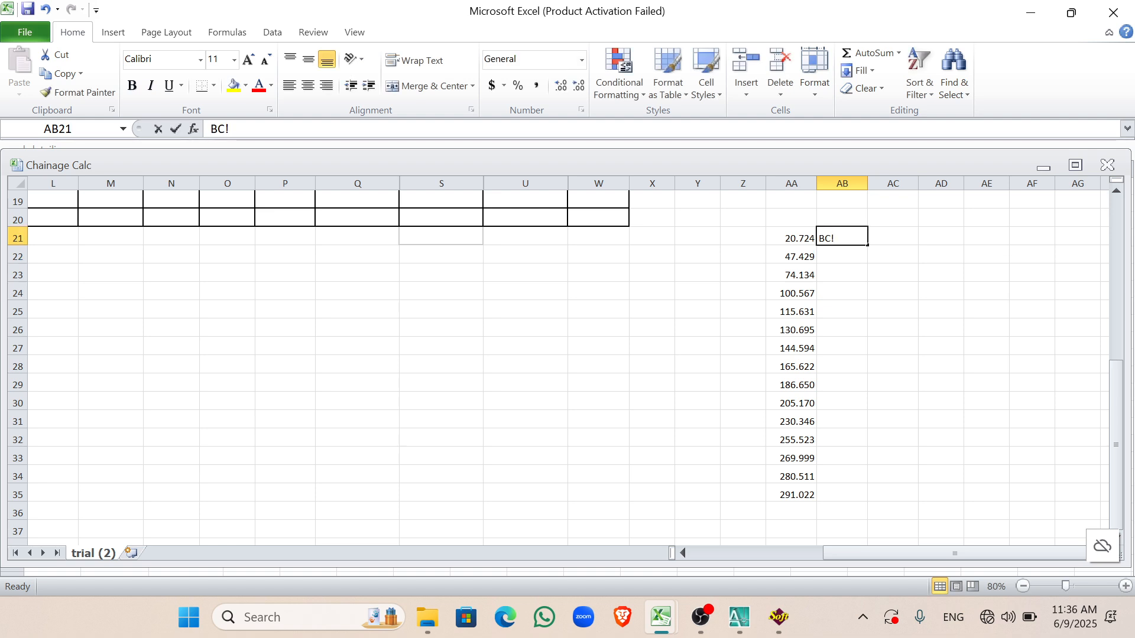
{"action": "double_click", "coordinate": [844, 239]}
{"action": "key", "text": "BackSpace"}
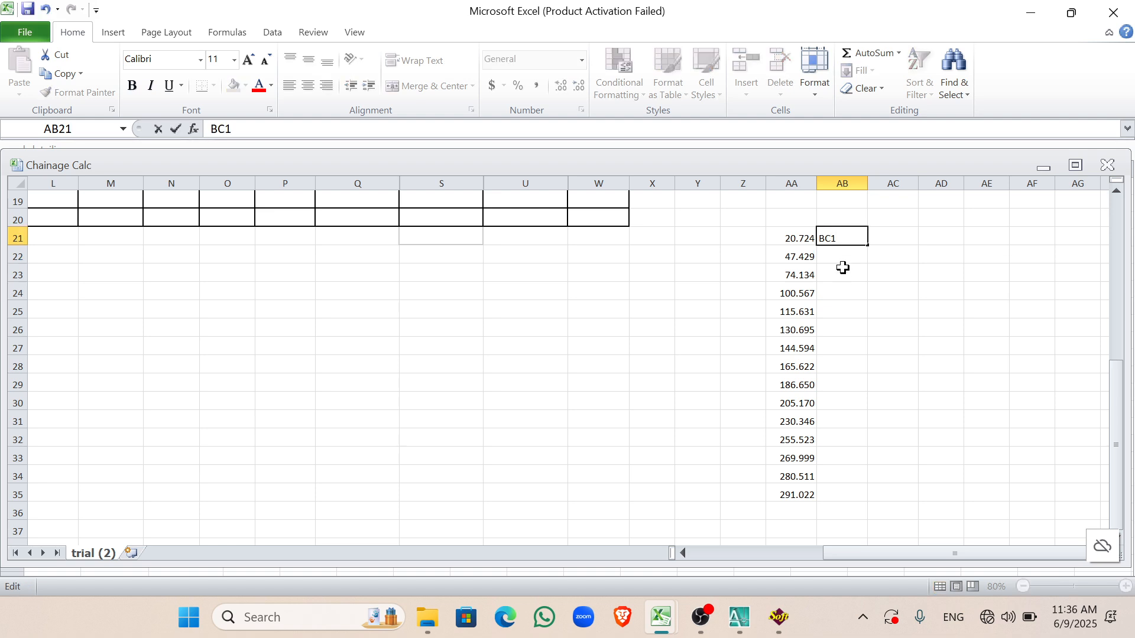
Step: Label the second and third chainages MC1 in AB22 and EC1 in AB23
{"action": "left_click", "coordinate": [839, 253]}
{"action": "type", "text": "EC1"}
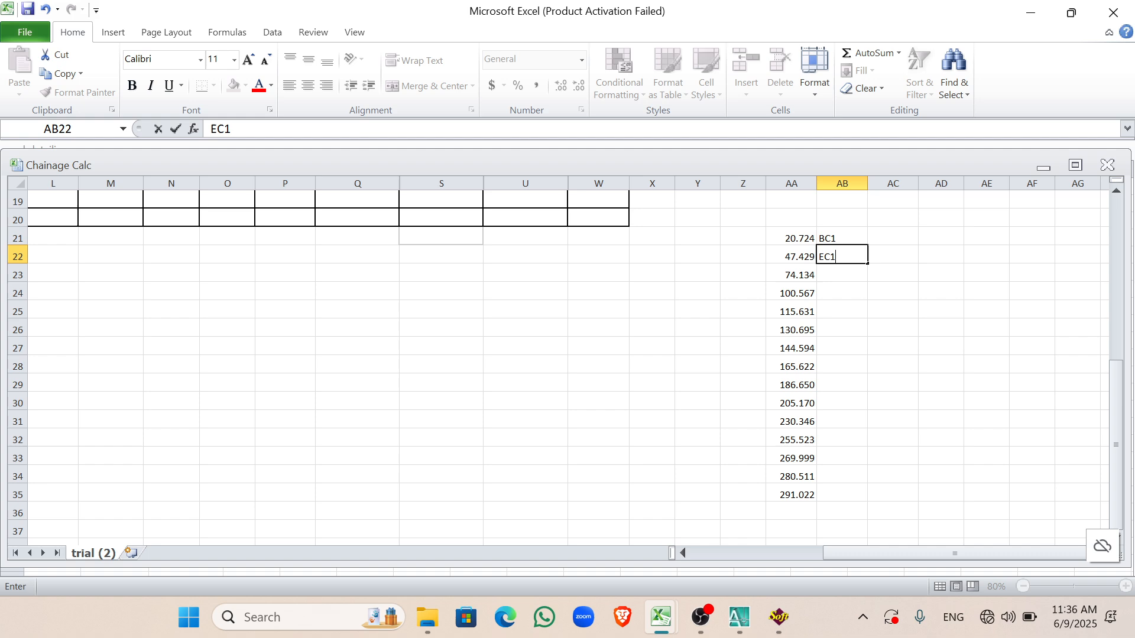
{"action": "left_click", "coordinate": [843, 267]}
{"action": "left_click", "coordinate": [837, 248]}
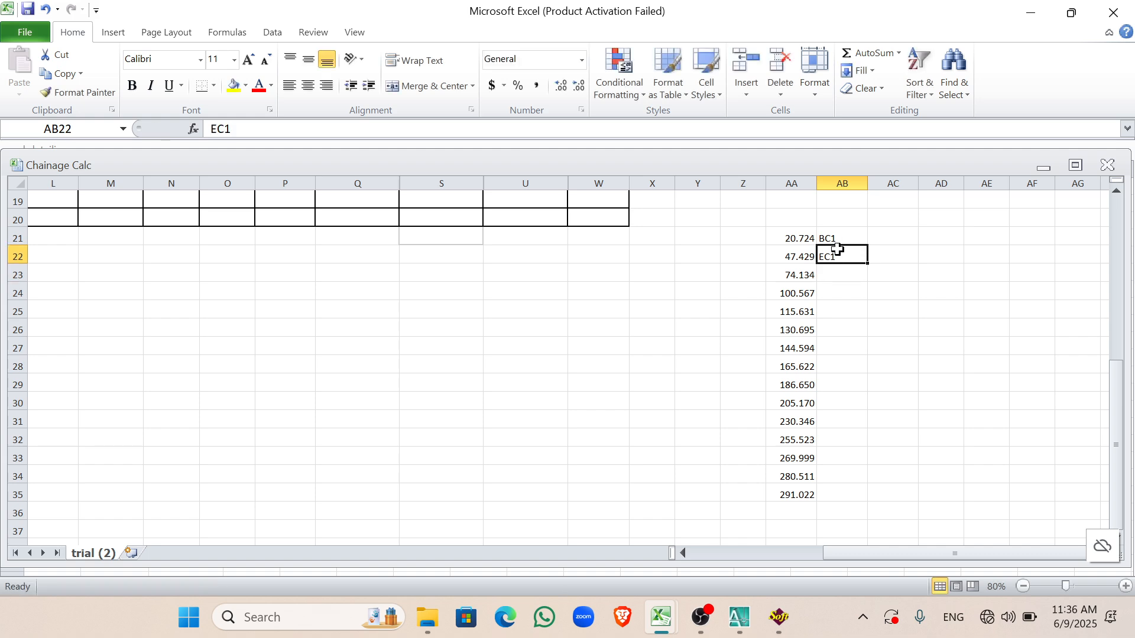
{"action": "type", "text": "M"}
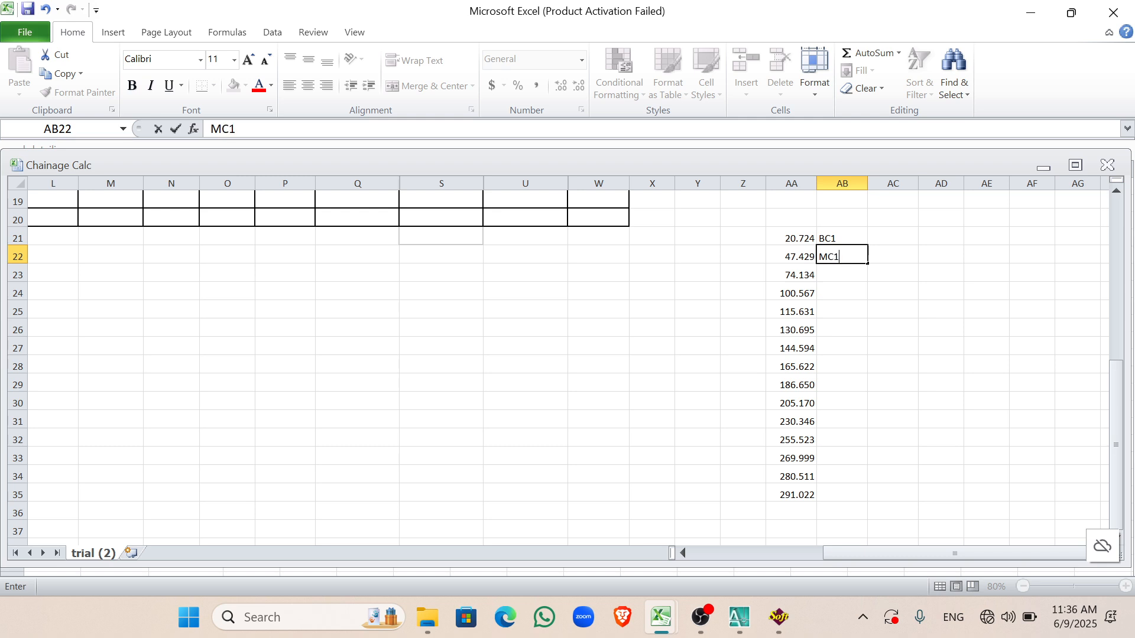
{"action": "left_click", "coordinate": [847, 276]}
{"action": "type", "text": "EC"}
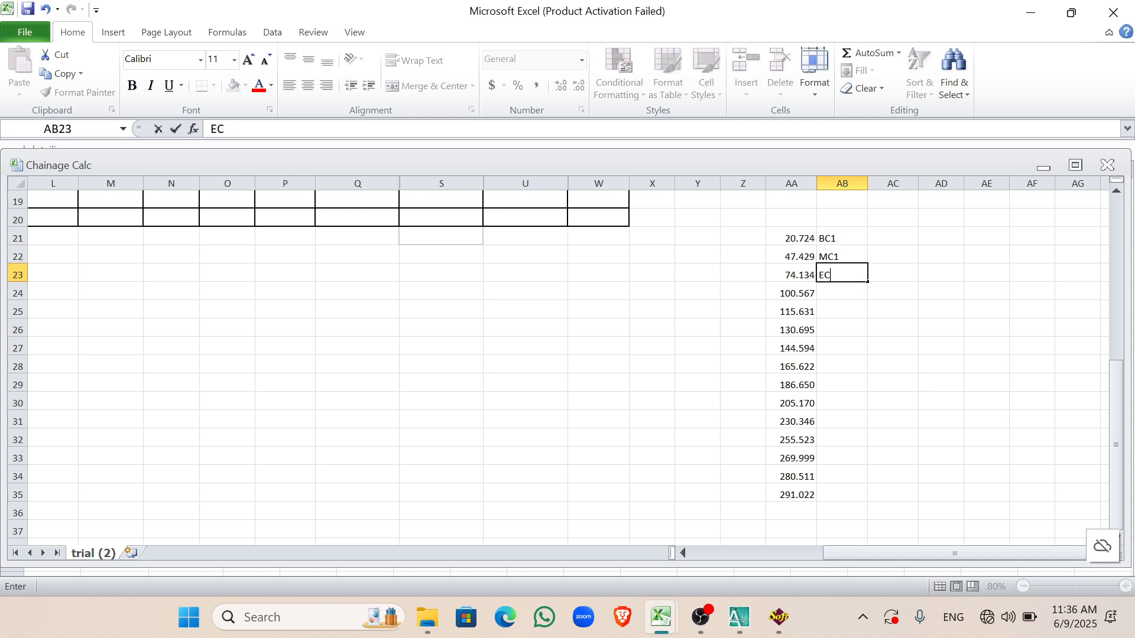
{"action": "type", "text": "1"}
{"action": "left_click", "coordinate": [851, 289]}
Step: Fill the BC1, MC1, EC1 label pattern from AB21:AB23 down to AB35, alongside all the chainages
{"action": "left_click", "coordinate": [838, 243]}
{"action": "left_click", "coordinate": [841, 275]}
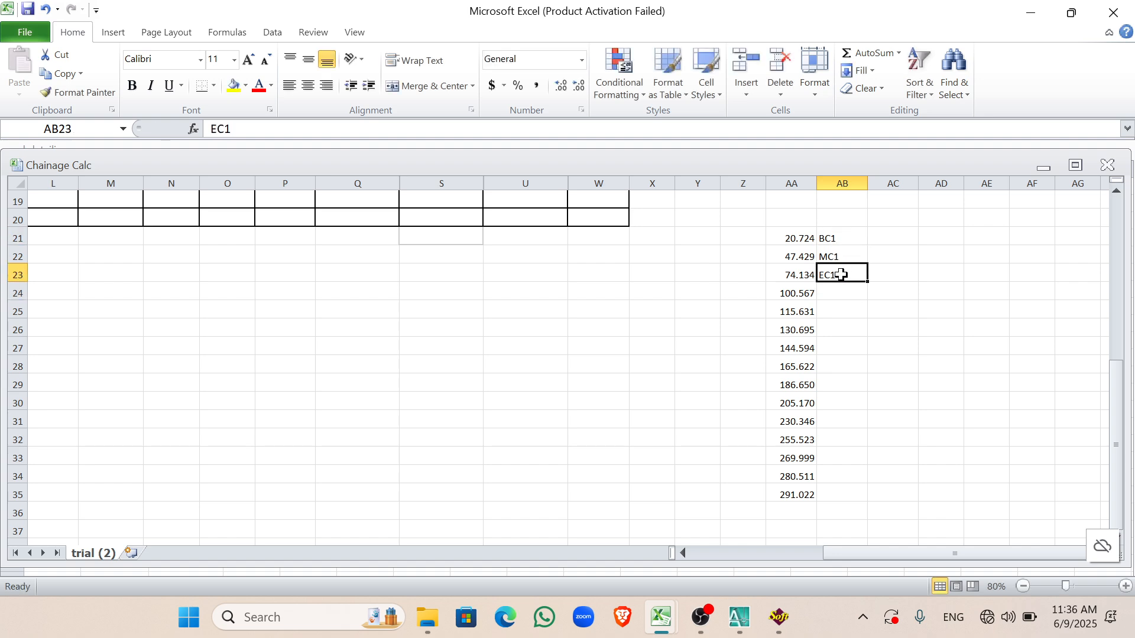
{"action": "left_click", "coordinate": [835, 235]}
{"action": "left_click_drag", "start_coordinate": [842, 238], "coordinate": [865, 276]}
{"action": "double_click", "coordinate": [868, 283]}
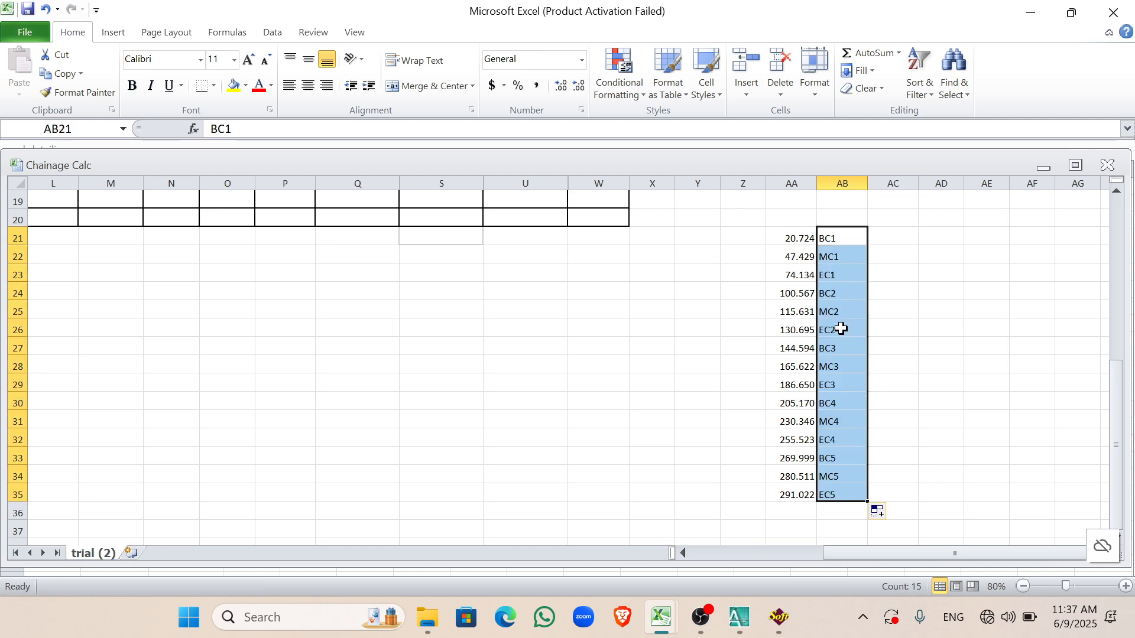
Step: Copy the complete chainage column AA21:AA35 without its labels
{"action": "left_click", "coordinate": [795, 349]}
{"action": "left_click", "coordinate": [798, 238]}
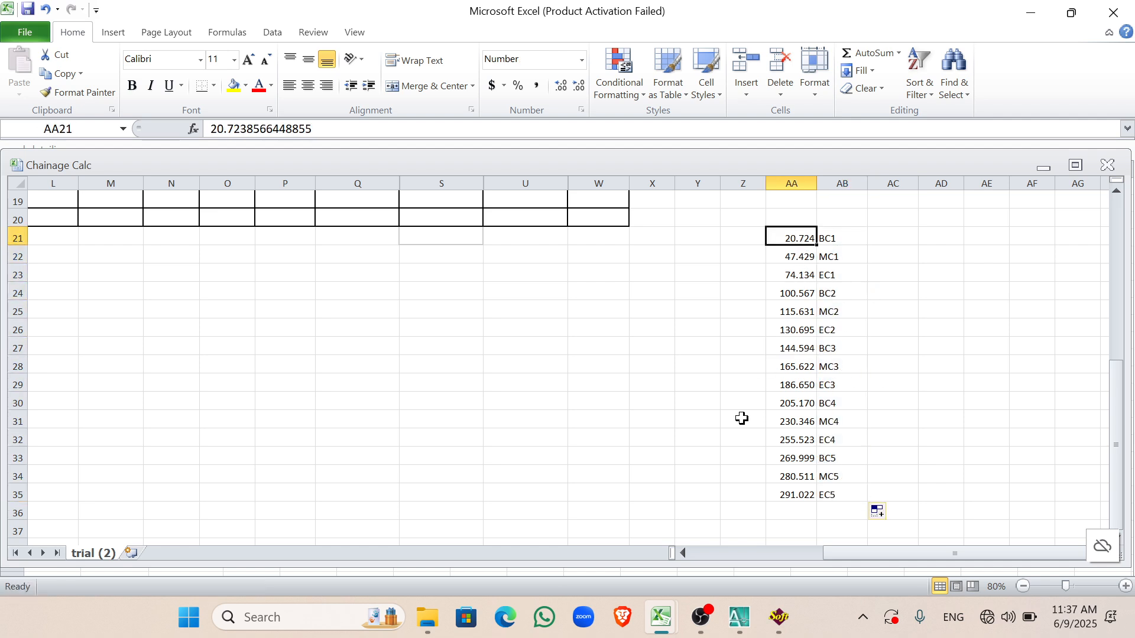
{"action": "left_click", "coordinate": [792, 494], "text": "shift"}
{"action": "left_click", "coordinate": [843, 256]}
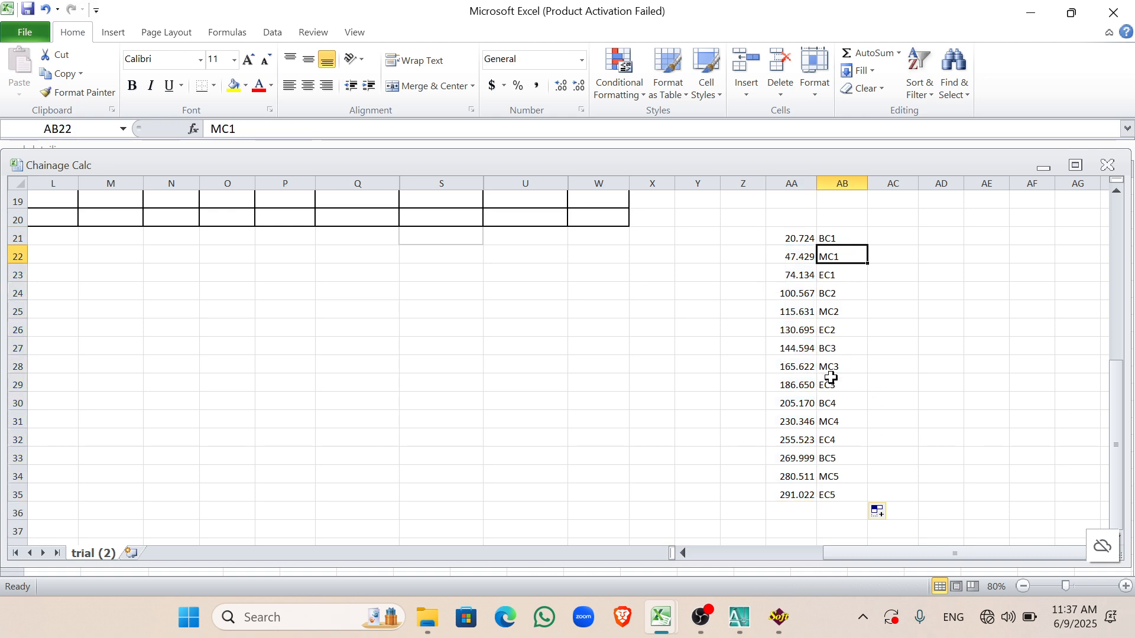
{"action": "left_click", "coordinate": [830, 438]}
{"action": "left_click", "coordinate": [791, 234]}
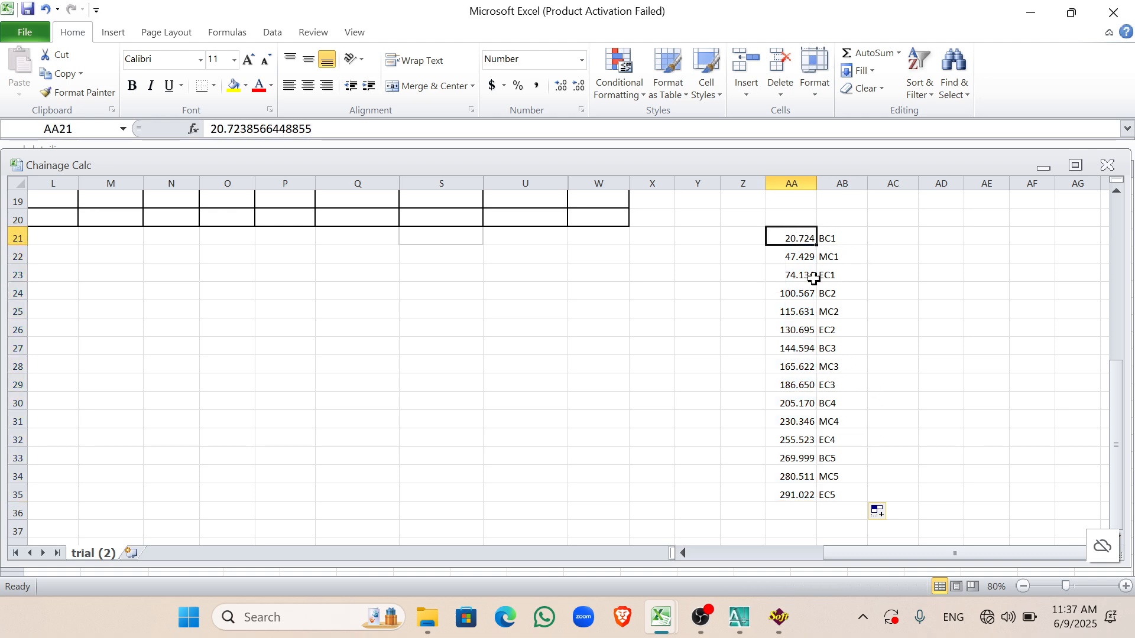
{"action": "left_click", "coordinate": [783, 497], "text": "shift"}
{"action": "key", "text": "ctrl+c"}
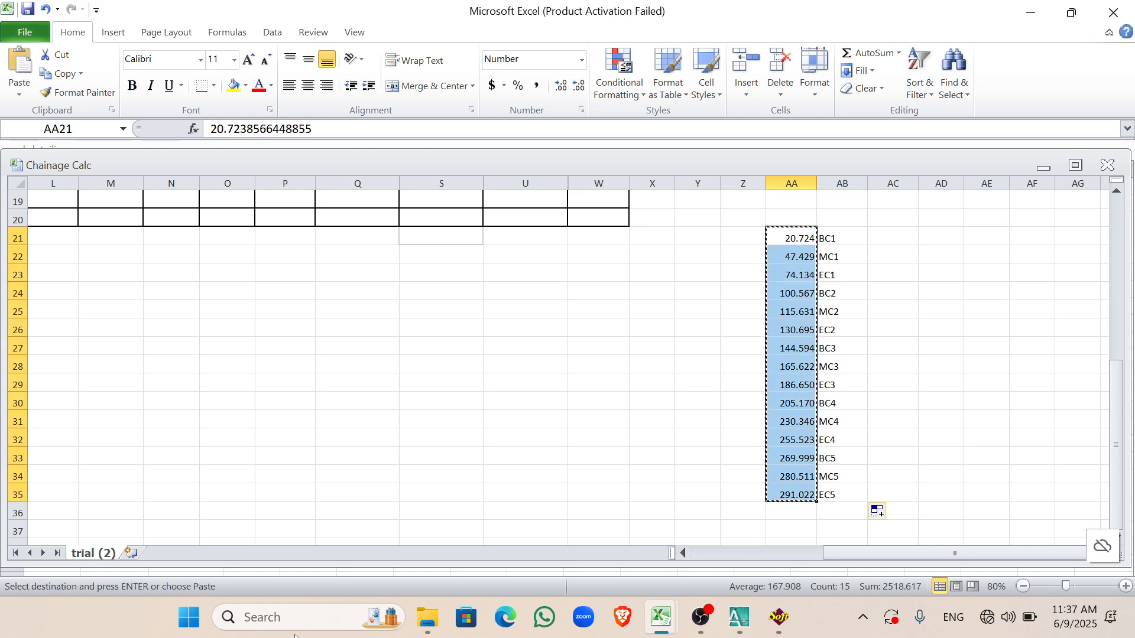
Step: Switch to File Explorer and create a text document named USERCHAINAGE in the SURVEY CAMP FILES folder
{"action": "left_click", "coordinate": [425, 629]}
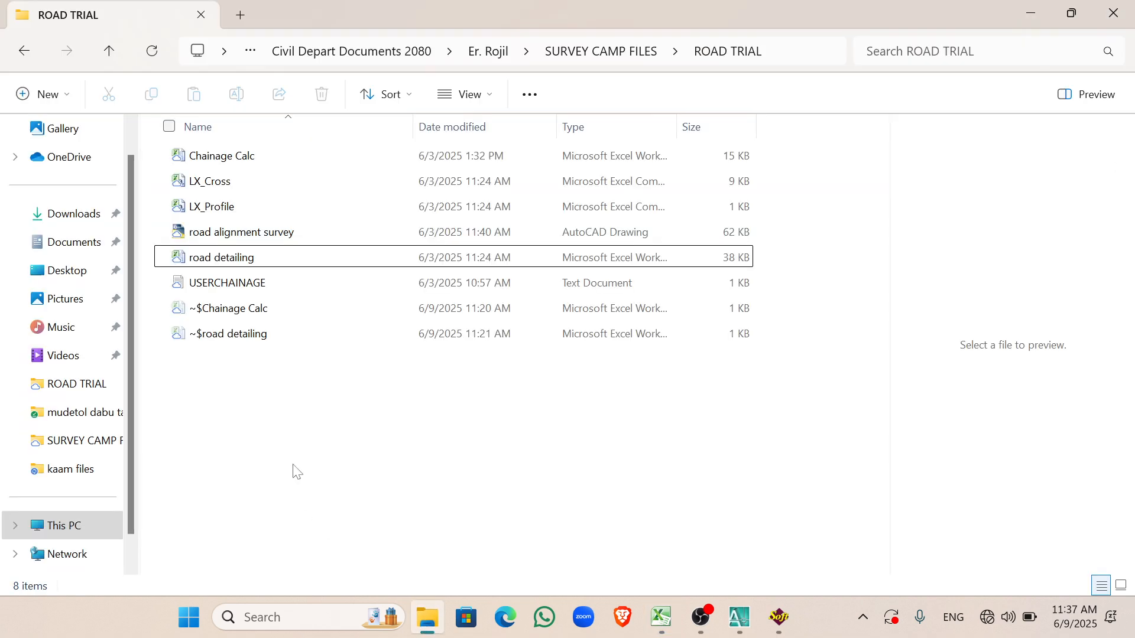
{"action": "key", "text": "alt+Left"}
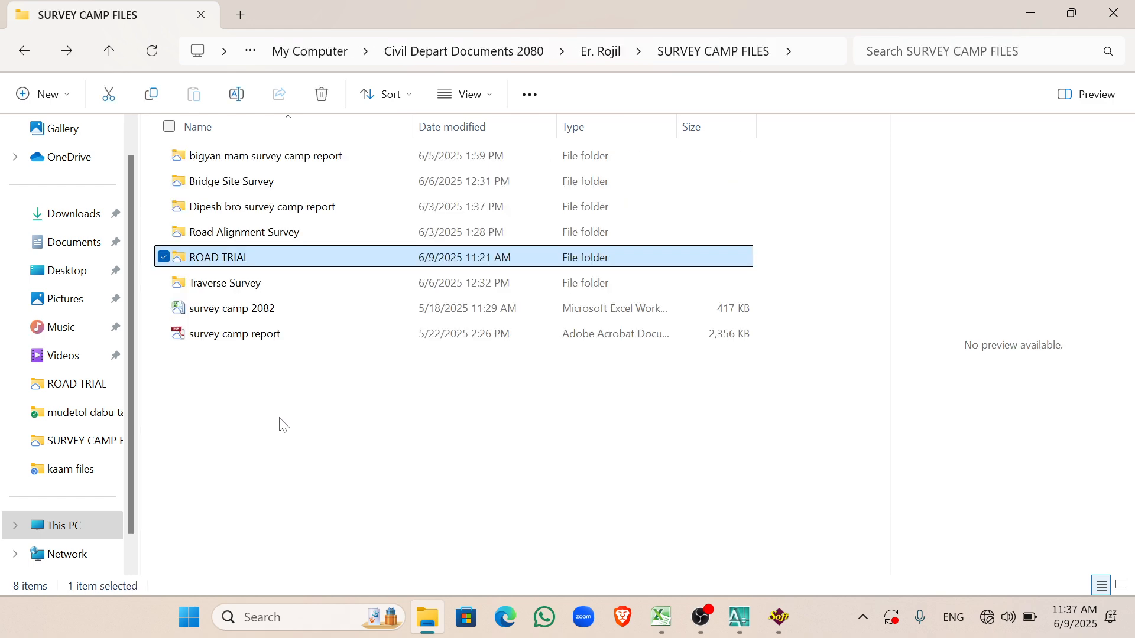
{"action": "left_click", "coordinate": [281, 424]}
{"action": "right_click", "coordinate": [266, 421]}
{"action": "left_click", "coordinate": [208, 412]}
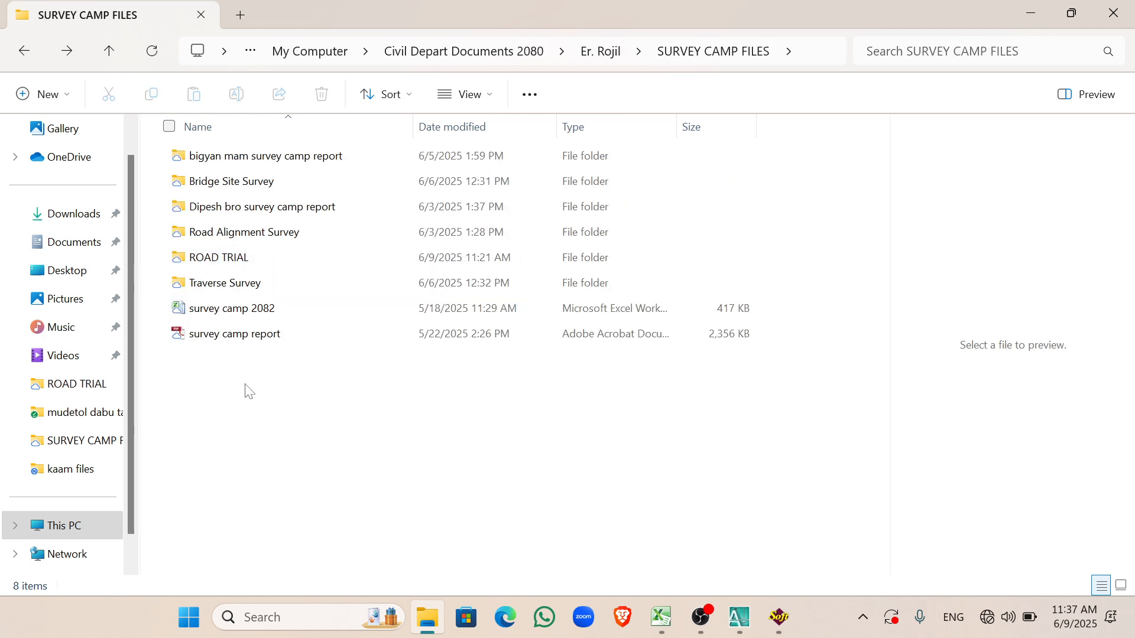
{"action": "right_click", "coordinate": [276, 459]}
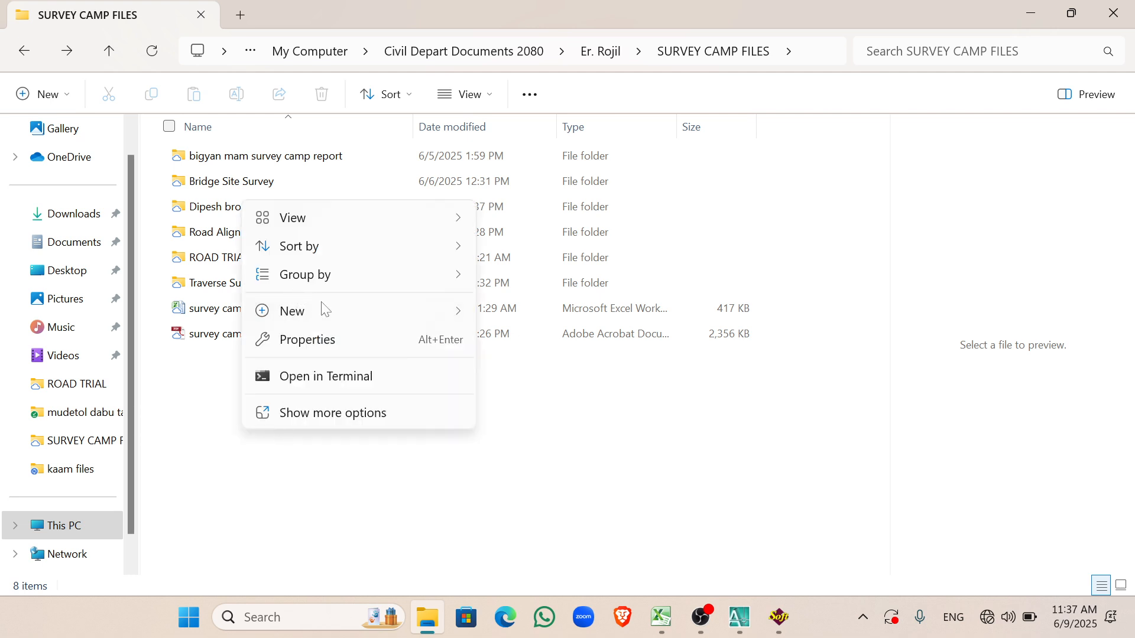
{"action": "mouse_move", "coordinate": [355, 326]}
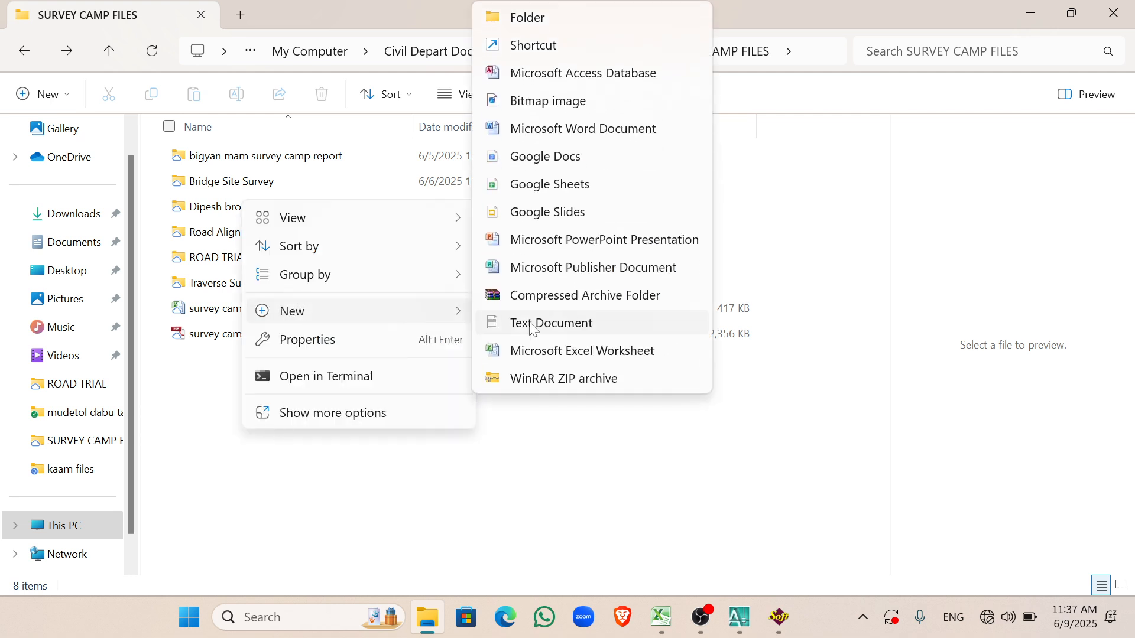
{"action": "left_click", "coordinate": [545, 324]}
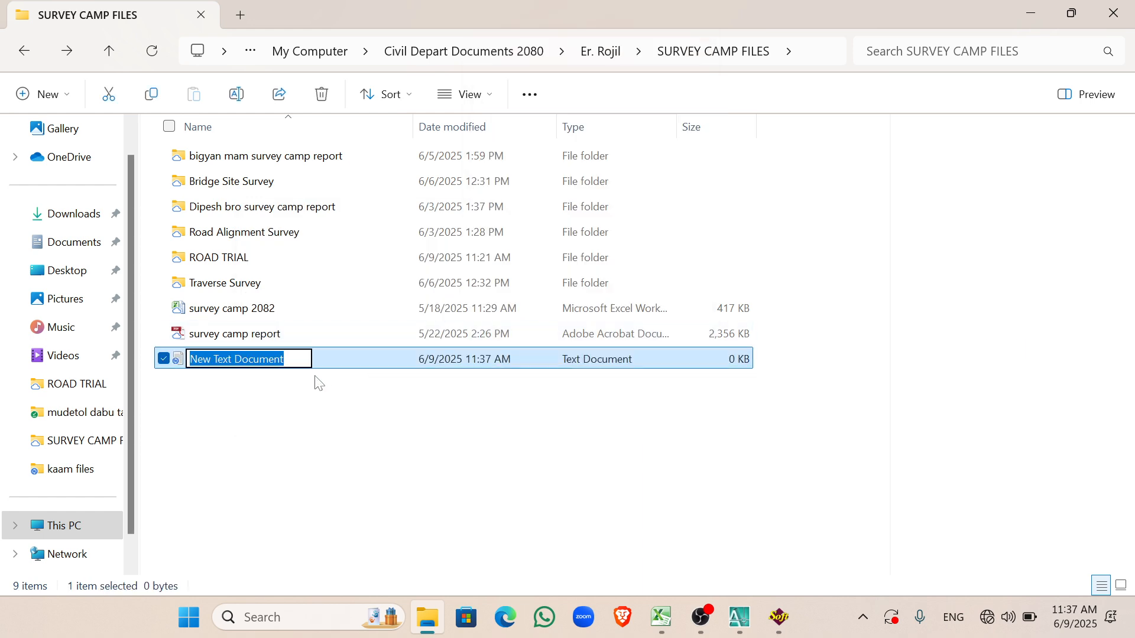
{"action": "type", "text": "USERCHAINAGE"}
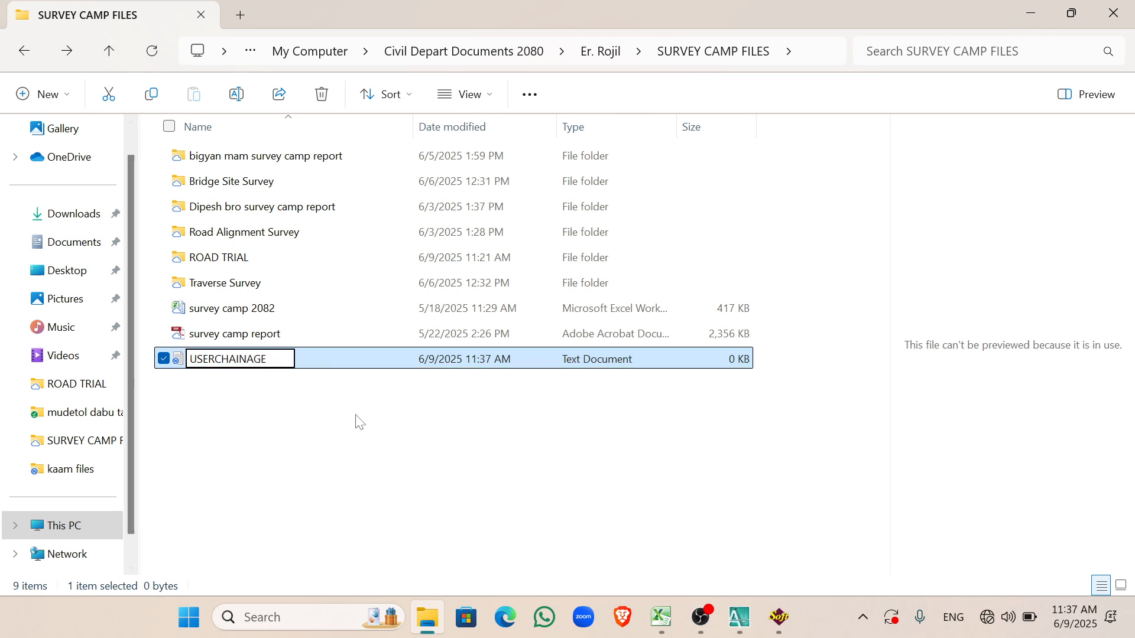
Step: Open the USERCHAINAGE text document, paste the 15 copied chainages from 20.724 to 291.022, and save and close it
{"action": "left_click", "coordinate": [302, 376]}
{"action": "double_click", "coordinate": [311, 363]}
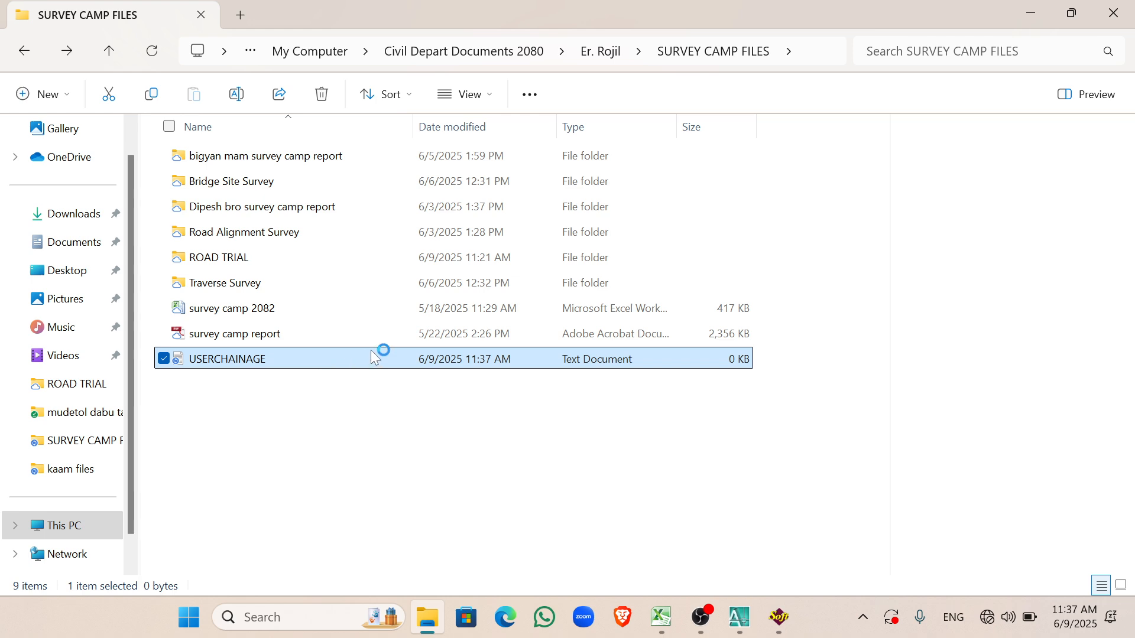
{"action": "type", "text": "20.724 47.429 74.134 100.567 115.631 130.695 144.594 165.622 186.650 205.170 230.346 255.523 269.999 280.511 291.022"}
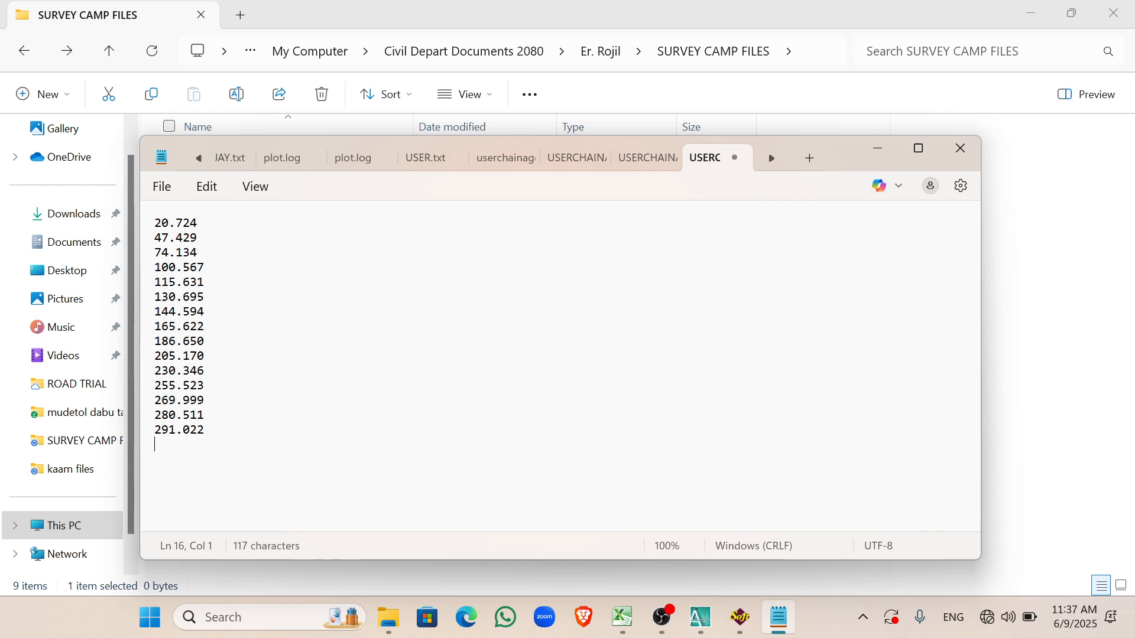
{"action": "left_click_drag", "start_coordinate": [146, 223], "coordinate": [215, 443]}
{"action": "key", "text": "Right"}
{"action": "left_click", "coordinate": [162, 186]}
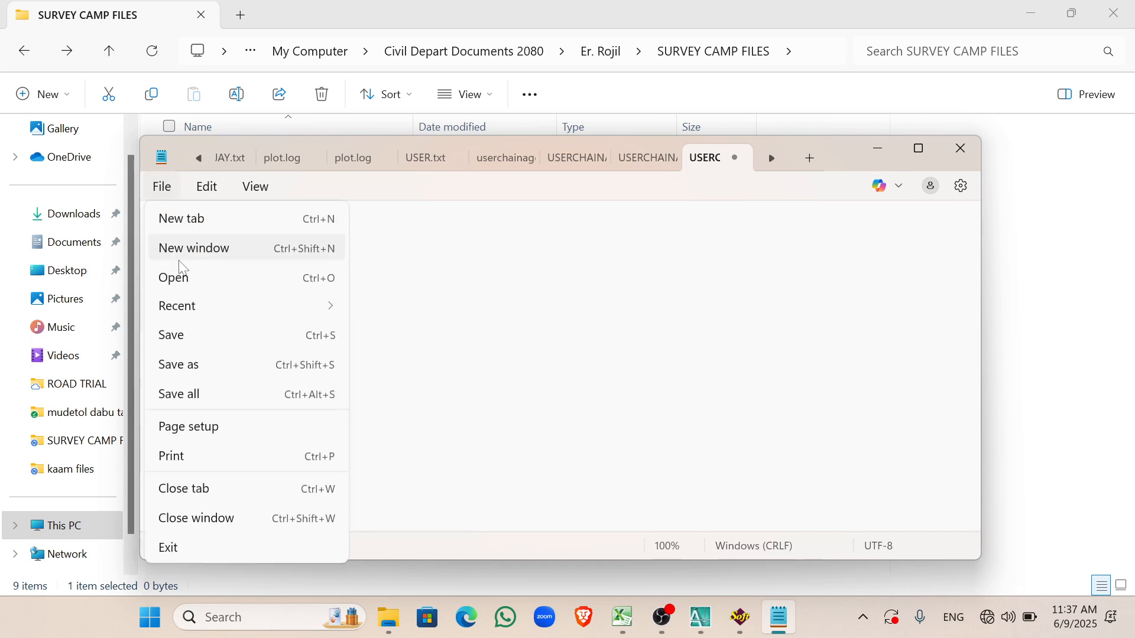
{"action": "left_click", "coordinate": [187, 336]}
{"action": "left_click", "coordinate": [961, 148]}
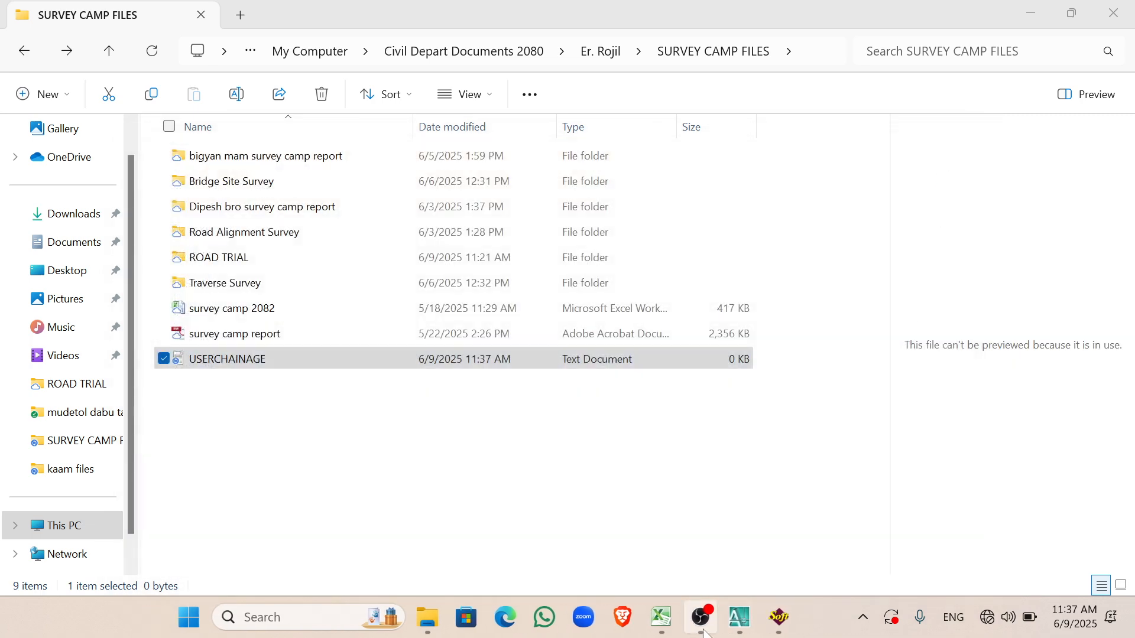
Step: Return to SW_DTM's profile and cross-section settings, include user chainages from USERCHAINAGE in SURVEY CAMP FILES, and enable deletion of existing chainages
{"action": "left_click", "coordinate": [794, 615]}
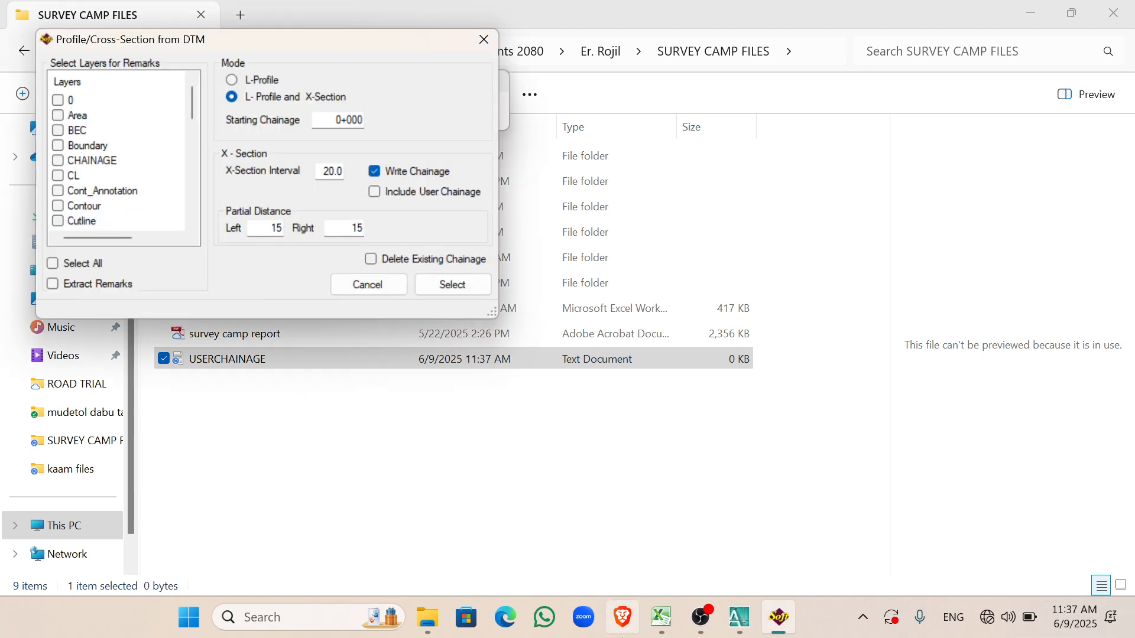
{"action": "left_click", "coordinate": [701, 617]}
{"action": "left_click", "coordinate": [739, 618]}
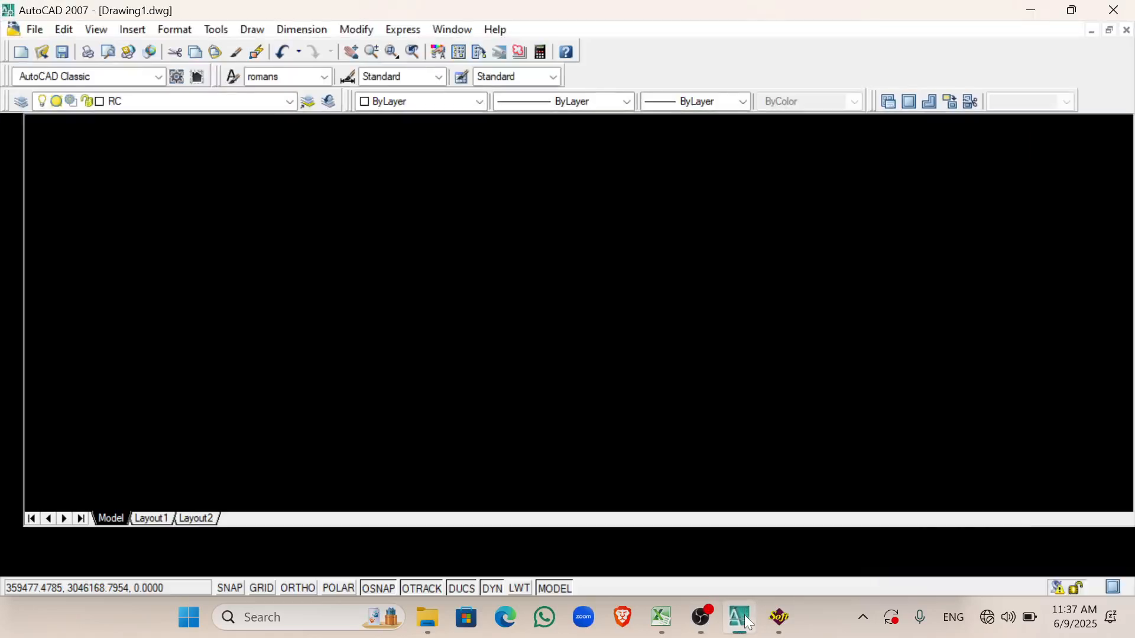
{"action": "left_click", "coordinate": [779, 617]}
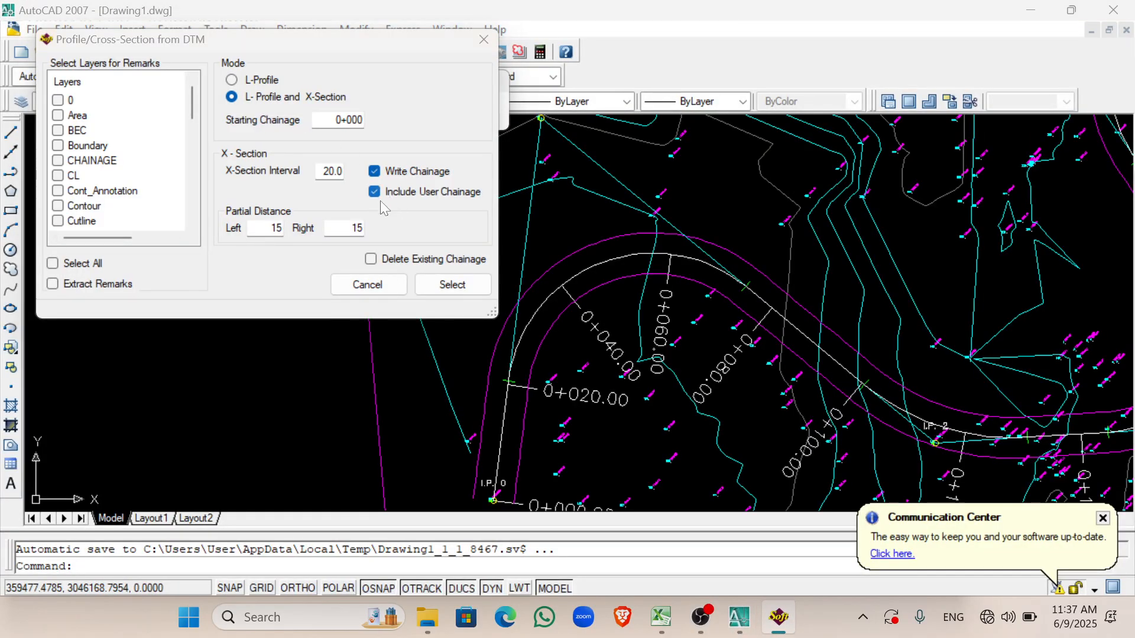
{"action": "left_click", "coordinate": [374, 193]}
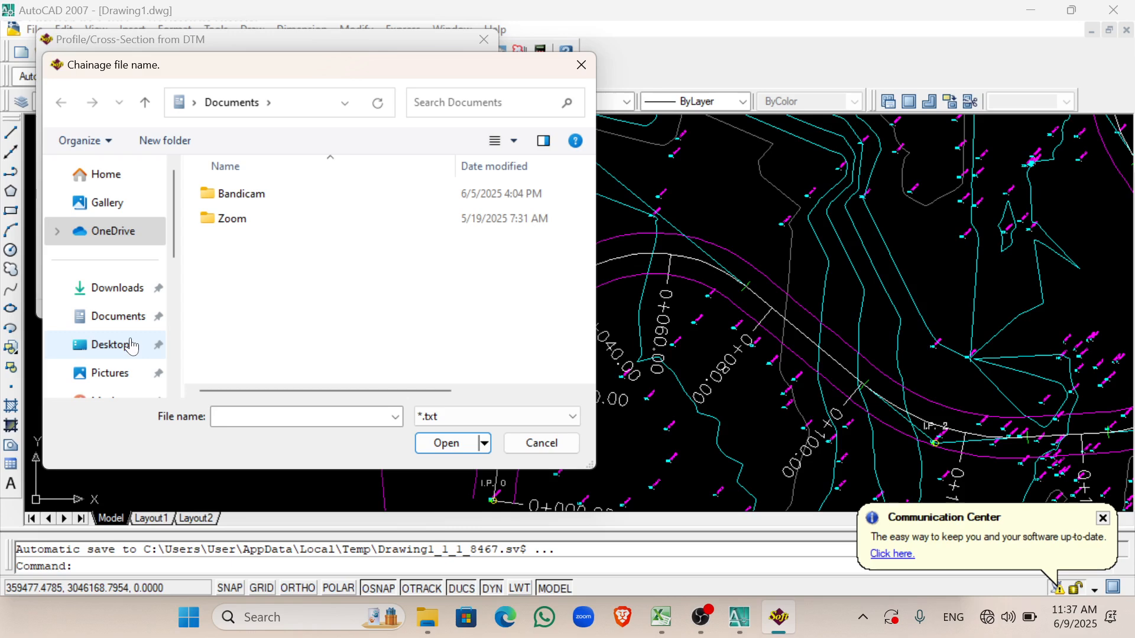
{"action": "scroll", "coordinate": [119, 343], "scroll_direction": "down", "scroll_amount": 3}
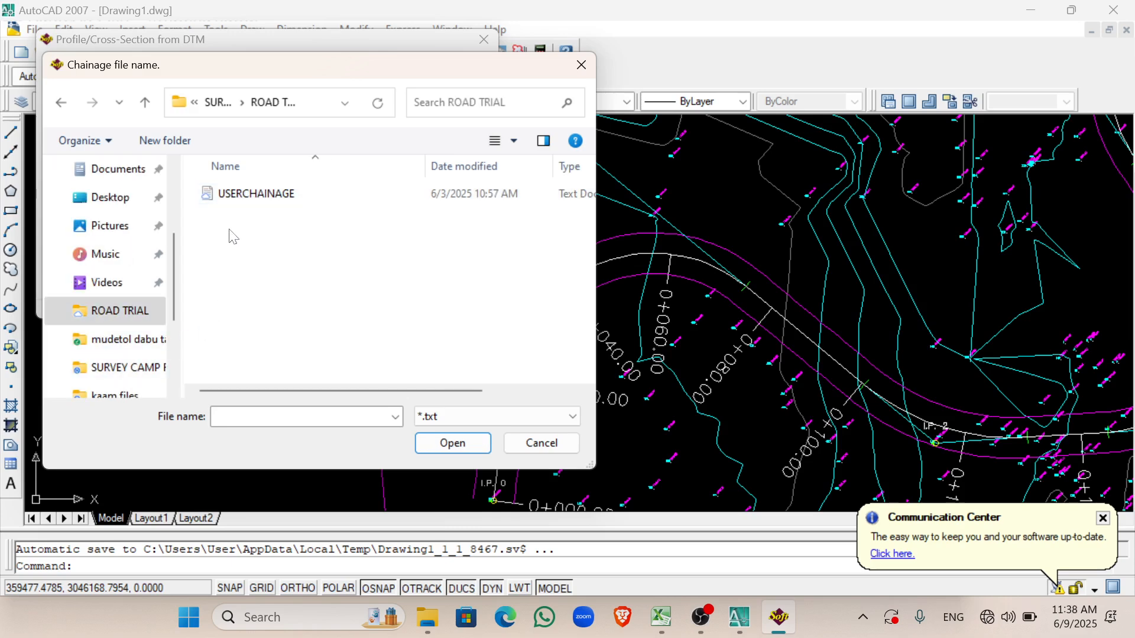
{"action": "left_click", "coordinate": [218, 107]}
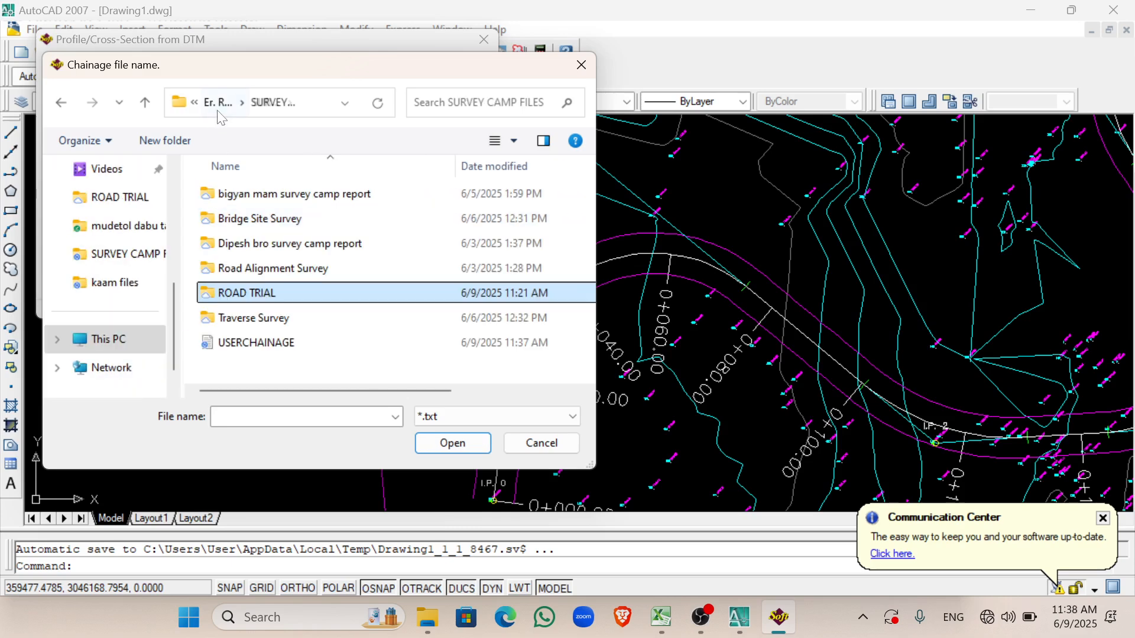
{"action": "double_click", "coordinate": [261, 344]}
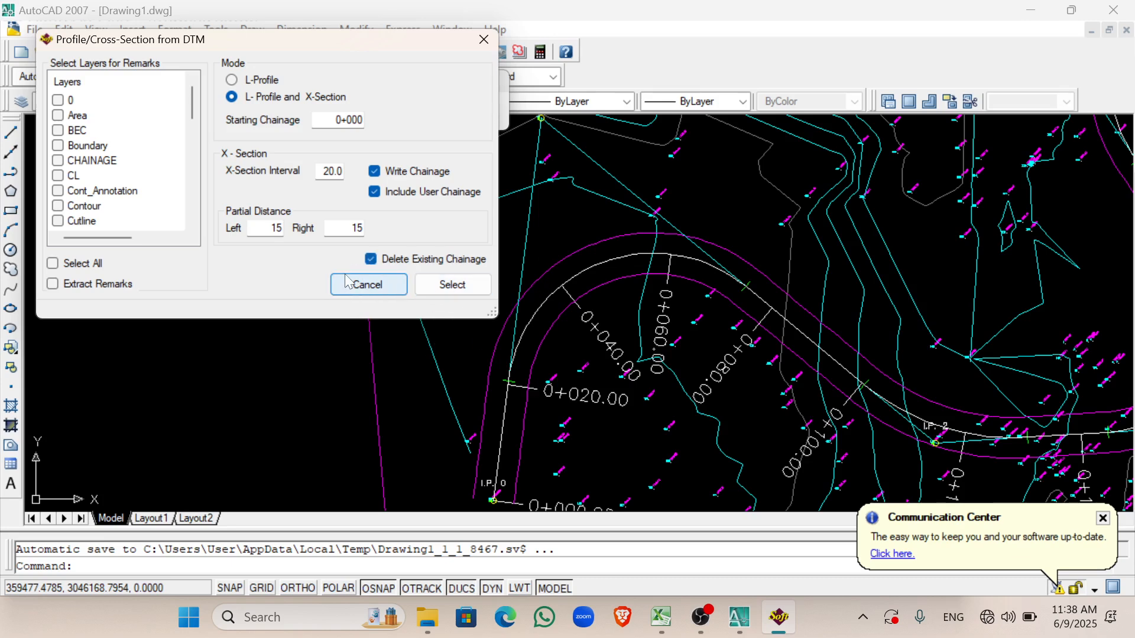
Step: Start the L-profile and cross-section extraction and save its CSV output as LX in the SURVEY CAMP FILES folder
{"action": "left_click", "coordinate": [456, 287]}
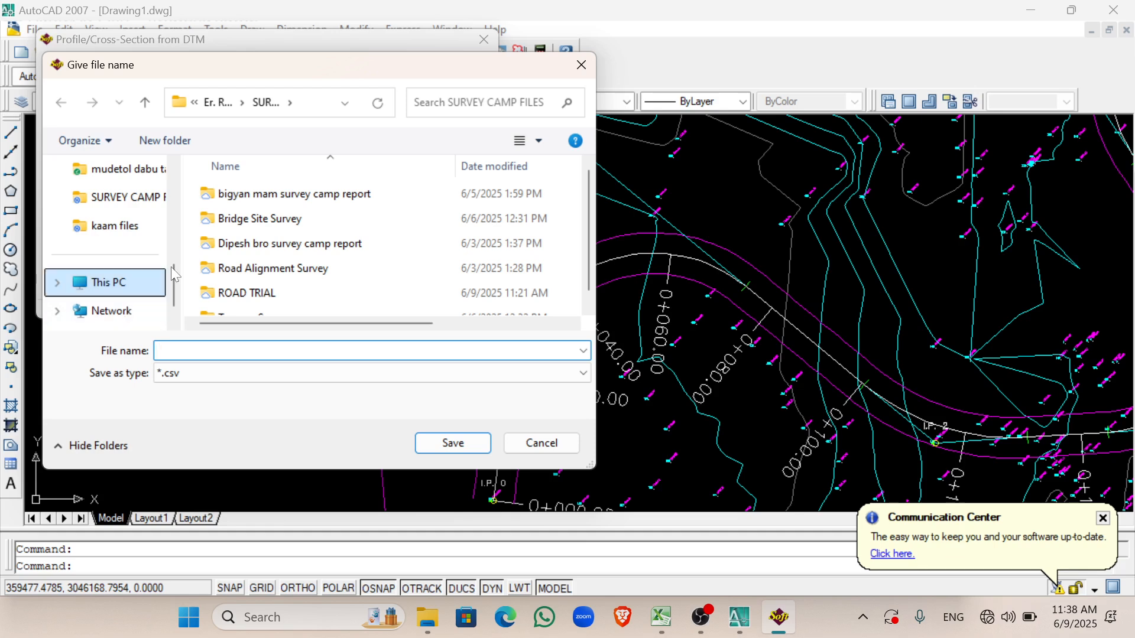
{"action": "scroll", "coordinate": [260, 257], "scroll_direction": "down", "scroll_amount": 1}
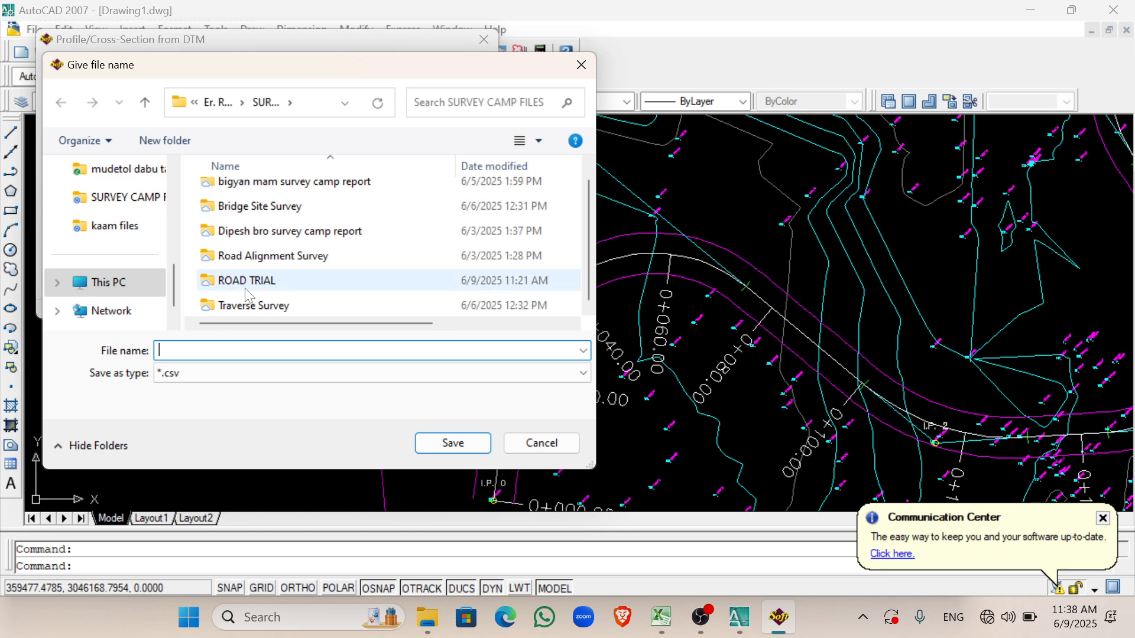
{"action": "type", "text": "LX"}
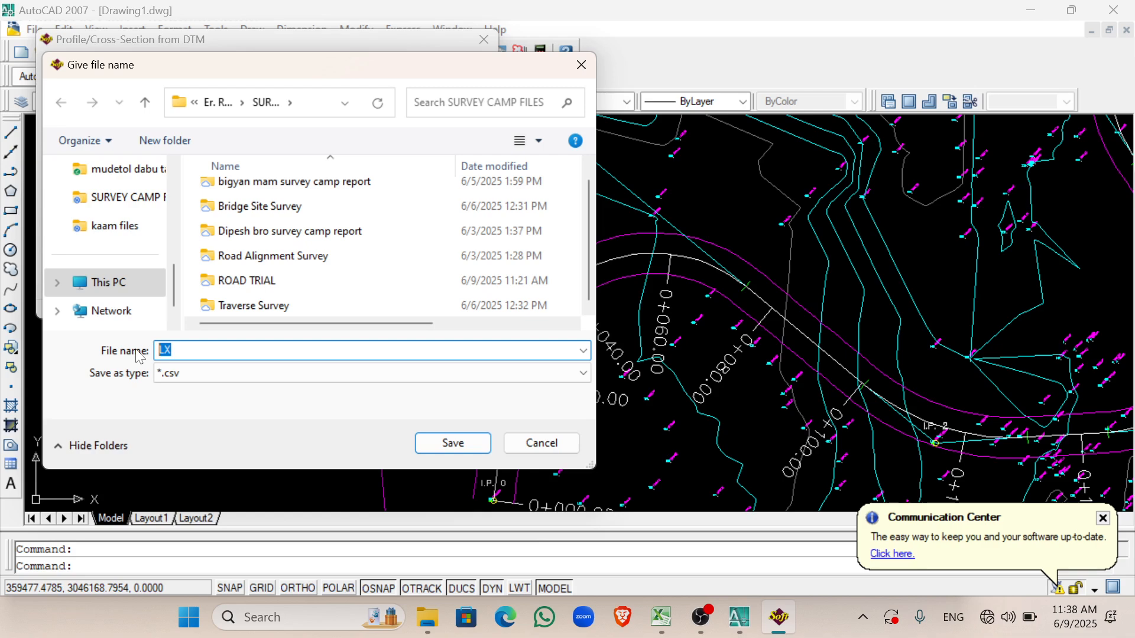
{"action": "left_click", "coordinate": [465, 448]}
Step: Select the white road centreline near its starting end at I.P. 0 as the alignment for the extraction
{"action": "left_click", "coordinate": [448, 284]}
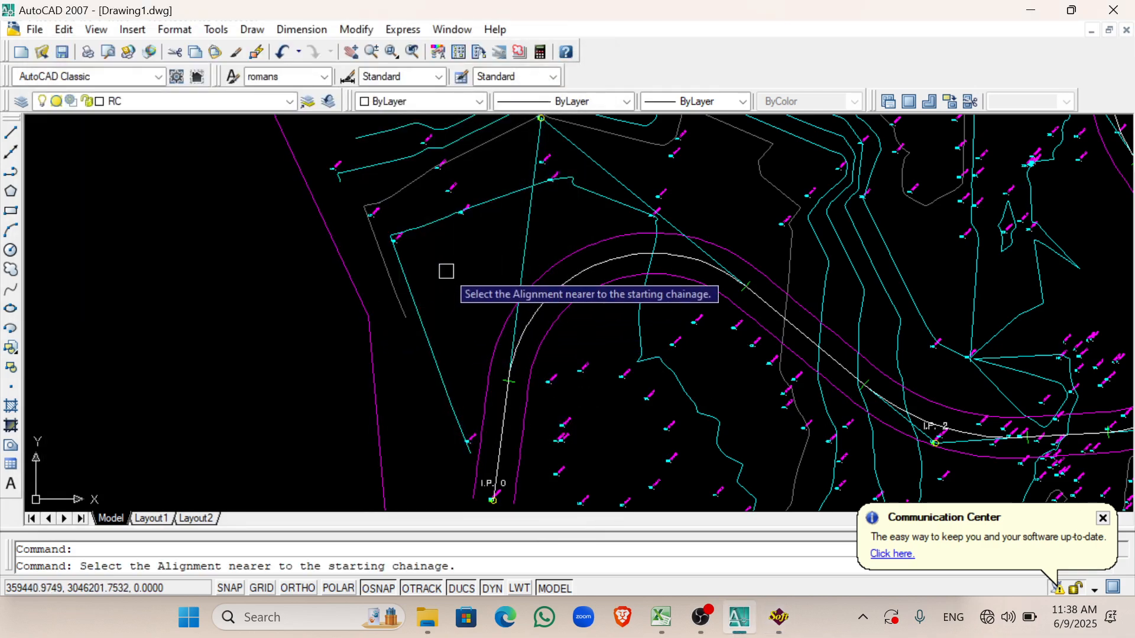
{"action": "scroll", "coordinate": [446, 271], "scroll_direction": "down", "scroll_amount": 8}
{"action": "scroll", "coordinate": [461, 325], "scroll_direction": "up", "scroll_amount": 9}
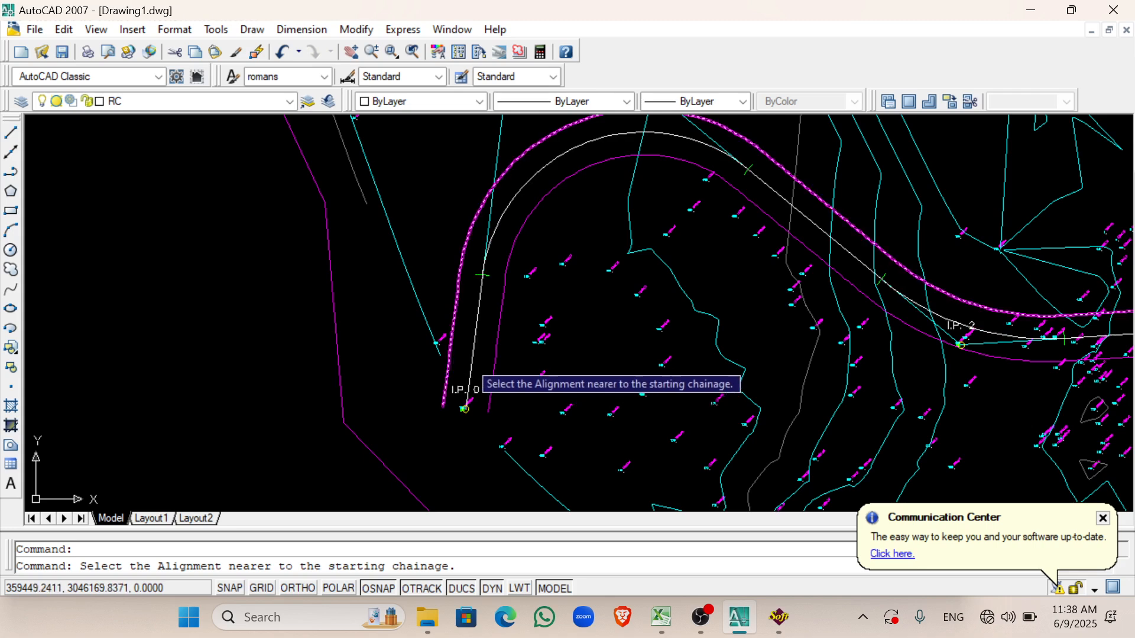
{"action": "left_click", "coordinate": [476, 358]}
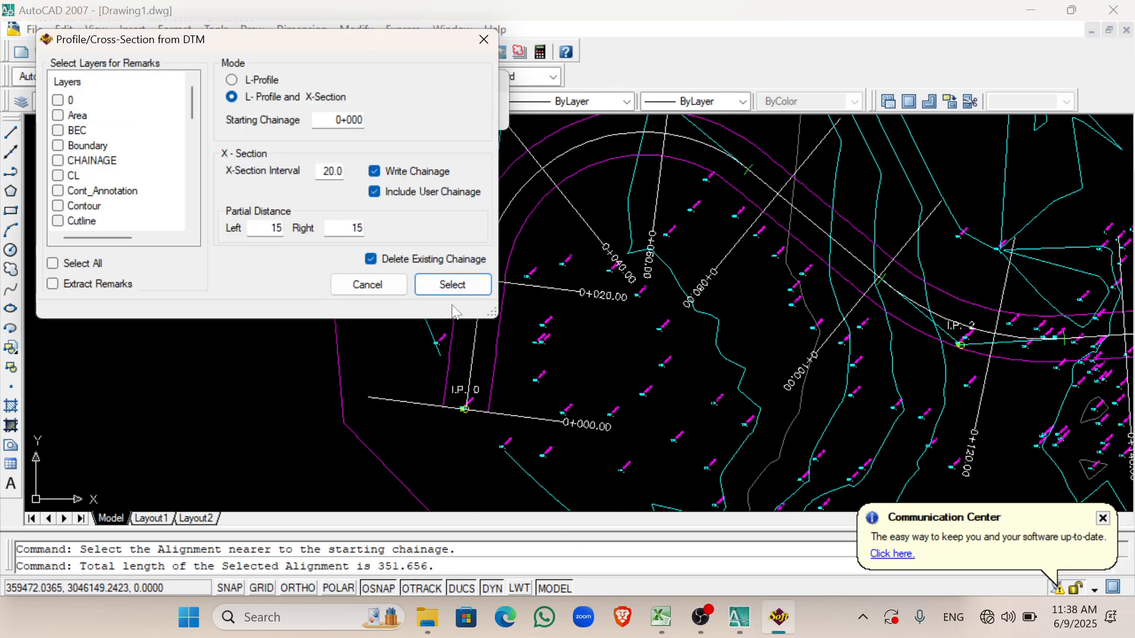
{"action": "left_click", "coordinate": [453, 285]}
Step: Switch to File Explorer and open the exported LX_Profile and LX_Cross files from SURVEY CAMP FILES in Excel
{"action": "left_click", "coordinate": [428, 617]}
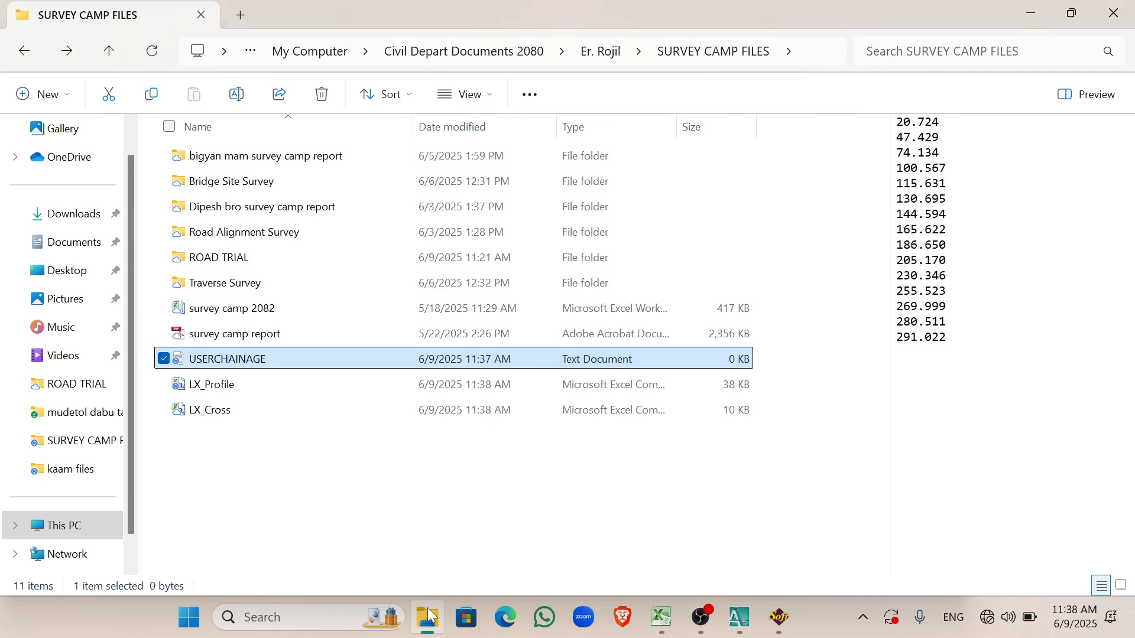
{"action": "left_click", "coordinate": [349, 451]}
{"action": "left_click", "coordinate": [182, 385]}
{"action": "left_click", "coordinate": [214, 416]}
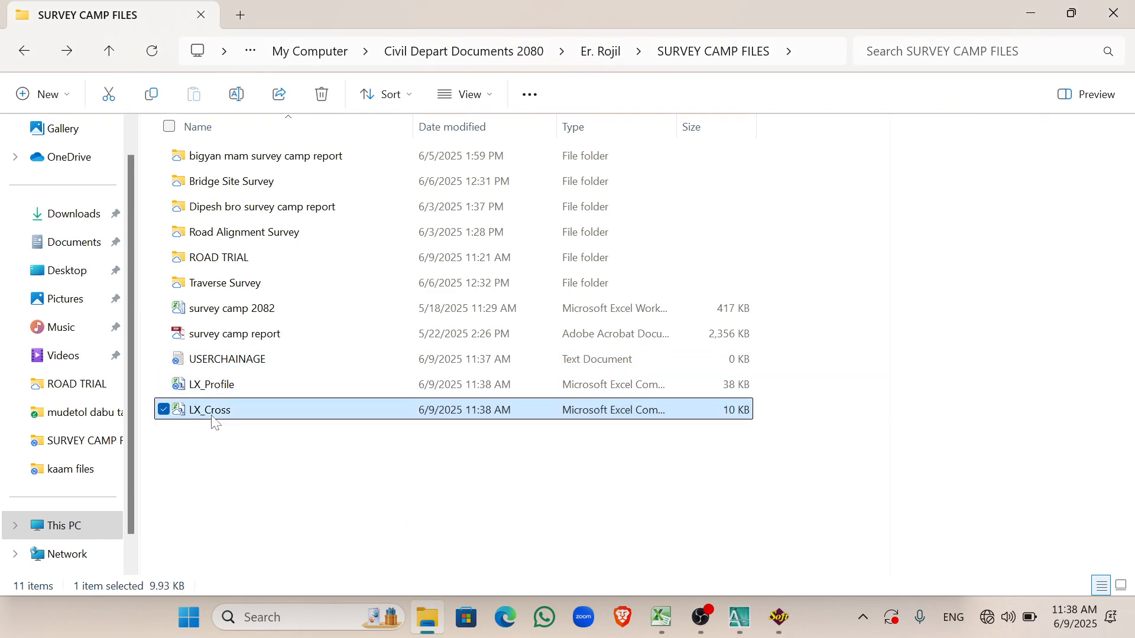
{"action": "left_click", "coordinate": [223, 390]}
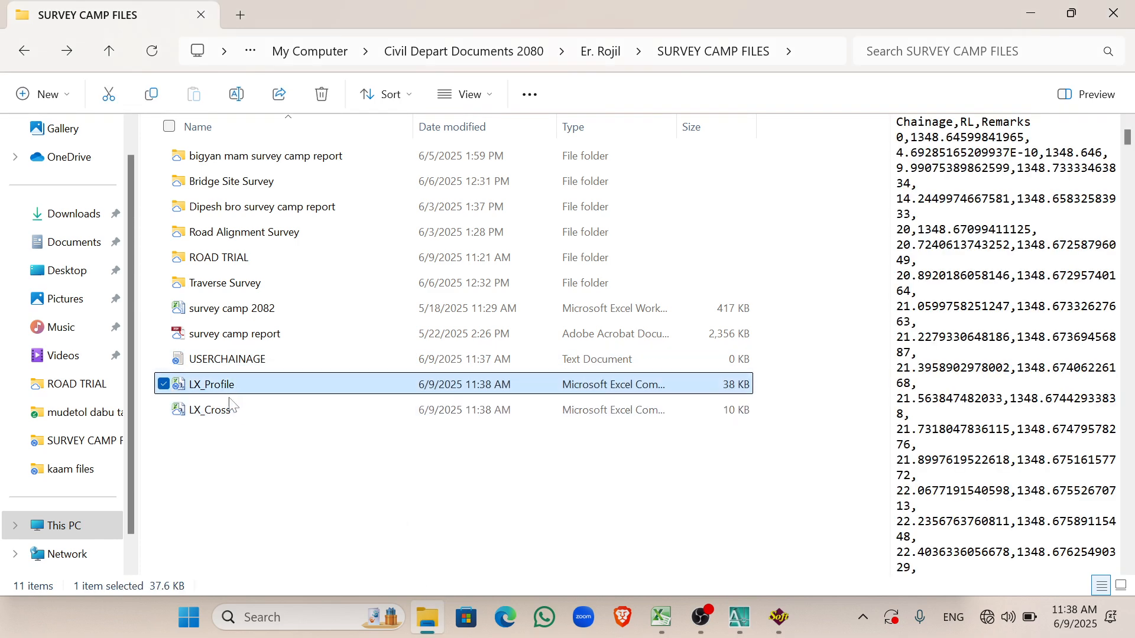
{"action": "left_click", "coordinate": [229, 412]}
{"action": "double_click", "coordinate": [234, 385]}
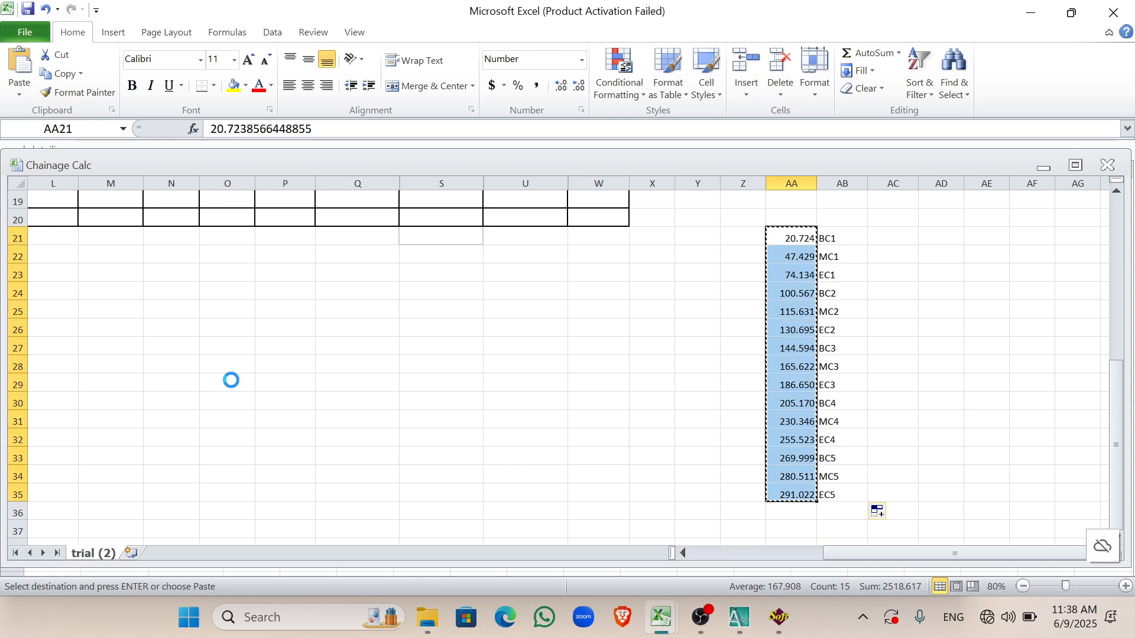
{"action": "left_click", "coordinate": [660, 618]}
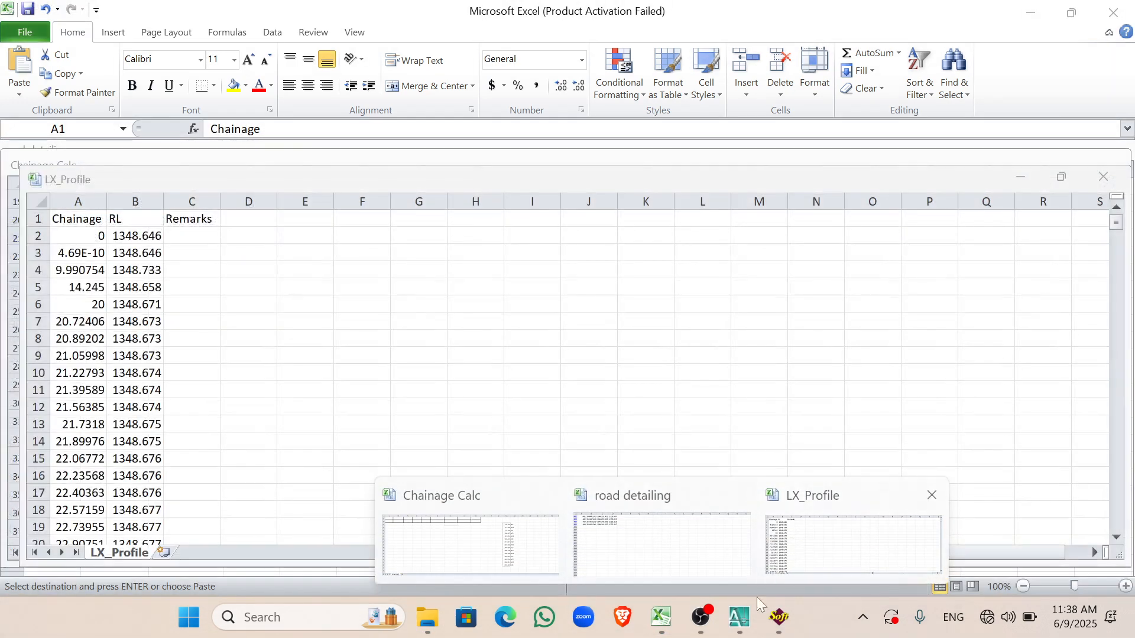
{"action": "left_click", "coordinate": [427, 618]}
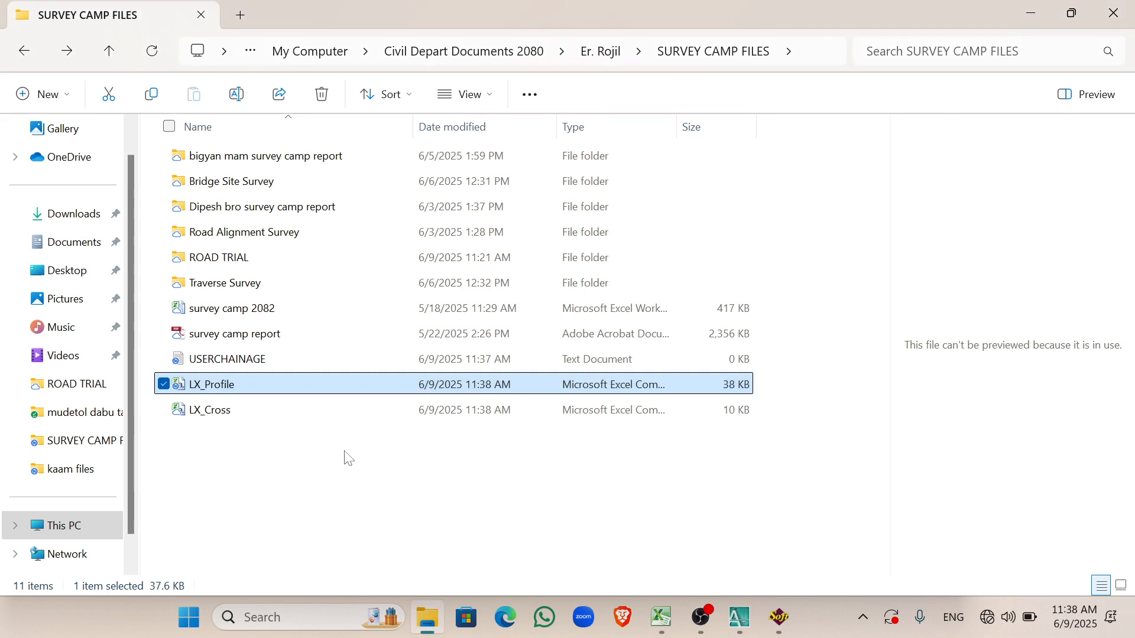
{"action": "double_click", "coordinate": [200, 406]}
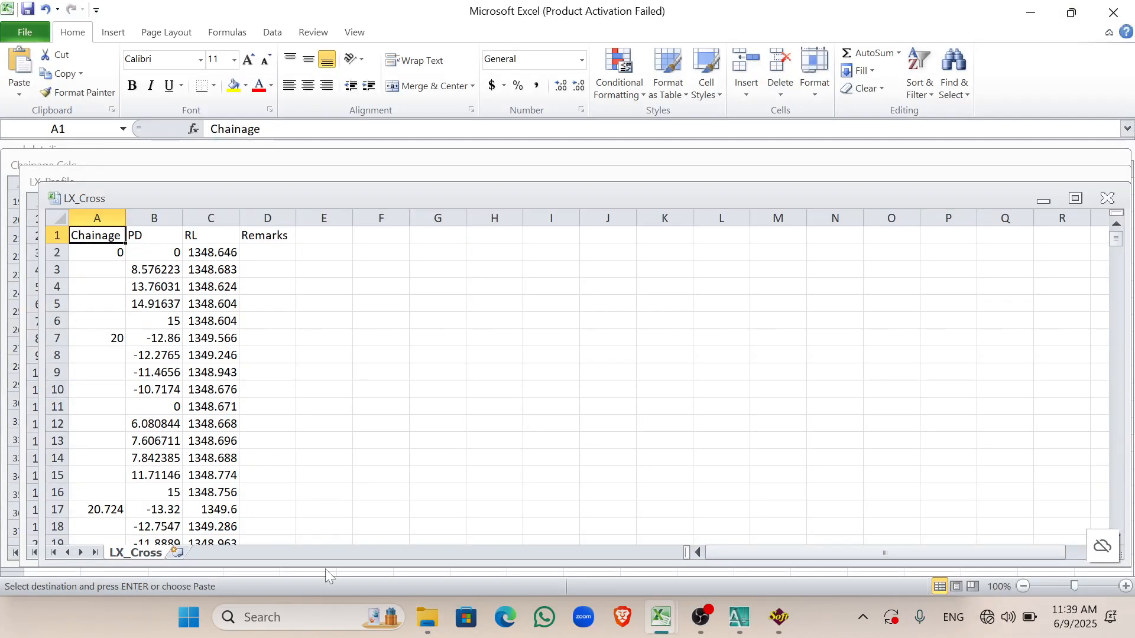
Step: Examine the chainage and RL columns in LX_Profile, comparing the 20 m interval chainages with the intermediate ones
{"action": "mouse_move", "coordinate": [661, 618]}
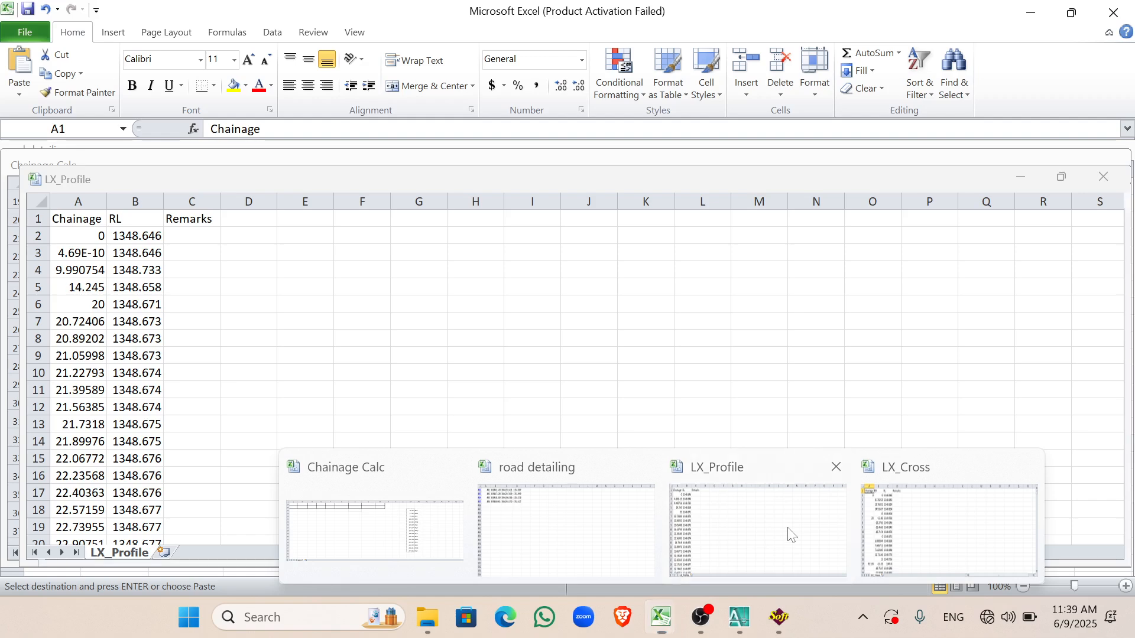
{"action": "left_click", "coordinate": [792, 535]}
{"action": "left_click", "coordinate": [150, 427]}
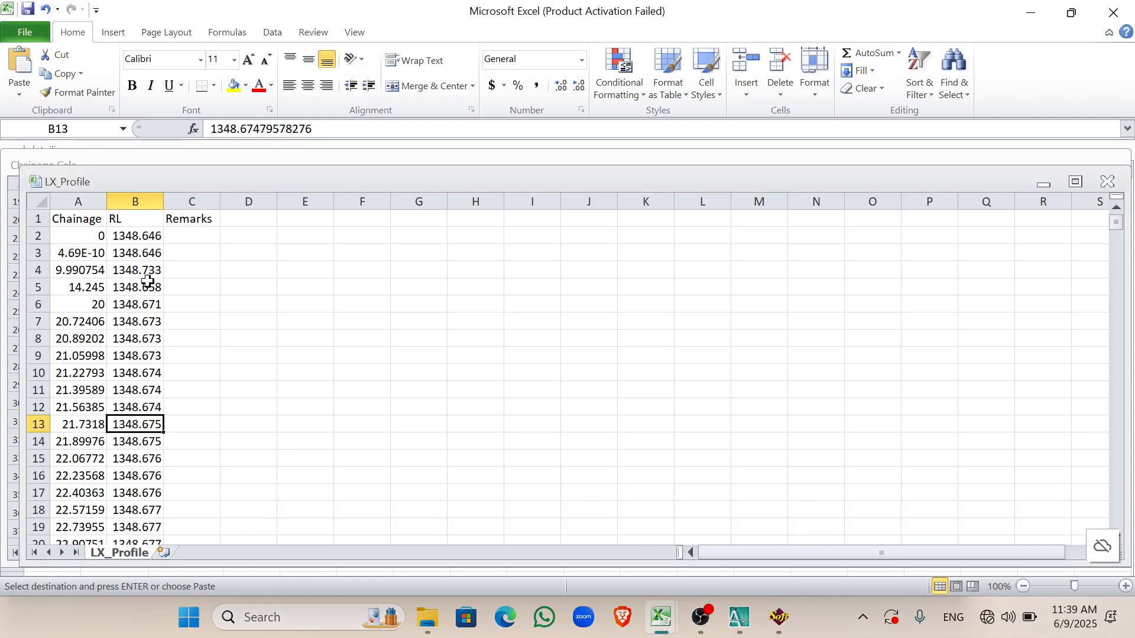
{"action": "scroll", "coordinate": [102, 263], "scroll_direction": "down", "scroll_amount": 2}
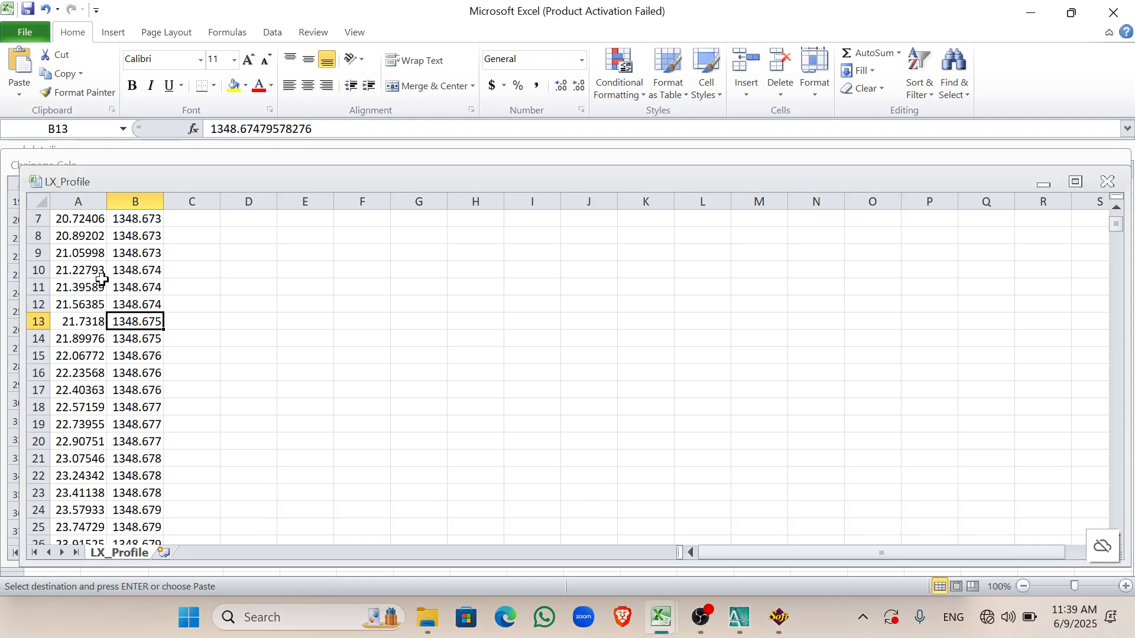
{"action": "scroll", "coordinate": [113, 277], "scroll_direction": "up", "scroll_amount": 2}
{"action": "left_click", "coordinate": [134, 255]}
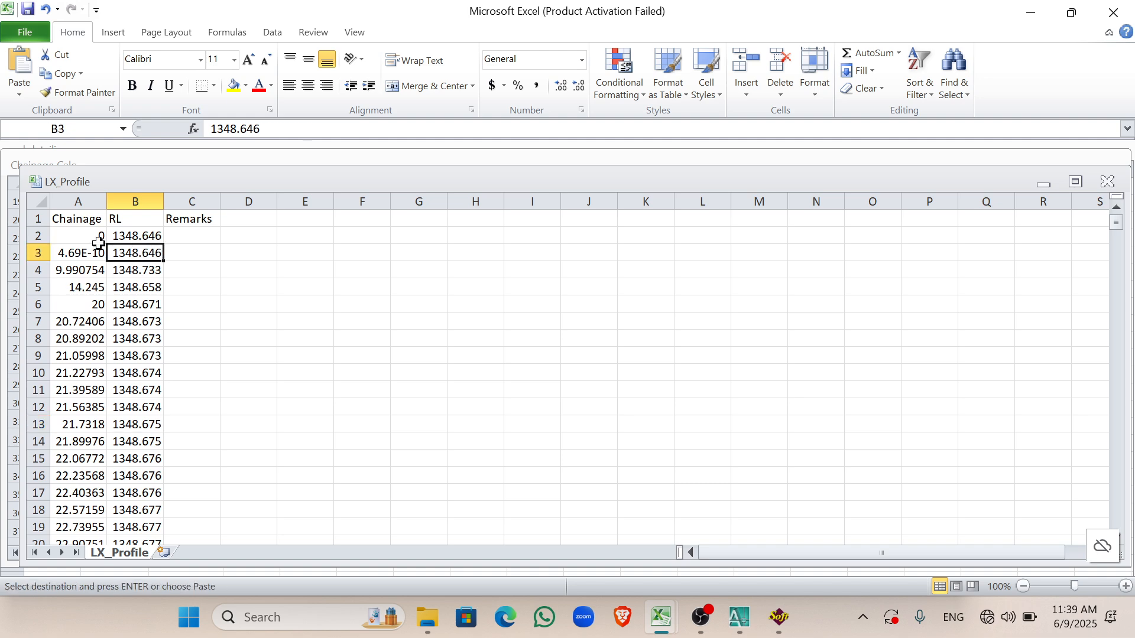
{"action": "left_click", "coordinate": [99, 236]}
{"action": "left_click", "coordinate": [100, 304]}
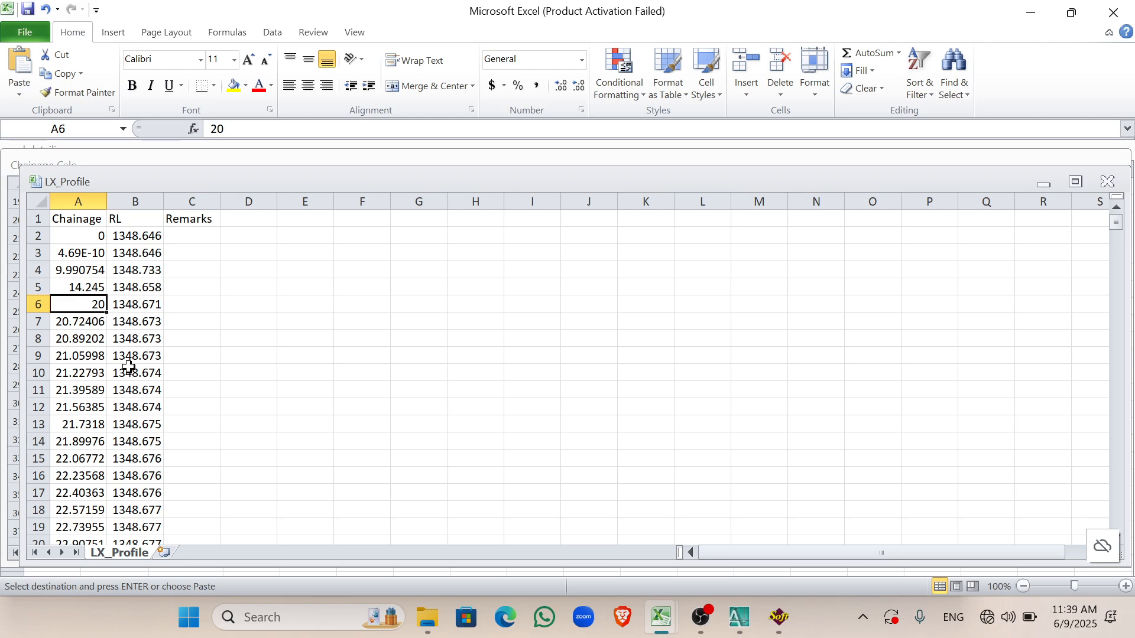
{"action": "scroll", "coordinate": [129, 367], "scroll_direction": "down", "scroll_amount": 2}
{"action": "scroll", "coordinate": [159, 405], "scroll_direction": "down", "scroll_amount": 15}
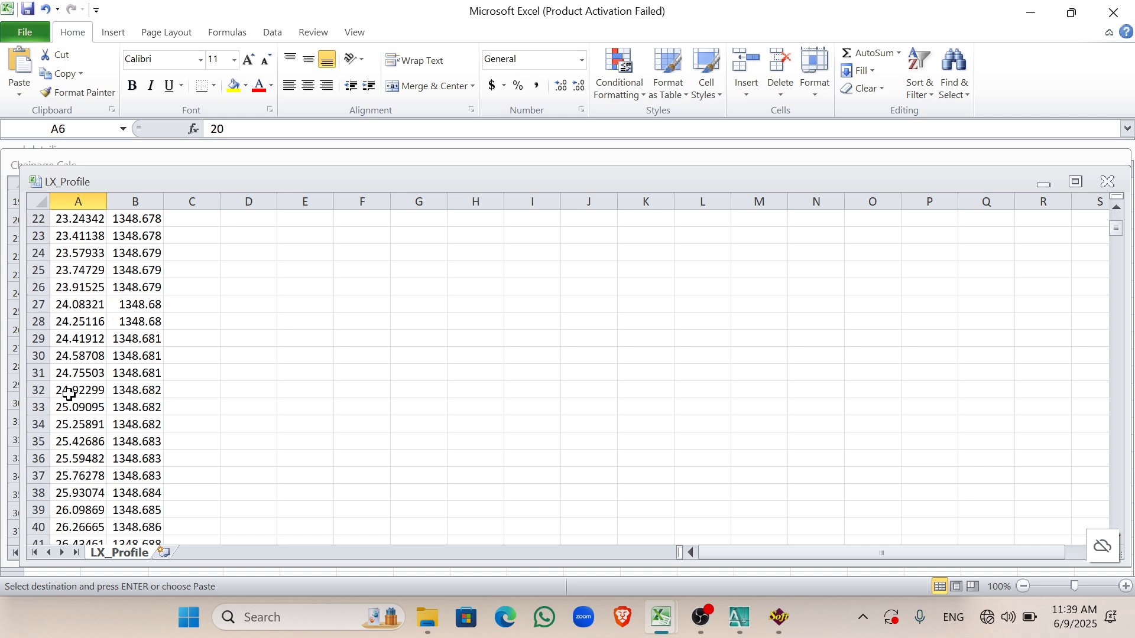
{"action": "scroll", "coordinate": [63, 384], "scroll_direction": "down", "scroll_amount": 20}
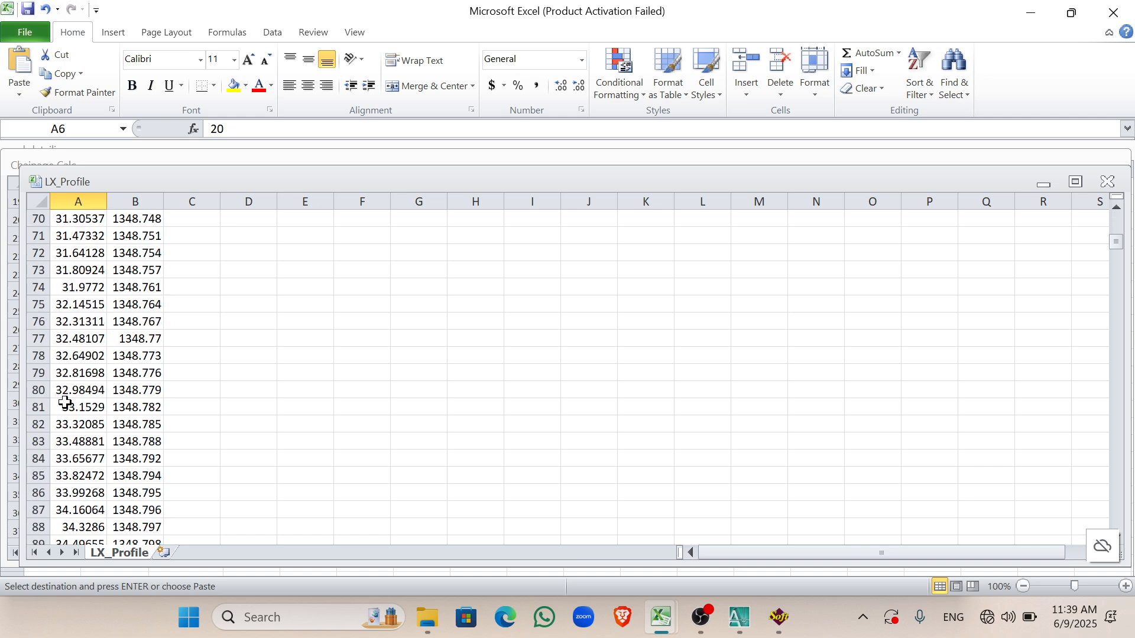
{"action": "left_click", "coordinate": [140, 410]}
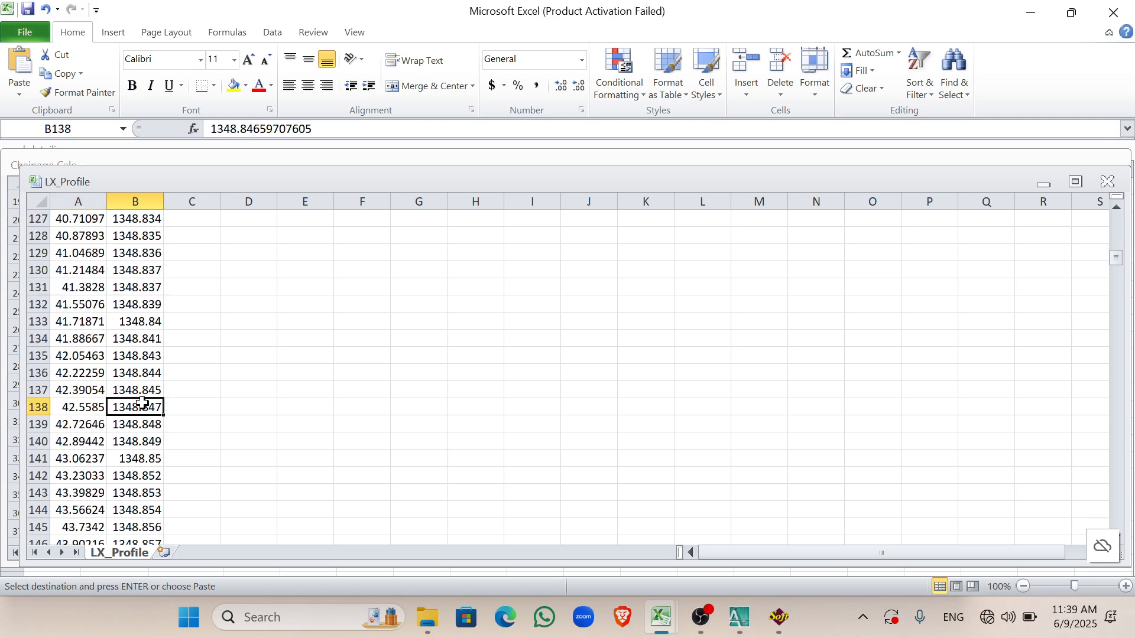
{"action": "scroll", "coordinate": [149, 425], "scroll_direction": "down", "scroll_amount": 10}
{"action": "scroll", "coordinate": [157, 456], "scroll_direction": "up", "scroll_amount": 10}
{"action": "scroll", "coordinate": [156, 457], "scroll_direction": "up", "scroll_amount": 20}
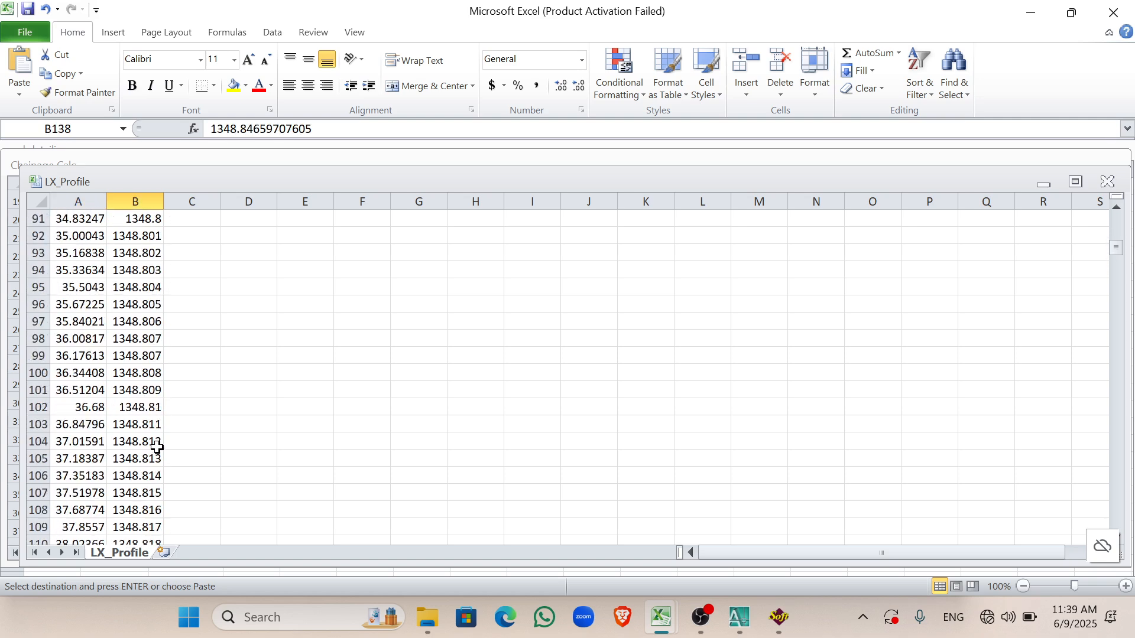
{"action": "scroll", "coordinate": [148, 365], "scroll_direction": "up", "scroll_amount": 5}
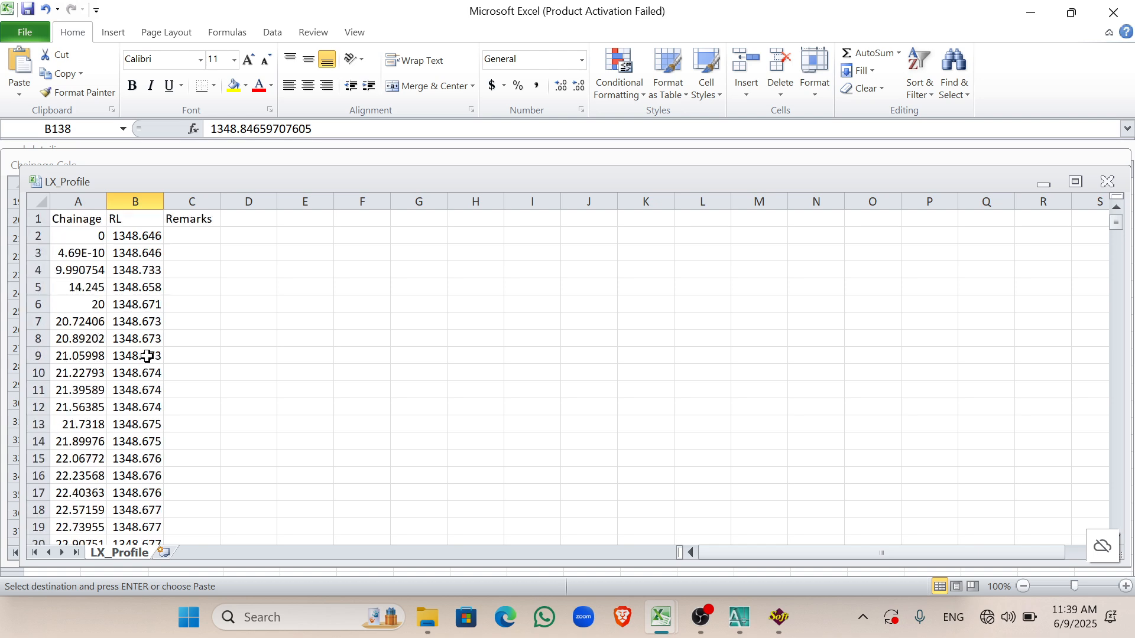
{"action": "left_click", "coordinate": [95, 301]}
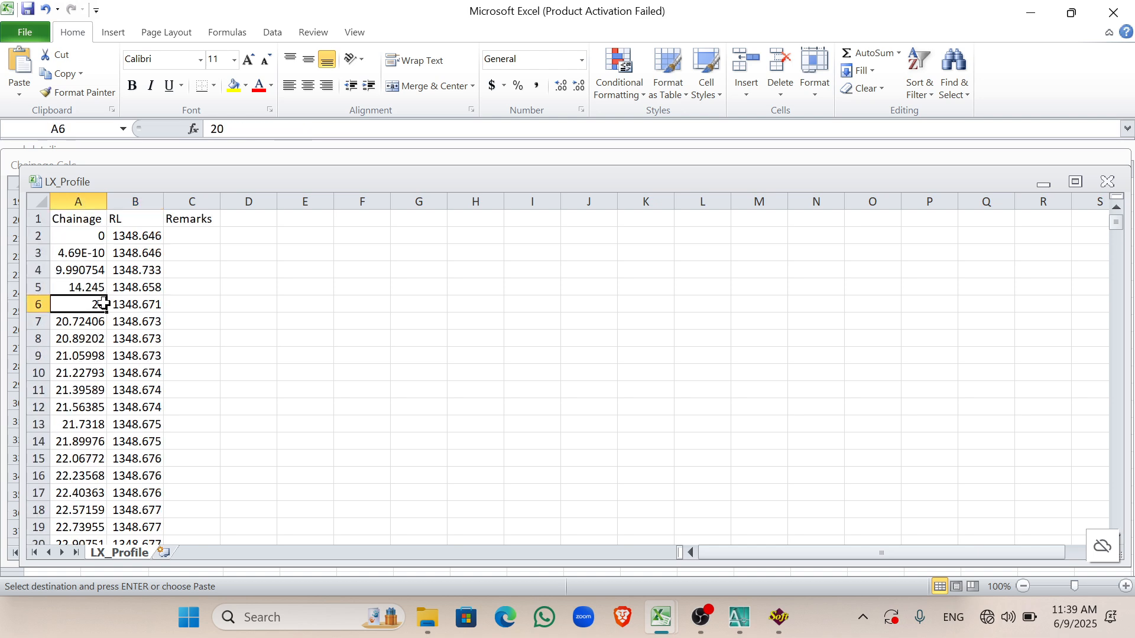
Step: Examine the closely spaced chainages just after 20 m in LX_Profile and their RL values
{"action": "left_click", "coordinate": [90, 338]}
{"action": "left_click", "coordinate": [83, 307]}
{"action": "left_click", "coordinate": [81, 320]}
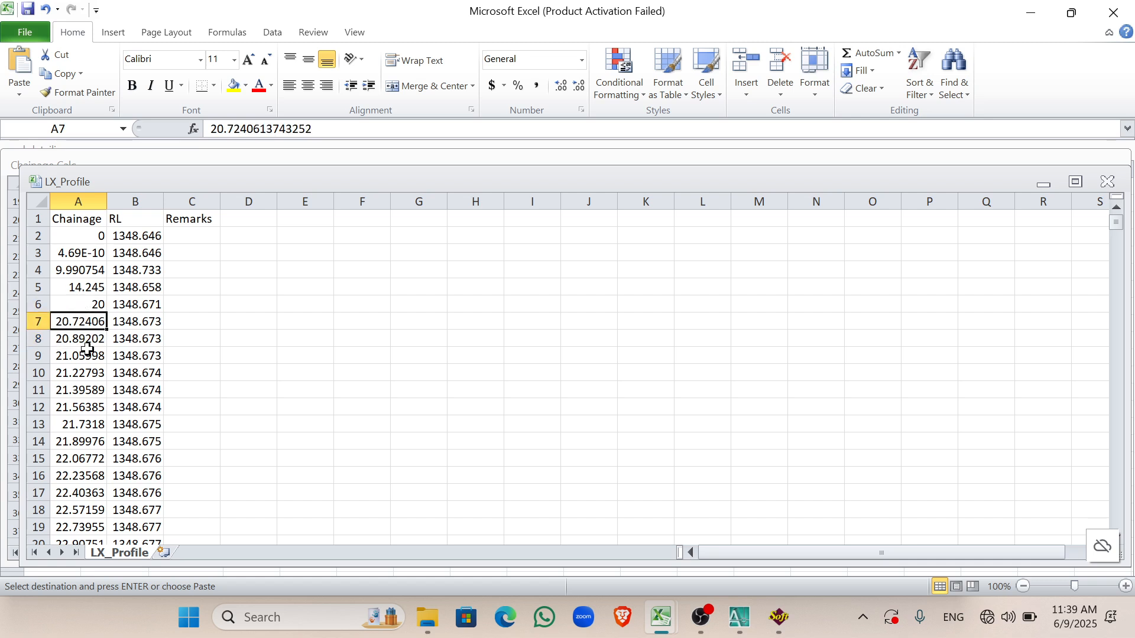
{"action": "scroll", "coordinate": [160, 363], "scroll_direction": "down", "scroll_amount": 2}
{"action": "scroll", "coordinate": [130, 373], "scroll_direction": "up", "scroll_amount": 2}
{"action": "left_click", "coordinate": [134, 344]}
{"action": "left_click", "coordinate": [149, 322]}
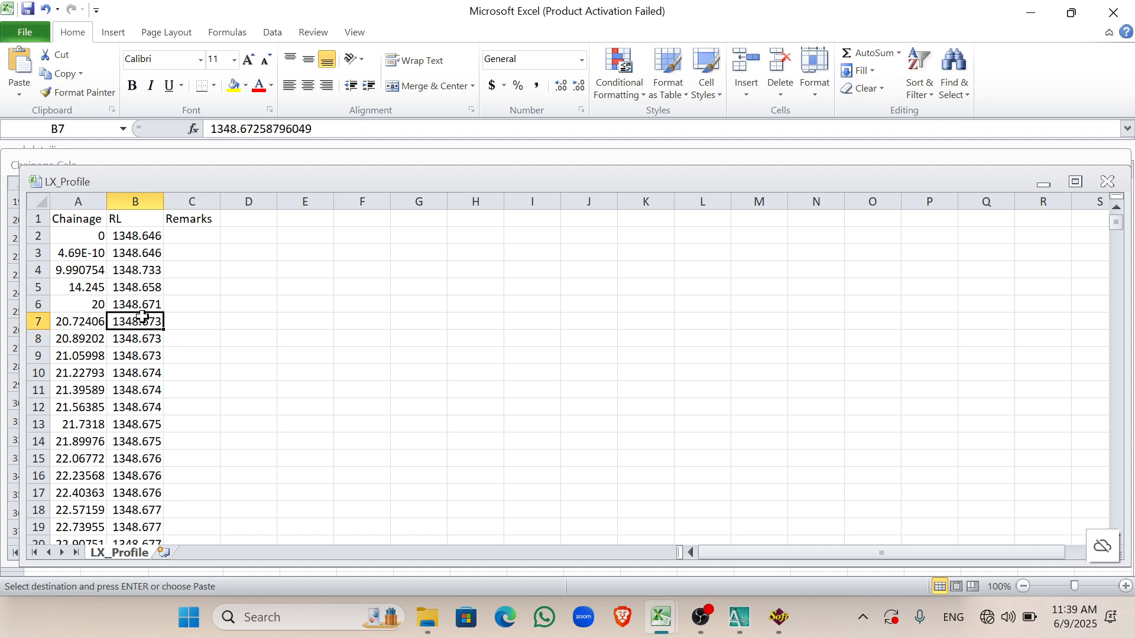
{"action": "left_click", "coordinate": [82, 337]}
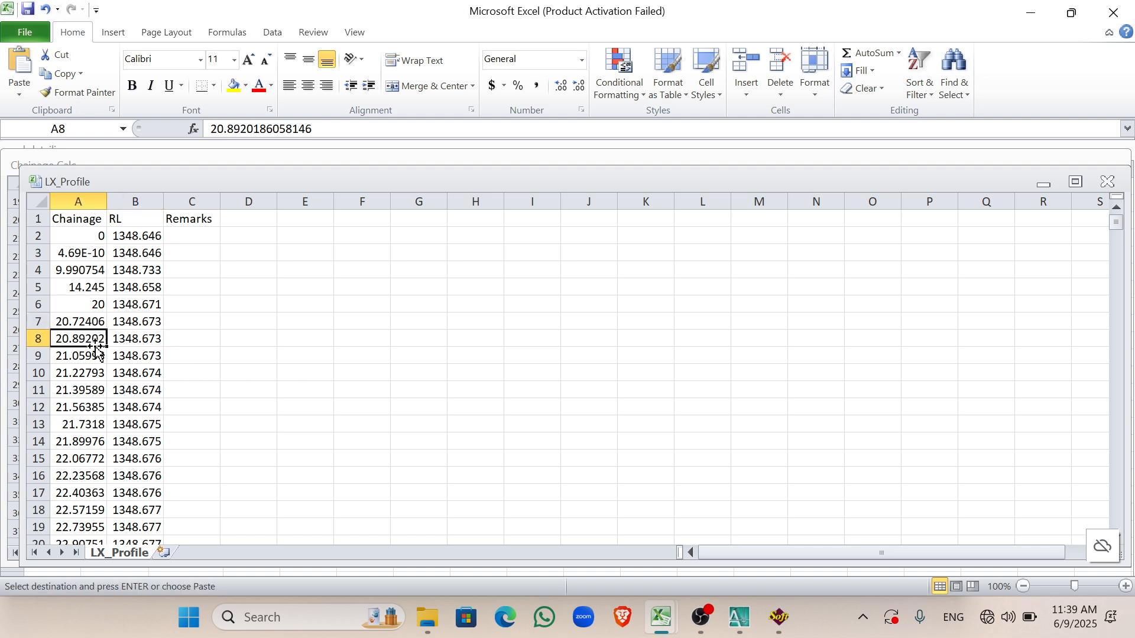
{"action": "scroll", "coordinate": [95, 354], "scroll_direction": "down", "scroll_amount": 2}
{"action": "scroll", "coordinate": [109, 355], "scroll_direction": "up", "scroll_amount": 2}
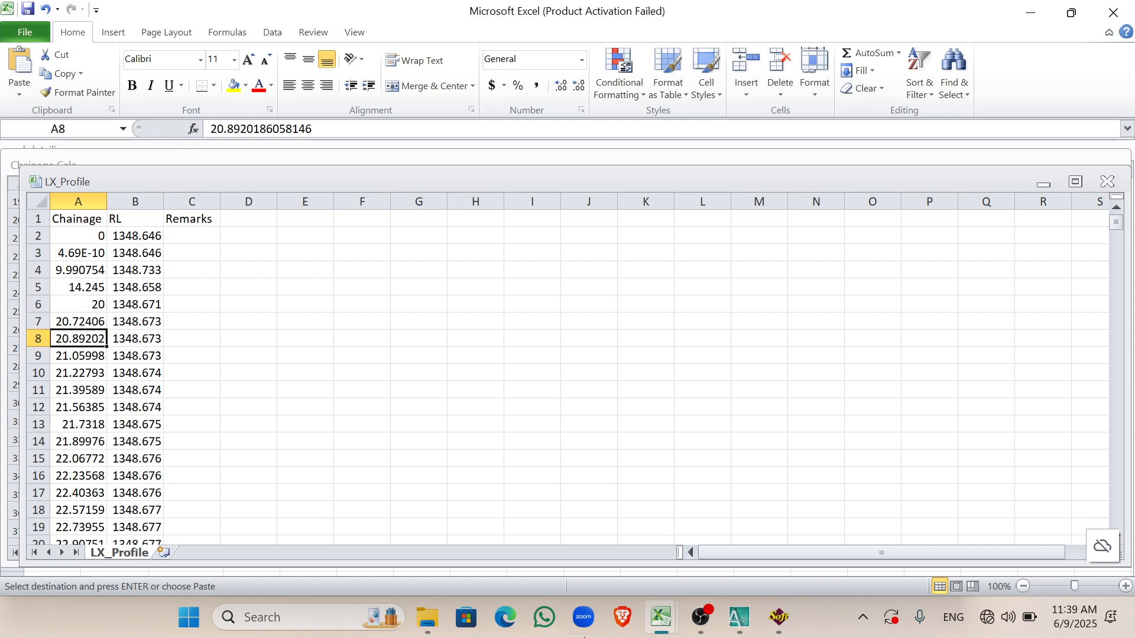
Step: Switch to SW_DTM and read the default file's data for an L-profile drawing that includes all chainages
{"action": "left_click", "coordinate": [779, 617]}
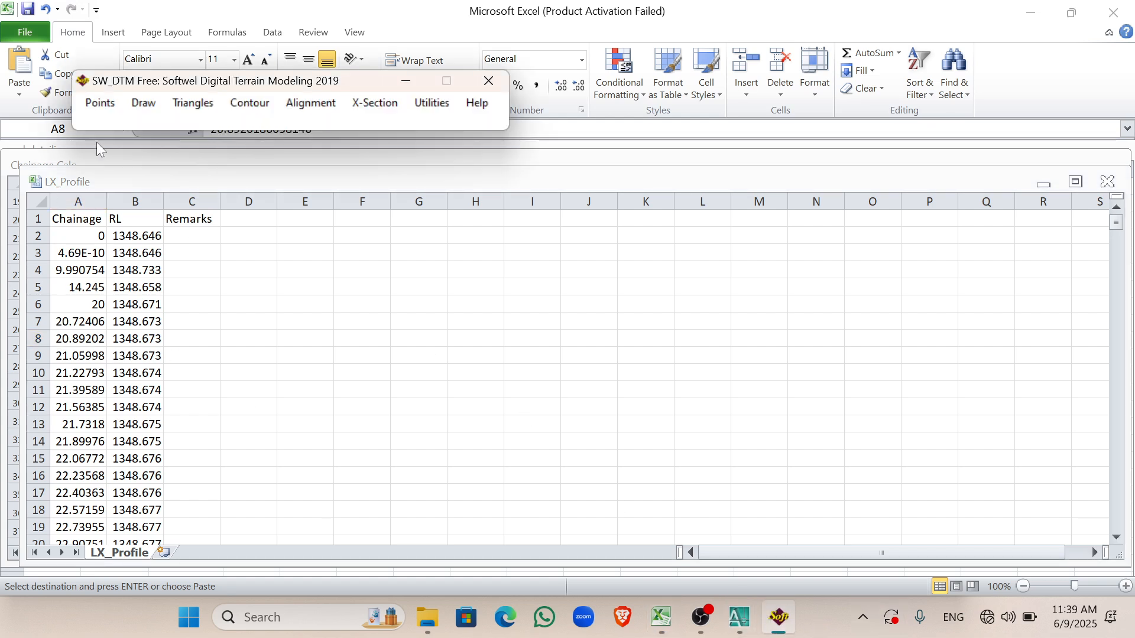
{"action": "left_click", "coordinate": [387, 104]}
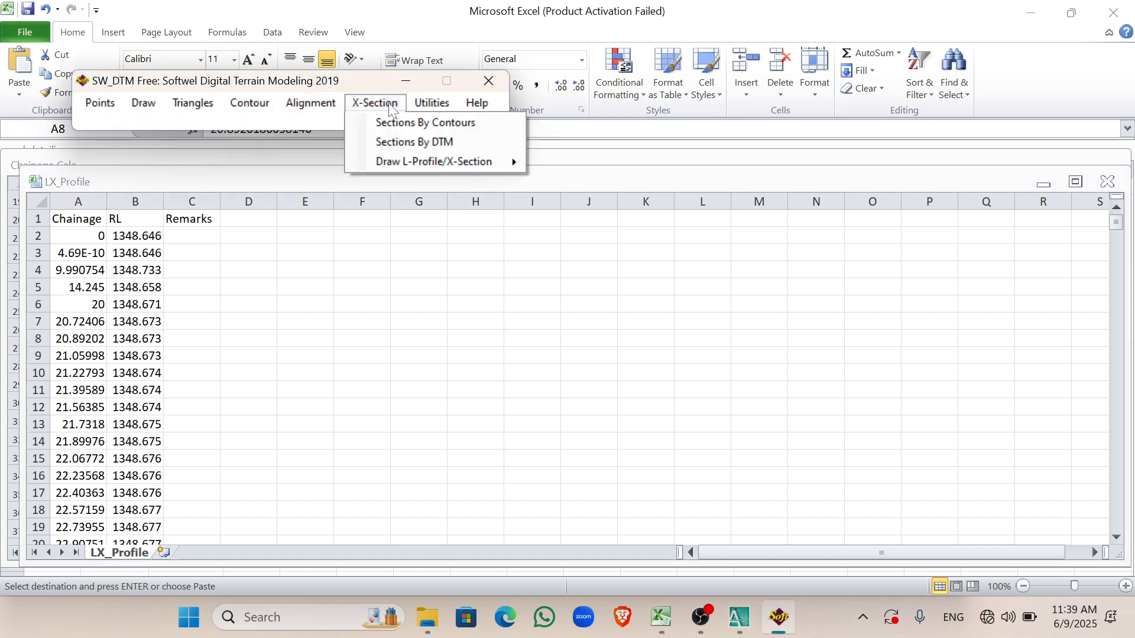
{"action": "mouse_move", "coordinate": [420, 161]}
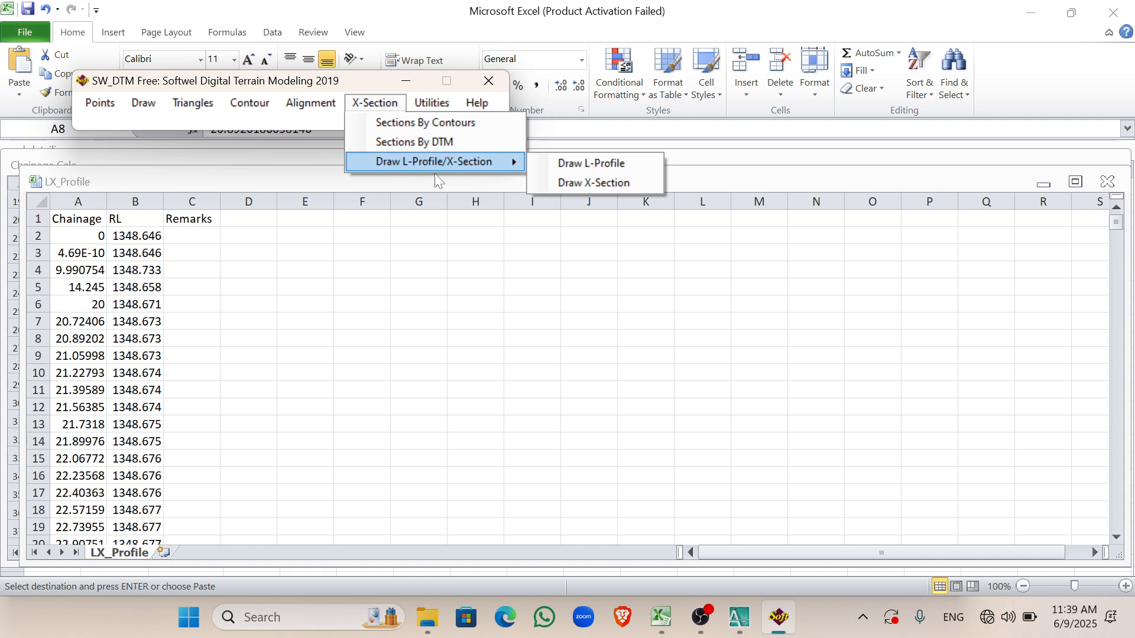
{"action": "left_click", "coordinate": [588, 164]}
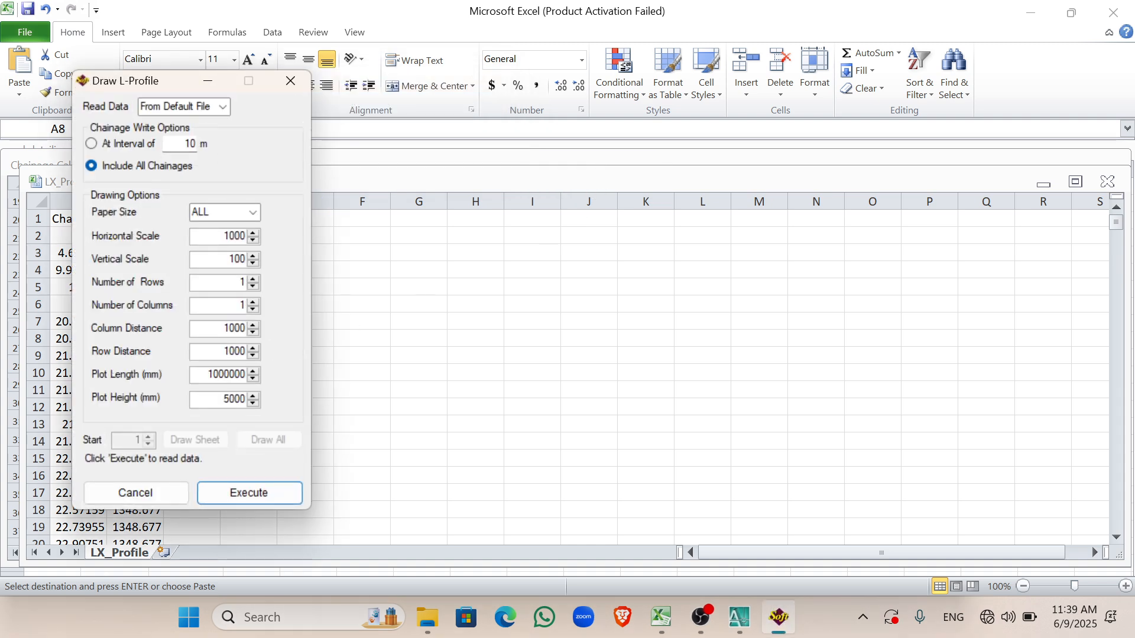
{"action": "left_click", "coordinate": [249, 492]}
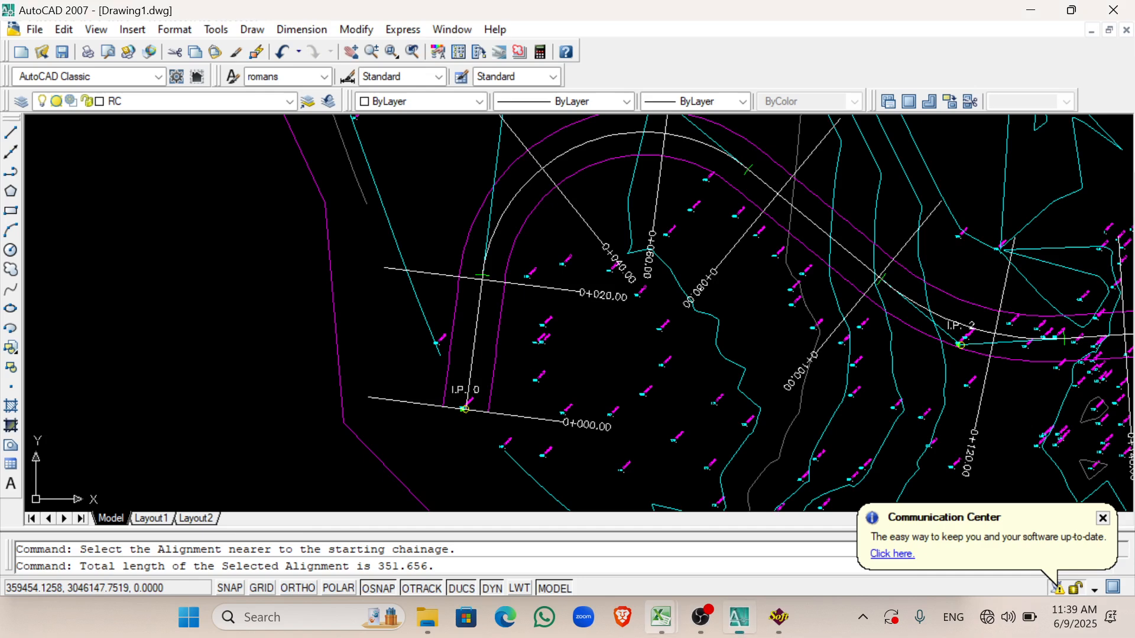
{"action": "left_click", "coordinate": [778, 618]}
{"action": "left_click", "coordinate": [268, 493]}
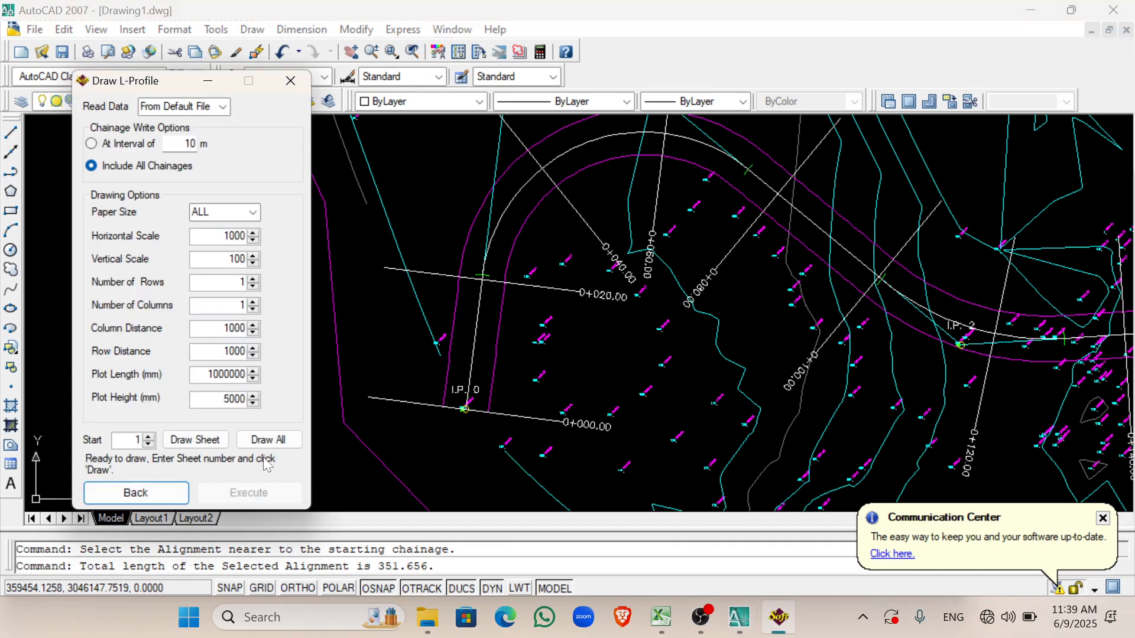
Step: Draw all of the L-profile, placing its reference point in the empty area just east of the site plan
{"action": "left_click", "coordinate": [264, 441]}
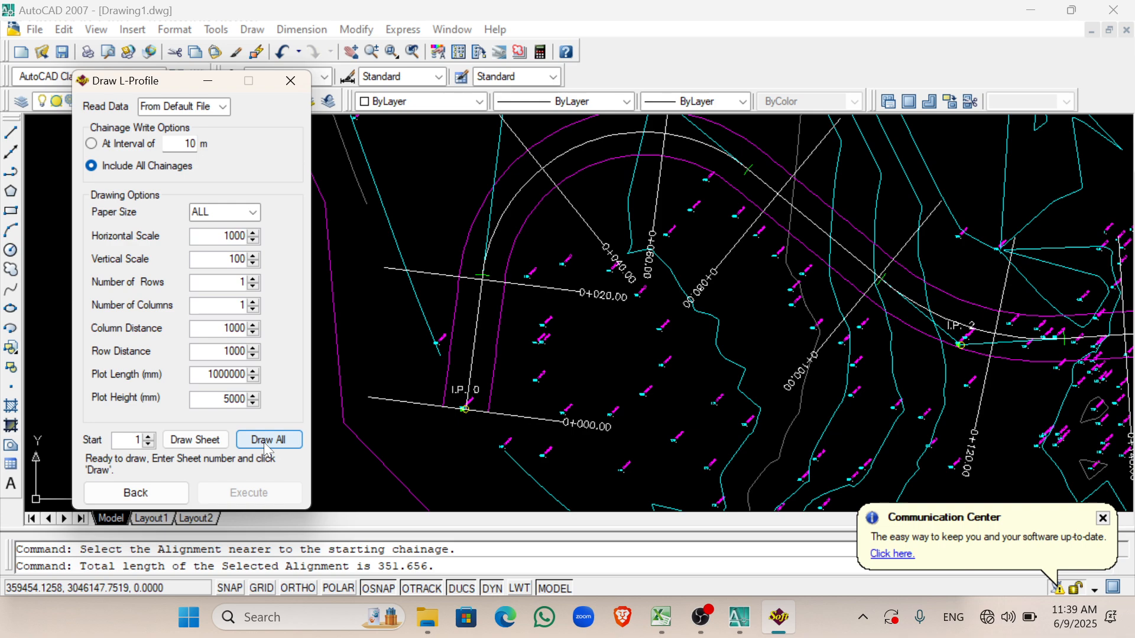
{"action": "scroll", "coordinate": [349, 364], "scroll_direction": "down", "scroll_amount": 5}
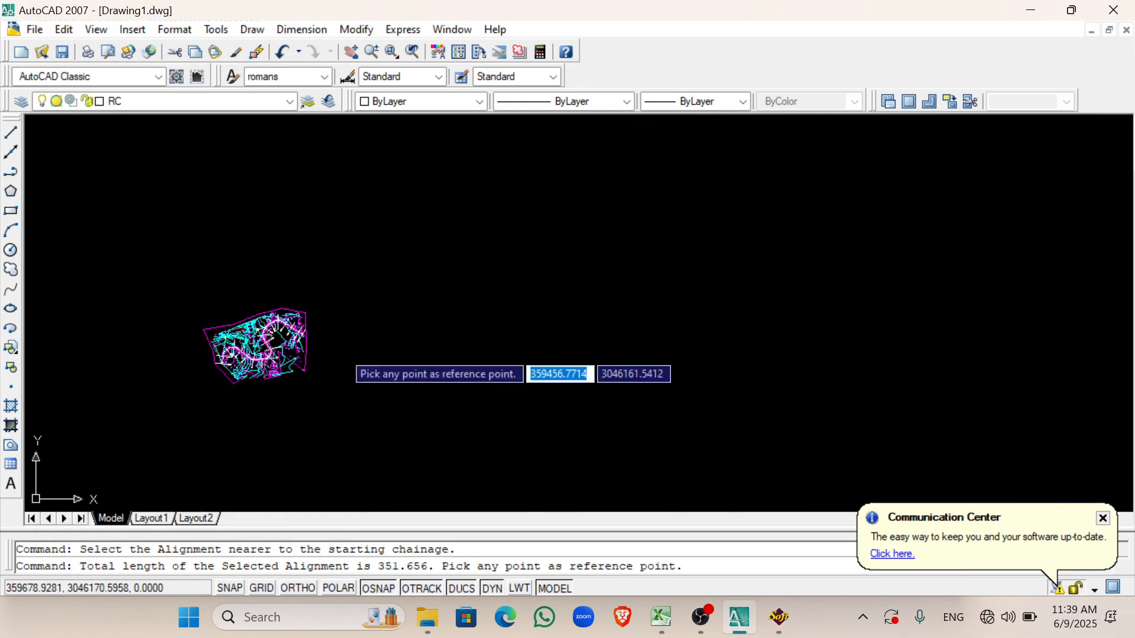
{"action": "left_click", "coordinate": [403, 331]}
Step: Examine the existing level and chainage rows beneath the drawn L-profile for overlapping, crowded text
{"action": "scroll", "coordinate": [423, 329], "scroll_direction": "up", "scroll_amount": 6}
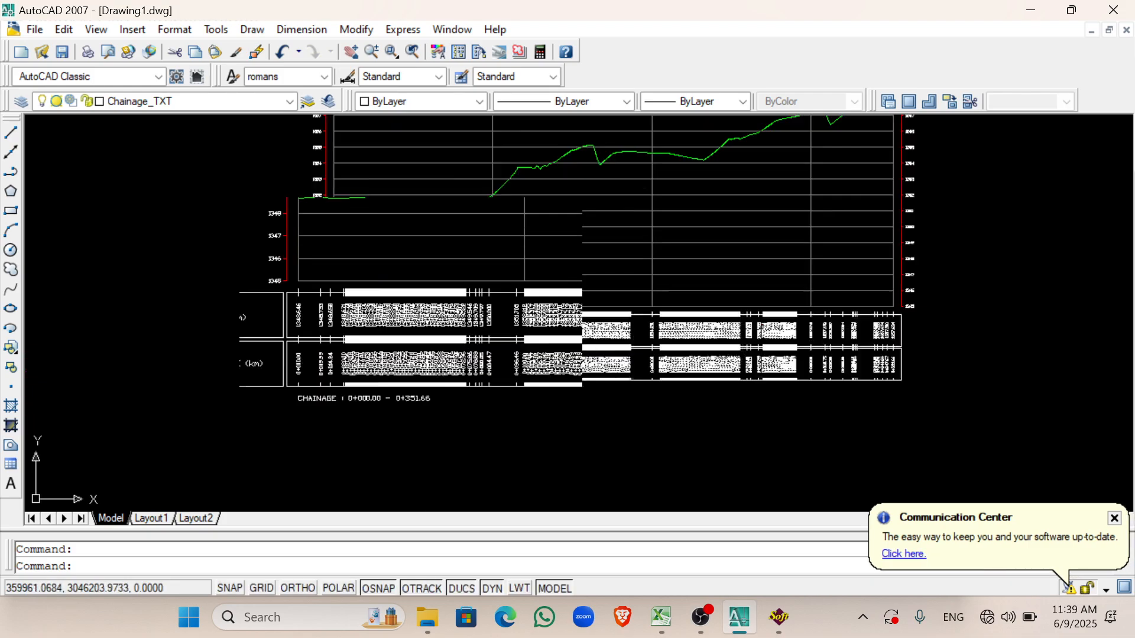
{"action": "scroll", "coordinate": [430, 299], "scroll_direction": "down", "scroll_amount": 2}
{"action": "scroll", "coordinate": [431, 298], "scroll_direction": "up", "scroll_amount": 5}
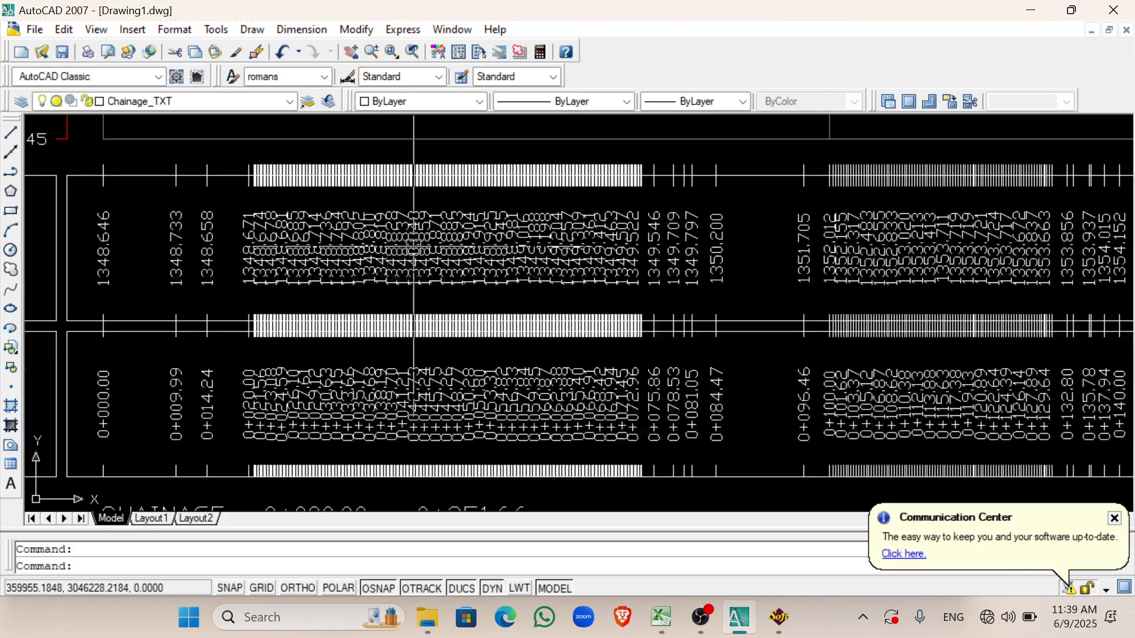
{"action": "scroll", "coordinate": [375, 299], "scroll_direction": "down", "scroll_amount": 2}
{"action": "scroll", "coordinate": [375, 307], "scroll_direction": "up", "scroll_amount": 4}
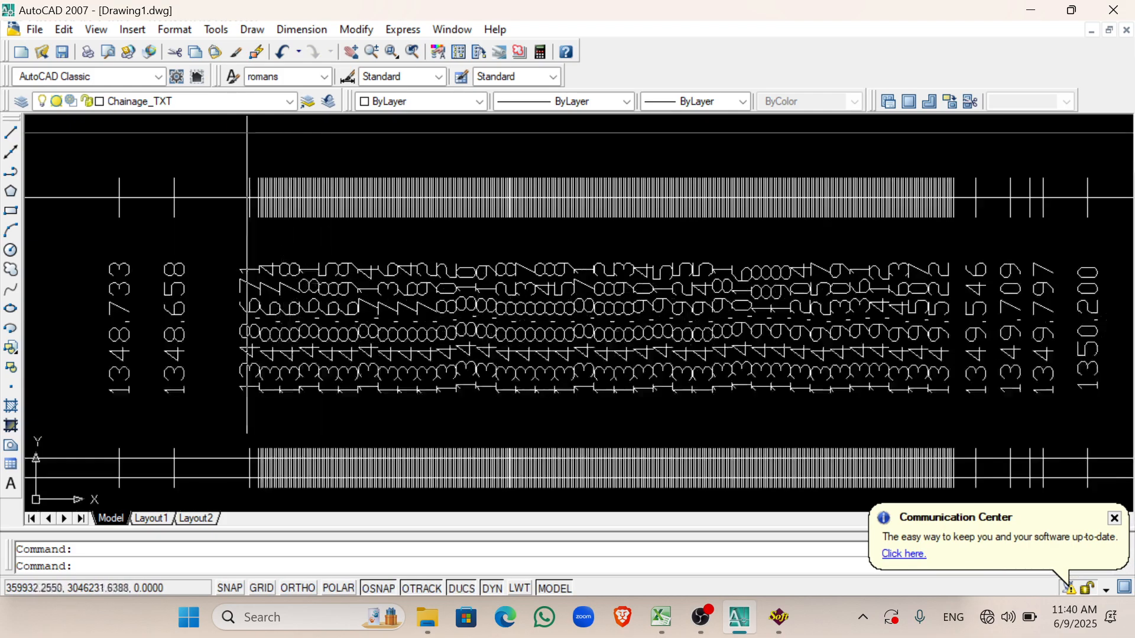
{"action": "scroll", "coordinate": [372, 313], "scroll_direction": "down", "scroll_amount": 7}
{"action": "scroll", "coordinate": [372, 316], "scroll_direction": "up", "scroll_amount": 7}
{"action": "scroll", "coordinate": [372, 320], "scroll_direction": "down", "scroll_amount": 3}
{"action": "scroll", "coordinate": [372, 319], "scroll_direction": "up", "scroll_amount": 3}
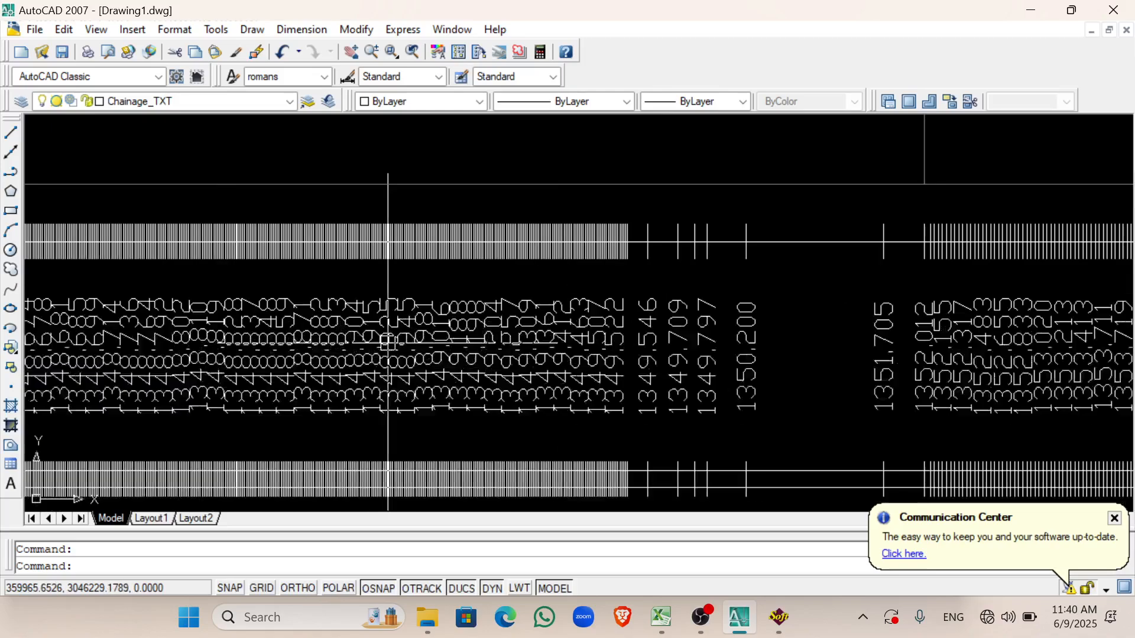
{"action": "scroll", "coordinate": [375, 331], "scroll_direction": "down", "scroll_amount": 8}
{"action": "scroll", "coordinate": [378, 345], "scroll_direction": "up", "scroll_amount": 7}
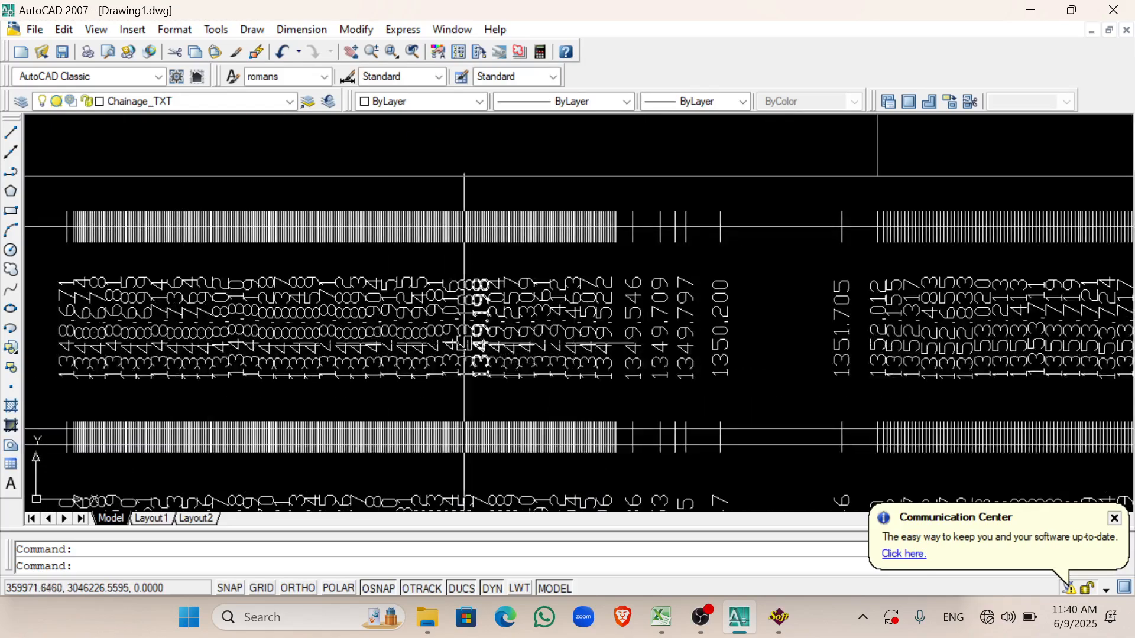
{"action": "scroll", "coordinate": [464, 331], "scroll_direction": "down", "scroll_amount": 7}
{"action": "scroll", "coordinate": [395, 334], "scroll_direction": "up", "scroll_amount": 7}
{"action": "scroll", "coordinate": [394, 335], "scroll_direction": "down", "scroll_amount": 6}
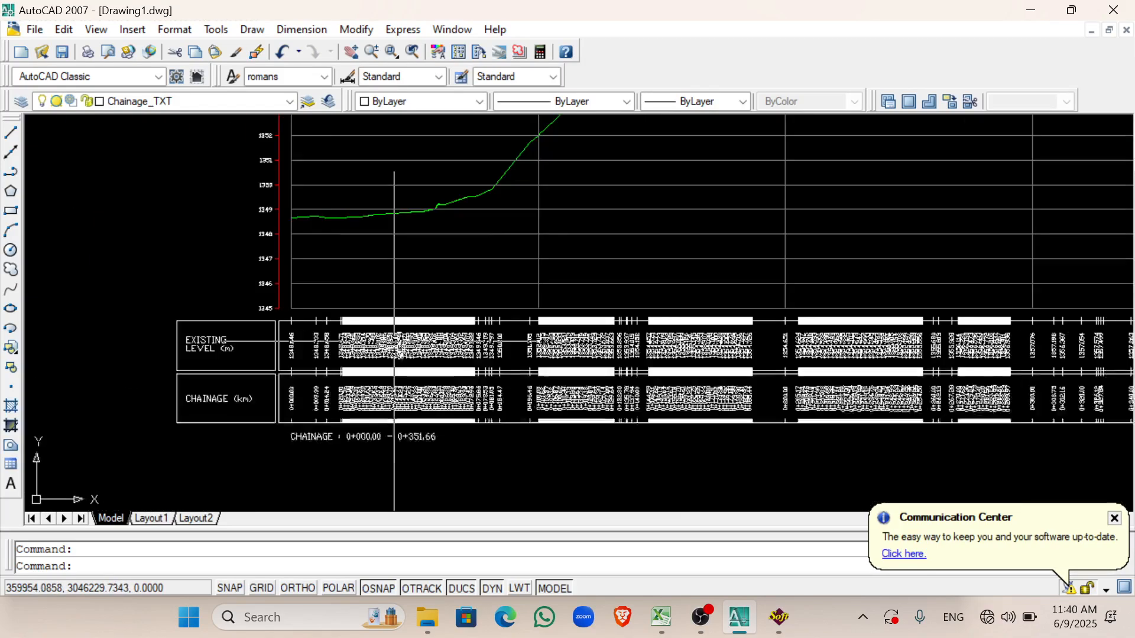
{"action": "scroll", "coordinate": [398, 344], "scroll_direction": "up", "scroll_amount": 3}
{"action": "scroll", "coordinate": [393, 272], "scroll_direction": "down", "scroll_amount": 3}
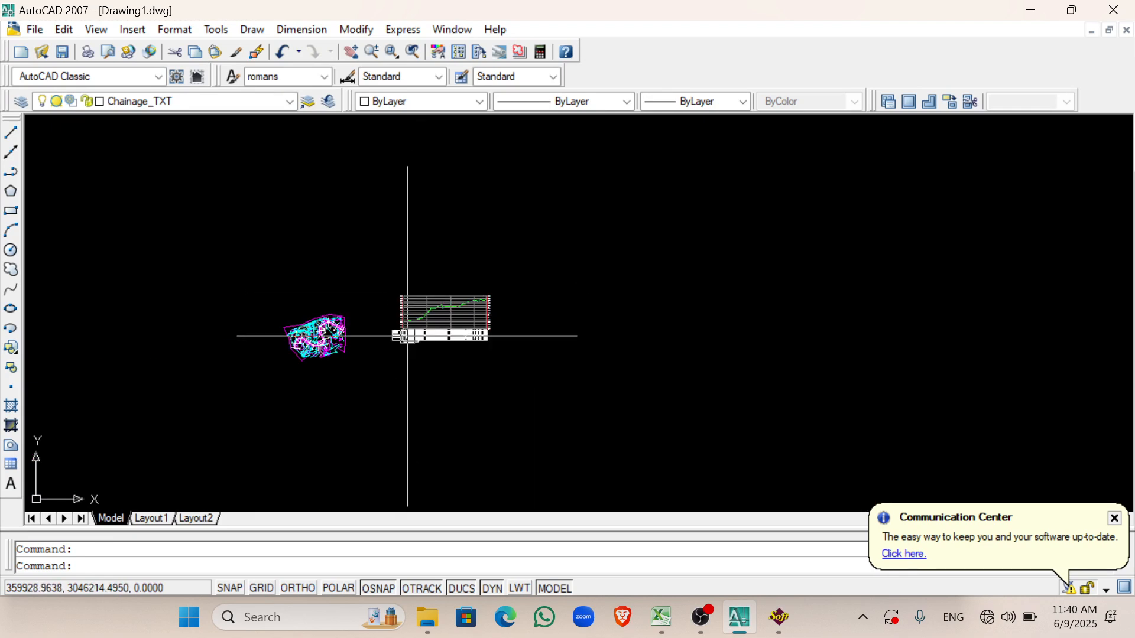
{"action": "scroll", "coordinate": [408, 334], "scroll_direction": "up", "scroll_amount": 4}
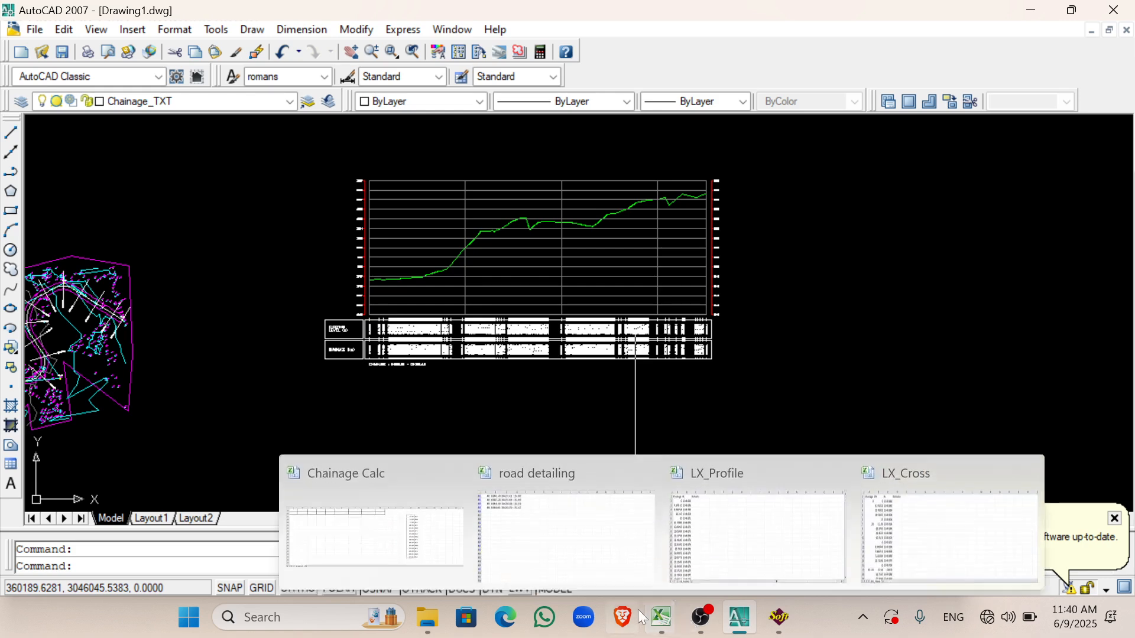
Step: Switch to LX_Profile in Excel and delete the intermediate rows between chainages 0 and 20
{"action": "mouse_move", "coordinate": [643, 604]}
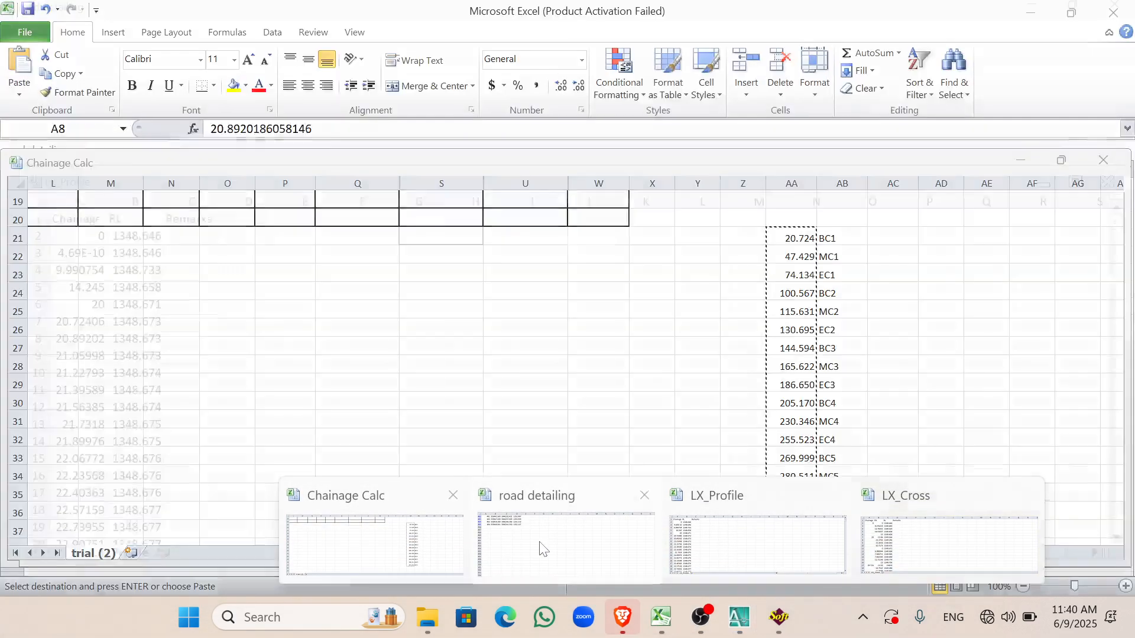
{"action": "left_click", "coordinate": [774, 536]}
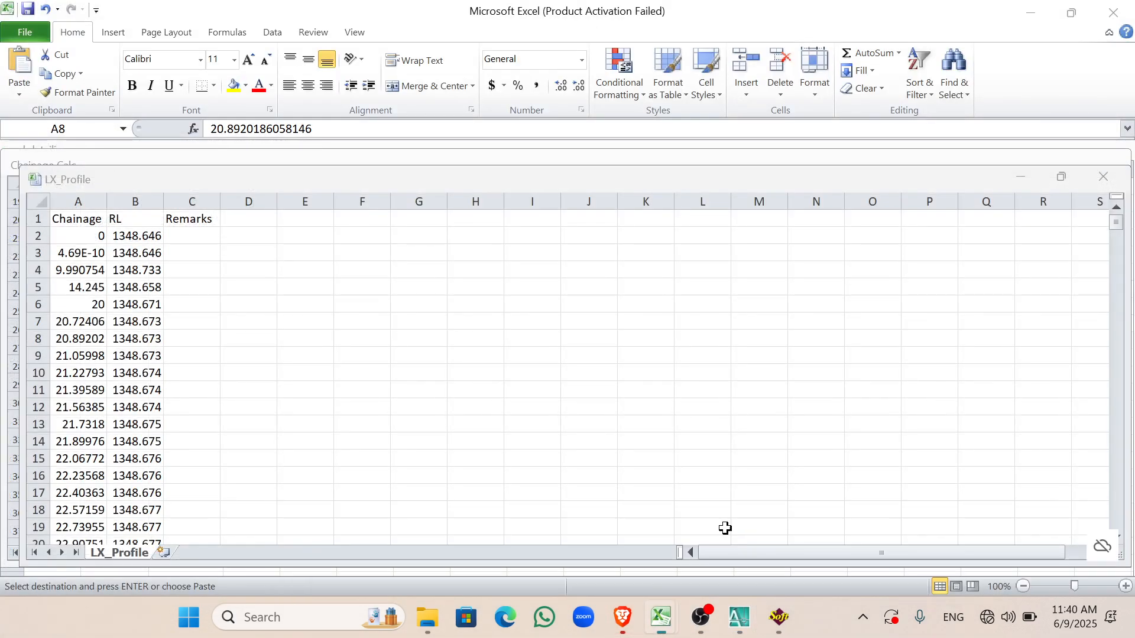
{"action": "left_click", "coordinate": [80, 305]}
{"action": "left_click", "coordinate": [30, 251]}
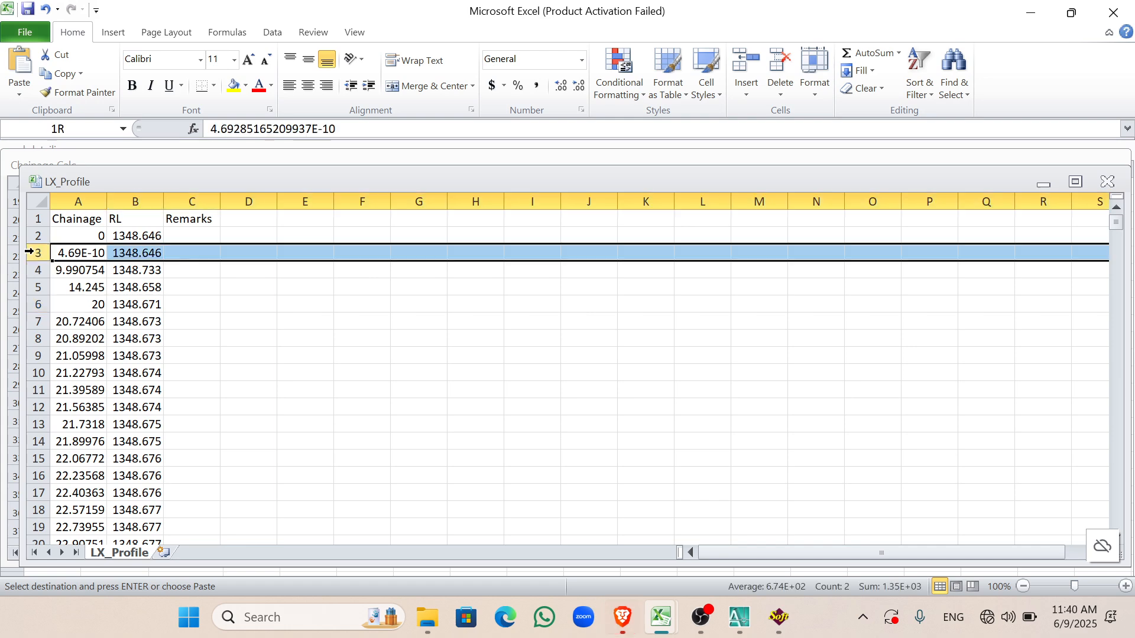
{"action": "left_click", "coordinate": [38, 288], "text": "shift"}
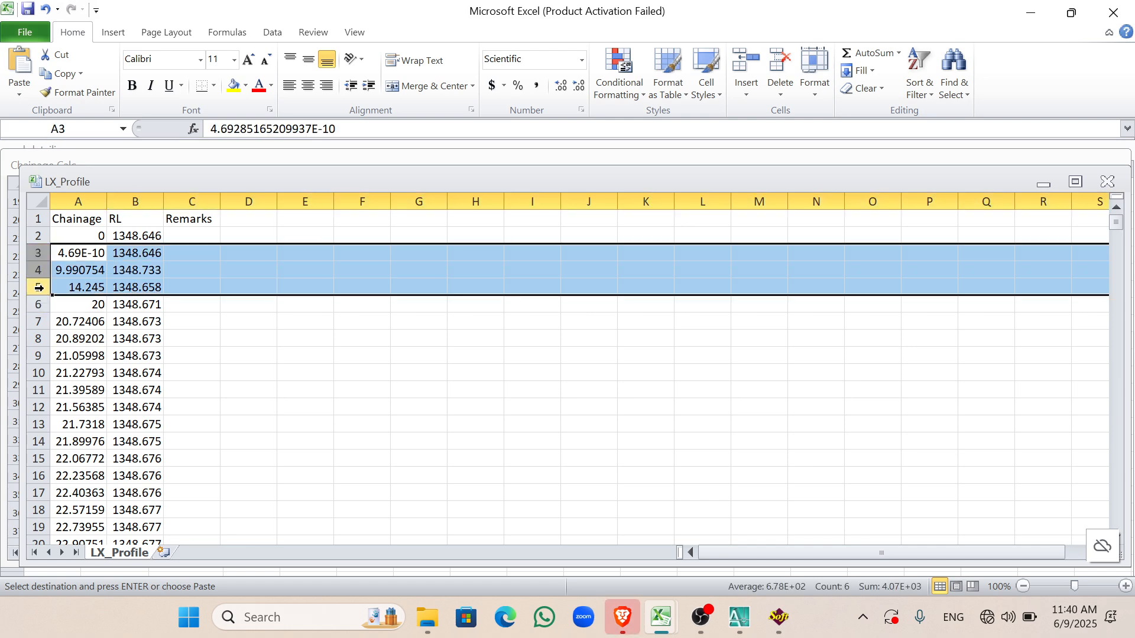
{"action": "key", "text": "ctrl+minus"}
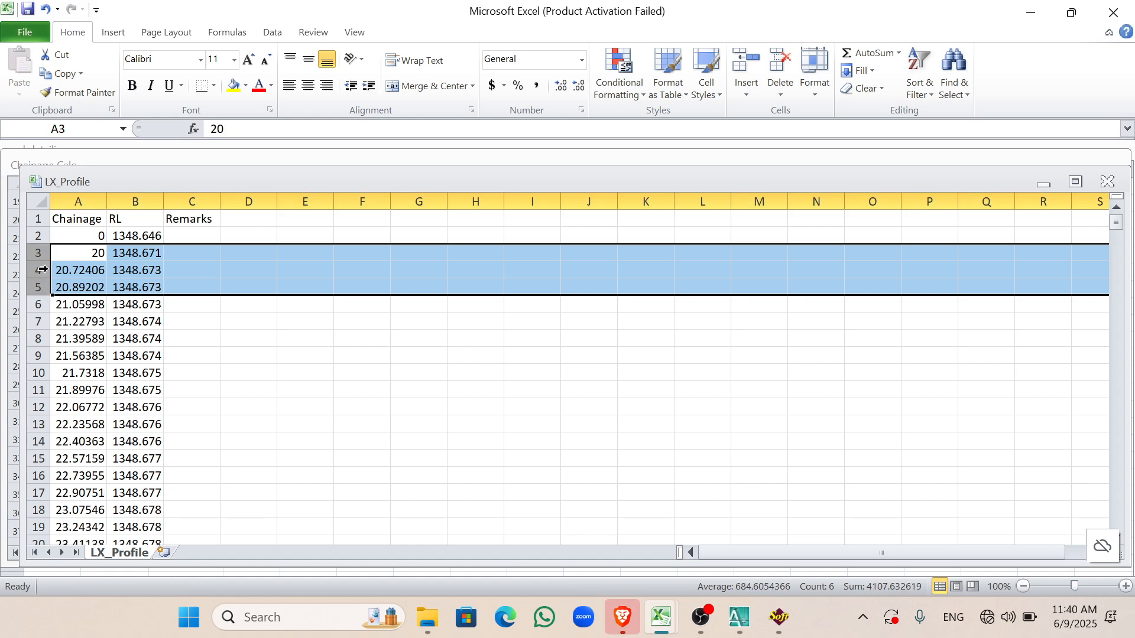
Step: Delete all intermediate rows between chainages 20 and 40 in LX_Profile
{"action": "left_click", "coordinate": [34, 270]}
{"action": "left_click_drag", "start_coordinate": [33, 267], "coordinate": [37, 502]}
{"action": "key", "text": "shift+Up"}
{"action": "key", "text": "ctrl+minus"}
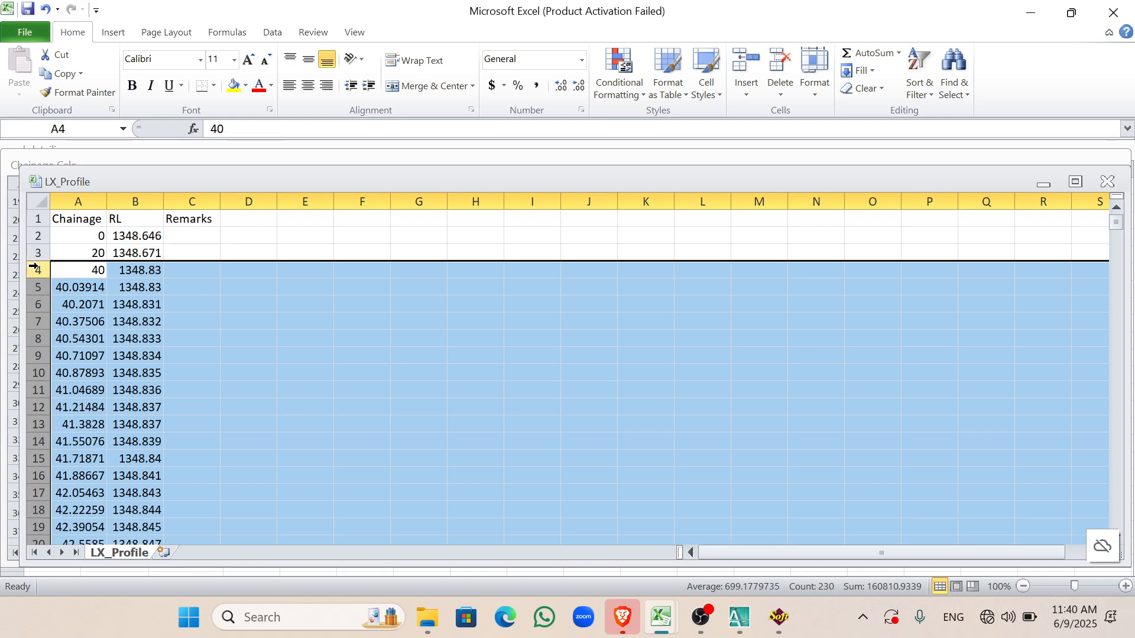
Step: Delete all intermediate rows between chainages 40 and 60 in LX_Profile
{"action": "left_click", "coordinate": [36, 287]}
{"action": "scroll", "coordinate": [193, 266], "scroll_direction": "down", "scroll_amount": 20}
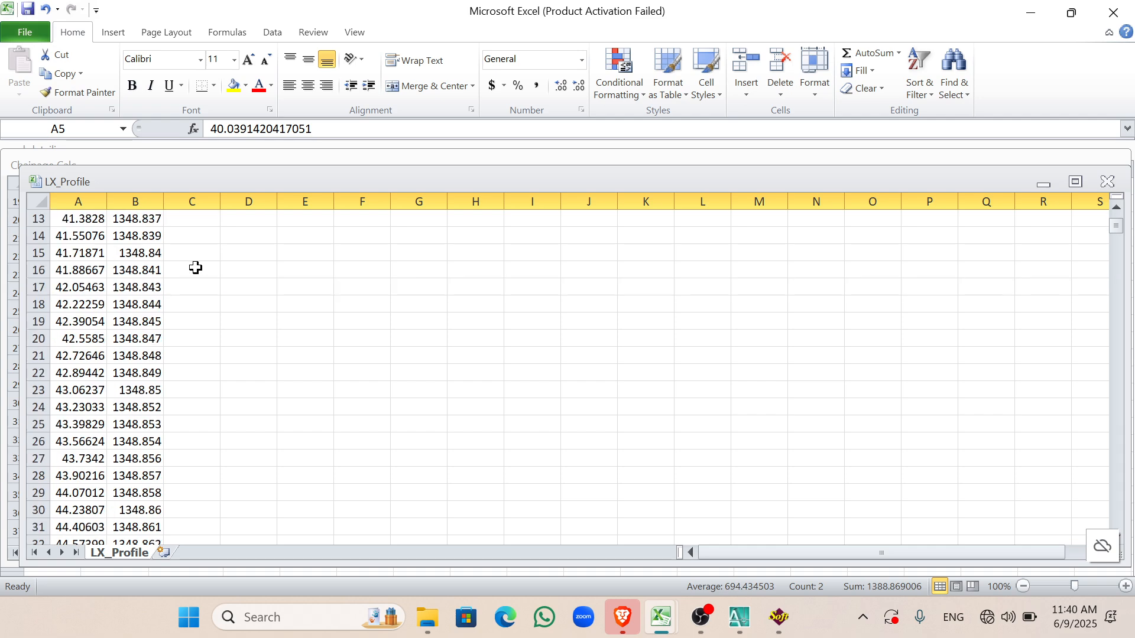
{"action": "scroll", "coordinate": [130, 442], "scroll_direction": "down", "scroll_amount": 13}
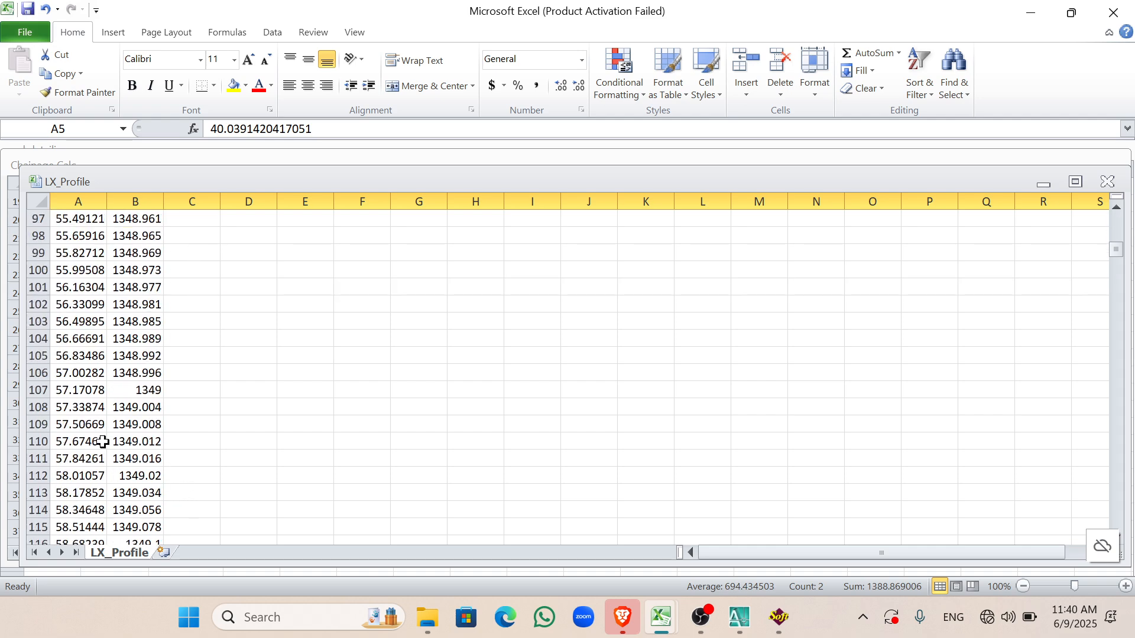
{"action": "left_click", "coordinate": [37, 304], "text": "shift"}
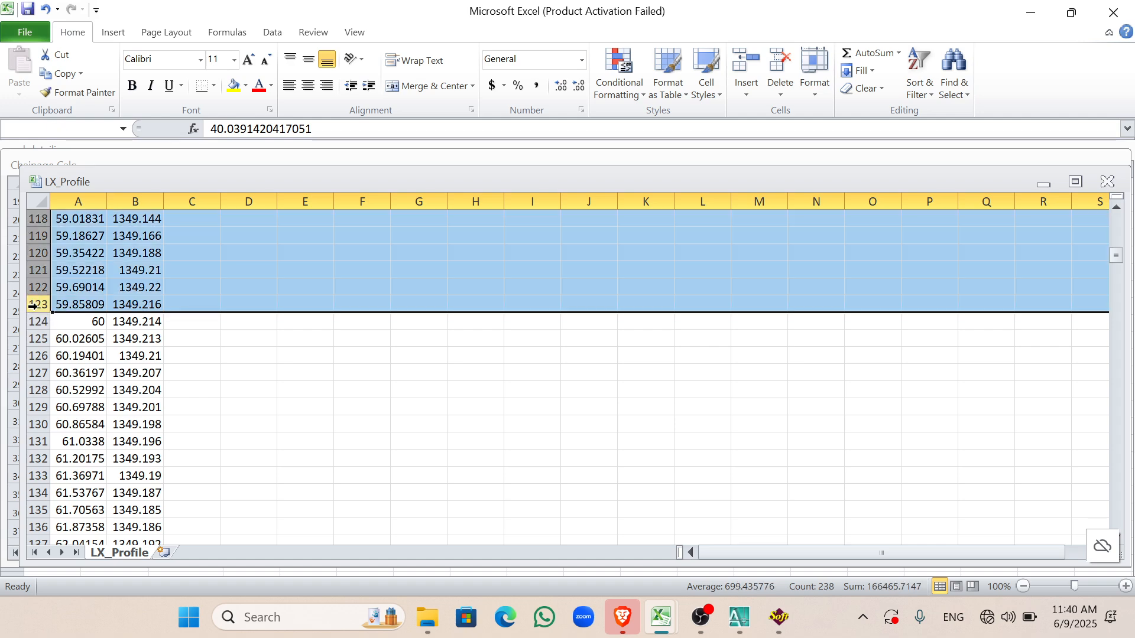
{"action": "key", "text": "ctrl+minus"}
Step: Delete all intermediate rows between chainages 60 and 80 in LX_Profile
{"action": "left_click", "coordinate": [37, 304]}
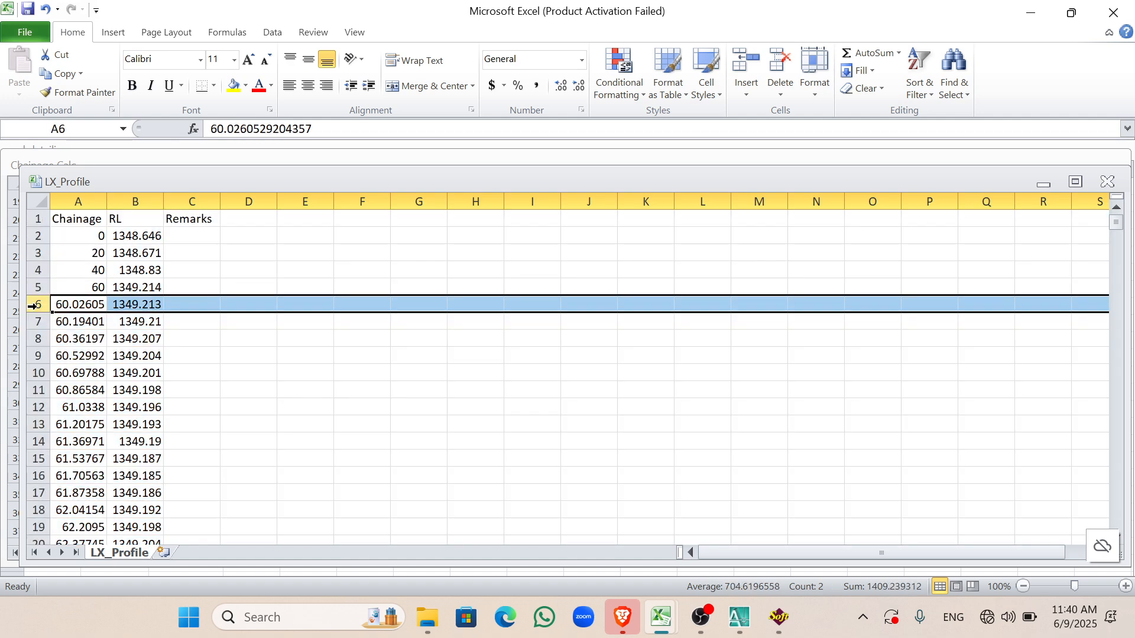
{"action": "scroll", "coordinate": [51, 402], "scroll_direction": "down", "scroll_amount": 20}
{"action": "scroll", "coordinate": [52, 414], "scroll_direction": "down", "scroll_amount": 1}
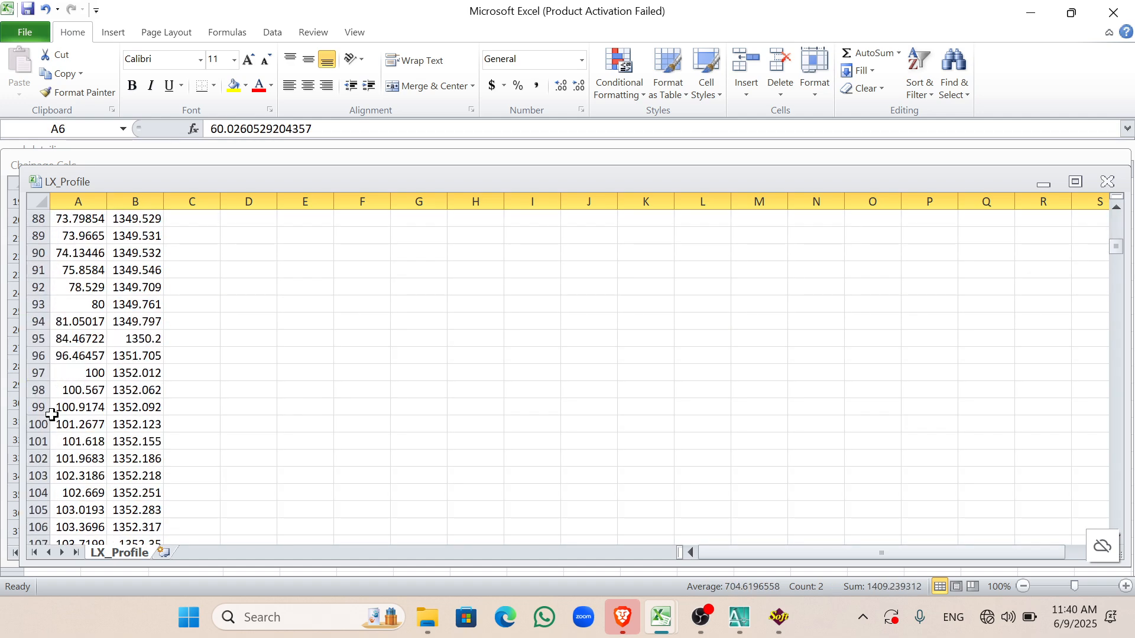
{"action": "scroll", "coordinate": [52, 405], "scroll_direction": "up", "scroll_amount": 2}
{"action": "left_click", "coordinate": [38, 391], "text": "shift"}
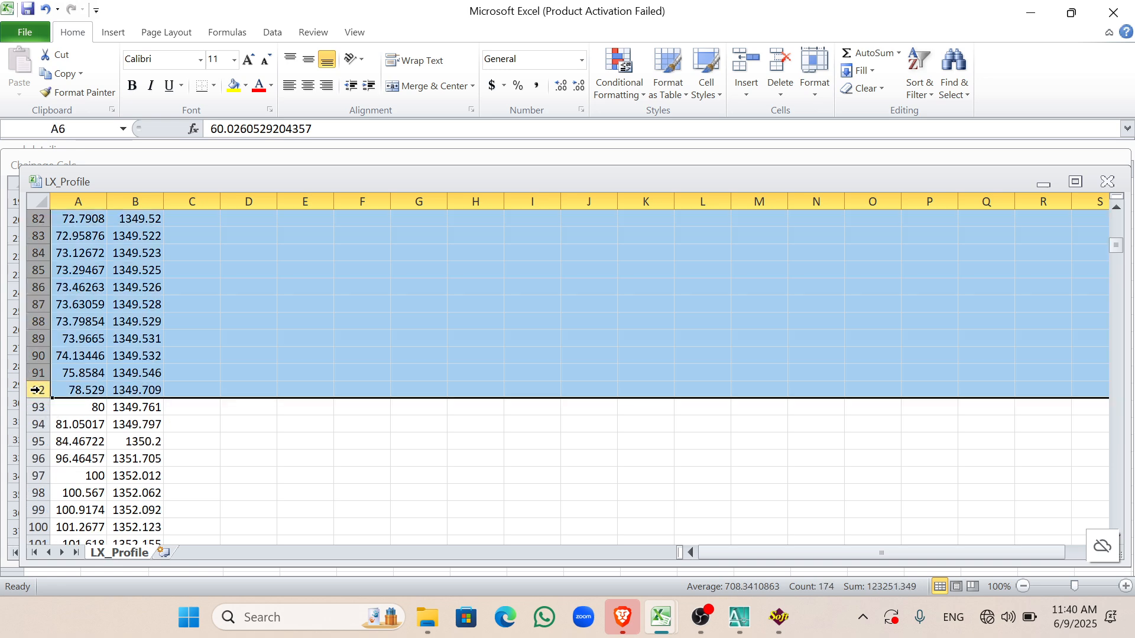
{"action": "key", "text": "ctrl+minus"}
Step: Delete all intermediate rows between chainages 80 and 100 in LX_Profile
{"action": "left_click", "coordinate": [35, 322]}
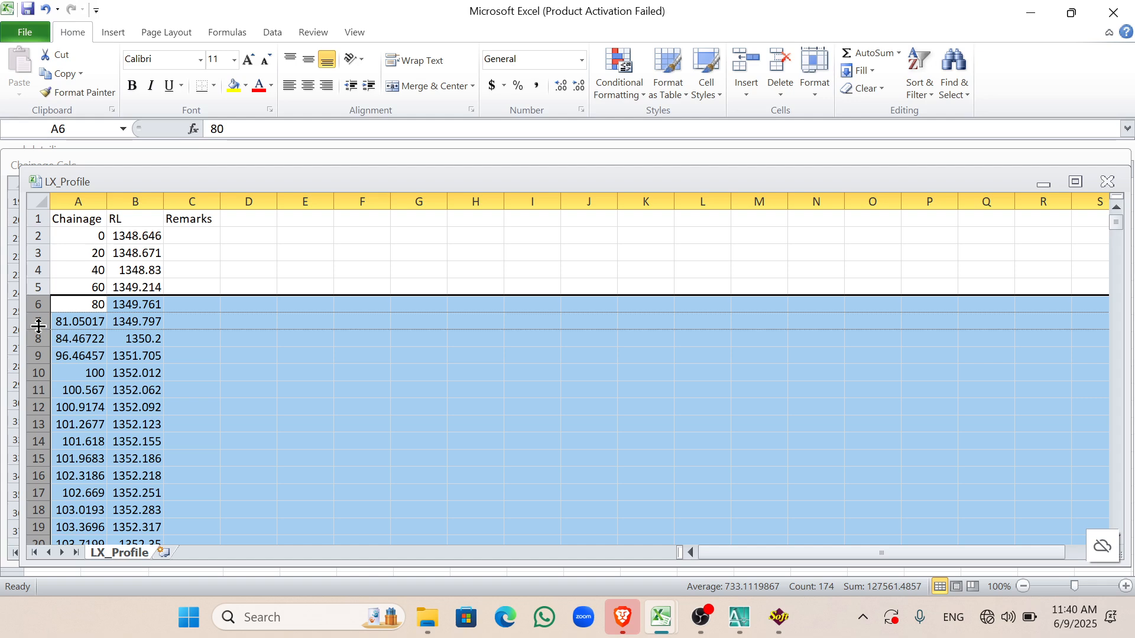
{"action": "scroll", "coordinate": [203, 312], "scroll_direction": "down", "scroll_amount": 6}
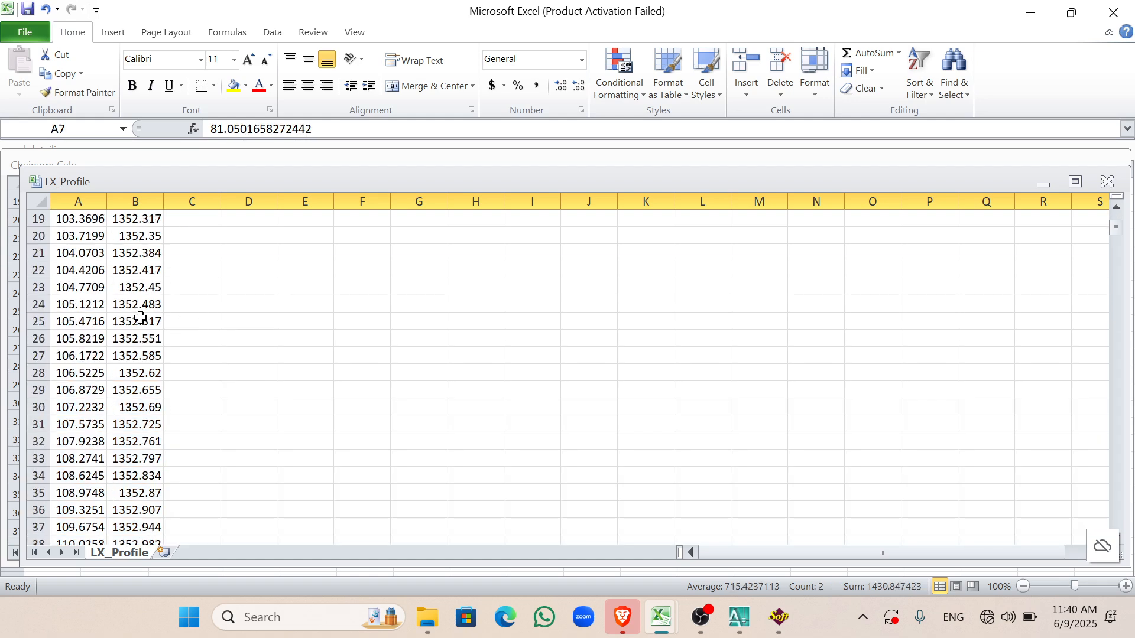
{"action": "scroll", "coordinate": [61, 320], "scroll_direction": "up", "scroll_amount": 4}
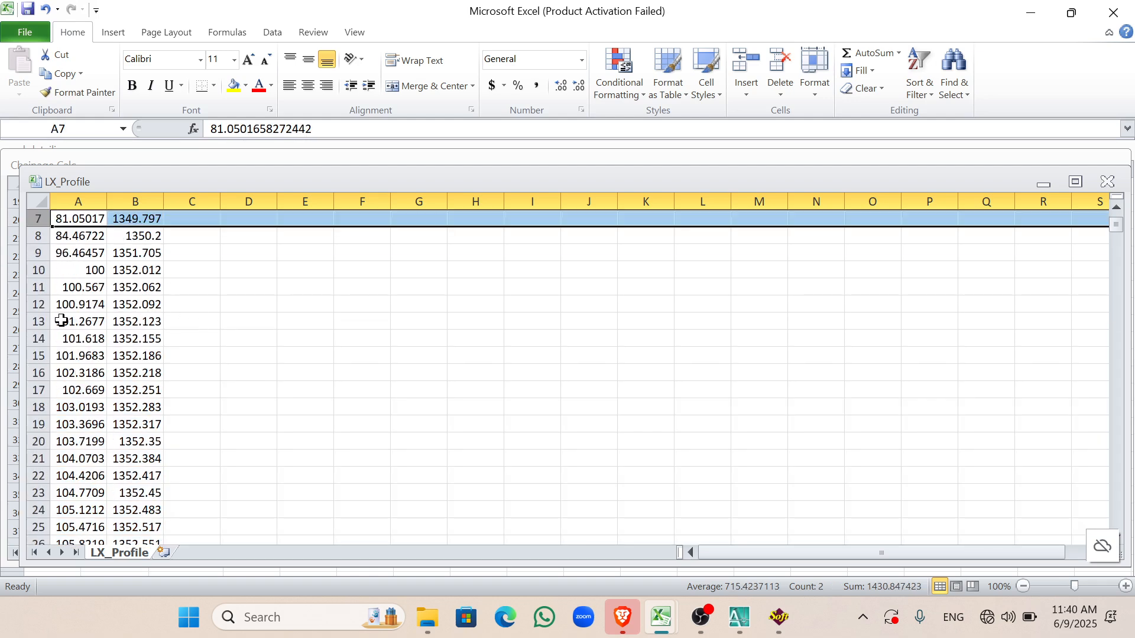
{"action": "left_click", "coordinate": [29, 251], "text": "shift"}
{"action": "key", "text": "ctrl+minus"}
Step: Delete all intermediate rows between chainages 100 and 120 in LX_Profile
{"action": "scroll", "coordinate": [58, 256], "scroll_direction": "up", "scroll_amount": 1}
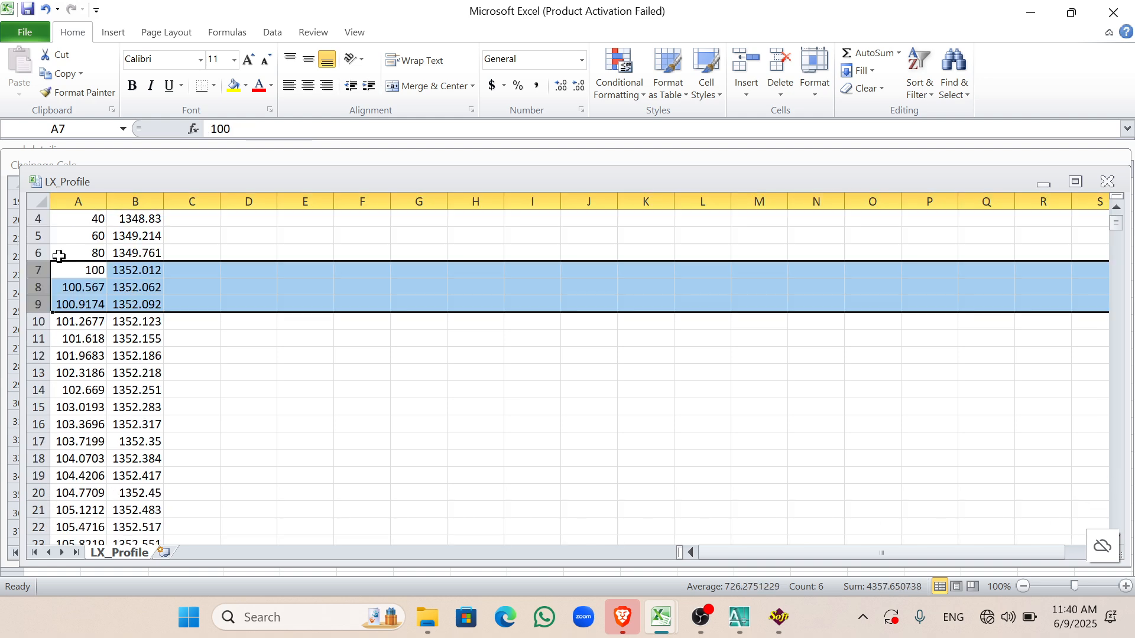
{"action": "left_click", "coordinate": [36, 287]}
{"action": "scroll", "coordinate": [35, 286], "scroll_direction": "down", "scroll_amount": 5}
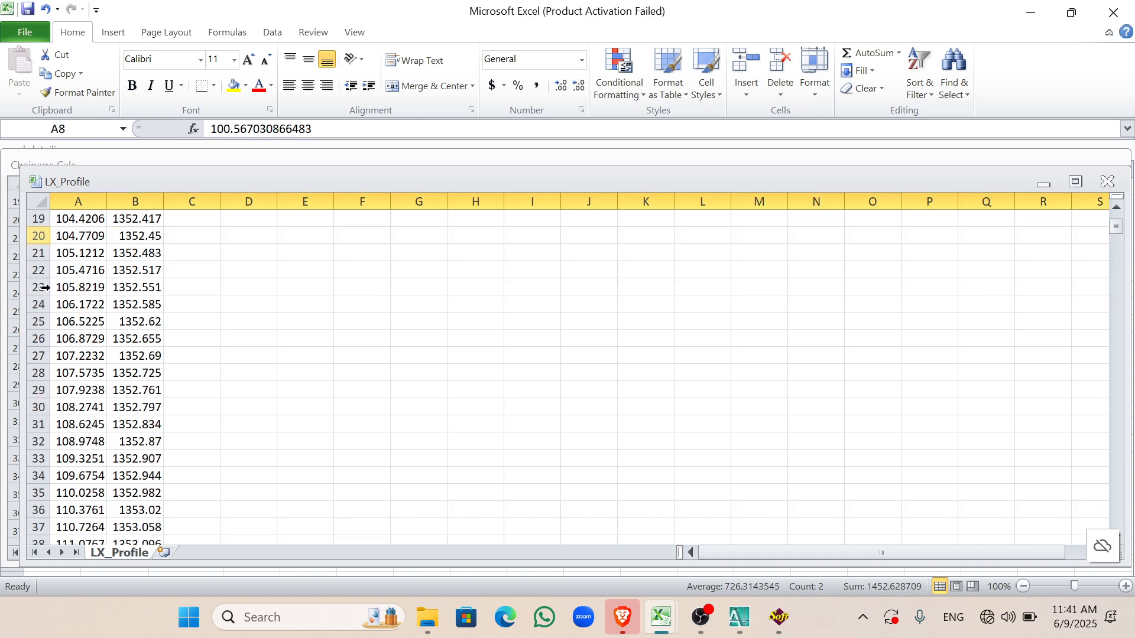
{"action": "scroll", "coordinate": [47, 382], "scroll_direction": "down", "scroll_amount": 10}
{"action": "scroll", "coordinate": [47, 382], "scroll_direction": "down", "scroll_amount": 2}
{"action": "left_click", "coordinate": [30, 353], "text": "shift"}
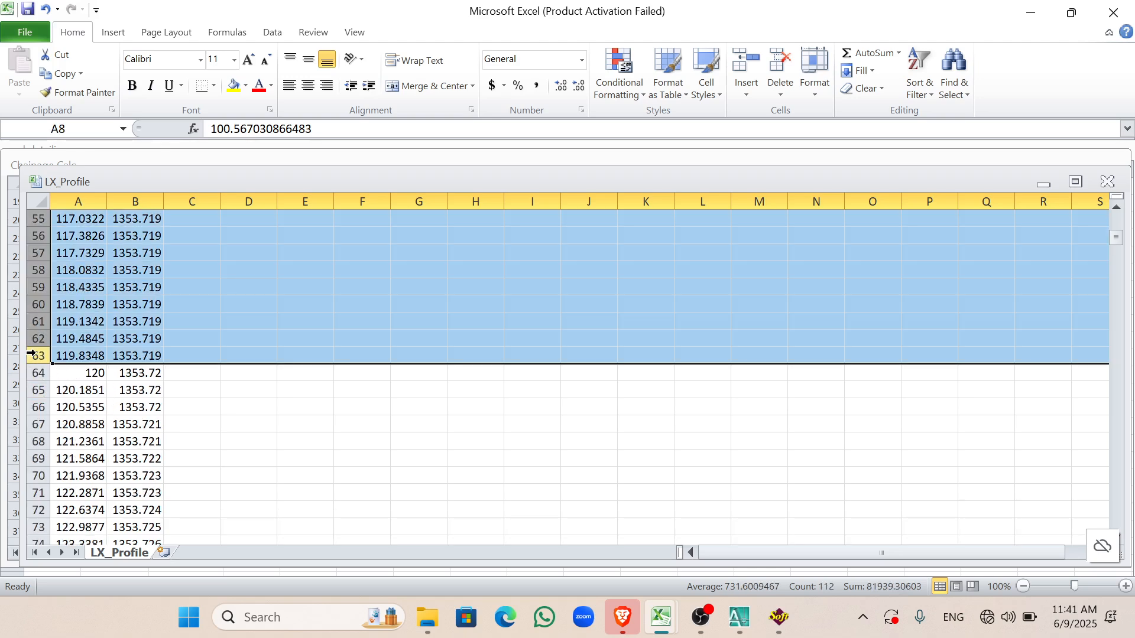
{"action": "key", "text": "ctrl+minus"}
Step: Delete all intermediate rows between chainages 120 and 140 in LX_Profile
{"action": "left_click", "coordinate": [28, 357]}
{"action": "scroll", "coordinate": [56, 414], "scroll_direction": "down", "scroll_amount": 10}
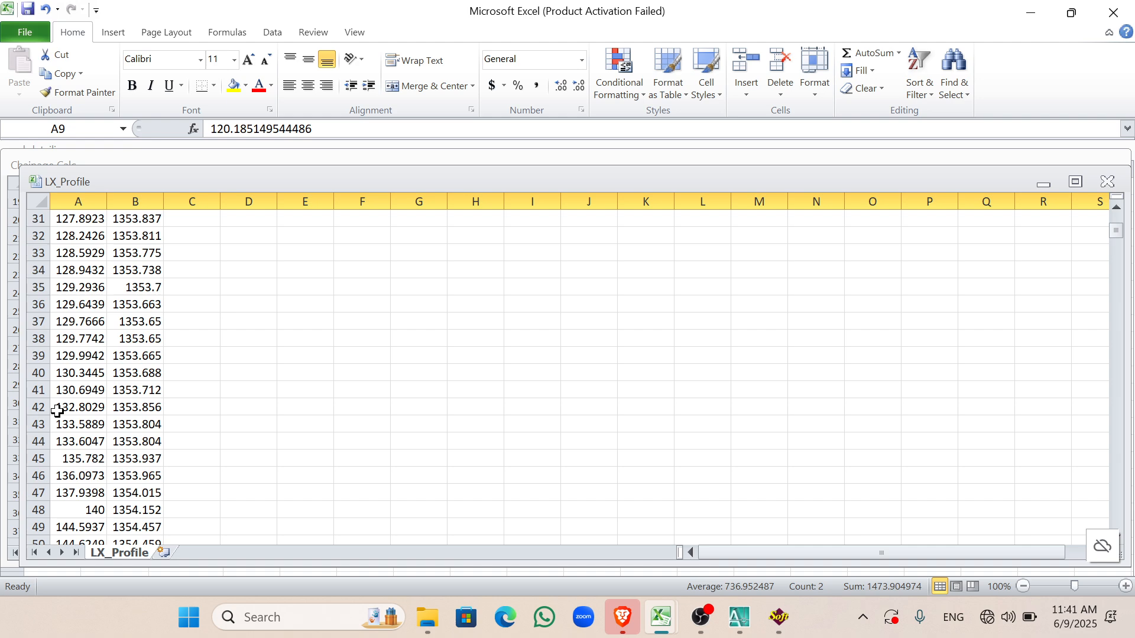
{"action": "left_click", "coordinate": [32, 495], "text": "shift"}
{"action": "key", "text": "ctrl+minus"}
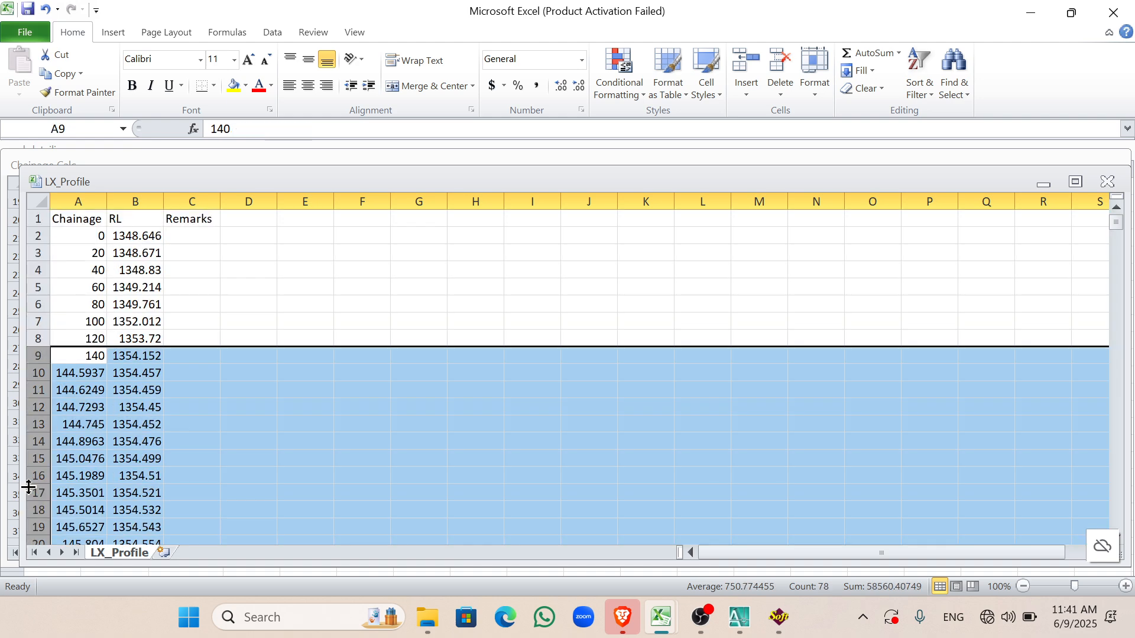
Step: Delete all intermediate rows between chainages 140 and 160 in LX_Profile
{"action": "left_click", "coordinate": [35, 378]}
{"action": "scroll", "coordinate": [65, 452], "scroll_direction": "down", "scroll_amount": 16}
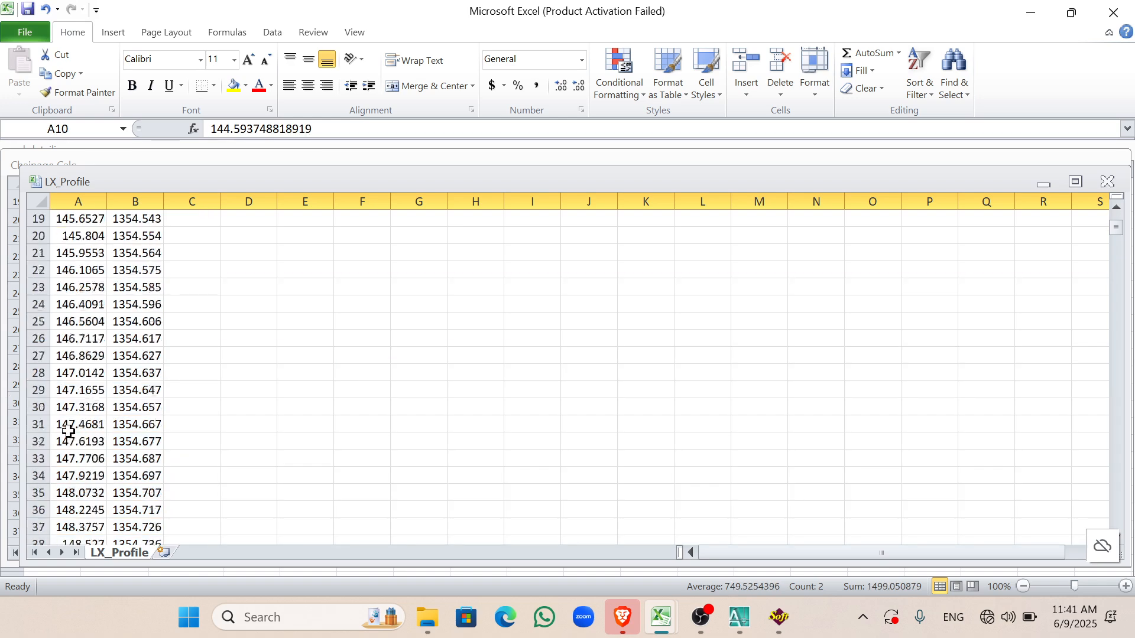
{"action": "scroll", "coordinate": [68, 457], "scroll_direction": "down", "scroll_amount": 14}
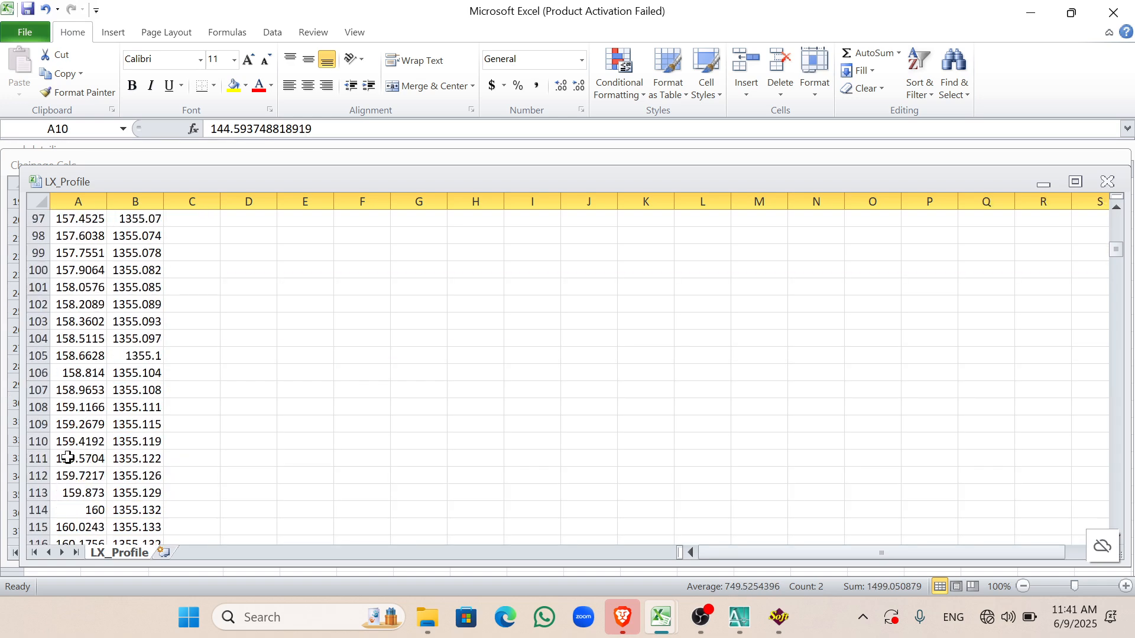
{"action": "left_click", "coordinate": [36, 440], "text": "shift"}
{"action": "key", "text": "ctrl+minus"}
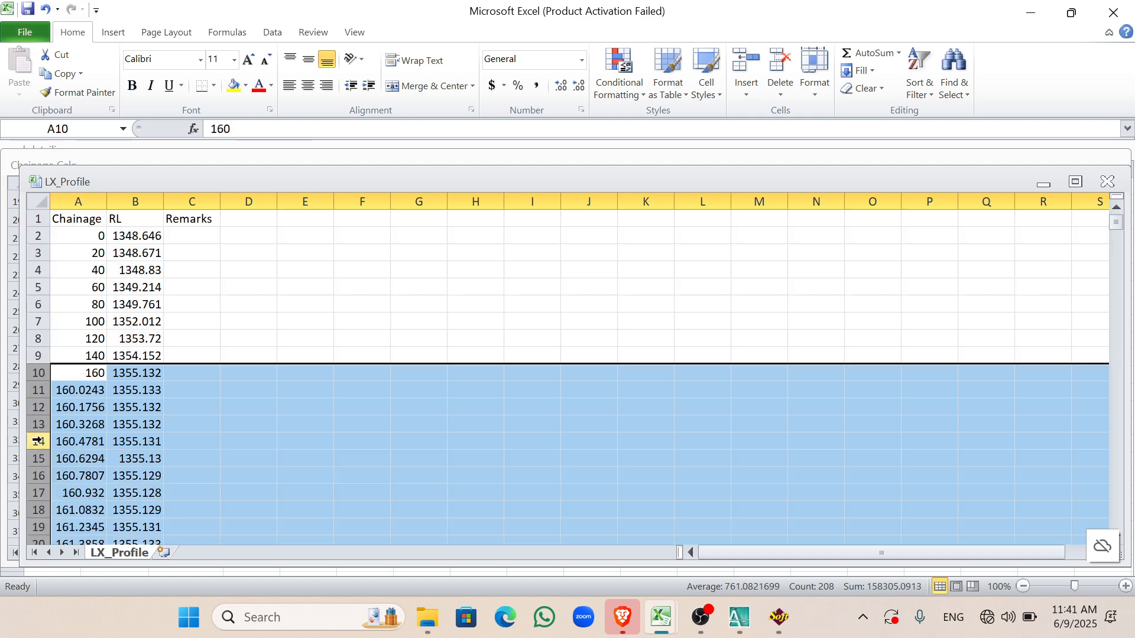
Step: Delete all intermediate rows between chainages 160 and 180 in LX_Profile
{"action": "left_click", "coordinate": [39, 392]}
{"action": "scroll", "coordinate": [38, 402], "scroll_direction": "down", "scroll_amount": 20}
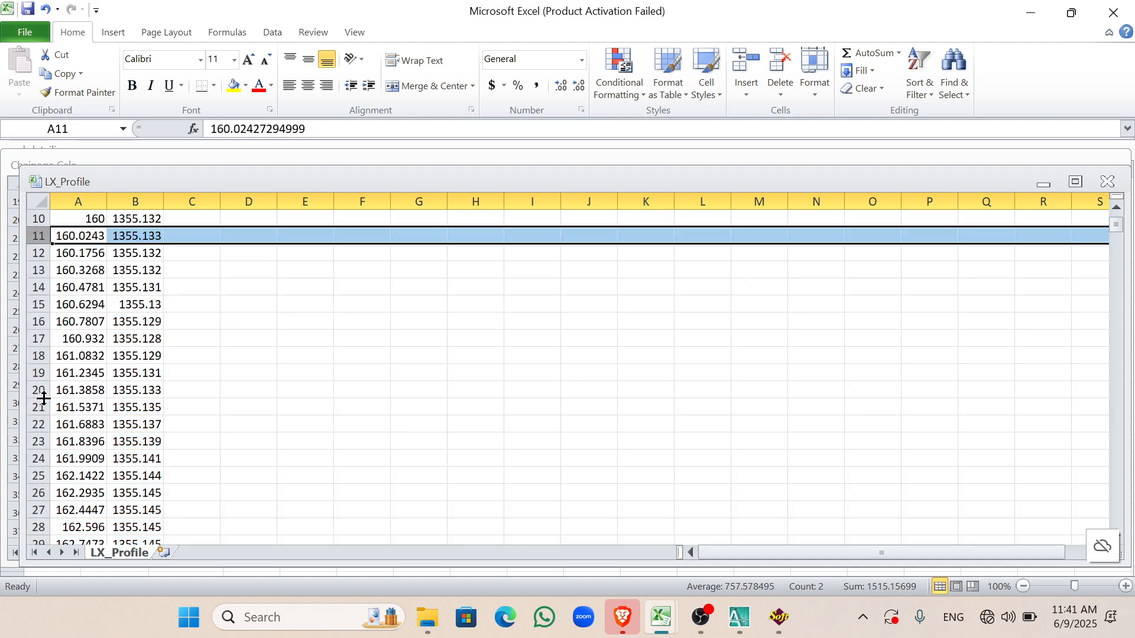
{"action": "scroll", "coordinate": [39, 406], "scroll_direction": "down", "scroll_amount": 15}
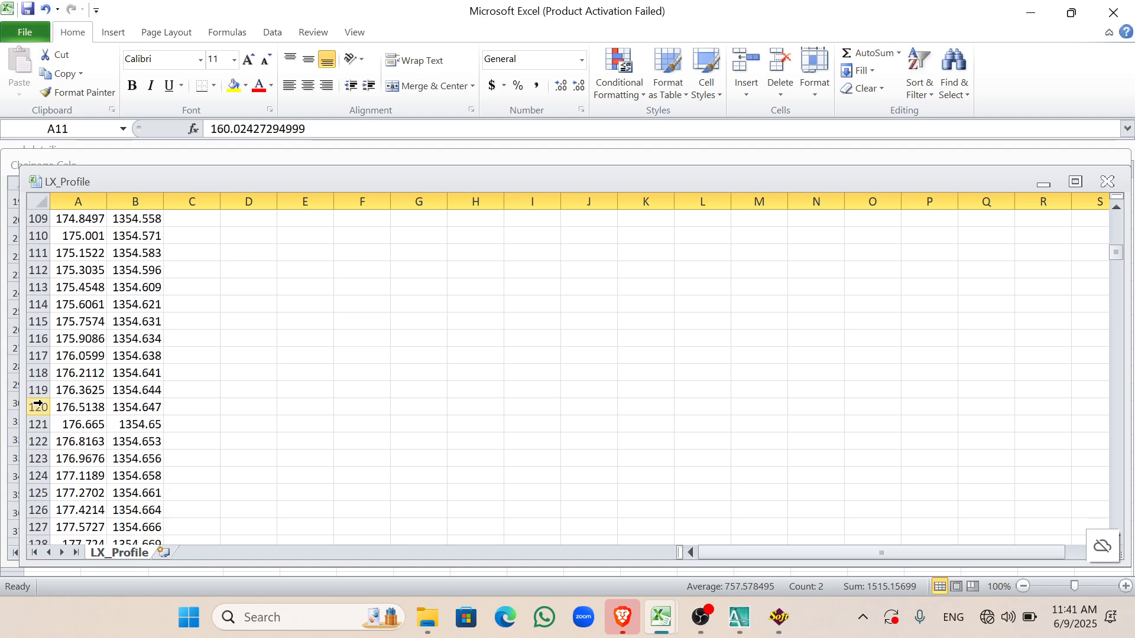
{"action": "left_click", "coordinate": [34, 382]}
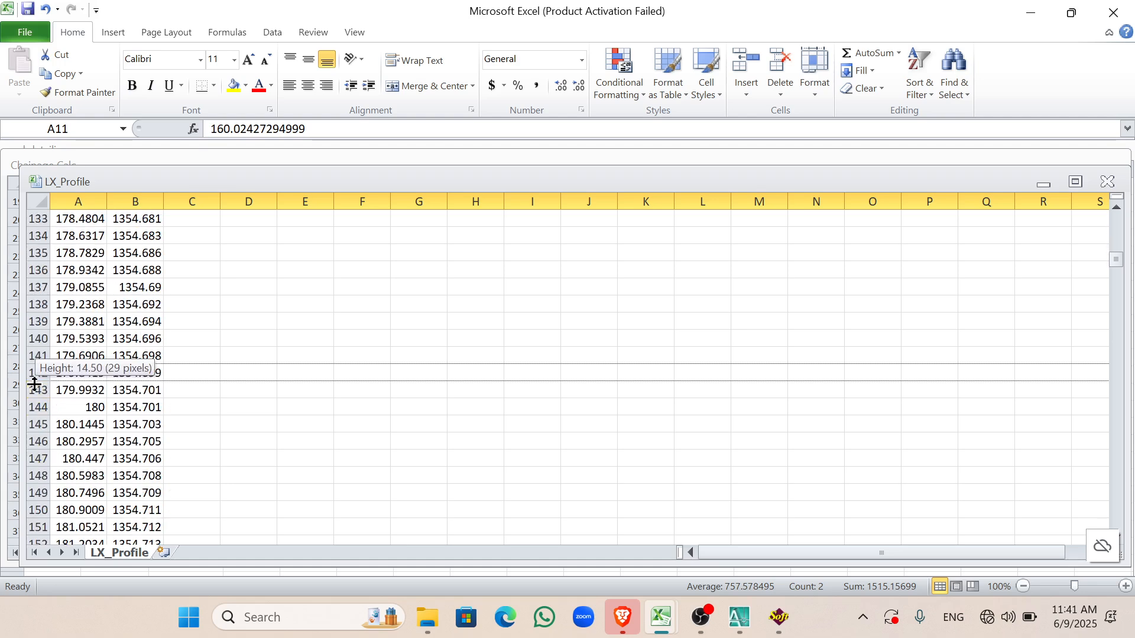
{"action": "left_click", "coordinate": [33, 390], "text": "shift"}
{"action": "key", "text": "ctrl+minus"}
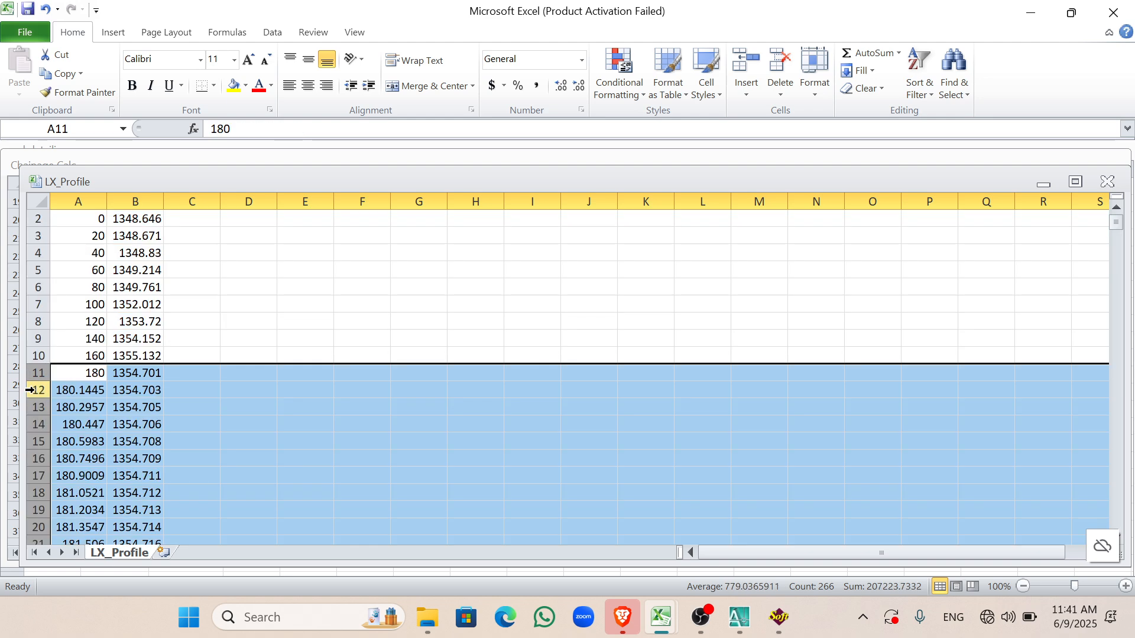
Step: Delete all intermediate rows between chainages 180 and 200 in LX_Profile
{"action": "left_click", "coordinate": [37, 390]}
{"action": "scroll", "coordinate": [47, 385], "scroll_direction": "down", "scroll_amount": 20}
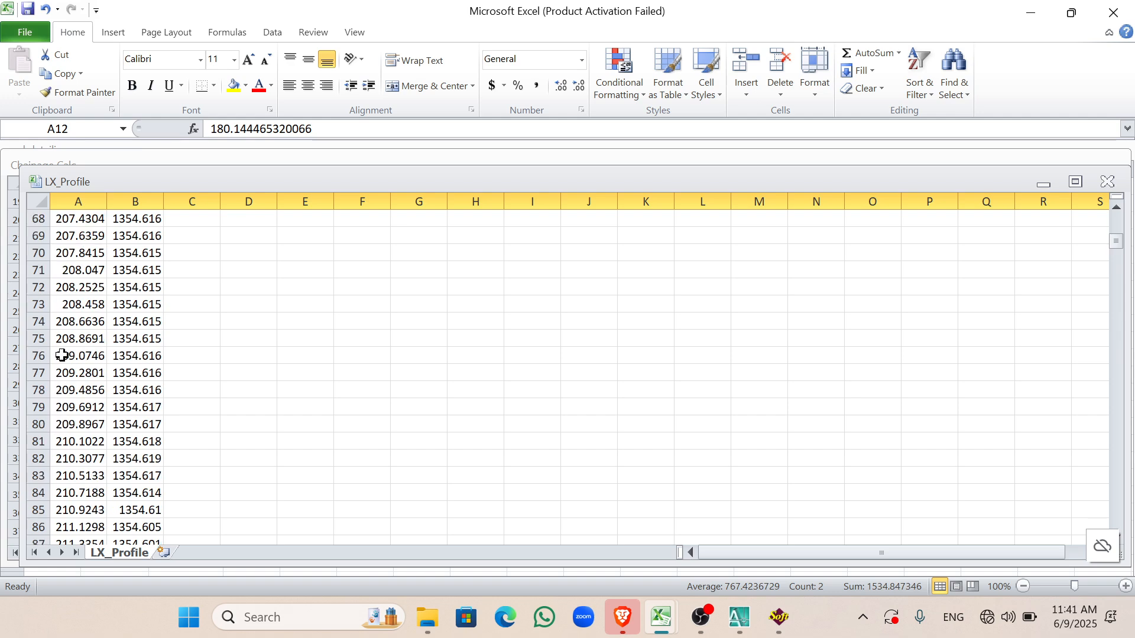
{"action": "scroll", "coordinate": [54, 296], "scroll_direction": "up", "scroll_amount": 4}
{"action": "scroll", "coordinate": [54, 258], "scroll_direction": "up", "scroll_amount": 2}
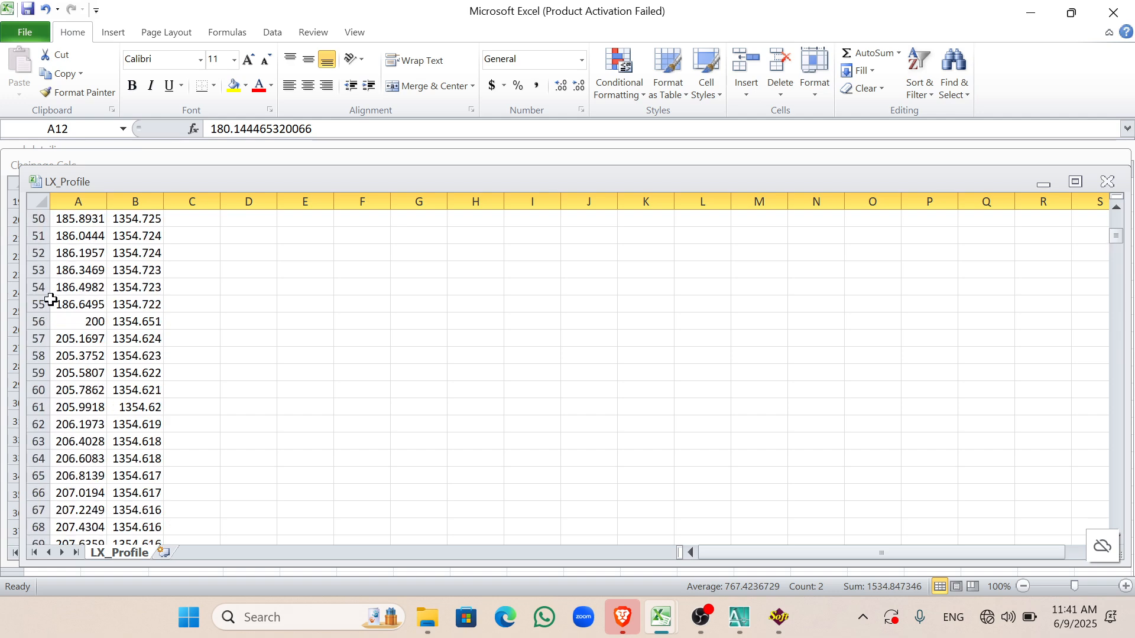
{"action": "left_click", "coordinate": [38, 303], "text": "shift"}
{"action": "key", "text": "ctrl+minus"}
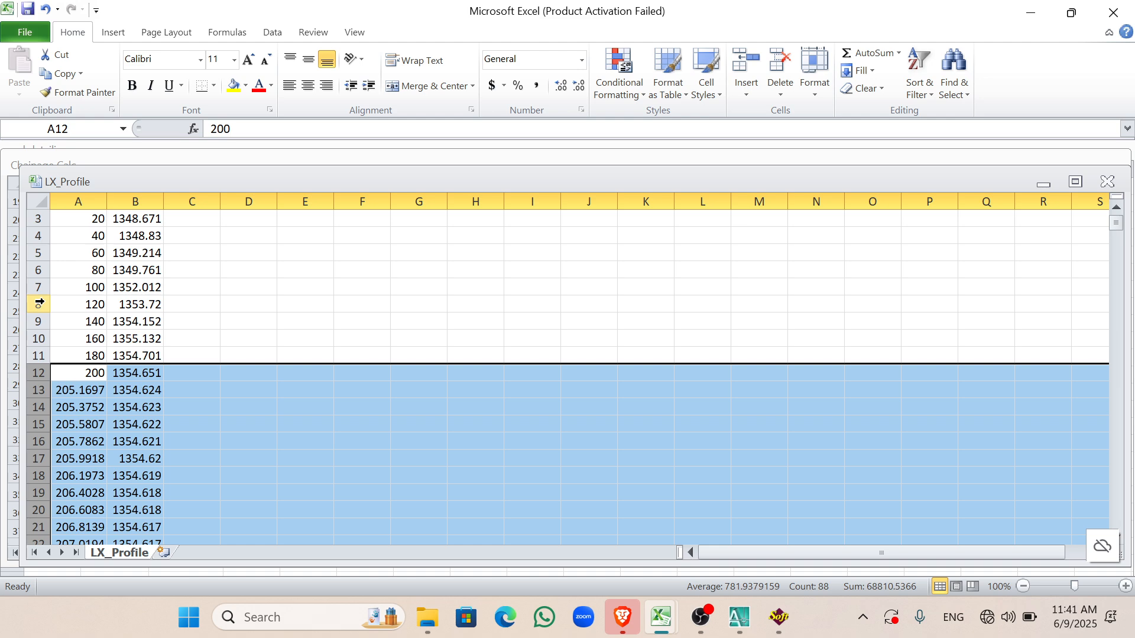
Step: Delete all intermediate rows between chainages 200 and 220 in LX_Profile
{"action": "left_click", "coordinate": [38, 390]}
{"action": "scroll", "coordinate": [39, 414], "scroll_direction": "down", "scroll_amount": 20}
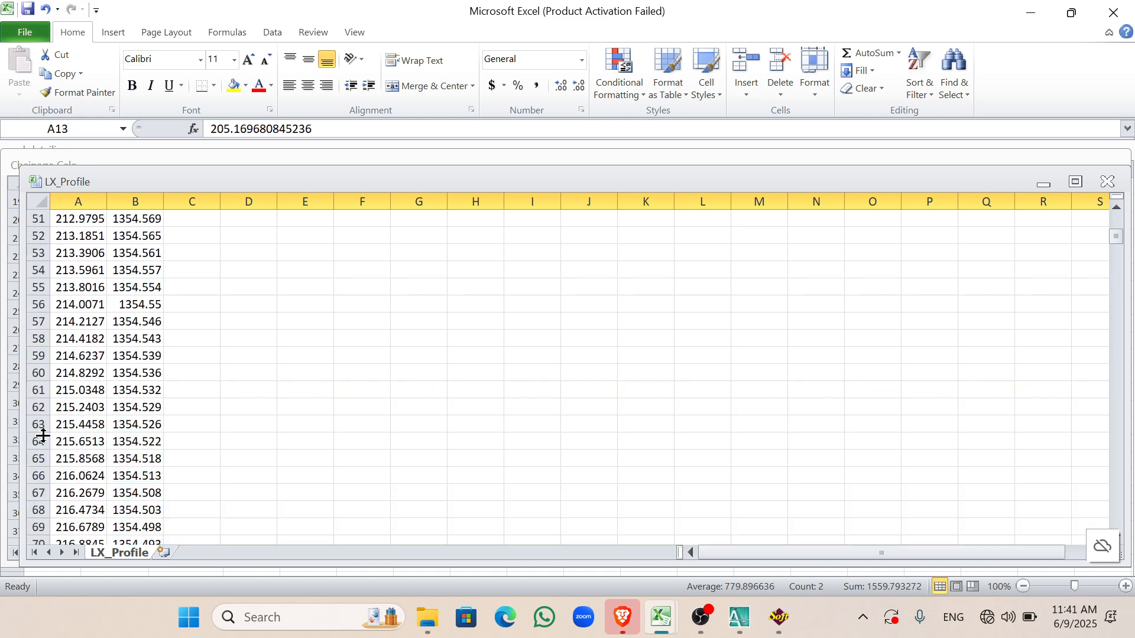
{"action": "scroll", "coordinate": [40, 442], "scroll_direction": "up", "scroll_amount": 1}
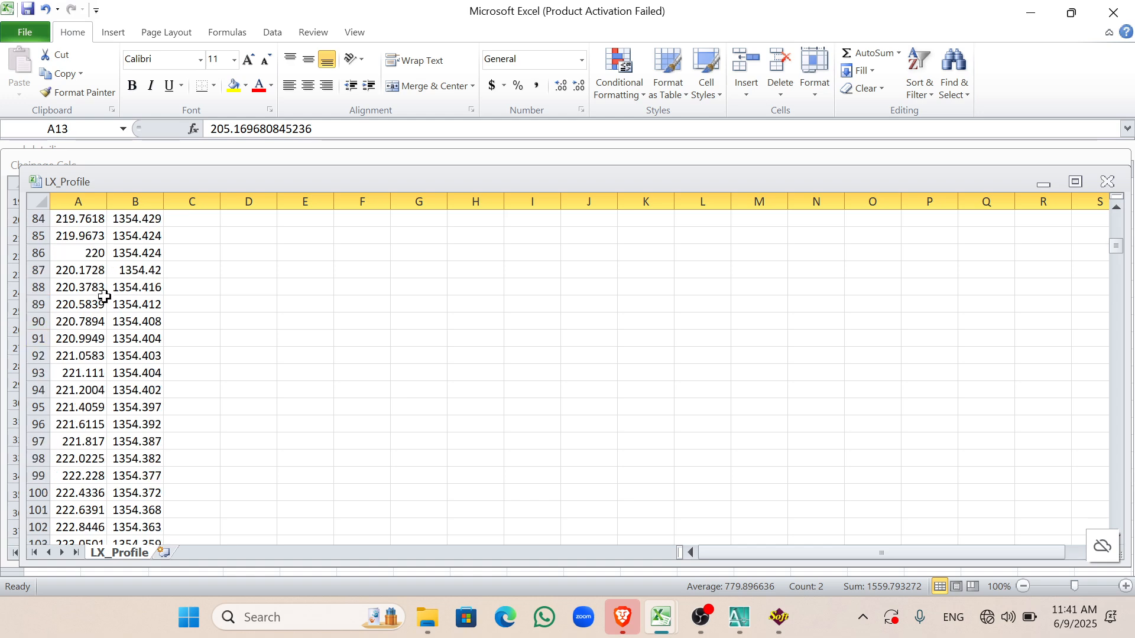
{"action": "left_click", "coordinate": [23, 237], "text": "shift"}
{"action": "key", "text": "ctrl+minus"}
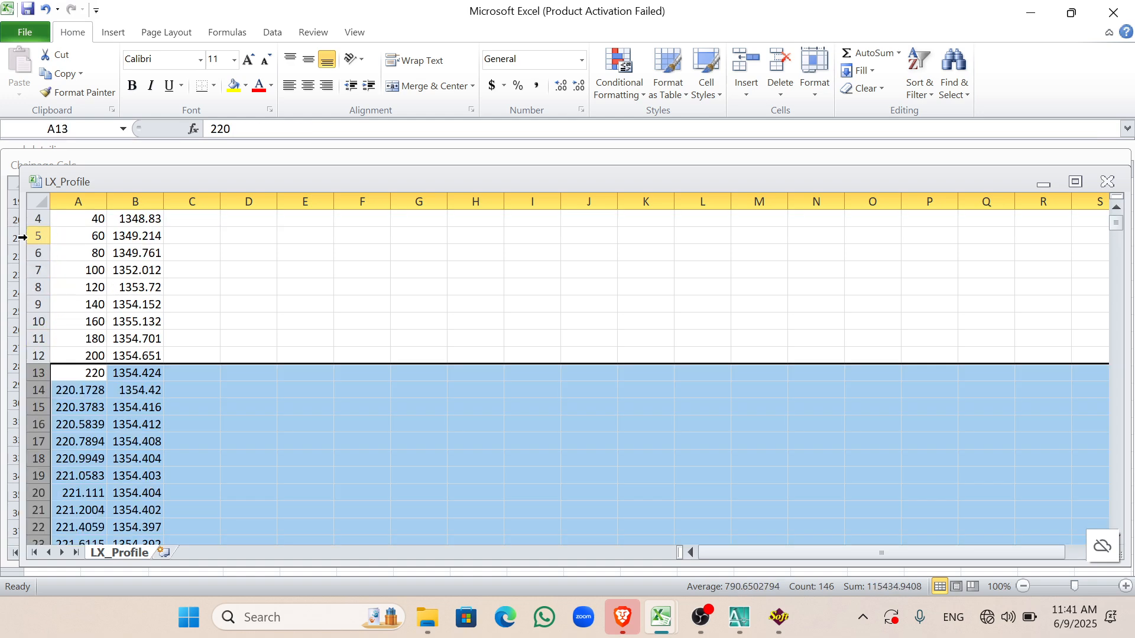
Step: Delete all intermediate rows between chainages 220 and 240 in LX_Profile
{"action": "left_click", "coordinate": [29, 393]}
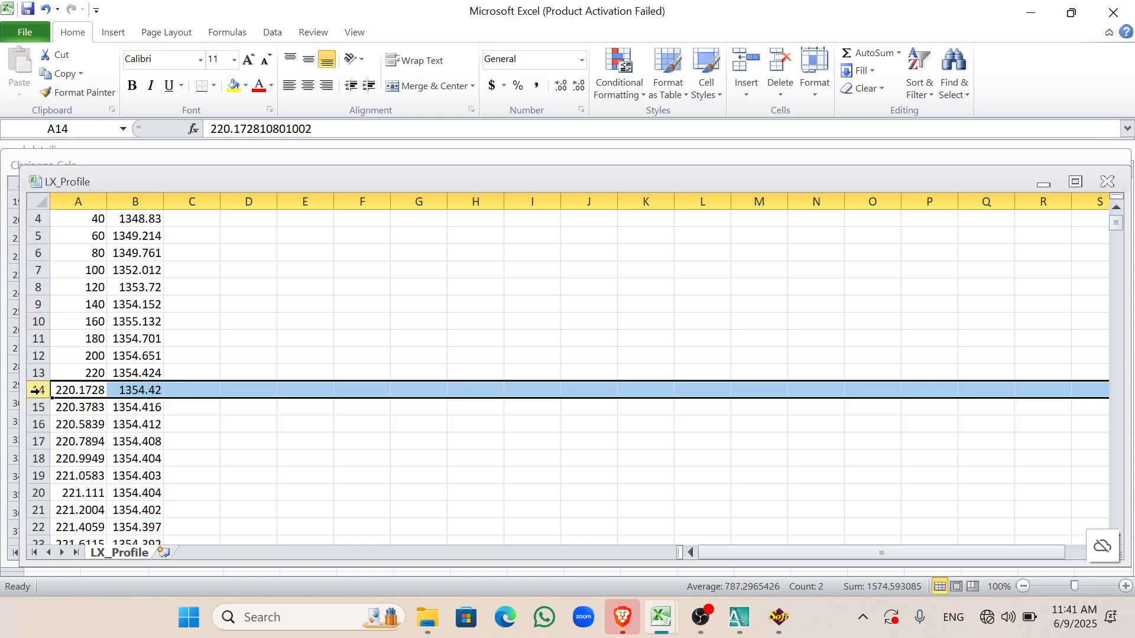
{"action": "scroll", "coordinate": [57, 505], "scroll_direction": "down", "scroll_amount": 20}
{"action": "scroll", "coordinate": [57, 505], "scroll_direction": "down", "scroll_amount": 6}
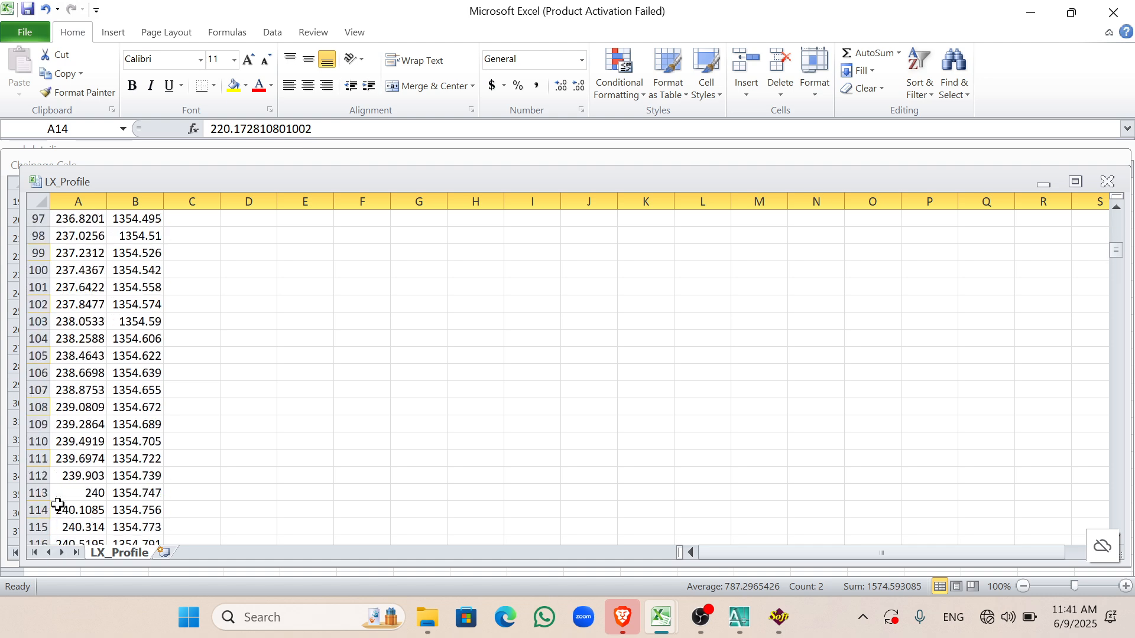
{"action": "left_click", "coordinate": [37, 423], "text": "shift"}
{"action": "key", "text": "ctrl+minus"}
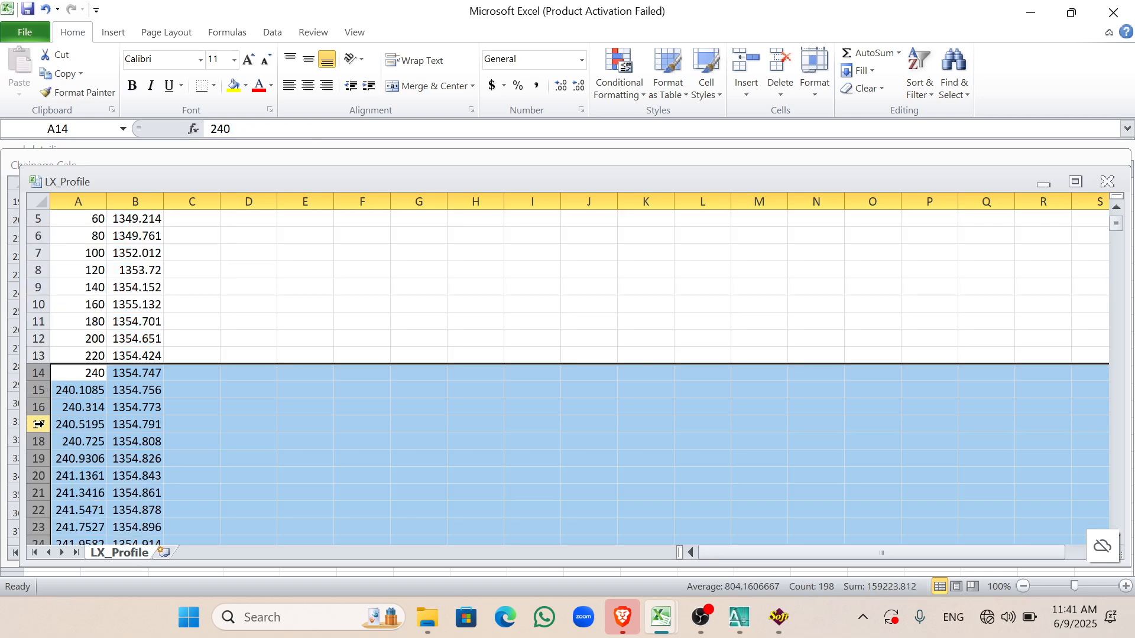
Step: Delete all intermediate rows between chainages 240 and 260 in LX_Profile
{"action": "left_click", "coordinate": [28, 390]}
{"action": "scroll", "coordinate": [69, 407], "scroll_direction": "down", "scroll_amount": 10}
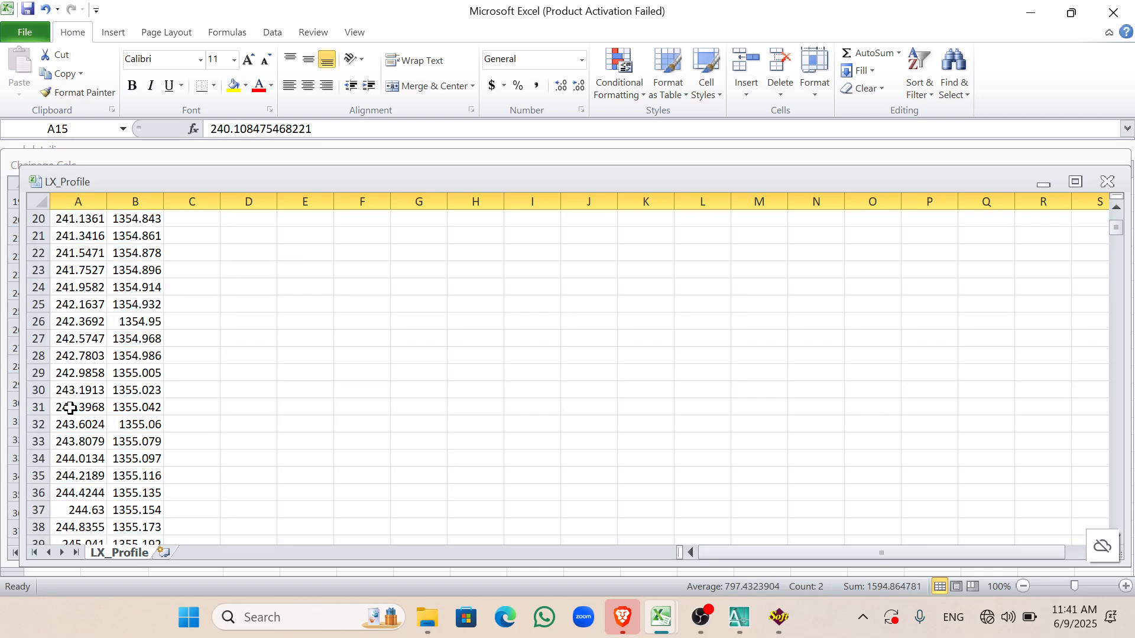
{"action": "scroll", "coordinate": [70, 409], "scroll_direction": "down", "scroll_amount": 18}
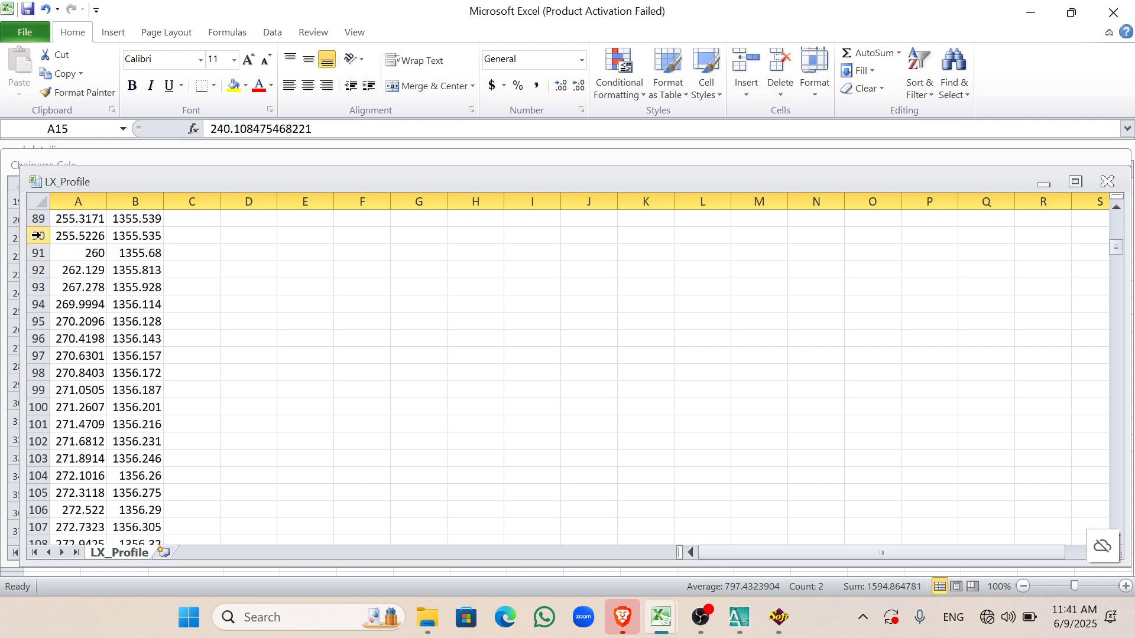
{"action": "left_click", "coordinate": [37, 236], "text": "shift"}
{"action": "key", "text": "ctrl+minus"}
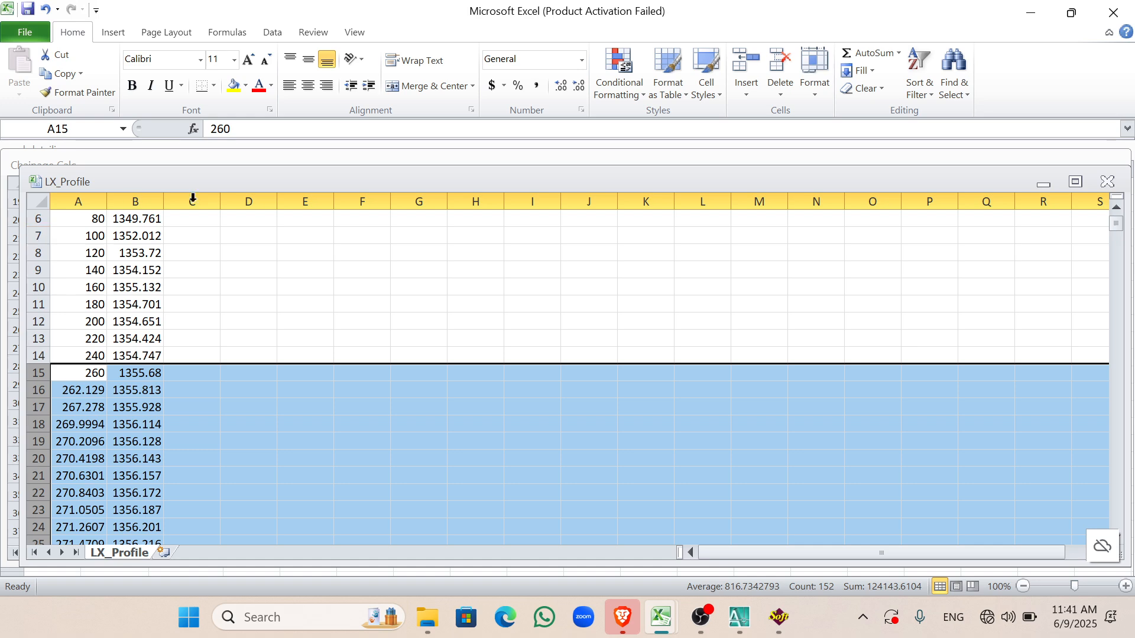
Step: Delete all intermediate rows between chainages 260 and 280 in LX_Profile
{"action": "left_click", "coordinate": [22, 390]}
{"action": "scroll", "coordinate": [68, 406], "scroll_direction": "down", "scroll_amount": 13}
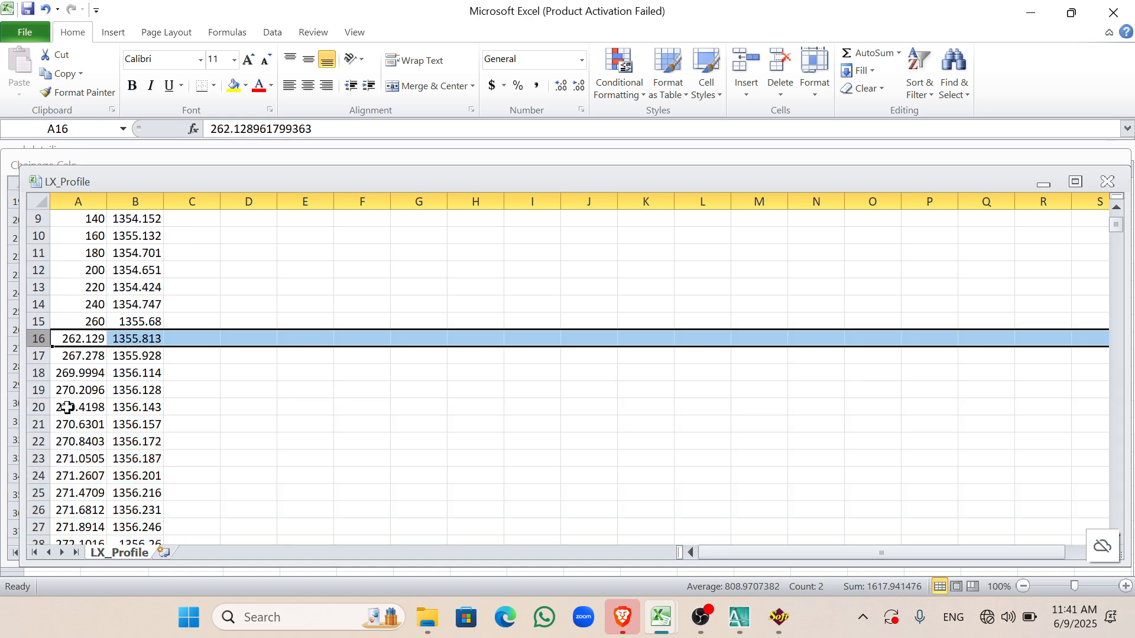
{"action": "scroll", "coordinate": [68, 407], "scroll_direction": "down", "scroll_amount": 7}
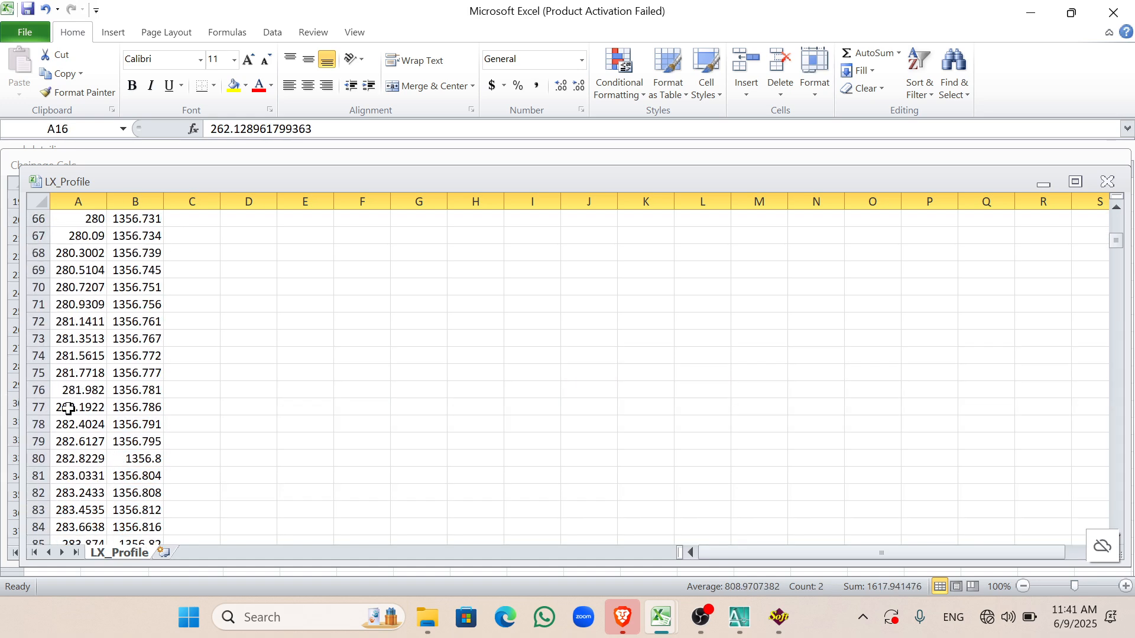
{"action": "scroll", "coordinate": [69, 408], "scroll_direction": "up", "scroll_amount": 2}
{"action": "left_click", "coordinate": [38, 307], "text": "shift"}
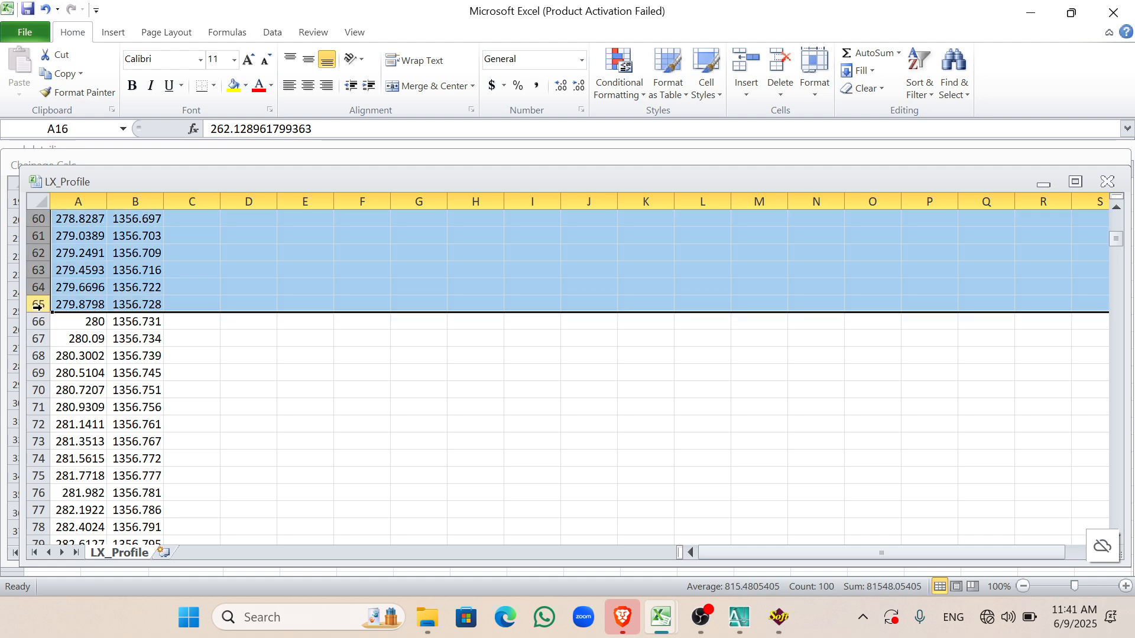
{"action": "key", "text": "ctrl+minus"}
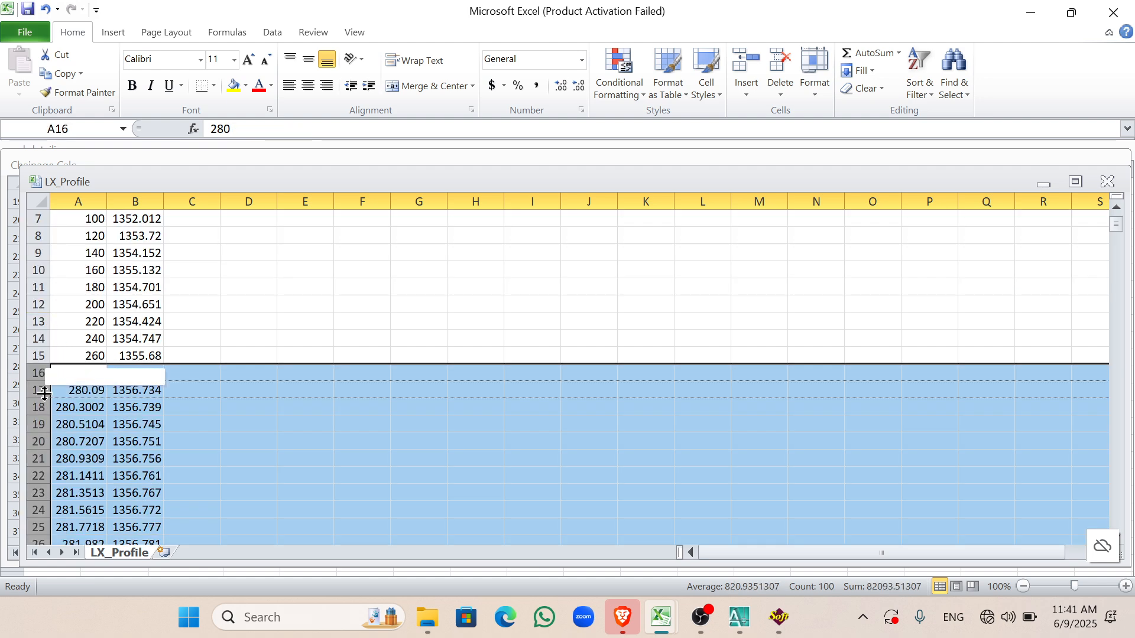
Step: Select all intermediate rows between chainages 280 and 300 in LX_Profile for deletion
{"action": "left_click", "coordinate": [26, 390]}
{"action": "scroll", "coordinate": [77, 467], "scroll_direction": "down", "scroll_amount": 18}
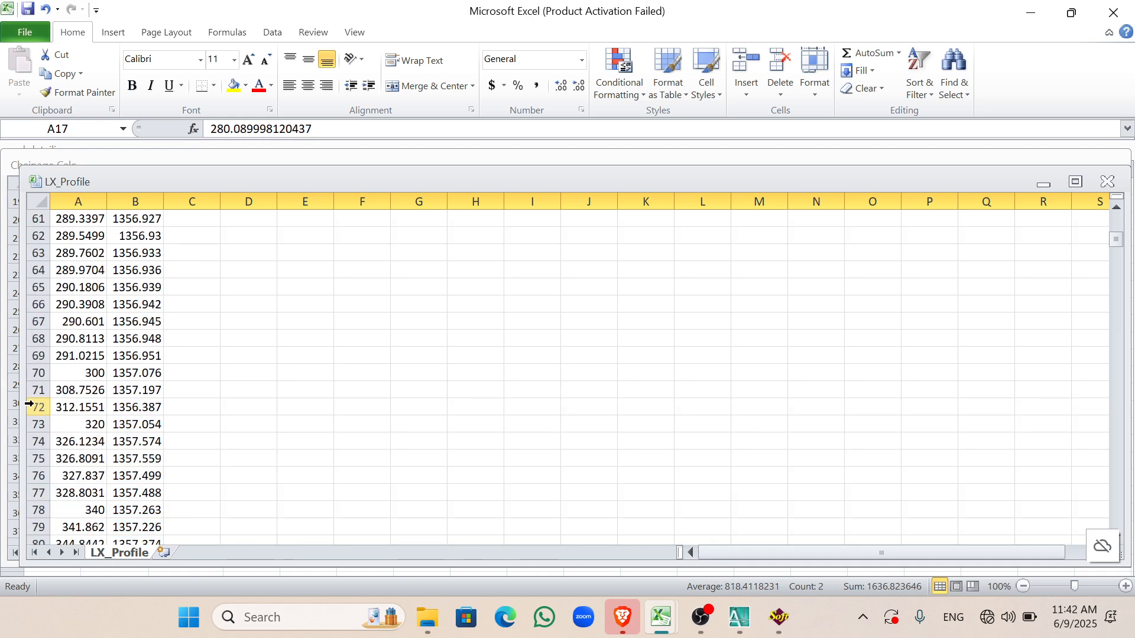
{"action": "left_click", "coordinate": [29, 403], "text": "shift"}
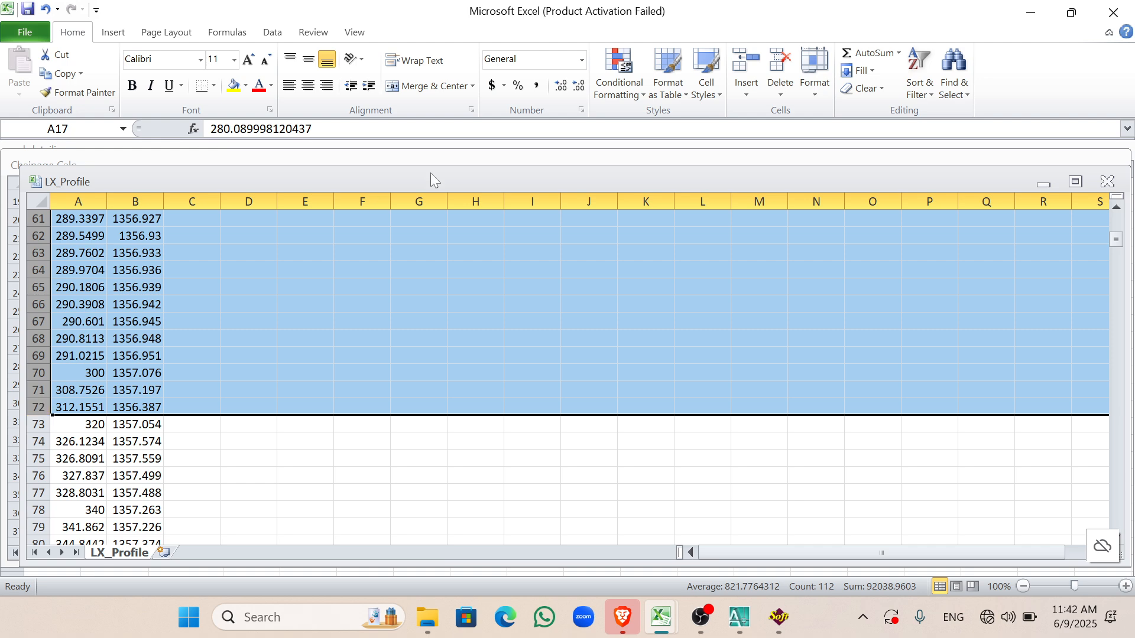
{"action": "left_click", "coordinate": [37, 357], "text": "shift"}
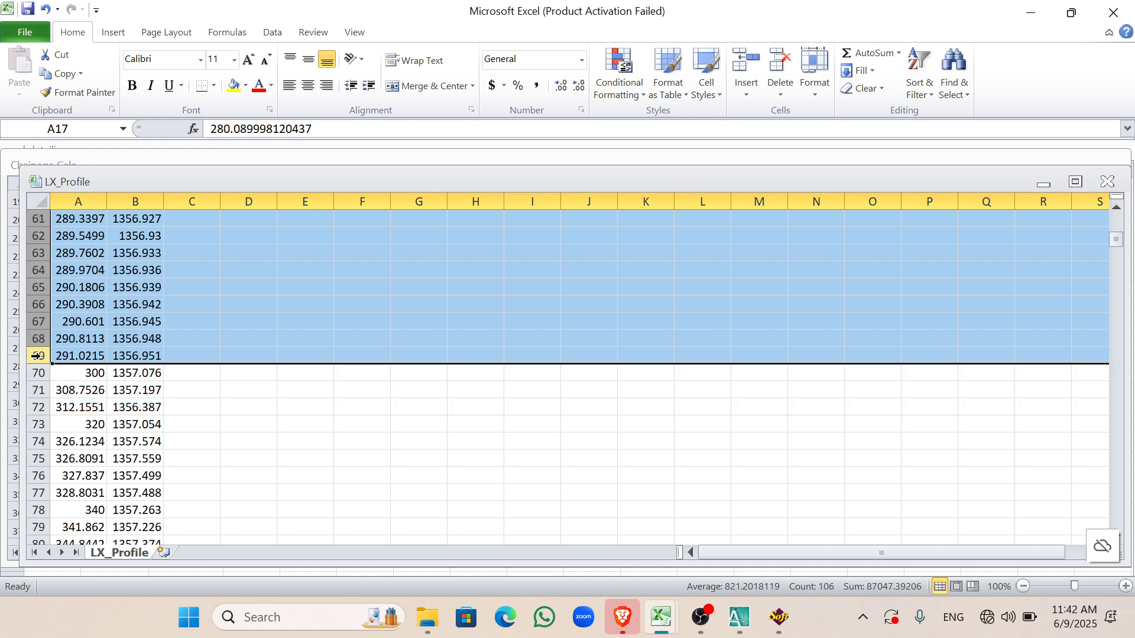
Step: Delete the LX_Profile rows with intermediate chainages between 280 and 340, keeping only the 300 and 320 rows
{"action": "key", "text": "ctrl+minus"}
{"action": "left_click", "coordinate": [36, 390]}
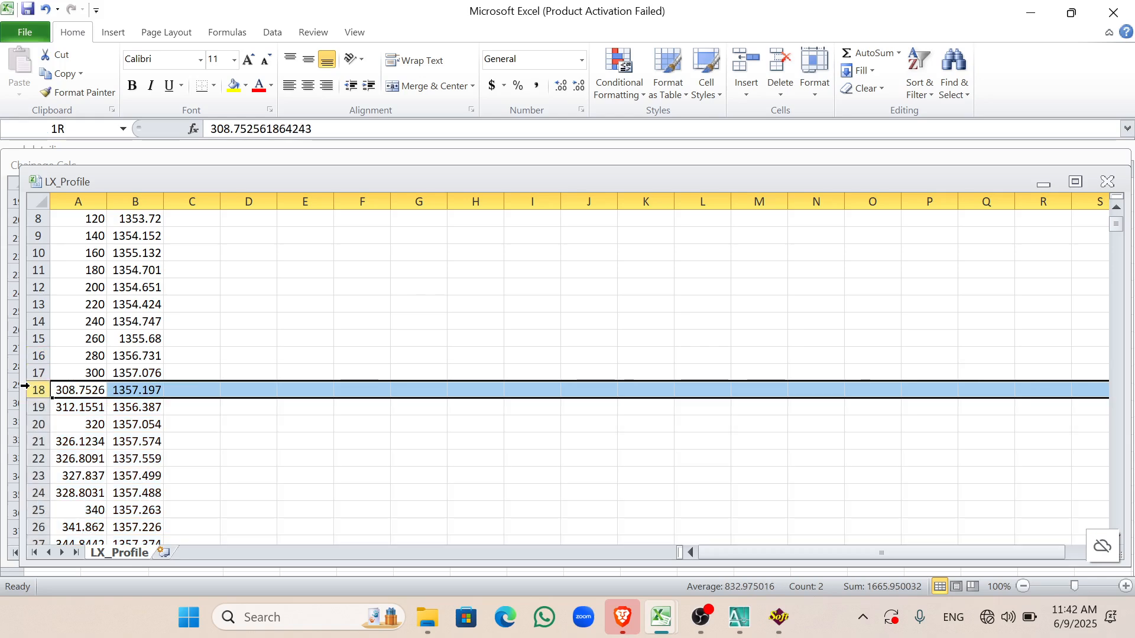
{"action": "left_click", "coordinate": [37, 408], "text": "shift"}
{"action": "key", "text": "ctrl+minus"}
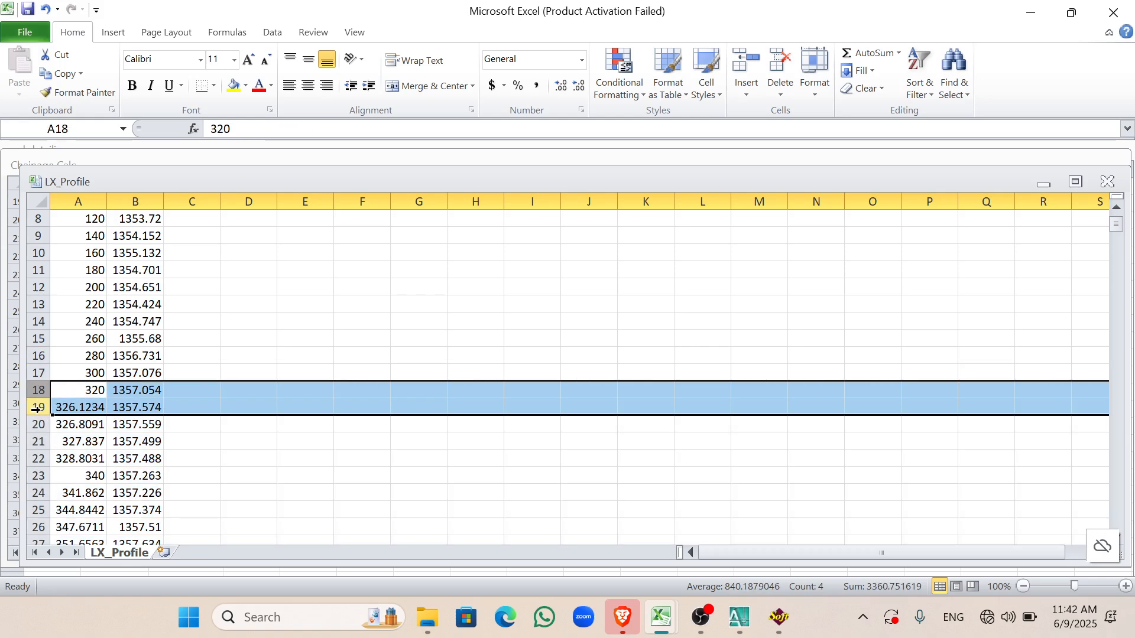
{"action": "left_click", "coordinate": [37, 408]}
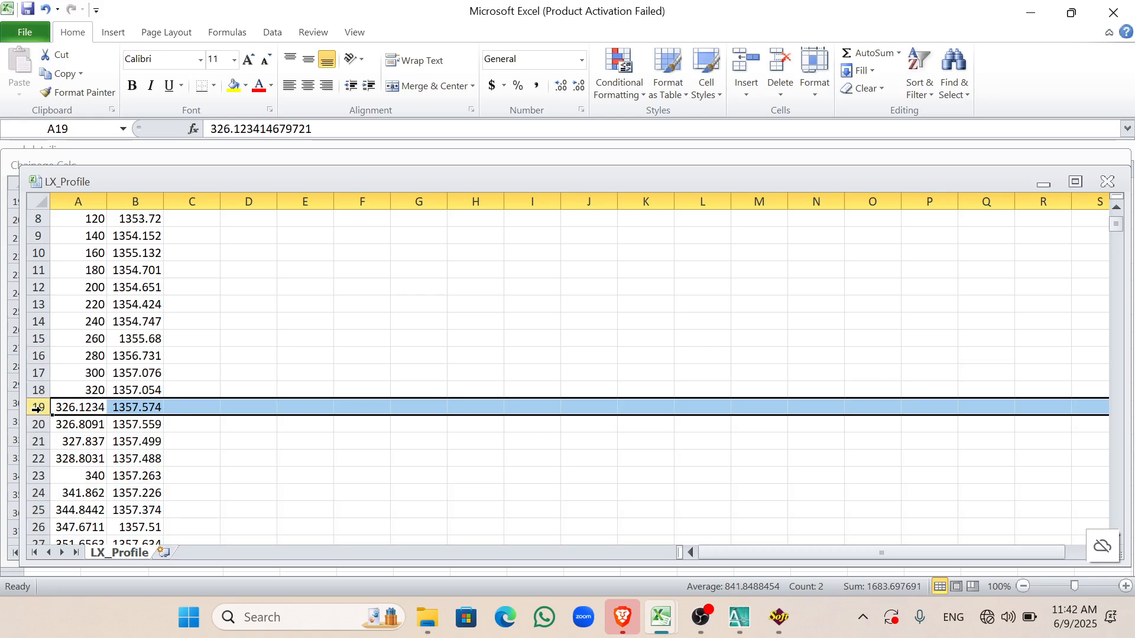
{"action": "left_click", "coordinate": [38, 459], "text": "shift"}
{"action": "key", "text": "ctrl+minus"}
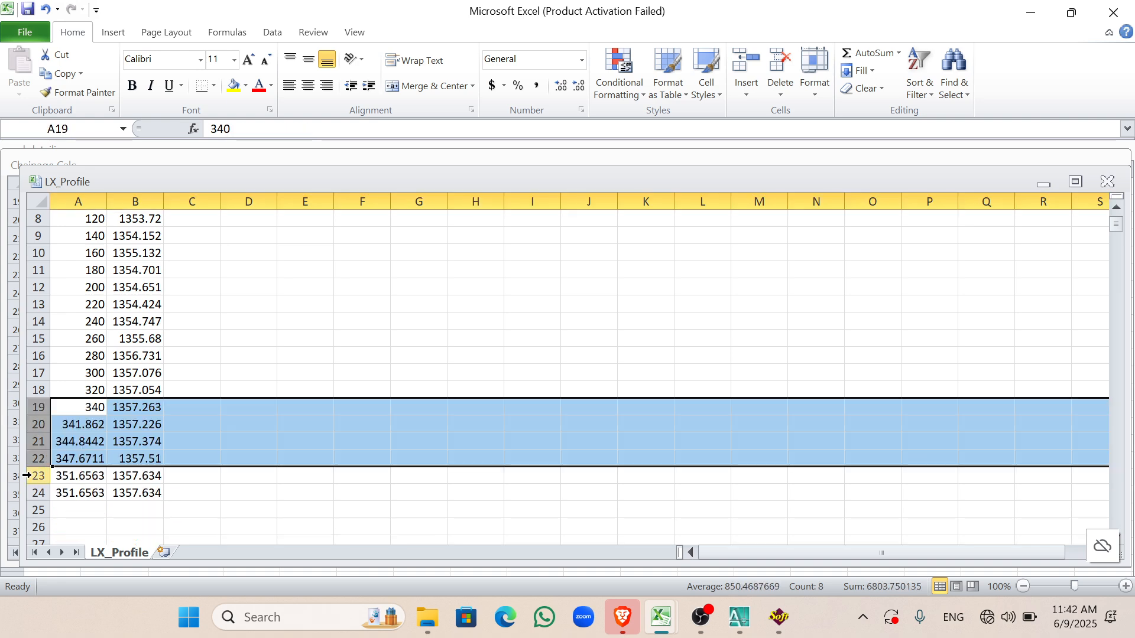
Step: Delete rows 20 to 23, from chainage 341.862 through the first of the two duplicate 351.6563 rows
{"action": "left_click", "coordinate": [57, 459]}
{"action": "left_click", "coordinate": [33, 425]}
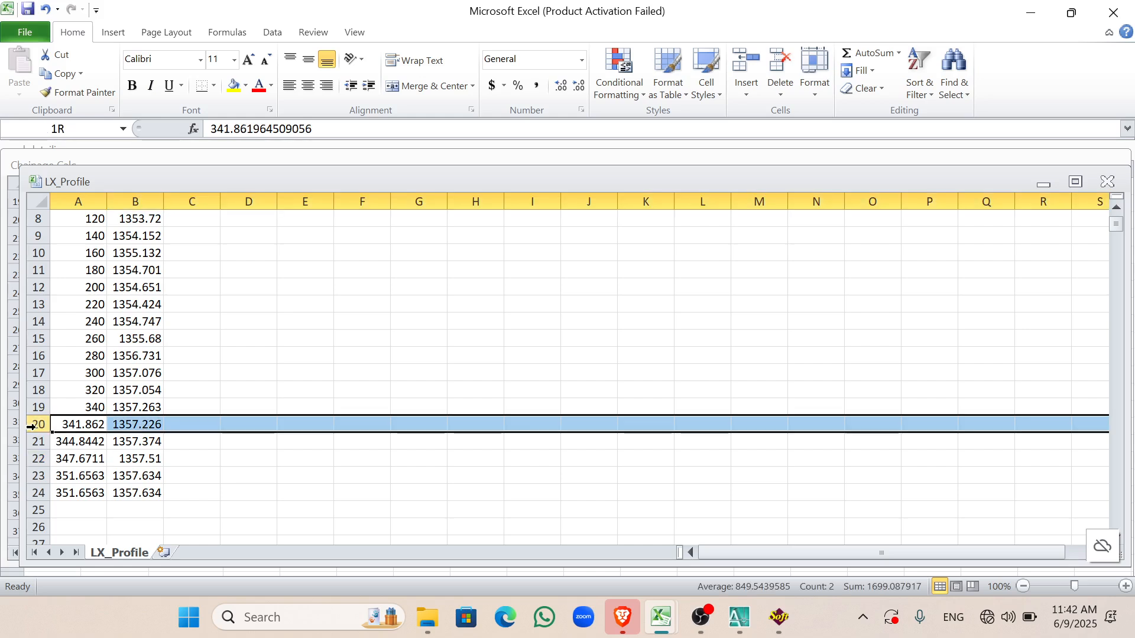
{"action": "left_click", "coordinate": [35, 476], "text": "shift"}
{"action": "key", "text": "ctrl+minus"}
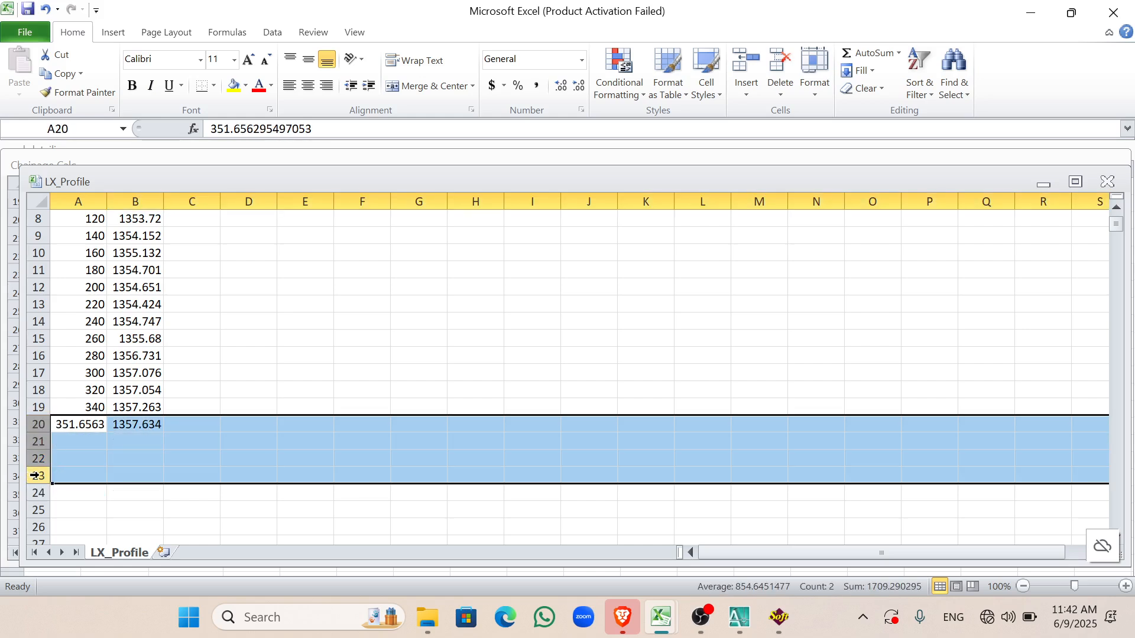
Step: Review the chainage and RL list in LX_Profile from the first row to the final chainage
{"action": "left_click", "coordinate": [152, 372]}
{"action": "scroll", "coordinate": [212, 338], "scroll_direction": "up", "scroll_amount": 3}
{"action": "scroll", "coordinate": [144, 342], "scroll_direction": "down", "scroll_amount": 4}
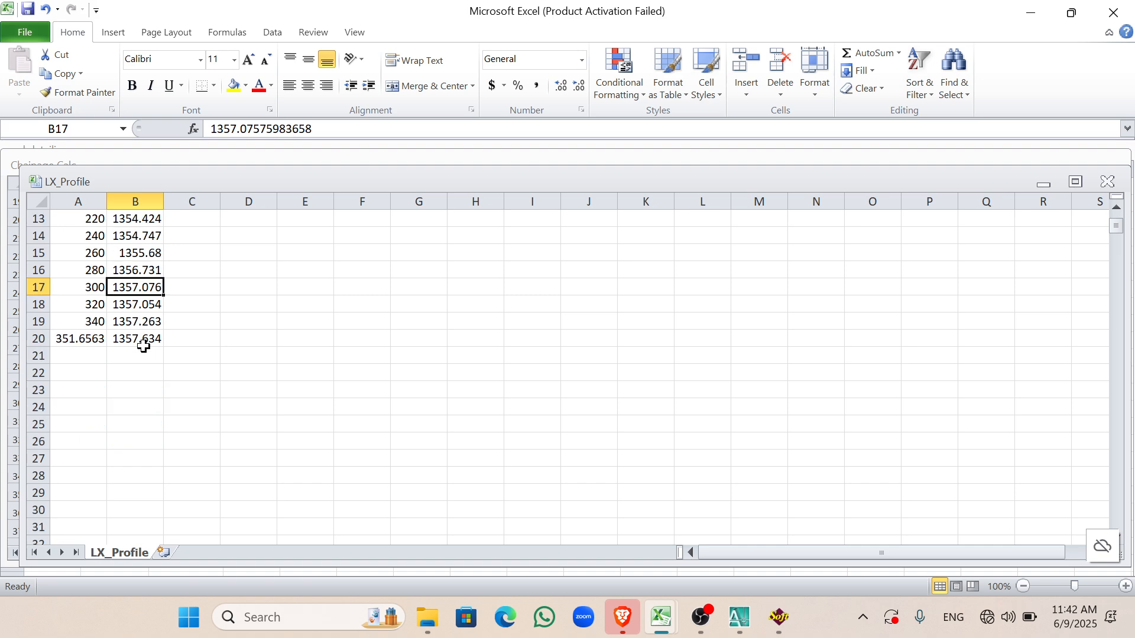
{"action": "scroll", "coordinate": [144, 350], "scroll_direction": "up", "scroll_amount": 4}
{"action": "left_click", "coordinate": [121, 264]}
{"action": "left_click", "coordinate": [123, 302]}
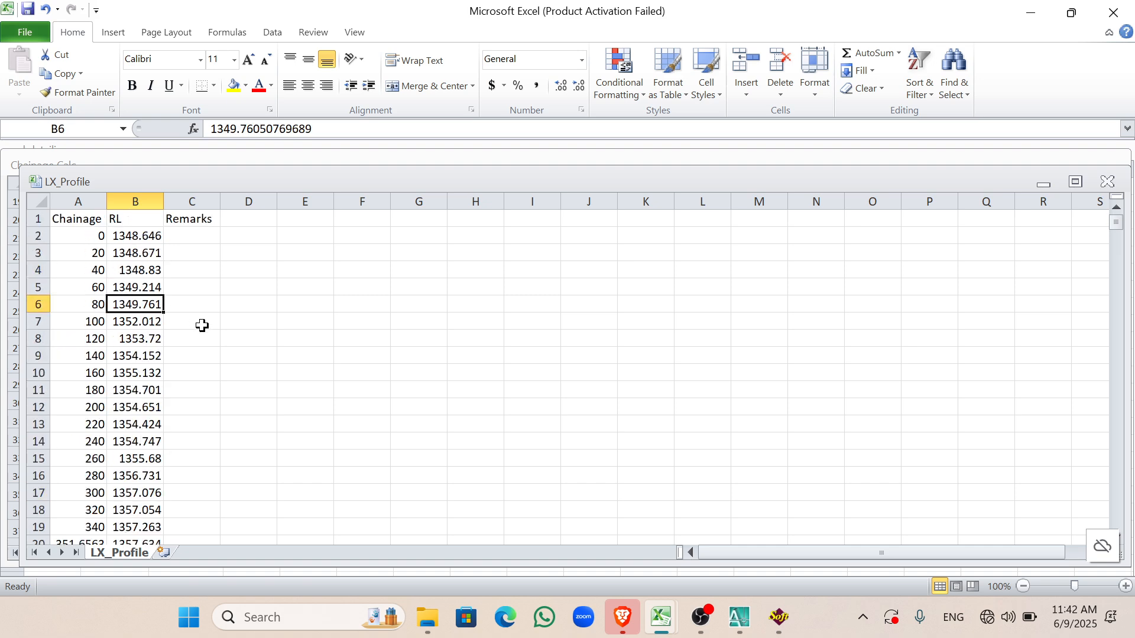
{"action": "scroll", "coordinate": [197, 324], "scroll_direction": "down", "scroll_amount": 4}
{"action": "scroll", "coordinate": [483, 430], "scroll_direction": "up", "scroll_amount": 1}
{"action": "scroll", "coordinate": [483, 429], "scroll_direction": "up", "scroll_amount": 3}
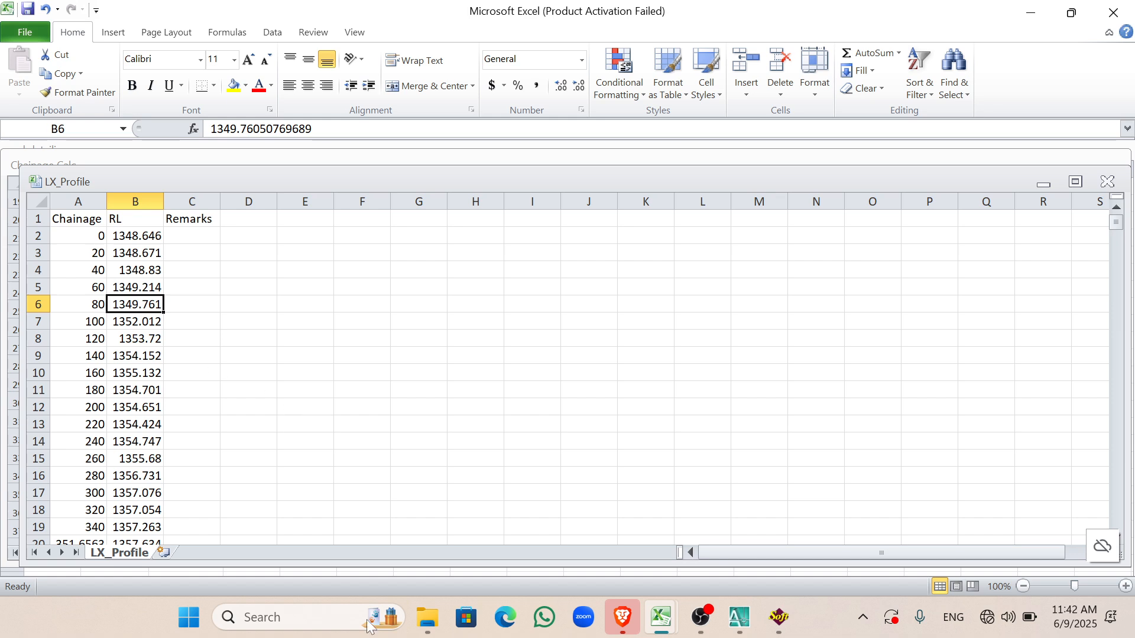
{"action": "left_click", "coordinate": [152, 406]}
{"action": "left_click", "coordinate": [170, 299]}
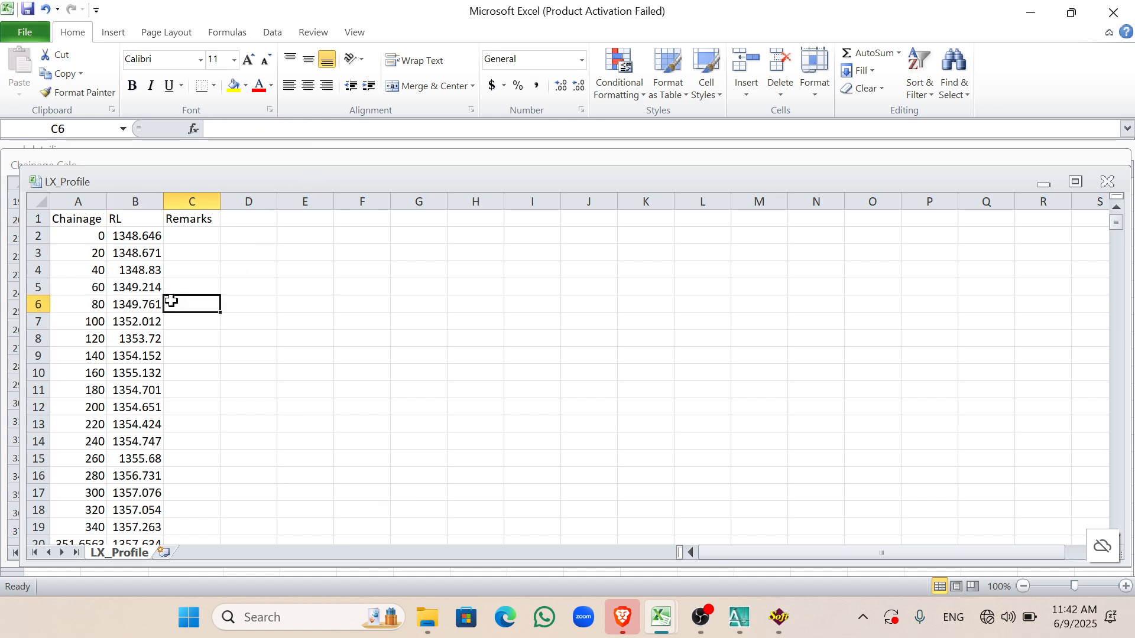
{"action": "left_click", "coordinate": [117, 317]}
Step: Switch to the LX_Cross workbook and examine the cross-section rows for chainages 20 and 20.724
{"action": "mouse_move", "coordinate": [653, 629]}
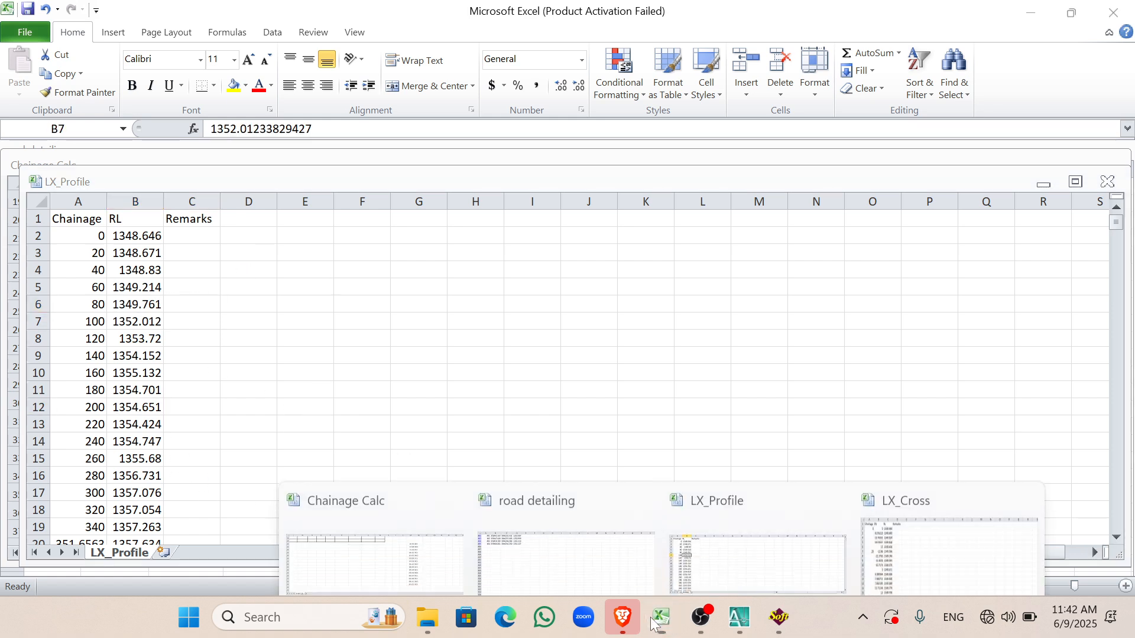
{"action": "left_click", "coordinate": [940, 532]}
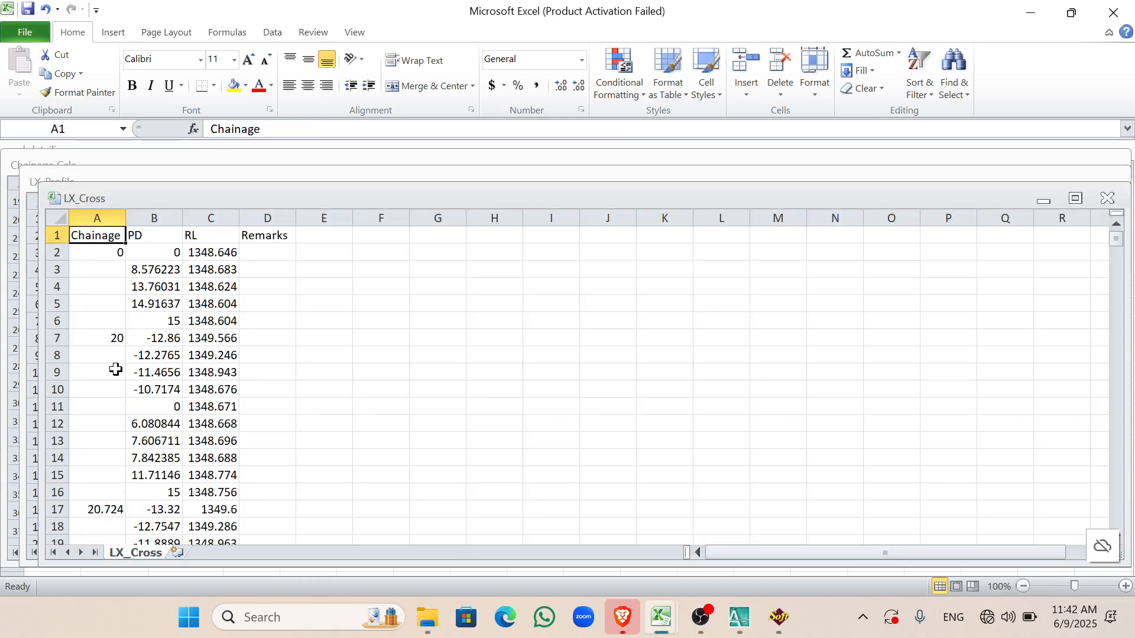
{"action": "left_click", "coordinate": [112, 341]}
{"action": "scroll", "coordinate": [134, 373], "scroll_direction": "down", "scroll_amount": 1}
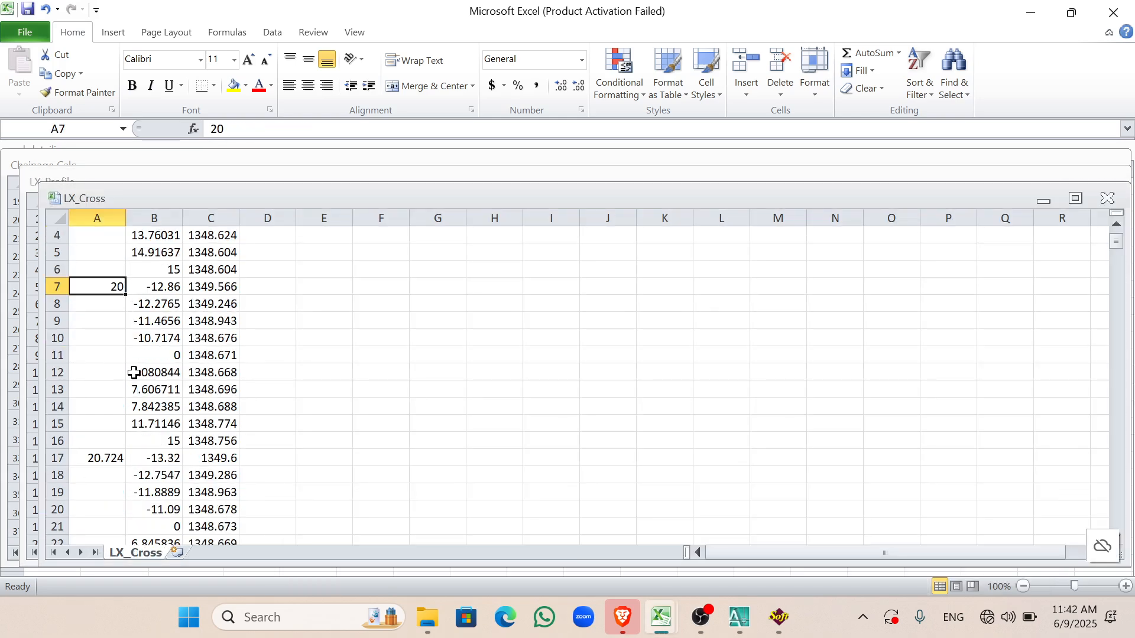
{"action": "left_click", "coordinate": [101, 458]}
{"action": "left_click", "coordinate": [248, 460]}
{"action": "left_click", "coordinate": [144, 457]}
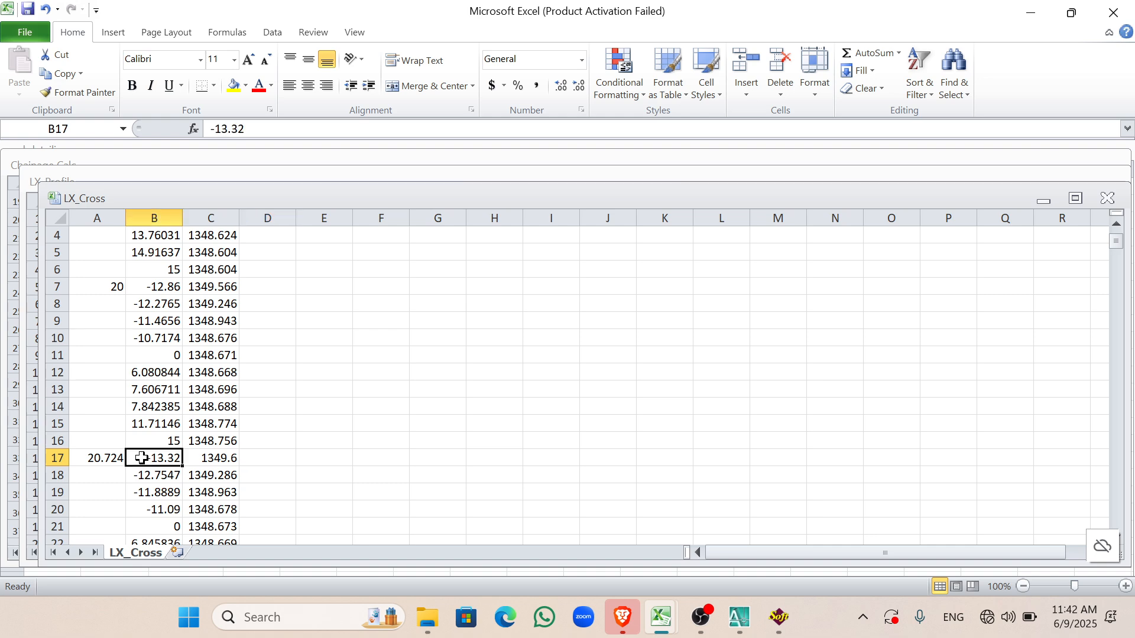
{"action": "scroll", "coordinate": [207, 461], "scroll_direction": "up", "scroll_amount": 1}
{"action": "scroll", "coordinate": [222, 467], "scroll_direction": "down", "scroll_amount": 2}
{"action": "left_click", "coordinate": [216, 422]}
{"action": "left_click", "coordinate": [263, 404]}
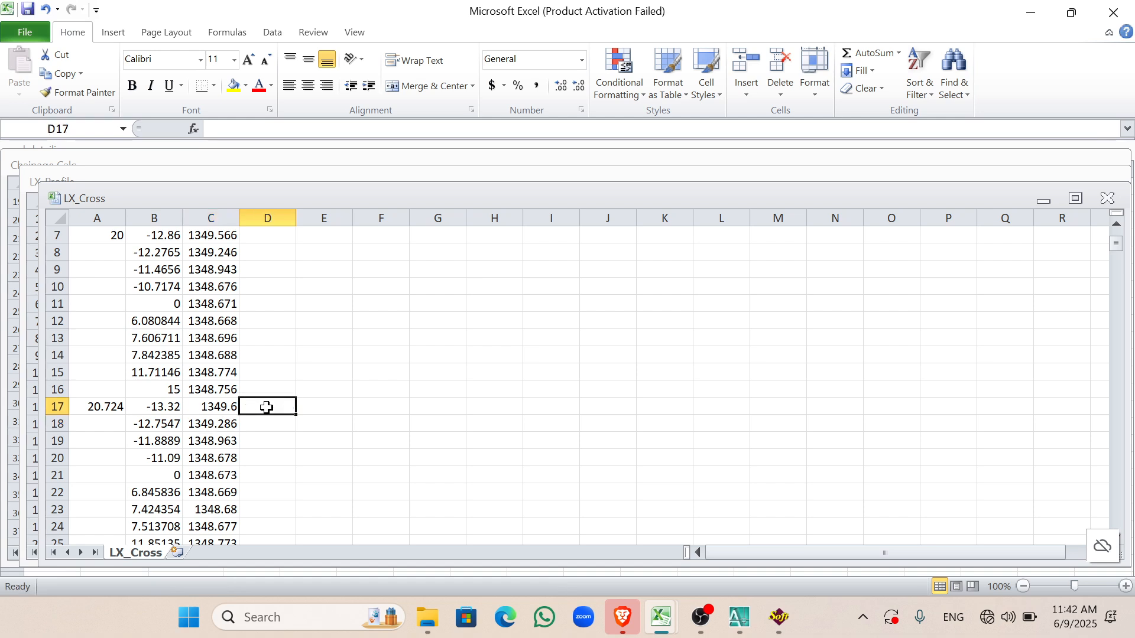
Step: Match chainage 20.724 in A17 with the RL at its zero offset in row 21
{"action": "left_click", "coordinate": [108, 412]}
{"action": "left_click", "coordinate": [210, 476]}
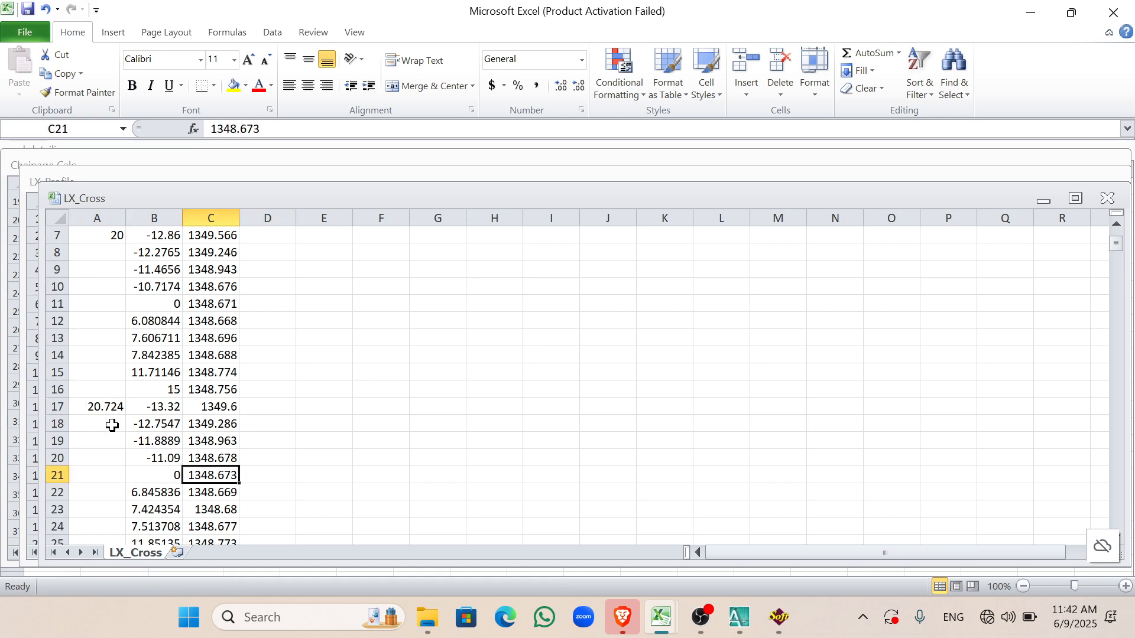
{"action": "left_click", "coordinate": [101, 407]}
{"action": "left_click", "coordinate": [201, 473]}
{"action": "left_click", "coordinate": [106, 401]}
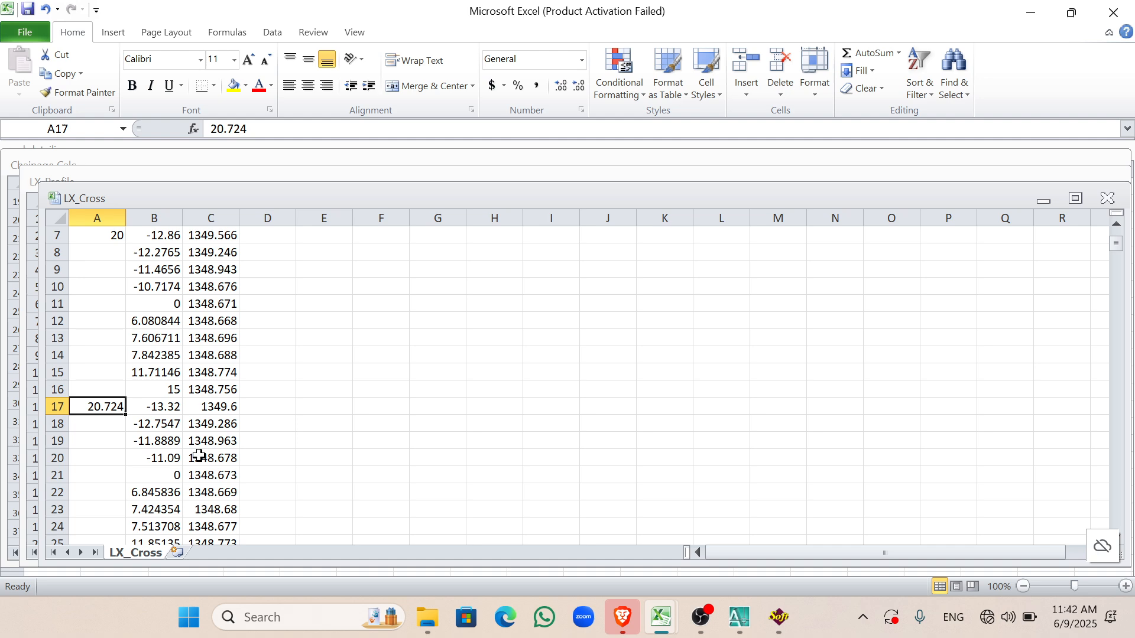
{"action": "left_click", "coordinate": [212, 476]}
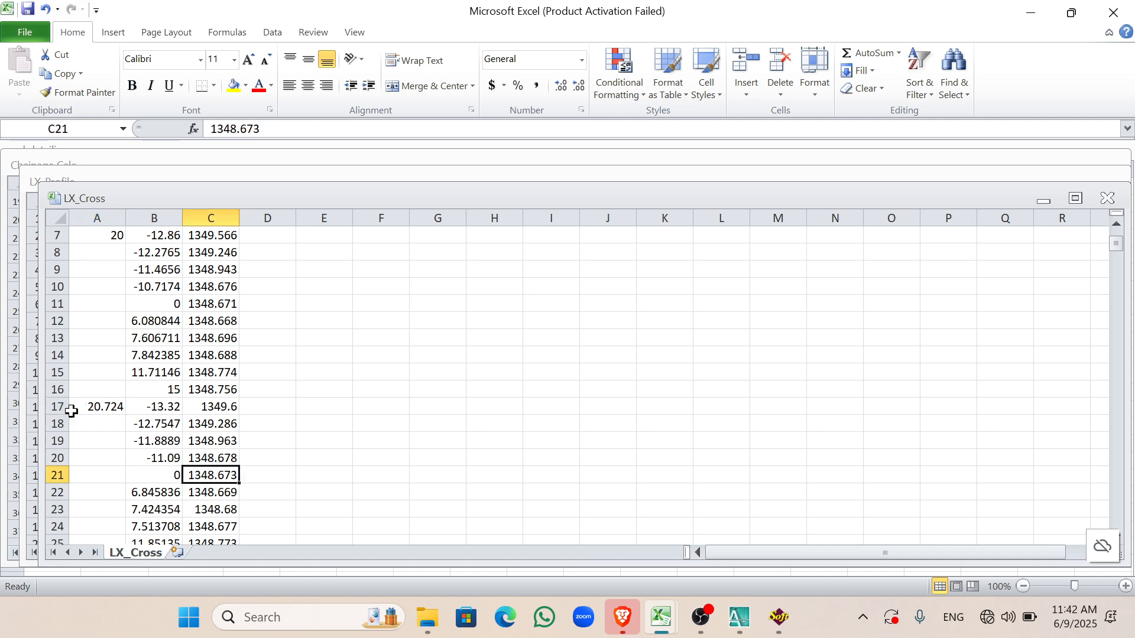
{"action": "left_click", "coordinate": [172, 477]}
{"action": "left_click", "coordinate": [213, 476]}
{"action": "left_click", "coordinate": [83, 408]}
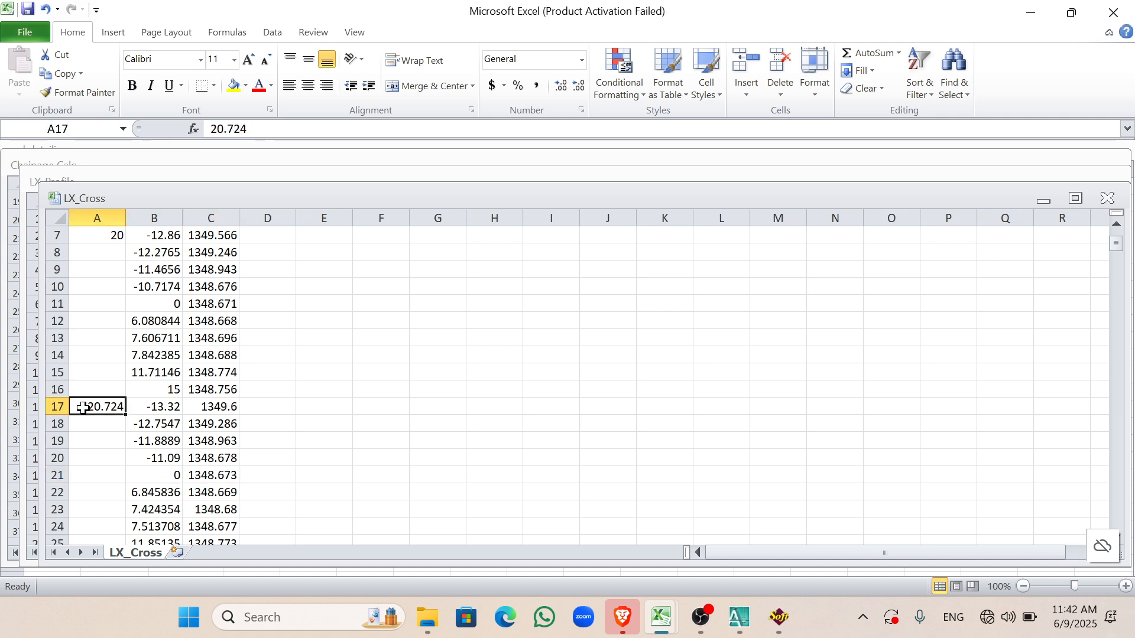
{"action": "left_click", "coordinate": [195, 475]}
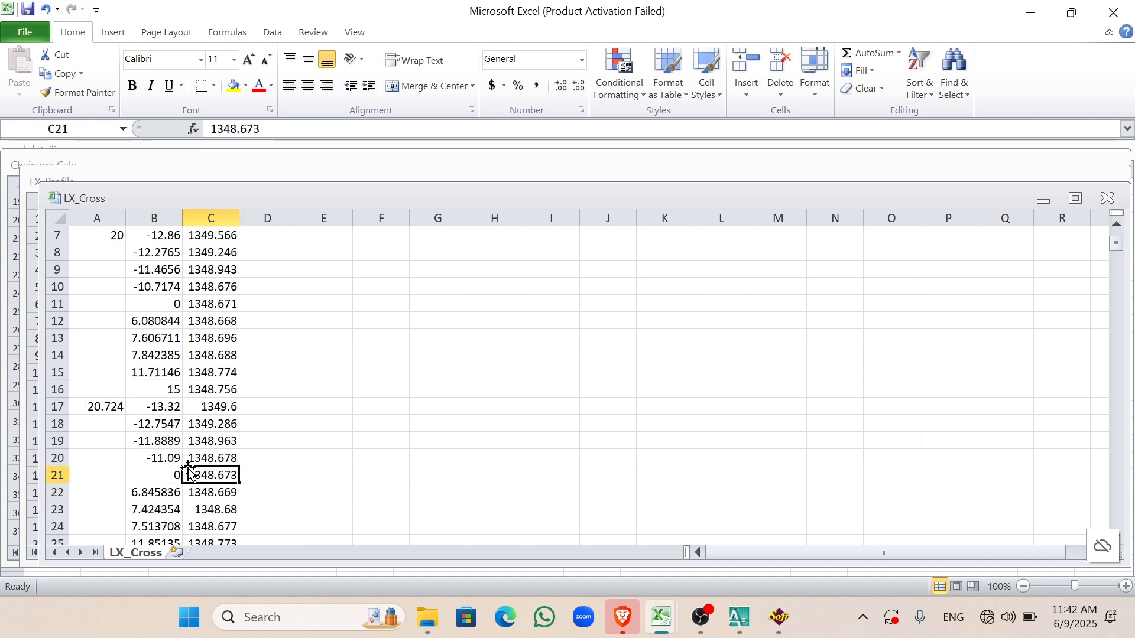
{"action": "left_click", "coordinate": [80, 407]}
{"action": "scroll", "coordinate": [162, 438], "scroll_direction": "down", "scroll_amount": 3}
{"action": "scroll", "coordinate": [219, 470], "scroll_direction": "up", "scroll_amount": 3}
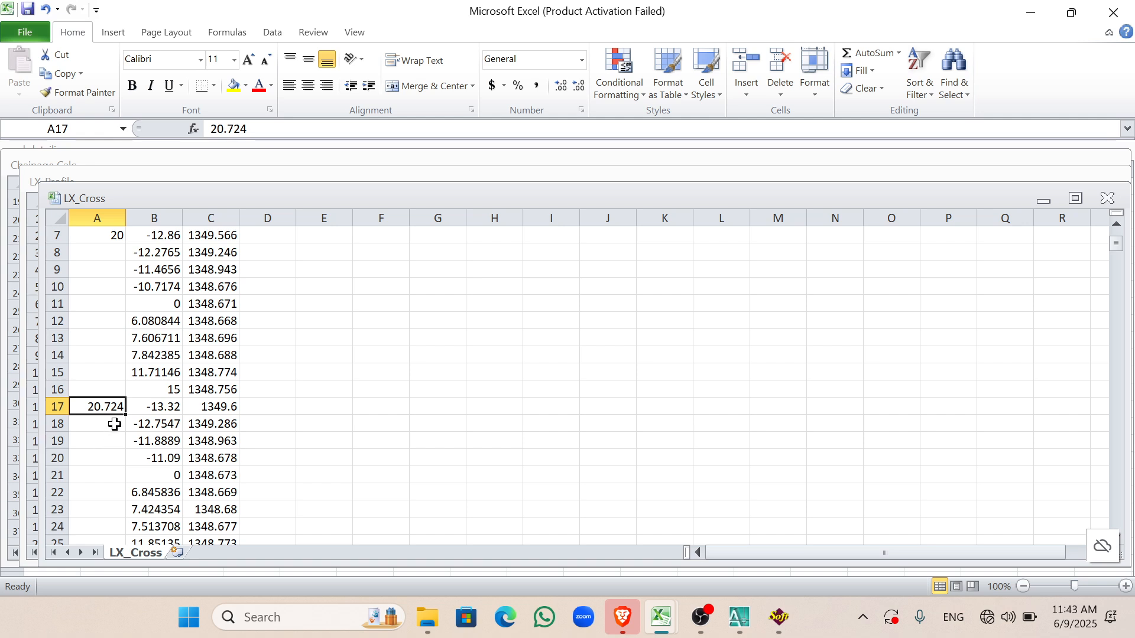
Step: Copy chainage 20.724 into F13 and its centreline RL from C21 into G13
{"action": "key", "text": "ctrl+c"}
{"action": "left_click", "coordinate": [364, 343]}
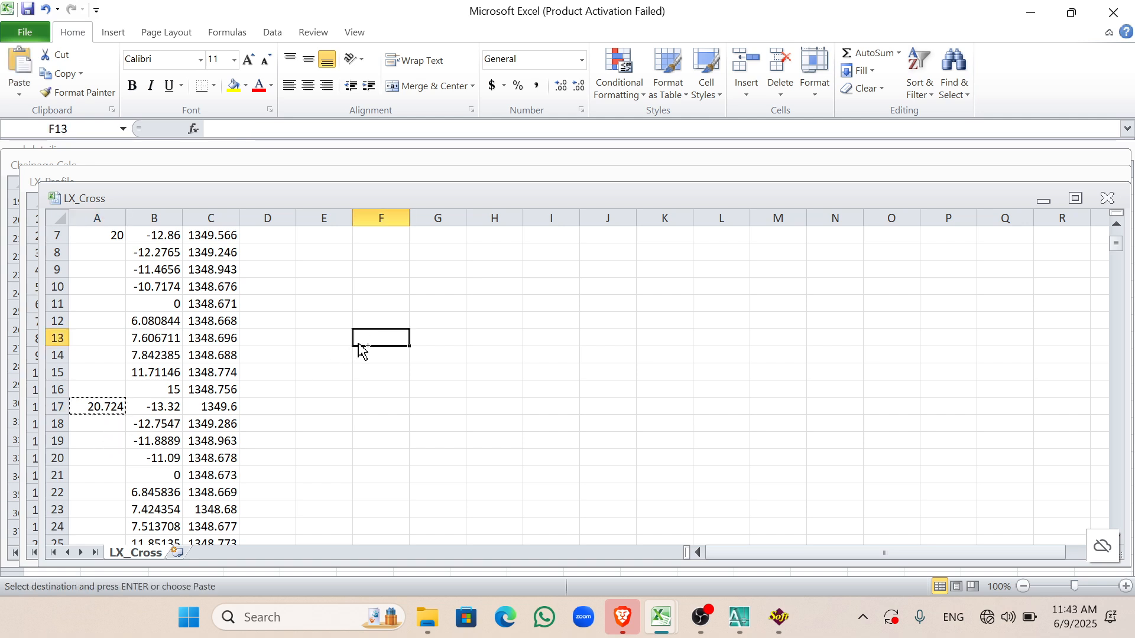
{"action": "key", "text": "ctrl+v"}
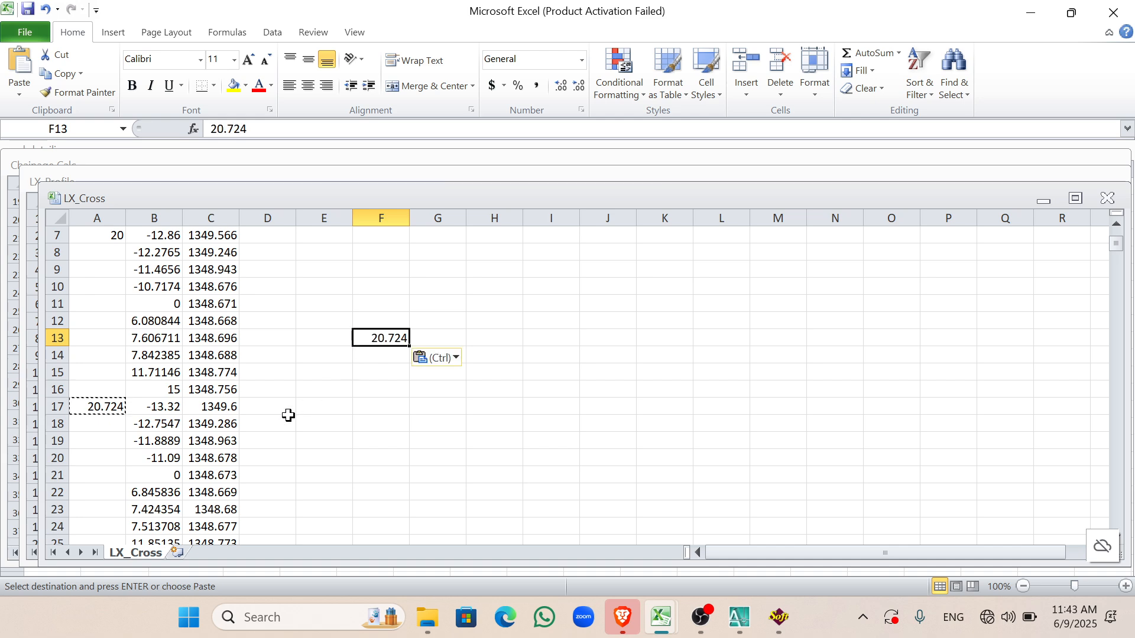
{"action": "left_click", "coordinate": [212, 483]}
{"action": "key", "text": "ctrl+c"}
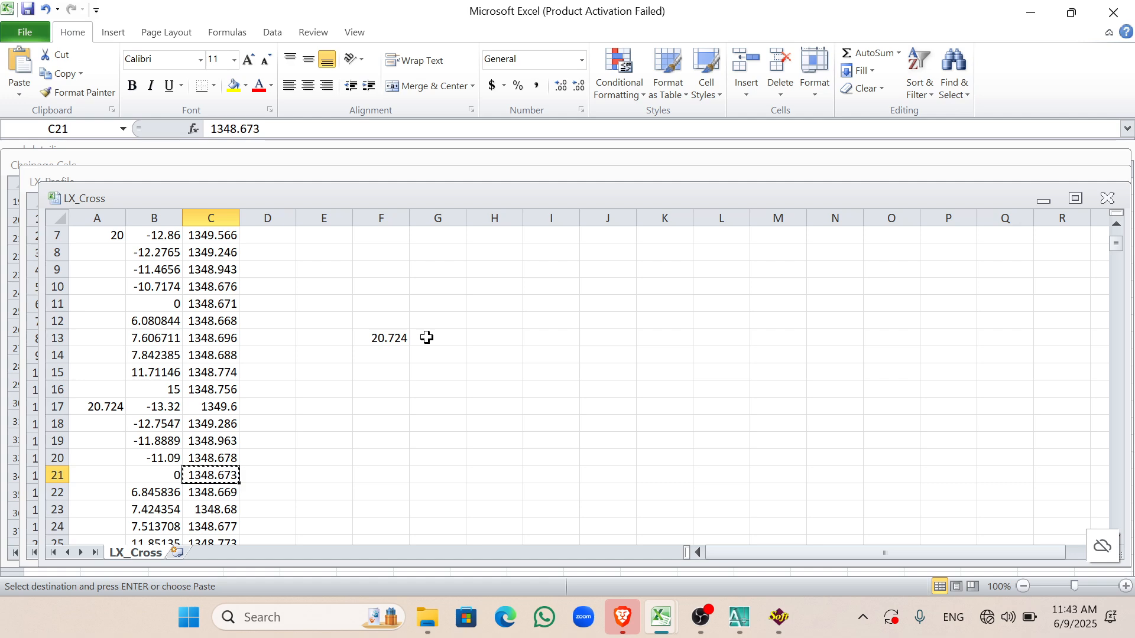
{"action": "left_click", "coordinate": [434, 335]}
{"action": "key", "text": "ctrl+v"}
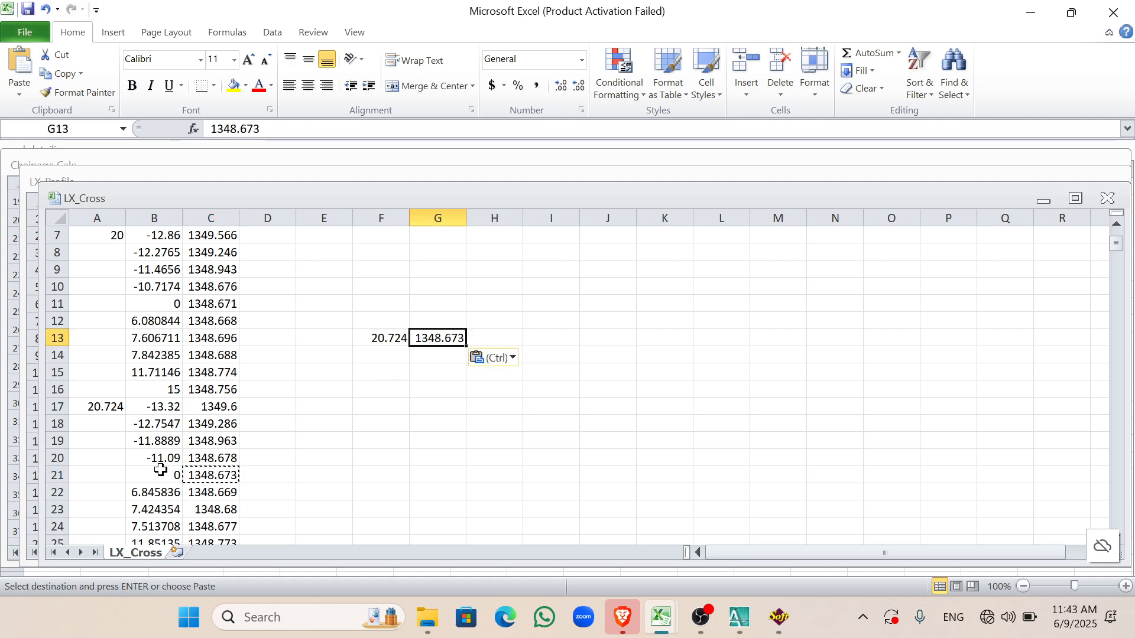
Step: Copy the curve chainages and their BC, MC and EC labels from AA21:AB35 of the Chainage Calc workbook
{"action": "scroll", "coordinate": [162, 464], "scroll_direction": "down", "scroll_amount": 1}
{"action": "scroll", "coordinate": [114, 514], "scroll_direction": "down", "scroll_amount": 4}
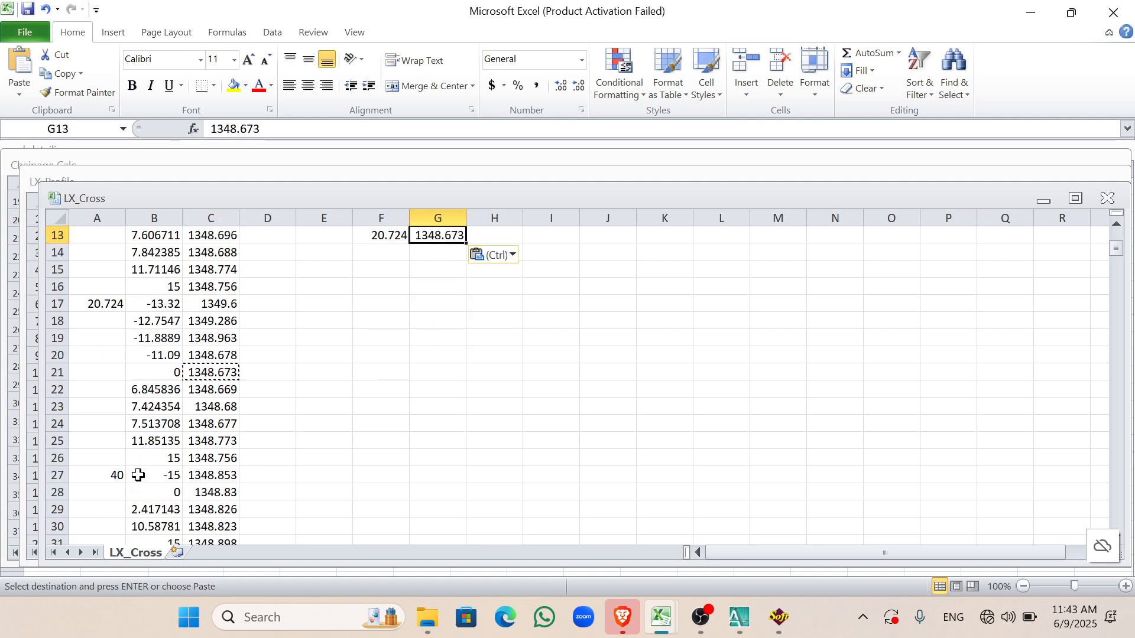
{"action": "left_click", "coordinate": [116, 409]}
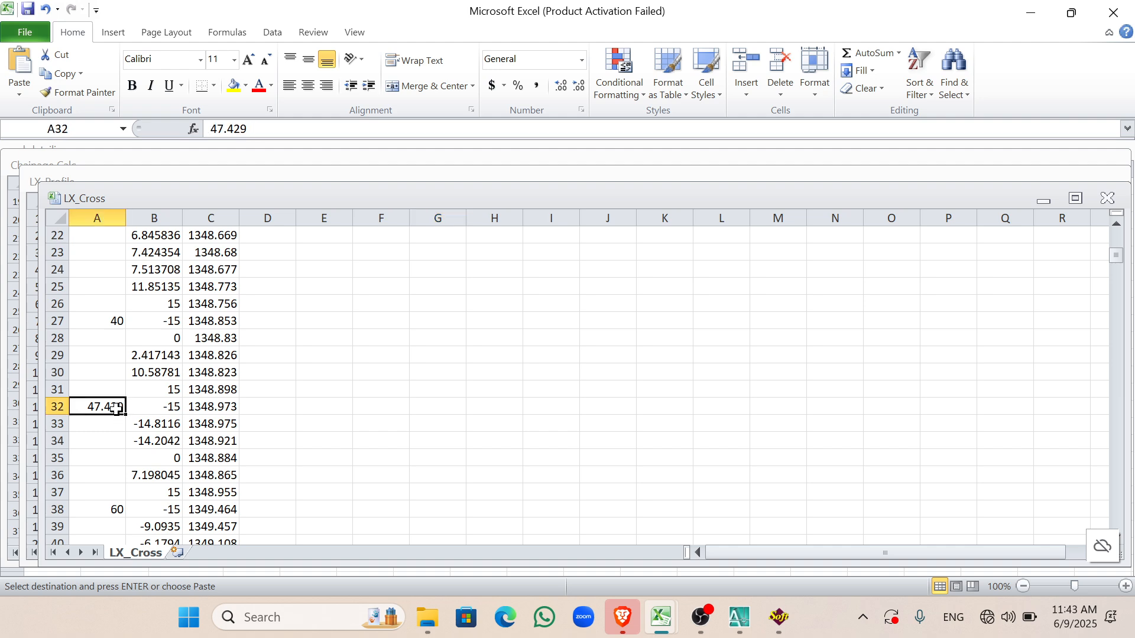
{"action": "scroll", "coordinate": [116, 409], "scroll_direction": "up", "scroll_amount": 4}
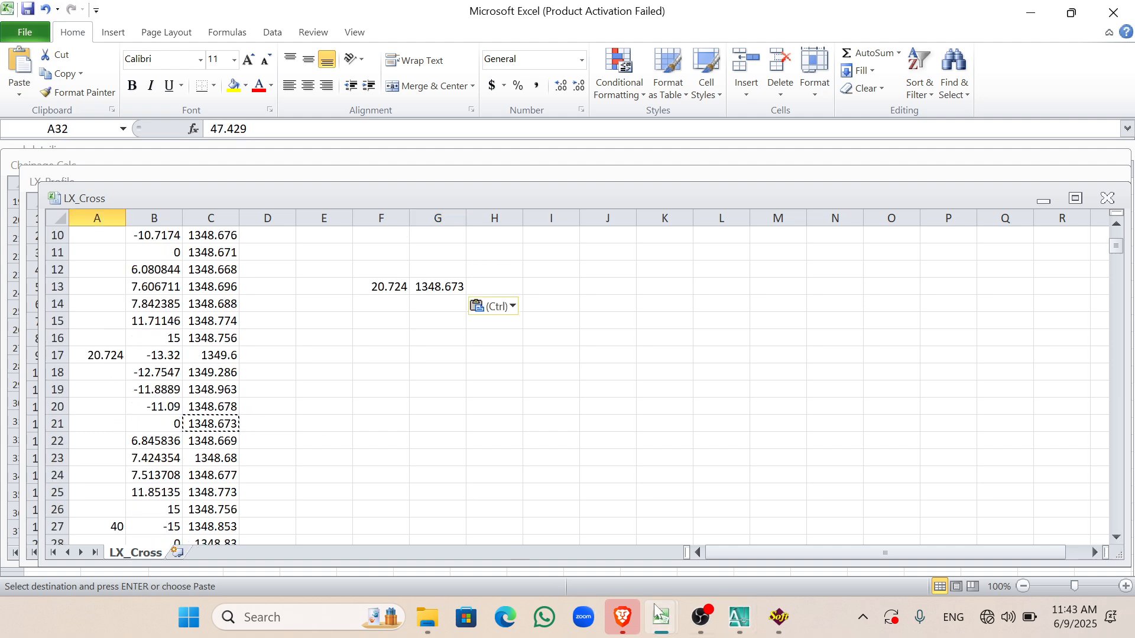
{"action": "mouse_move", "coordinate": [658, 615]}
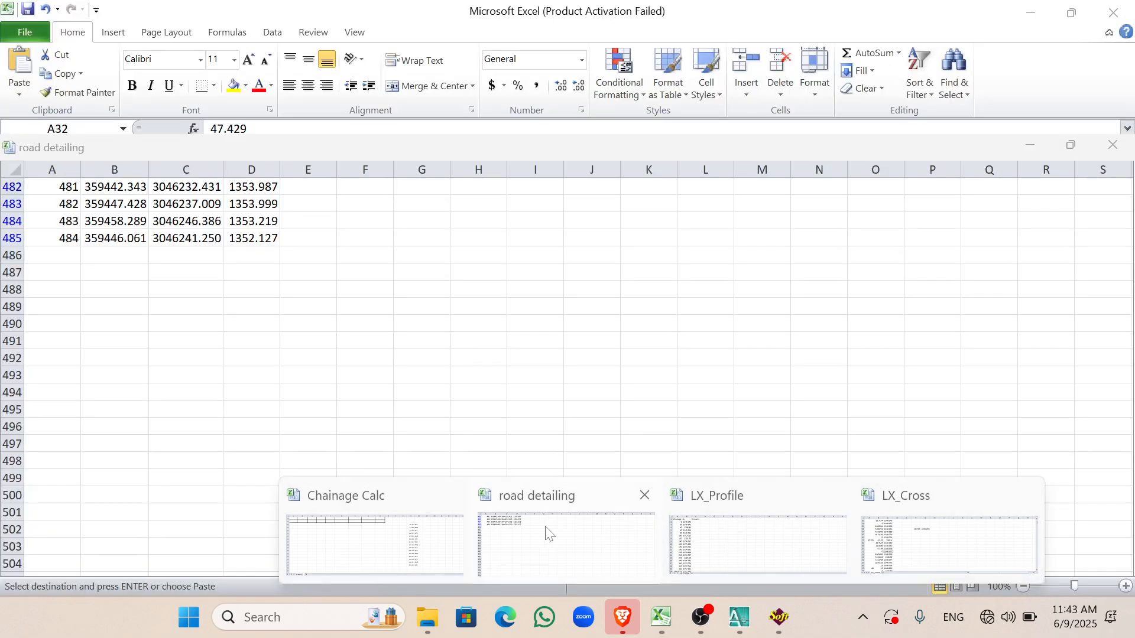
{"action": "left_click", "coordinate": [358, 534]}
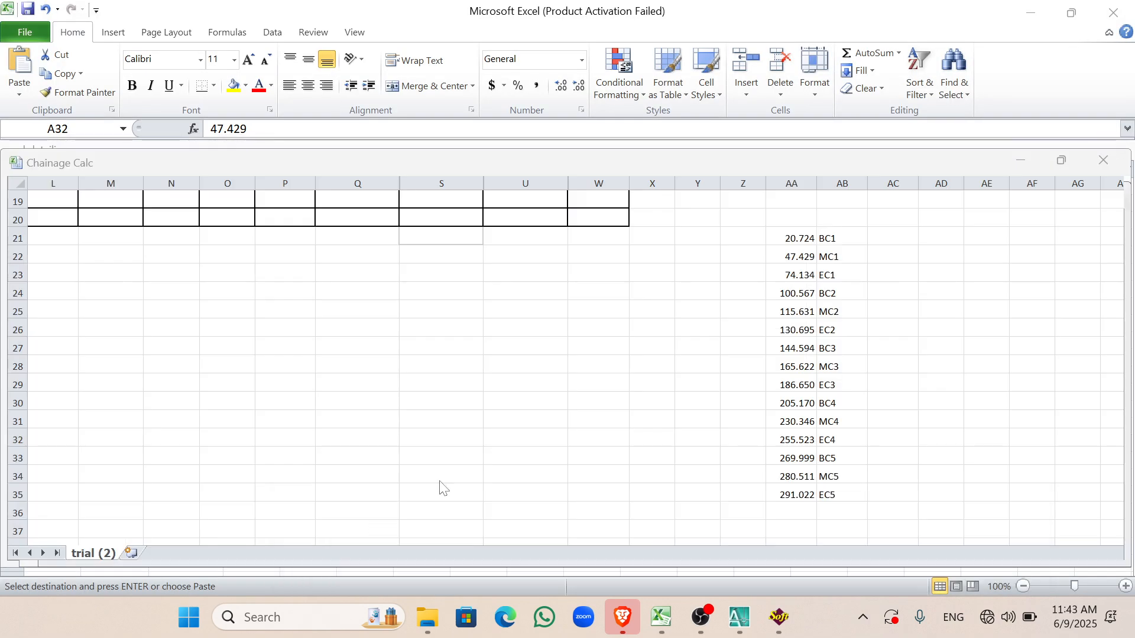
{"action": "left_click", "coordinate": [768, 234]}
{"action": "left_click", "coordinate": [800, 494], "text": "shift"}
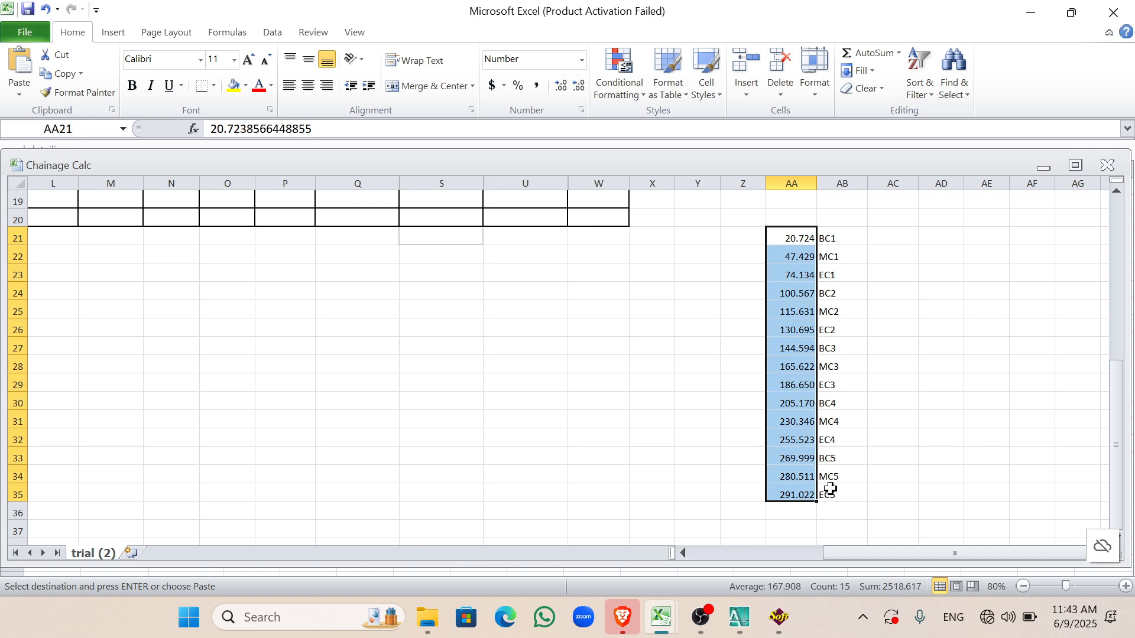
{"action": "left_click", "coordinate": [827, 488], "text": "shift"}
{"action": "key", "text": "ctrl+c"}
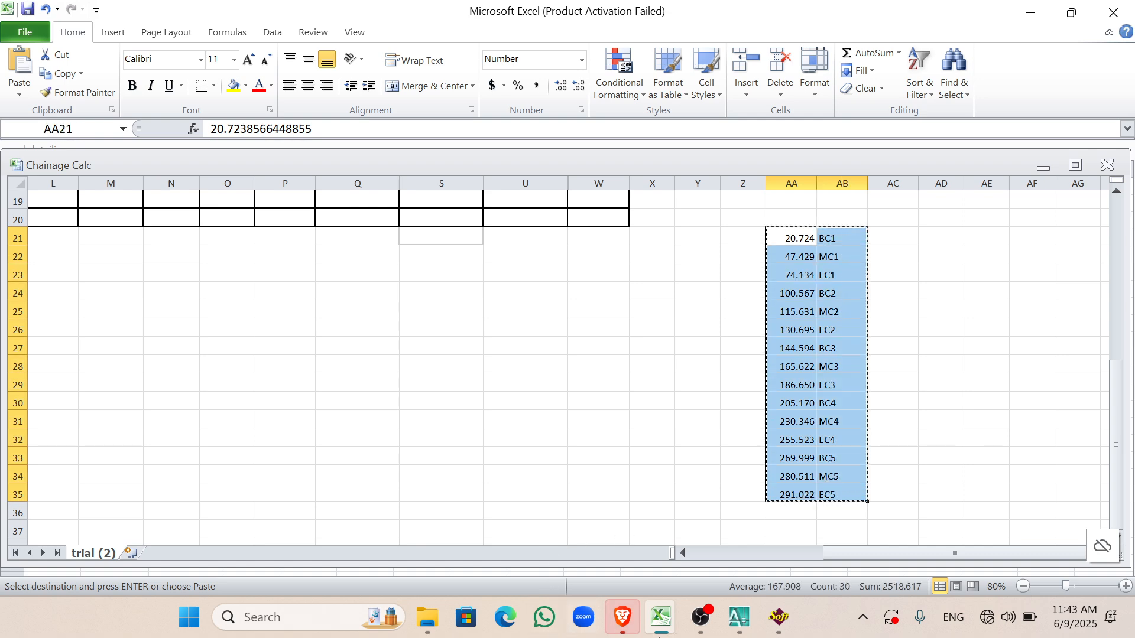
Step: Paste the copied curve chainages and their BC, MC and EC labels into the LX_Cross workbook starting at F13
{"action": "mouse_move", "coordinate": [662, 625]}
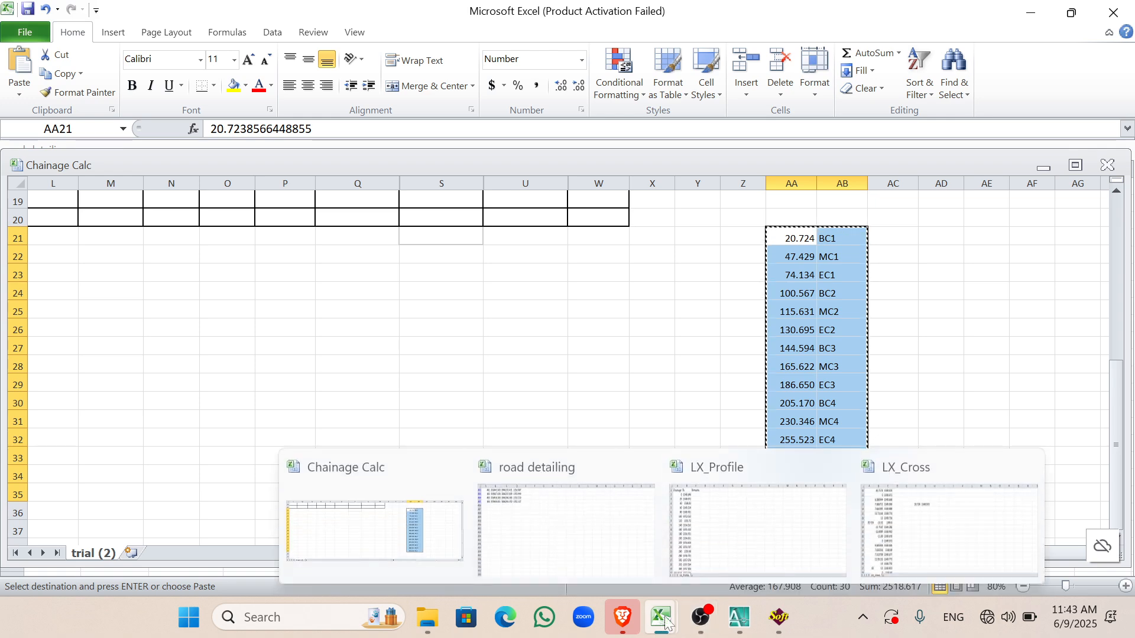
{"action": "left_click", "coordinate": [900, 531]}
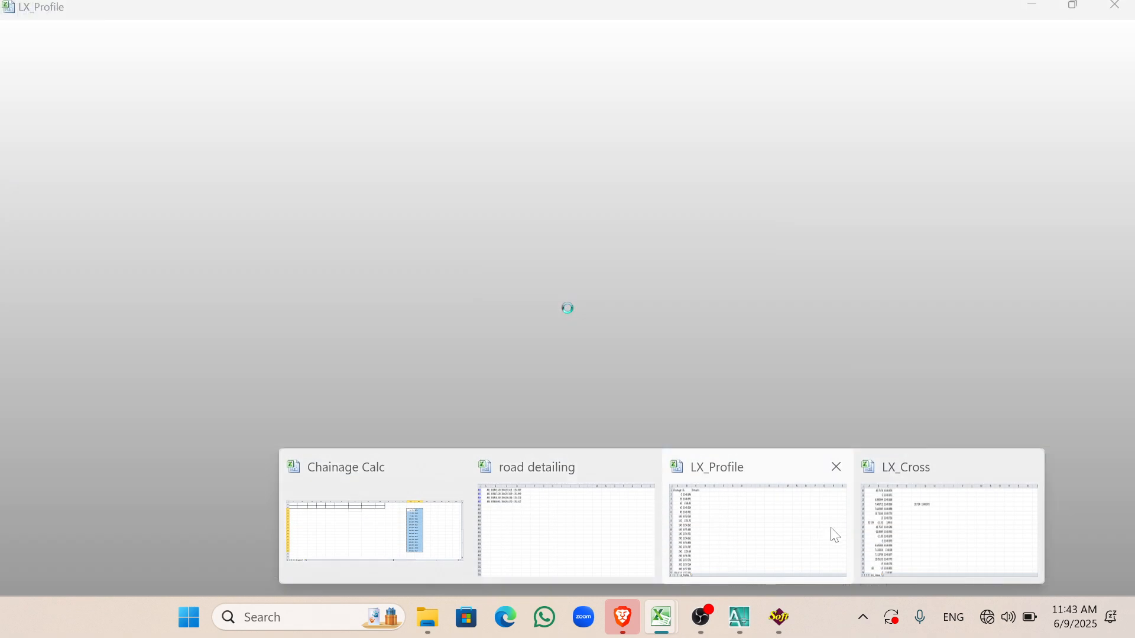
{"action": "left_click", "coordinate": [384, 286]}
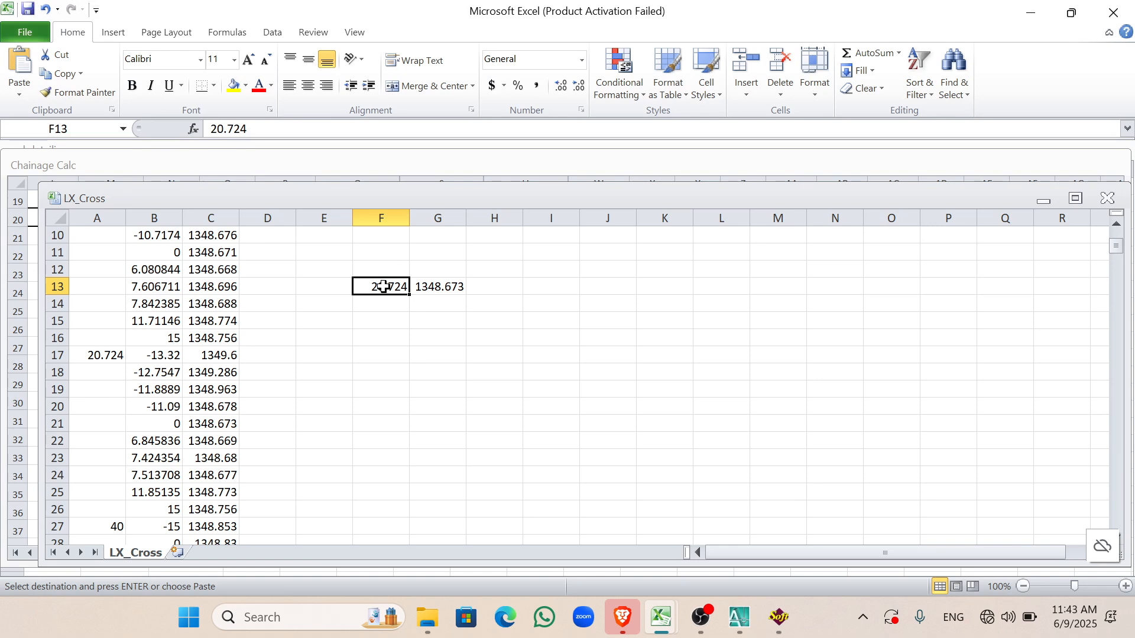
{"action": "key", "text": "ctrl+v"}
Step: Insert a blank column at G between the pasted chainages and their curve-point labels
{"action": "left_click", "coordinate": [438, 218]}
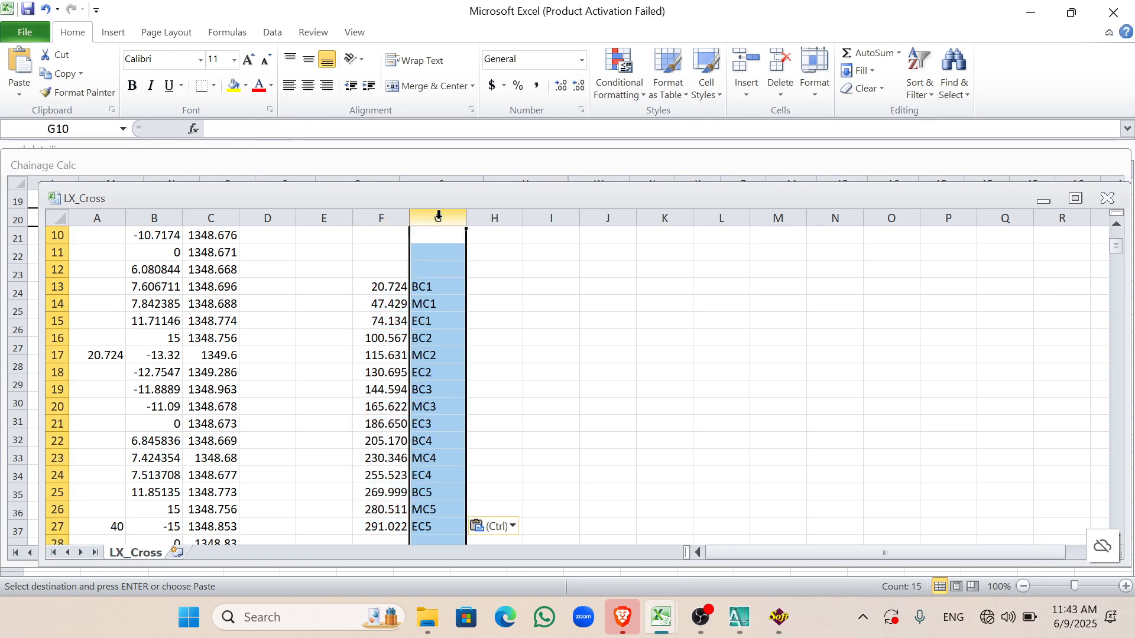
{"action": "key", "text": "ctrl+shift+equal"}
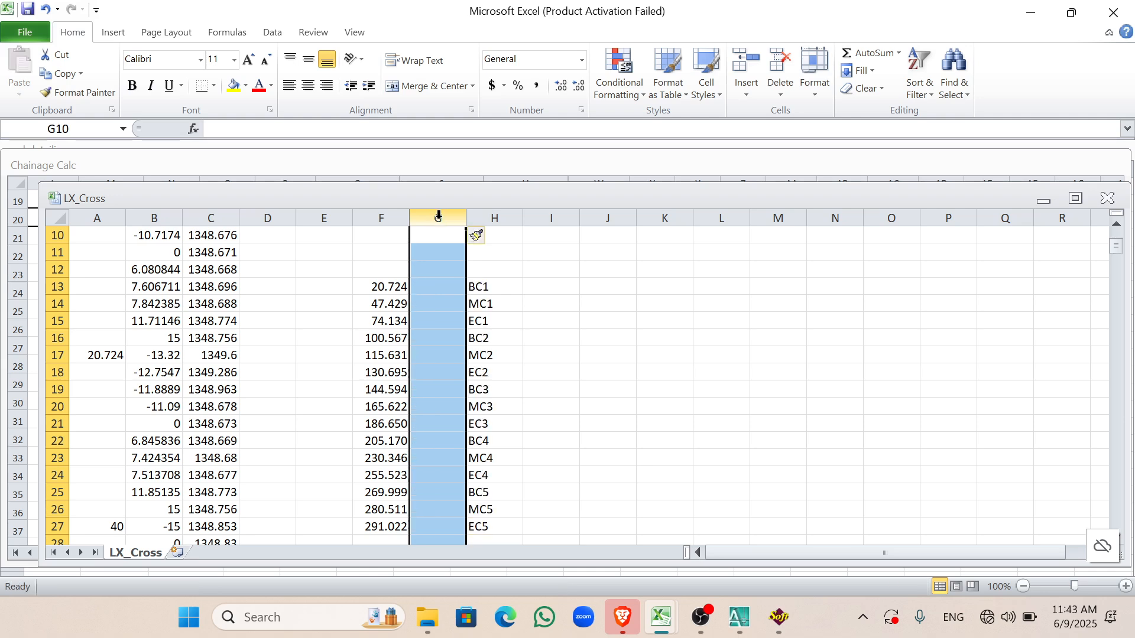
{"action": "left_click", "coordinate": [426, 267]}
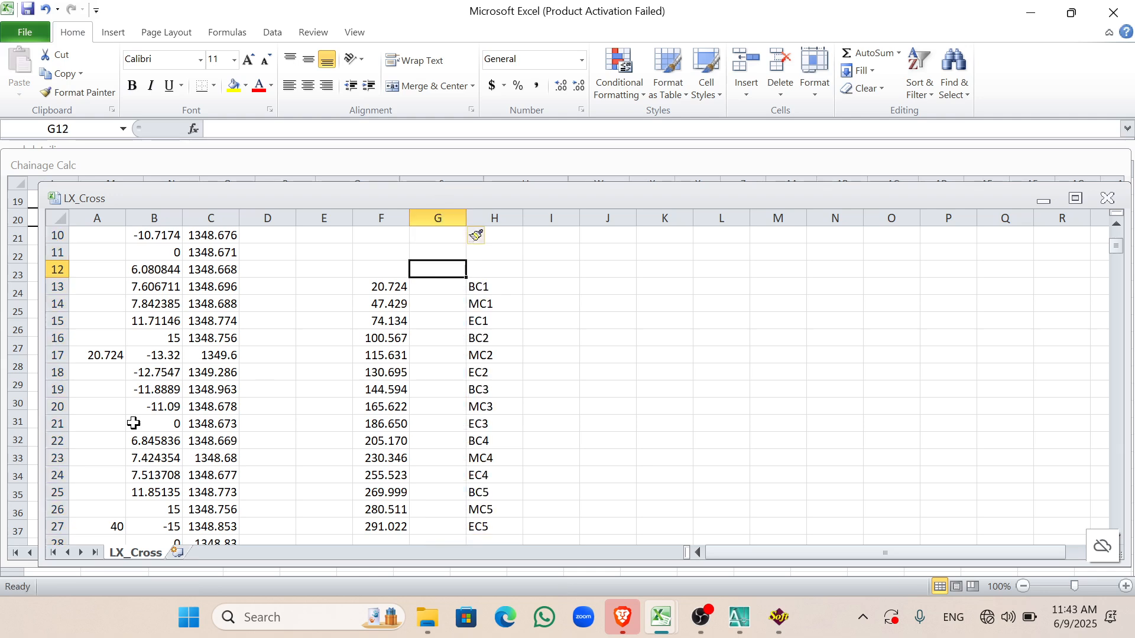
Step: Copy the centreline RL 1348.673 of chainage 20.724 from C21 into G13 for BC1
{"action": "left_click", "coordinate": [220, 431]}
{"action": "key", "text": "ctrl+c"}
{"action": "left_click", "coordinate": [449, 288]}
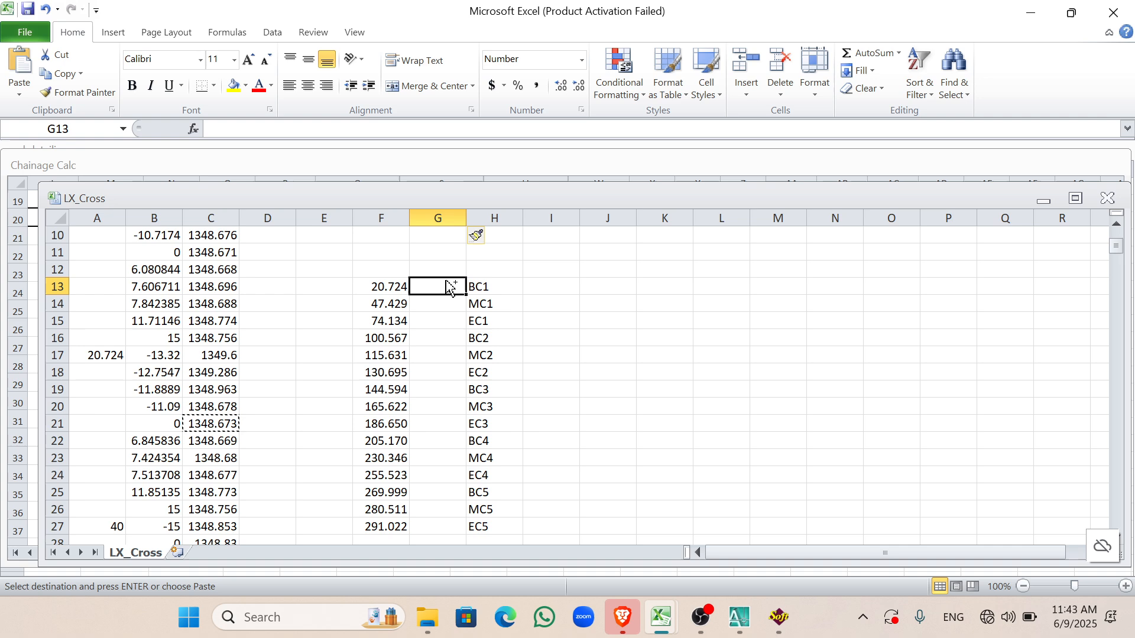
{"action": "key", "text": "ctrl+v"}
Step: Copy the zero-offset RL 1348.884 of chainage 47.429 from C35 into G14 for MC1
{"action": "scroll", "coordinate": [160, 431], "scroll_direction": "down", "scroll_amount": 1}
{"action": "left_click", "coordinate": [157, 442]}
{"action": "scroll", "coordinate": [157, 453], "scroll_direction": "down", "scroll_amount": 1}
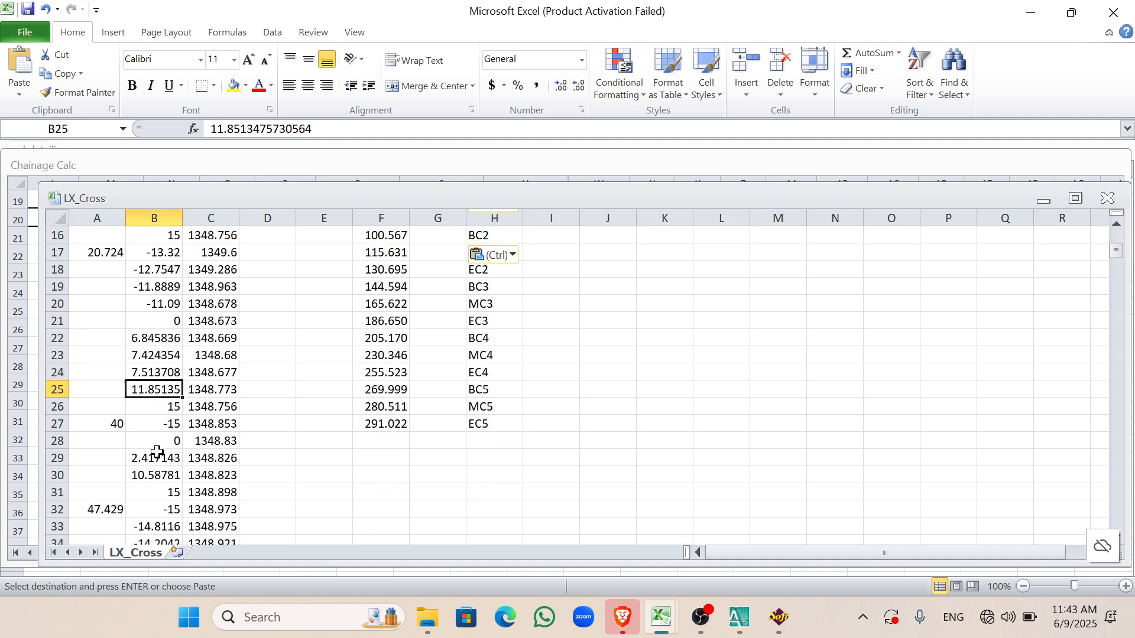
{"action": "scroll", "coordinate": [223, 441], "scroll_direction": "down", "scroll_amount": 1}
{"action": "scroll", "coordinate": [436, 272], "scroll_direction": "up", "scroll_amount": 3}
{"action": "scroll", "coordinate": [309, 396], "scroll_direction": "down", "scroll_amount": 1}
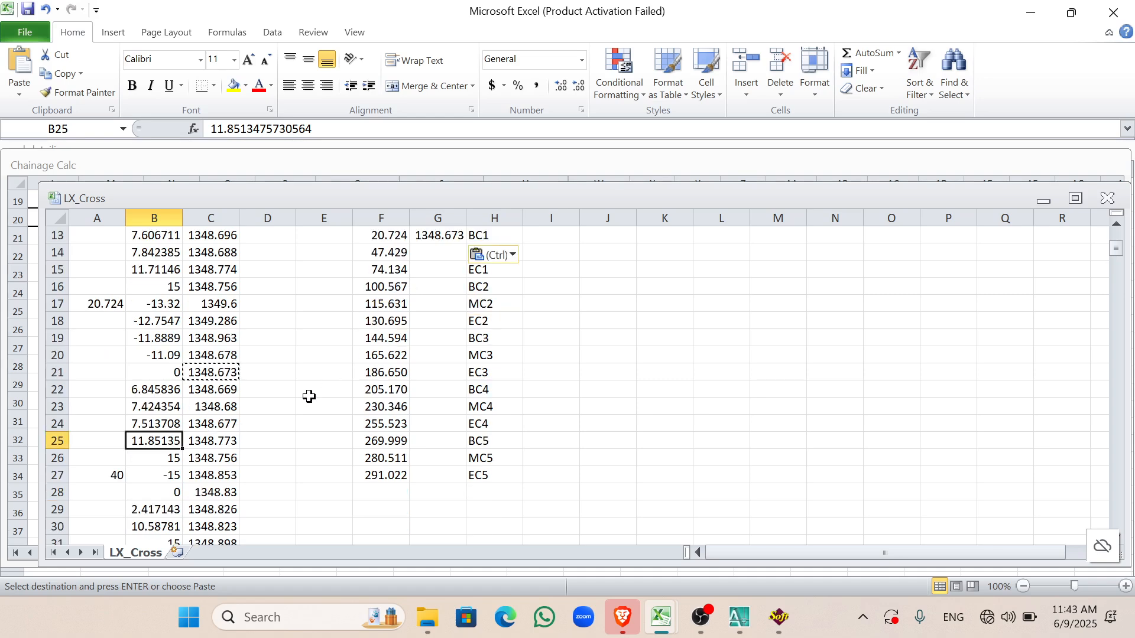
{"action": "scroll", "coordinate": [309, 397], "scroll_direction": "down", "scroll_amount": 2}
{"action": "left_click", "coordinate": [117, 460]}
{"action": "left_click", "coordinate": [202, 510]}
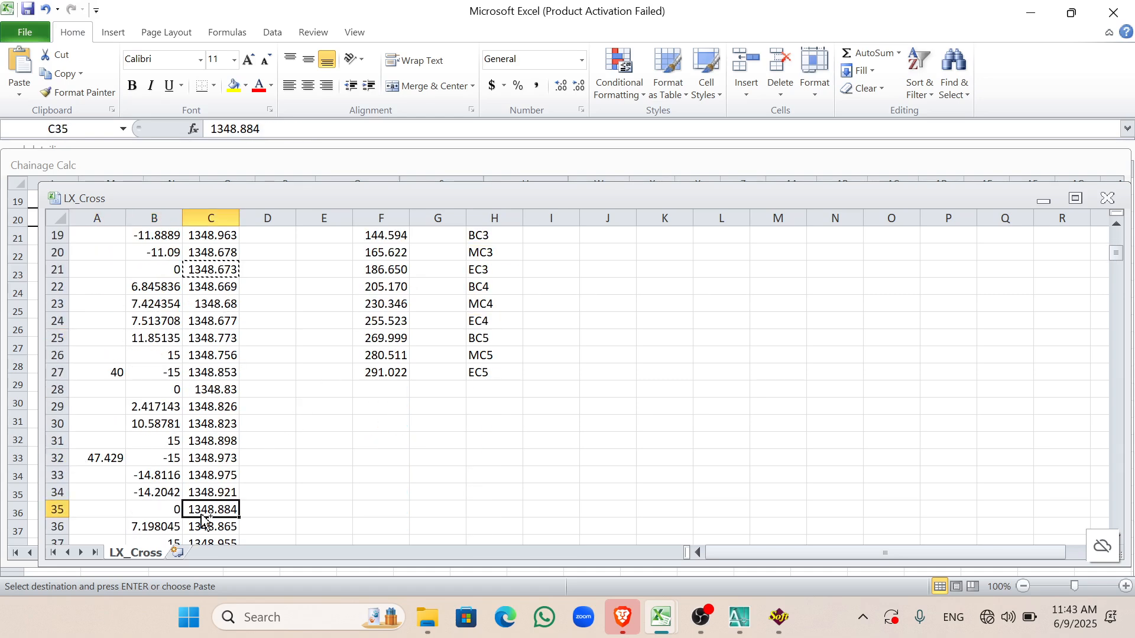
{"action": "key", "text": "ctrl+c"}
{"action": "scroll", "coordinate": [309, 418], "scroll_direction": "up", "scroll_amount": 3}
{"action": "left_click", "coordinate": [430, 305]}
{"action": "key", "text": "ctrl+v"}
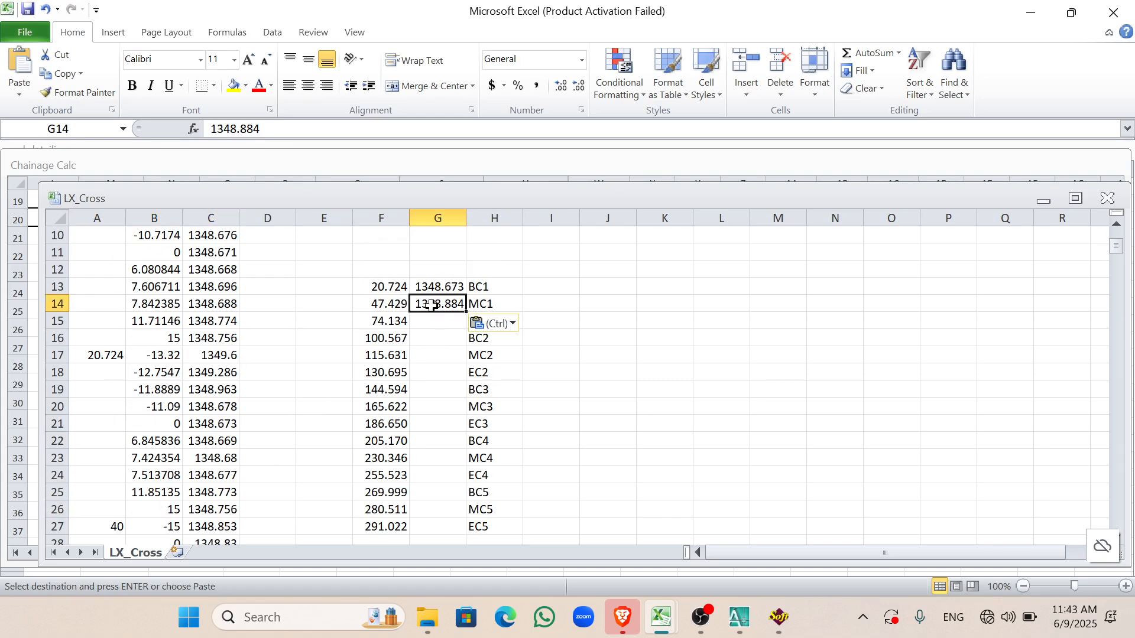
Step: Copy the zero-offset RL 1349.532 of chainage 74.134 from C53 into G15 for EC1
{"action": "scroll", "coordinate": [332, 373], "scroll_direction": "down", "scroll_amount": 2}
{"action": "scroll", "coordinate": [136, 481], "scroll_direction": "down", "scroll_amount": 1}
{"action": "scroll", "coordinate": [126, 473], "scroll_direction": "up", "scroll_amount": 4}
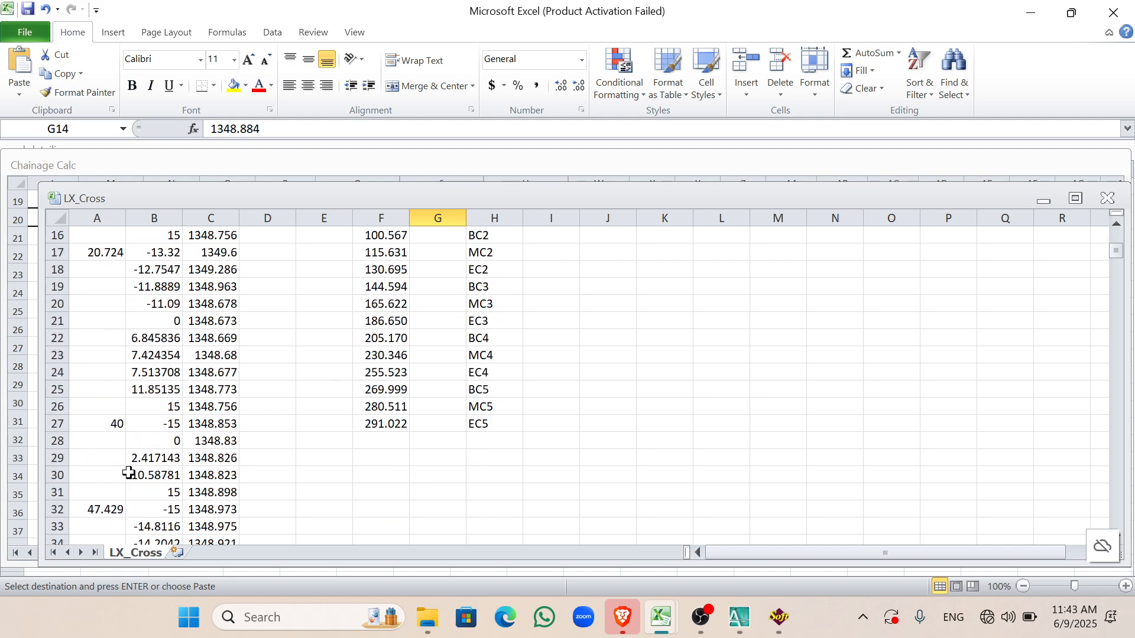
{"action": "scroll", "coordinate": [131, 468], "scroll_direction": "down", "scroll_amount": 8}
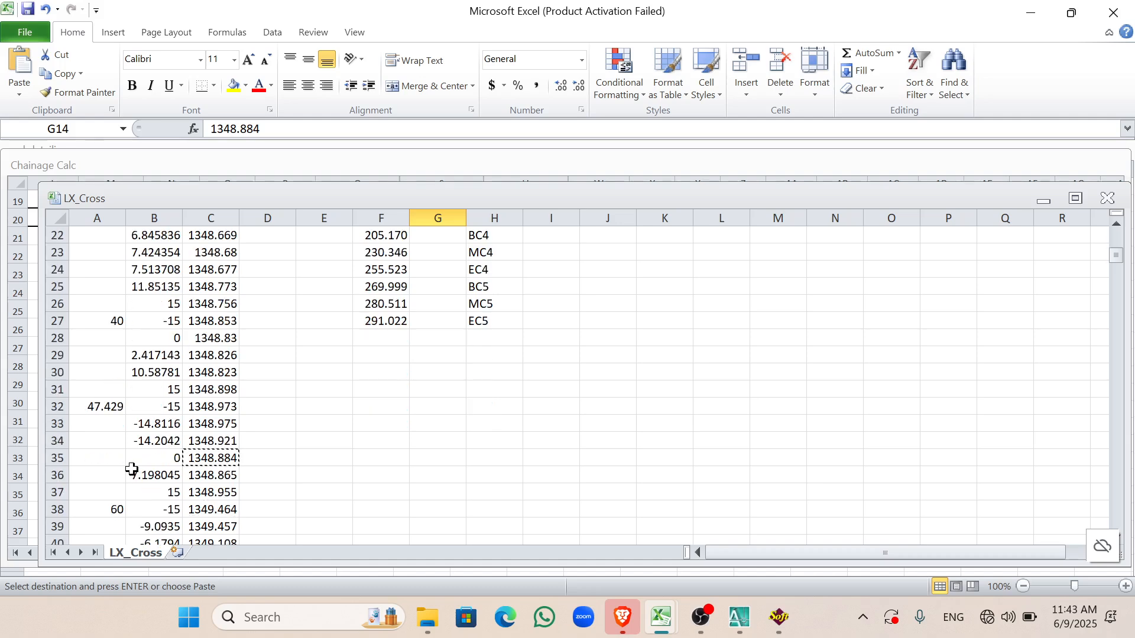
{"action": "scroll", "coordinate": [196, 492], "scroll_direction": "down", "scroll_amount": 2}
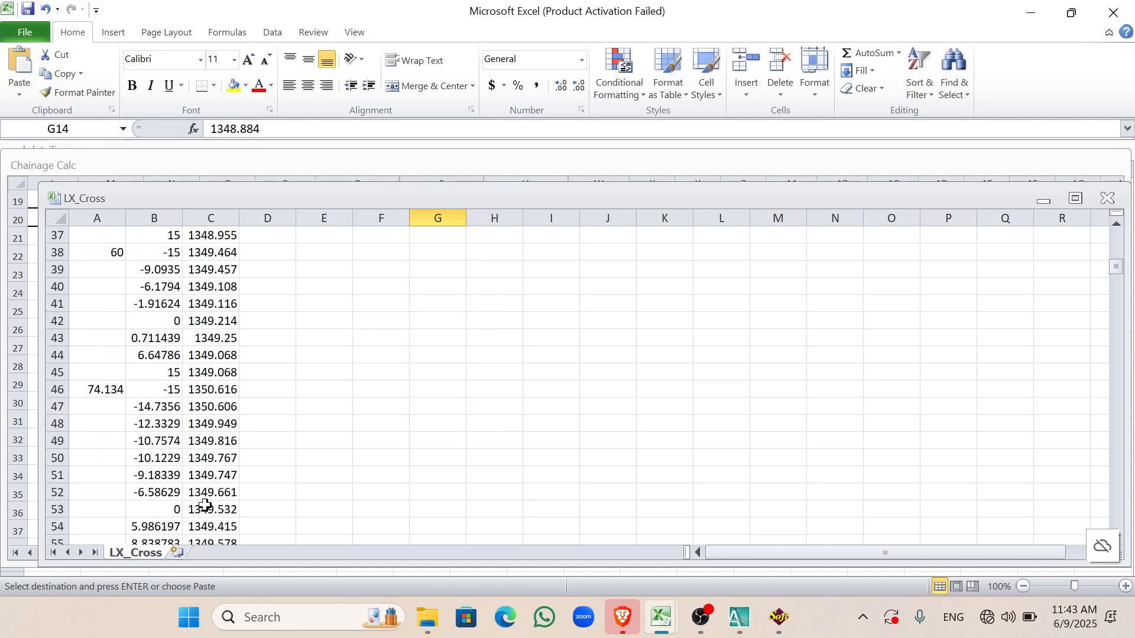
{"action": "left_click", "coordinate": [211, 508]}
{"action": "scroll", "coordinate": [438, 363], "scroll_direction": "up", "scroll_amount": 7}
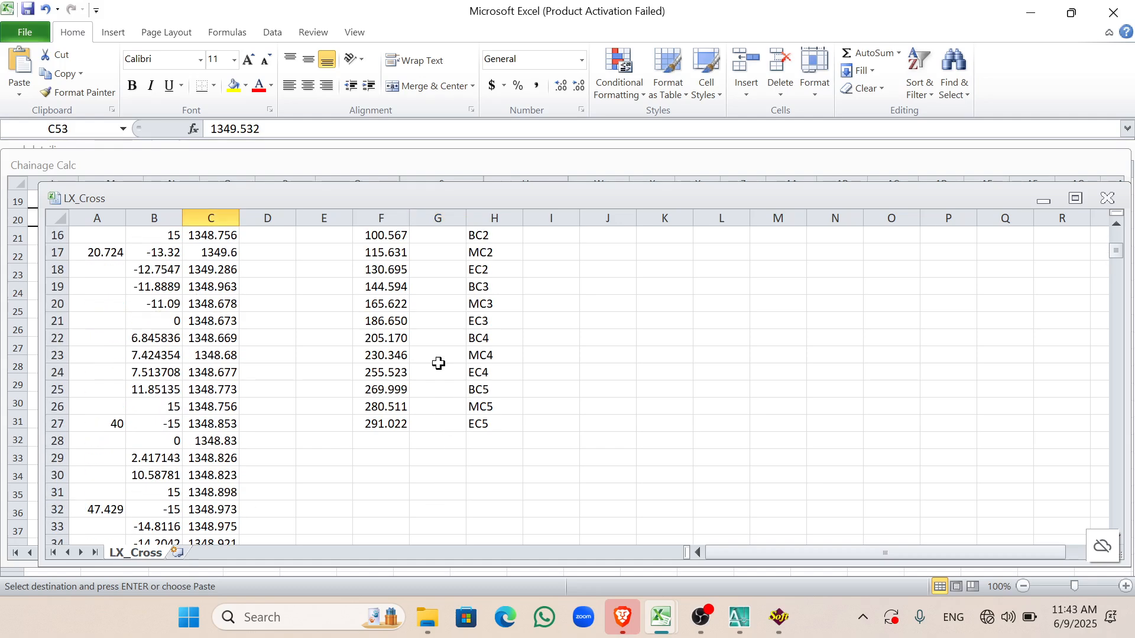
{"action": "scroll", "coordinate": [444, 256], "scroll_direction": "up", "scroll_amount": 2}
{"action": "left_click", "coordinate": [432, 318]}
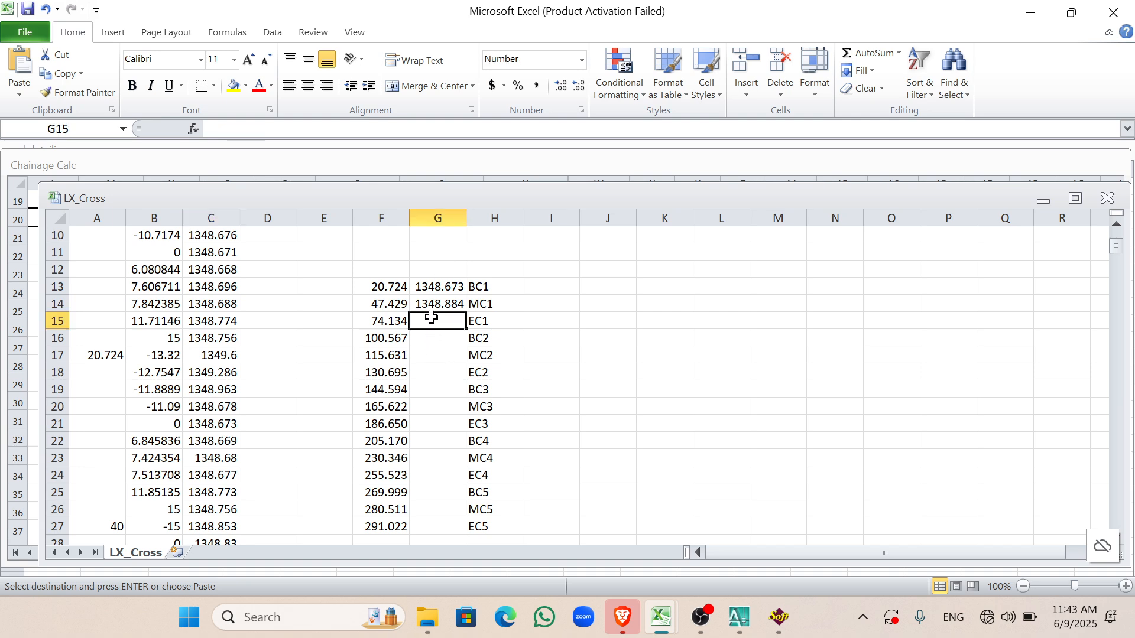
{"action": "key", "text": "ctrl+v"}
Step: Copy the zero-offset RL 1352.062 of chainage 100.567 from C81 into G16 for BC2
{"action": "scroll", "coordinate": [329, 392], "scroll_direction": "down", "scroll_amount": 8}
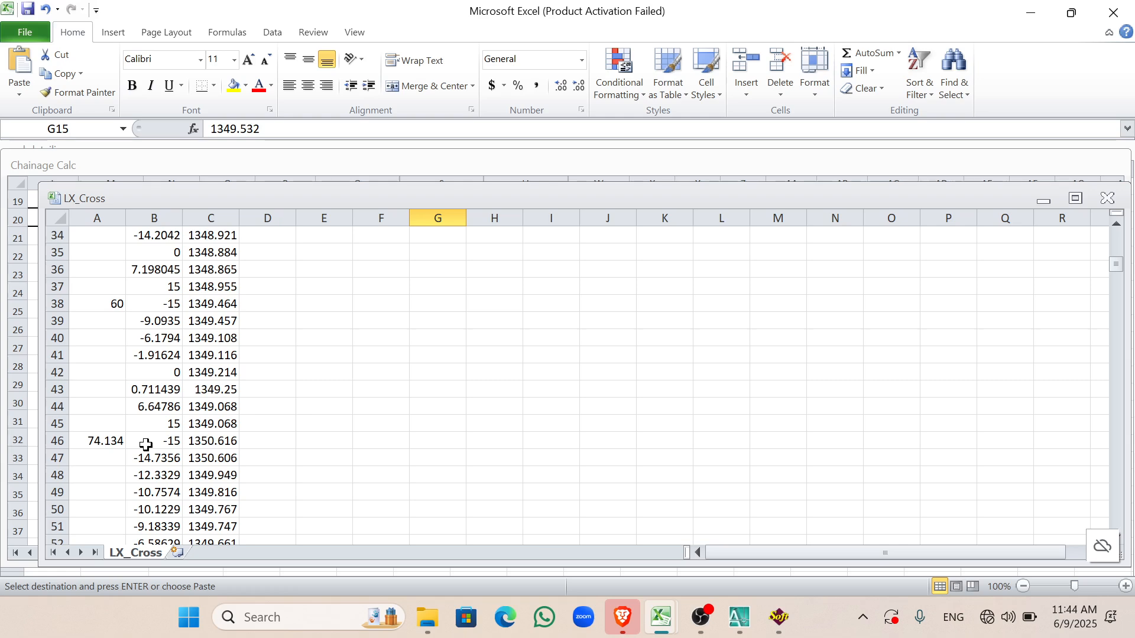
{"action": "scroll", "coordinate": [118, 449], "scroll_direction": "down", "scroll_amount": 5}
{"action": "scroll", "coordinate": [322, 371], "scroll_direction": "up", "scroll_amount": 8}
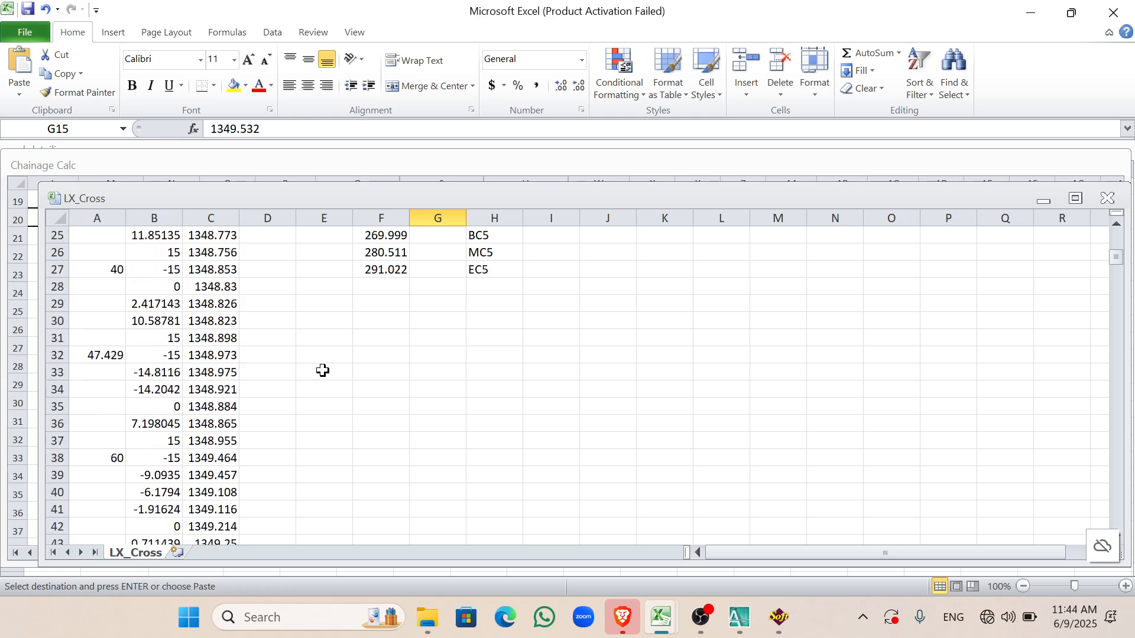
{"action": "scroll", "coordinate": [323, 371], "scroll_direction": "up", "scroll_amount": 5}
{"action": "scroll", "coordinate": [145, 414], "scroll_direction": "down", "scroll_amount": 17}
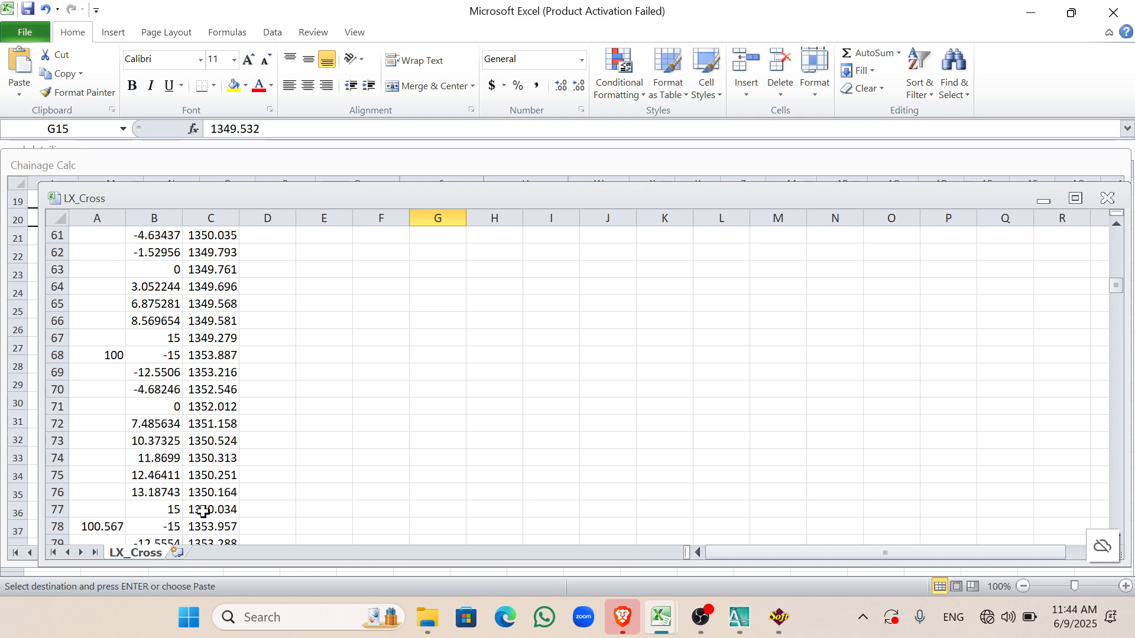
{"action": "scroll", "coordinate": [204, 512], "scroll_direction": "down", "scroll_amount": 3}
{"action": "left_click", "coordinate": [215, 424]}
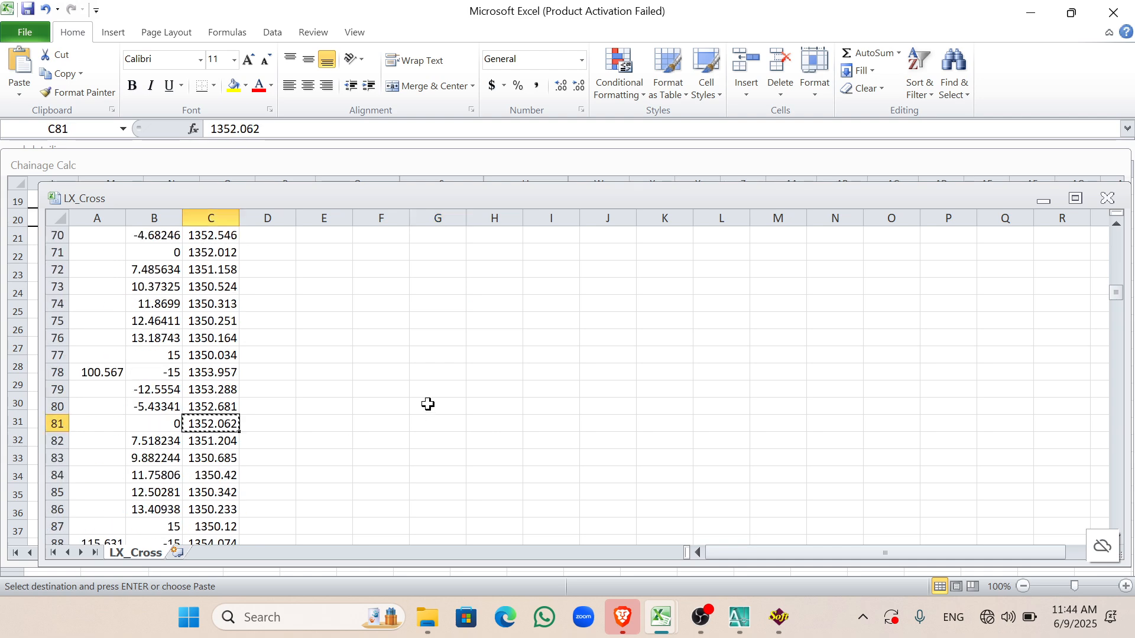
{"action": "scroll", "coordinate": [472, 305], "scroll_direction": "up", "scroll_amount": 17}
{"action": "scroll", "coordinate": [413, 361], "scroll_direction": "up", "scroll_amount": 3}
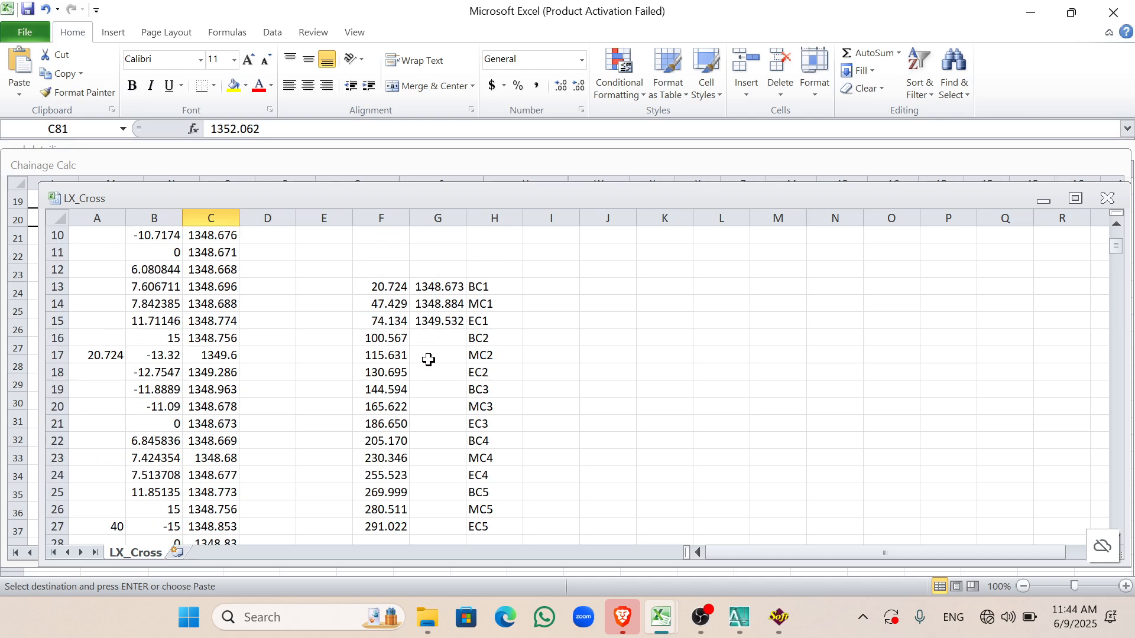
{"action": "left_click", "coordinate": [430, 338]}
{"action": "type", "text": "1352.062"}
Step: Copy the zero-offset RL 1353.711 of chainage 115.631 from C92 into G17 for MC2
{"action": "scroll", "coordinate": [414, 355], "scroll_direction": "down", "scroll_amount": 16}
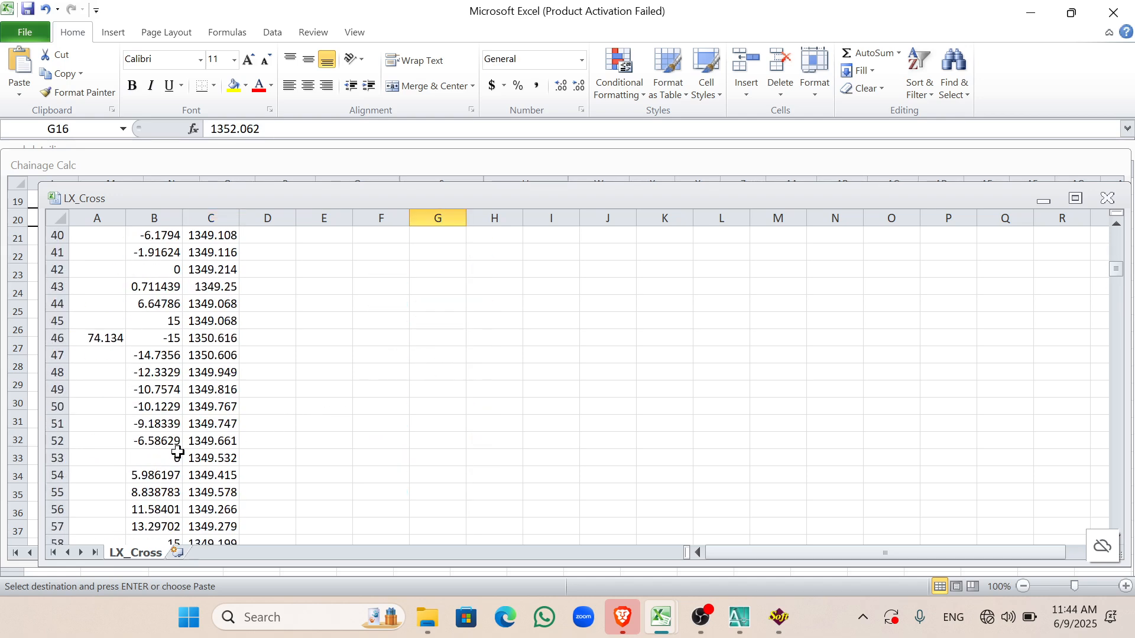
{"action": "scroll", "coordinate": [155, 476], "scroll_direction": "down", "scroll_amount": 5}
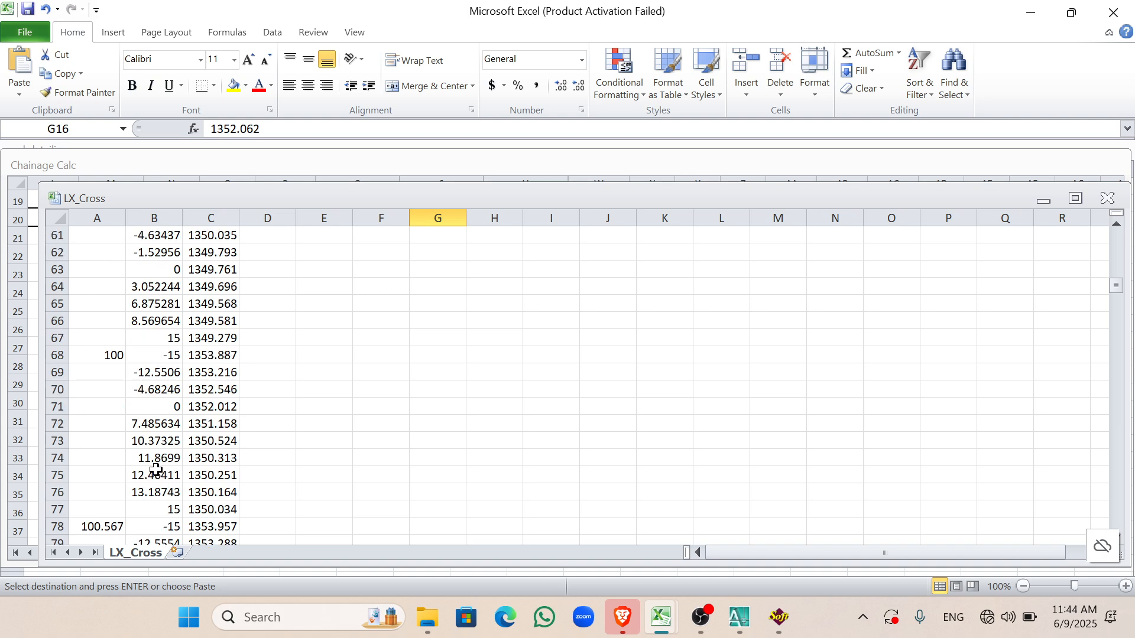
{"action": "scroll", "coordinate": [101, 410], "scroll_direction": "down", "scroll_amount": 2}
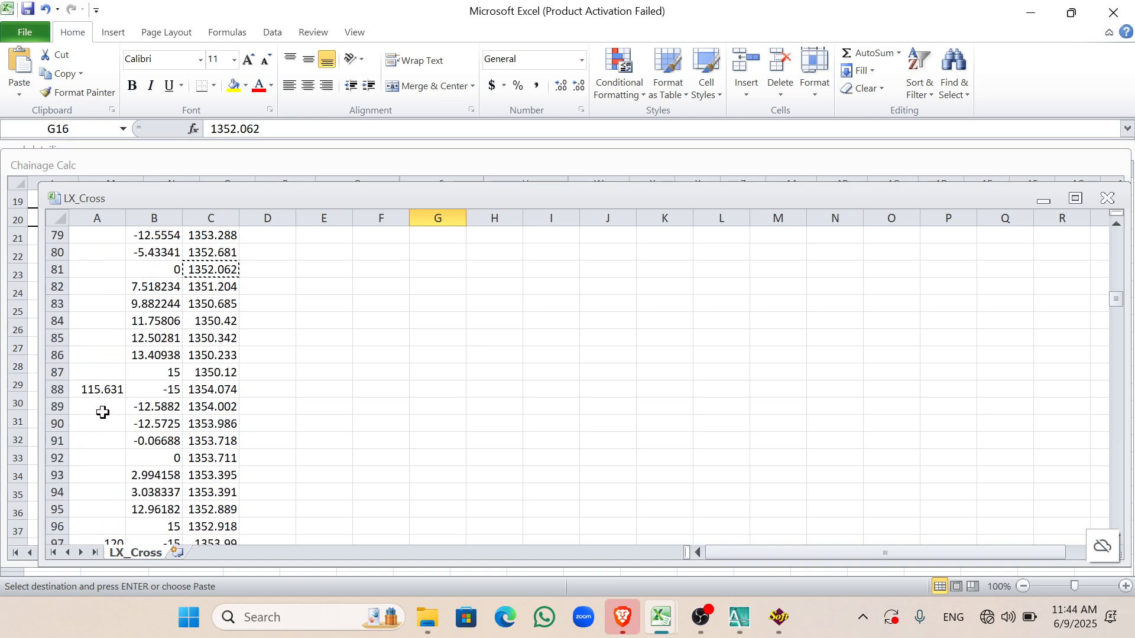
{"action": "scroll", "coordinate": [97, 390], "scroll_direction": "up", "scroll_amount": 1}
{"action": "left_click", "coordinate": [209, 504]}
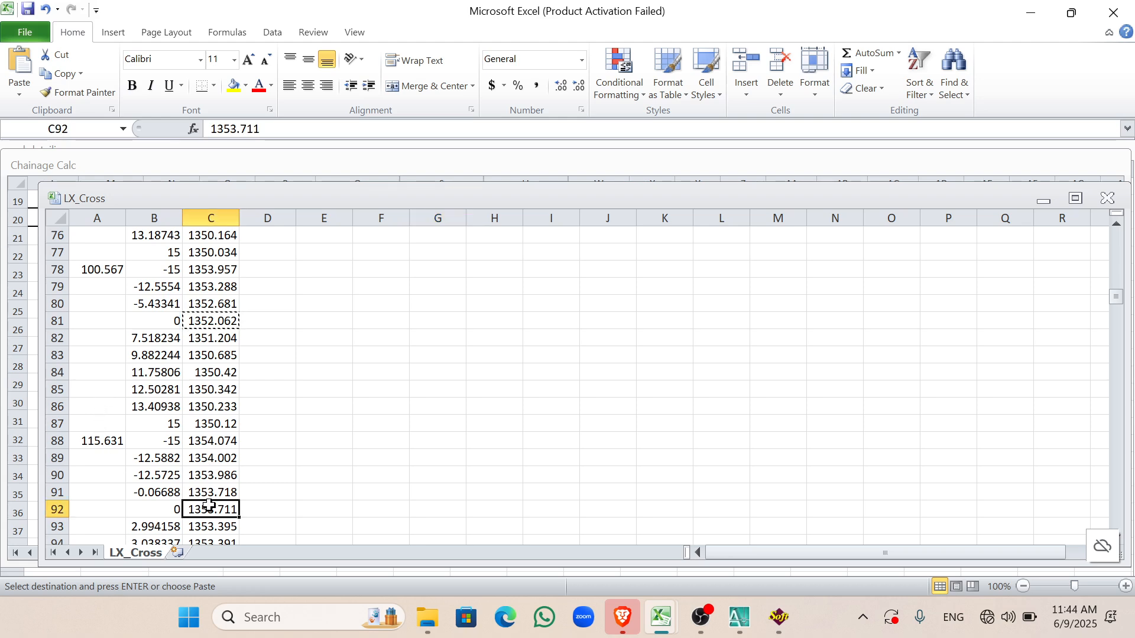
{"action": "scroll", "coordinate": [507, 441], "scroll_direction": "up", "scroll_amount": 20}
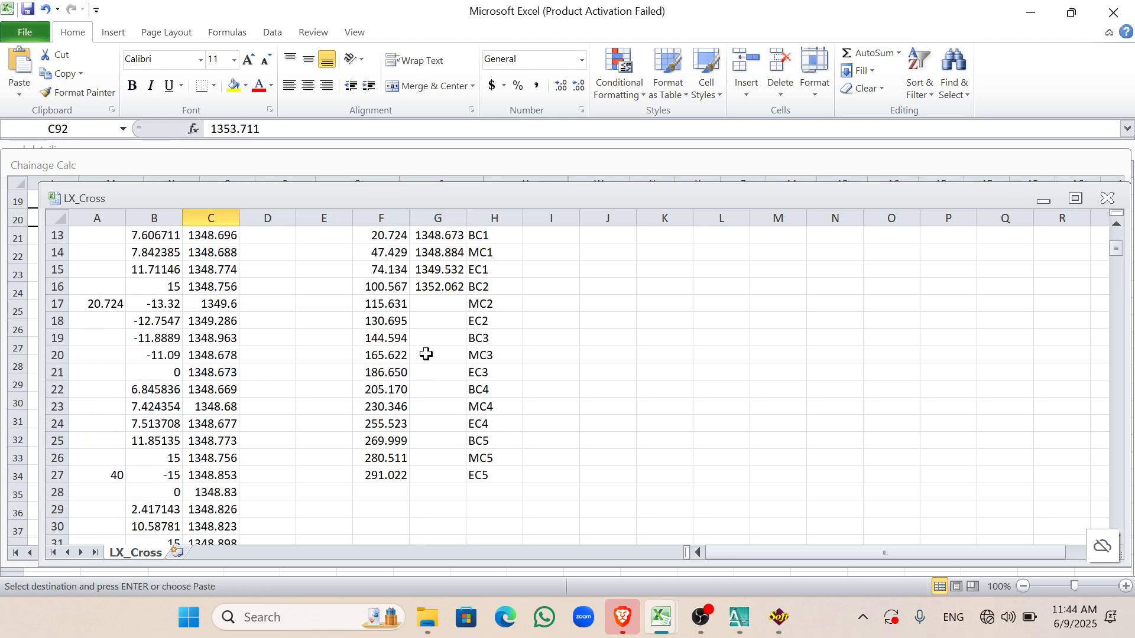
{"action": "left_click", "coordinate": [428, 304]}
{"action": "type", "text": "1353.711"}
Step: Copy the zero-offset RL 1353.712 of chainage 130.695 from C119 into G18 for EC2
{"action": "scroll", "coordinate": [213, 437], "scroll_direction": "down", "scroll_amount": 17}
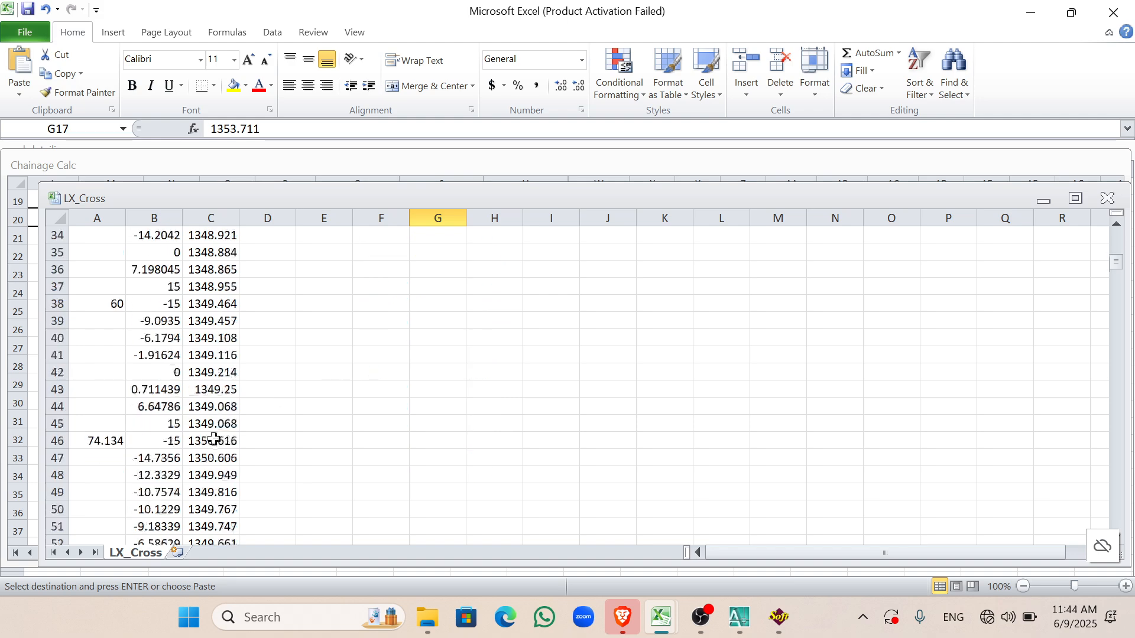
{"action": "scroll", "coordinate": [186, 470], "scroll_direction": "down", "scroll_amount": 14}
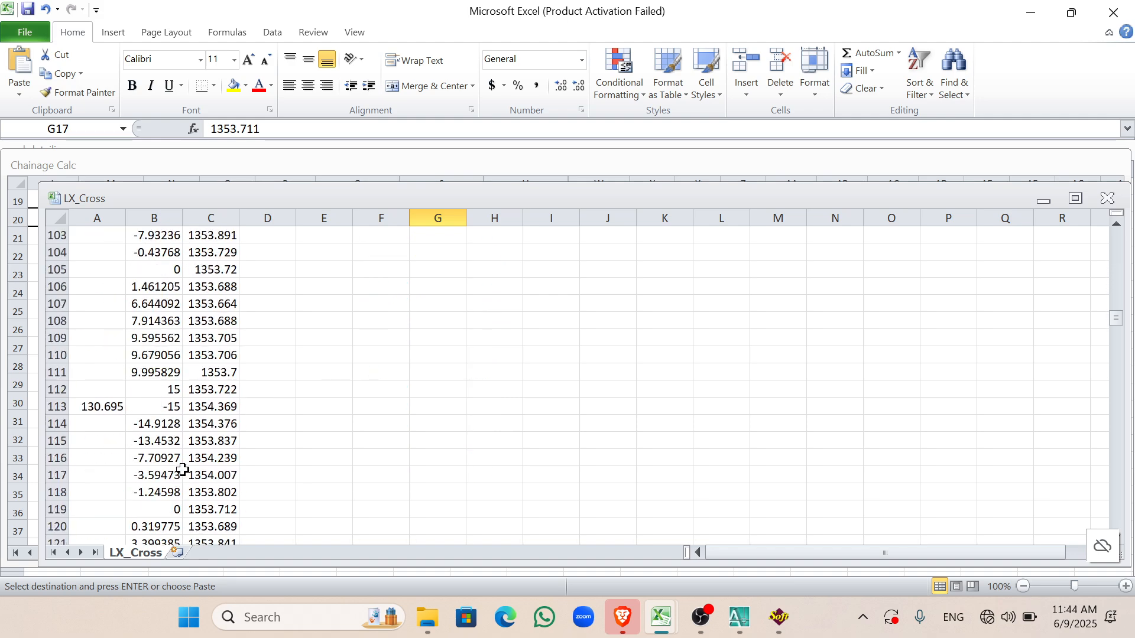
{"action": "left_click", "coordinate": [215, 459]}
{"action": "key", "text": "ctrl+c"}
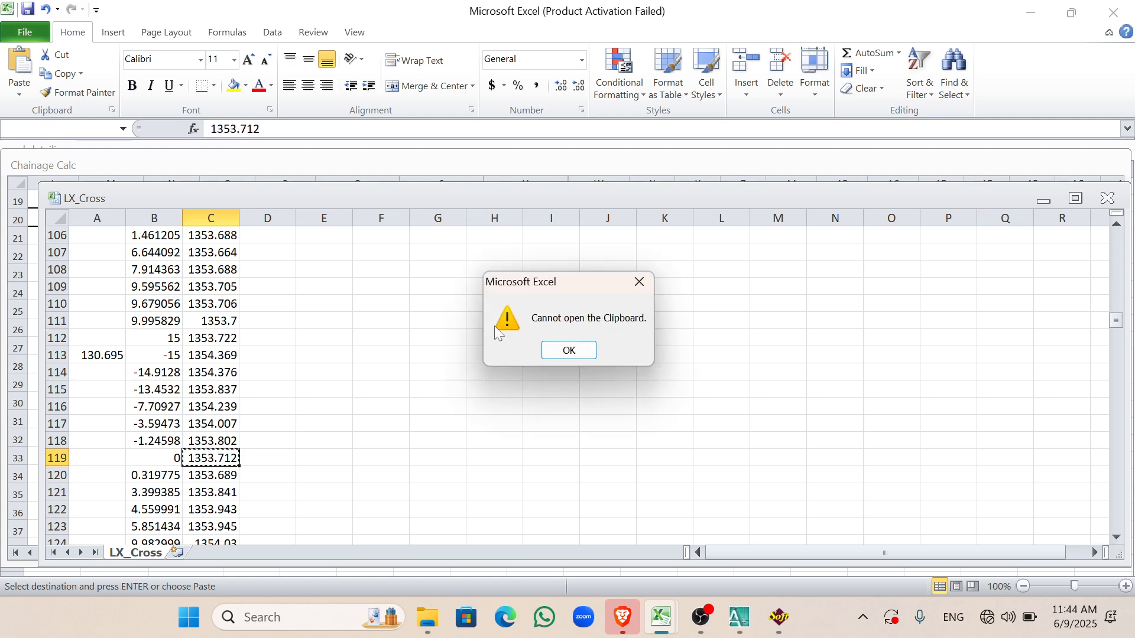
{"action": "left_click", "coordinate": [554, 352]}
{"action": "scroll", "coordinate": [331, 381], "scroll_direction": "up", "scroll_amount": 20}
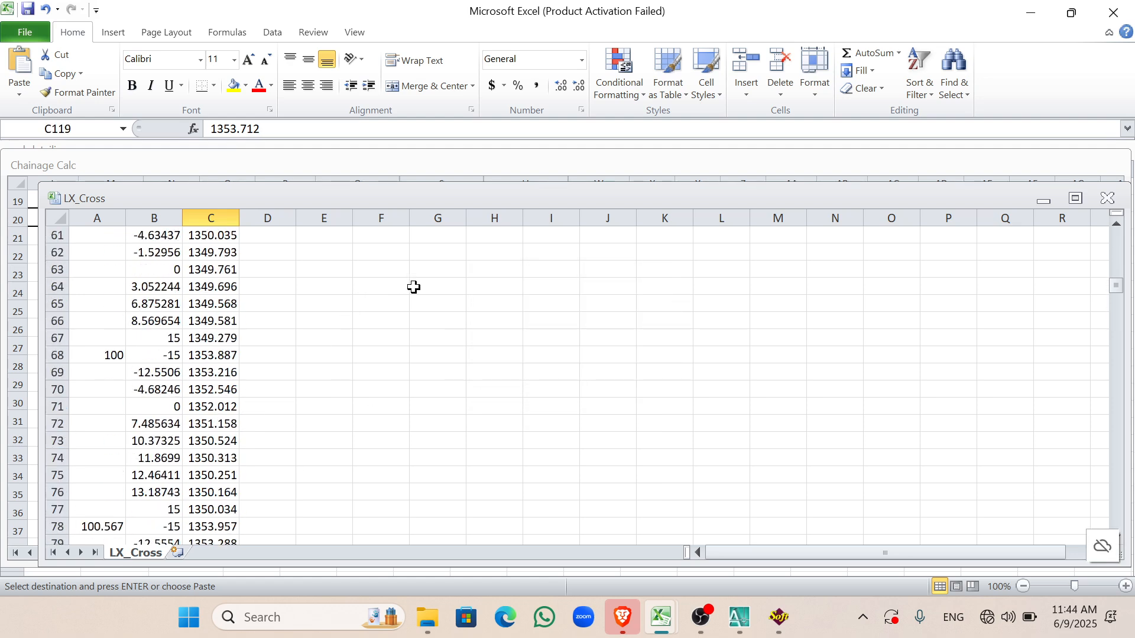
{"action": "scroll", "coordinate": [423, 299], "scroll_direction": "up", "scroll_amount": 7}
{"action": "left_click", "coordinate": [425, 372]}
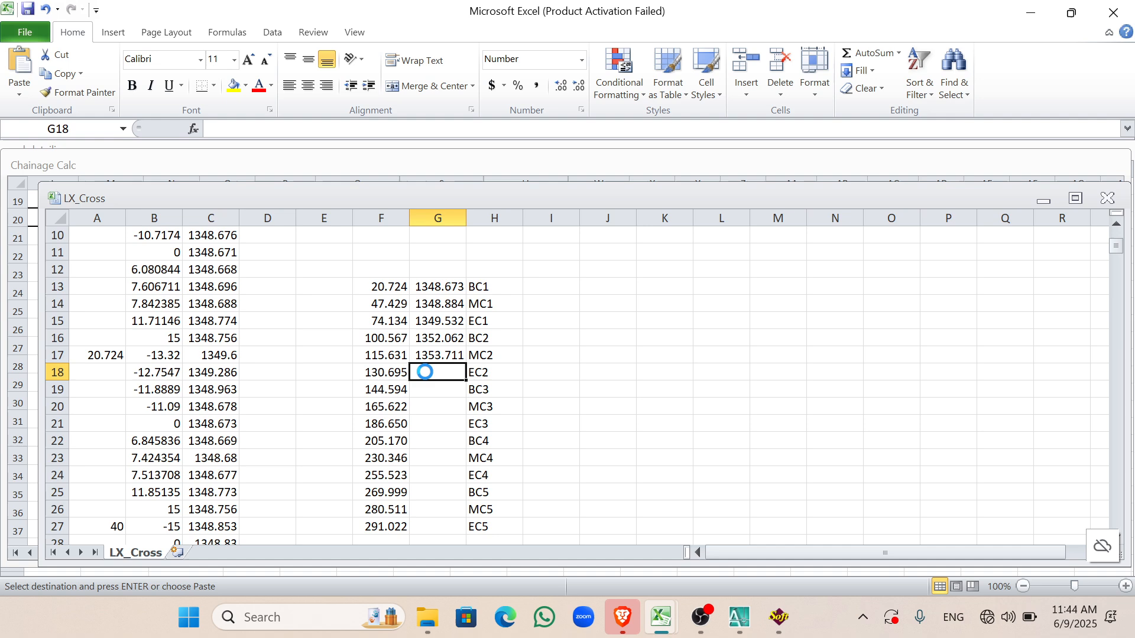
{"action": "key", "text": "ctrl+v"}
Step: Copy the zero-offset RL 1354.457 of chainage 144.594 from C161 into G19 for BC3
{"action": "scroll", "coordinate": [271, 387], "scroll_direction": "down", "scroll_amount": 14}
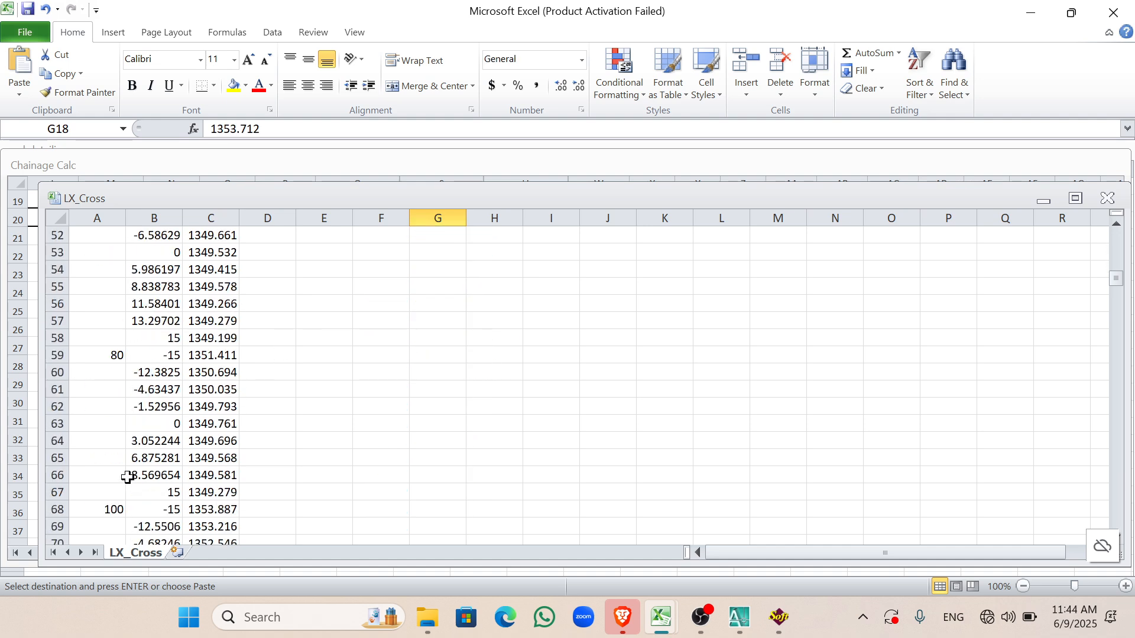
{"action": "scroll", "coordinate": [127, 478], "scroll_direction": "down", "scroll_amount": 10}
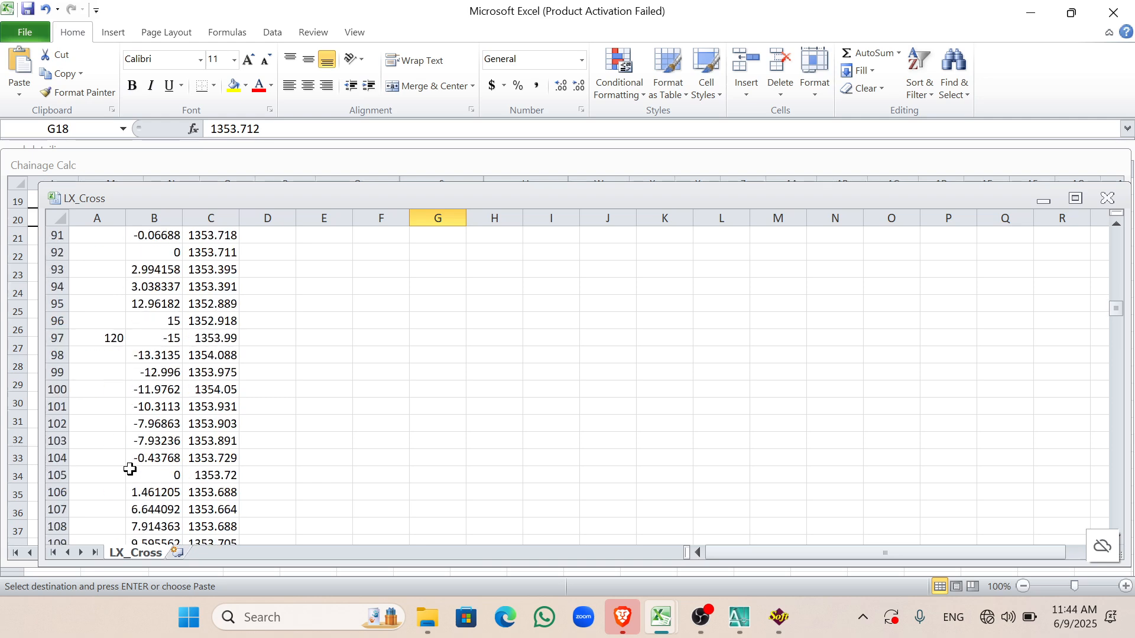
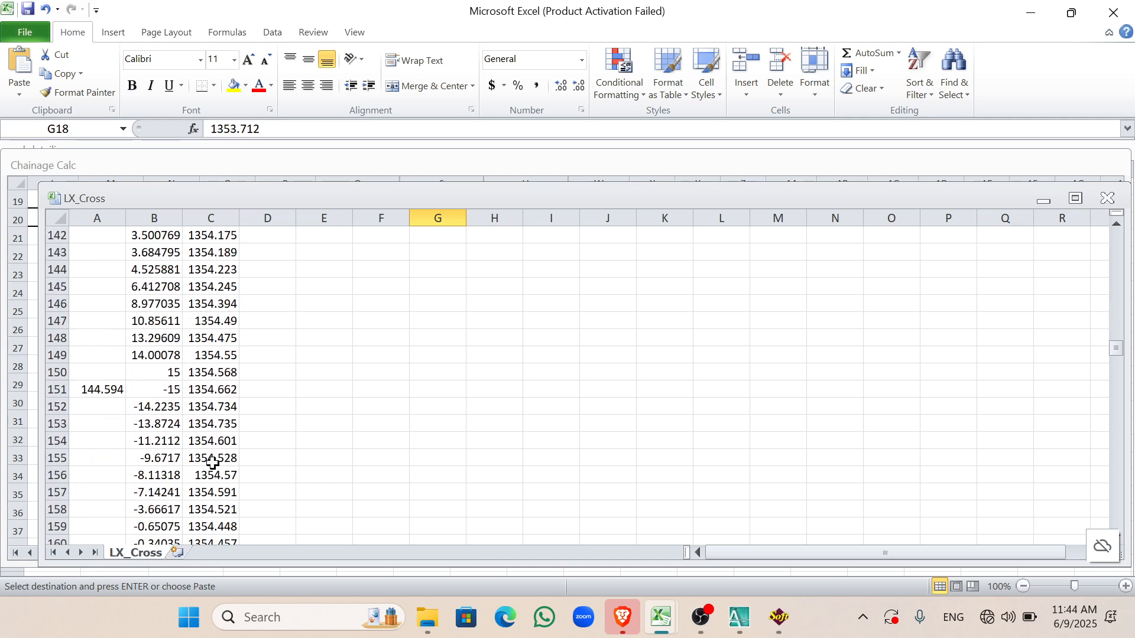
{"action": "left_click", "coordinate": [203, 509]}
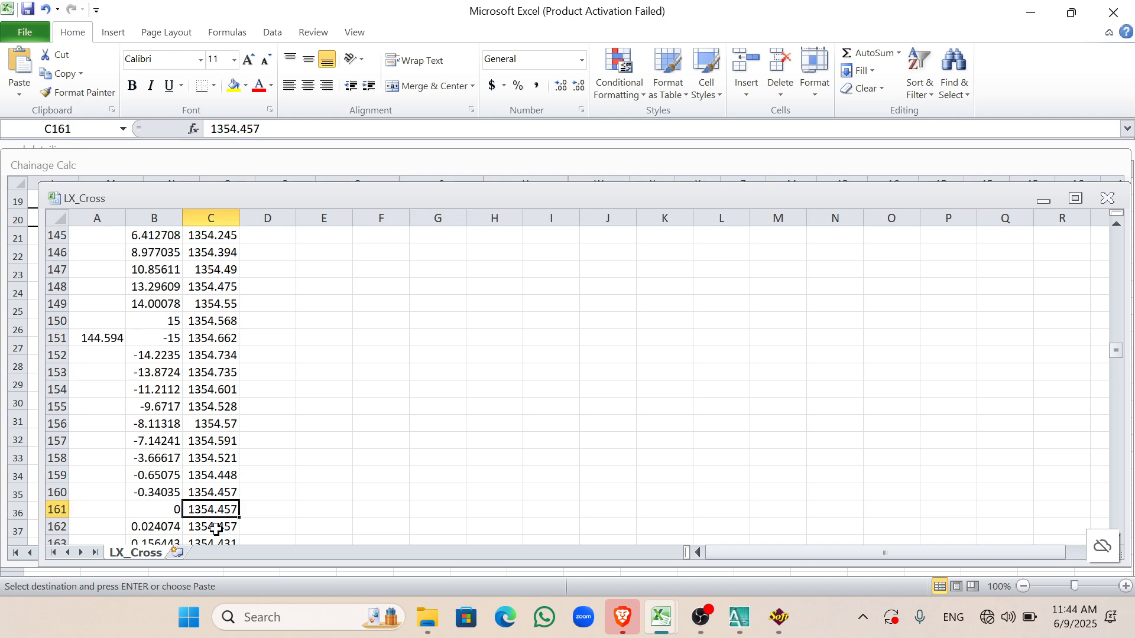
{"action": "scroll", "coordinate": [372, 468], "scroll_direction": "up", "scroll_amount": 20}
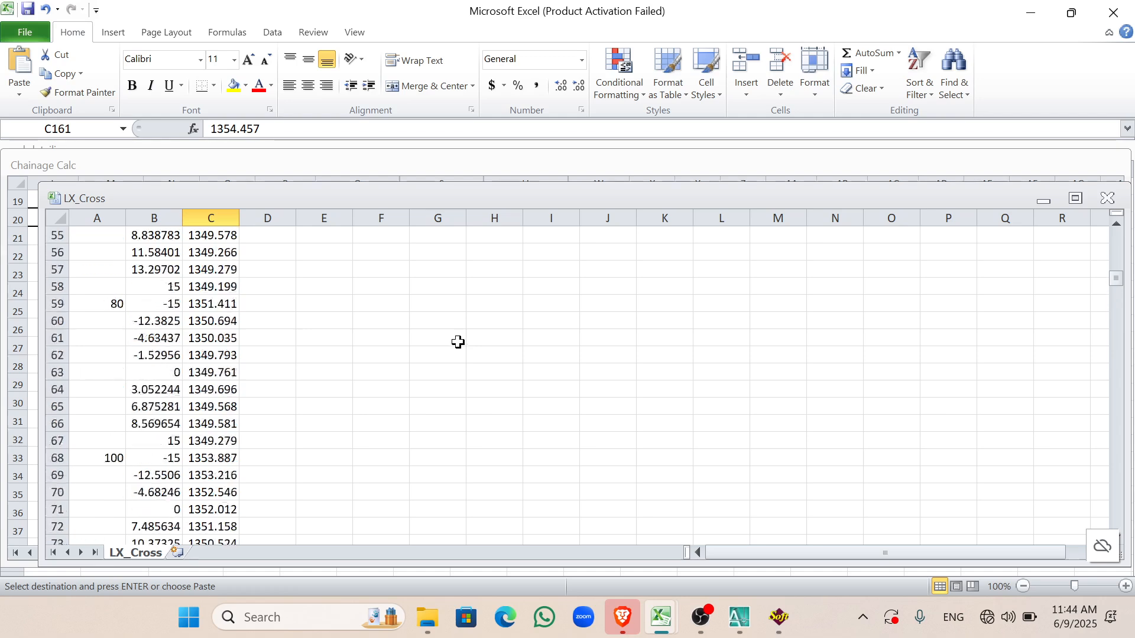
{"action": "scroll", "coordinate": [458, 346], "scroll_direction": "up", "scroll_amount": 4}
{"action": "left_click", "coordinate": [442, 391]}
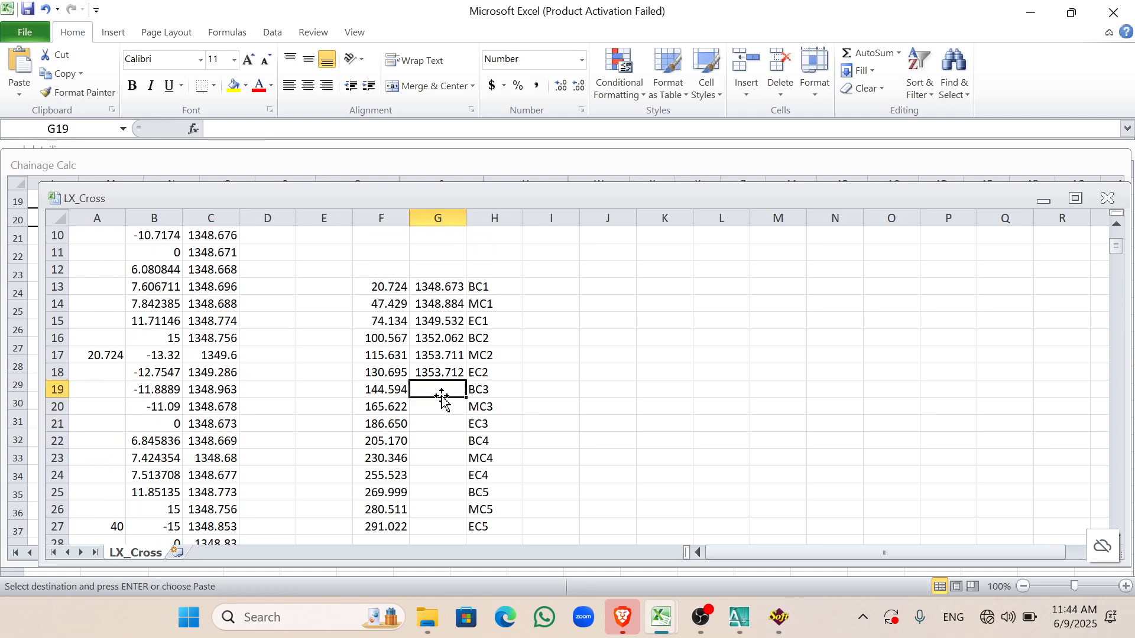
{"action": "type", "text": "1354.457"}
Step: Copy the zero-offset RL 1354.299 of chainage 165.622 from C196 into G20 for MC3
{"action": "scroll", "coordinate": [261, 416], "scroll_direction": "down", "scroll_amount": 20}
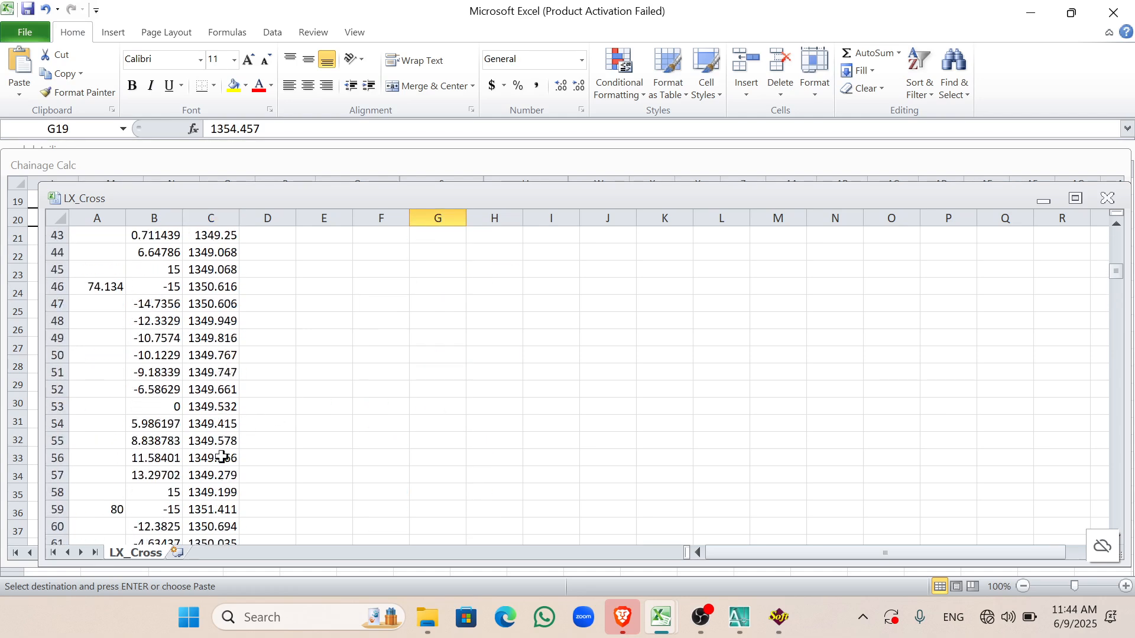
{"action": "scroll", "coordinate": [154, 465], "scroll_direction": "down", "scroll_amount": 13}
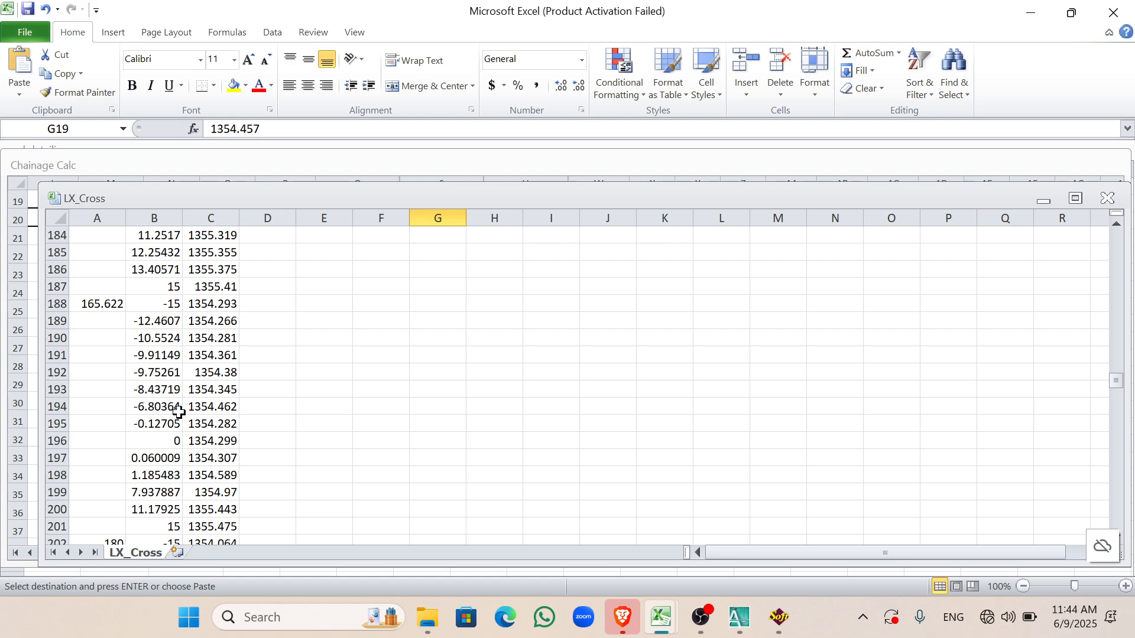
{"action": "left_click", "coordinate": [211, 443]}
{"action": "scroll", "coordinate": [278, 405], "scroll_direction": "up", "scroll_amount": 20}
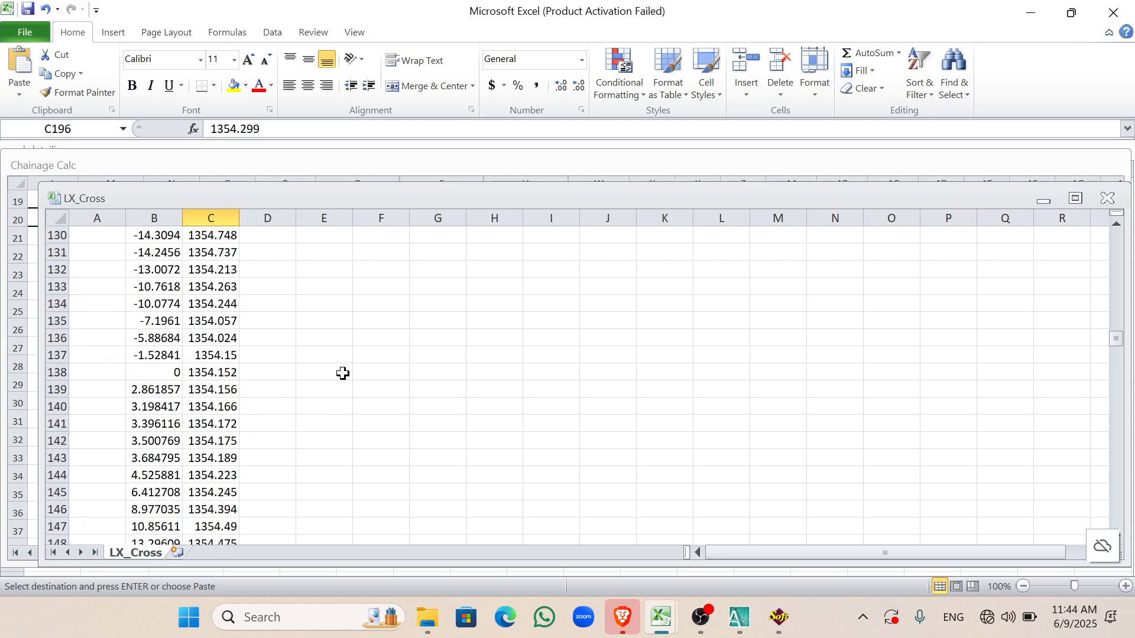
{"action": "scroll", "coordinate": [343, 374], "scroll_direction": "up", "scroll_amount": 18}
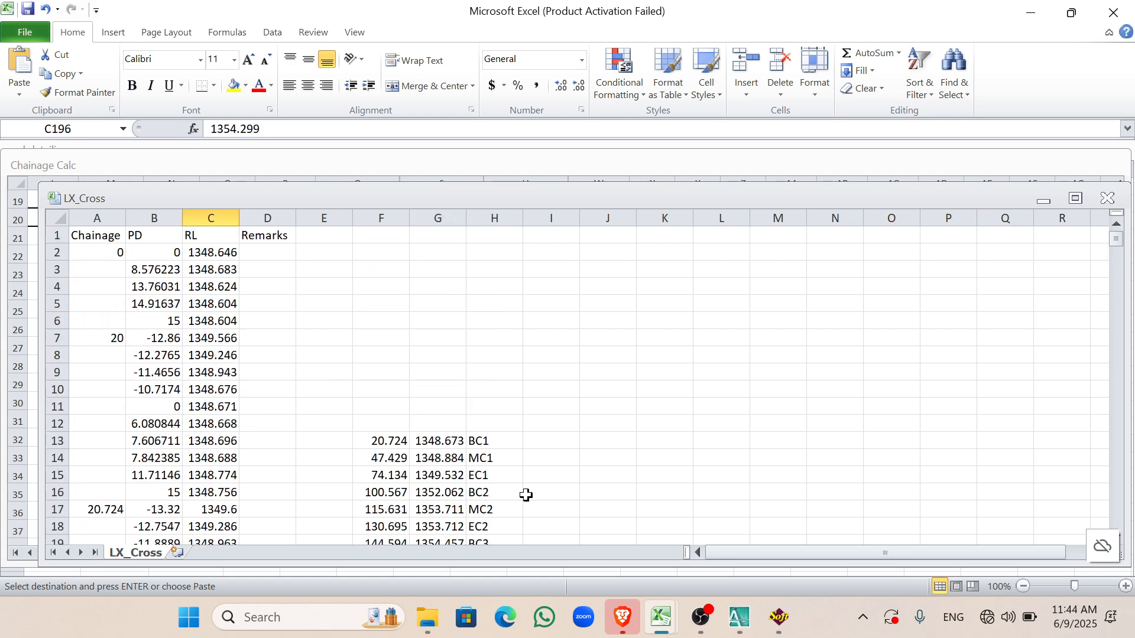
{"action": "scroll", "coordinate": [525, 494], "scroll_direction": "down", "scroll_amount": 4}
{"action": "left_click", "coordinate": [434, 351]}
{"action": "key", "text": "ctrl+v"}
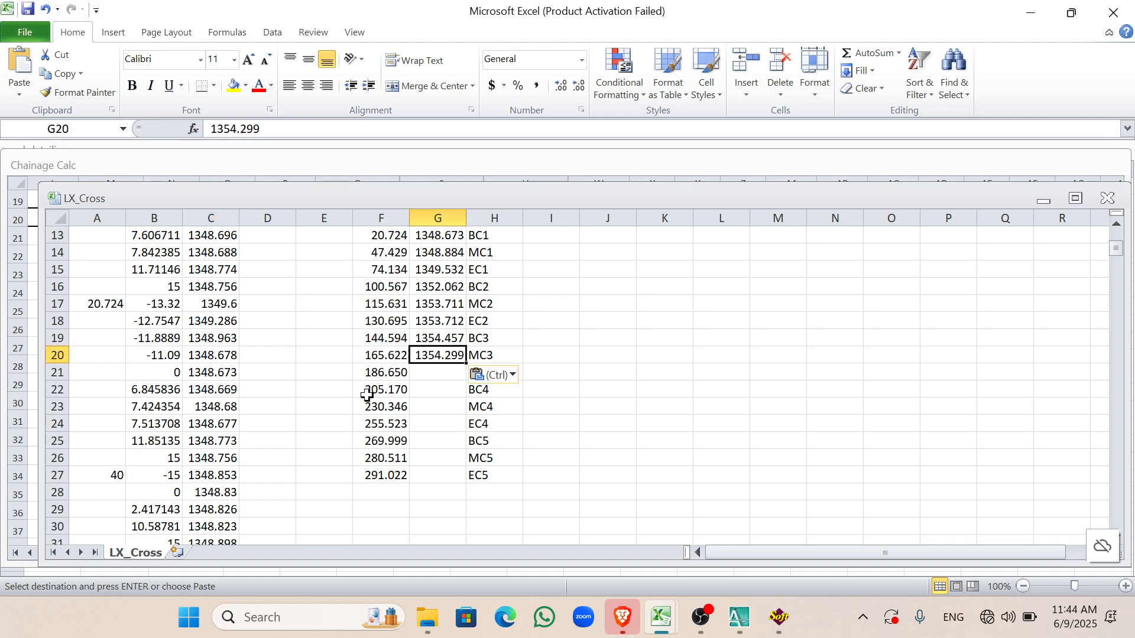
Step: Copy the zero-offset RL 1354.722 of chainage 186.65 from C211 into G21 for EC3
{"action": "scroll", "coordinate": [171, 414], "scroll_direction": "down", "scroll_amount": 10}
{"action": "scroll", "coordinate": [186, 444], "scroll_direction": "down", "scroll_amount": 20}
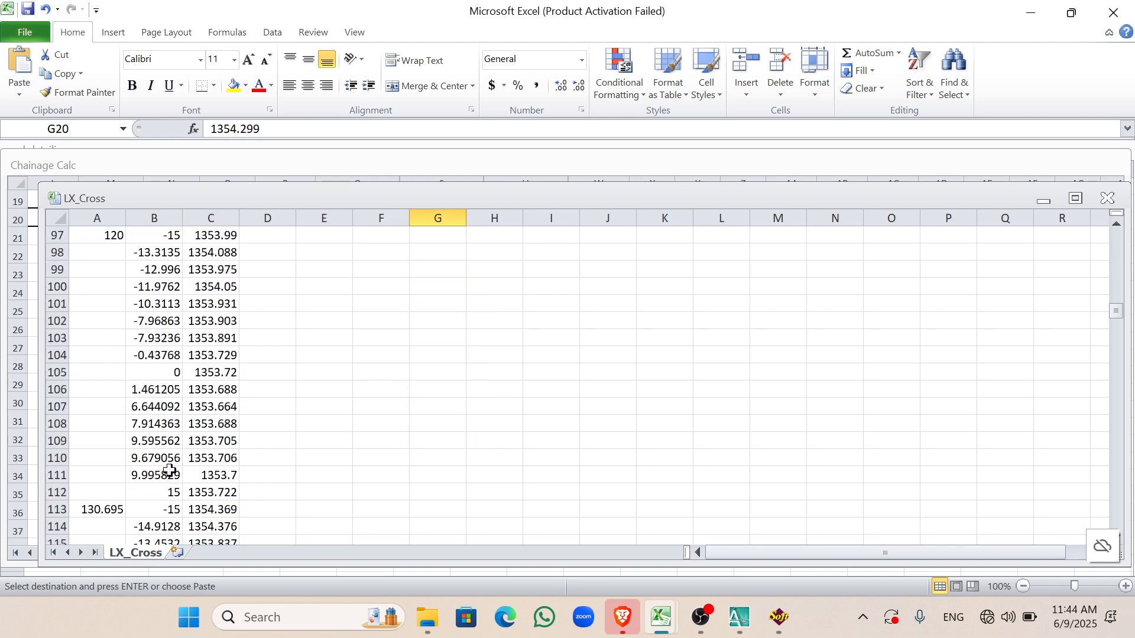
{"action": "scroll", "coordinate": [170, 471], "scroll_direction": "down", "scroll_amount": 5}
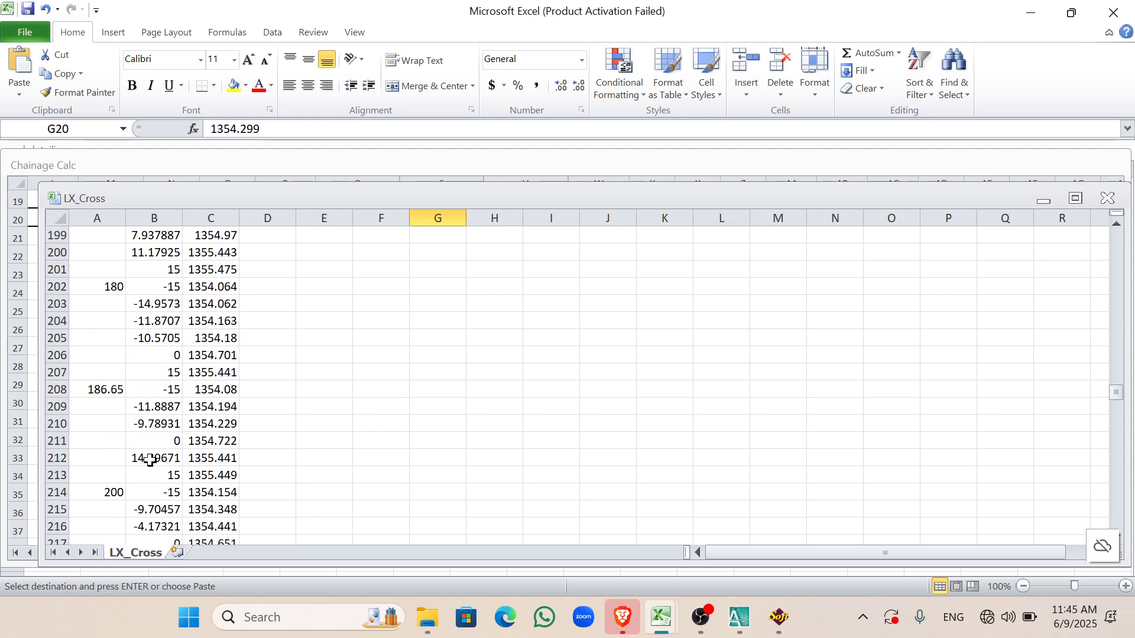
{"action": "left_click", "coordinate": [207, 390]}
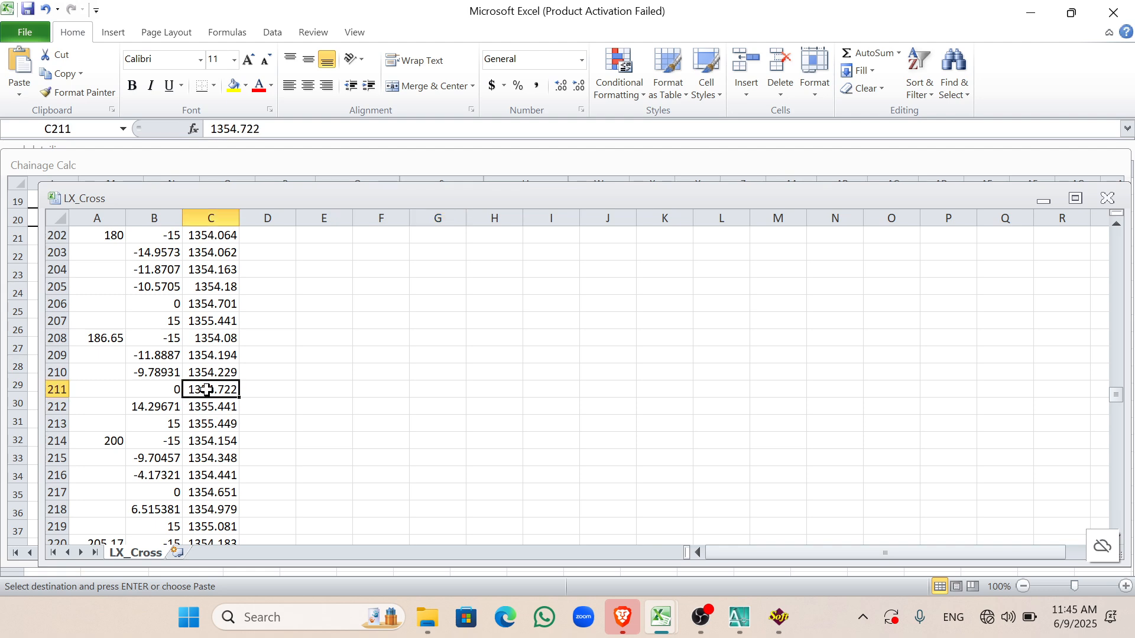
{"action": "scroll", "coordinate": [270, 432], "scroll_direction": "up", "scroll_amount": 20}
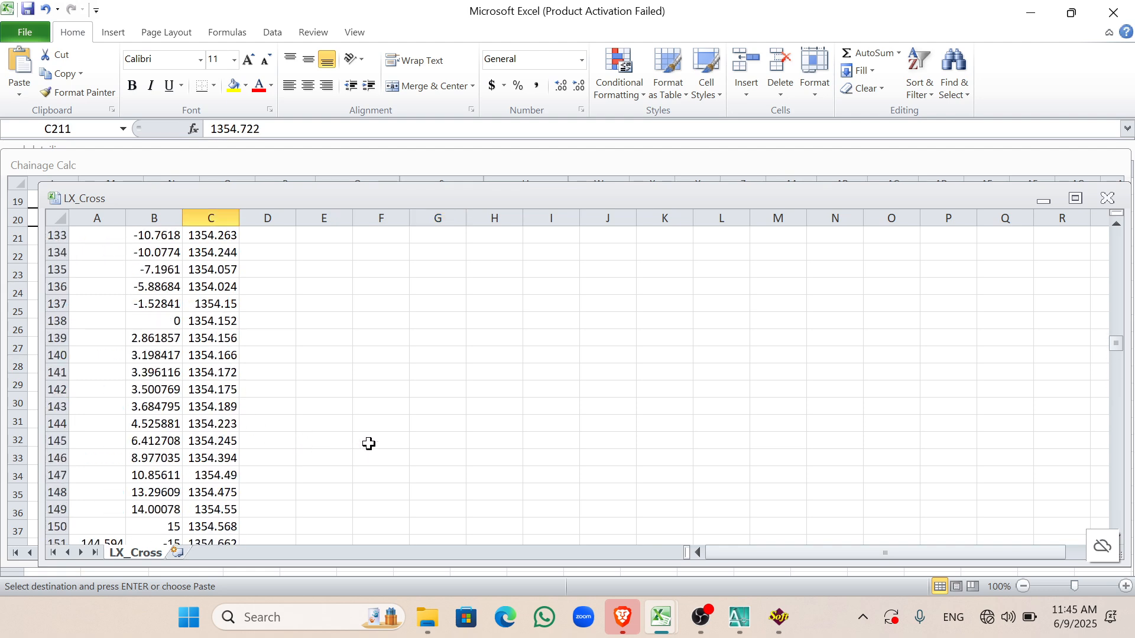
{"action": "scroll", "coordinate": [393, 417], "scroll_direction": "up", "scroll_amount": 15}
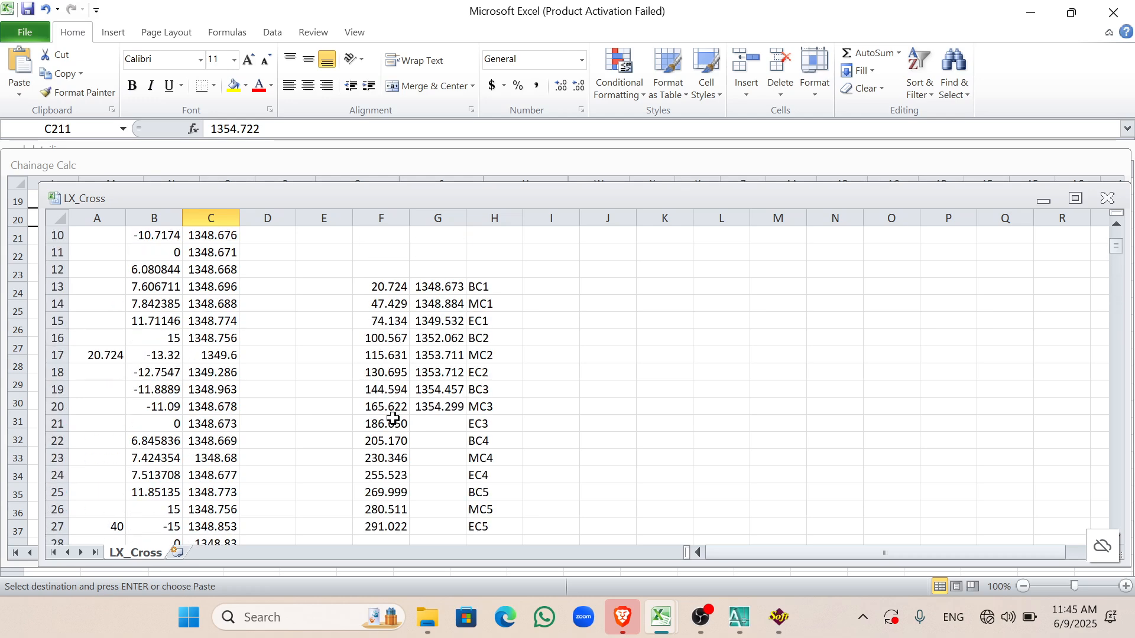
{"action": "left_click", "coordinate": [432, 424]}
{"action": "type", "text": "1354.722"}
Step: Copy the zero-offset RL 1354.624 of chainage 205.17 from C223 into G22 for BC4
{"action": "scroll", "coordinate": [190, 438], "scroll_direction": "down", "scroll_amount": 20}
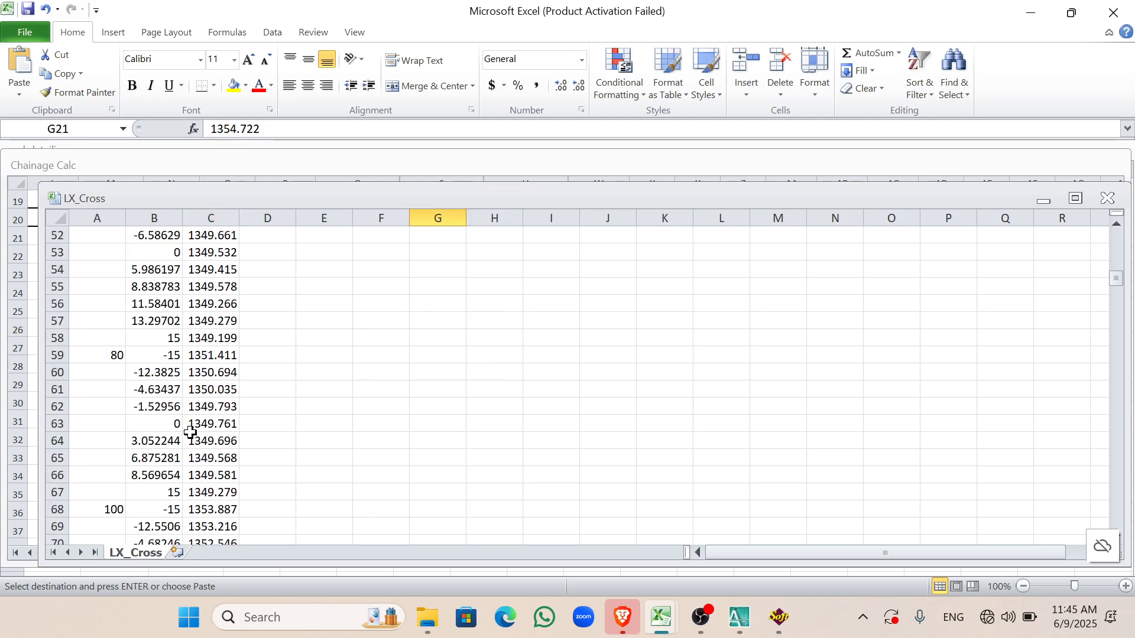
{"action": "scroll", "coordinate": [187, 469], "scroll_direction": "down", "scroll_amount": 9}
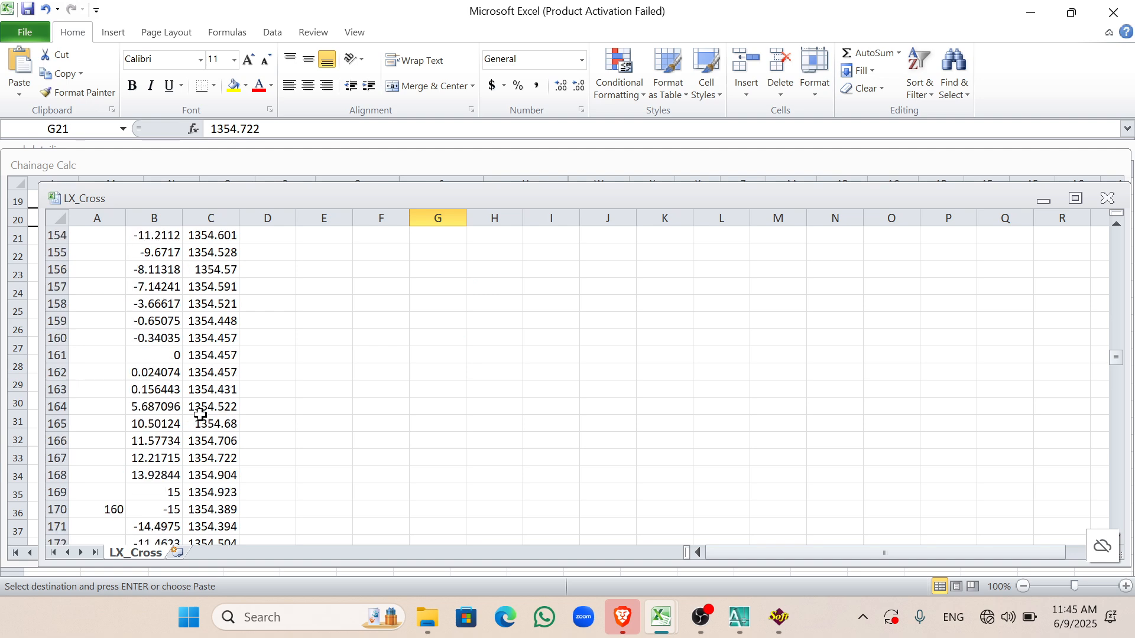
{"action": "scroll", "coordinate": [173, 440], "scroll_direction": "down", "scroll_amount": 7}
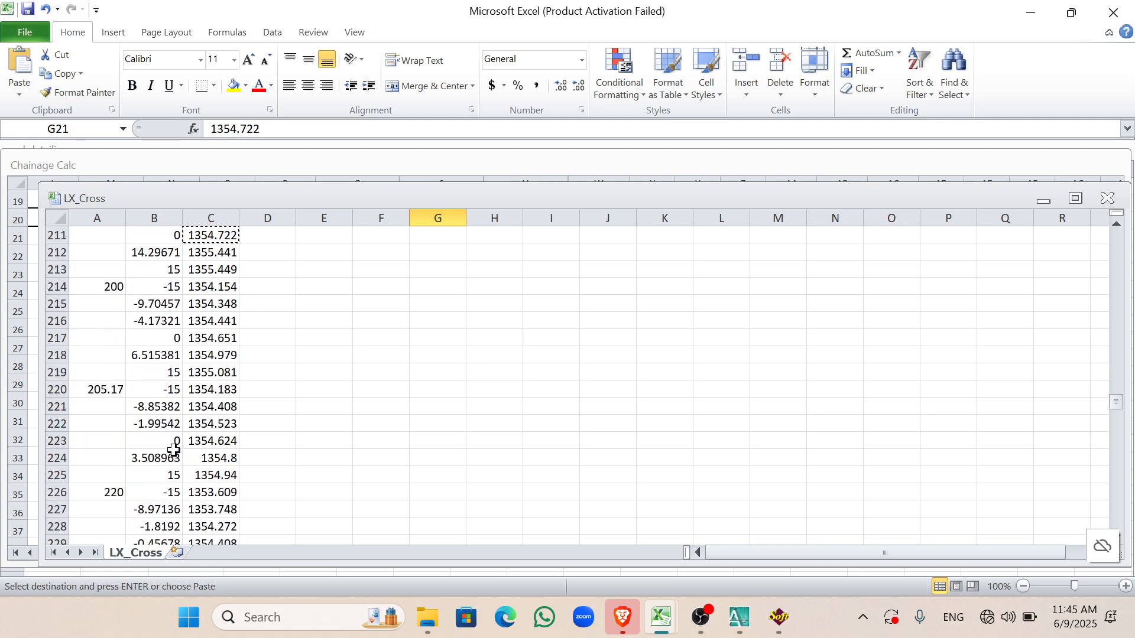
{"action": "left_click", "coordinate": [209, 442]}
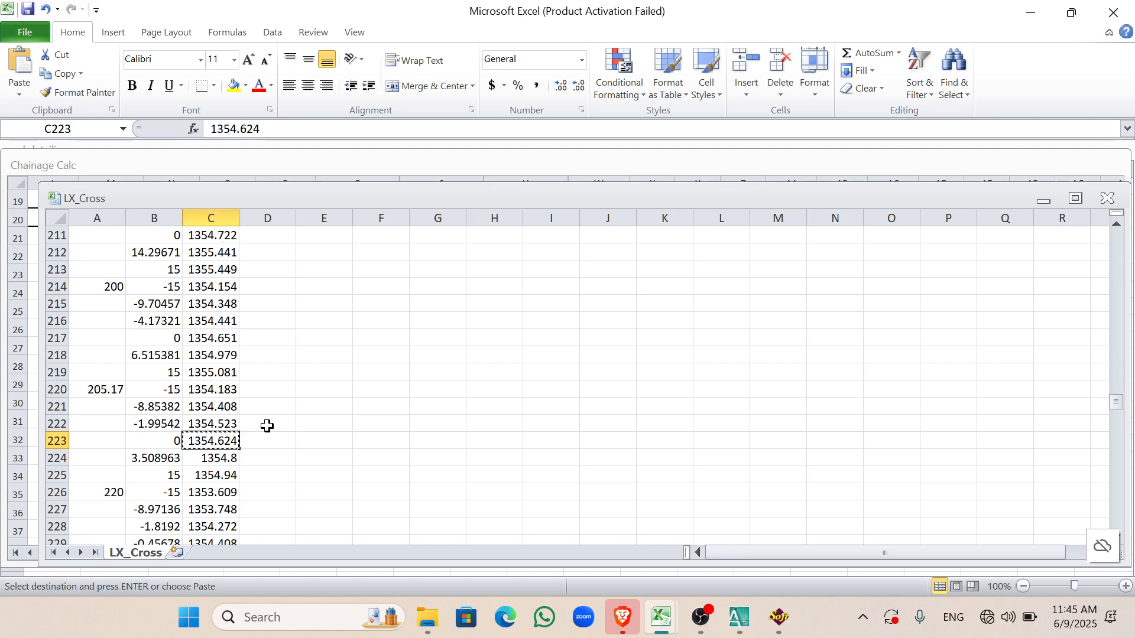
{"action": "scroll", "coordinate": [268, 426], "scroll_direction": "up", "scroll_amount": 20}
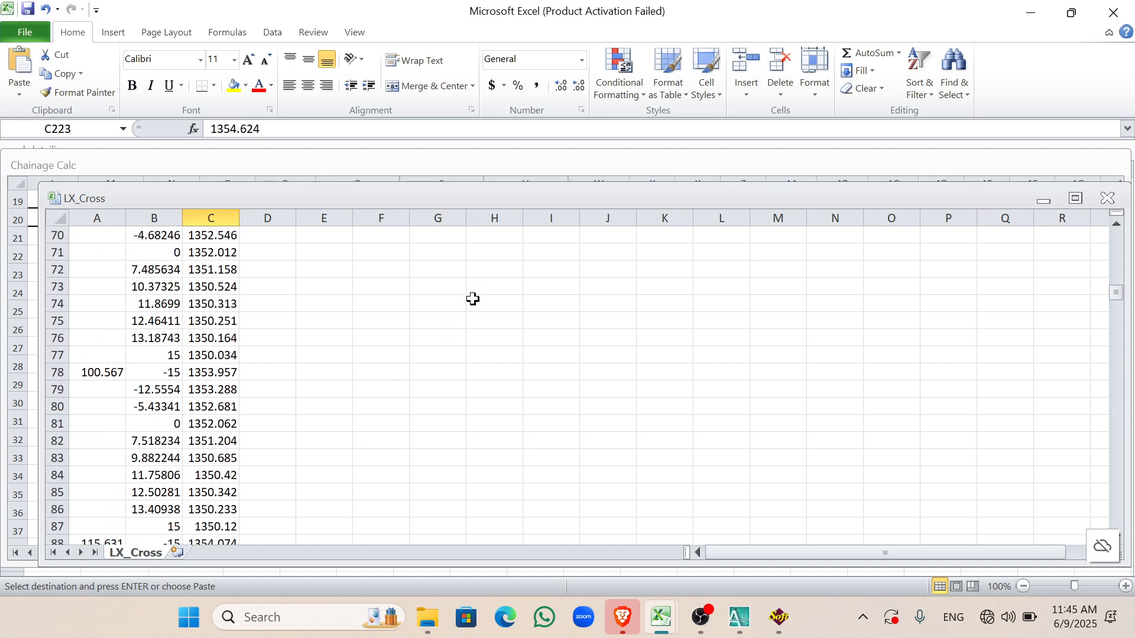
{"action": "scroll", "coordinate": [473, 299], "scroll_direction": "up", "scroll_amount": 19}
{"action": "left_click", "coordinate": [437, 390]}
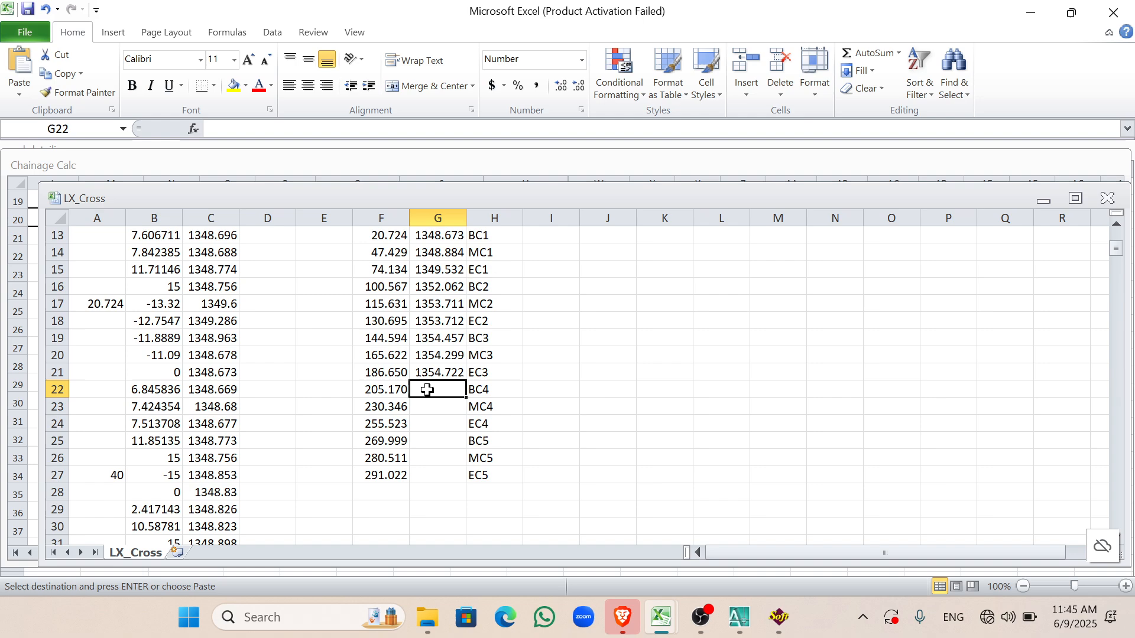
{"action": "type", "text": "1354.624"}
Step: Copy the zero-offset RL 1354.239 of chainage 230.346 from C239 into G23 for MC4
{"action": "scroll", "coordinate": [266, 459], "scroll_direction": "down", "scroll_amount": 16}
{"action": "scroll", "coordinate": [151, 459], "scroll_direction": "down", "scroll_amount": 20}
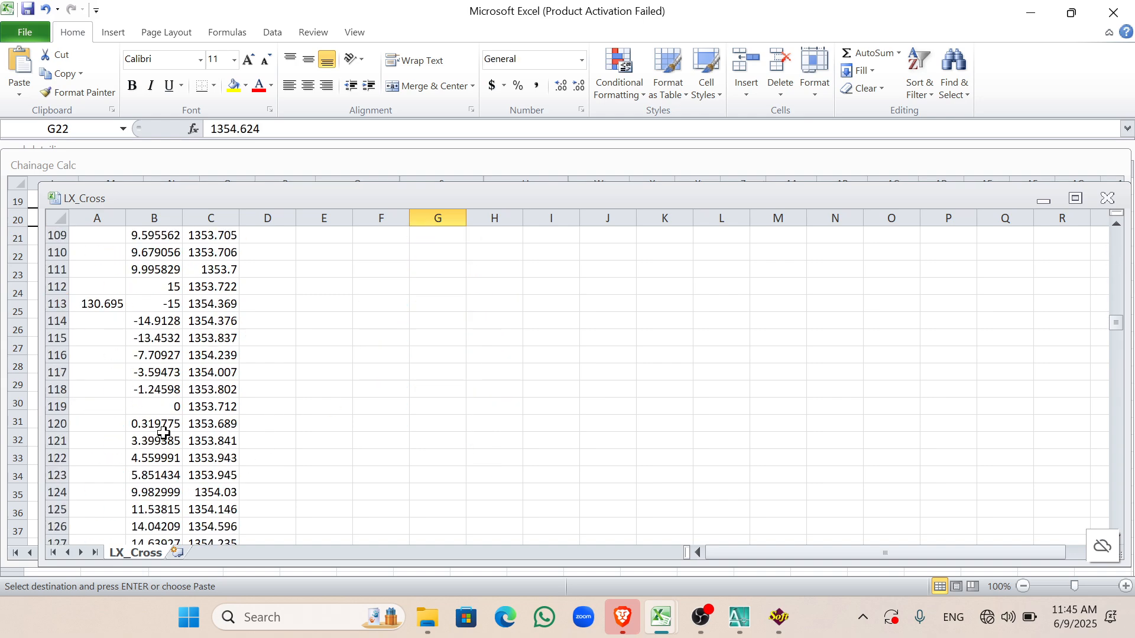
{"action": "scroll", "coordinate": [164, 429], "scroll_direction": "down", "scroll_amount": 7}
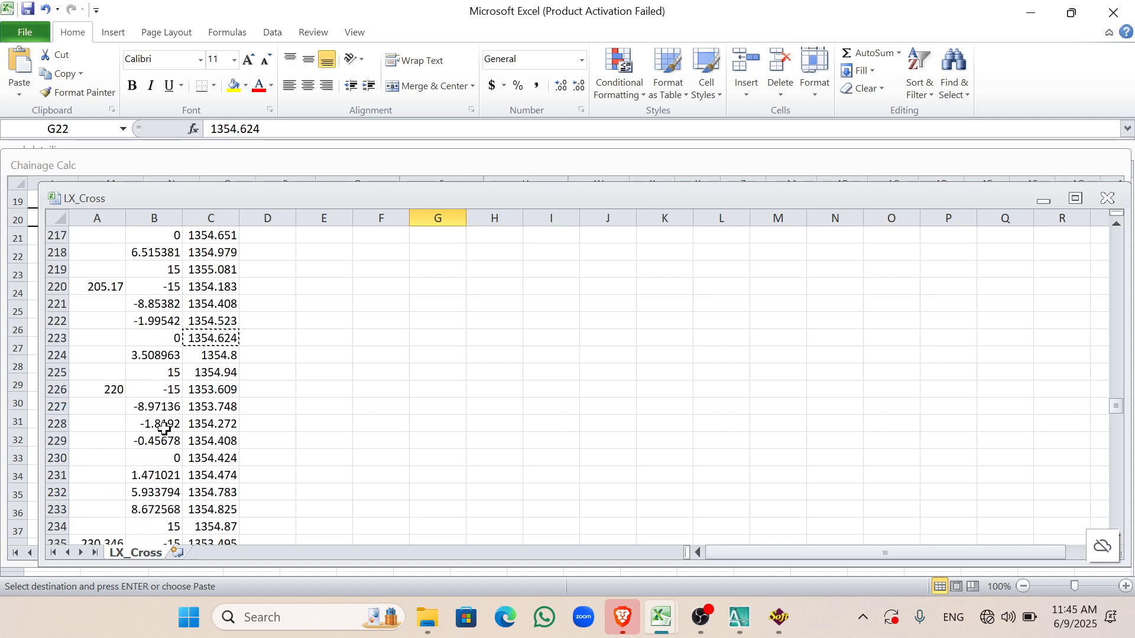
{"action": "left_click", "coordinate": [214, 456]}
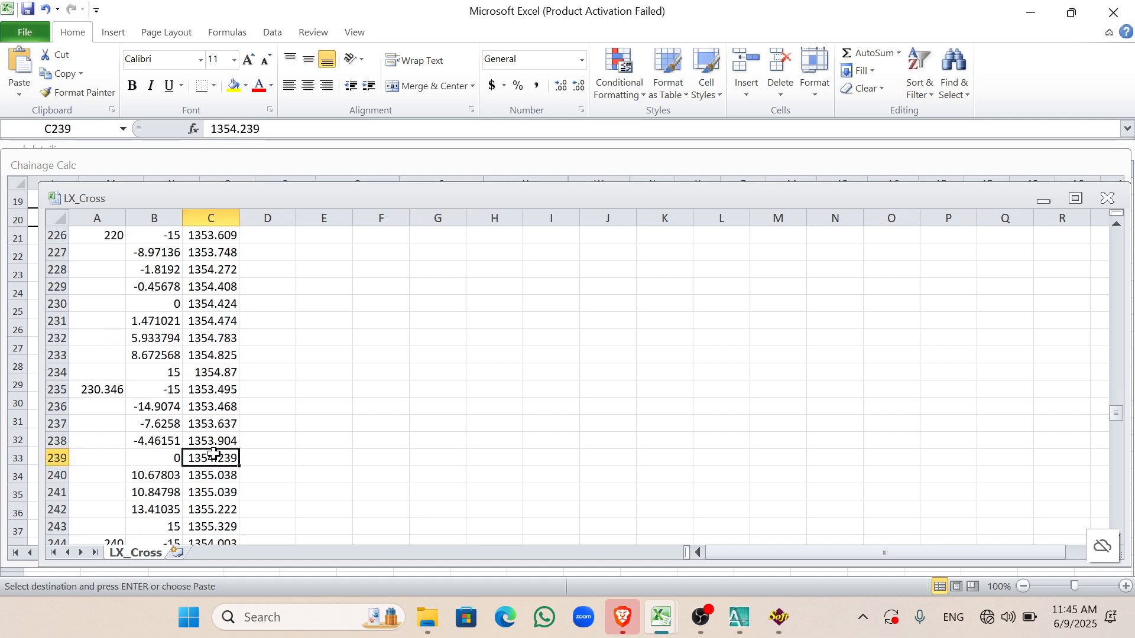
{"action": "scroll", "coordinate": [390, 413], "scroll_direction": "up", "scroll_amount": 11}
{"action": "left_click_drag", "start_coordinate": [1117, 392], "coordinate": [1109, 215]}
{"action": "scroll", "coordinate": [540, 466], "scroll_direction": "down", "scroll_amount": 5}
{"action": "left_click", "coordinate": [449, 354]}
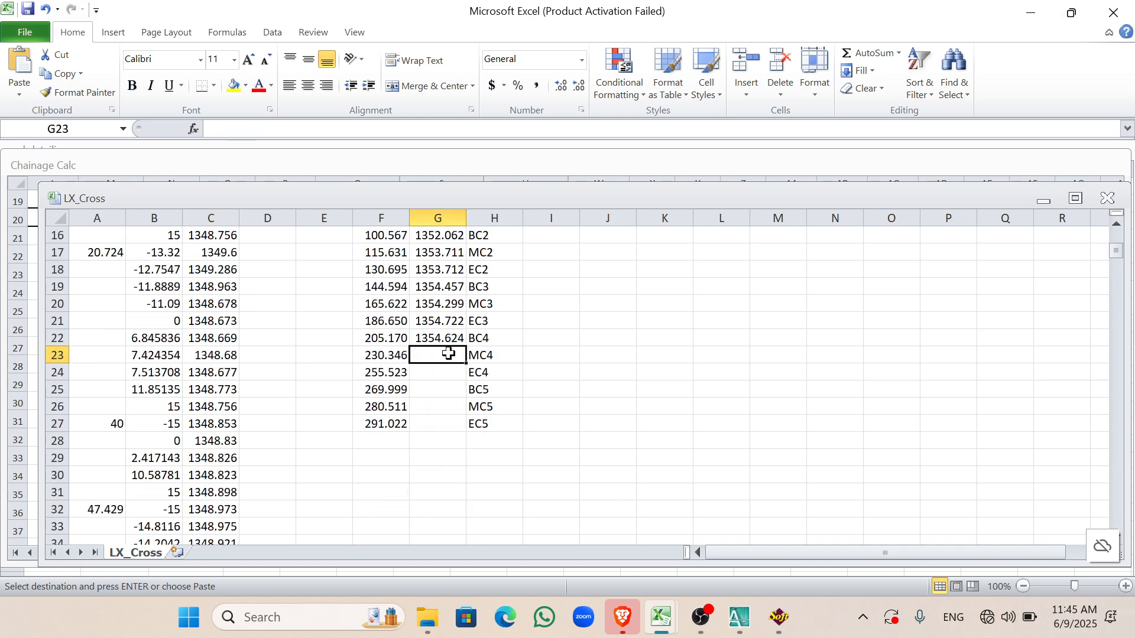
{"action": "type", "text": "1354.239"}
Step: Copy the zero-offset RL 1355.535 of chainage 255.523 from C264 into G24 for EC4
{"action": "scroll", "coordinate": [271, 451], "scroll_direction": "down", "scroll_amount": 20}
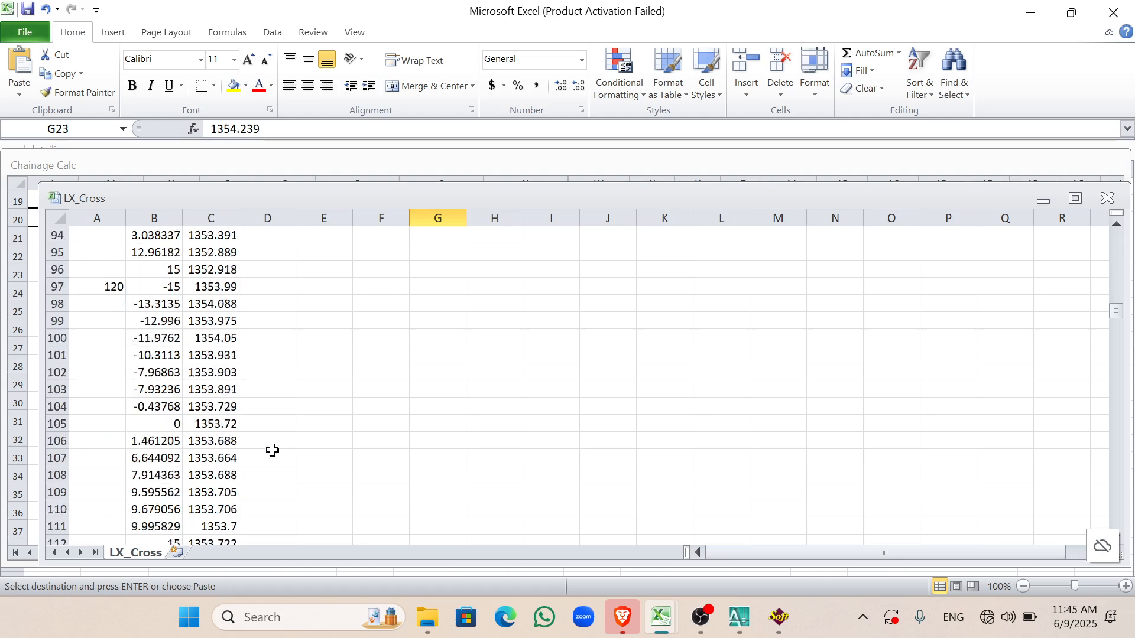
{"action": "scroll", "coordinate": [345, 518], "scroll_direction": "down", "scroll_amount": 11}
{"action": "scroll", "coordinate": [325, 486], "scroll_direction": "down", "scroll_amount": 16}
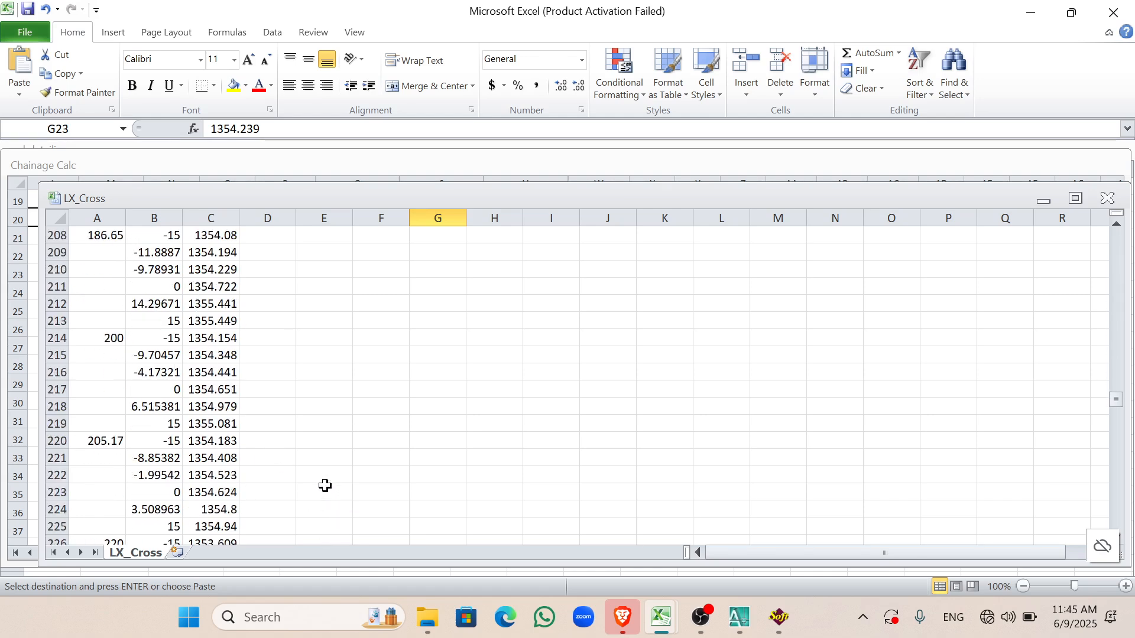
{"action": "scroll", "coordinate": [325, 486], "scroll_direction": "down", "scroll_amount": 2}
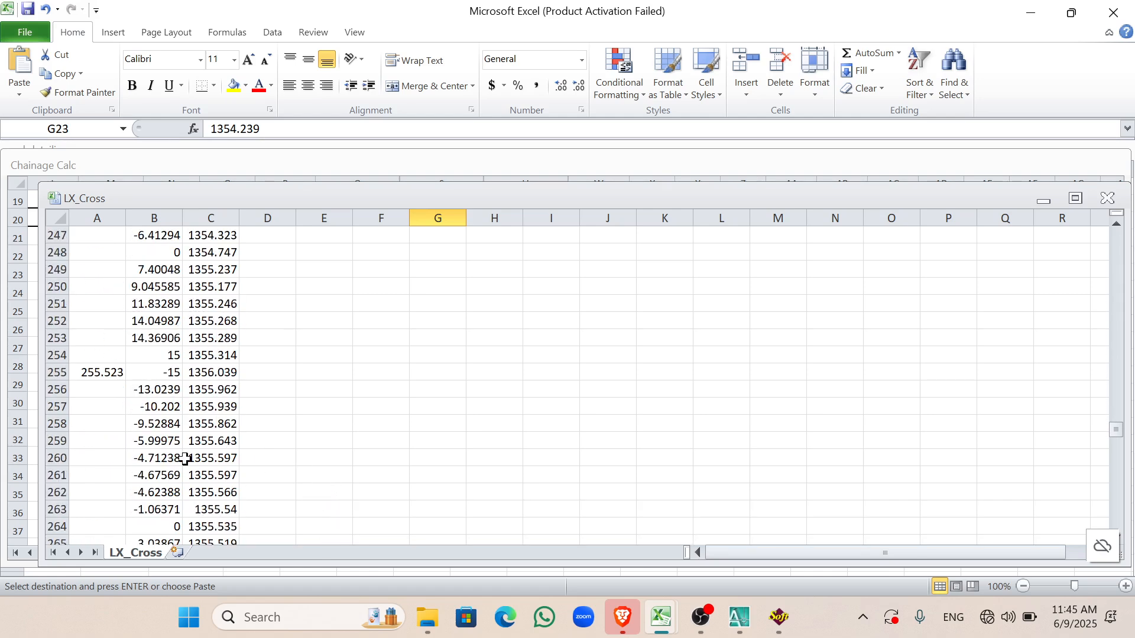
{"action": "left_click", "coordinate": [201, 525]}
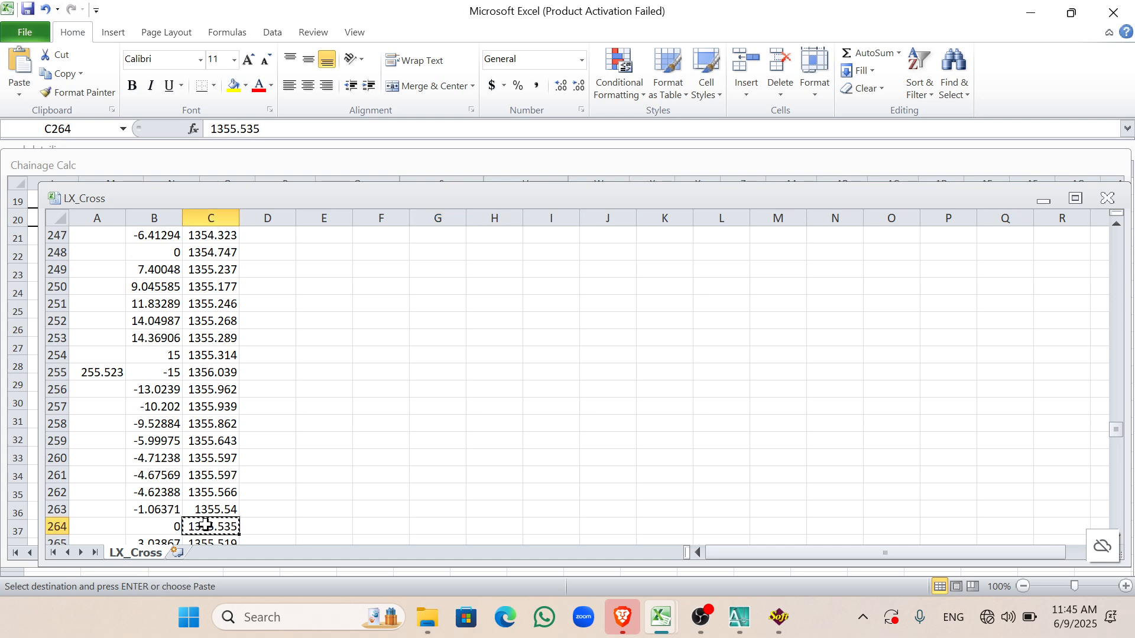
{"action": "scroll", "coordinate": [345, 412], "scroll_direction": "up", "scroll_amount": 20}
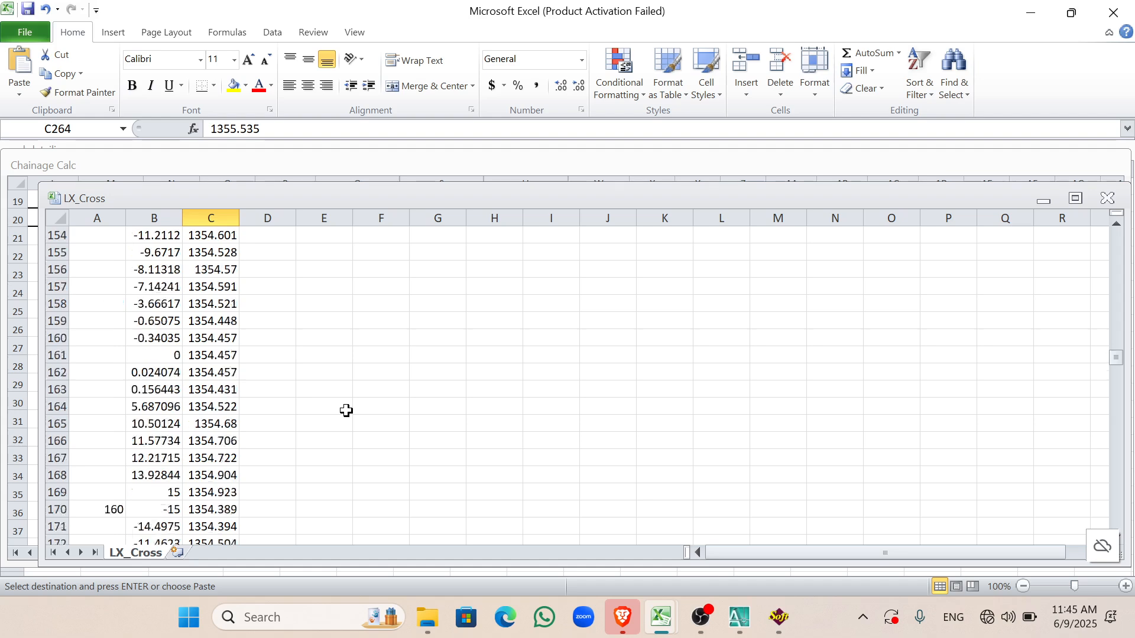
{"action": "scroll", "coordinate": [346, 411], "scroll_direction": "up", "scroll_amount": 20}
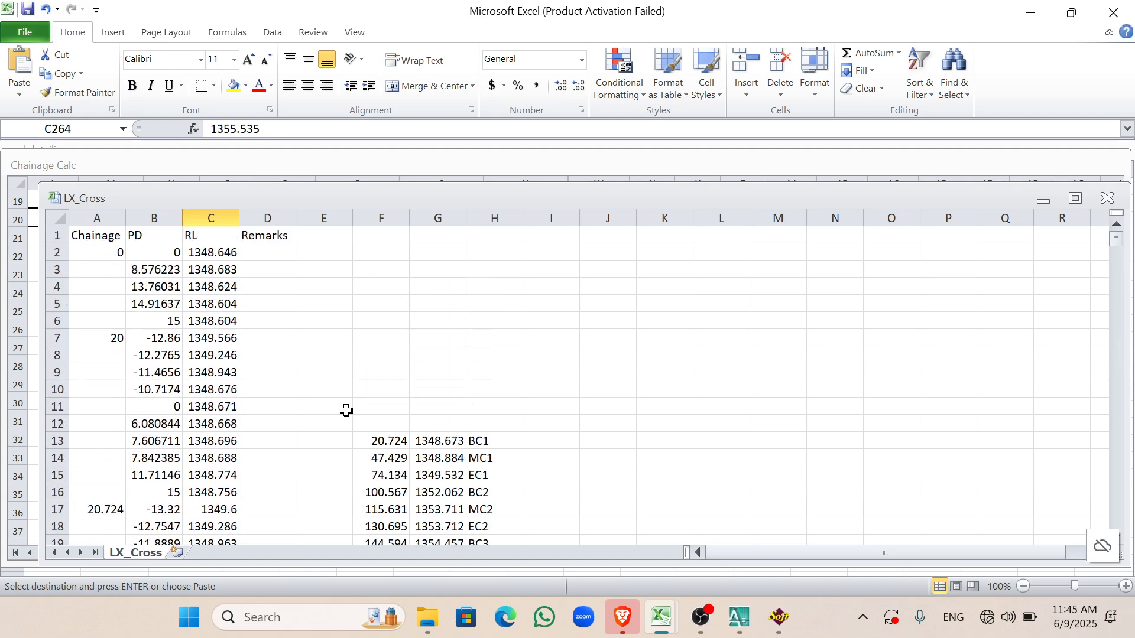
{"action": "scroll", "coordinate": [413, 411], "scroll_direction": "down", "scroll_amount": 4}
{"action": "left_click", "coordinate": [417, 426]}
{"action": "type", "text": "1355.535"}
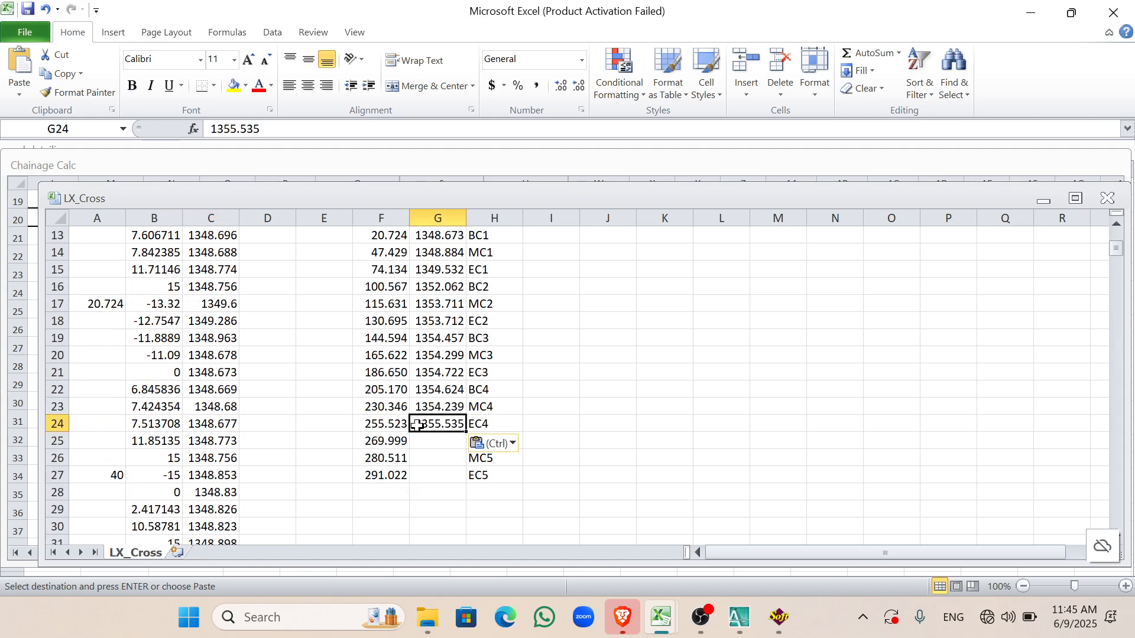
Step: Copy the zero-offset RL 1356.114 of chainage 269.999 from C296 into G25 for BC5
{"action": "scroll", "coordinate": [375, 467], "scroll_direction": "down", "scroll_amount": 13}
{"action": "scroll", "coordinate": [188, 404], "scroll_direction": "down", "scroll_amount": 20}
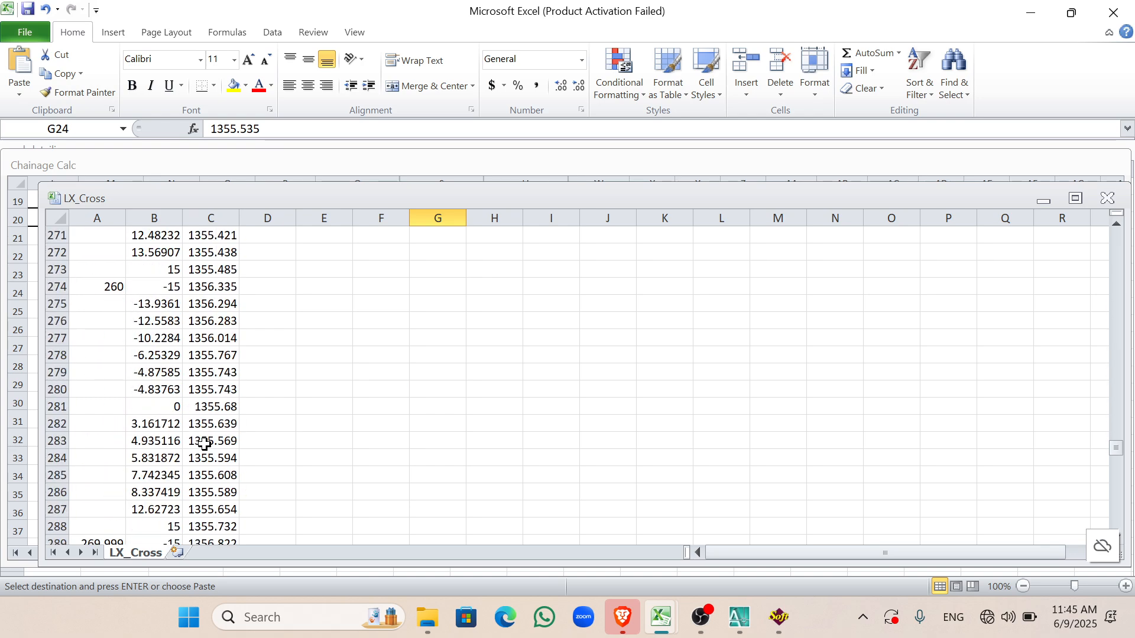
{"action": "scroll", "coordinate": [205, 444], "scroll_direction": "down", "scroll_amount": 4}
{"action": "left_click", "coordinate": [212, 455]}
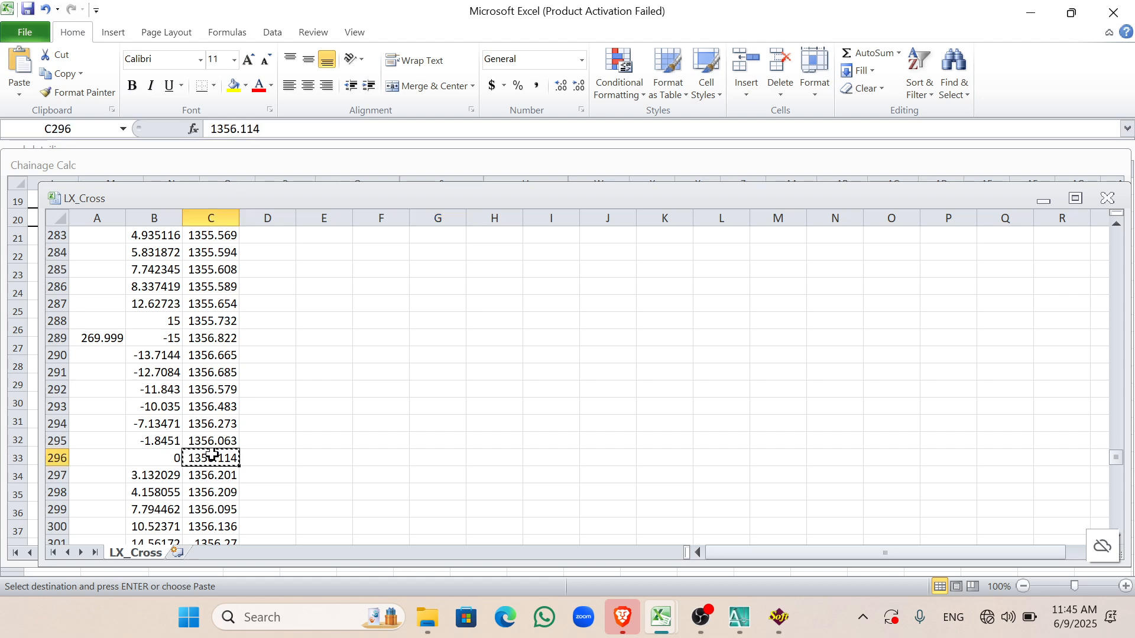
{"action": "scroll", "coordinate": [520, 357], "scroll_direction": "up", "scroll_amount": 20}
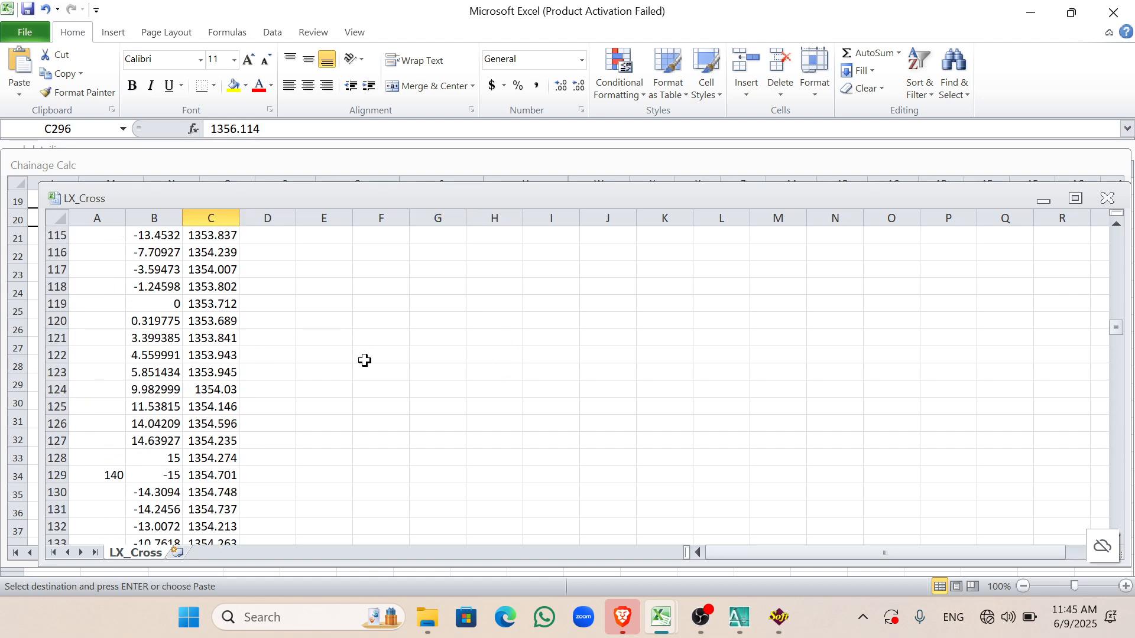
{"action": "scroll", "coordinate": [365, 360], "scroll_direction": "up", "scroll_amount": 20}
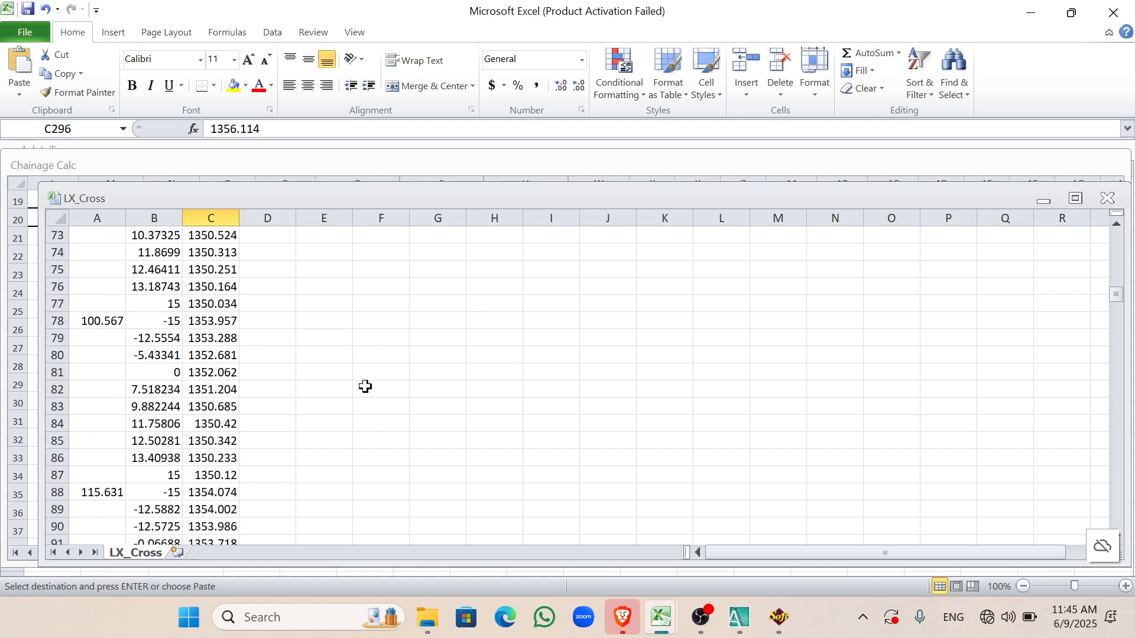
{"action": "left_click", "coordinate": [443, 391]}
{"action": "type", "text": "1356.114"}
Step: Try to copy the zero-offset RL of chainage 280.511 from C326 into G26
{"action": "scroll", "coordinate": [325, 436], "scroll_direction": "down", "scroll_amount": 20}
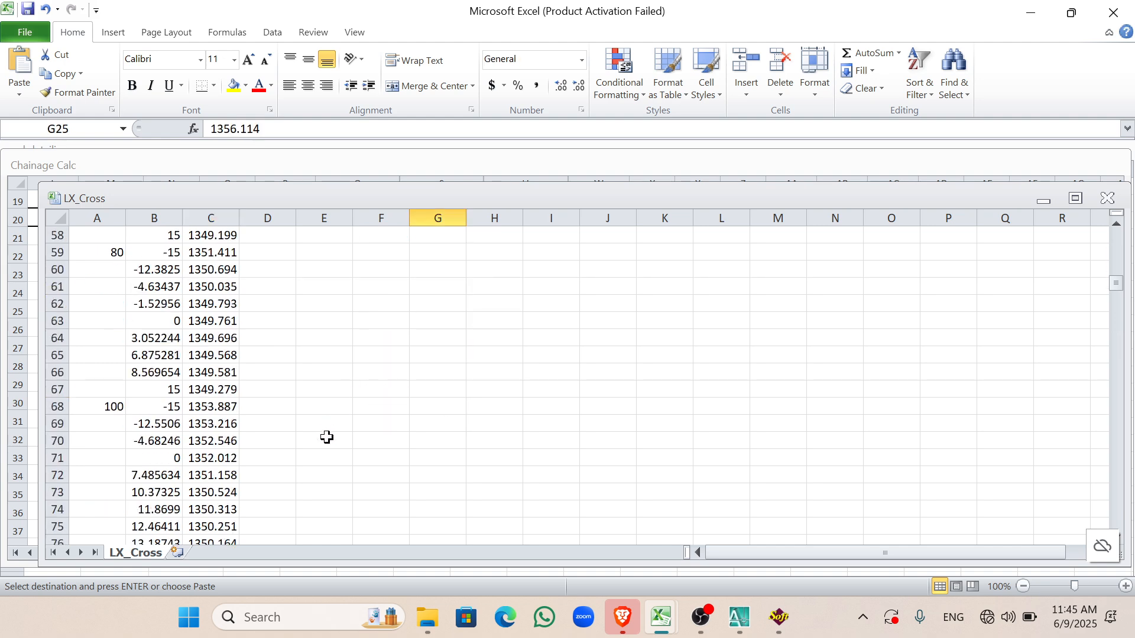
{"action": "scroll", "coordinate": [211, 471], "scroll_direction": "down", "scroll_amount": 20}
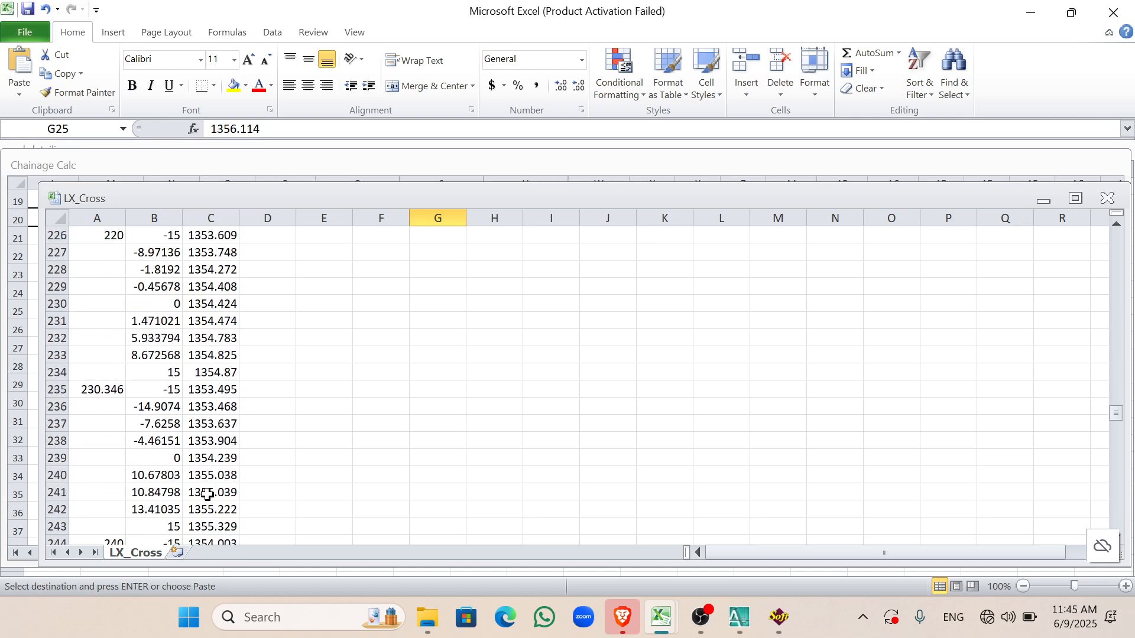
{"action": "scroll", "coordinate": [207, 494], "scroll_direction": "down", "scroll_amount": 7}
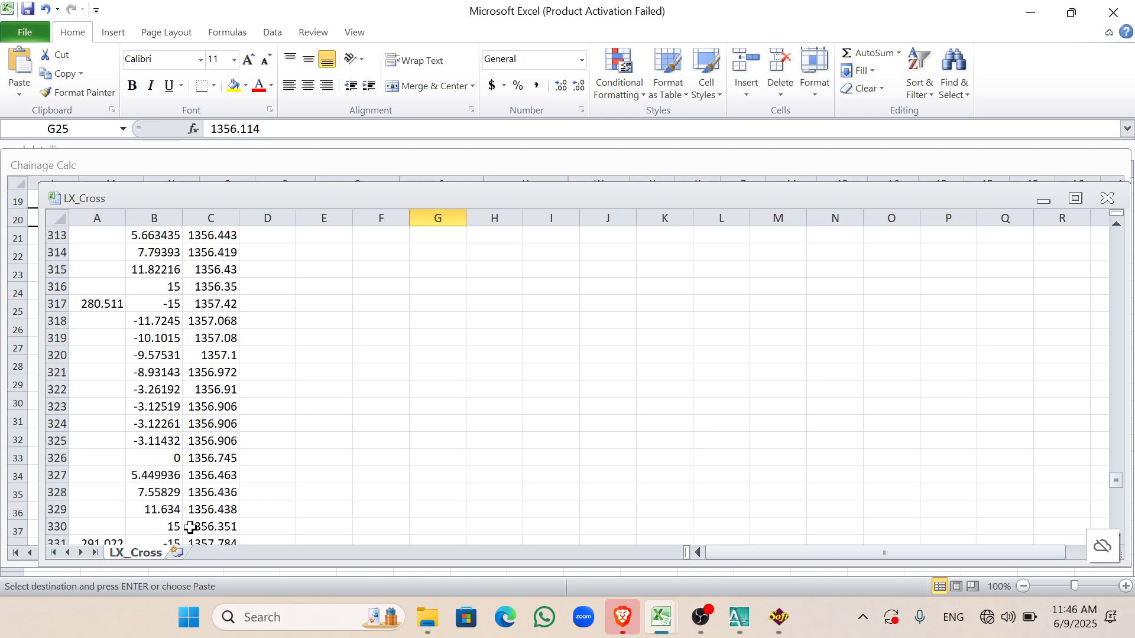
{"action": "left_click", "coordinate": [212, 460]}
{"action": "scroll", "coordinate": [301, 418], "scroll_direction": "up", "scroll_amount": 20}
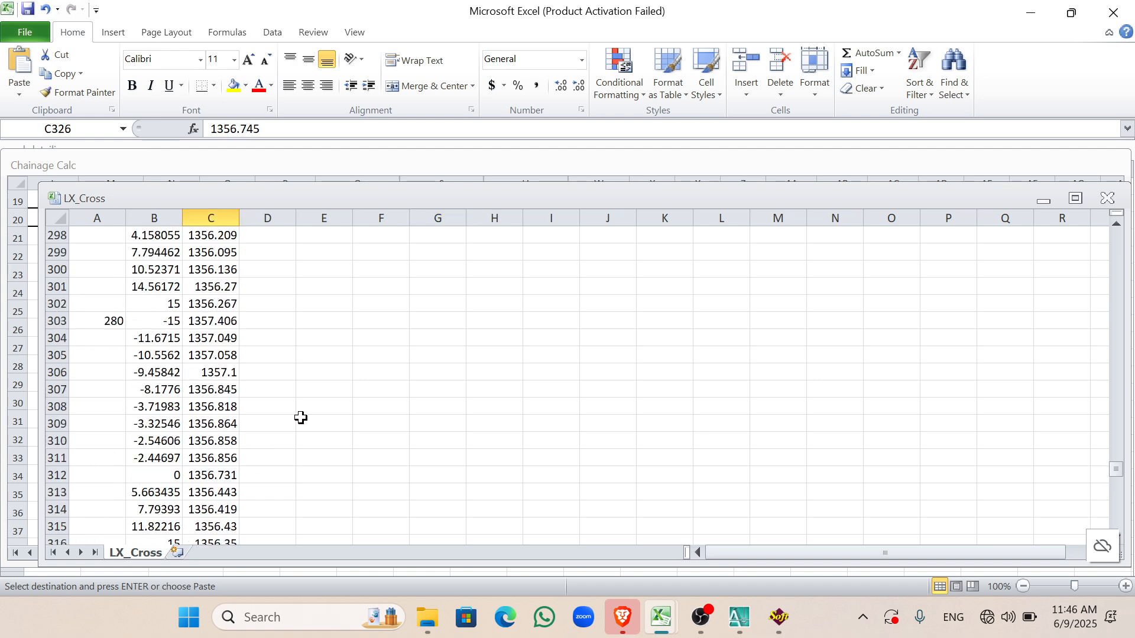
{"action": "scroll", "coordinate": [323, 371], "scroll_direction": "up", "scroll_amount": 20}
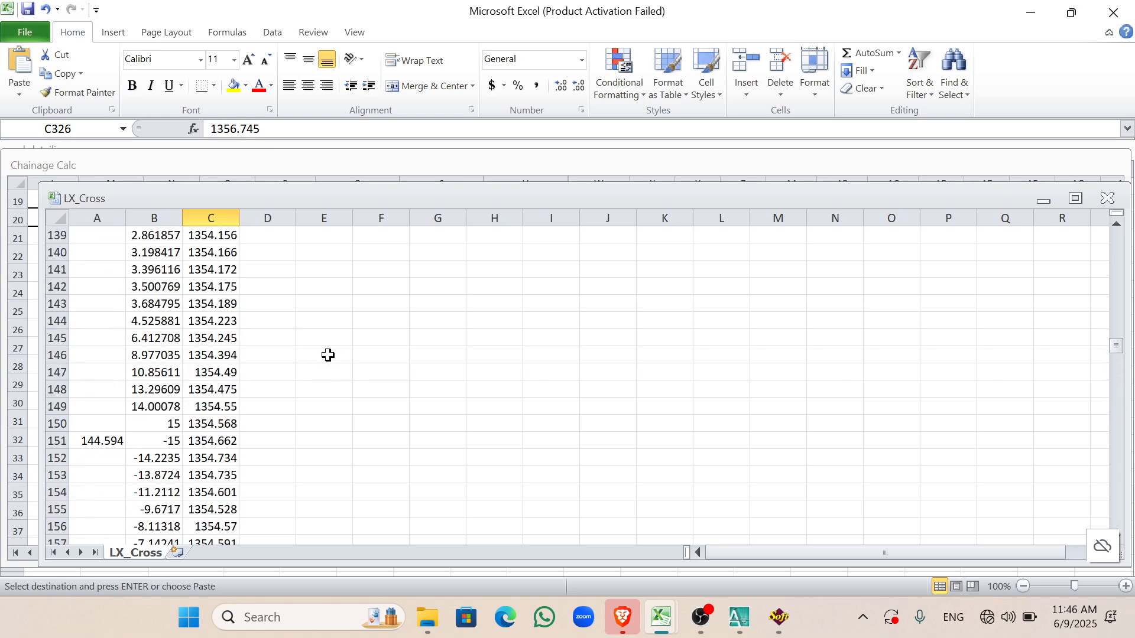
{"action": "scroll", "coordinate": [335, 370], "scroll_direction": "up", "scroll_amount": 5}
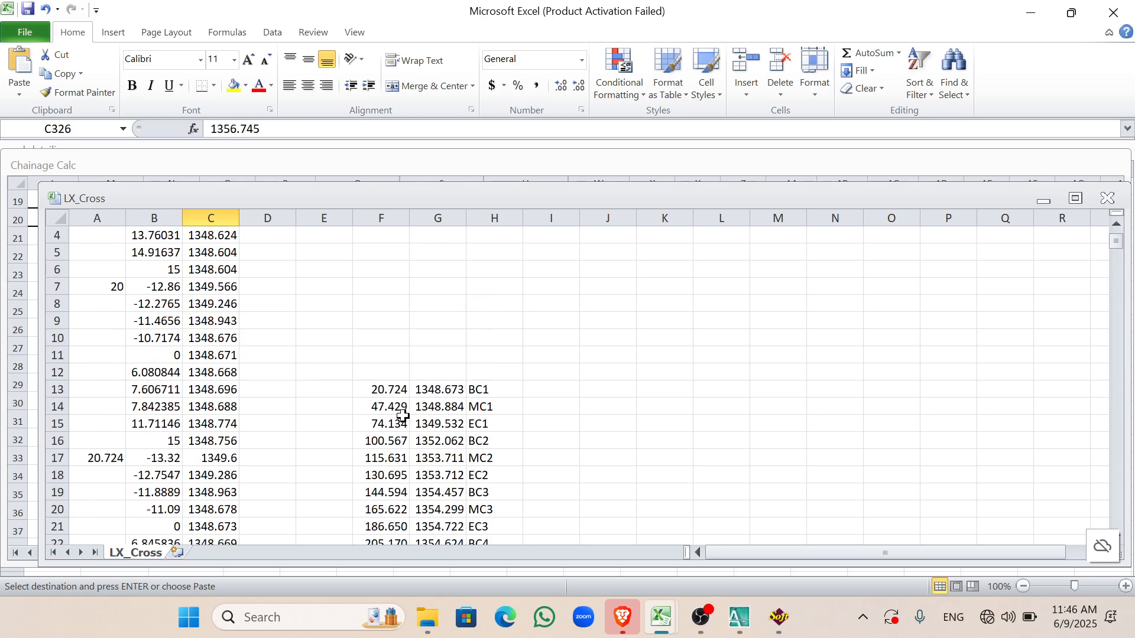
{"action": "scroll", "coordinate": [400, 347], "scroll_direction": "down", "scroll_amount": 4}
{"action": "left_click", "coordinate": [443, 407]}
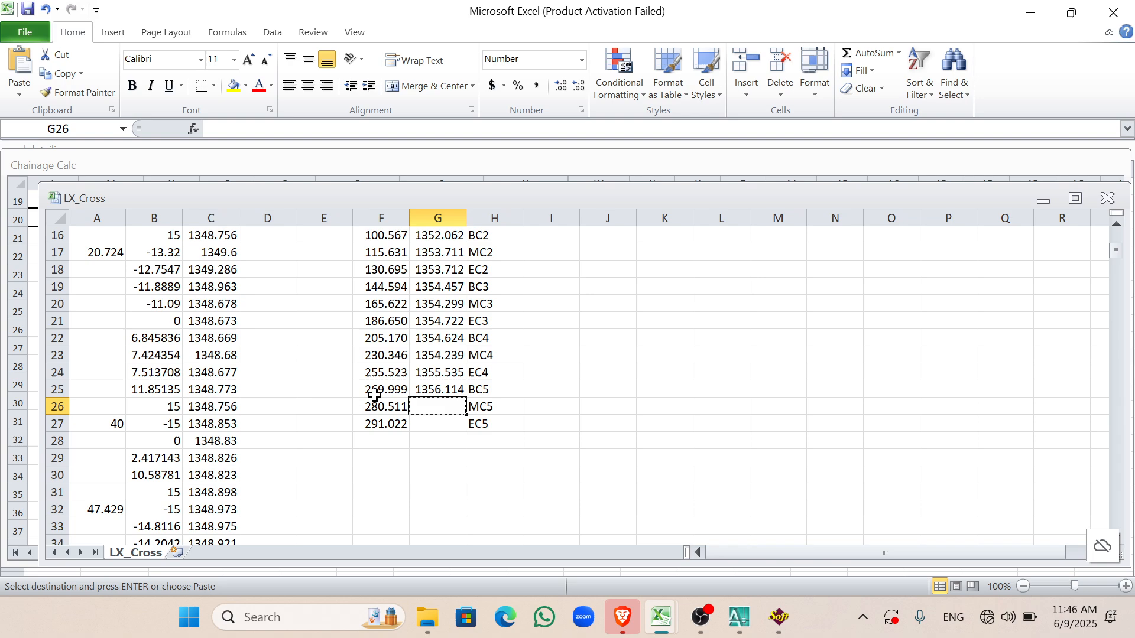
Step: Copy the zero-offset RL 1356.745 of chainage 280.511 from C326 into G26 for MC5
{"action": "scroll", "coordinate": [271, 360], "scroll_direction": "down", "scroll_amount": 3}
{"action": "scroll", "coordinate": [337, 377], "scroll_direction": "up", "scroll_amount": 2}
{"action": "scroll", "coordinate": [327, 410], "scroll_direction": "down", "scroll_amount": 12}
{"action": "scroll", "coordinate": [176, 398], "scroll_direction": "down", "scroll_amount": 20}
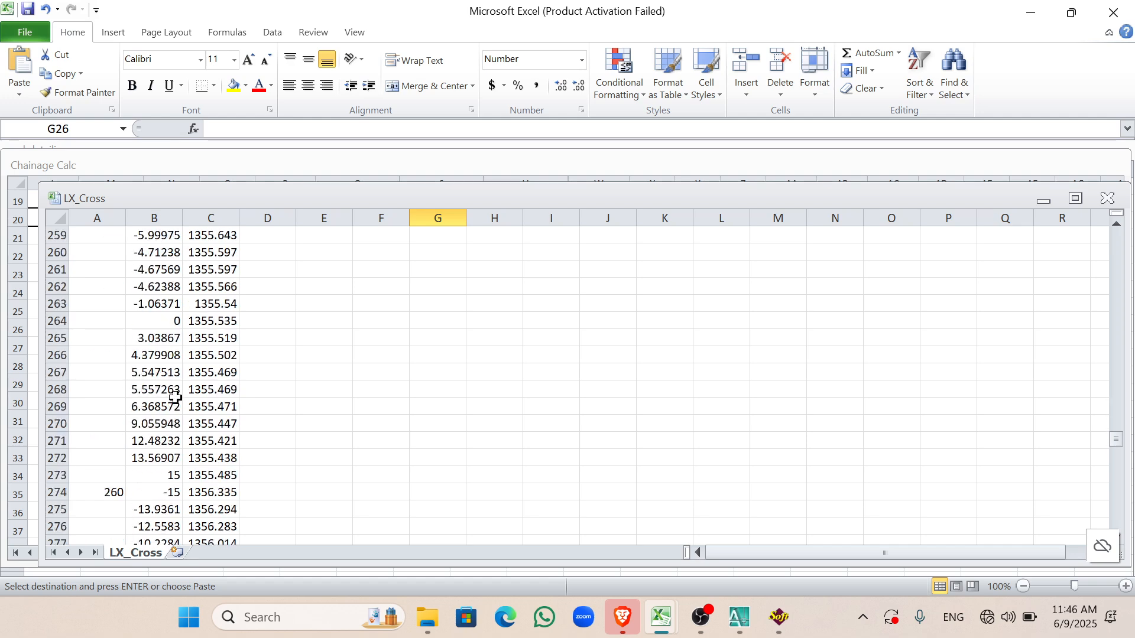
{"action": "scroll", "coordinate": [173, 404], "scroll_direction": "down", "scroll_amount": 12}
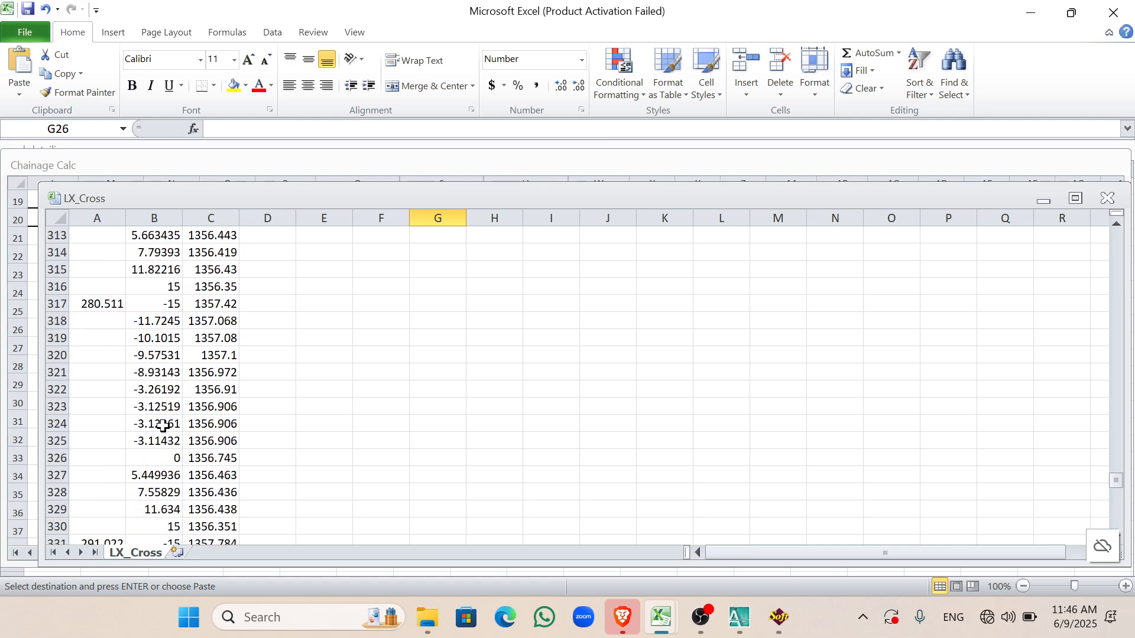
{"action": "left_click", "coordinate": [213, 458]}
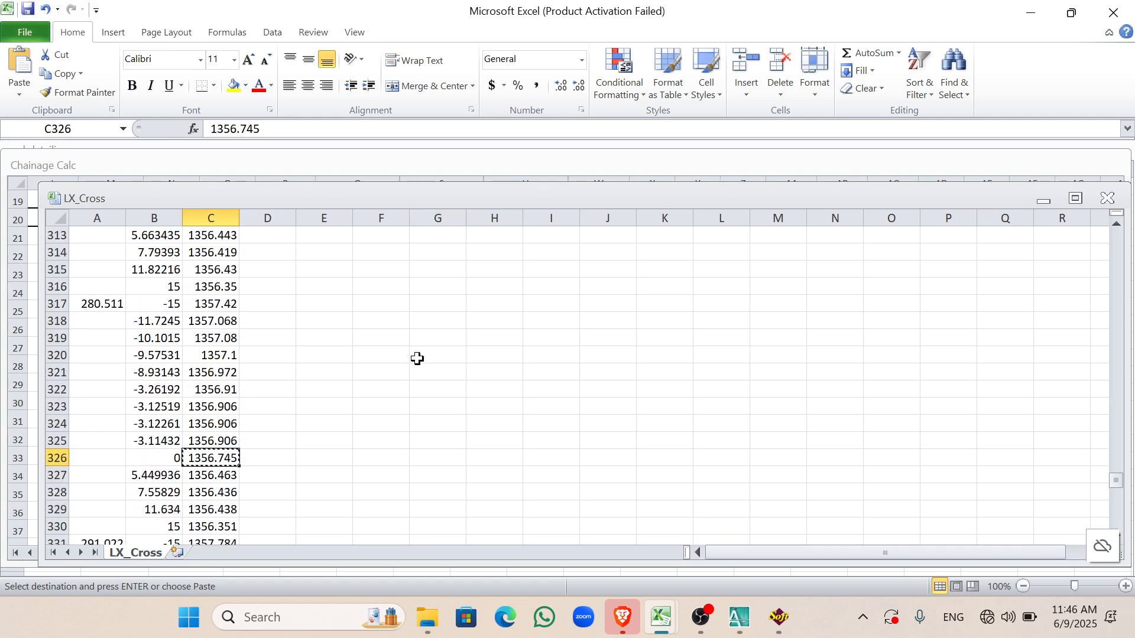
{"action": "scroll", "coordinate": [417, 359], "scroll_direction": "up", "scroll_amount": 20}
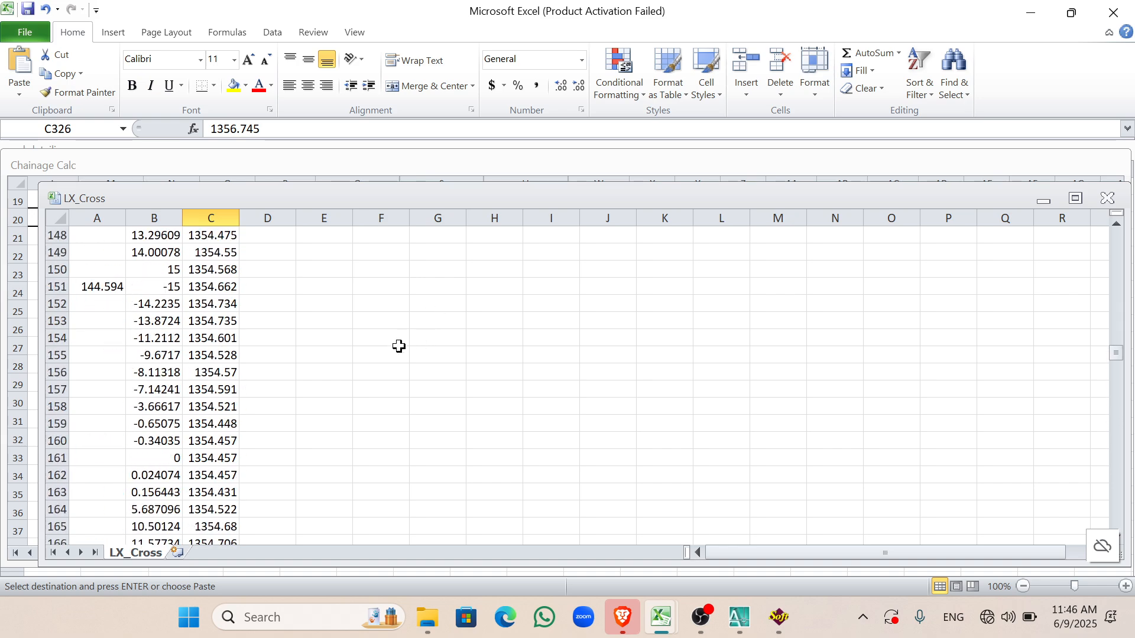
{"action": "scroll", "coordinate": [399, 347], "scroll_direction": "up", "scroll_amount": 20}
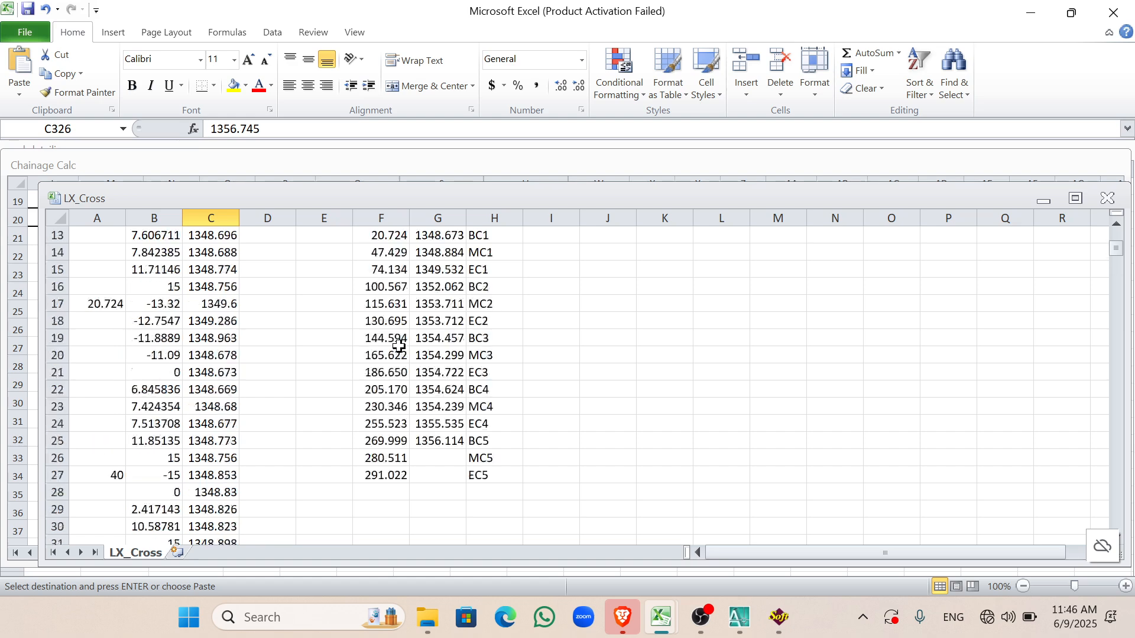
{"action": "left_click", "coordinate": [433, 356]}
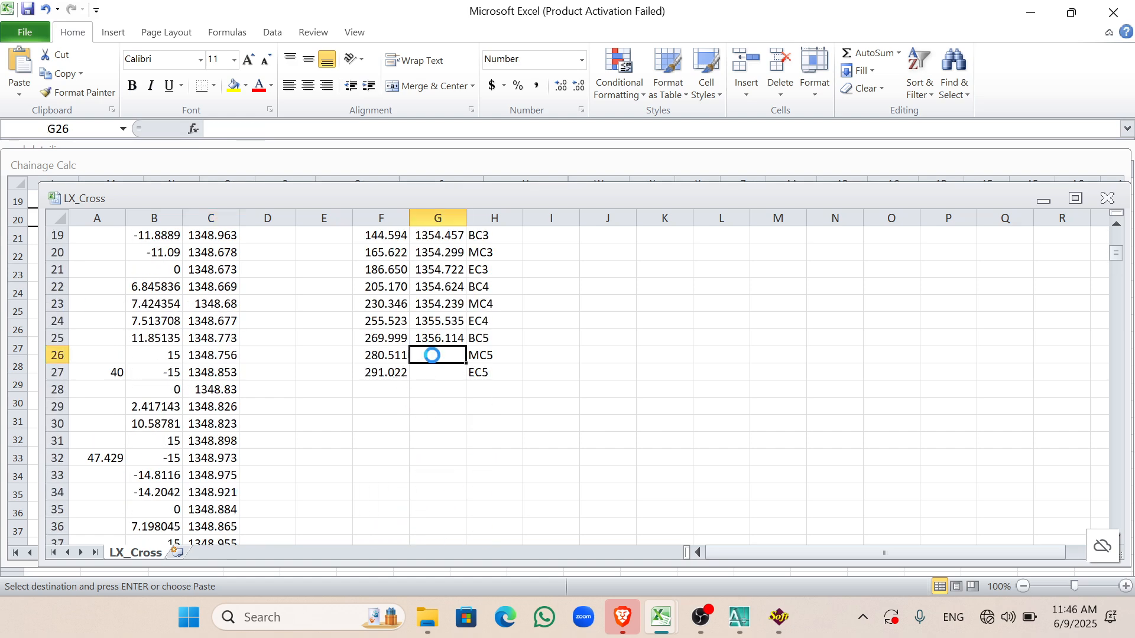
{"action": "type", "text": "1356.745"}
Step: Copy the zero-offset RL 1356.951 of chainage 291.022 from C343 into G27 for EC5
{"action": "scroll", "coordinate": [255, 362], "scroll_direction": "down", "scroll_amount": 20}
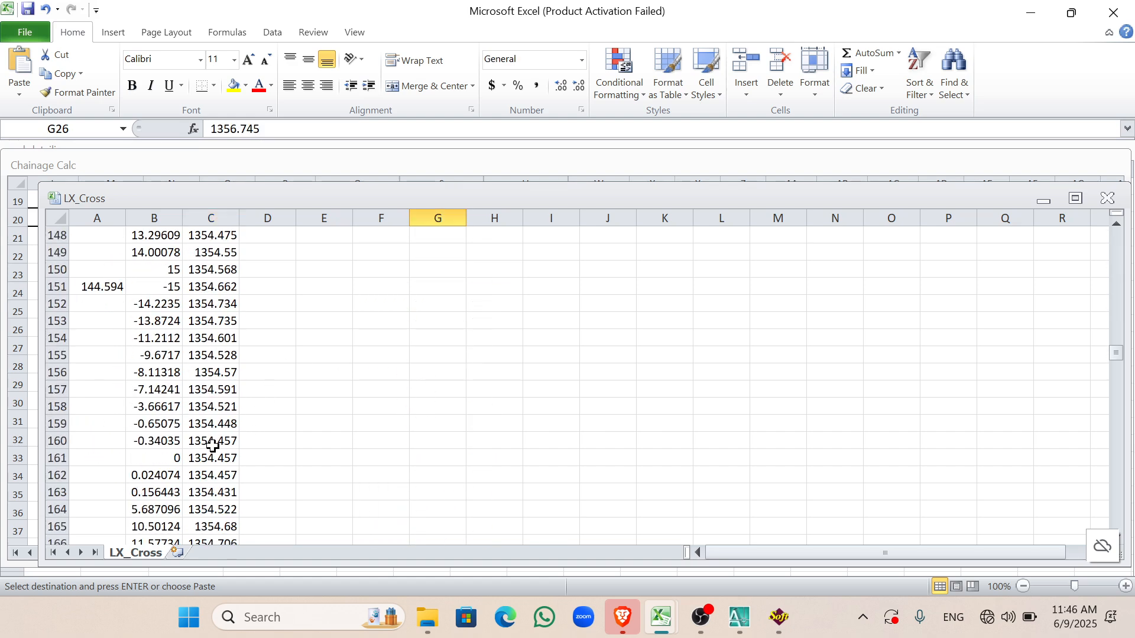
{"action": "scroll", "coordinate": [213, 430], "scroll_direction": "down", "scroll_amount": 14}
{"action": "scroll", "coordinate": [213, 433], "scroll_direction": "down", "scroll_amount": 15}
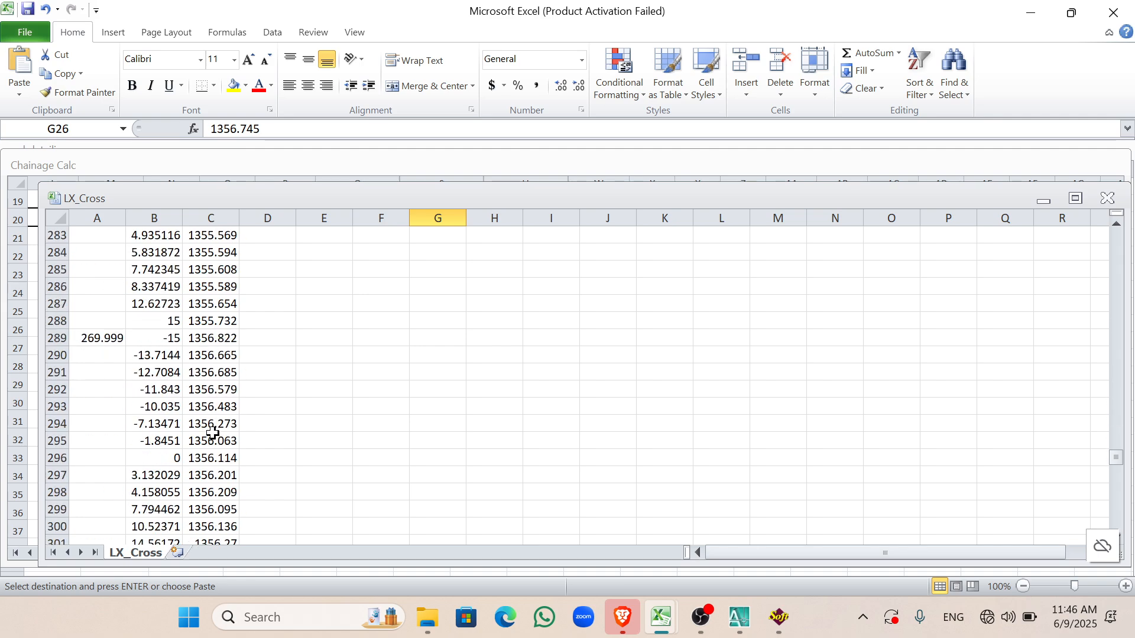
{"action": "scroll", "coordinate": [213, 428], "scroll_direction": "up", "scroll_amount": 3}
{"action": "scroll", "coordinate": [213, 425], "scroll_direction": "down", "scroll_amount": 13}
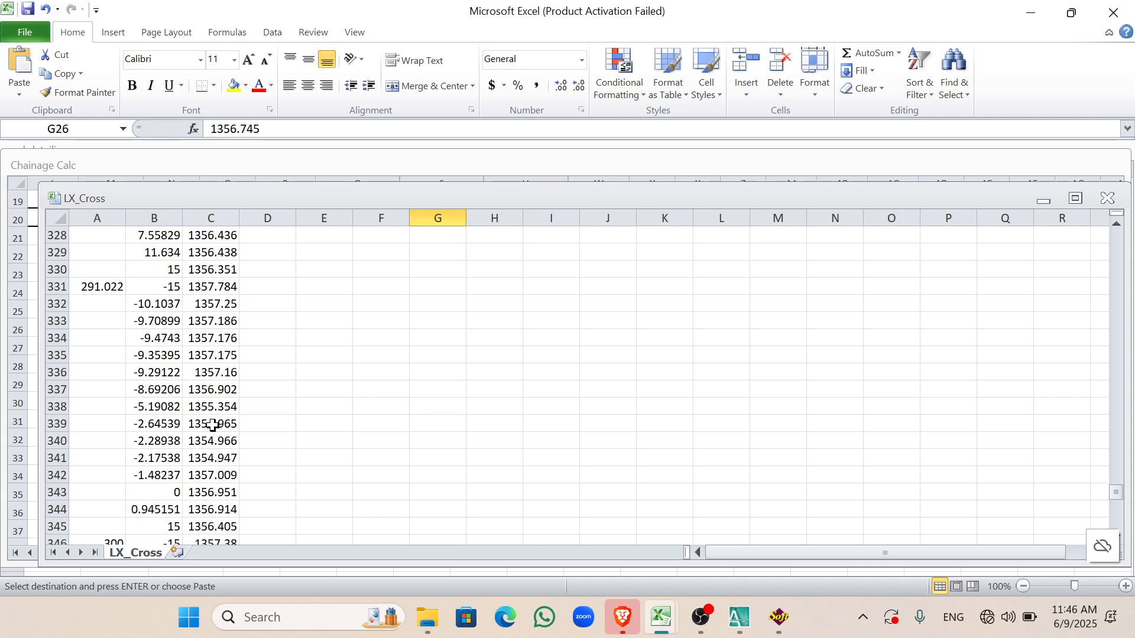
{"action": "scroll", "coordinate": [213, 425], "scroll_direction": "up", "scroll_amount": 3}
{"action": "scroll", "coordinate": [162, 448], "scroll_direction": "down", "scroll_amount": 3}
{"action": "left_click", "coordinate": [229, 498]}
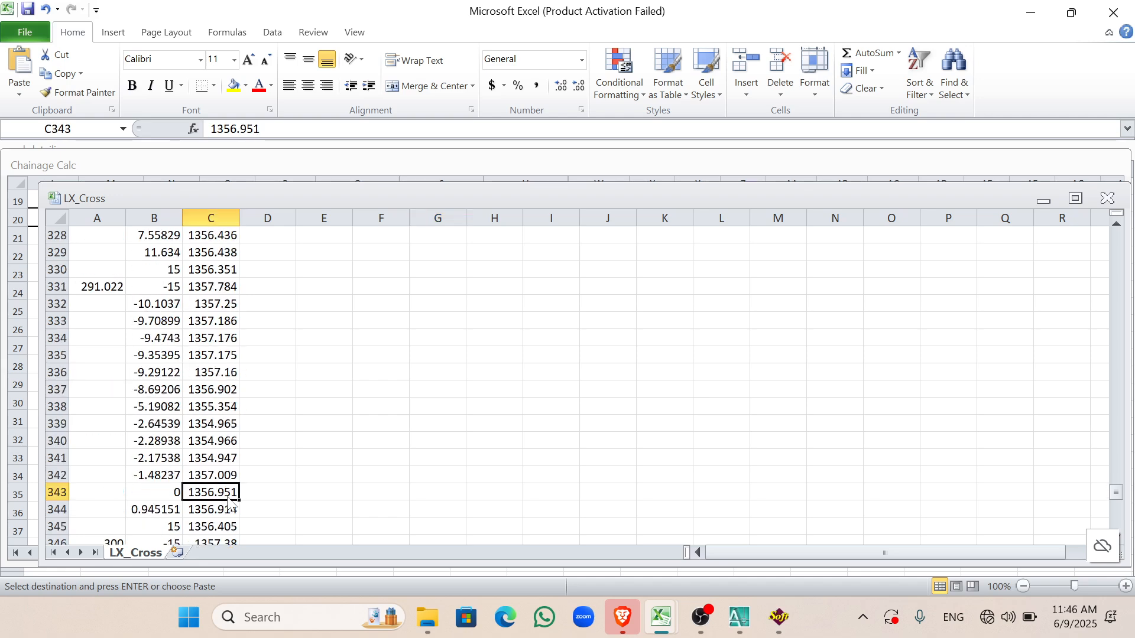
{"action": "scroll", "coordinate": [343, 449], "scroll_direction": "up", "scroll_amount": 20}
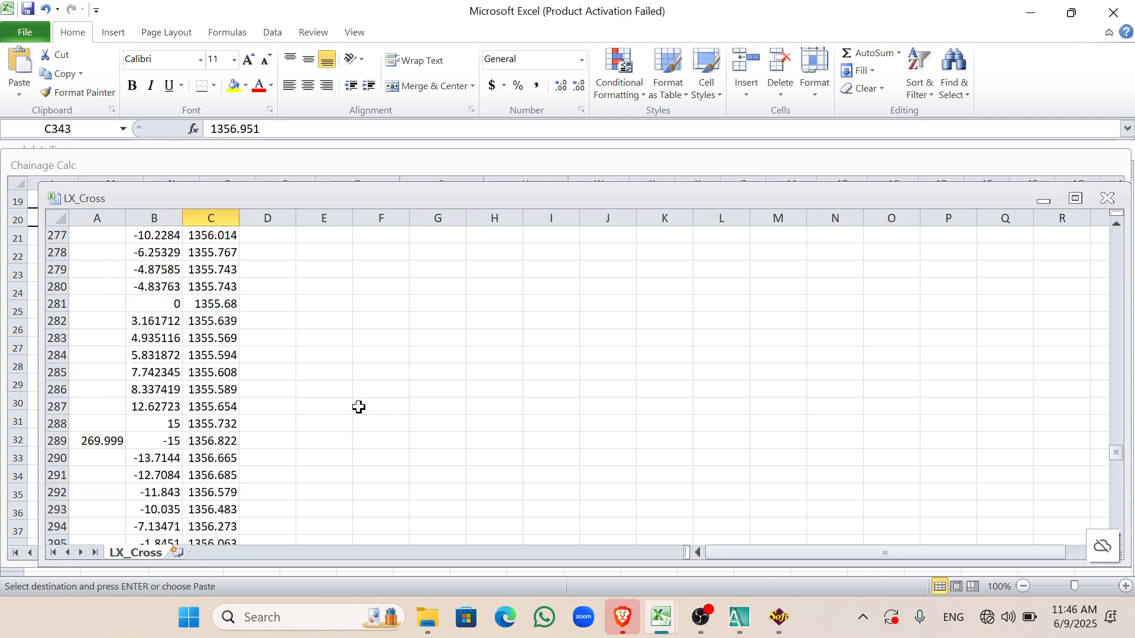
{"action": "left_click_drag", "start_coordinate": [1116, 440], "coordinate": [1117, 237]}
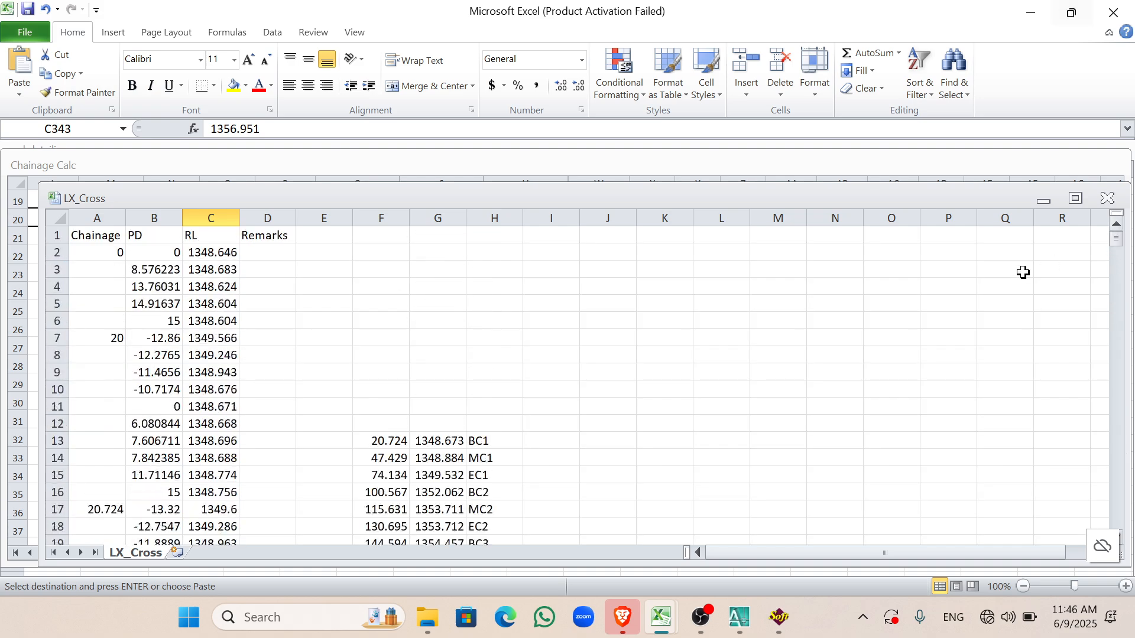
{"action": "scroll", "coordinate": [585, 350], "scroll_direction": "down", "scroll_amount": 4}
{"action": "left_click", "coordinate": [431, 476]}
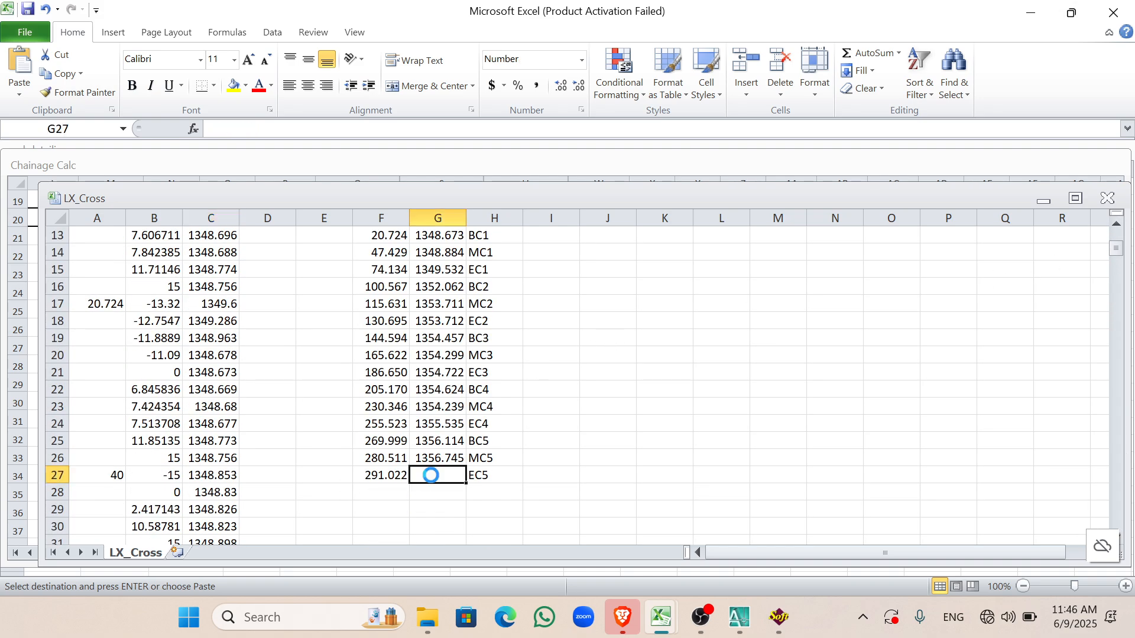
{"action": "type", "text": "1356.951"}
Step: Copy the curve-point table F13:H27, BC1 through EC5, from LX_Cross into the LX_Profile workbook starting at F8
{"action": "scroll", "coordinate": [428, 380], "scroll_direction": "up", "scroll_amount": 2}
{"action": "left_click_drag", "start_coordinate": [379, 338], "coordinate": [492, 422]}
{"action": "scroll", "coordinate": [414, 355], "scroll_direction": "down", "scroll_amount": 3}
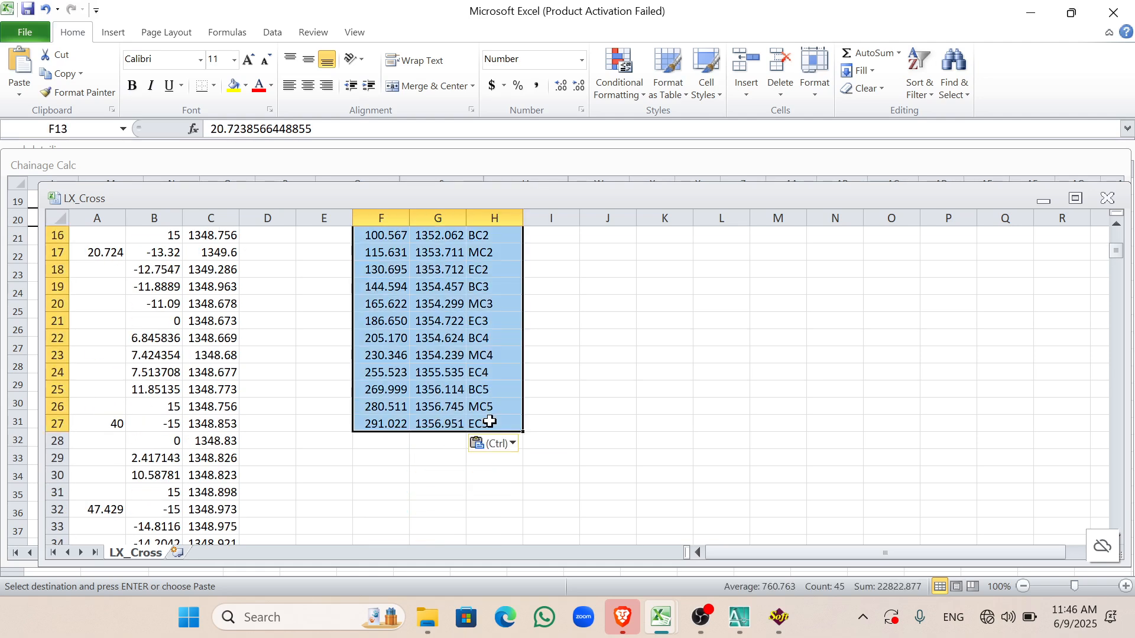
{"action": "key", "text": "ctrl+c"}
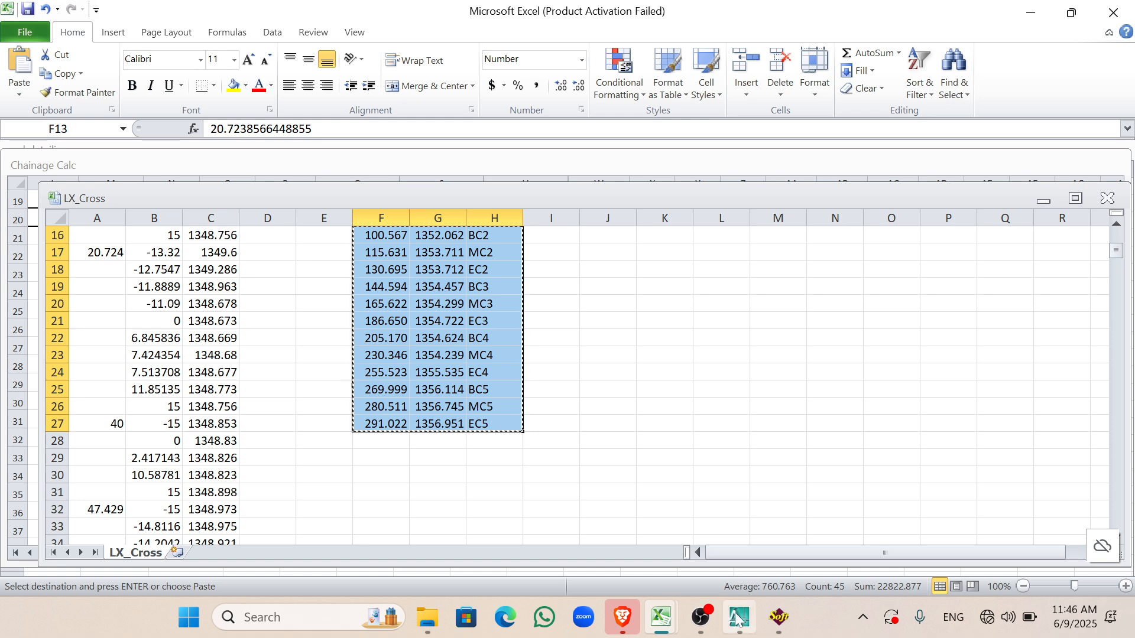
{"action": "mouse_move", "coordinate": [737, 618]}
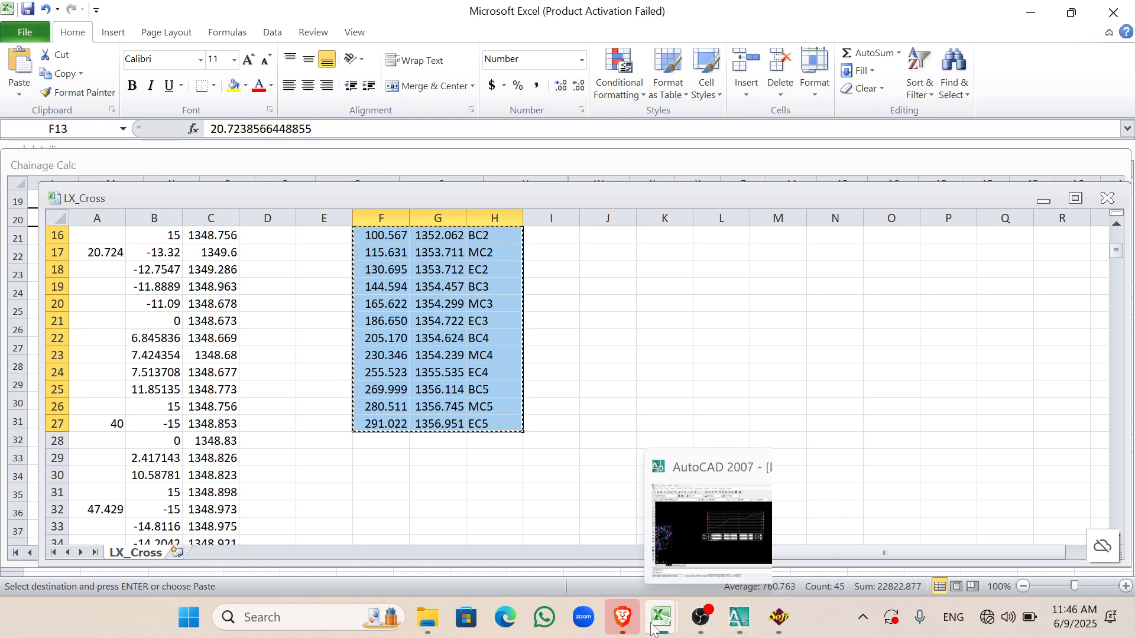
{"action": "mouse_move", "coordinate": [662, 618]}
{"action": "left_click", "coordinate": [567, 543]}
{"action": "left_click", "coordinate": [739, 549]}
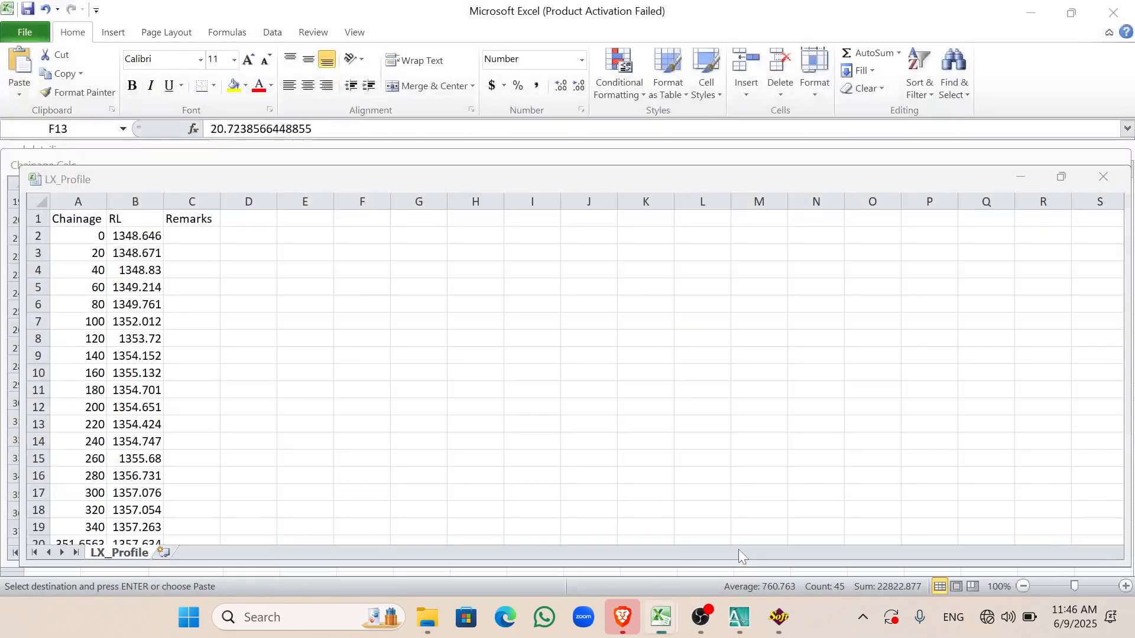
{"action": "left_click", "coordinate": [359, 337]}
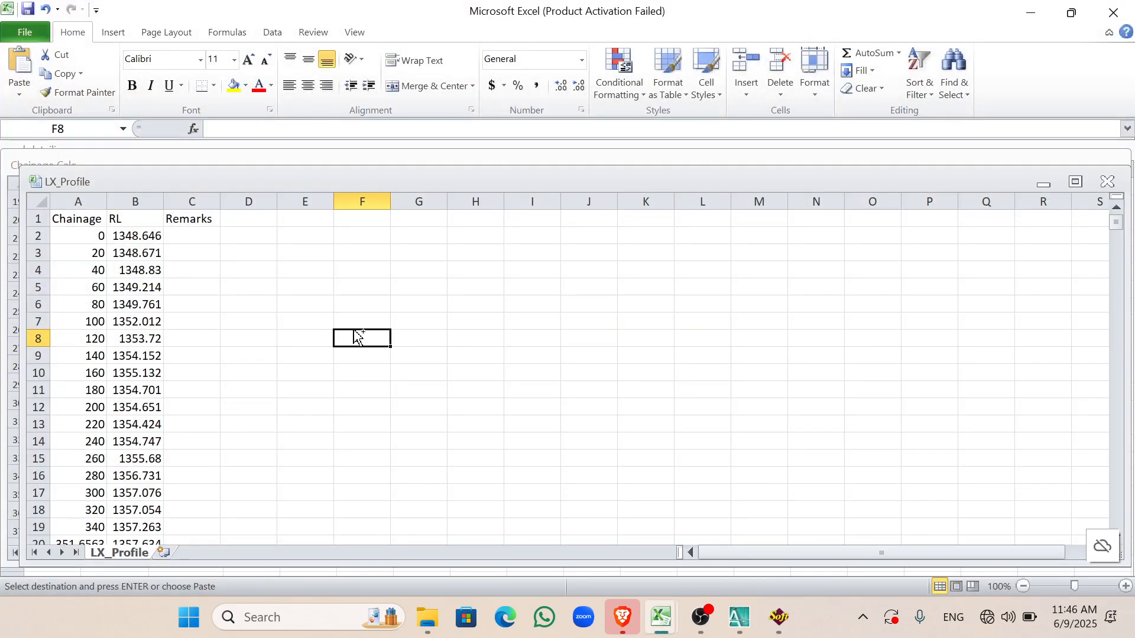
{"action": "key", "text": "ctrl+v"}
Step: Move the BC1 entry from F8:H8 into the profile at row 4, before chainage 40, shifting cells down
{"action": "left_click", "coordinate": [362, 335]}
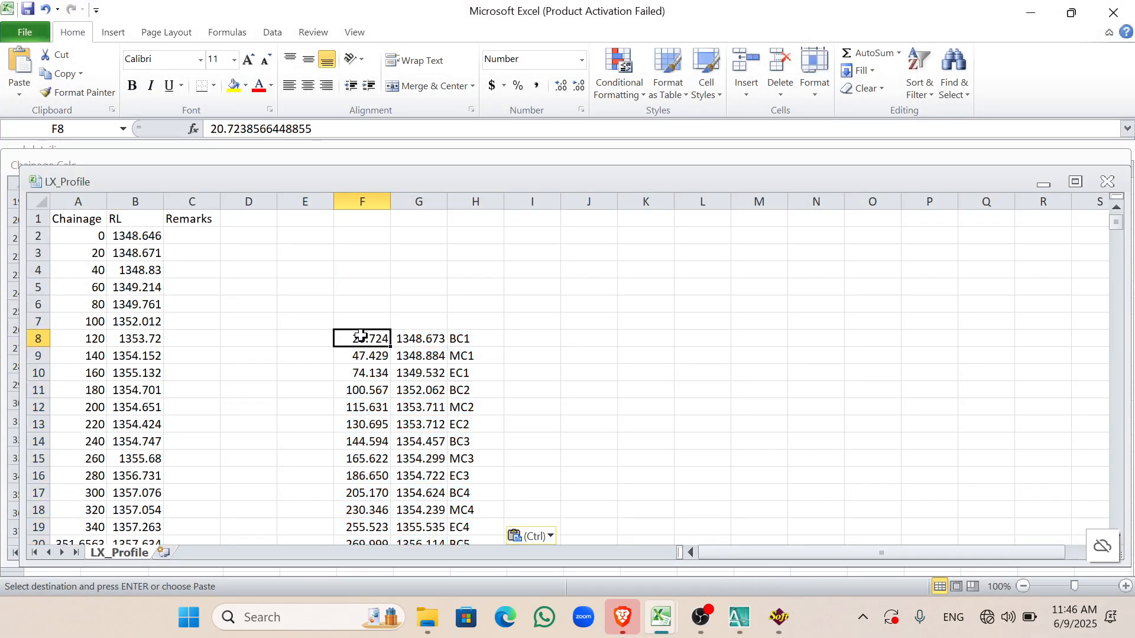
{"action": "left_click", "coordinate": [459, 341], "text": "shift"}
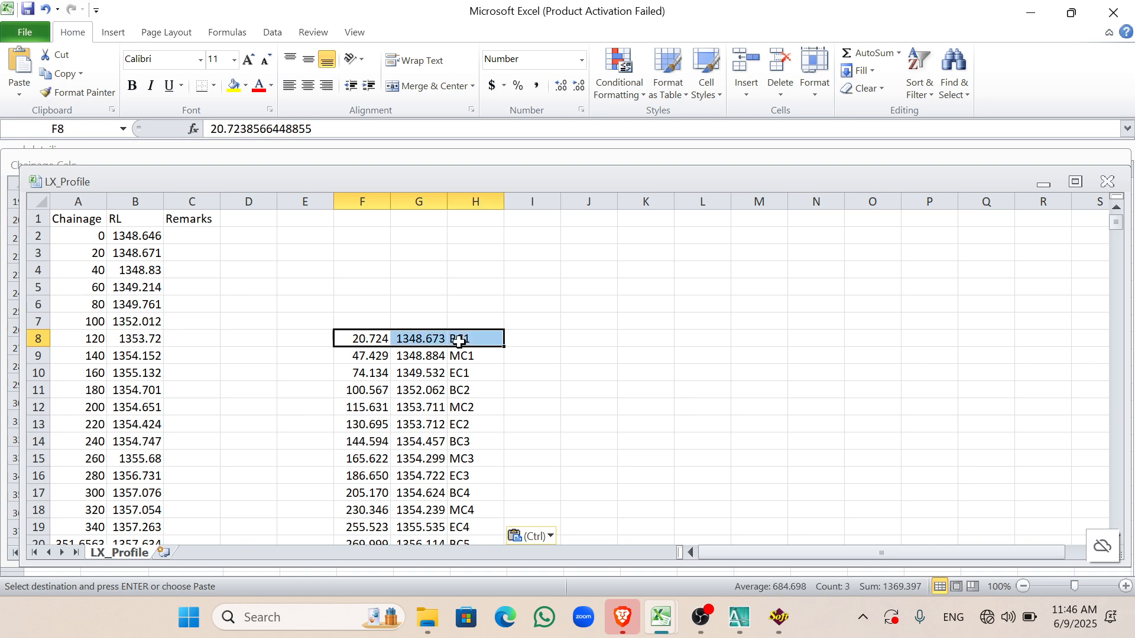
{"action": "key", "text": "ctrl+c"}
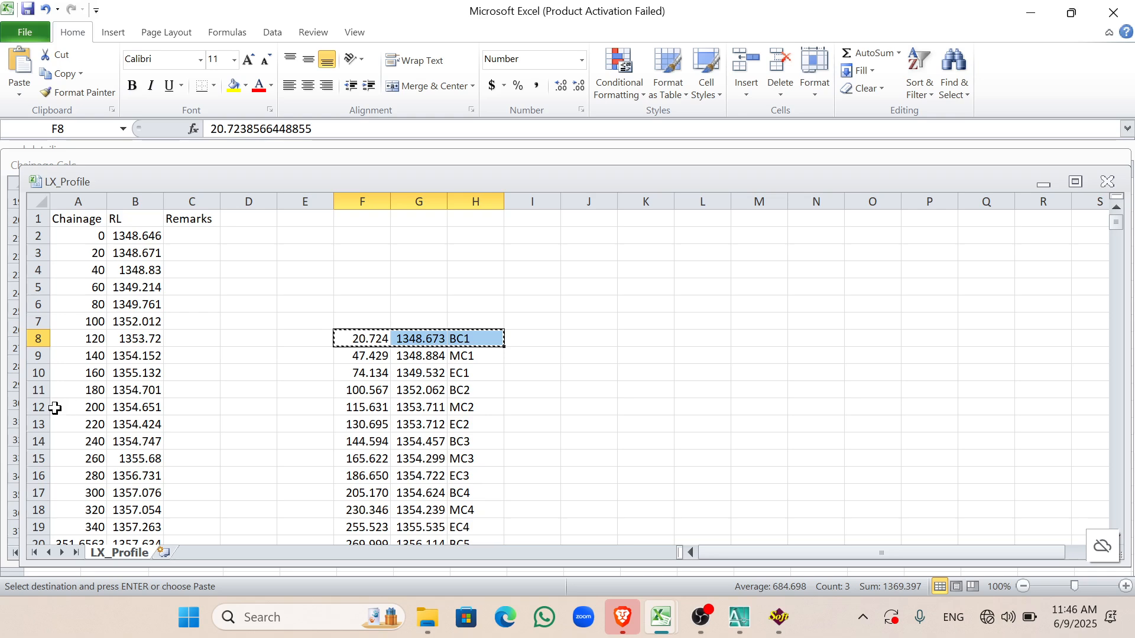
{"action": "left_click", "coordinate": [27, 272]}
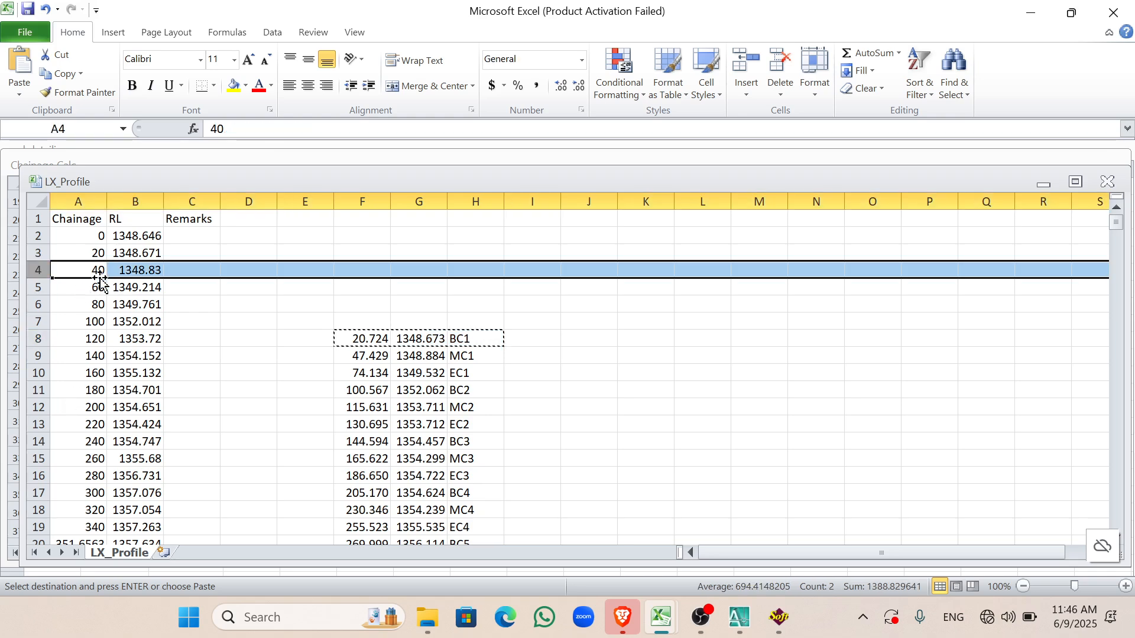
{"action": "right_click", "coordinate": [47, 274]}
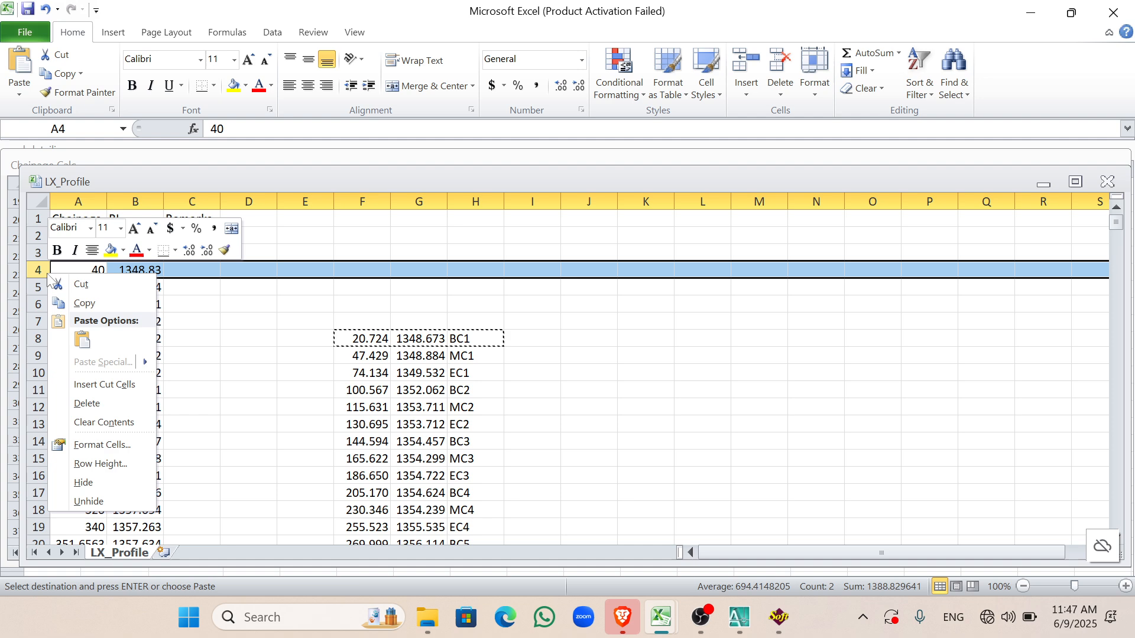
{"action": "left_click", "coordinate": [98, 384]}
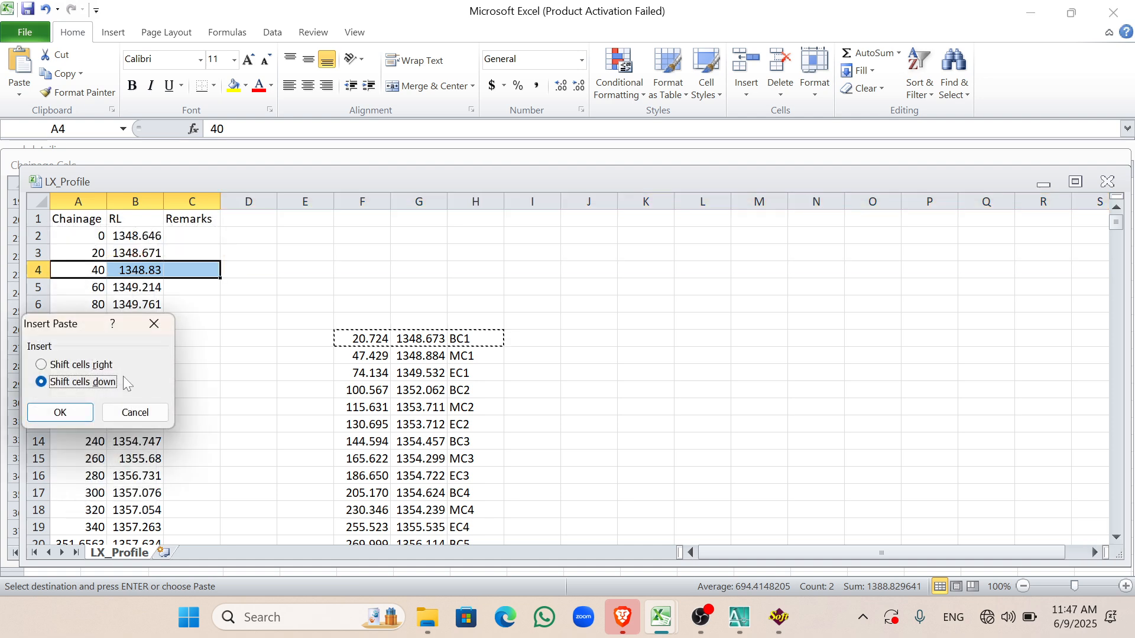
{"action": "left_click", "coordinate": [59, 412]}
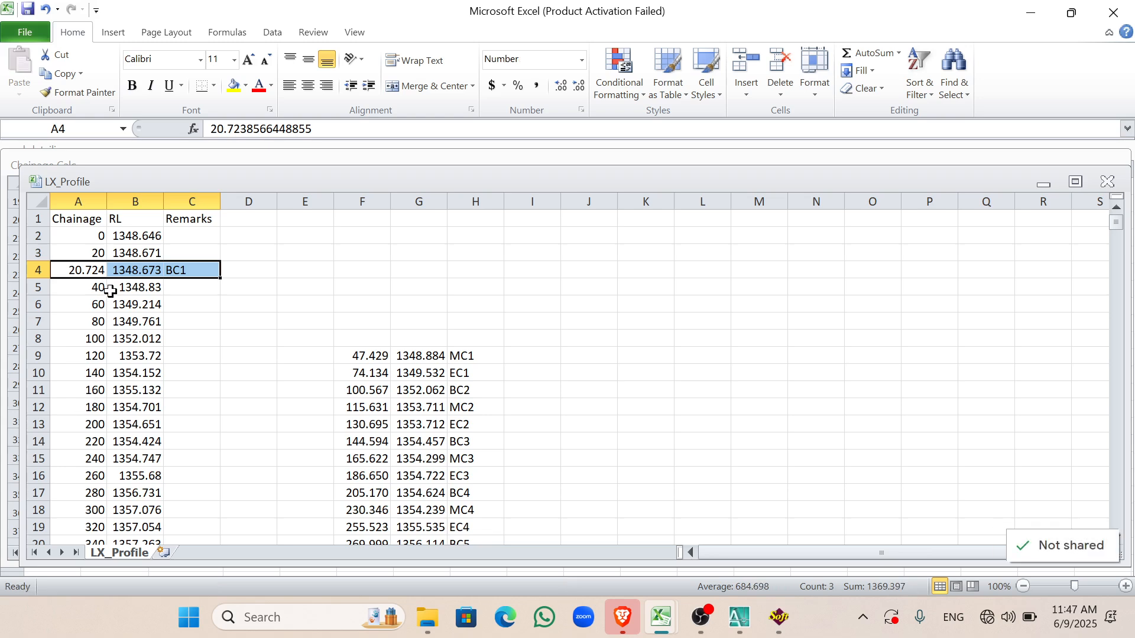
Step: Move the MC1 entry from F9:H9 into the profile at row 6, before chainage 60, shifting cells down
{"action": "left_click_drag", "start_coordinate": [386, 362], "coordinate": [476, 359]}
{"action": "key", "text": "ctrl+x"}
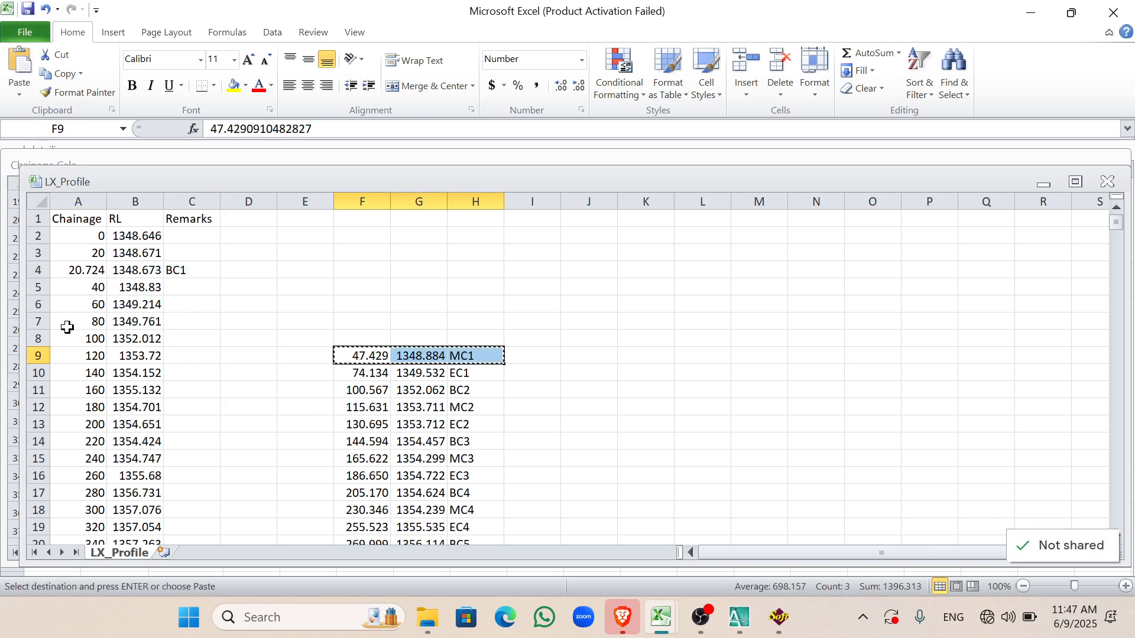
{"action": "left_click", "coordinate": [32, 306]}
{"action": "right_click", "coordinate": [33, 305]}
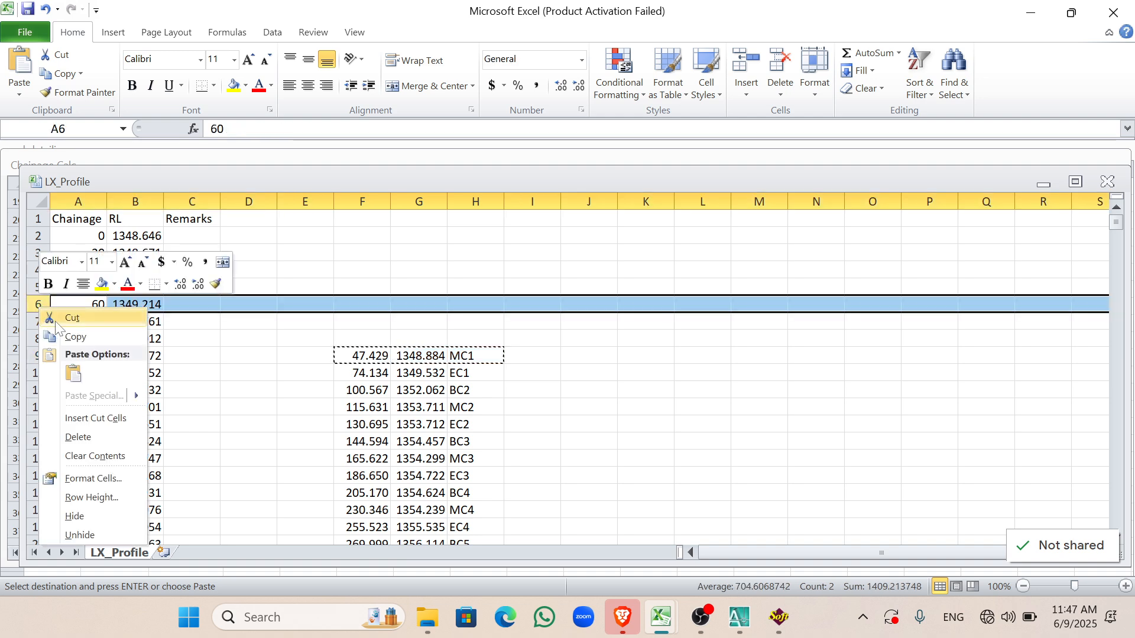
{"action": "left_click", "coordinate": [83, 417]}
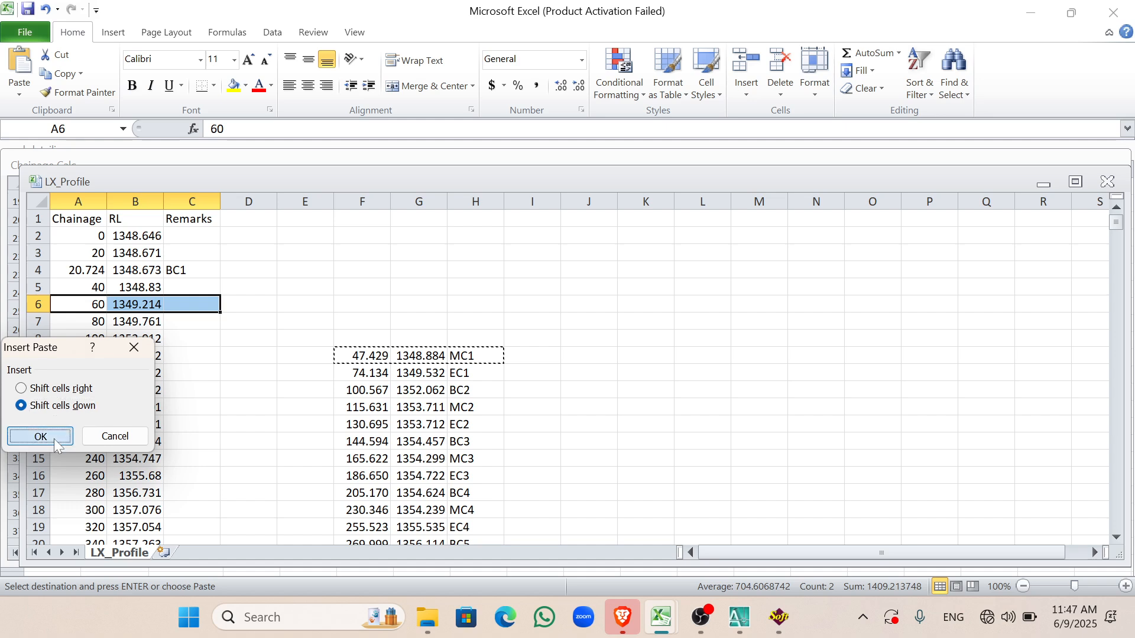
{"action": "key", "text": "Return"}
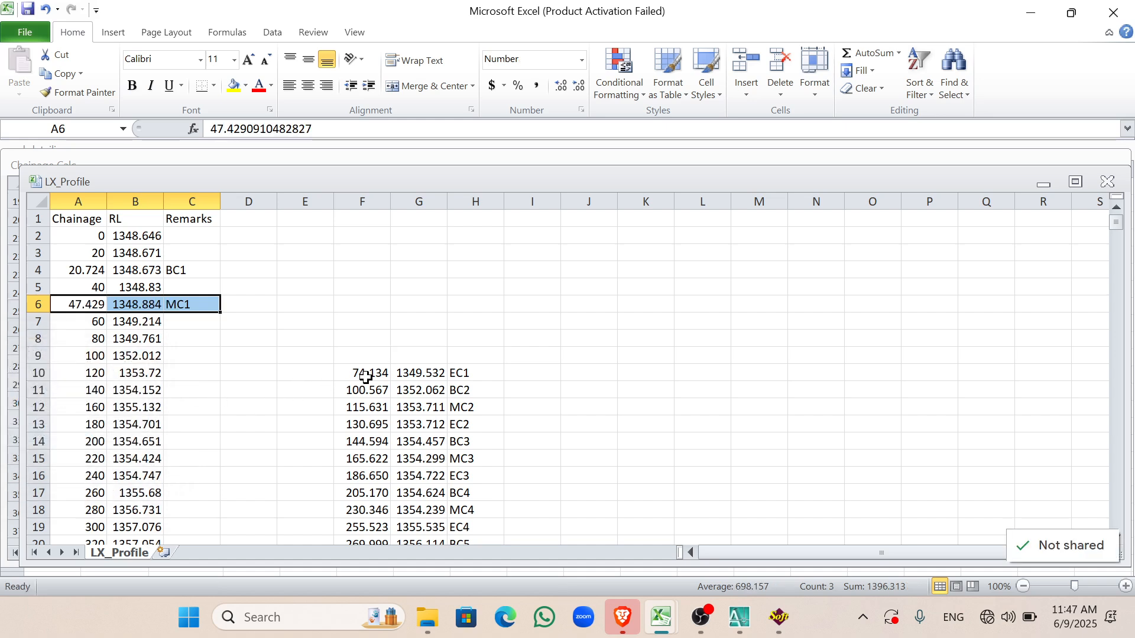
Step: Move the EC1 entry from F10:H10 into the profile at row 8, before chainage 80, shifting cells down
{"action": "left_click_drag", "start_coordinate": [365, 377], "coordinate": [451, 371]}
{"action": "key", "text": "ctrl+x"}
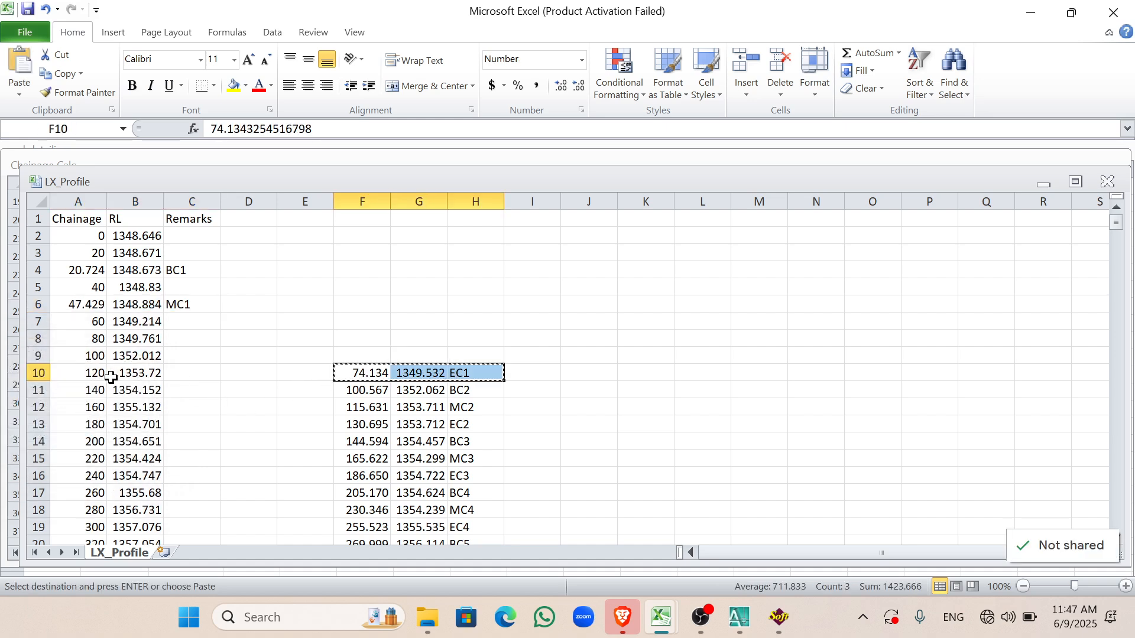
{"action": "left_click", "coordinate": [31, 341]}
{"action": "right_click", "coordinate": [33, 341]}
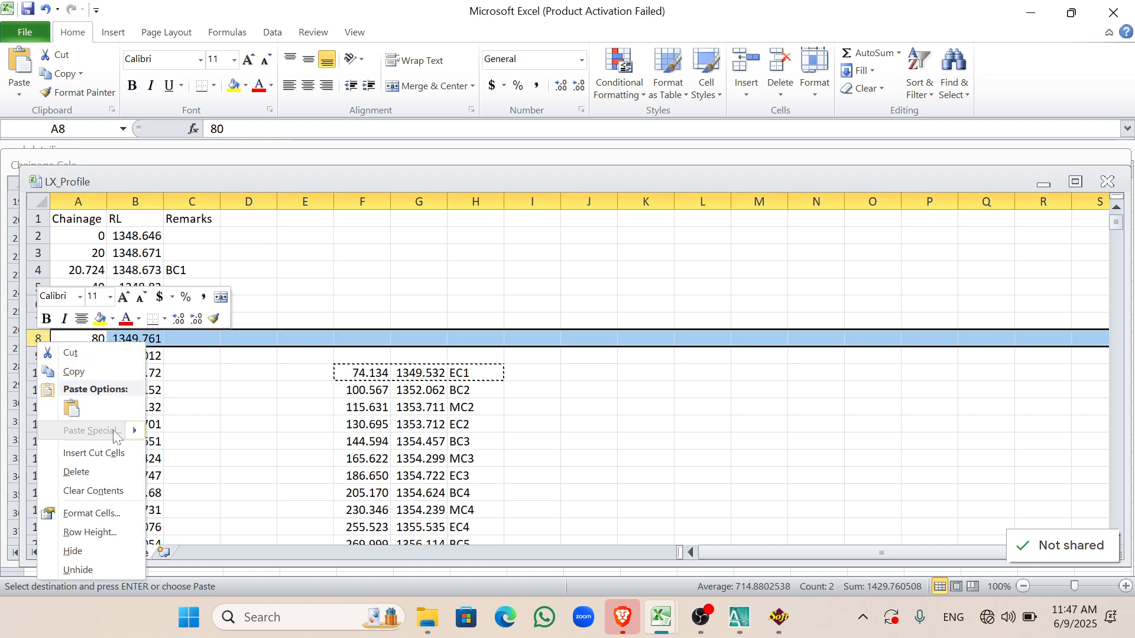
{"action": "left_click", "coordinate": [90, 426]}
{"action": "left_click", "coordinate": [64, 470]}
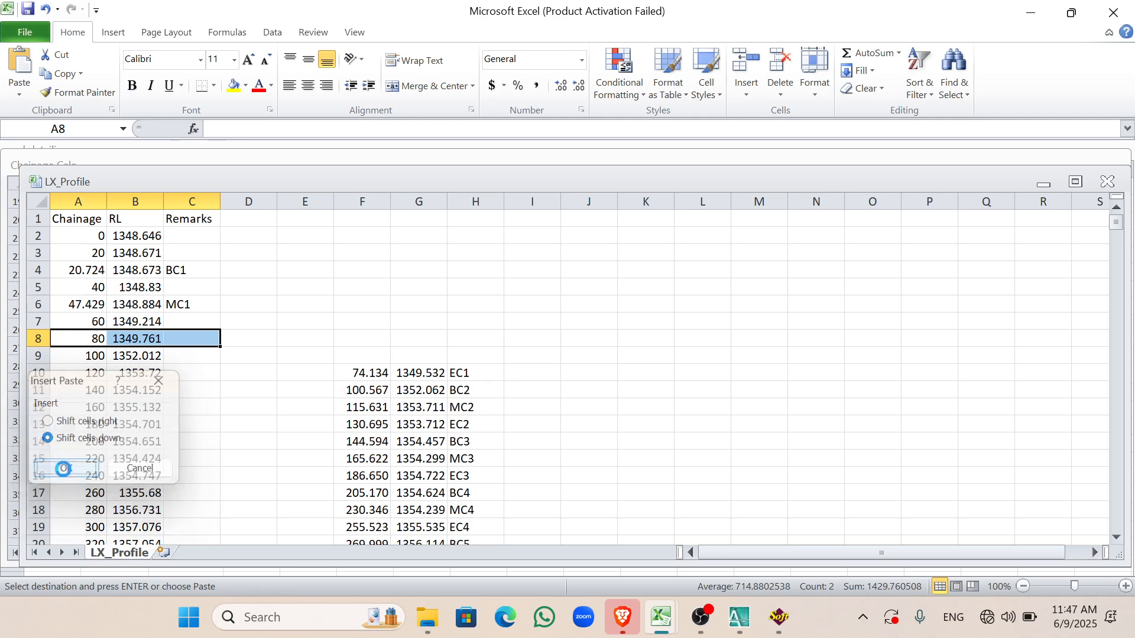
Step: Try to insert the cut BC2 entry F11:H11 into the profile at row 11, before chainage 120
{"action": "left_click", "coordinate": [369, 394]}
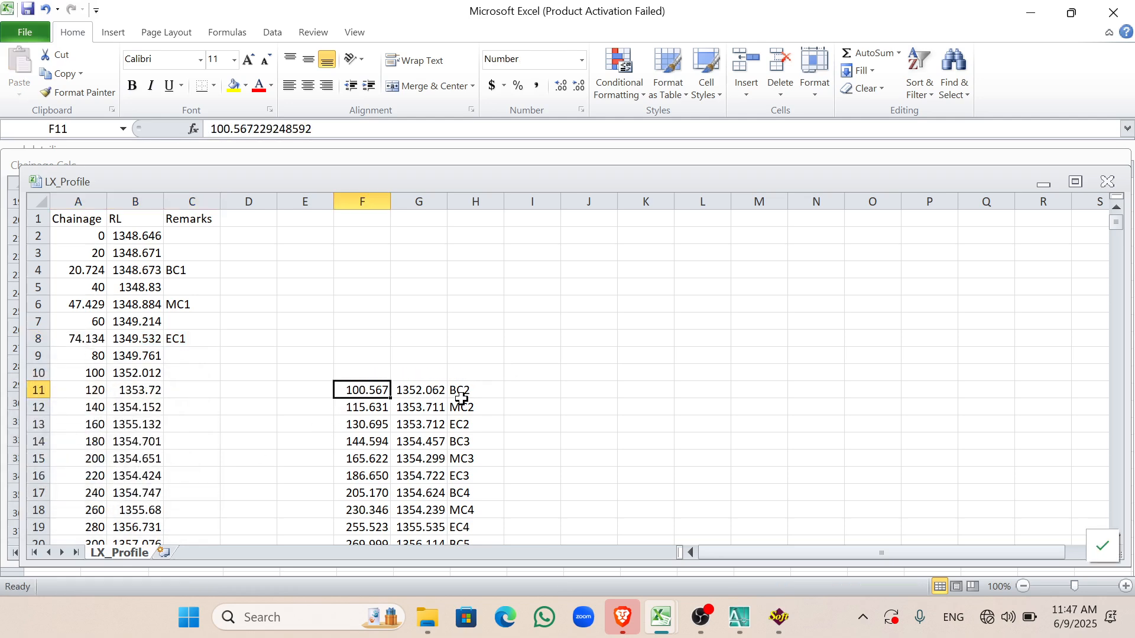
{"action": "left_click_drag", "start_coordinate": [461, 398], "coordinate": [452, 392]}
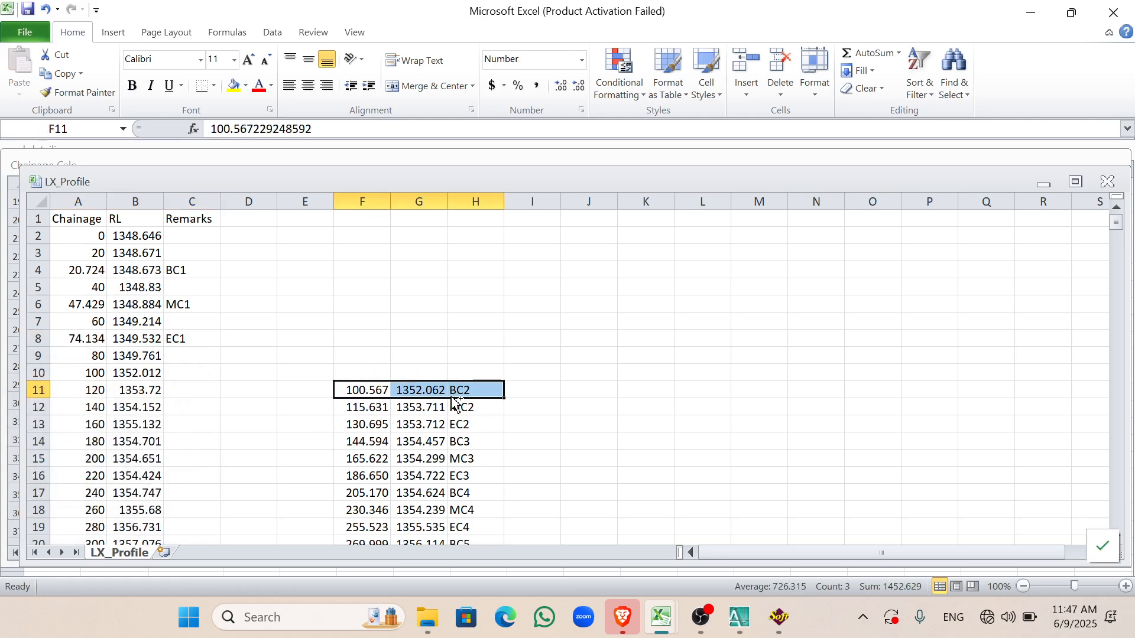
{"action": "key", "text": "ctrl+x"}
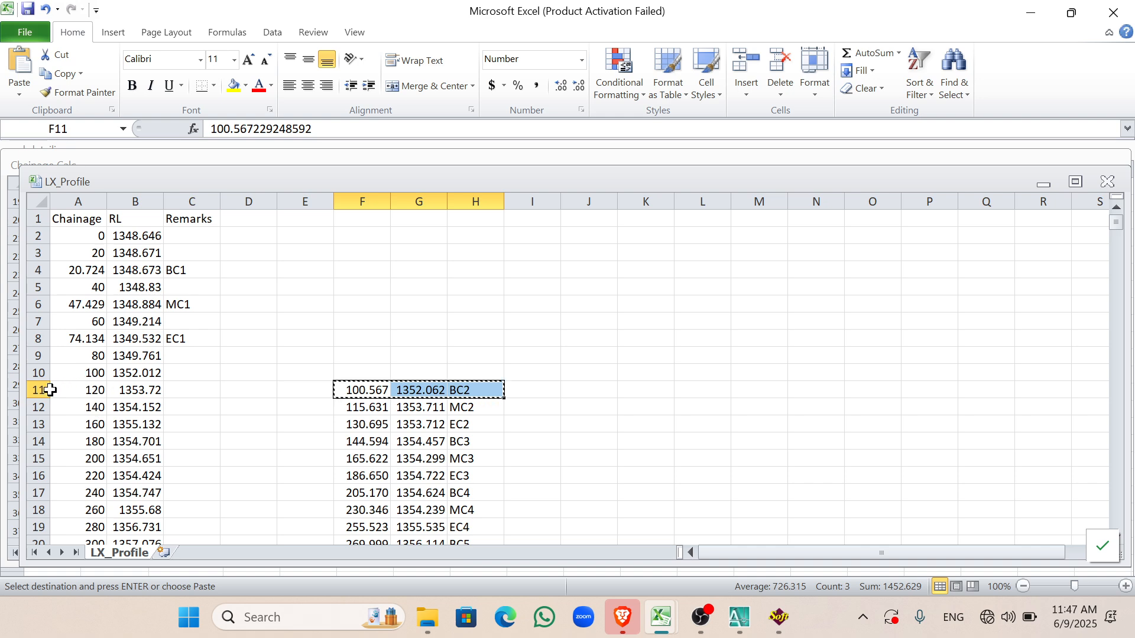
{"action": "left_click", "coordinate": [39, 390]}
{"action": "right_click", "coordinate": [38, 391]}
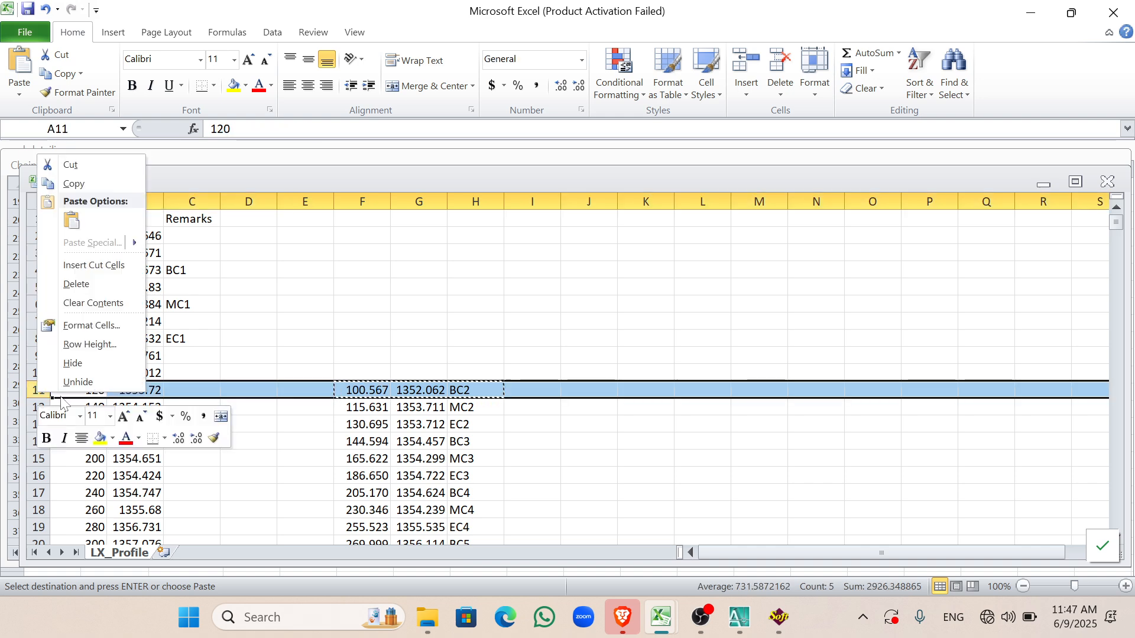
{"action": "left_click", "coordinate": [97, 264]}
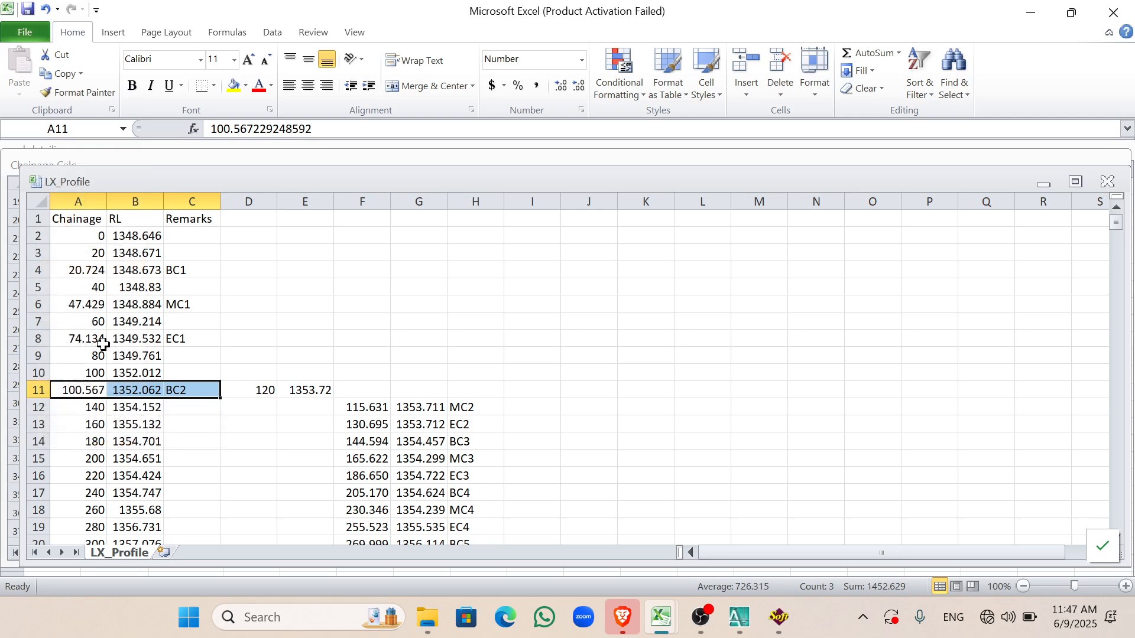
{"action": "key", "text": "ctrl+z"}
Step: Move the remaining curve-point table F11:H22, BC2 through EC5, below the profile rows, starting at F25
{"action": "scroll", "coordinate": [284, 365], "scroll_direction": "down", "scroll_amount": 2}
{"action": "left_click", "coordinate": [353, 286]}
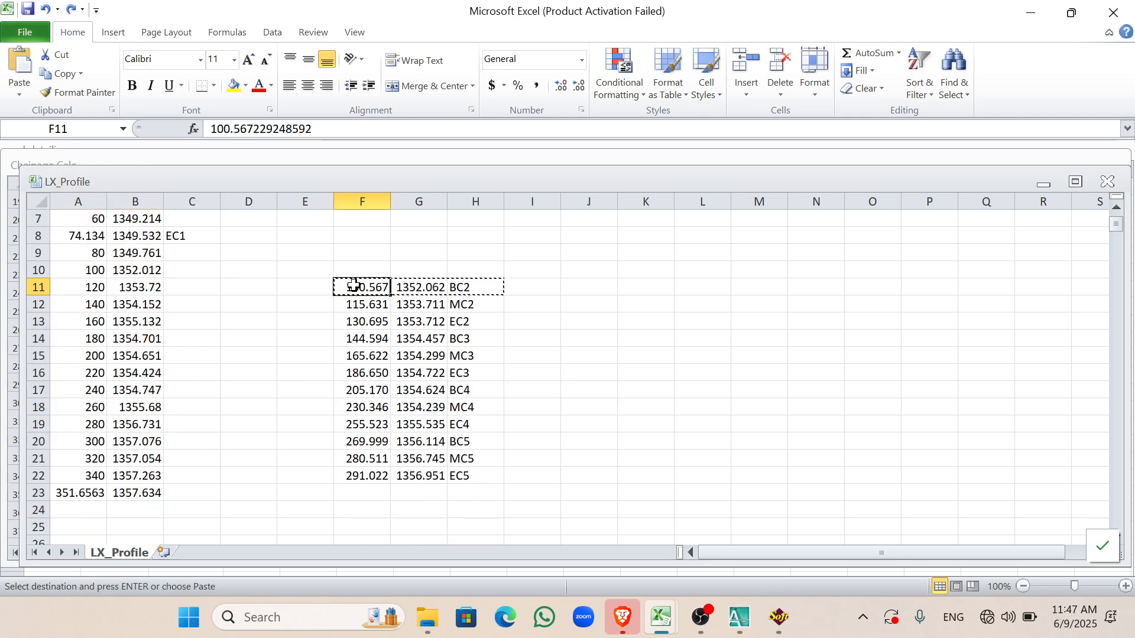
{"action": "left_click", "coordinate": [476, 476], "text": "shift"}
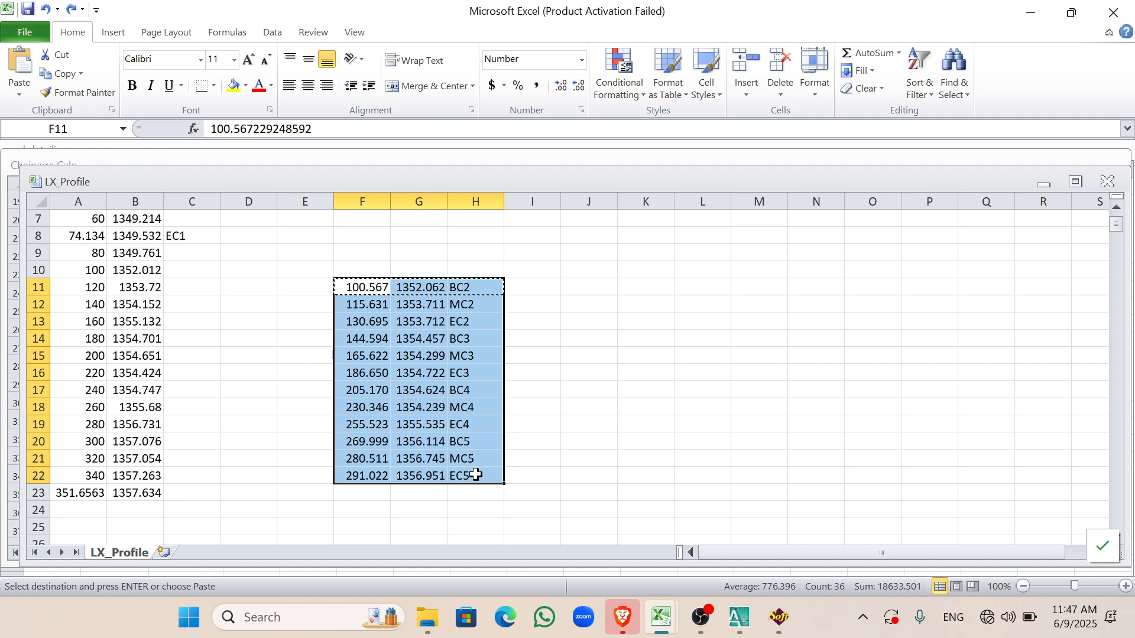
{"action": "scroll", "coordinate": [455, 455], "scroll_direction": "down", "scroll_amount": 3}
{"action": "left_click", "coordinate": [354, 373]}
{"action": "key", "text": "Return"}
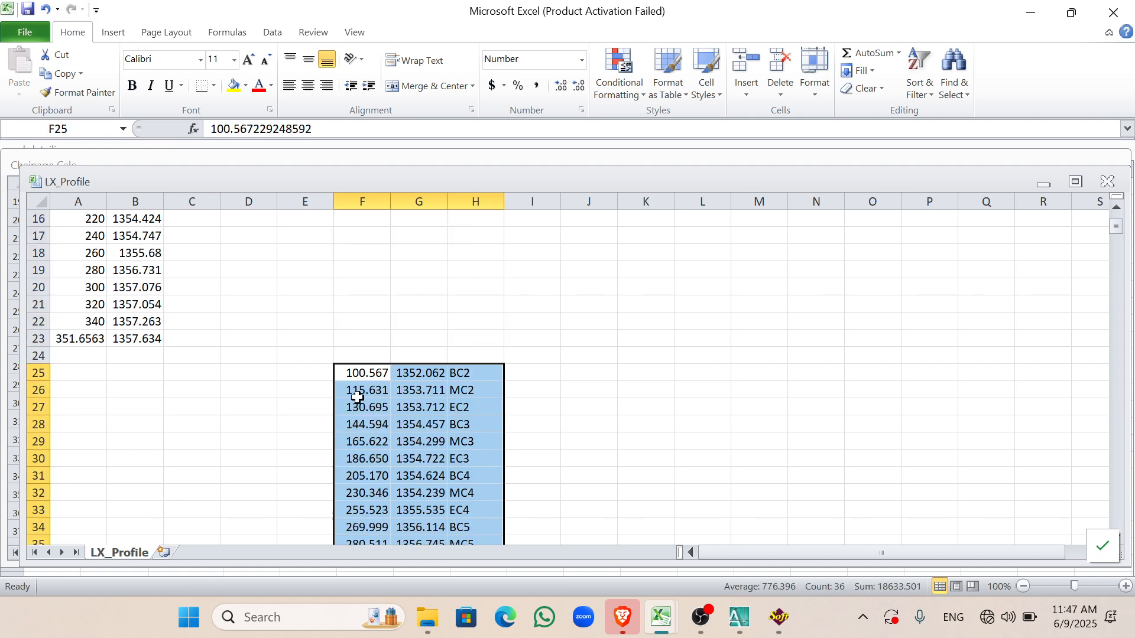
Step: Move the BC2 entry from F25:H25 into the profile at row 11, before chainage 120, shifting cells down
{"action": "left_click_drag", "start_coordinate": [357, 373], "coordinate": [480, 373]}
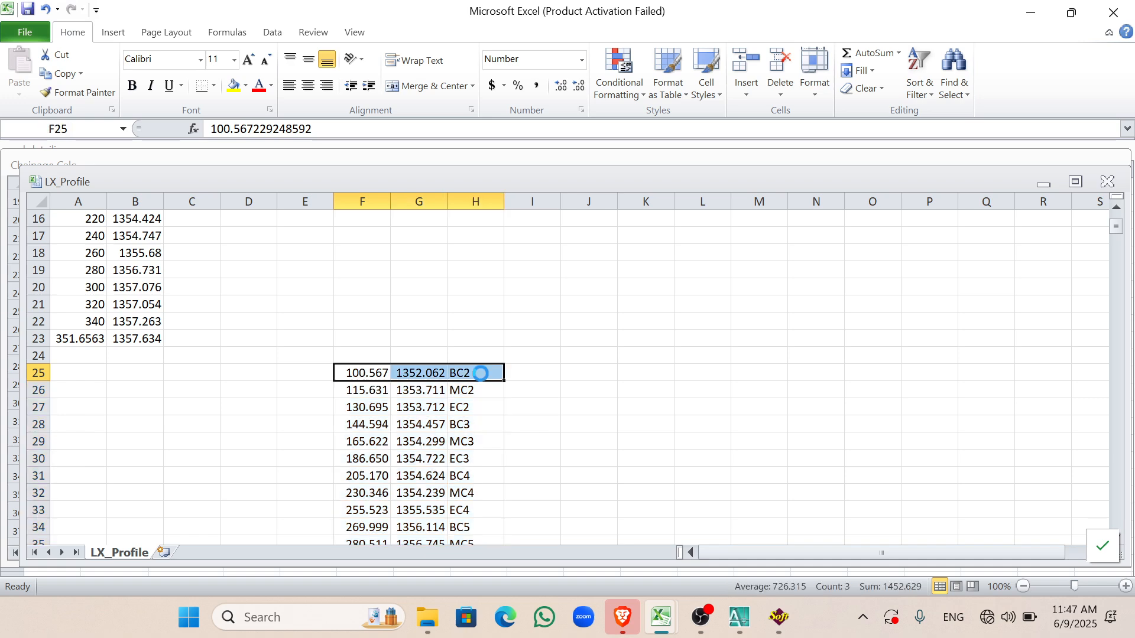
{"action": "key", "text": "ctrl+x"}
{"action": "scroll", "coordinate": [177, 372], "scroll_direction": "up", "scroll_amount": 5}
{"action": "scroll", "coordinate": [84, 360], "scroll_direction": "down", "scroll_amount": 1}
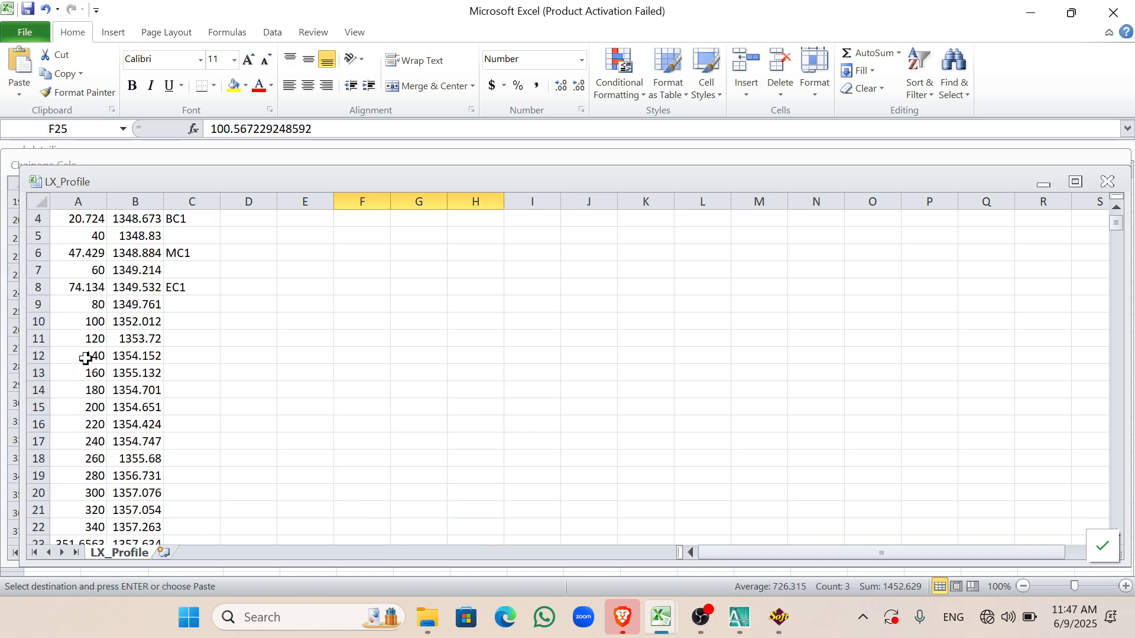
{"action": "left_click", "coordinate": [28, 335]}
{"action": "right_click", "coordinate": [34, 339]}
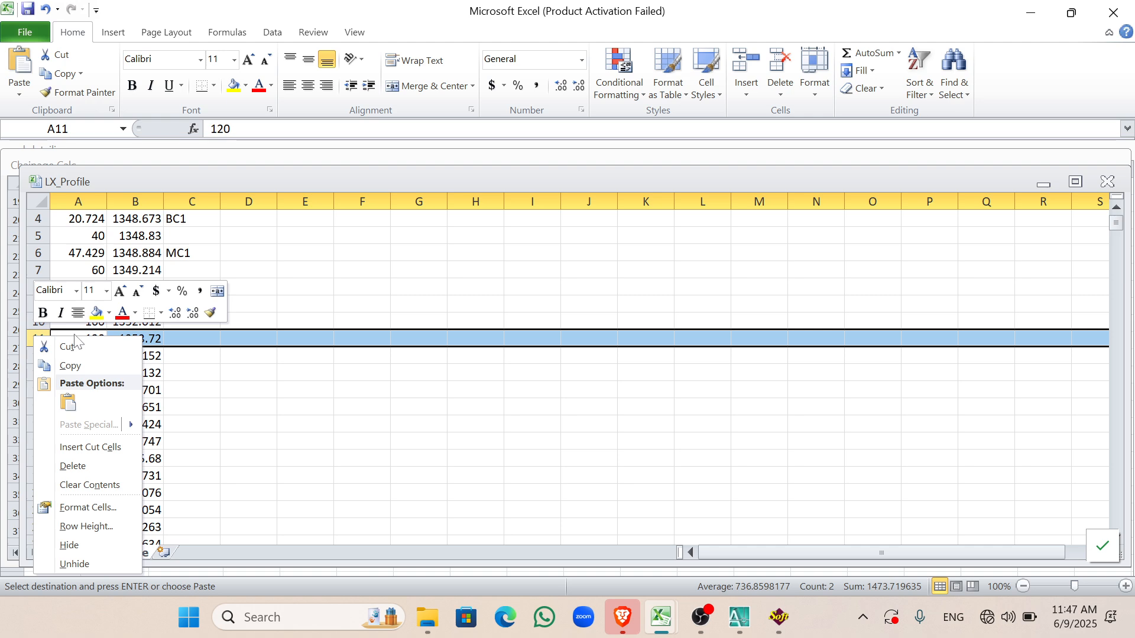
{"action": "left_click", "coordinate": [72, 447]}
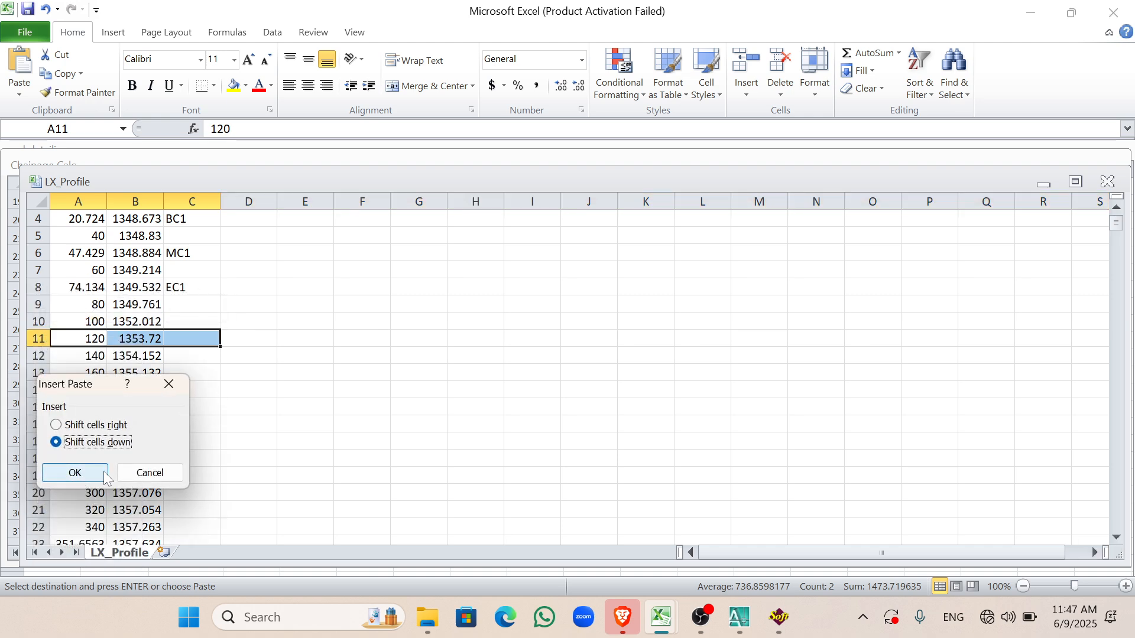
{"action": "left_click", "coordinate": [76, 472]}
Step: Move the MC2 entry from F26:H26 into the profile at row 13, before chainage 140, shifting cells down
{"action": "scroll", "coordinate": [262, 413], "scroll_direction": "down", "scroll_amount": 3}
{"action": "scroll", "coordinate": [262, 413], "scroll_direction": "down", "scroll_amount": 1}
{"action": "left_click", "coordinate": [331, 392]}
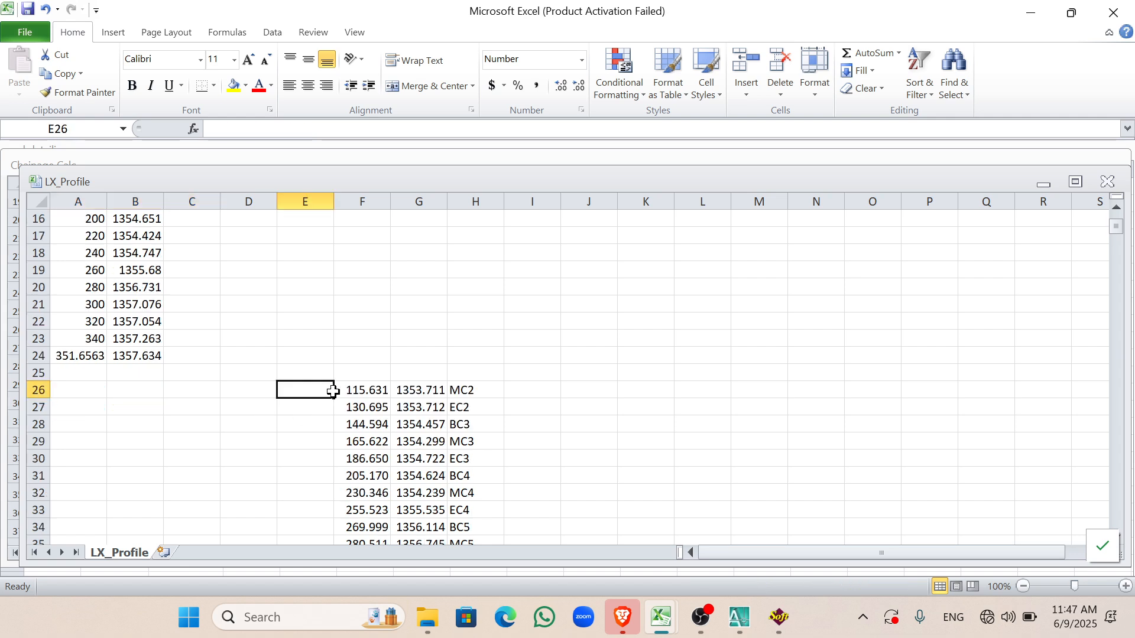
{"action": "left_click_drag", "start_coordinate": [365, 391], "coordinate": [476, 392]}
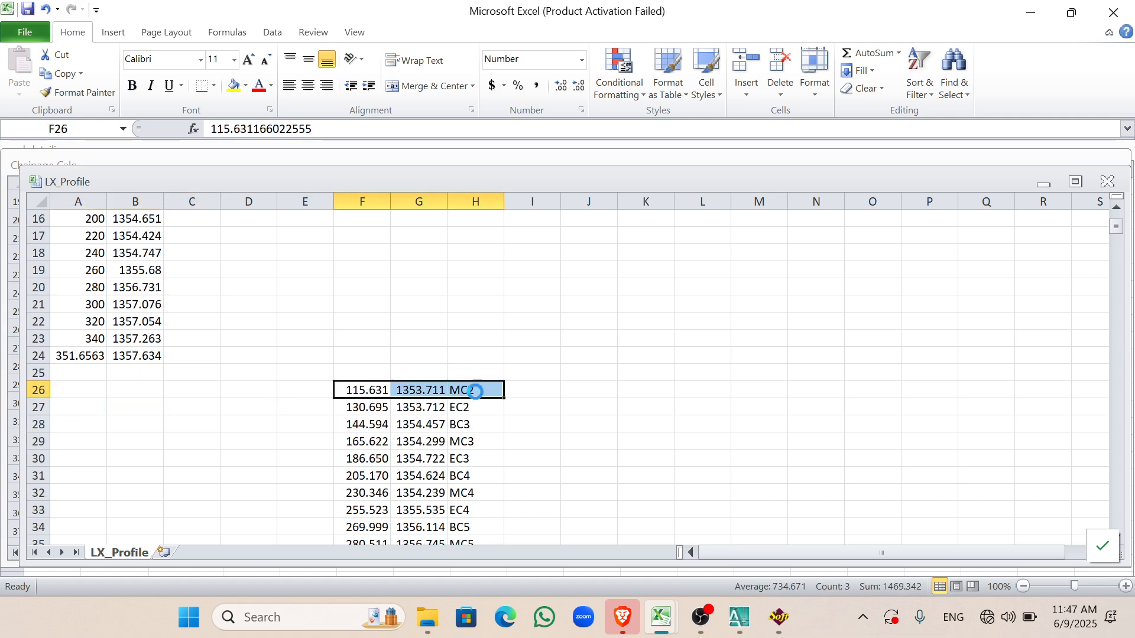
{"action": "key", "text": "ctrl+x"}
{"action": "scroll", "coordinate": [237, 368], "scroll_direction": "up", "scroll_amount": 4}
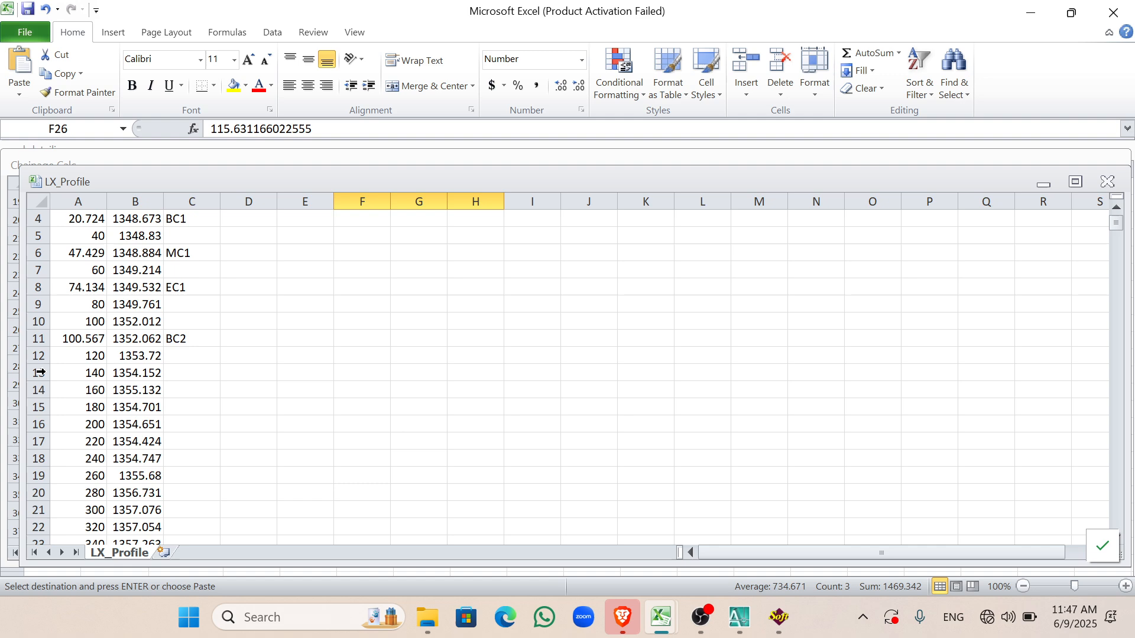
{"action": "left_click", "coordinate": [38, 373]}
{"action": "right_click", "coordinate": [38, 373]}
{"action": "left_click", "coordinate": [102, 245]}
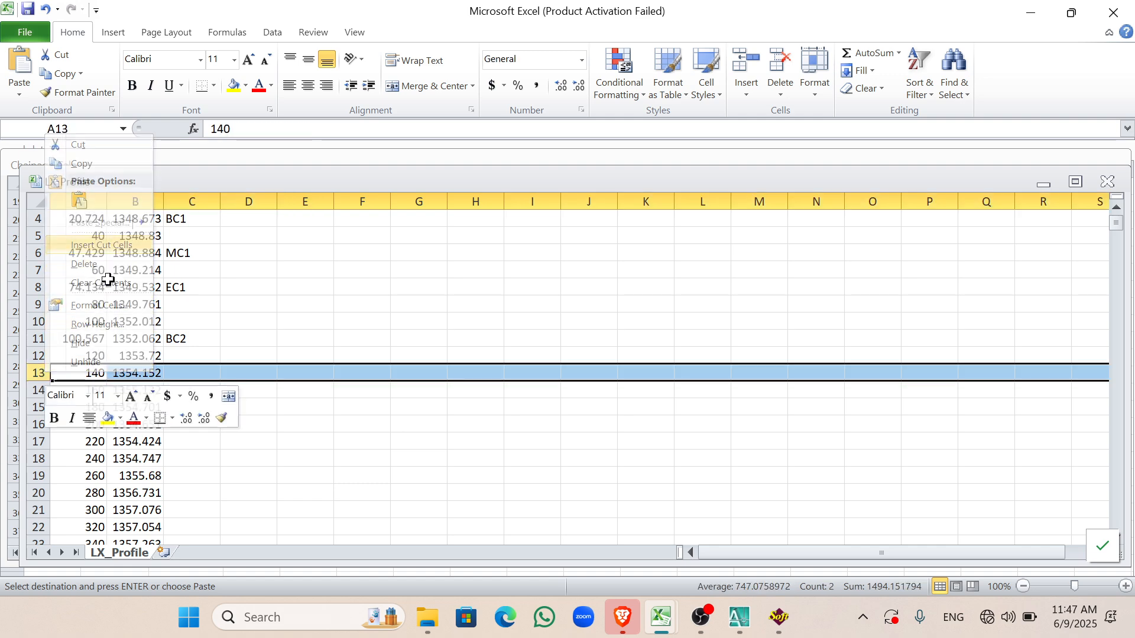
{"action": "left_click", "coordinate": [64, 294]}
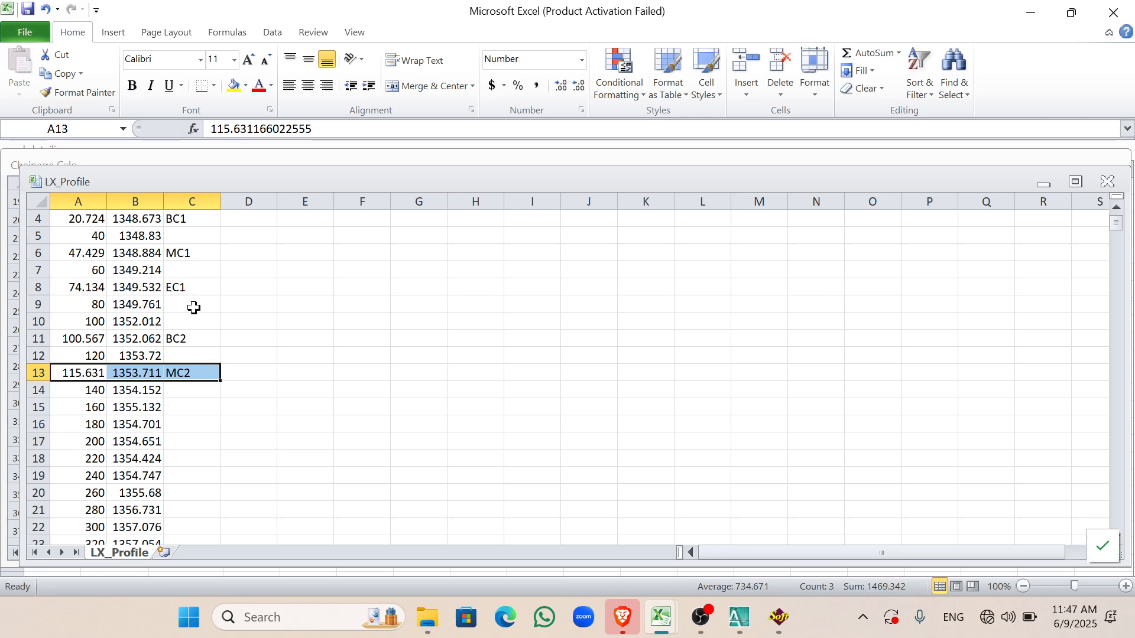
Step: Move the EC2 entry from F27:H27 into the profile at row 14, before chainage 140, shifting cells down
{"action": "scroll", "coordinate": [178, 366], "scroll_direction": "down", "scroll_amount": 4}
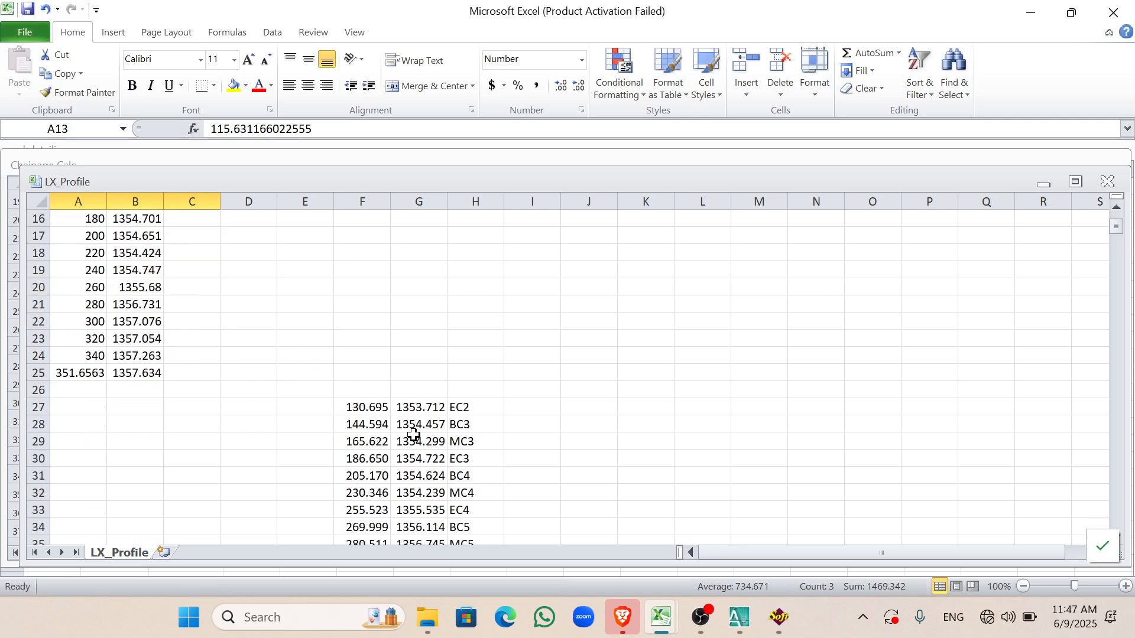
{"action": "left_click_drag", "start_coordinate": [381, 409], "coordinate": [460, 409]}
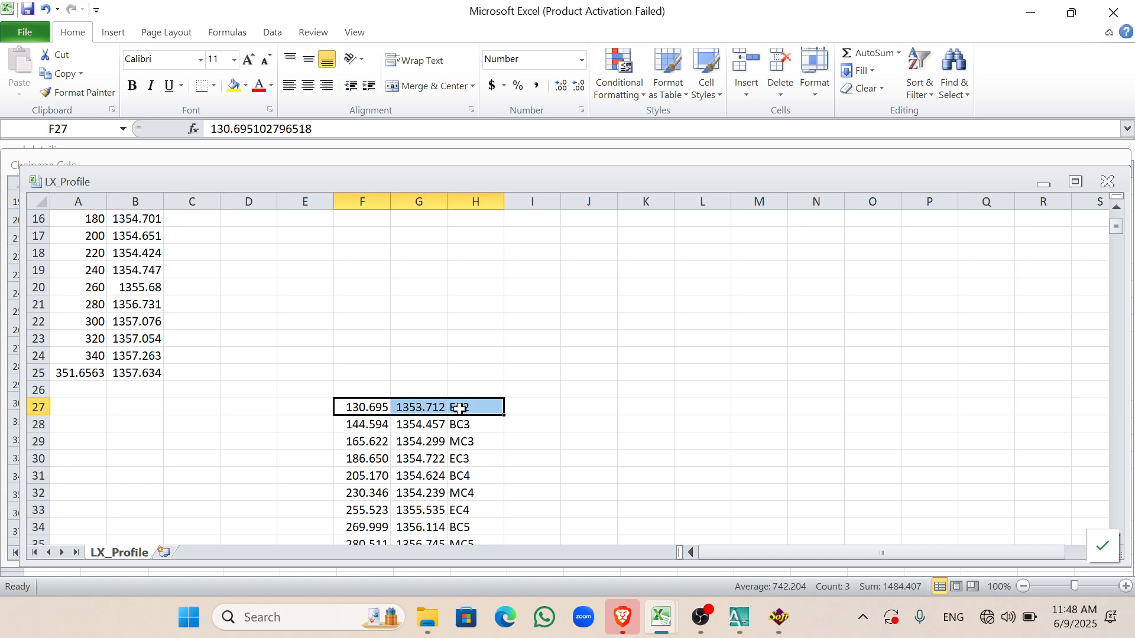
{"action": "key", "text": "ctrl+x"}
{"action": "scroll", "coordinate": [67, 296], "scroll_direction": "up", "scroll_amount": 2}
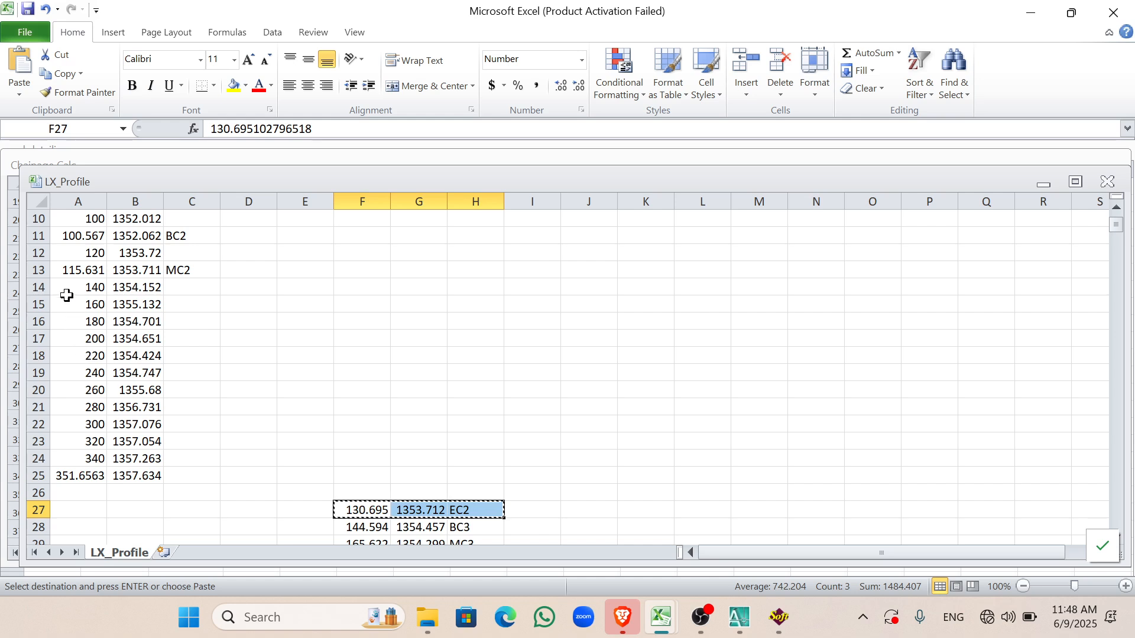
{"action": "left_click", "coordinate": [38, 288]}
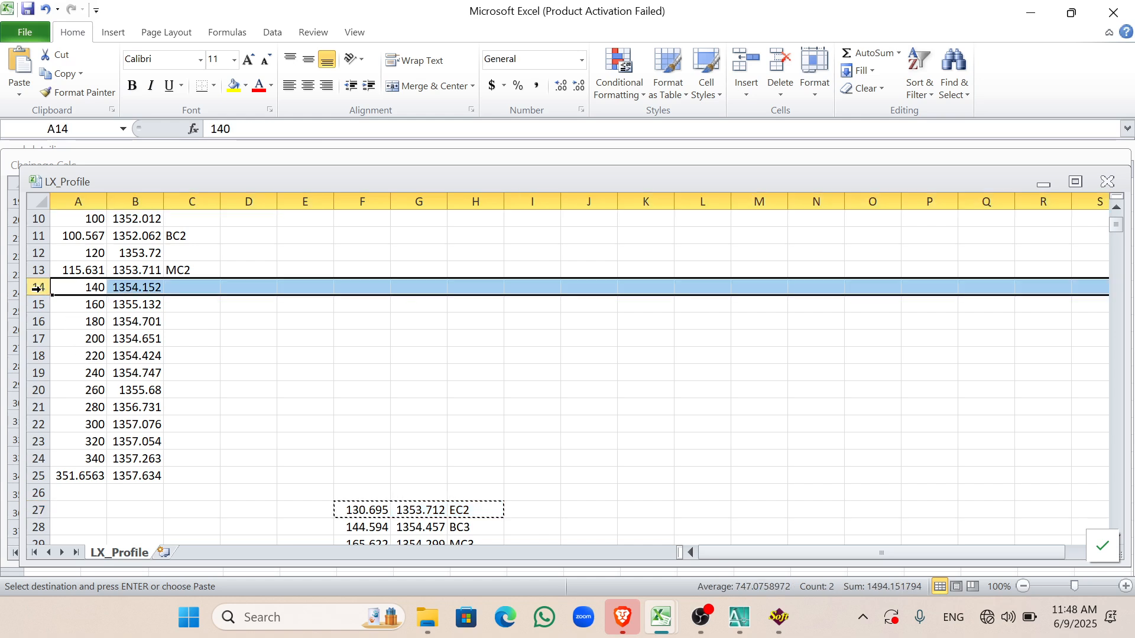
{"action": "right_click", "coordinate": [43, 289]}
{"action": "left_click", "coordinate": [37, 287]}
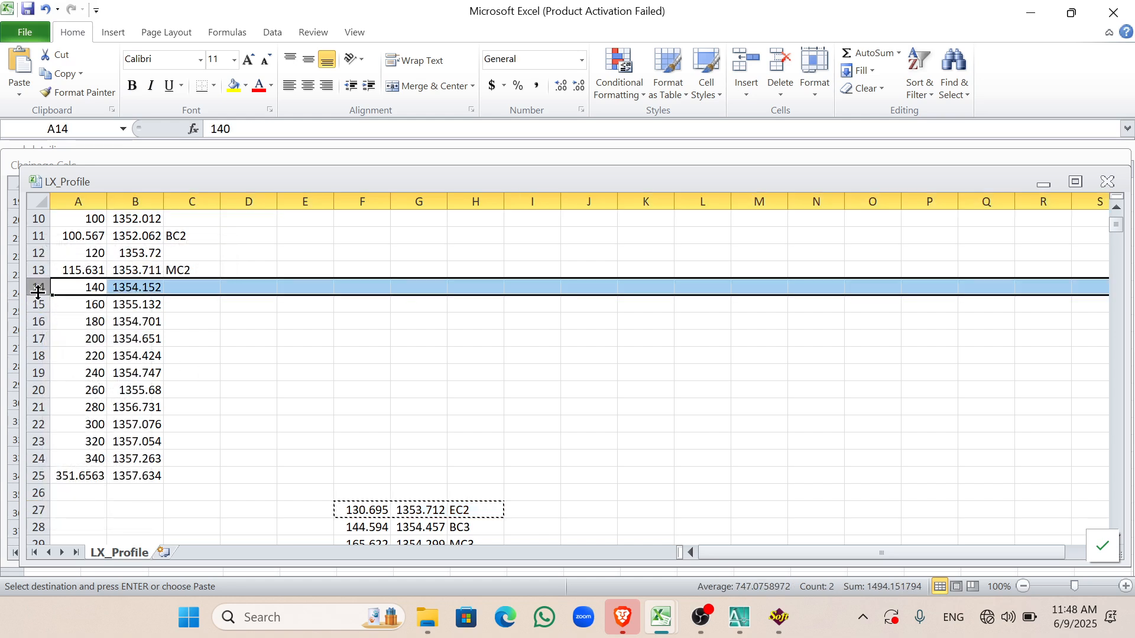
{"action": "right_click", "coordinate": [38, 290]}
{"action": "left_click", "coordinate": [94, 400]}
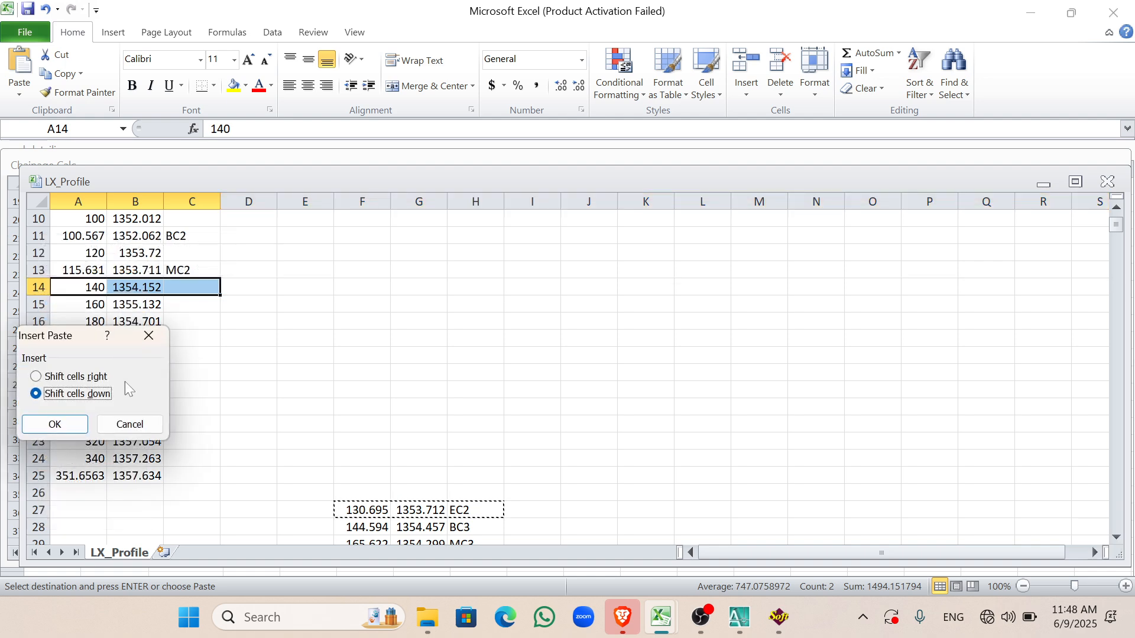
{"action": "left_click", "coordinate": [66, 425]}
Step: Move the BC3 entry from F28:H28 into the profile at row 16, before chainage 160, shifting cells down
{"action": "scroll", "coordinate": [348, 435], "scroll_direction": "down", "scroll_amount": 1}
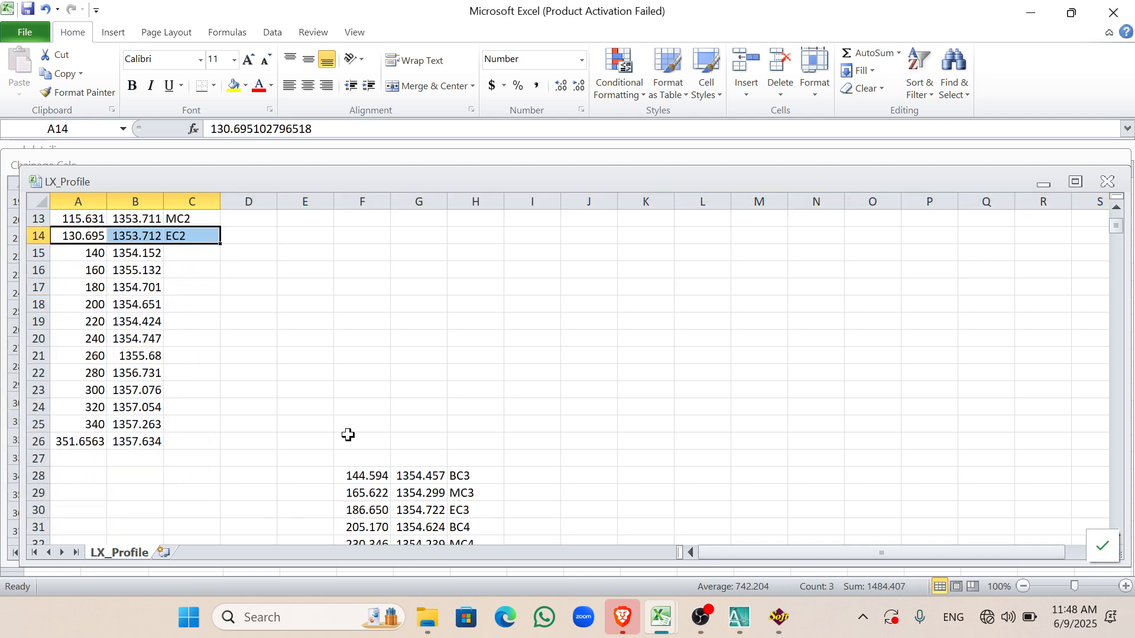
{"action": "left_click", "coordinate": [370, 476]}
{"action": "left_click", "coordinate": [456, 476], "text": "shift"}
{"action": "key", "text": "ctrl+x"}
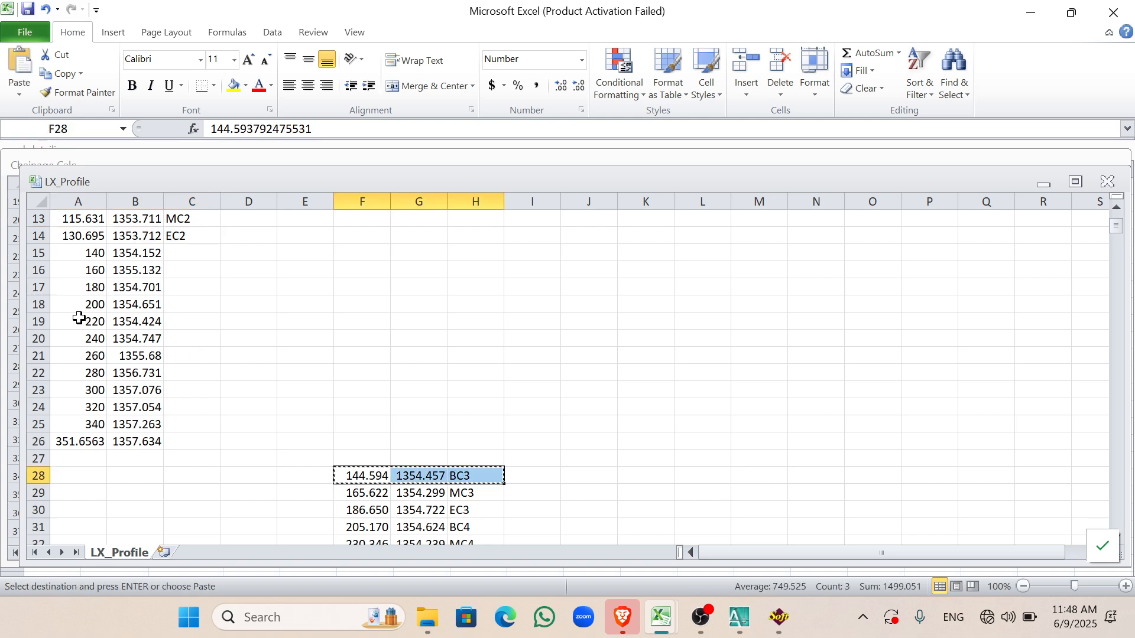
{"action": "left_click", "coordinate": [38, 269]}
{"action": "right_click", "coordinate": [38, 270]}
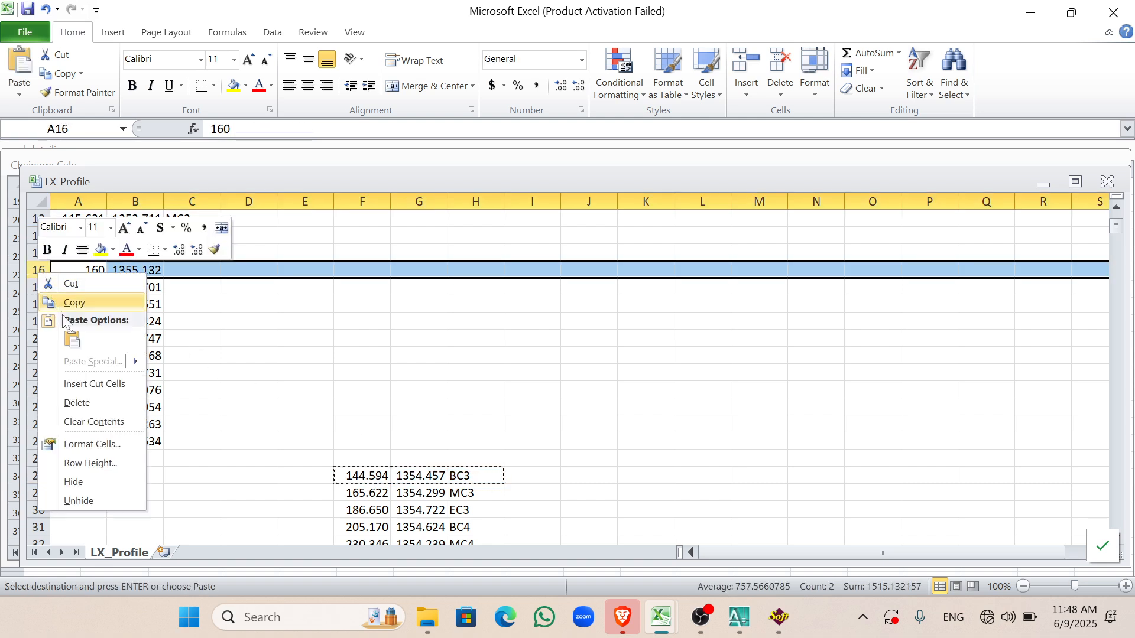
{"action": "left_click", "coordinate": [73, 385]}
{"action": "left_click", "coordinate": [98, 395]}
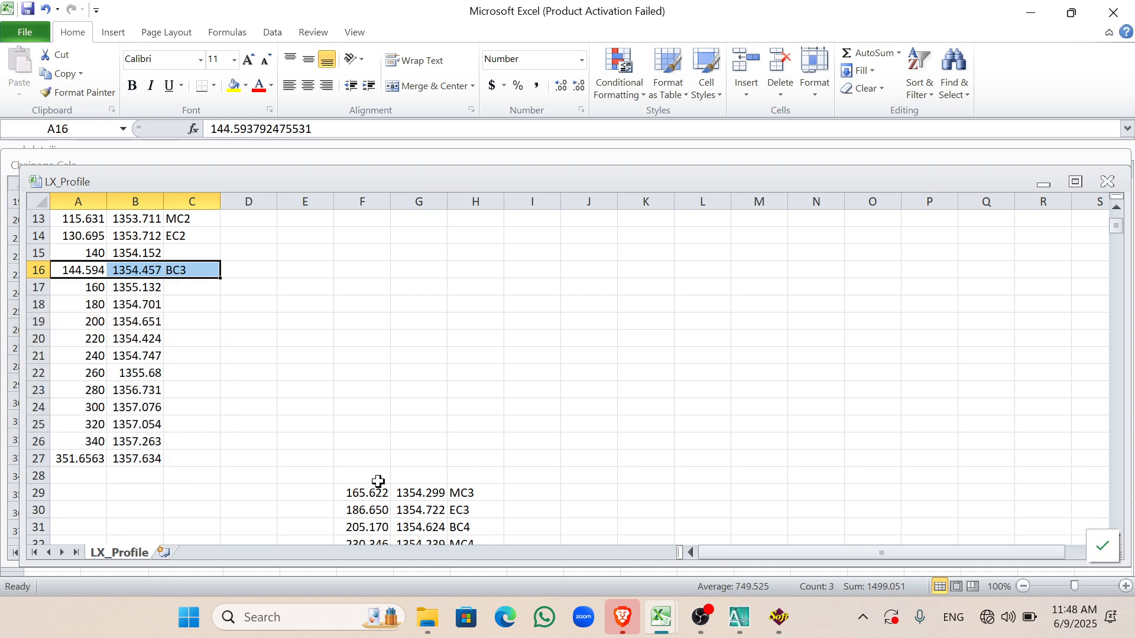
Step: Move the MC3 entry from F29:H29 into the profile at row 18, before chainage 180, shifting cells down
{"action": "left_click_drag", "start_coordinate": [359, 493], "coordinate": [470, 495]}
{"action": "key", "text": "ctrl+x"}
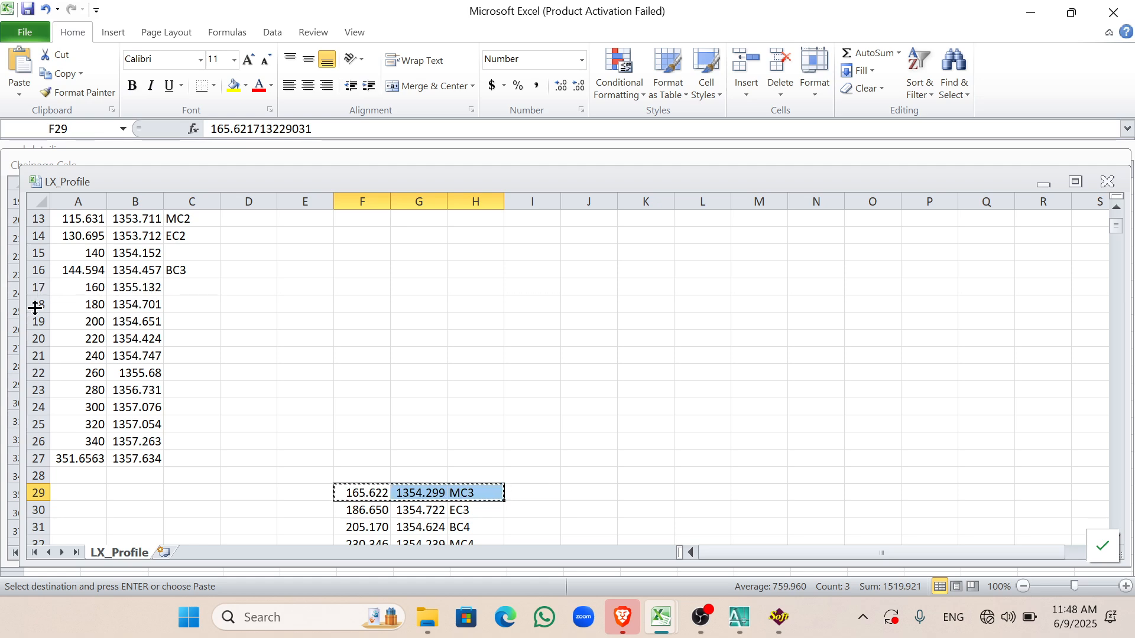
{"action": "right_click", "coordinate": [34, 311]}
{"action": "left_click", "coordinate": [93, 420]}
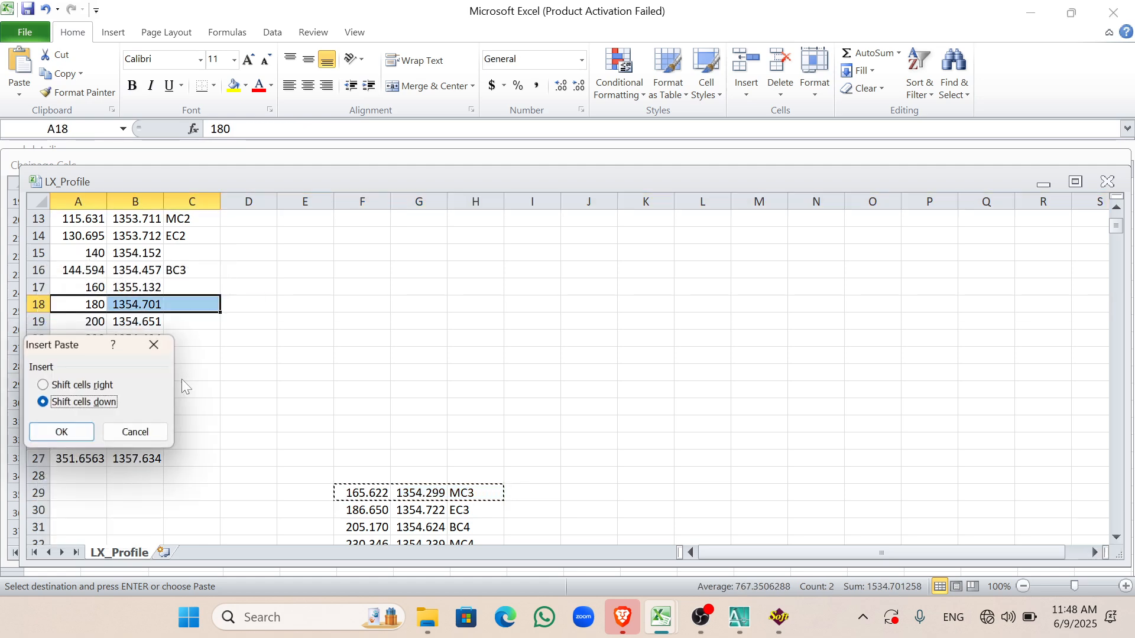
{"action": "left_click", "coordinate": [62, 433]}
Step: Move the EC3 entry from F30:H30 into the profile at row 20, before chainage 200, shifting cells down
{"action": "scroll", "coordinate": [338, 416], "scroll_direction": "down", "scroll_amount": 2}
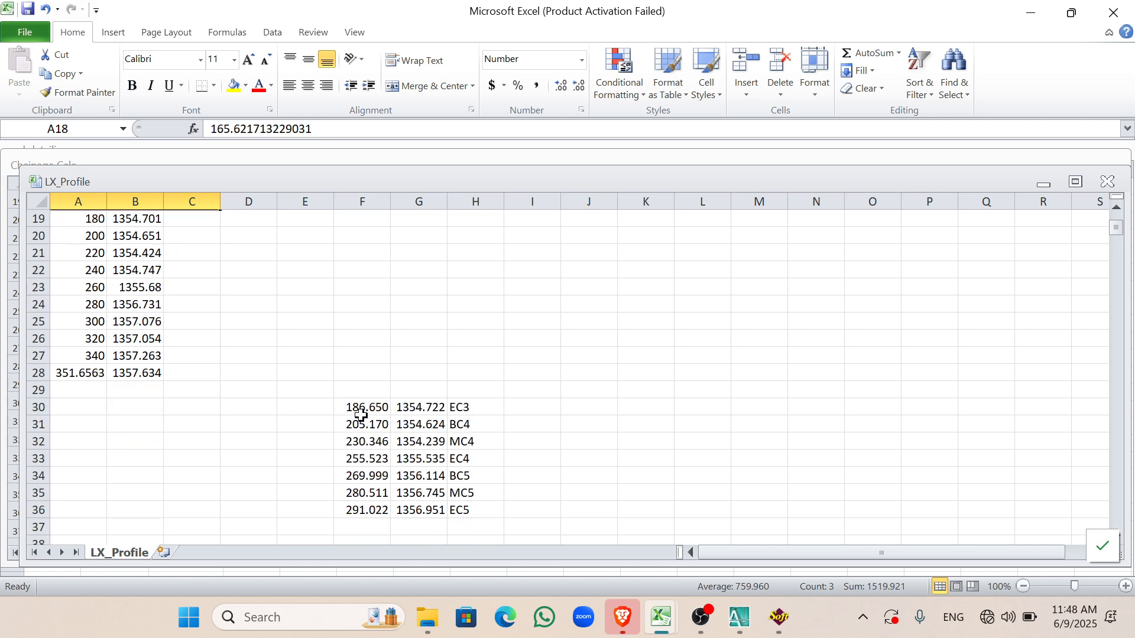
{"action": "left_click", "coordinate": [354, 406]}
{"action": "left_click", "coordinate": [464, 408], "text": "shift"}
{"action": "key", "text": "ctrl+x"}
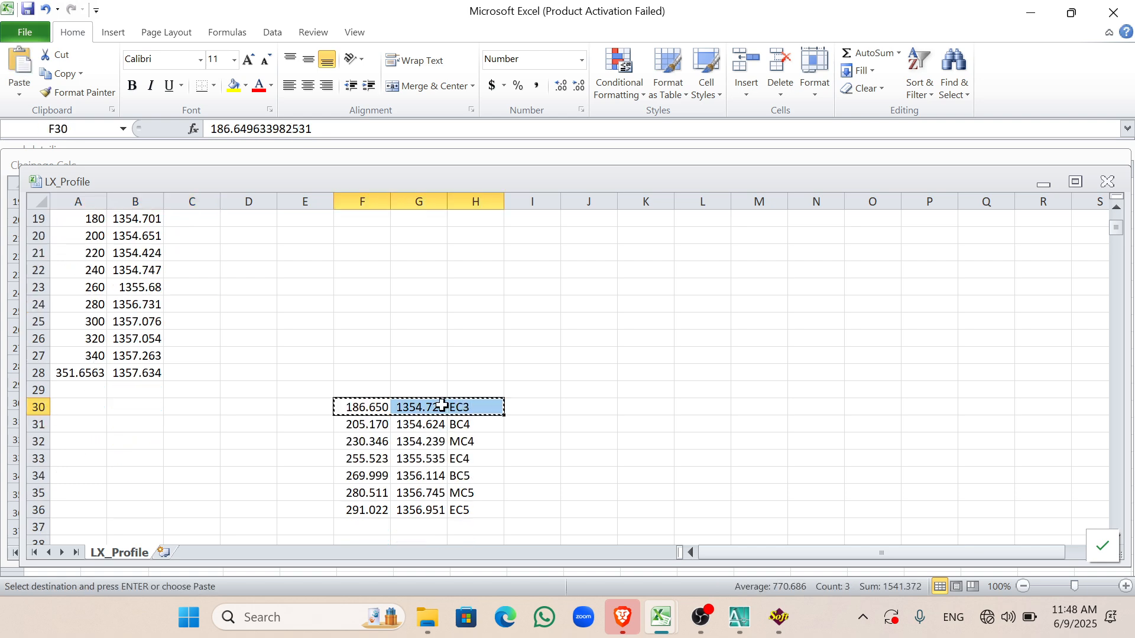
{"action": "left_click", "coordinate": [39, 236]}
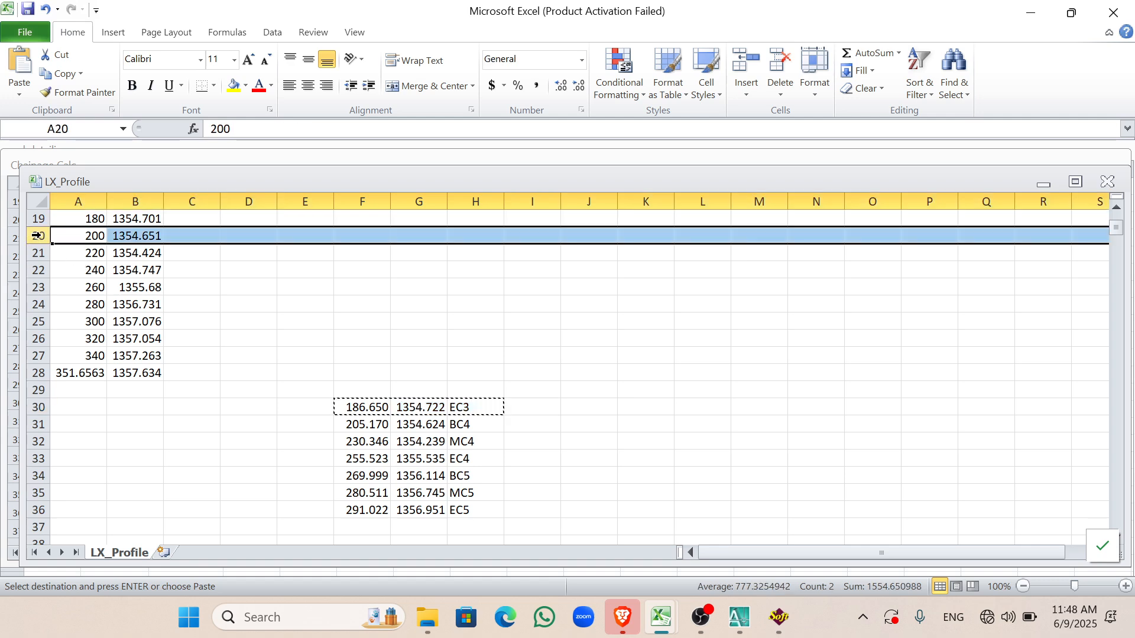
{"action": "right_click", "coordinate": [41, 237]}
{"action": "left_click", "coordinate": [99, 347]}
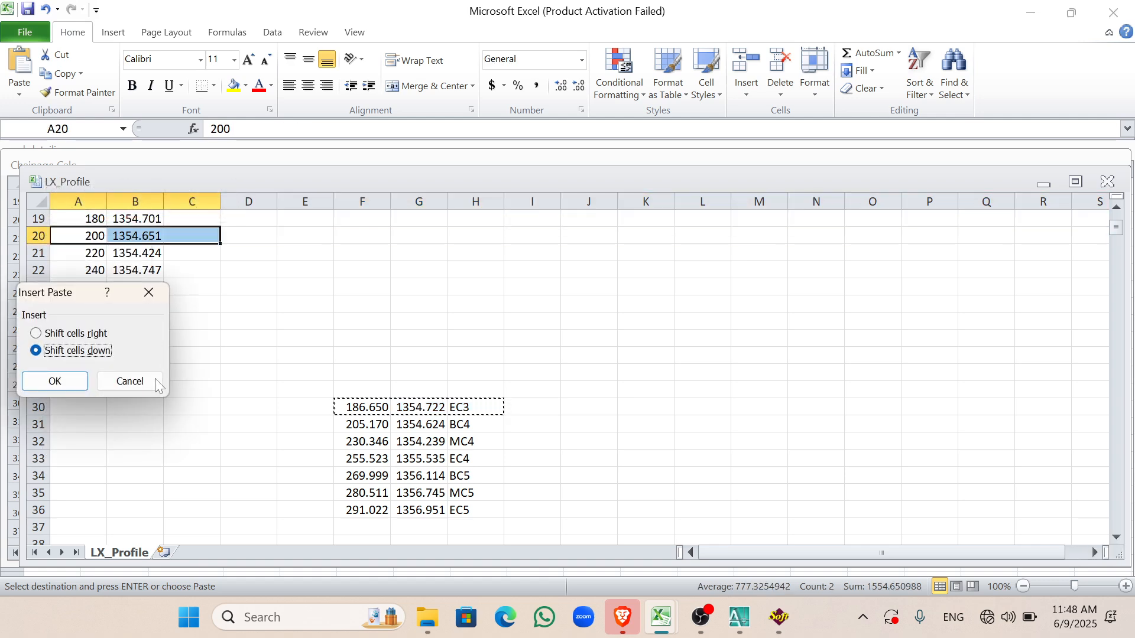
{"action": "left_click", "coordinate": [59, 382]}
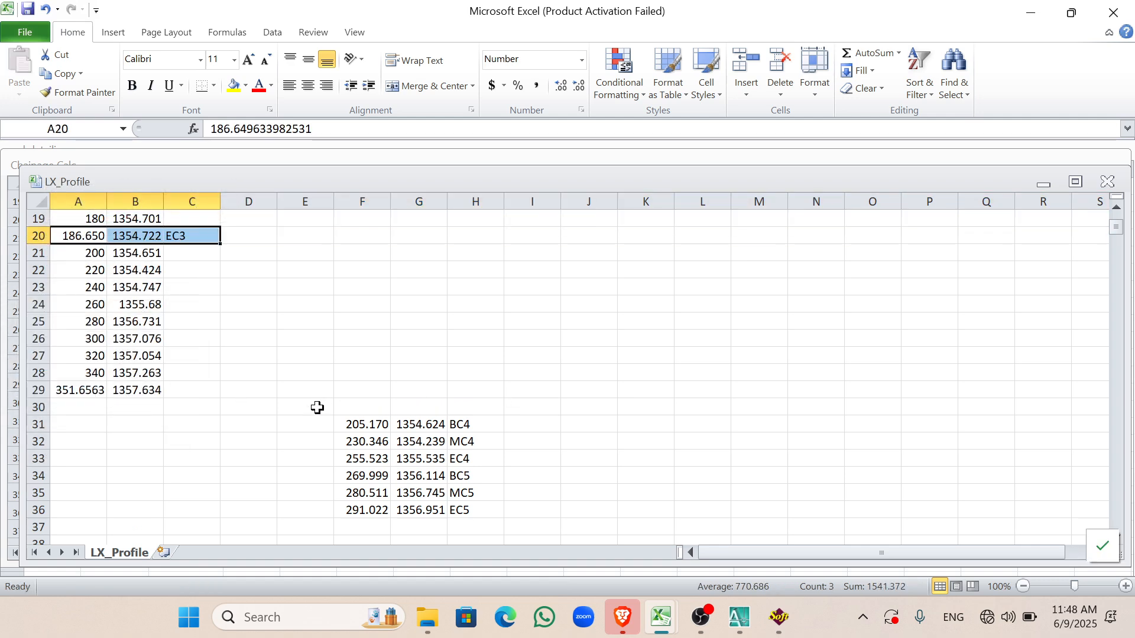
Step: Move the BC4 entry from F31:H31 into the profile at row 22, before chainage 220, shifting cells down
{"action": "left_click", "coordinate": [367, 425]}
{"action": "left_click", "coordinate": [464, 426], "text": "shift"}
{"action": "key", "text": "ctrl+x"}
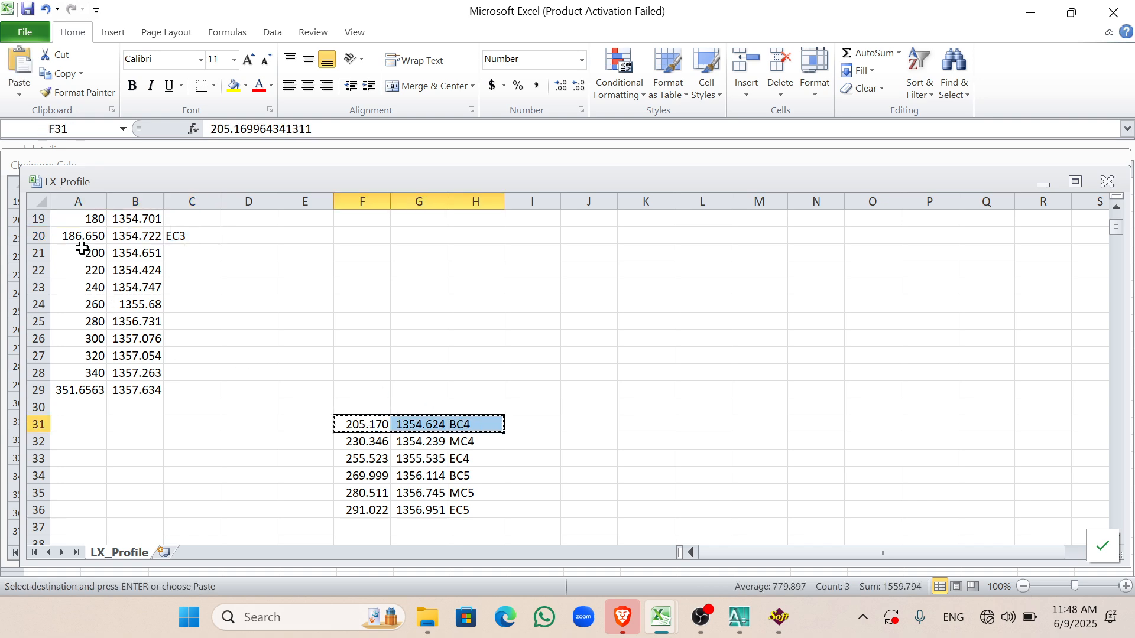
{"action": "left_click", "coordinate": [33, 270]}
{"action": "right_click", "coordinate": [33, 270]}
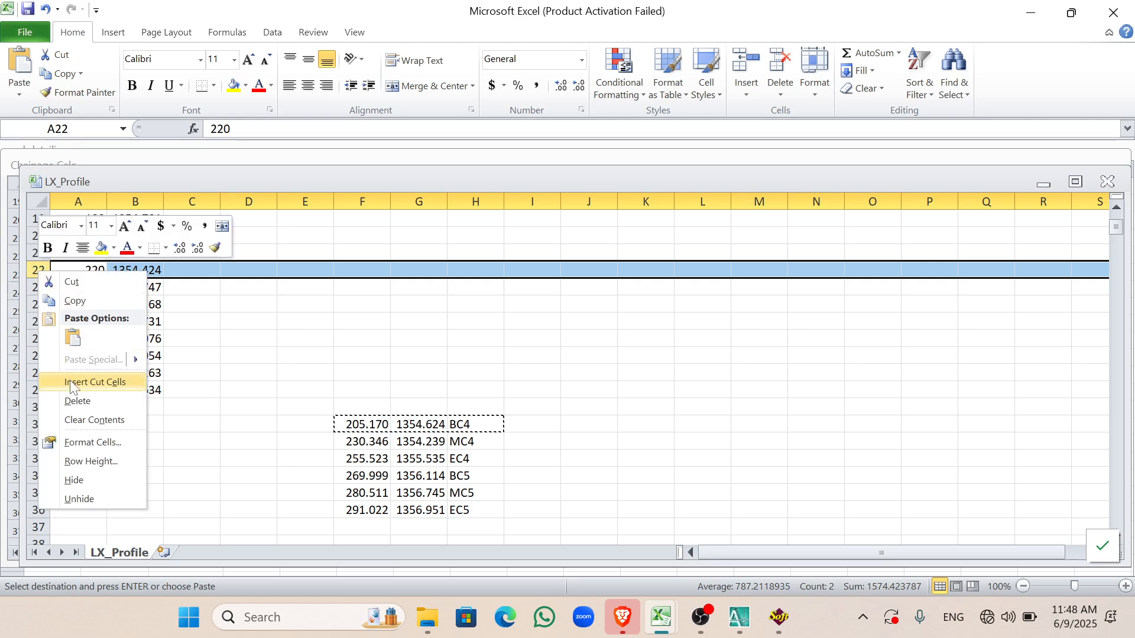
{"action": "left_click", "coordinate": [99, 381]}
{"action": "left_click", "coordinate": [126, 399]}
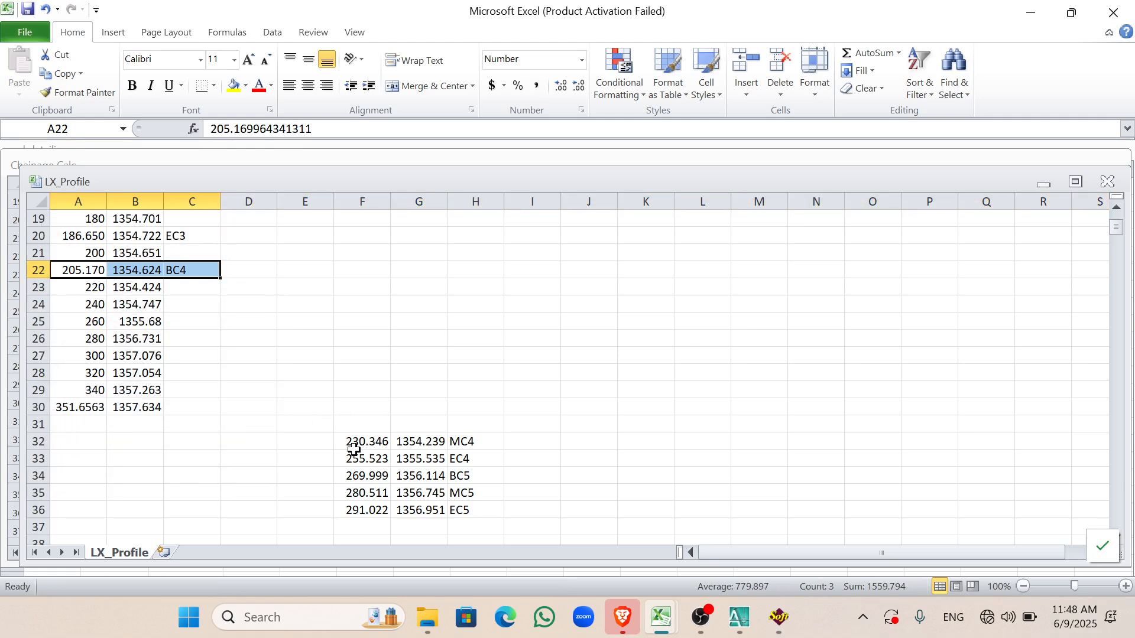
Step: Move the MC4 entry from F32:H32 into the profile at row 24, before chainage 240, shifting cells down
{"action": "left_click", "coordinate": [357, 443]}
{"action": "left_click_drag", "start_coordinate": [446, 448], "coordinate": [464, 443]}
{"action": "key", "text": "ctrl+x"}
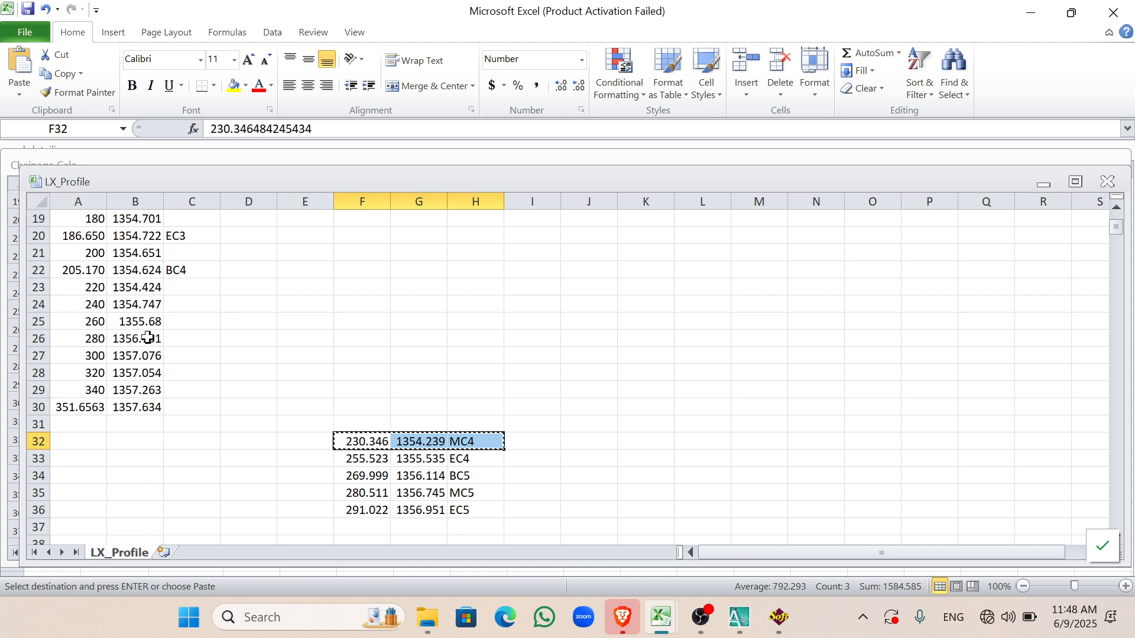
{"action": "left_click", "coordinate": [36, 305]}
{"action": "right_click", "coordinate": [36, 304]}
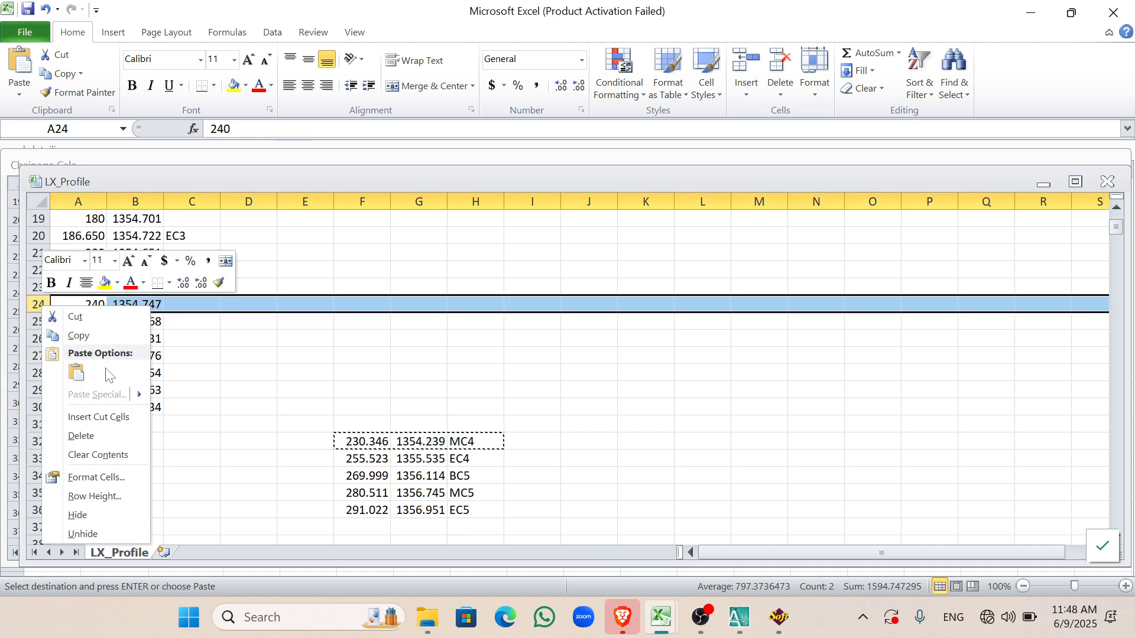
{"action": "left_click", "coordinate": [98, 417]}
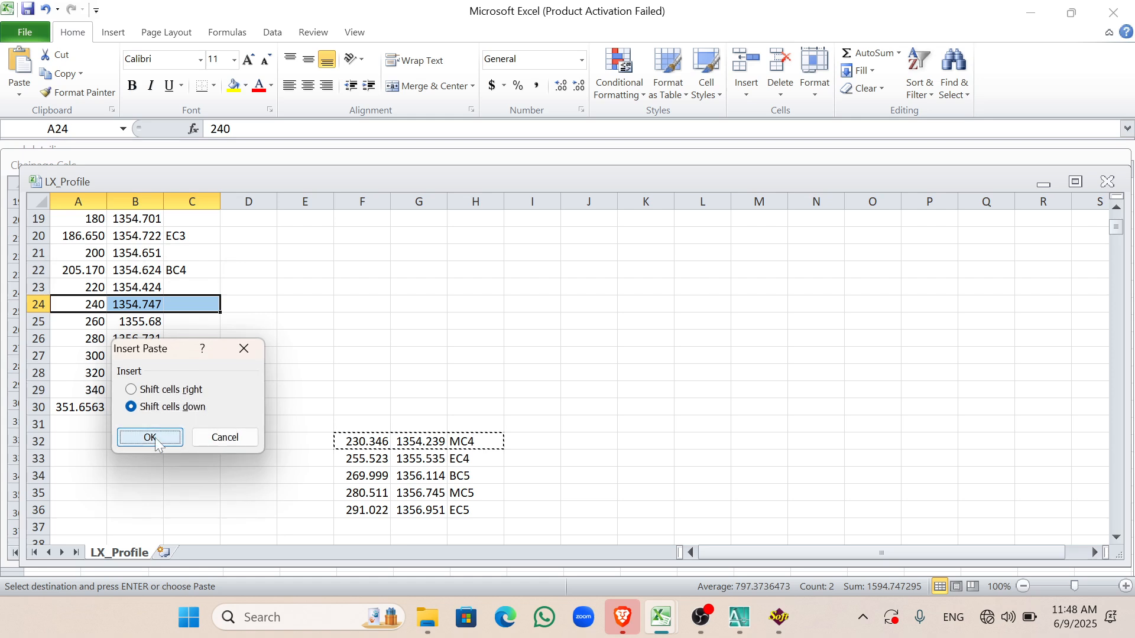
{"action": "left_click", "coordinate": [148, 437]}
Step: Move the EC4 entry from F33:H33 into the profile at row 26, before chainage 260, shifting cells down
{"action": "left_click", "coordinate": [370, 465]}
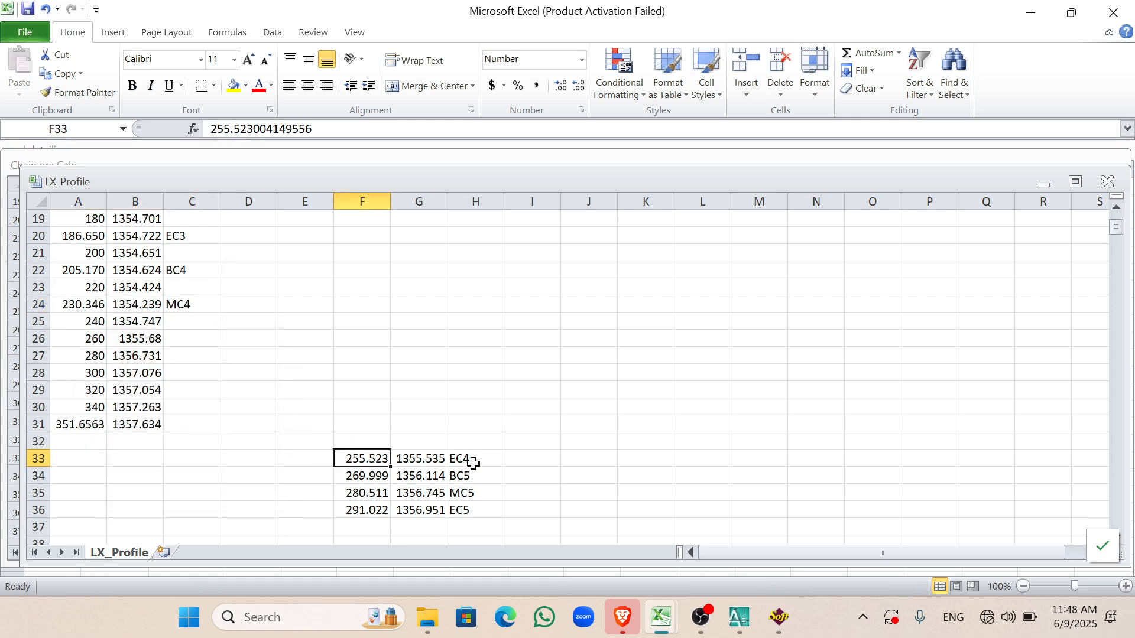
{"action": "left_click", "coordinate": [467, 460], "text": "shift"}
{"action": "key", "text": "ctrl+x"}
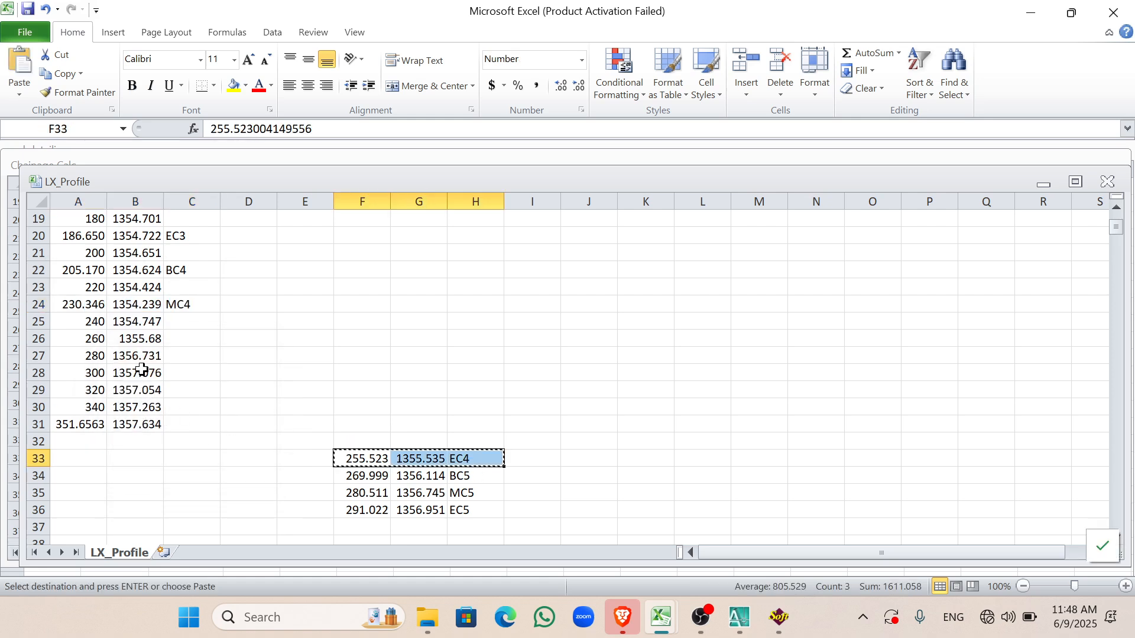
{"action": "left_click", "coordinate": [28, 342]}
{"action": "right_click", "coordinate": [29, 340]}
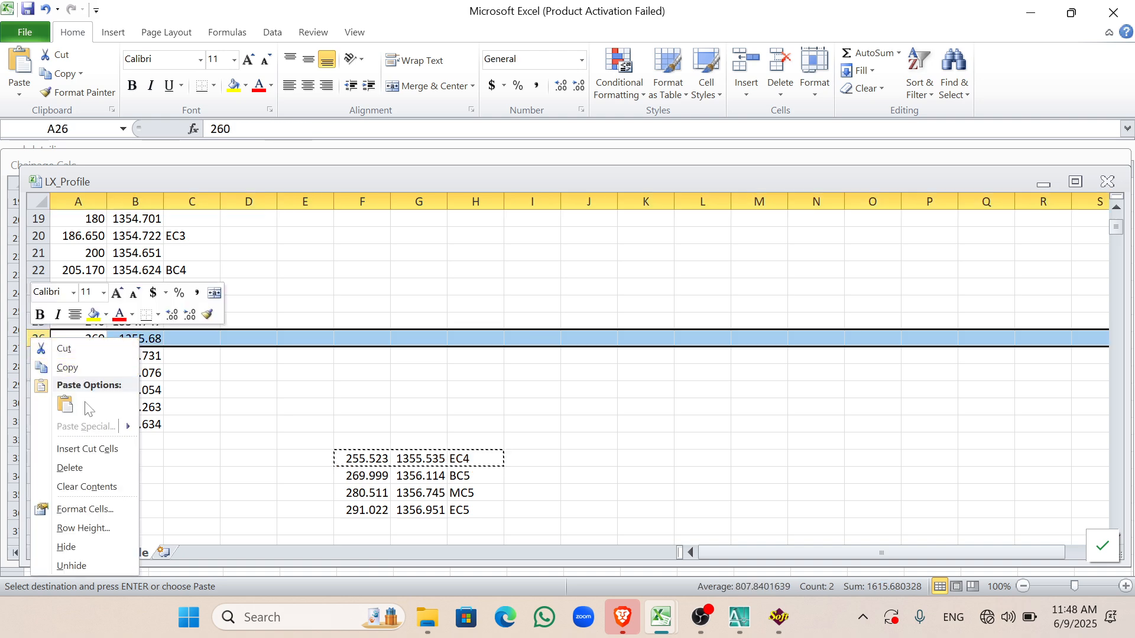
{"action": "left_click", "coordinate": [88, 449]}
{"action": "left_click", "coordinate": [40, 471]}
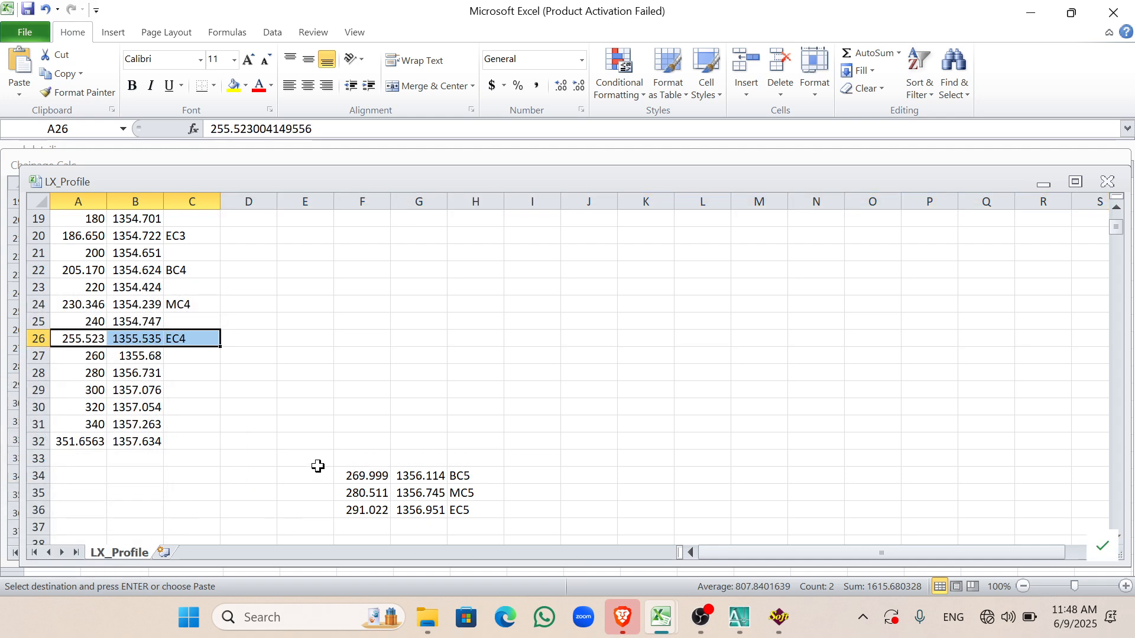
Step: Move the BC5 entry from F34:H34 into the profile at row 28, before chainage 280, shifting cells down
{"action": "left_click_drag", "start_coordinate": [349, 476], "coordinate": [473, 476]}
{"action": "key", "text": "ctrl+x"}
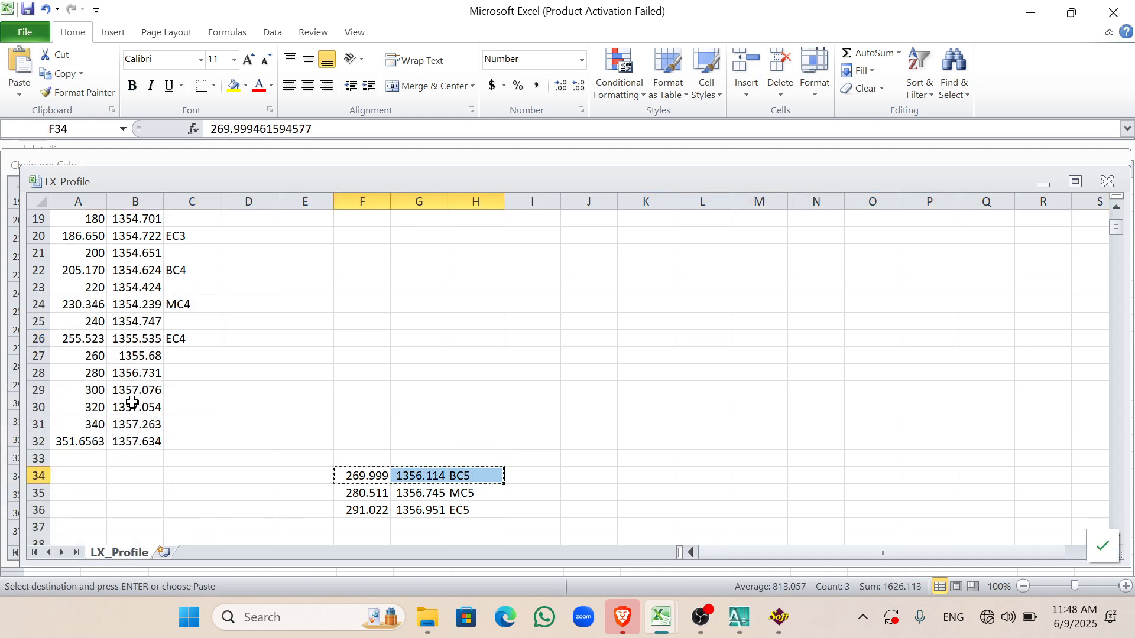
{"action": "left_click", "coordinate": [39, 373]}
{"action": "right_click", "coordinate": [39, 373]}
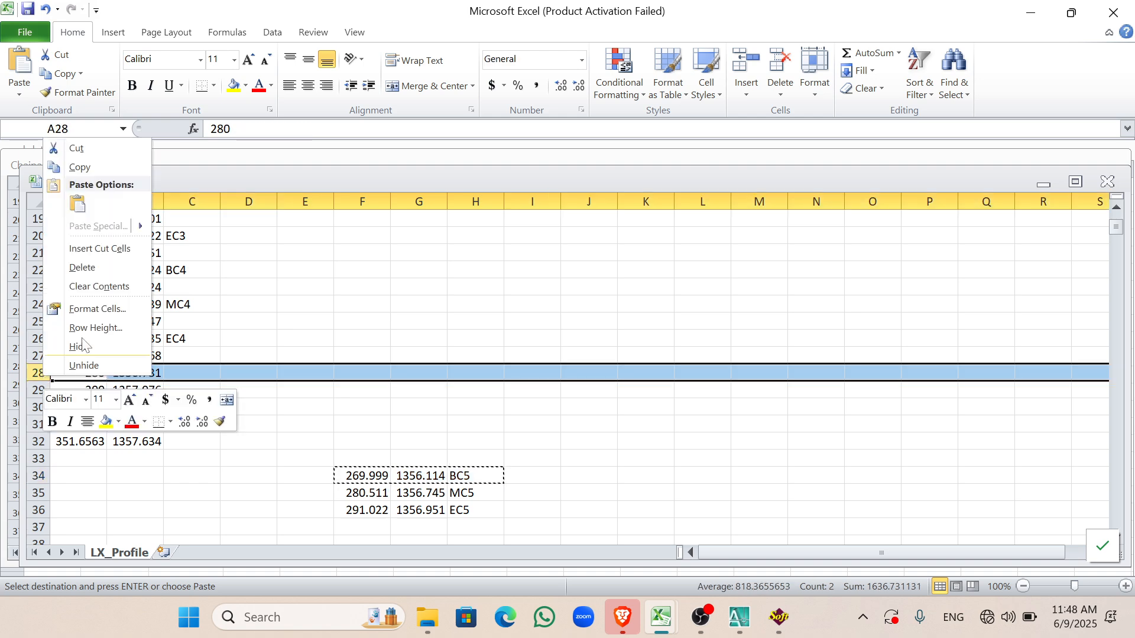
{"action": "left_click", "coordinate": [99, 249]}
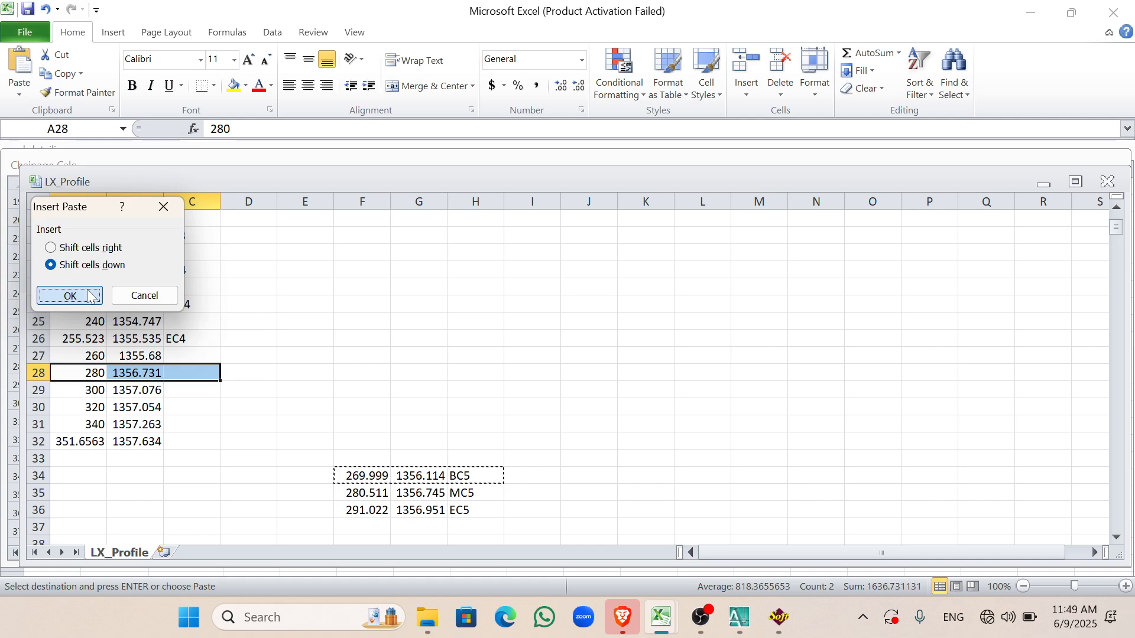
{"action": "left_click", "coordinate": [69, 294]}
Step: Move the MC5 entry from F35:H35 into the profile at row 30, before chainage 300, shifting cells down
{"action": "left_click", "coordinate": [364, 490]}
{"action": "left_click", "coordinate": [461, 495], "text": "shift"}
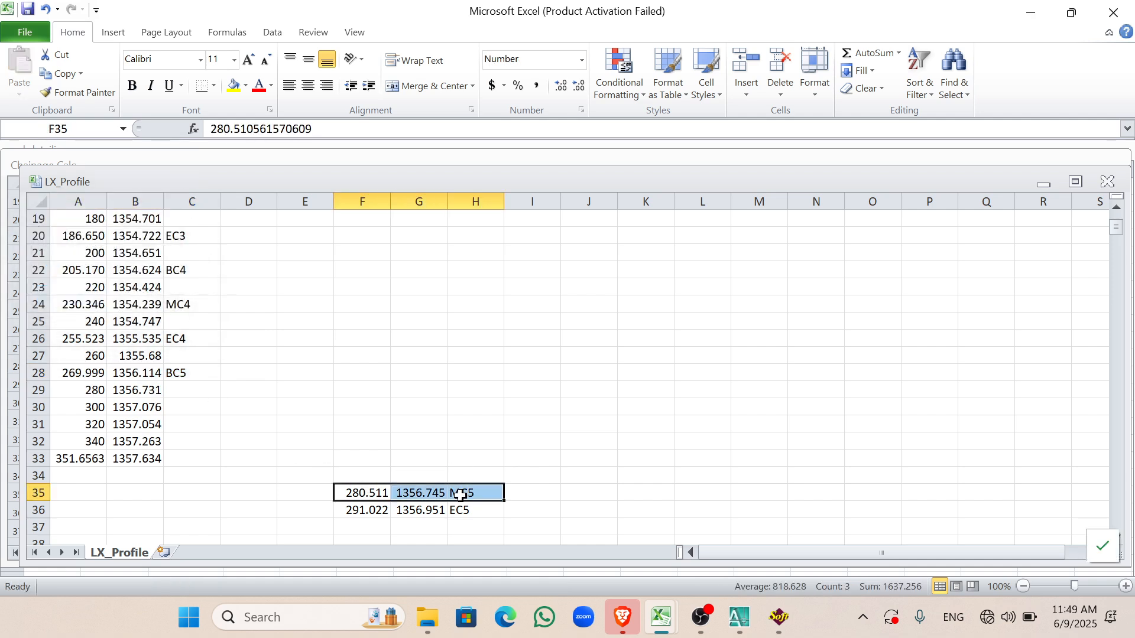
{"action": "key", "text": "ctrl+x"}
{"action": "left_click", "coordinate": [32, 406]}
{"action": "right_click", "coordinate": [32, 405]}
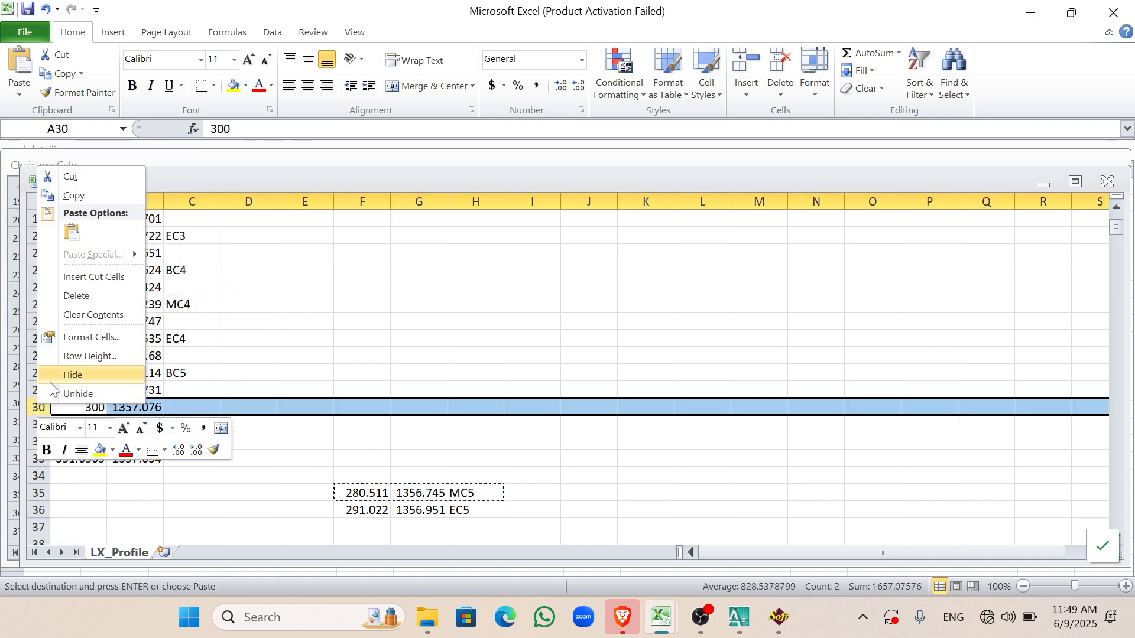
{"action": "left_click", "coordinate": [89, 273]}
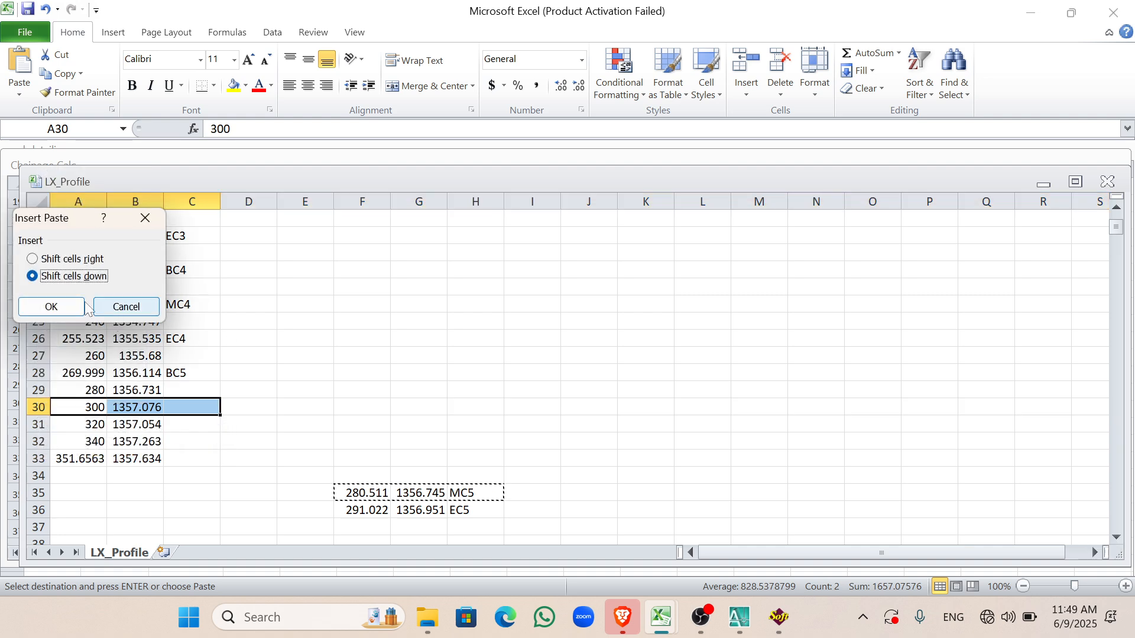
{"action": "left_click", "coordinate": [59, 307]}
Step: Move the EC5 entry from F36:H36 into the profile at row 31, before chainage 300, shifting cells down
{"action": "left_click", "coordinate": [343, 510]}
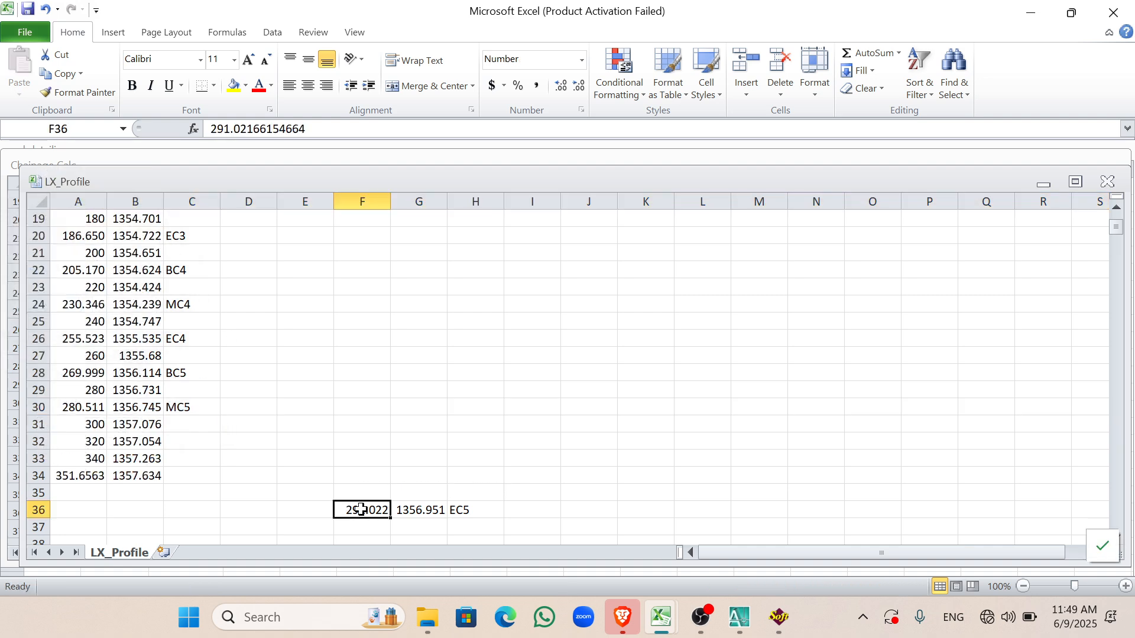
{"action": "left_click", "coordinate": [459, 510], "text": "shift"}
{"action": "key", "text": "ctrl+x"}
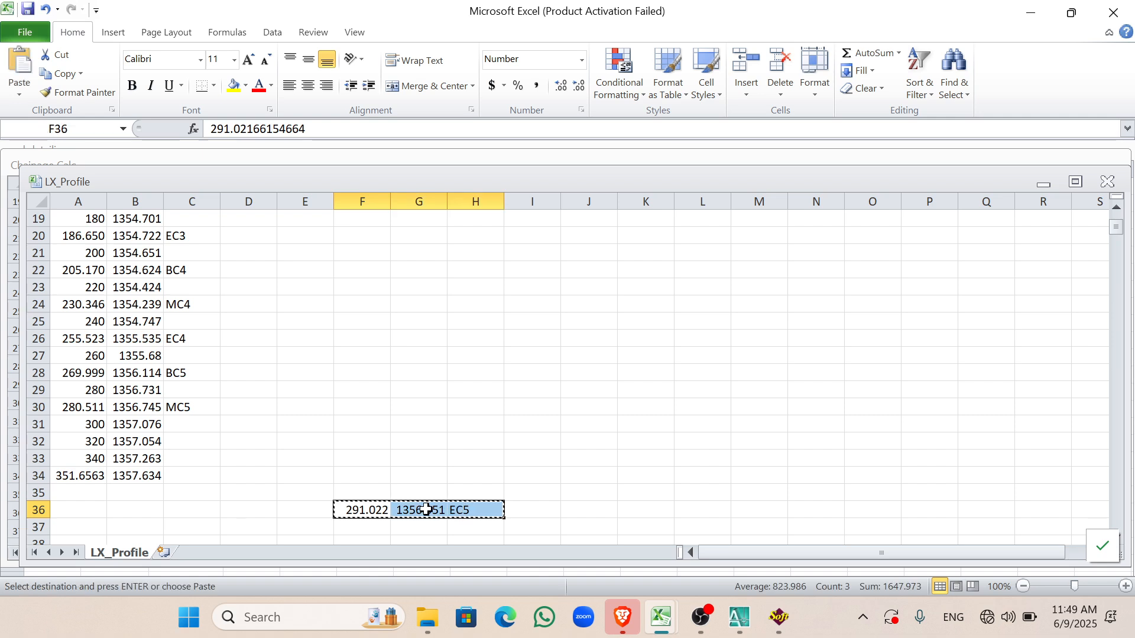
{"action": "left_click", "coordinate": [38, 428]}
{"action": "right_click", "coordinate": [38, 428]}
{"action": "left_click", "coordinate": [89, 296]}
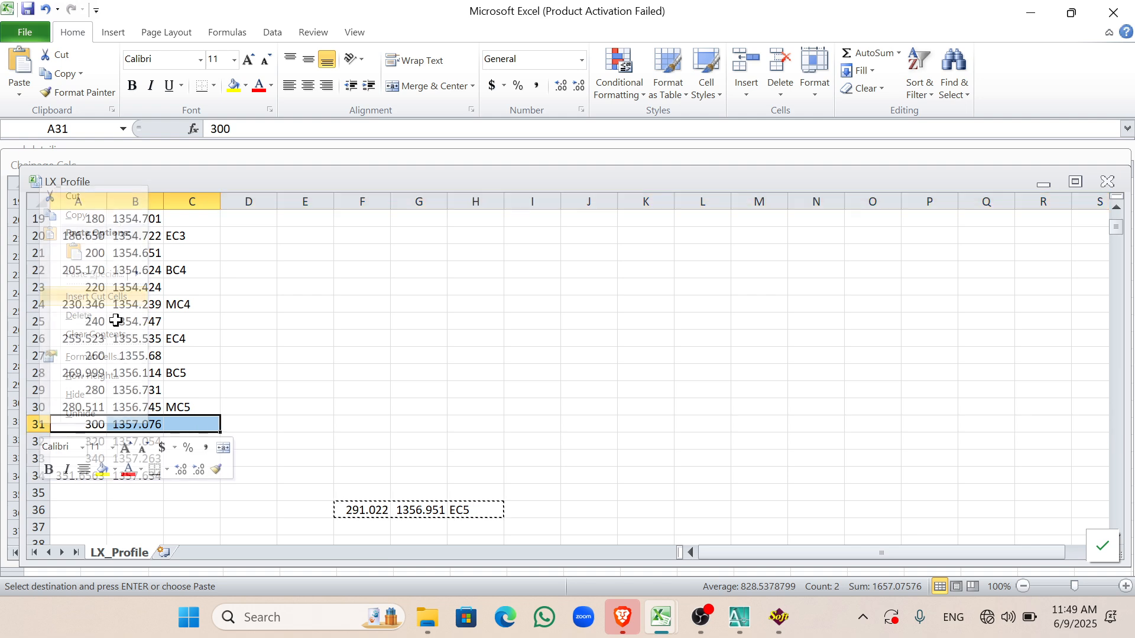
{"action": "left_click", "coordinate": [41, 335]}
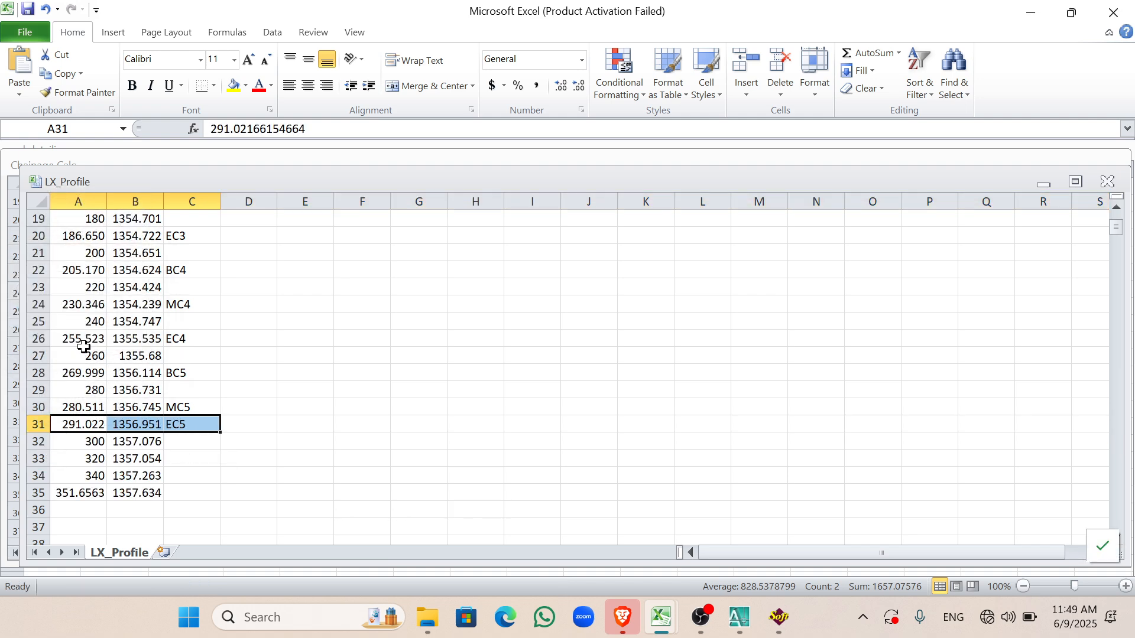
Step: Review the merged profile from chainage 0 to 351.6563, checking the order of chainages, RLs and curve-point remarks
{"action": "left_click", "coordinate": [156, 390]}
{"action": "scroll", "coordinate": [157, 390], "scroll_direction": "up", "scroll_amount": 1}
{"action": "scroll", "coordinate": [158, 391], "scroll_direction": "down", "scroll_amount": 4}
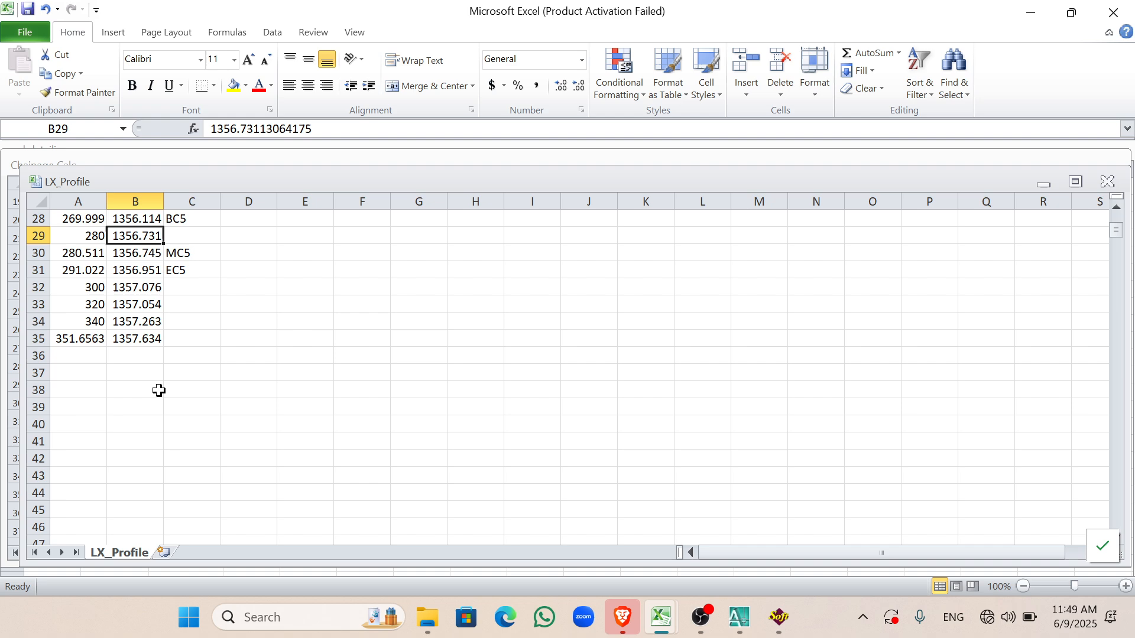
{"action": "scroll", "coordinate": [190, 438], "scroll_direction": "up", "scroll_amount": 6}
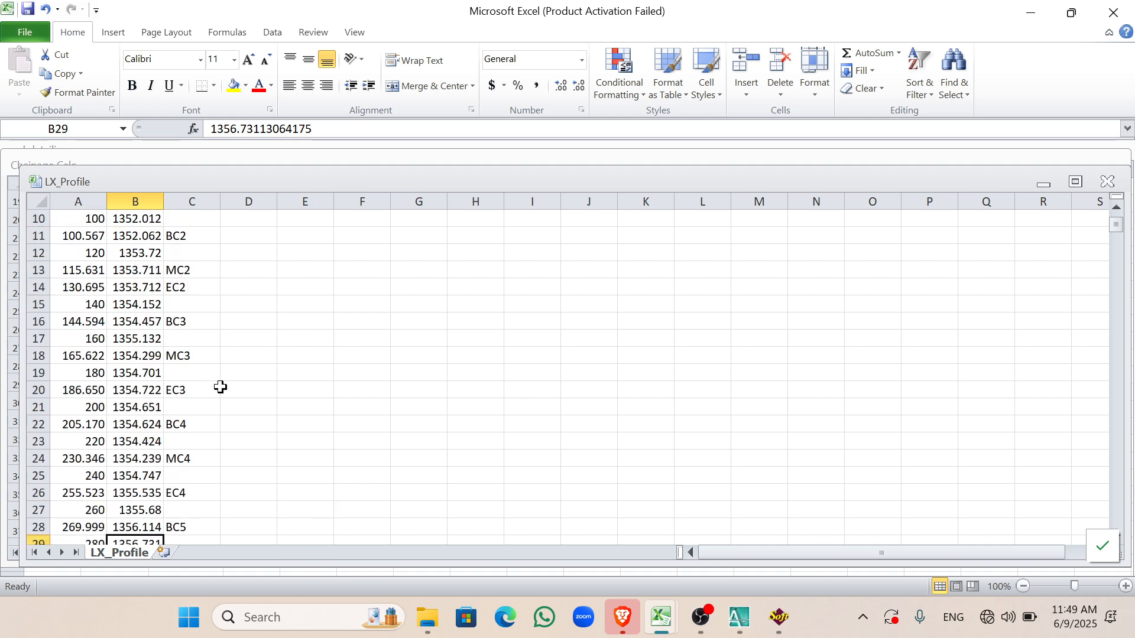
{"action": "scroll", "coordinate": [220, 387], "scroll_direction": "up", "scroll_amount": 3}
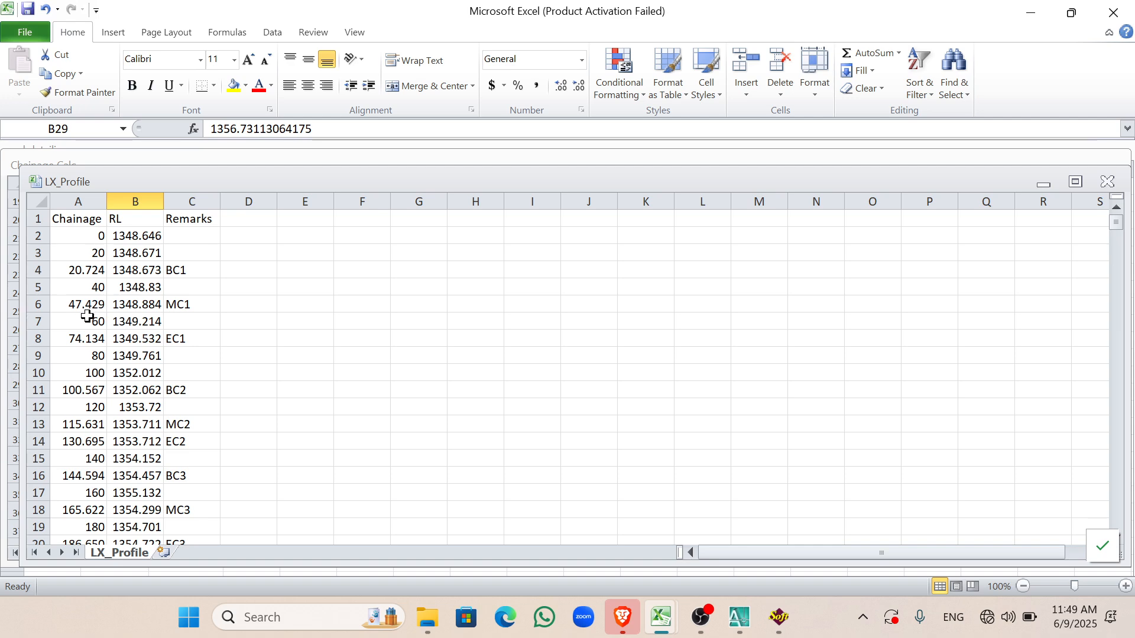
{"action": "scroll", "coordinate": [88, 317], "scroll_direction": "down", "scroll_amount": 1}
{"action": "scroll", "coordinate": [106, 338], "scroll_direction": "down", "scroll_amount": 1}
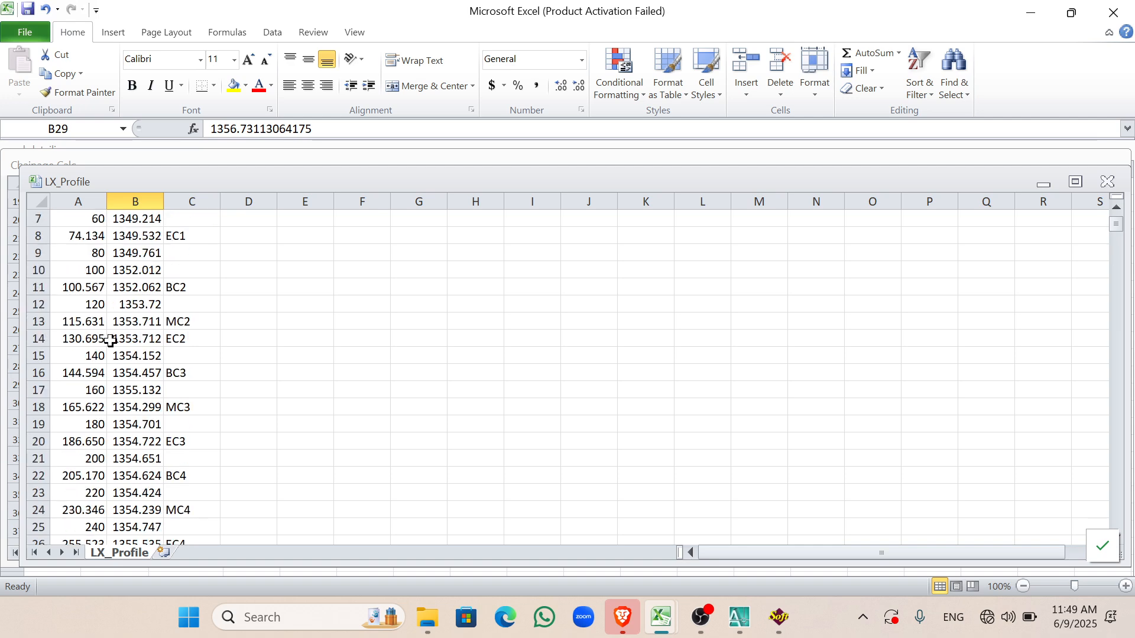
{"action": "scroll", "coordinate": [111, 341], "scroll_direction": "down", "scroll_amount": 9}
{"action": "scroll", "coordinate": [109, 337], "scroll_direction": "up", "scroll_amount": 5}
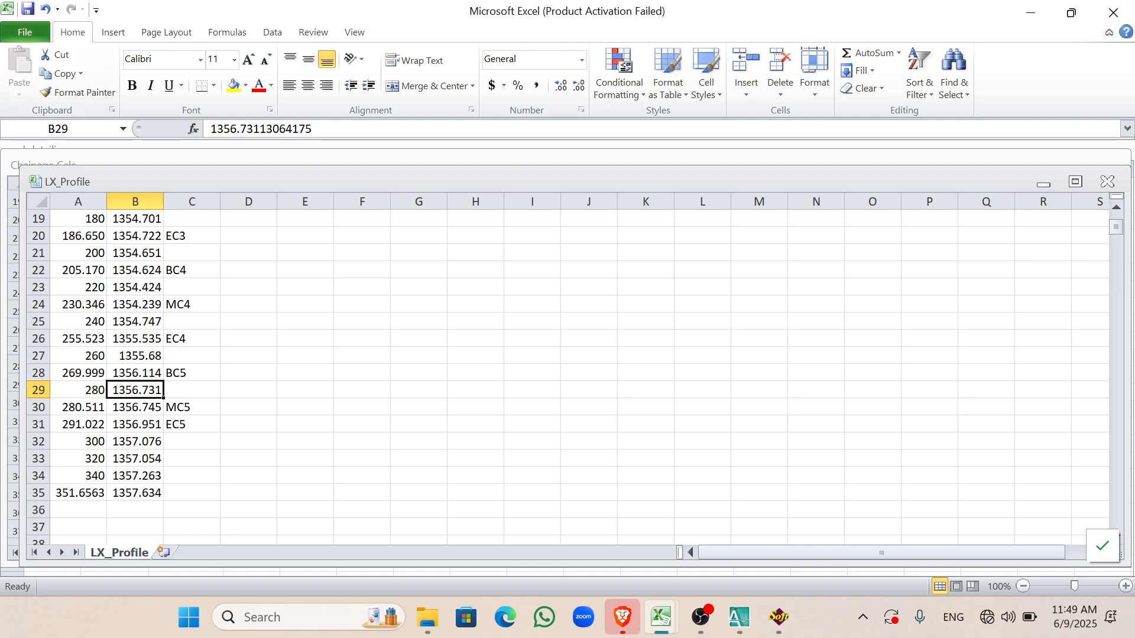
{"action": "scroll", "coordinate": [111, 335], "scroll_direction": "up", "scroll_amount": 6}
Step: Save LX_Profile, keeping the workbook in CSV (comma delimited) format
{"action": "left_click", "coordinate": [90, 245]}
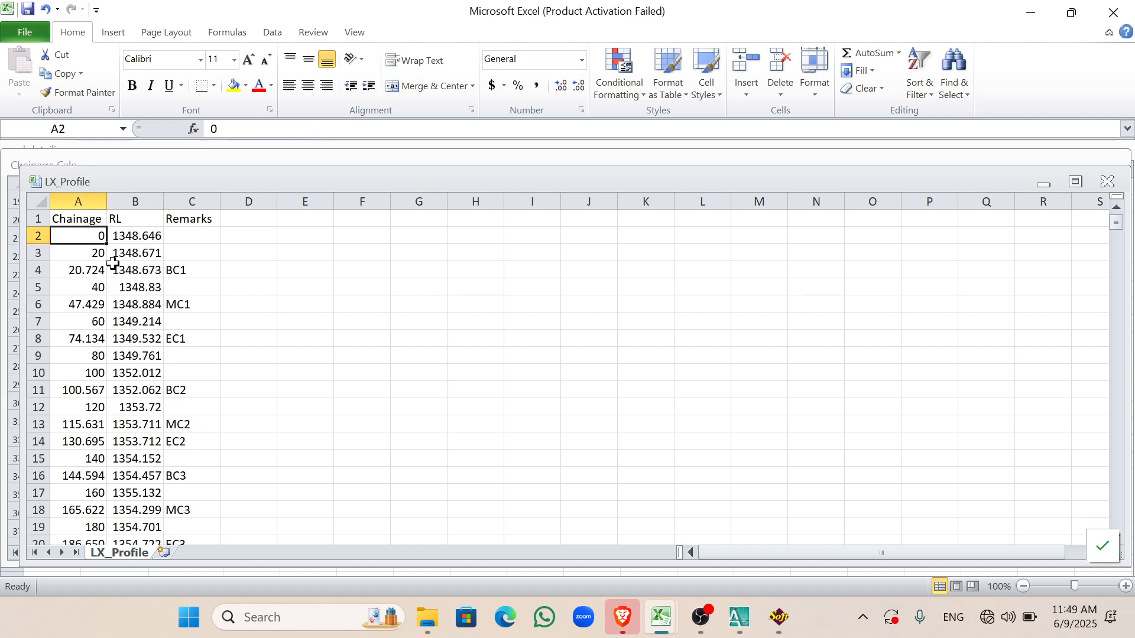
{"action": "key", "text": "ctrl+s"}
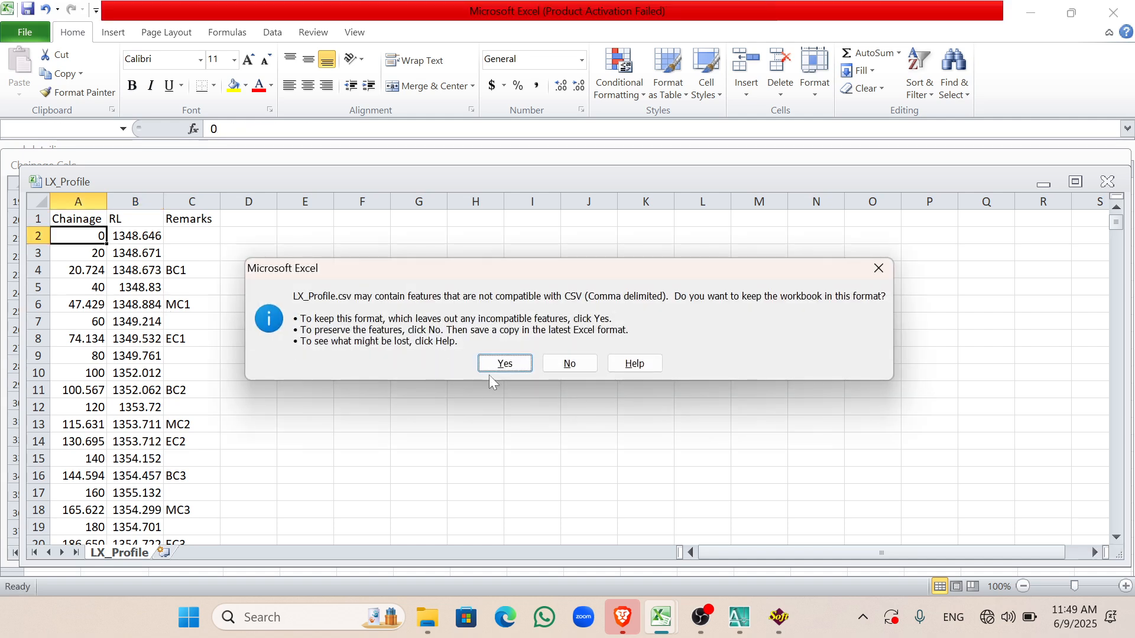
{"action": "left_click", "coordinate": [495, 363]}
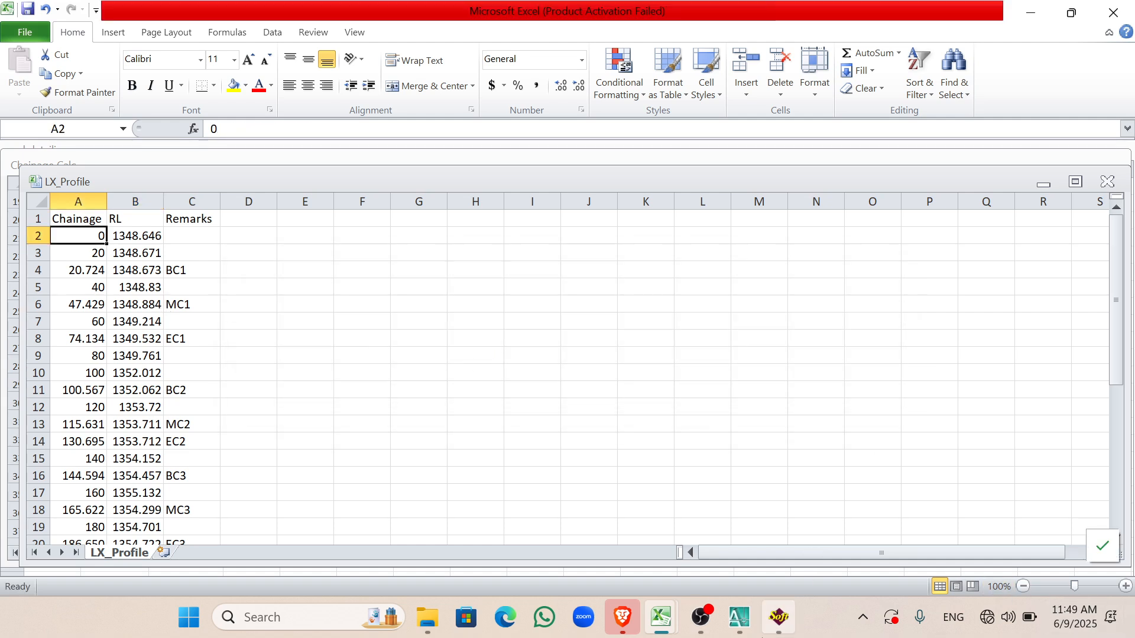
Step: Switch to SW_DTM over the AutoCAD drawing and leave the finished Draw L-Profile dialog
{"action": "left_click", "coordinate": [779, 618]}
{"action": "left_click", "coordinate": [713, 619]}
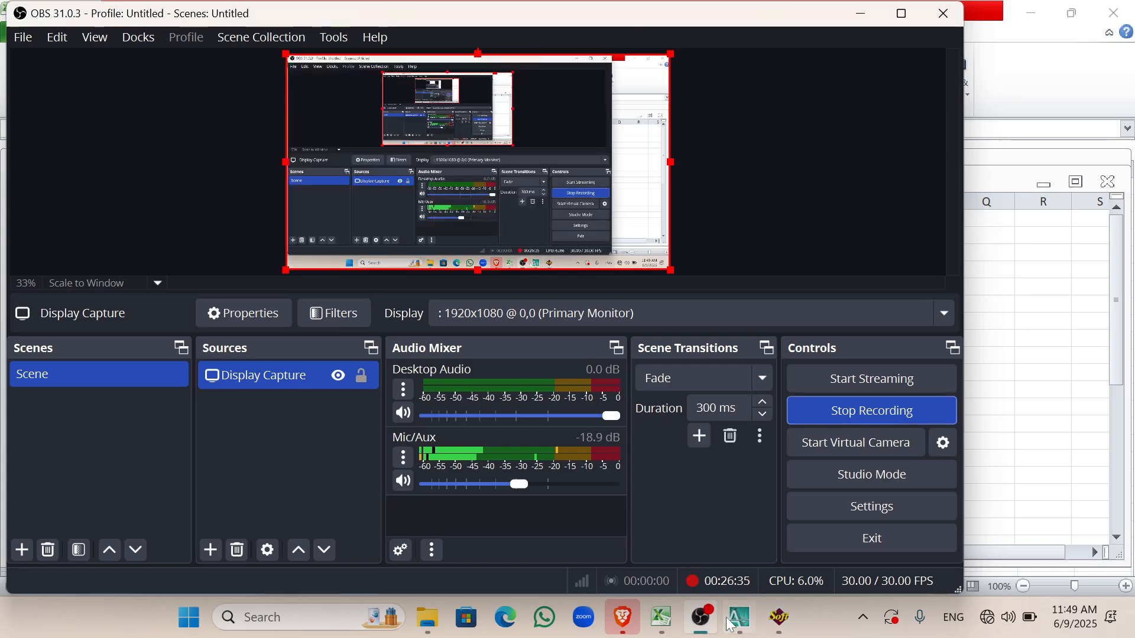
{"action": "left_click", "coordinate": [739, 618]}
{"action": "left_click", "coordinate": [778, 618]}
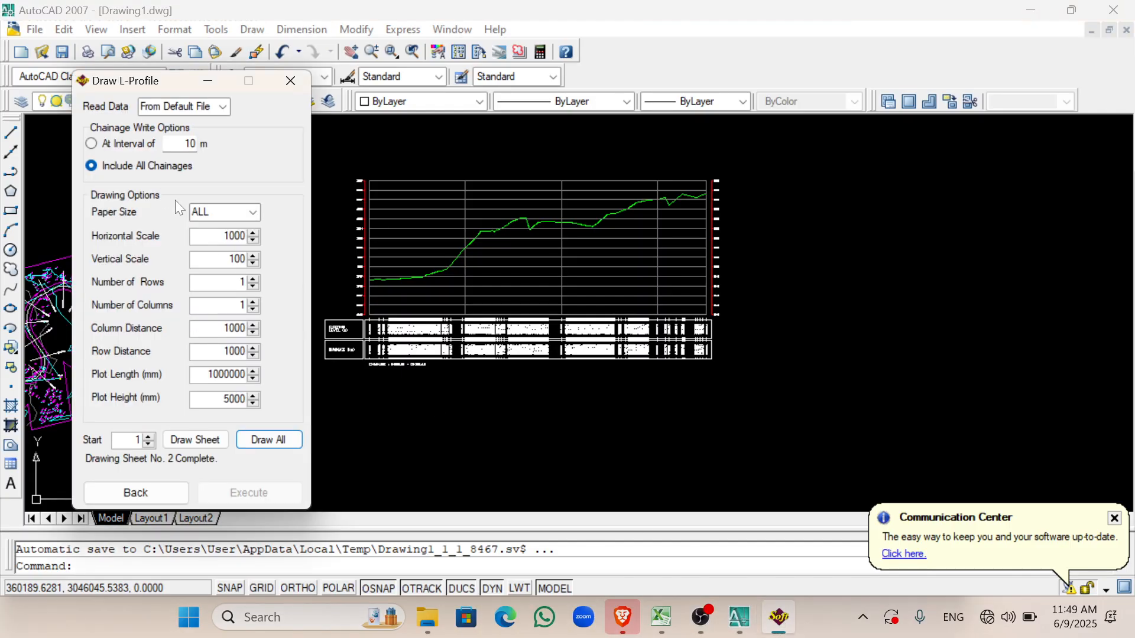
{"action": "left_click", "coordinate": [112, 491]}
{"action": "left_click", "coordinate": [112, 491]}
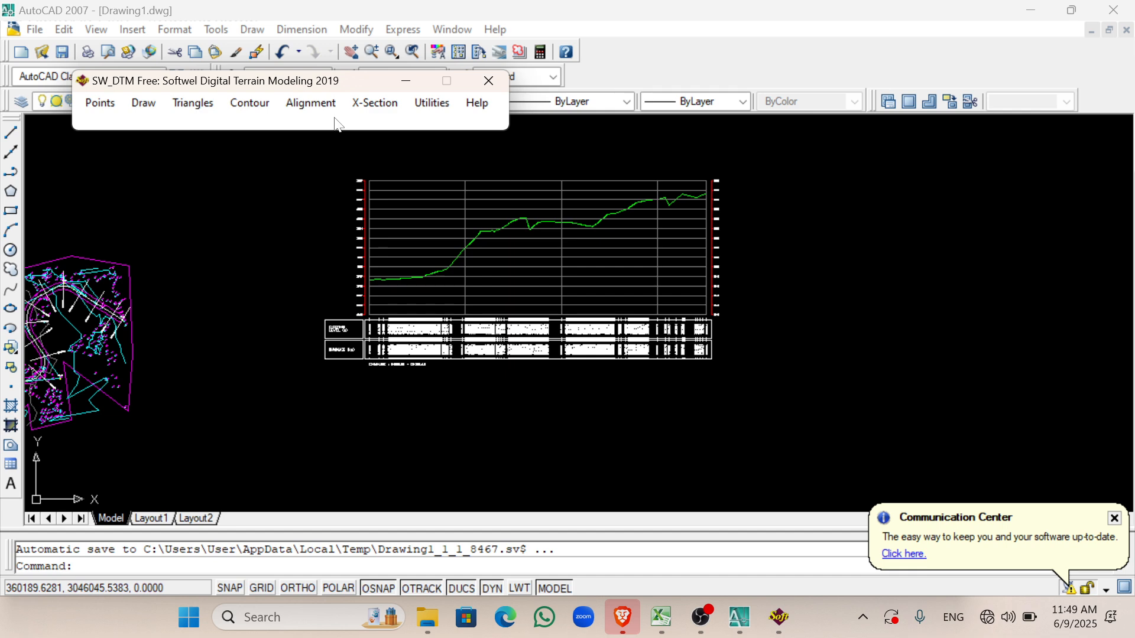
Step: Start a new Draw L-Profile in SW_DTM and set its data source to From Excel
{"action": "left_click", "coordinate": [432, 103]}
{"action": "mouse_move", "coordinate": [390, 108]}
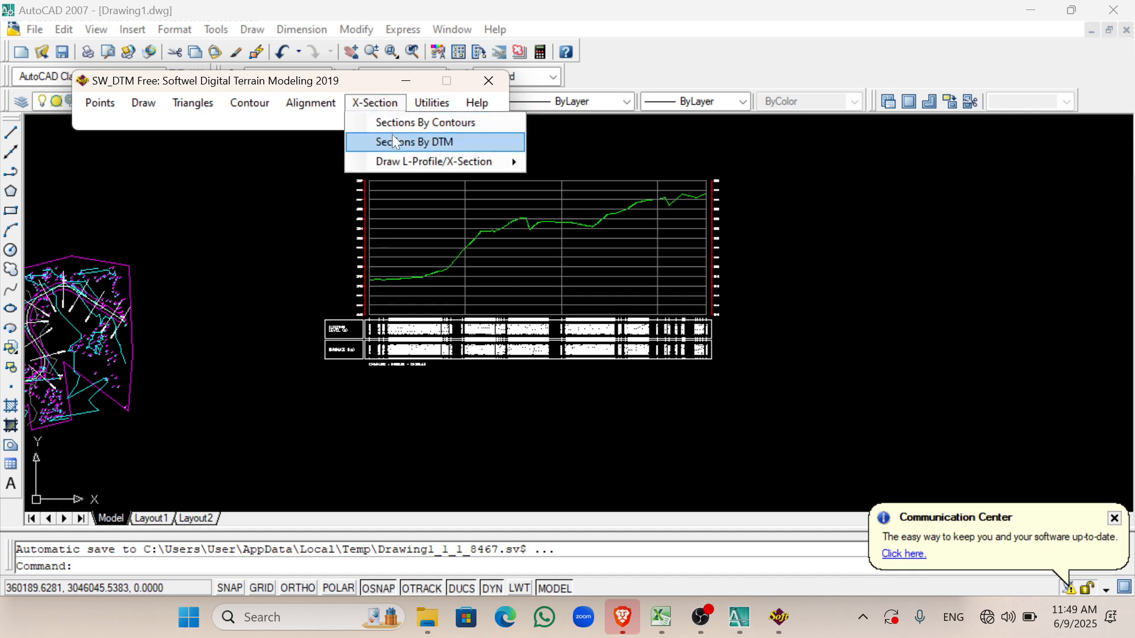
{"action": "mouse_move", "coordinate": [464, 163]}
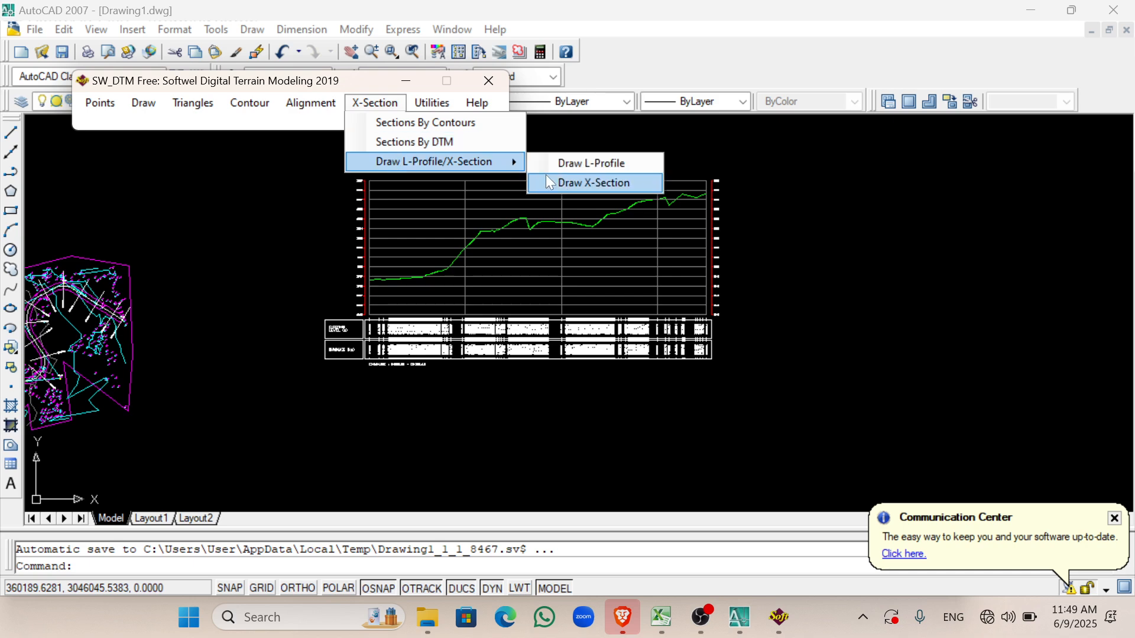
{"action": "left_click", "coordinate": [580, 165]}
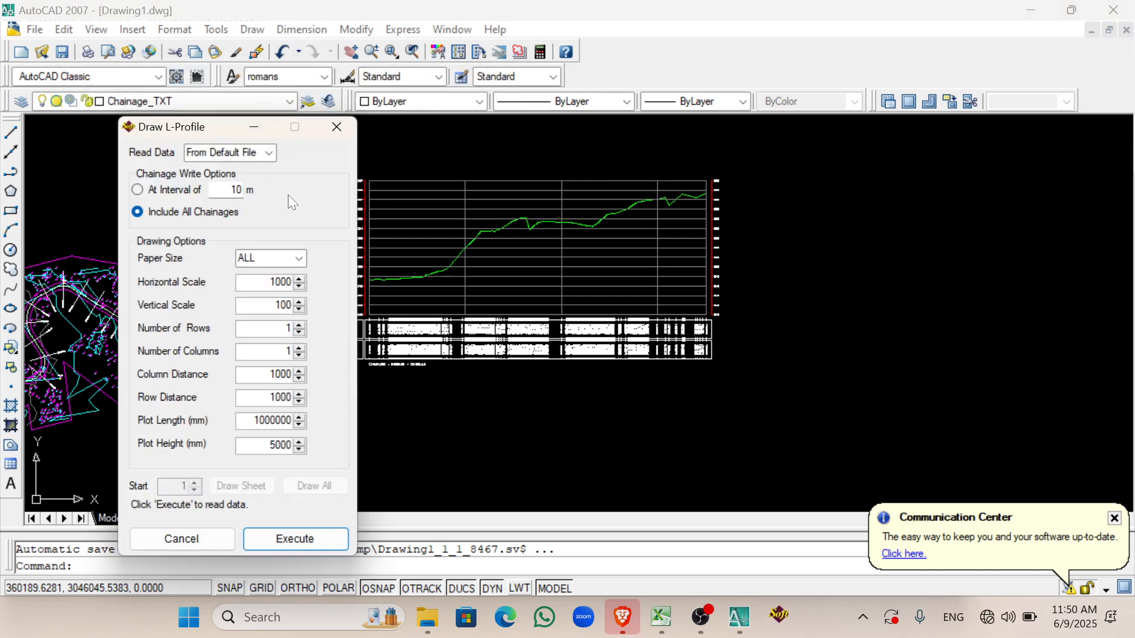
{"action": "left_click", "coordinate": [265, 152]}
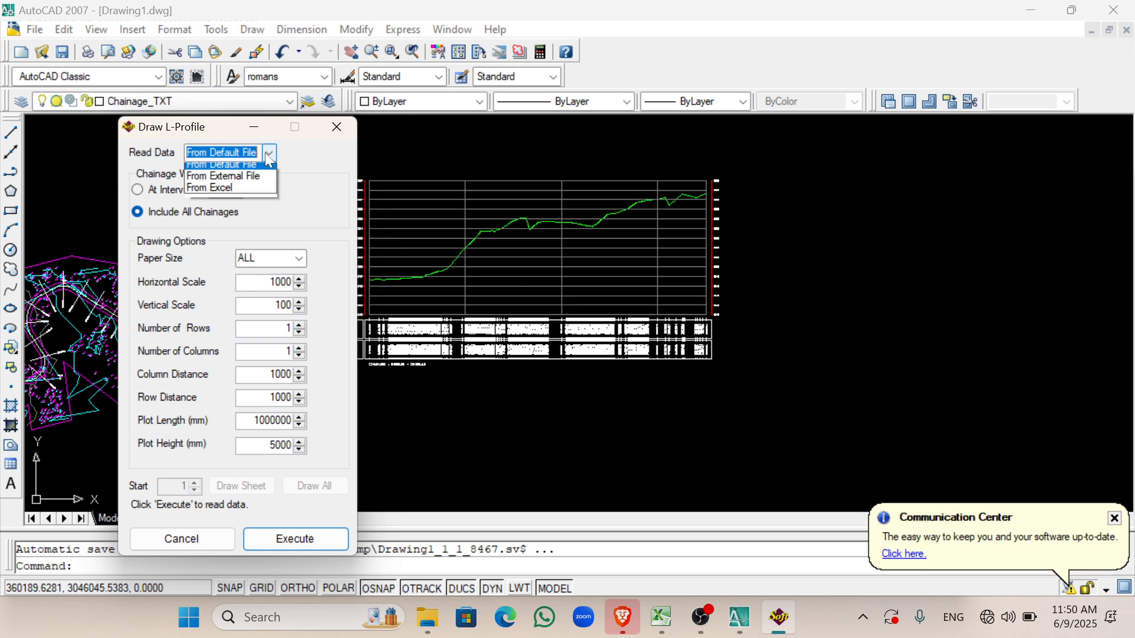
{"action": "left_click", "coordinate": [225, 187]}
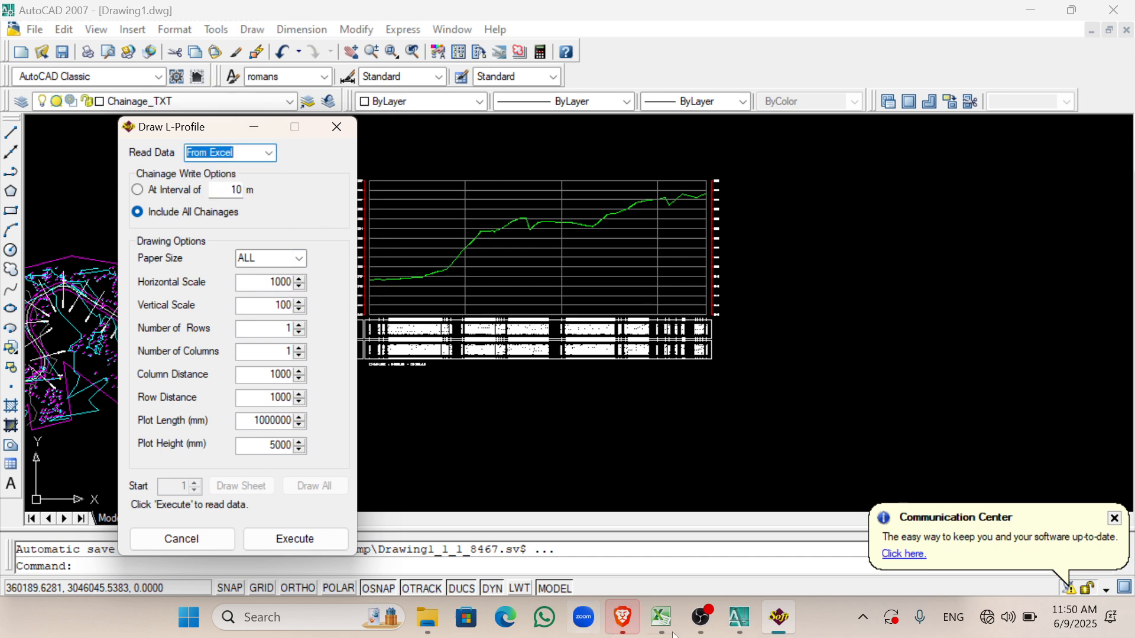
Step: Switch to the LX_Profile workbook in Excel and copy the profile data in A2:C35, without the header row
{"action": "mouse_move", "coordinate": [669, 609]}
{"action": "mouse_move", "coordinate": [771, 526]}
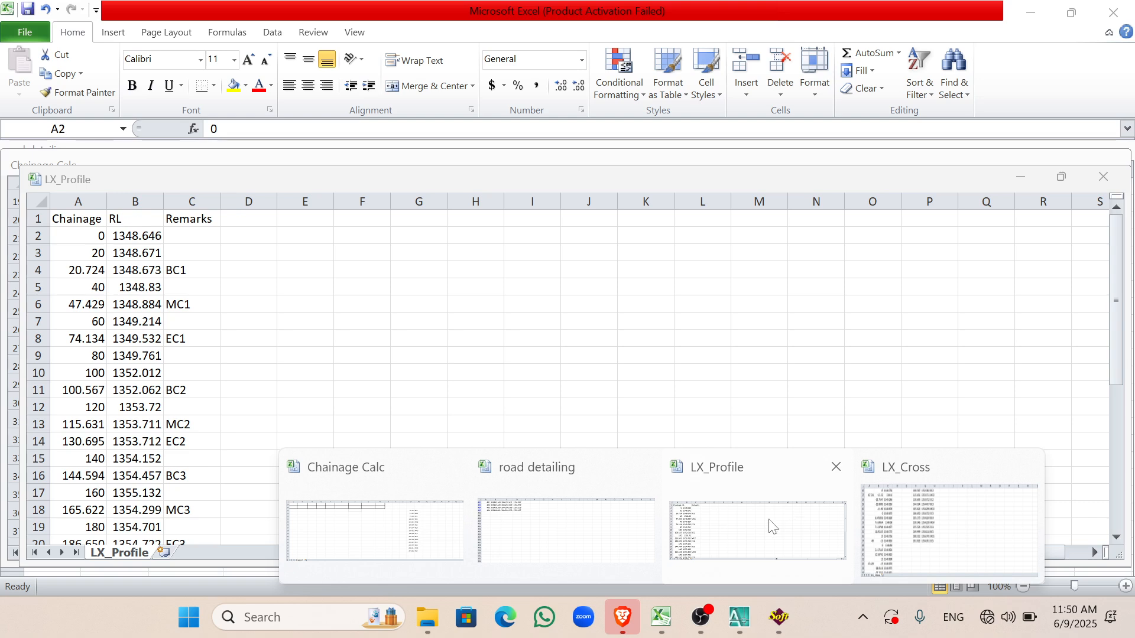
{"action": "left_click", "coordinate": [720, 523]}
{"action": "scroll", "coordinate": [176, 436], "scroll_direction": "down", "scroll_amount": 9}
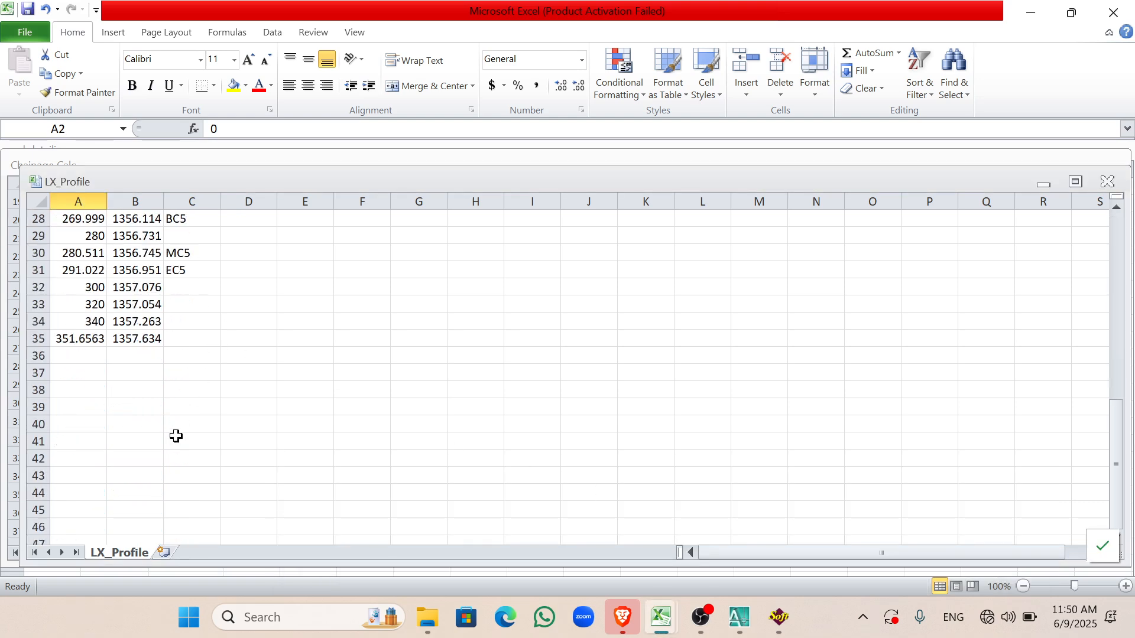
{"action": "left_click_drag", "start_coordinate": [186, 353], "coordinate": [192, 347], "text": "shift"}
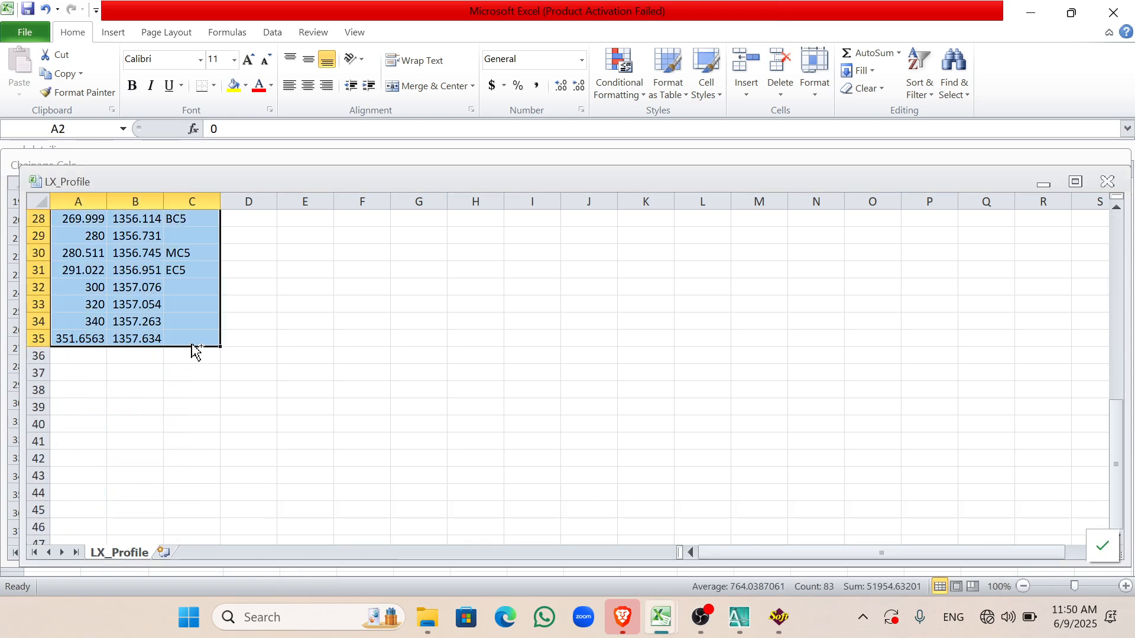
{"action": "scroll", "coordinate": [196, 350], "scroll_direction": "up", "scroll_amount": 9}
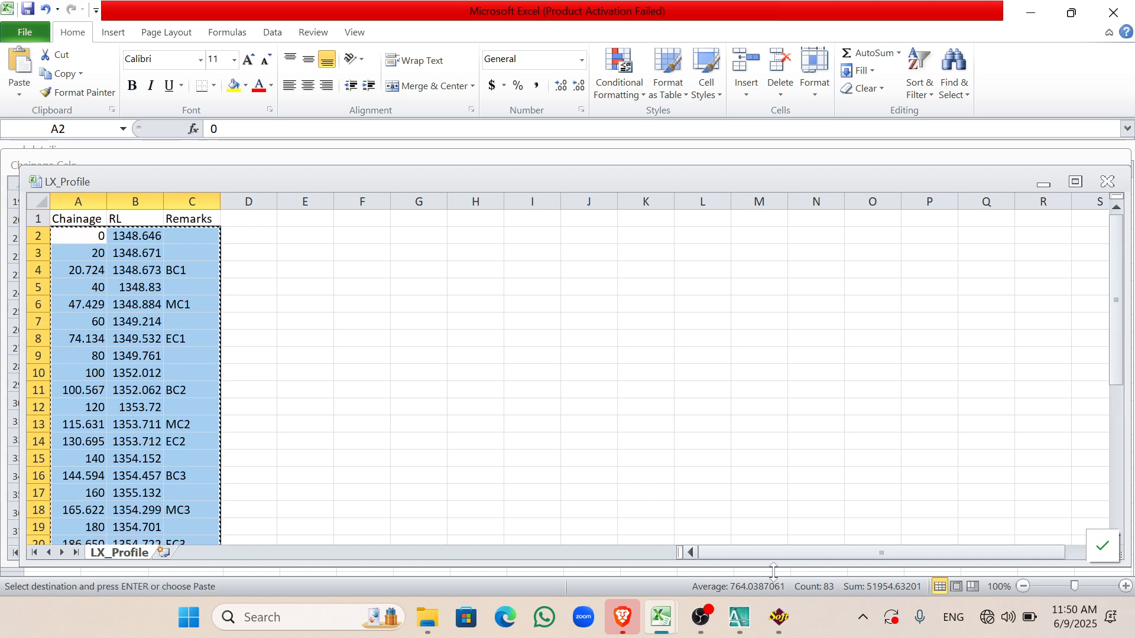
Step: Return to Draw L-Profile over AutoCAD, read the copied data, and draw all sheets in the empty space beside the existing profile
{"action": "mouse_move", "coordinate": [780, 617]}
{"action": "left_click", "coordinate": [779, 503]}
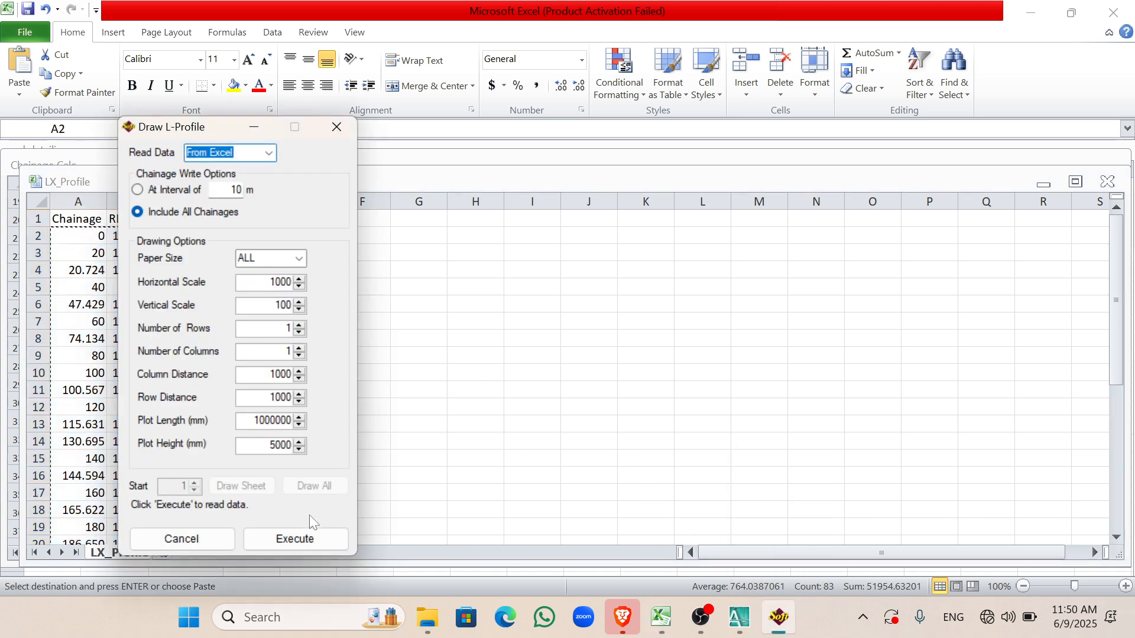
{"action": "left_click", "coordinate": [739, 618]}
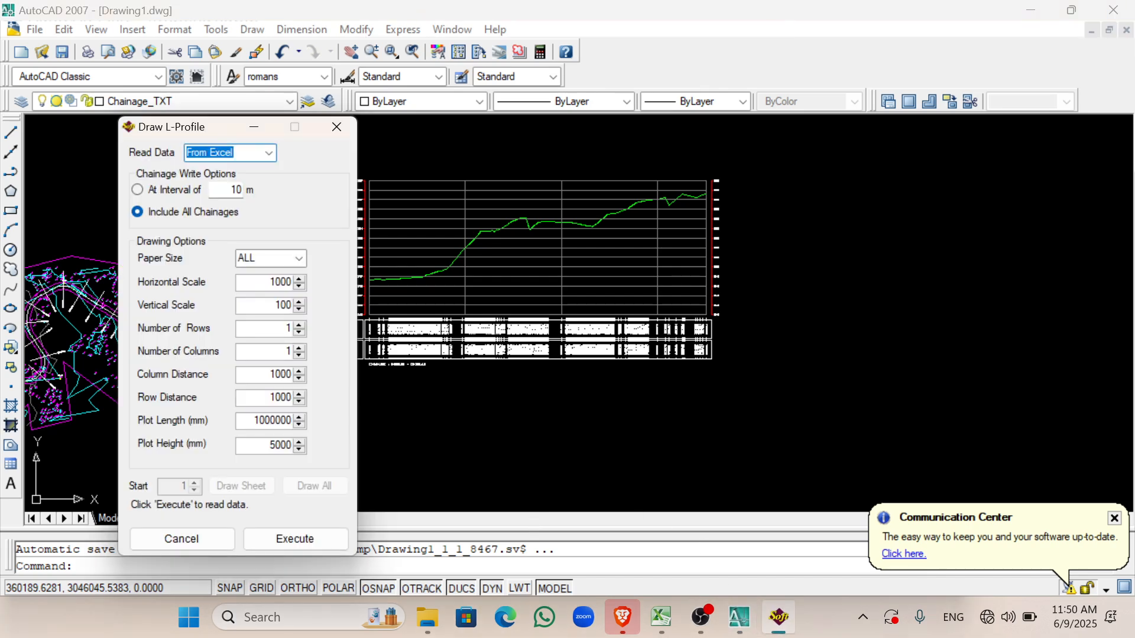
{"action": "left_click", "coordinate": [321, 543]}
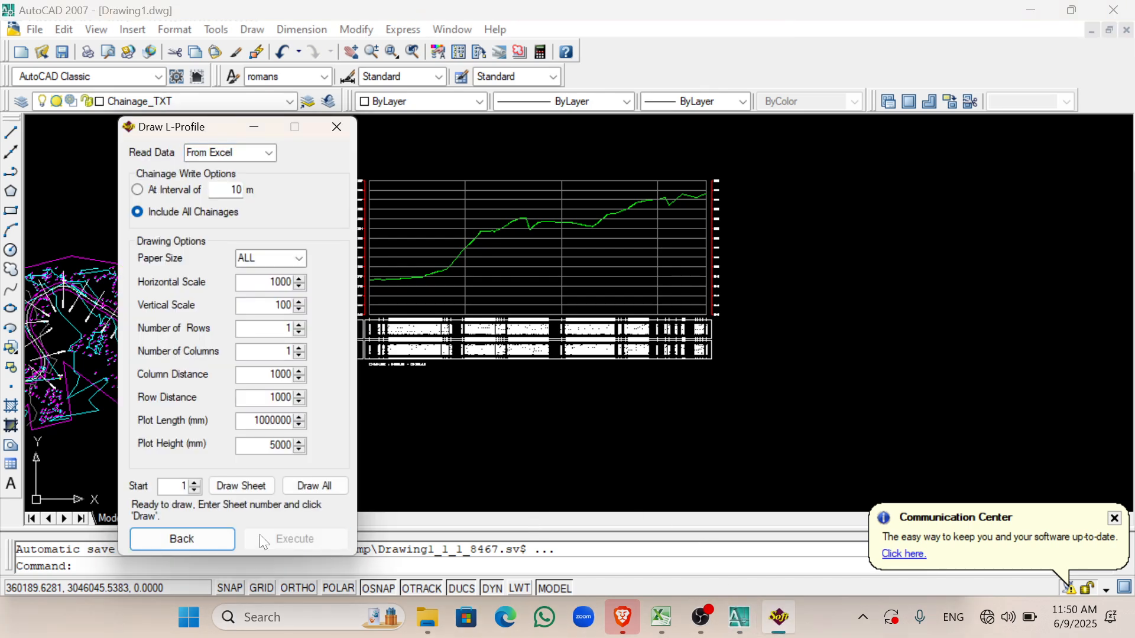
{"action": "left_click", "coordinate": [308, 486]}
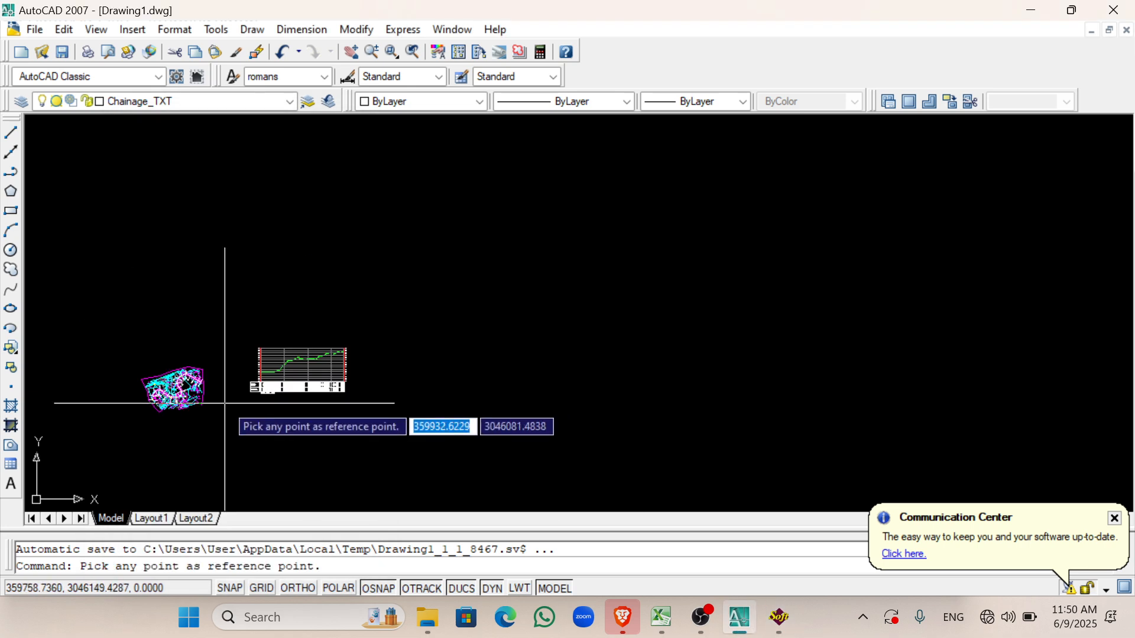
{"action": "left_click", "coordinate": [420, 431]}
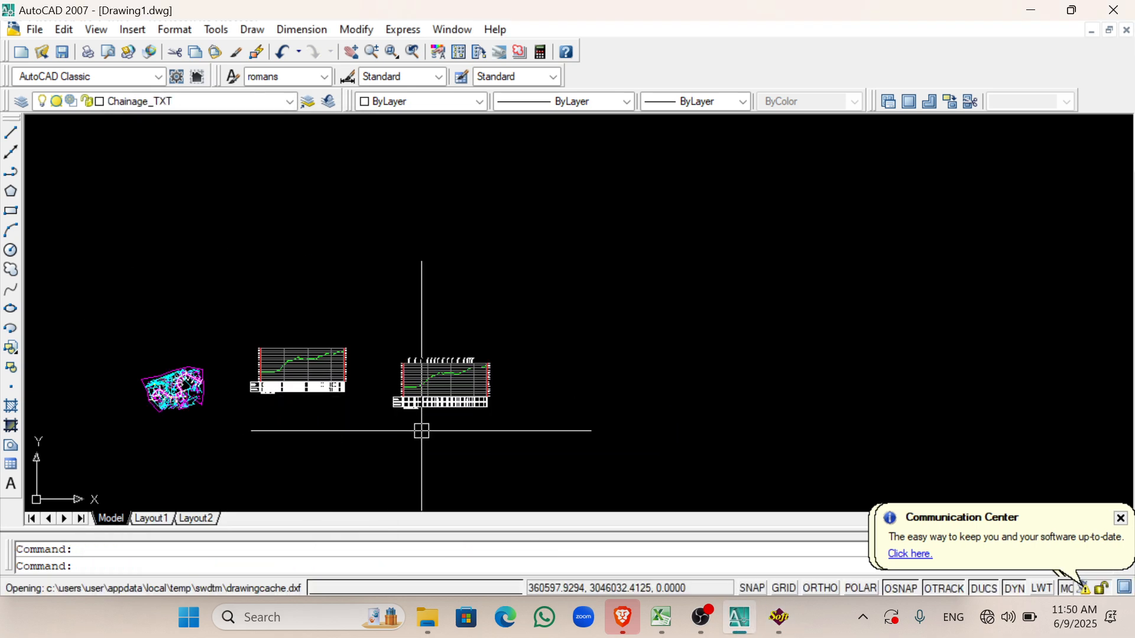
Step: Compare the existing-level and chainage rows of the two profiles, and examine the curve-point labels above the new profile
{"action": "scroll", "coordinate": [423, 429], "scroll_direction": "up", "scroll_amount": 3}
{"action": "scroll", "coordinate": [424, 331], "scroll_direction": "up", "scroll_amount": 4}
{"action": "scroll", "coordinate": [393, 327], "scroll_direction": "down", "scroll_amount": 4}
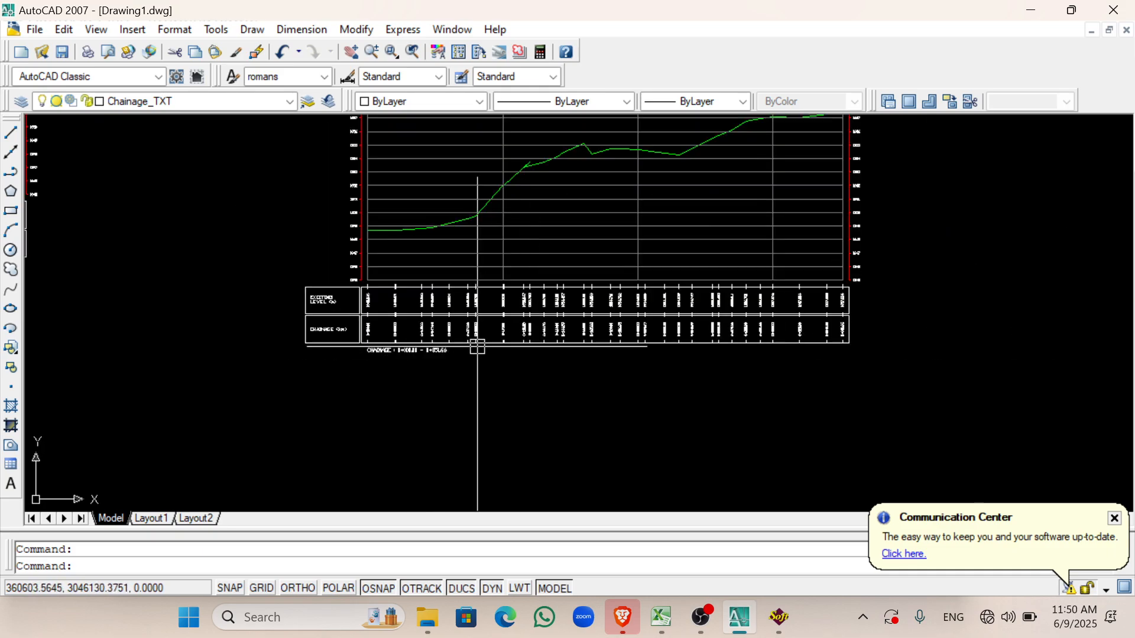
{"action": "scroll", "coordinate": [115, 337], "scroll_direction": "up", "scroll_amount": 5}
{"action": "scroll", "coordinate": [266, 317], "scroll_direction": "down", "scroll_amount": 4}
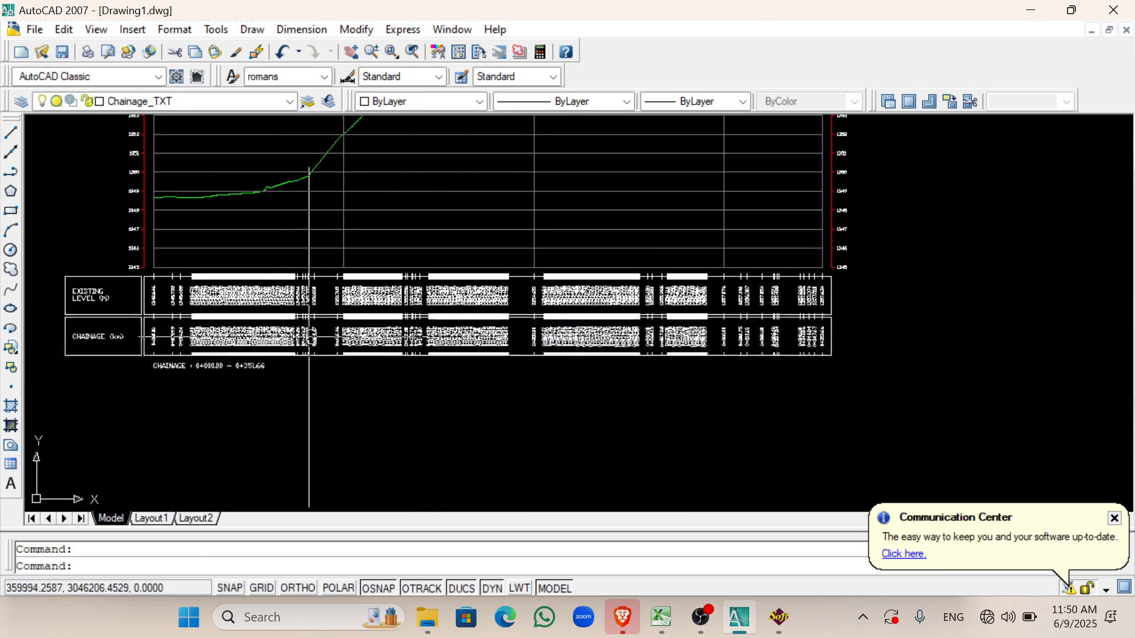
{"action": "scroll", "coordinate": [279, 325], "scroll_direction": "up", "scroll_amount": 4}
{"action": "scroll", "coordinate": [301, 308], "scroll_direction": "down", "scroll_amount": 2}
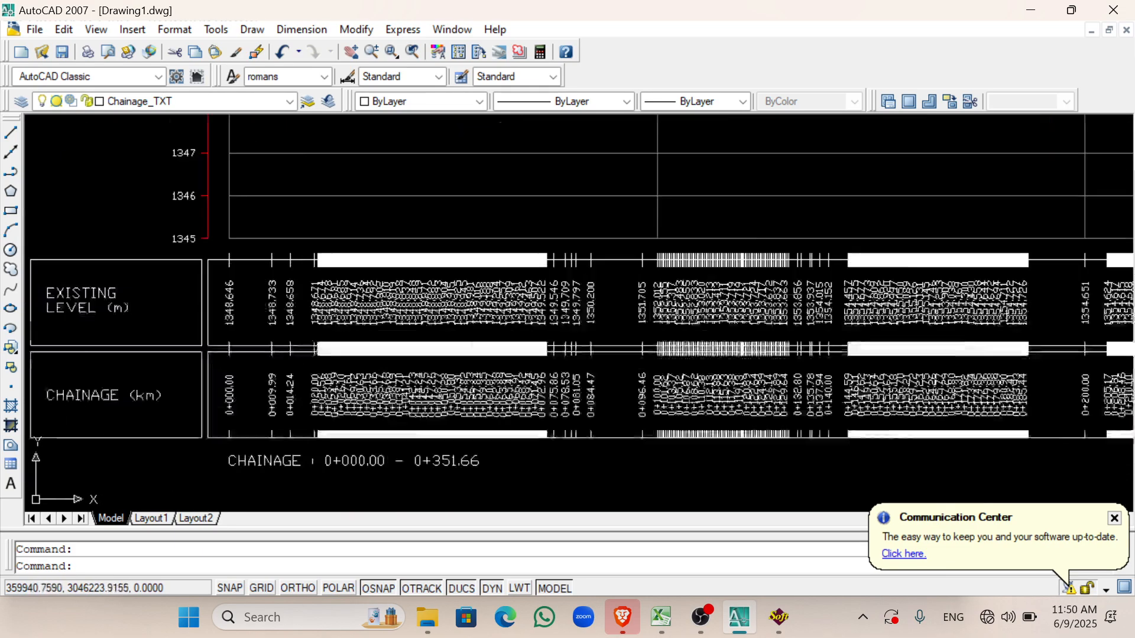
{"action": "scroll", "coordinate": [330, 290], "scroll_direction": "up", "scroll_amount": 4}
{"action": "scroll", "coordinate": [330, 289], "scroll_direction": "down", "scroll_amount": 6}
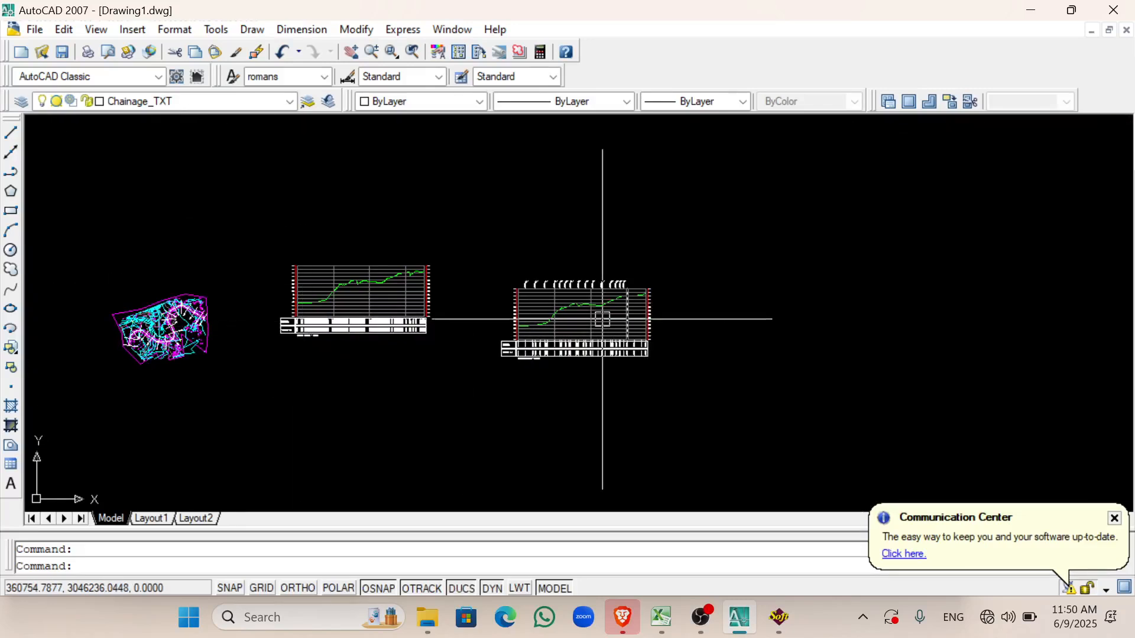
{"action": "scroll", "coordinate": [525, 347], "scroll_direction": "up", "scroll_amount": 6}
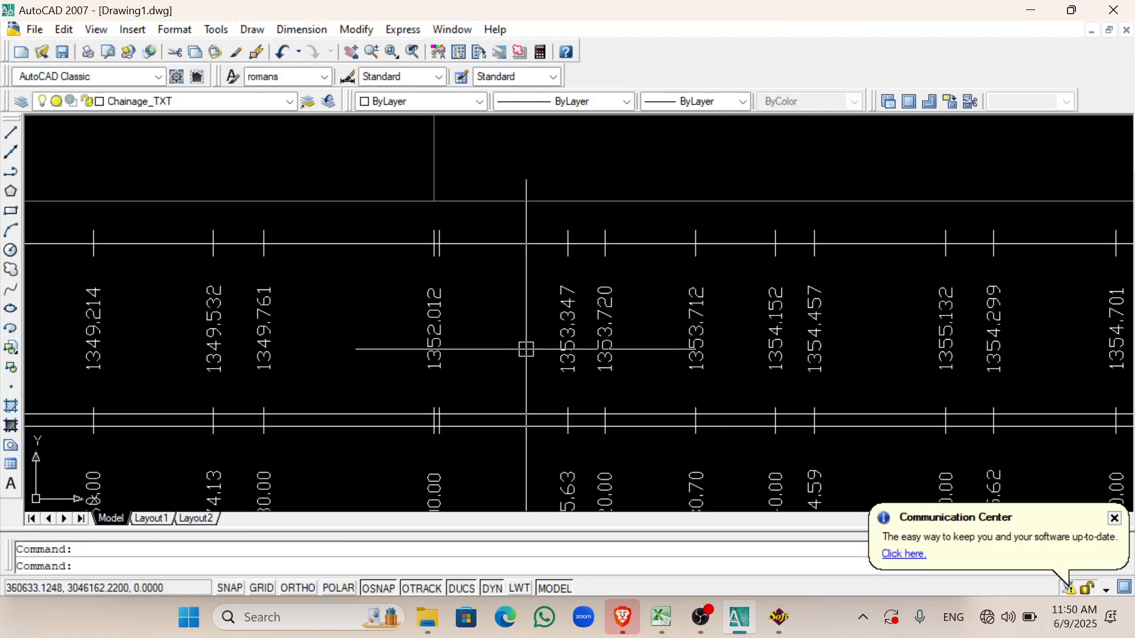
{"action": "scroll", "coordinate": [531, 314], "scroll_direction": "down", "scroll_amount": 6}
{"action": "scroll", "coordinate": [531, 313], "scroll_direction": "up", "scroll_amount": 7}
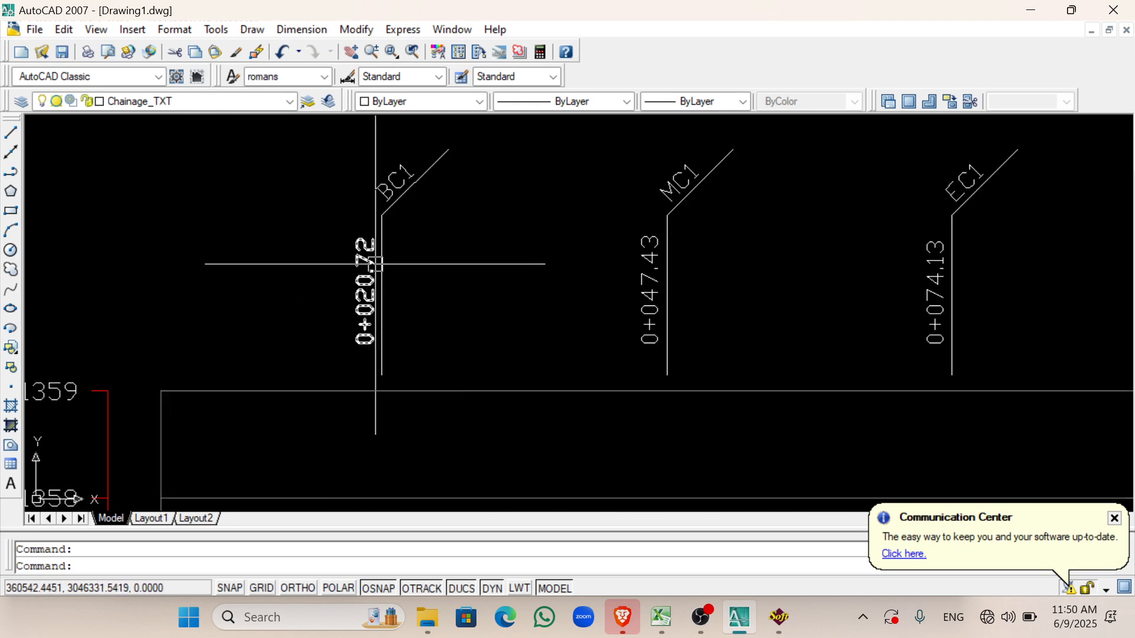
Step: Examine the curve-point chainage labels above the new profile and view it beside the earlier profile
{"action": "scroll", "coordinate": [372, 248], "scroll_direction": "down", "scroll_amount": 2}
{"action": "scroll", "coordinate": [387, 232], "scroll_direction": "up", "scroll_amount": 2}
{"action": "scroll", "coordinate": [591, 228], "scroll_direction": "down", "scroll_amount": 3}
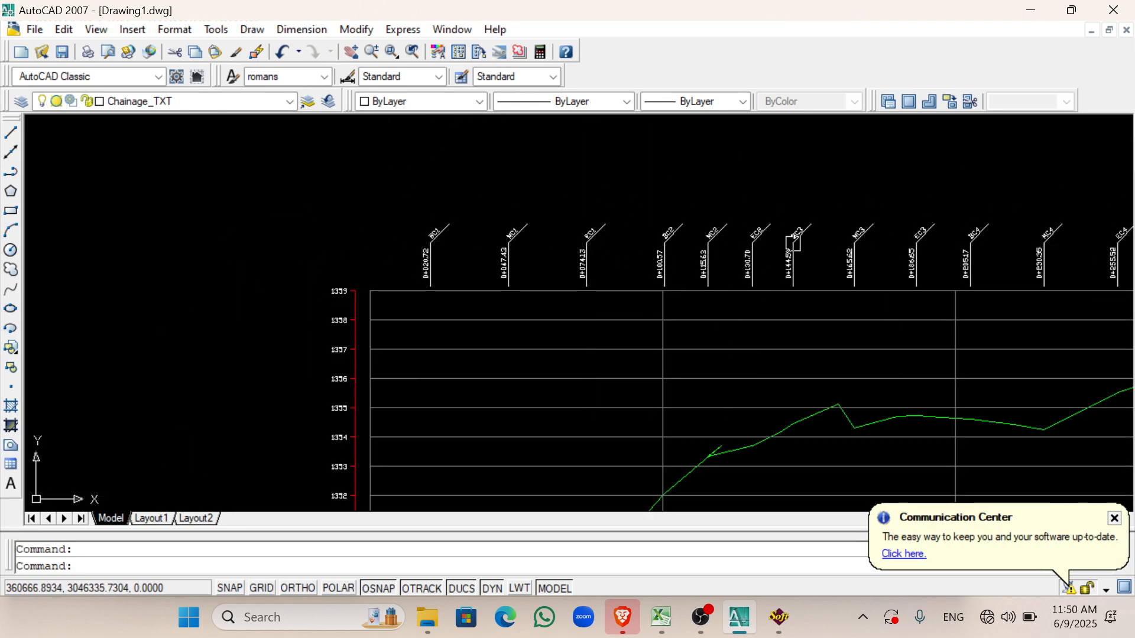
{"action": "scroll", "coordinate": [520, 277], "scroll_direction": "down", "scroll_amount": 4}
{"action": "scroll", "coordinate": [520, 278], "scroll_direction": "up", "scroll_amount": 3}
{"action": "scroll", "coordinate": [521, 278], "scroll_direction": "down", "scroll_amount": 3}
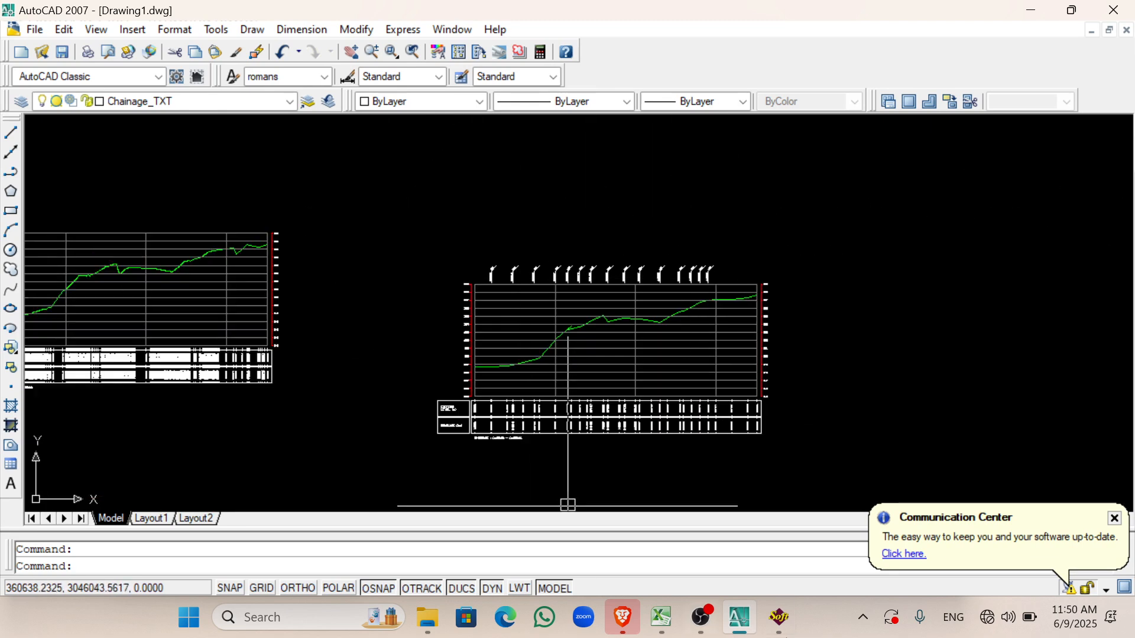
Step: Check the BC1 entry in the LX_Profile workbook's Remarks column against the curve-point labels above the AutoCAD profile
{"action": "mouse_move", "coordinate": [662, 621]}
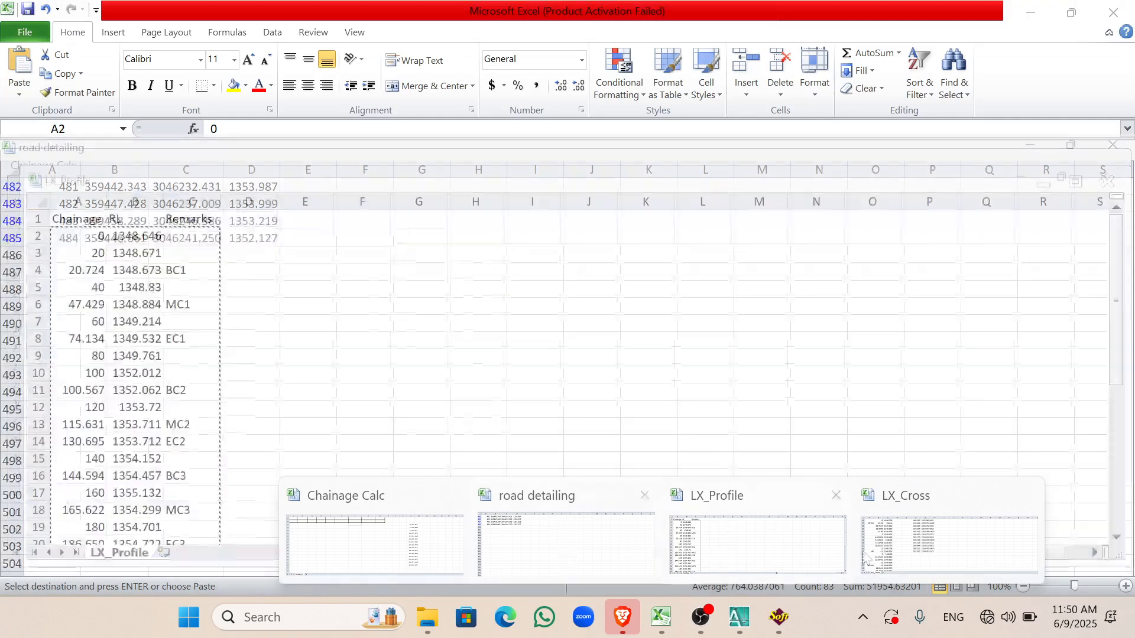
{"action": "left_click", "coordinate": [762, 551]}
{"action": "left_click", "coordinate": [211, 286]}
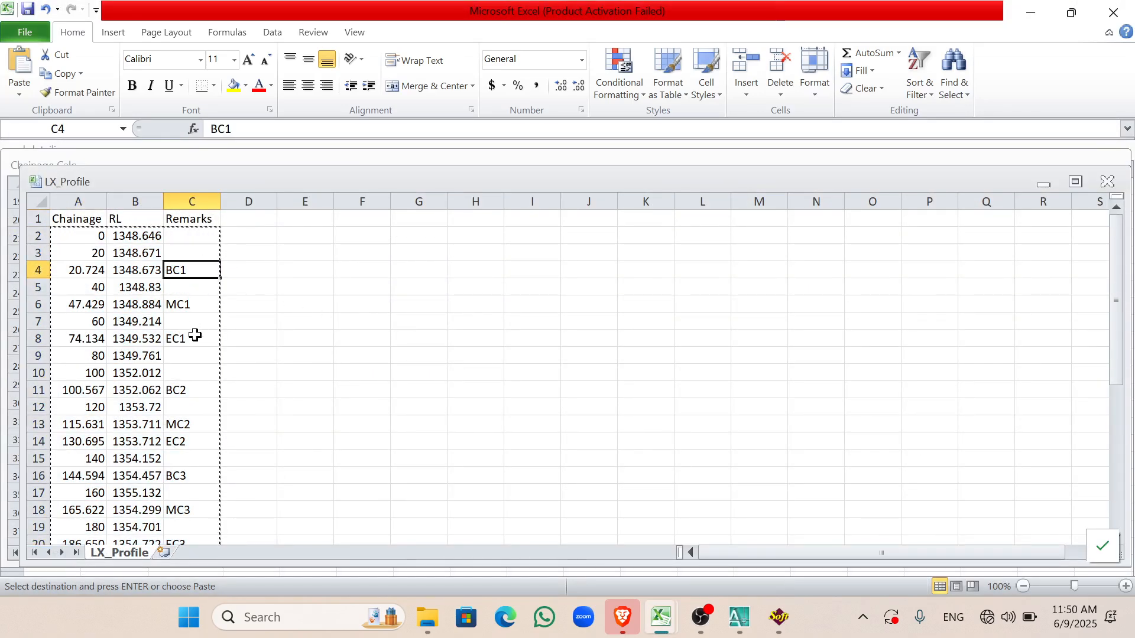
{"action": "left_click", "coordinate": [780, 618]}
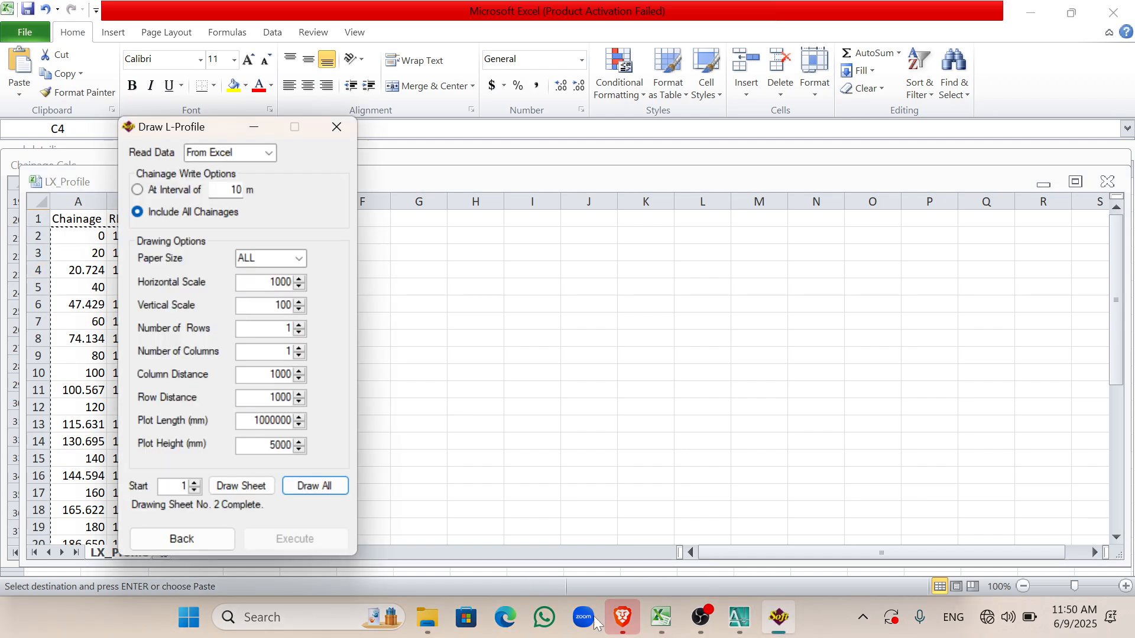
{"action": "left_click", "coordinate": [739, 618]}
{"action": "scroll", "coordinate": [593, 275], "scroll_direction": "up", "scroll_amount": 5}
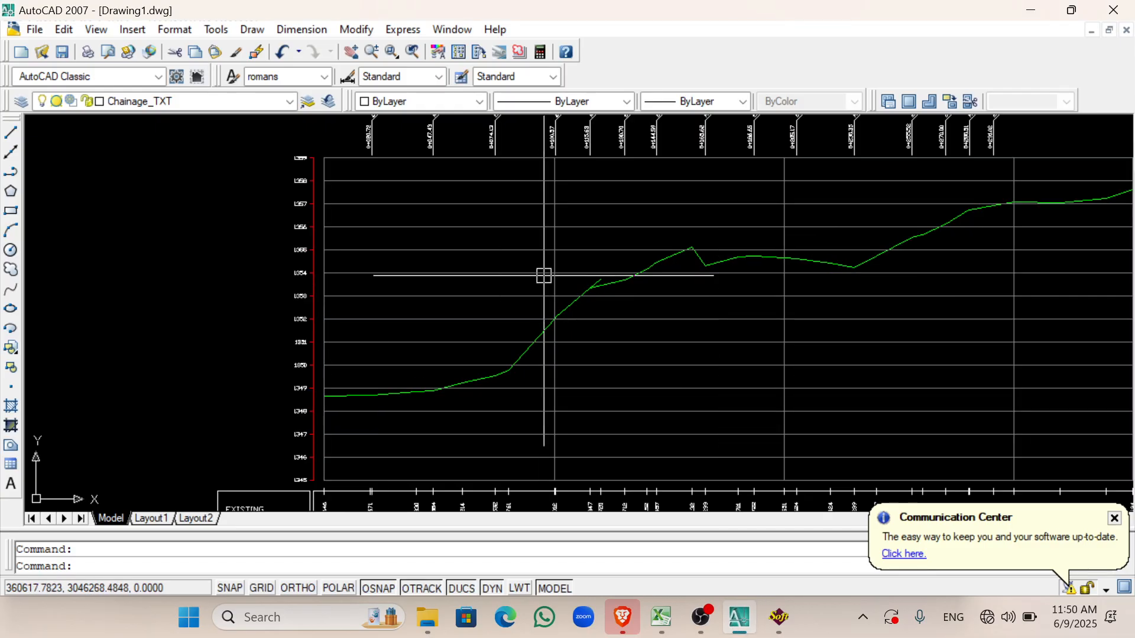
{"action": "scroll", "coordinate": [560, 246], "scroll_direction": "down", "scroll_amount": 5}
{"action": "scroll", "coordinate": [535, 213], "scroll_direction": "up", "scroll_amount": 8}
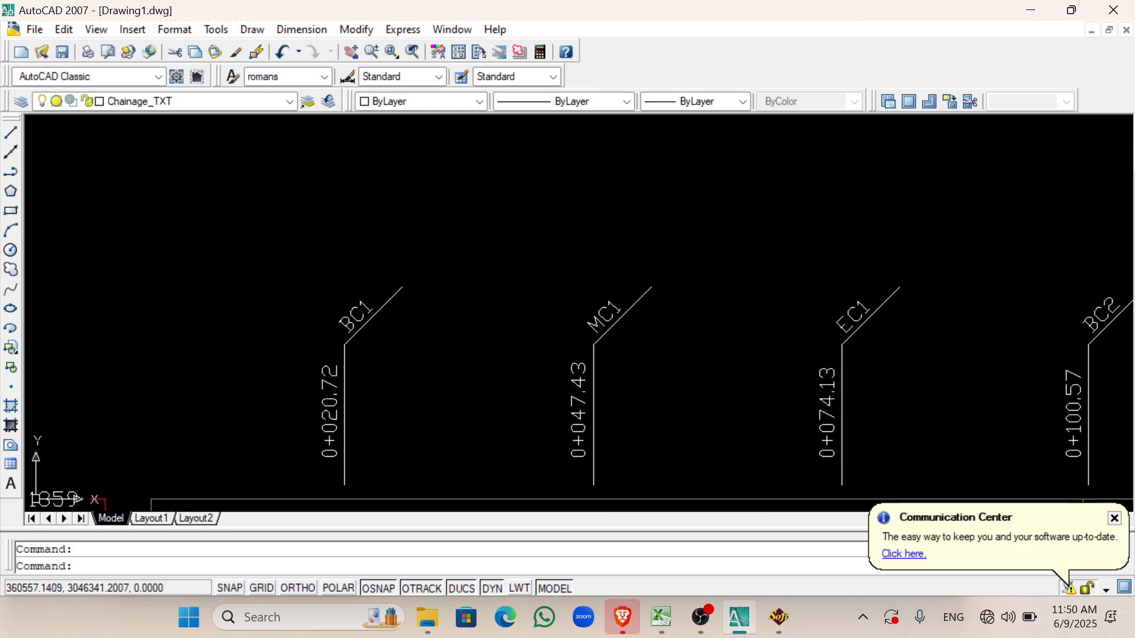
{"action": "scroll", "coordinate": [583, 304], "scroll_direction": "down", "scroll_amount": 8}
{"action": "scroll", "coordinate": [641, 322], "scroll_direction": "down", "scroll_amount": 5}
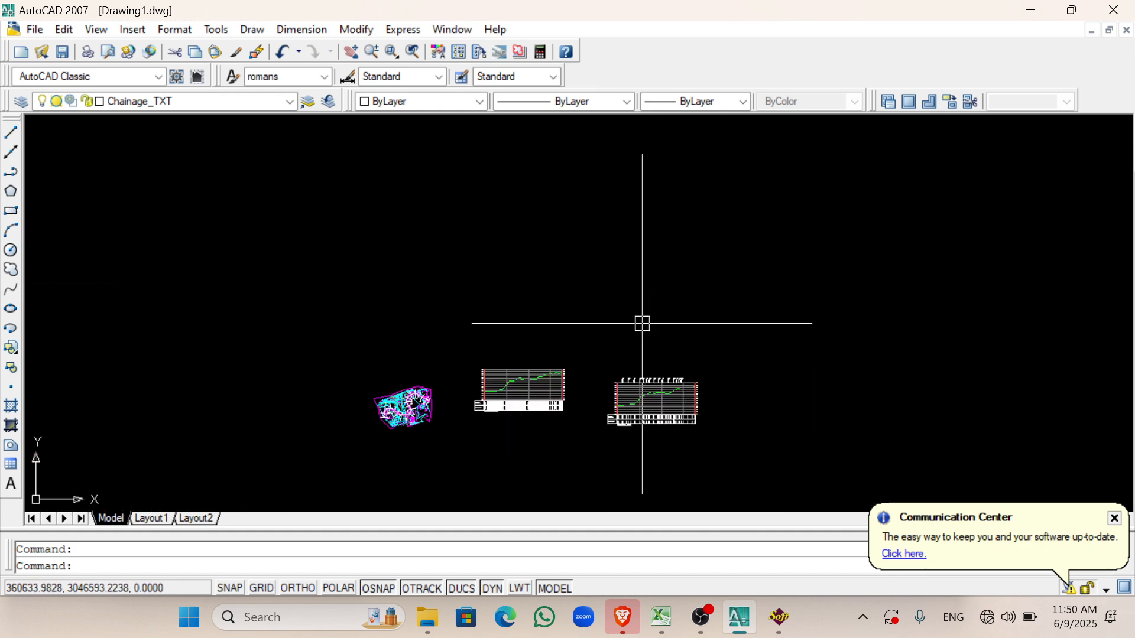
Step: Inspect the kink in the new profile's green ground line, selecting the line to view its vertices and clearing the selection
{"action": "scroll", "coordinate": [641, 334], "scroll_direction": "up", "scroll_amount": 7}
{"action": "scroll", "coordinate": [626, 272], "scroll_direction": "down", "scroll_amount": 4}
{"action": "scroll", "coordinate": [623, 270], "scroll_direction": "up", "scroll_amount": 8}
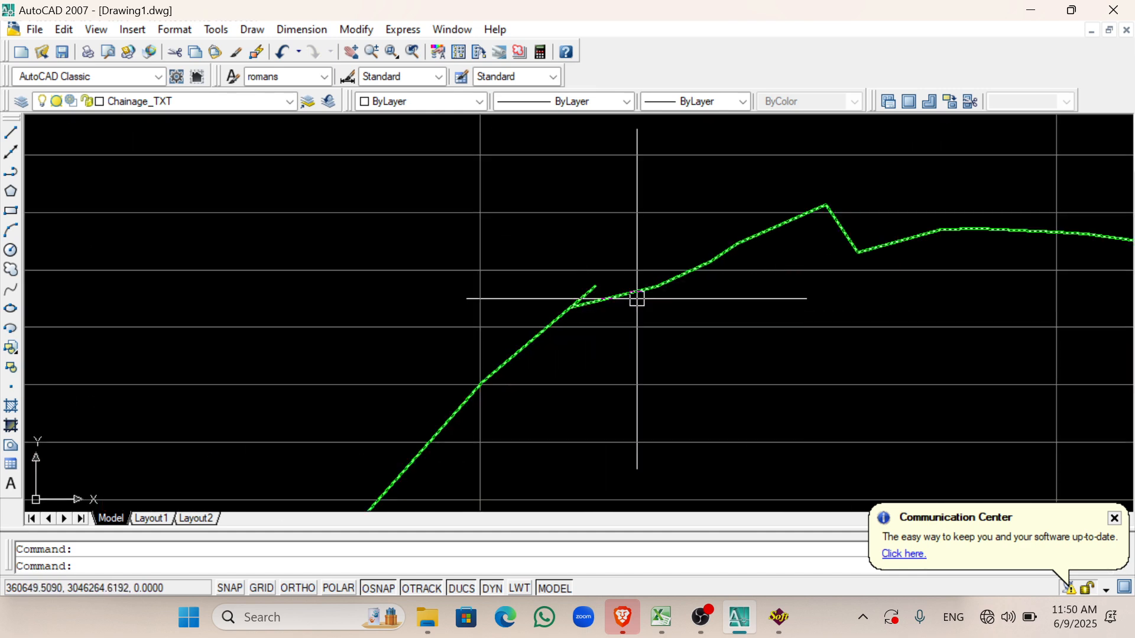
{"action": "scroll", "coordinate": [547, 261], "scroll_direction": "down", "scroll_amount": 8}
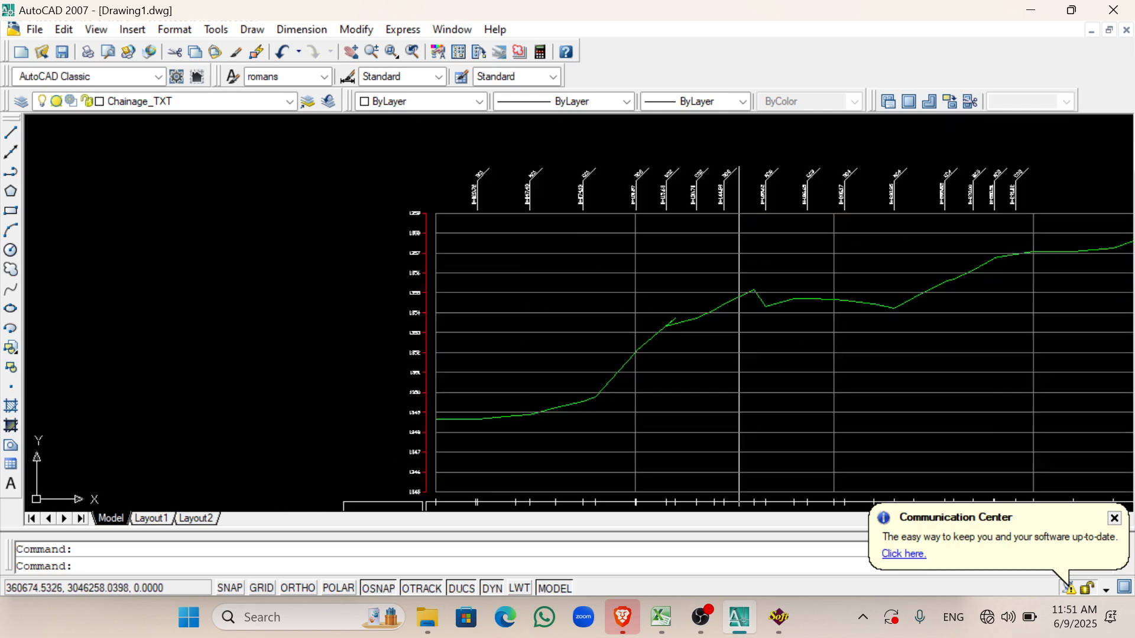
{"action": "scroll", "coordinate": [358, 315], "scroll_direction": "up", "scroll_amount": 6}
{"action": "scroll", "coordinate": [426, 286], "scroll_direction": "down", "scroll_amount": 7}
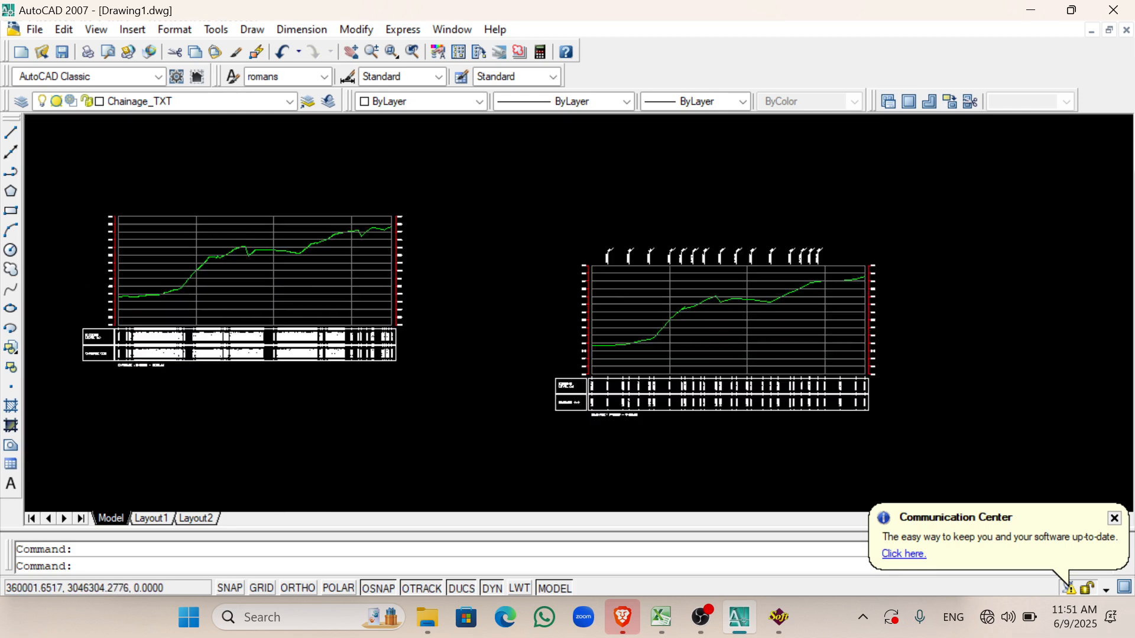
{"action": "scroll", "coordinate": [425, 286], "scroll_direction": "up", "scroll_amount": 8}
{"action": "scroll", "coordinate": [359, 266], "scroll_direction": "up", "scroll_amount": 3}
{"action": "scroll", "coordinate": [398, 212], "scroll_direction": "up", "scroll_amount": 3}
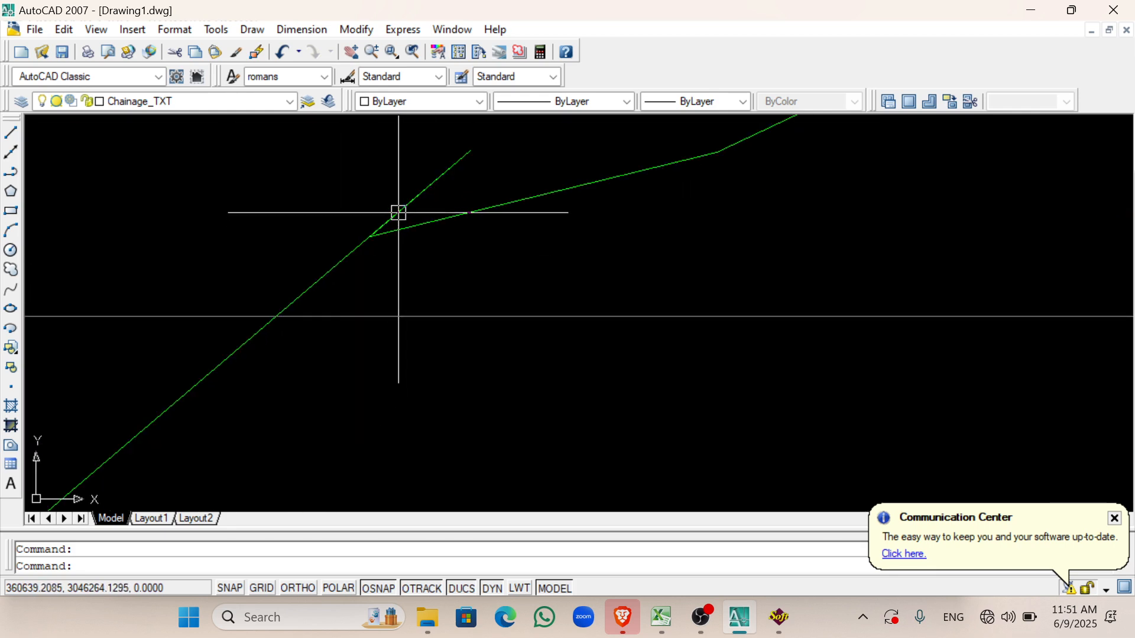
{"action": "left_click", "coordinate": [398, 213]}
{"action": "scroll", "coordinate": [409, 265], "scroll_direction": "down", "scroll_amount": 2}
{"action": "scroll", "coordinate": [547, 266], "scroll_direction": "down", "scroll_amount": 4}
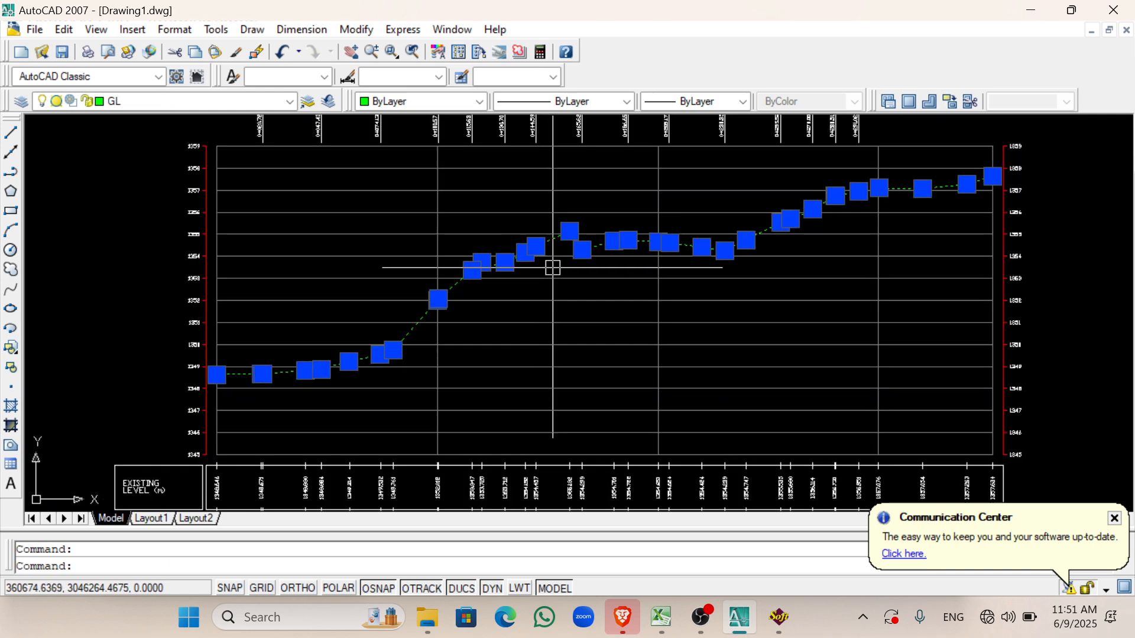
{"action": "key", "text": "Escape"}
{"action": "scroll", "coordinate": [476, 308], "scroll_direction": "up", "scroll_amount": 4}
{"action": "scroll", "coordinate": [477, 308], "scroll_direction": "up", "scroll_amount": 4}
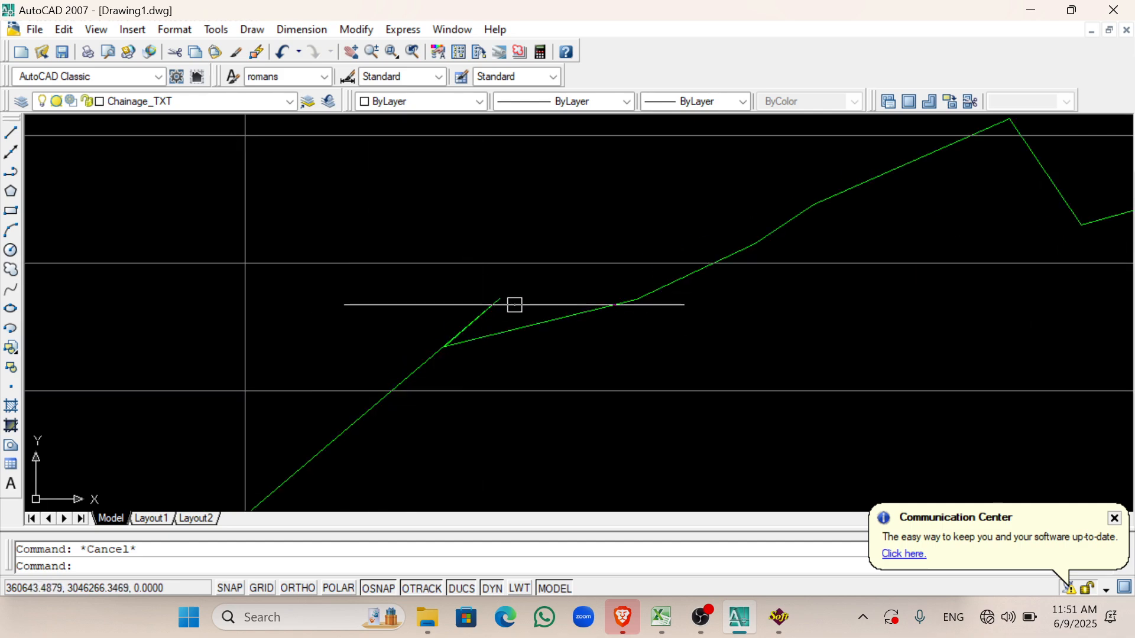
Step: Compare the earlier profile with the labelled new profile, and briefly revisit the LX_Profile workbook
{"action": "scroll", "coordinate": [544, 319], "scroll_direction": "down", "scroll_amount": 12}
{"action": "scroll", "coordinate": [505, 325], "scroll_direction": "up", "scroll_amount": 5}
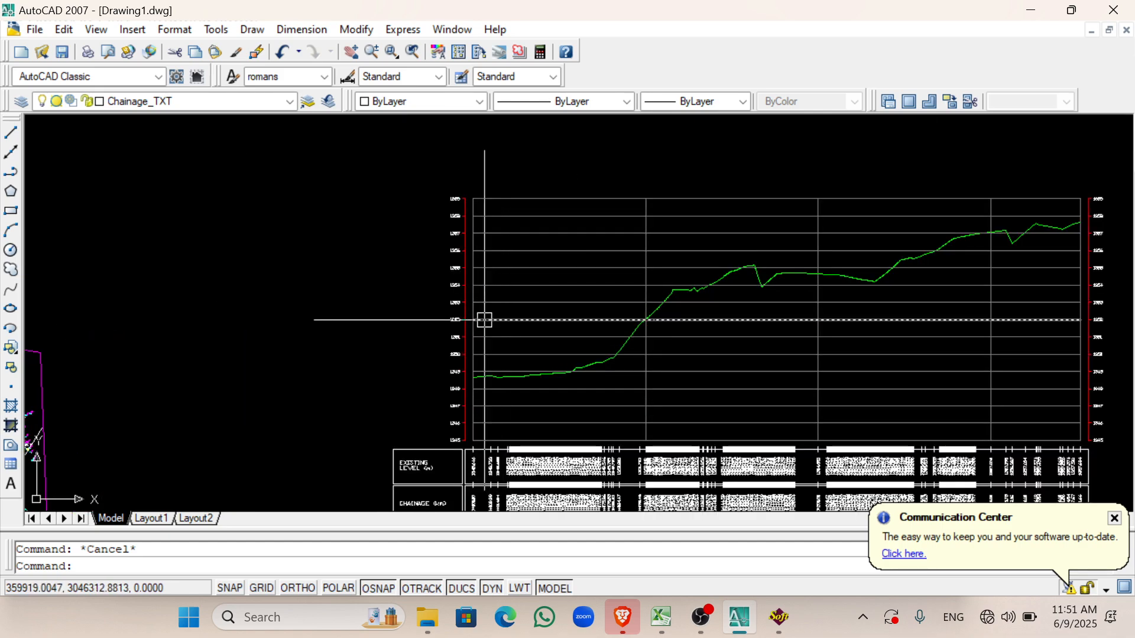
{"action": "scroll", "coordinate": [595, 334], "scroll_direction": "down", "scroll_amount": 4}
{"action": "scroll", "coordinate": [651, 360], "scroll_direction": "up", "scroll_amount": 4}
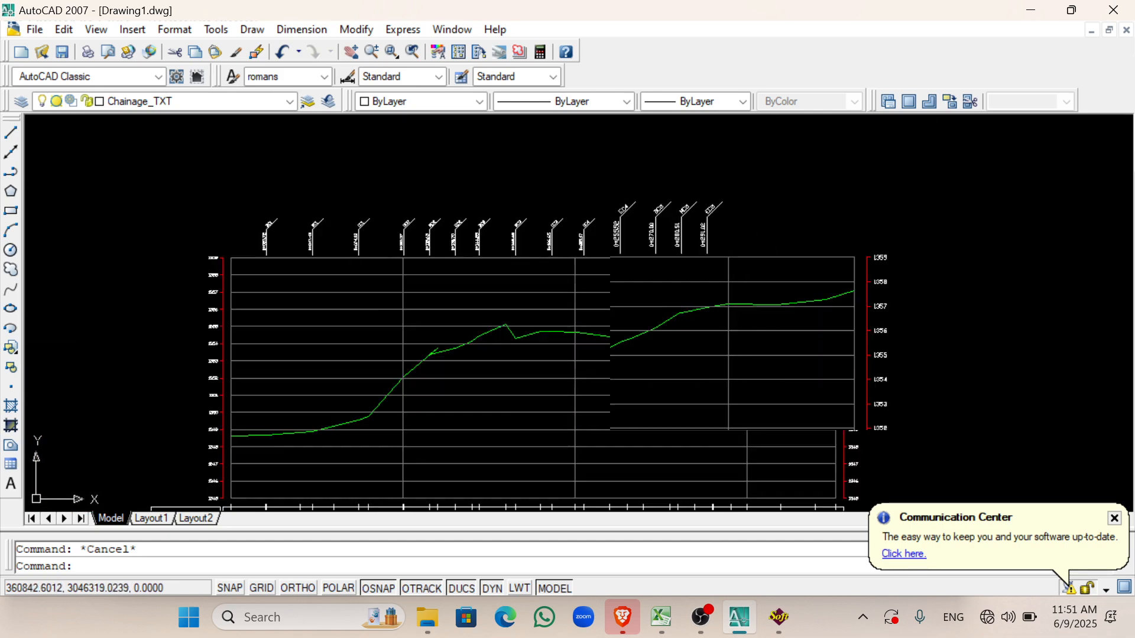
{"action": "scroll", "coordinate": [733, 308], "scroll_direction": "down", "scroll_amount": 6}
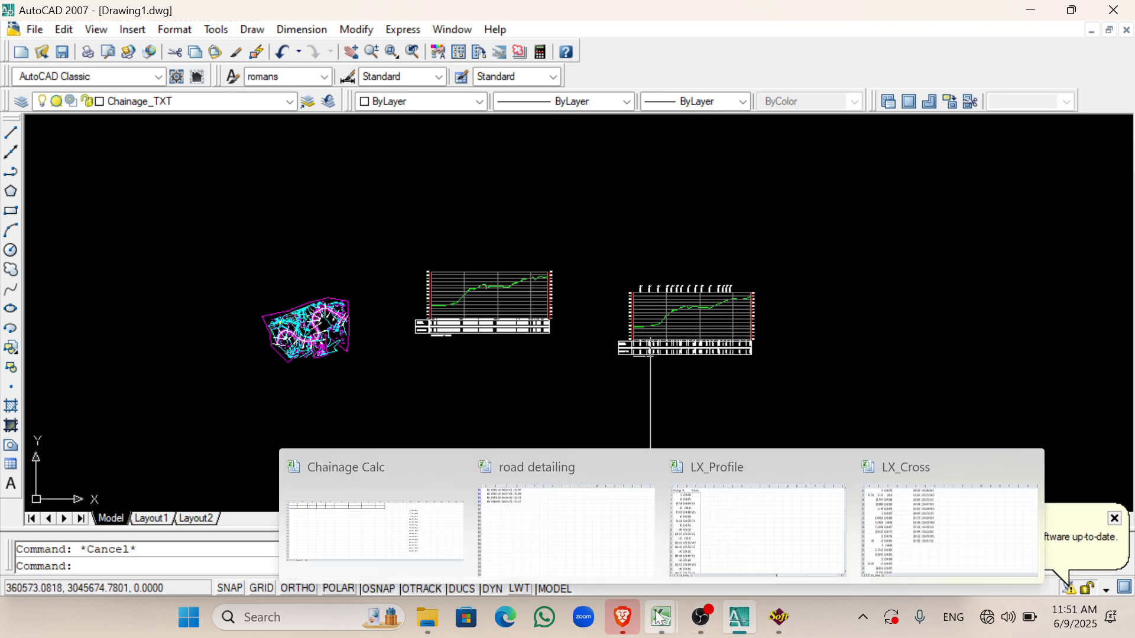
{"action": "left_click", "coordinate": [760, 527]}
{"action": "left_click", "coordinate": [739, 618]}
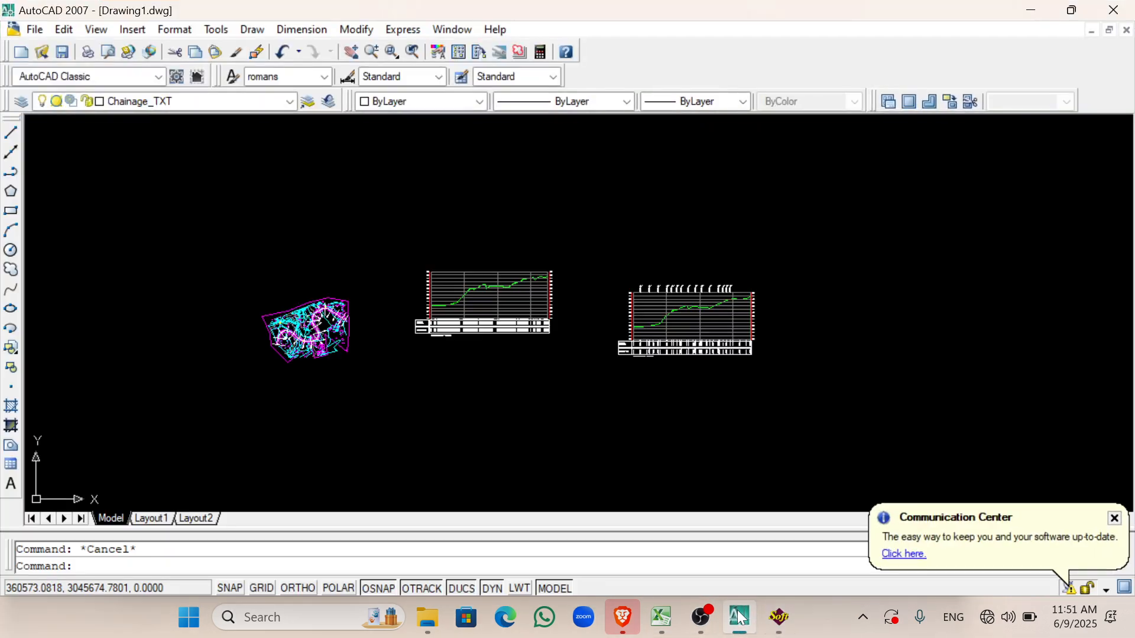
Step: Switch to the LX_Cross workbook in Excel and review its cross-section columns and the curve-point table in columns F to H
{"action": "mouse_move", "coordinate": [663, 620]}
{"action": "left_click", "coordinate": [861, 535]}
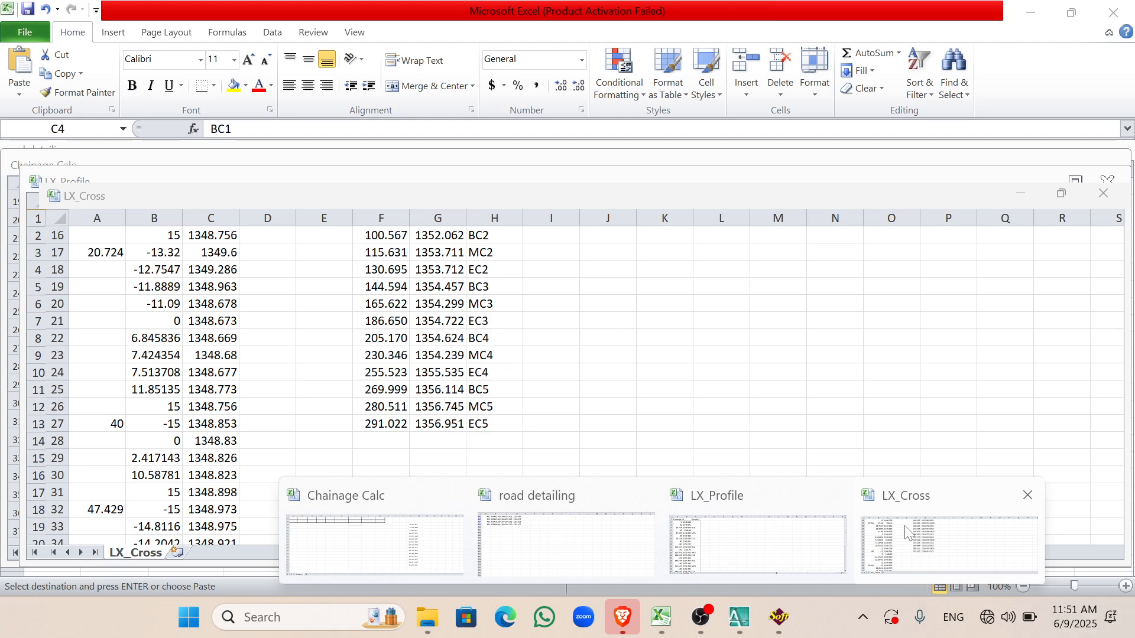
{"action": "scroll", "coordinate": [414, 405], "scroll_direction": "up", "scroll_amount": 5}
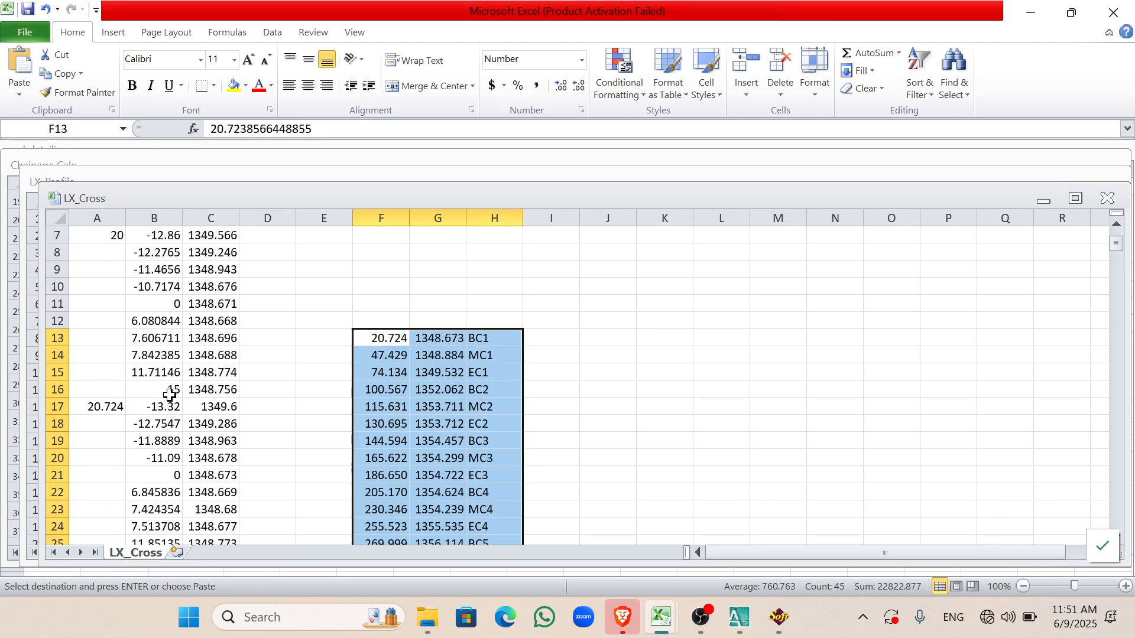
{"action": "left_click", "coordinate": [103, 254]}
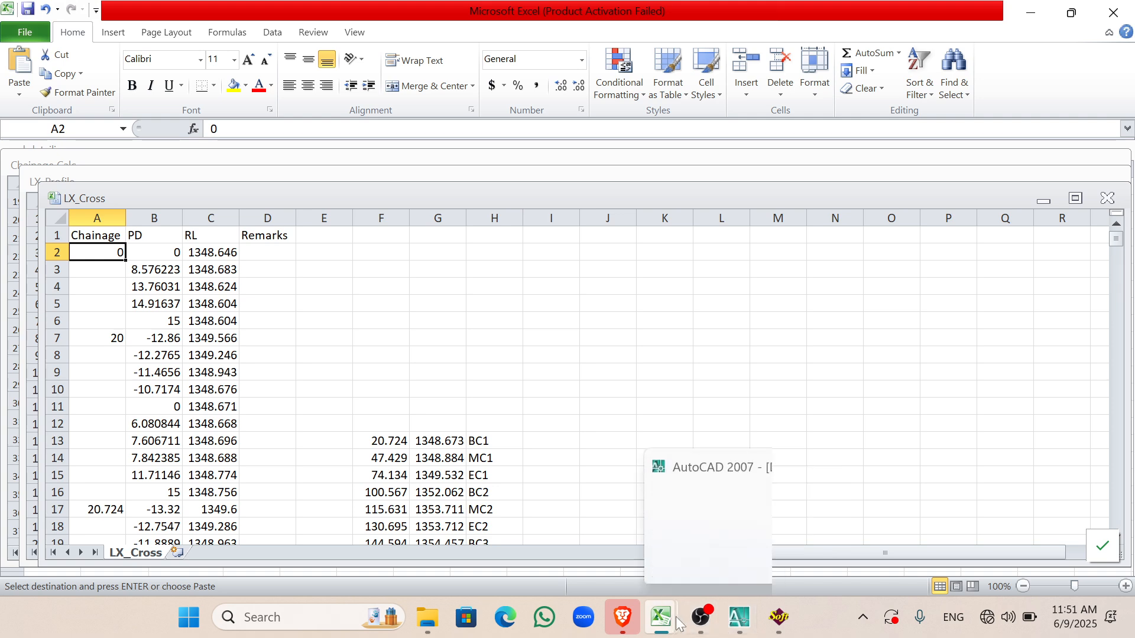
{"action": "left_click", "coordinate": [264, 403]}
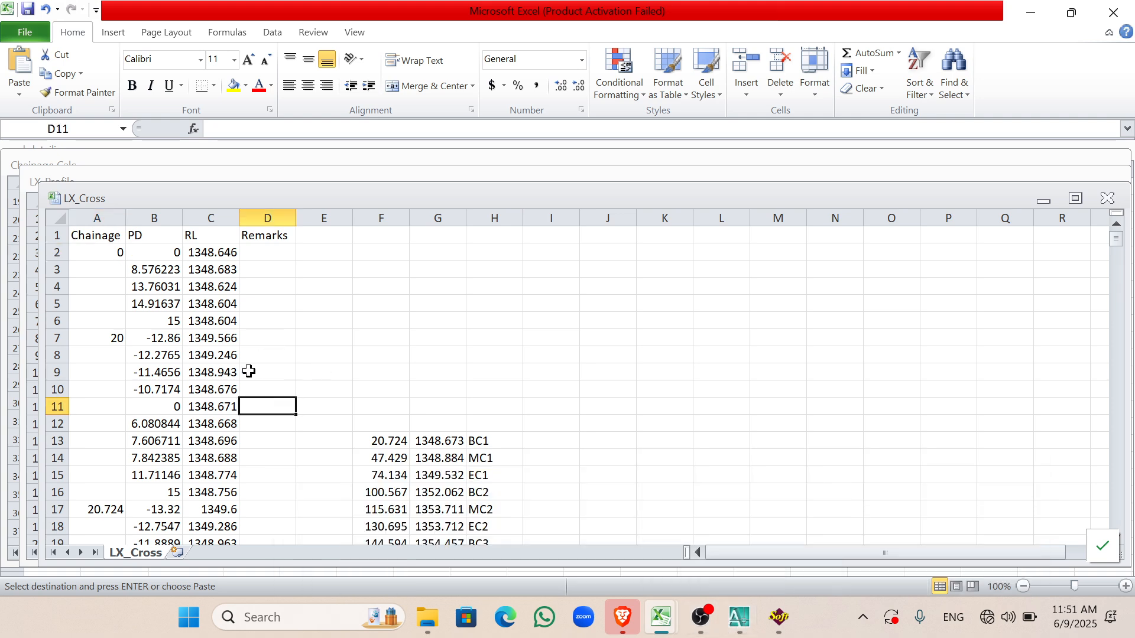
{"action": "scroll", "coordinate": [272, 390], "scroll_direction": "down", "scroll_amount": 3}
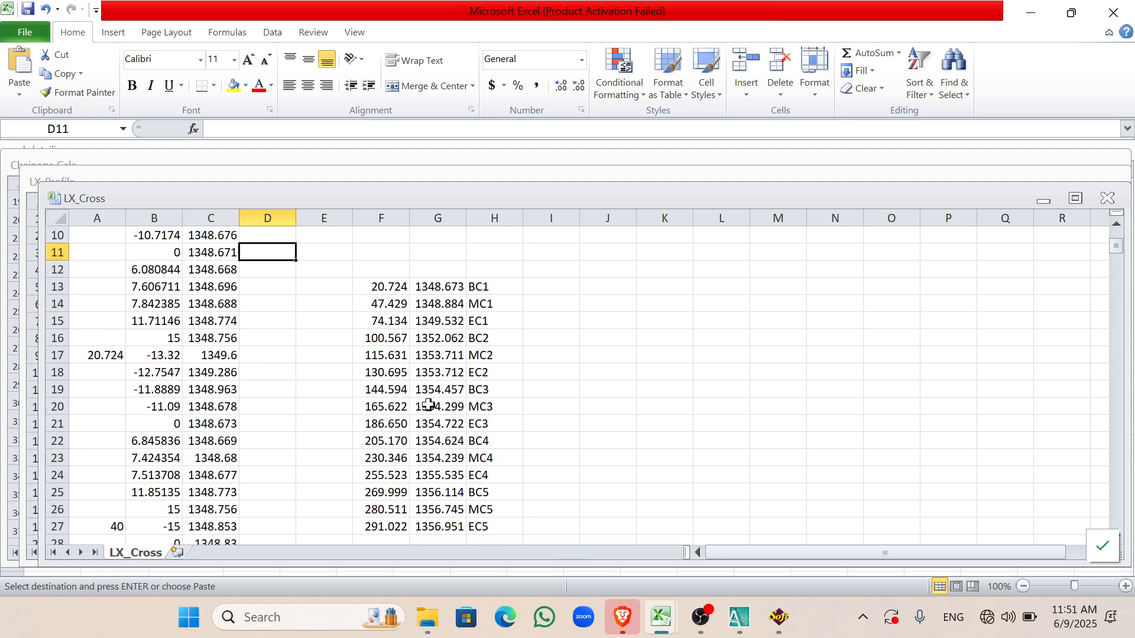
{"action": "left_click_drag", "start_coordinate": [399, 216], "coordinate": [497, 216]}
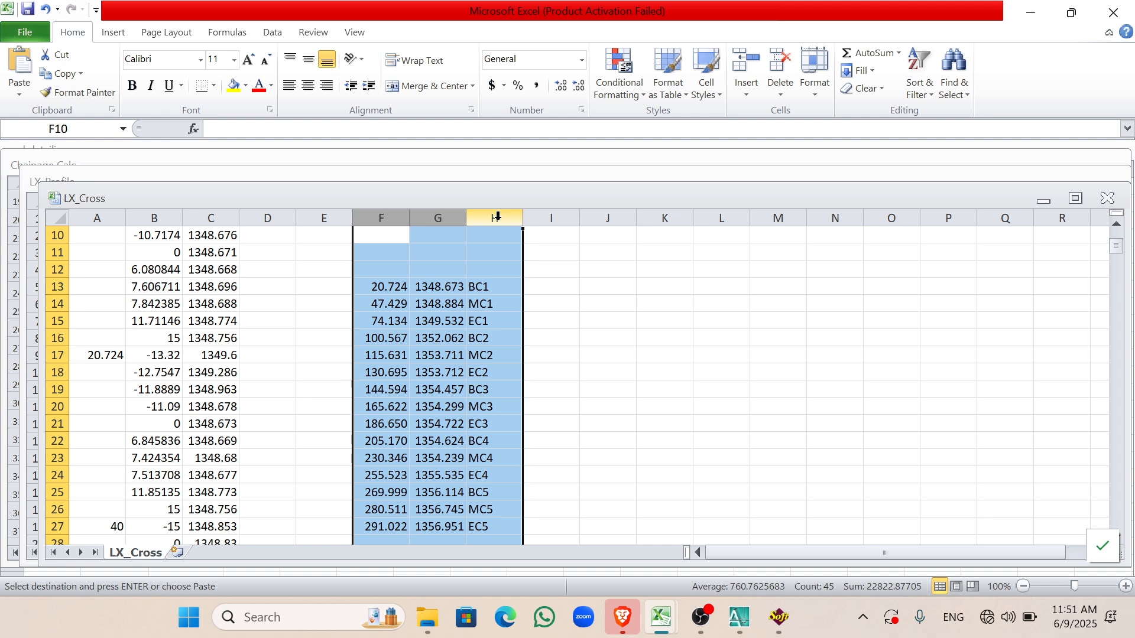
{"action": "scroll", "coordinate": [39, 260], "scroll_direction": "up", "scroll_amount": 3}
Step: Copy the cross-section data in A2:D383 of LX_Cross, including the Remarks column but not the header row
{"action": "left_click_drag", "start_coordinate": [94, 250], "coordinate": [271, 260]}
{"action": "scroll", "coordinate": [279, 323], "scroll_direction": "down", "scroll_amount": 20}
{"action": "scroll", "coordinate": [280, 329], "scroll_direction": "down", "scroll_amount": 20}
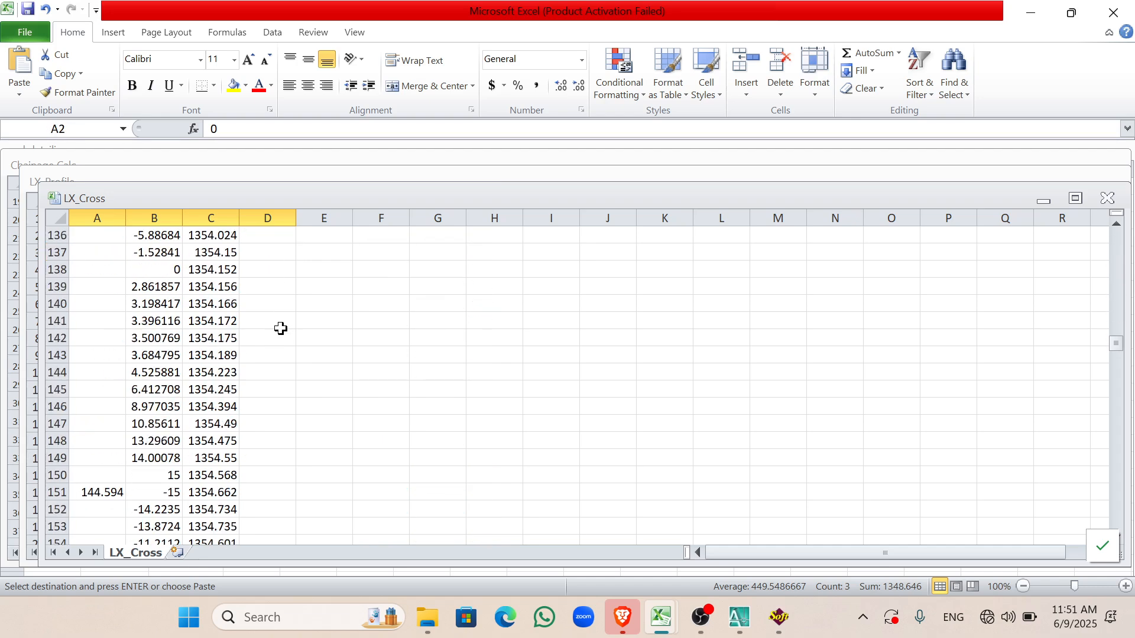
{"action": "scroll", "coordinate": [291, 365], "scroll_direction": "down", "scroll_amount": 20}
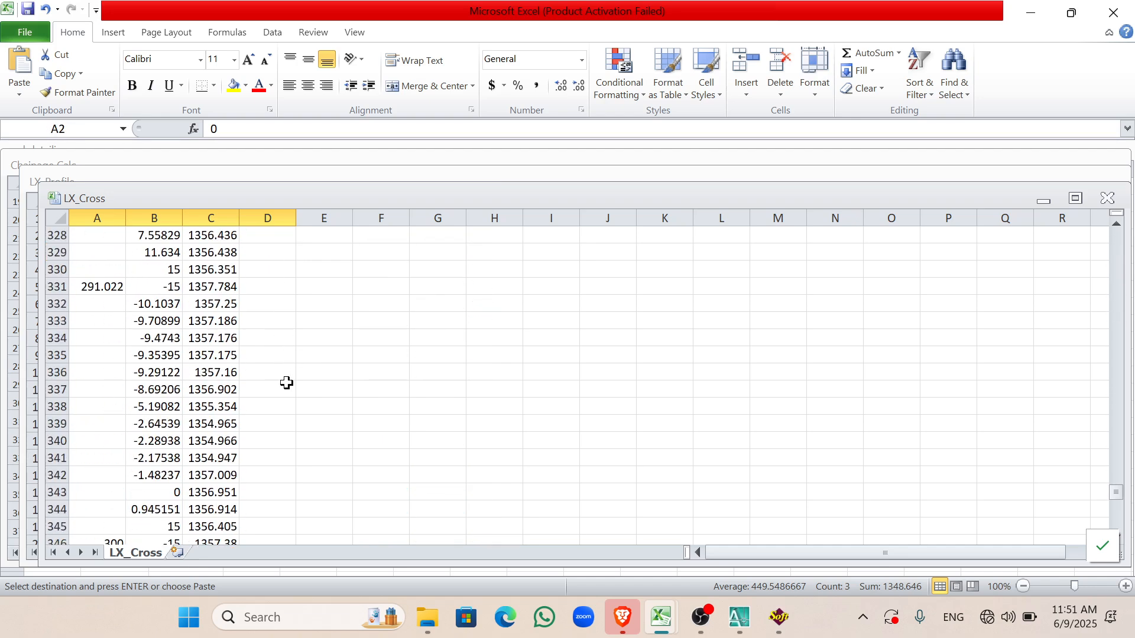
{"action": "scroll", "coordinate": [286, 374], "scroll_direction": "up", "scroll_amount": 10}
{"action": "scroll", "coordinate": [287, 374], "scroll_direction": "down", "scroll_amount": 4}
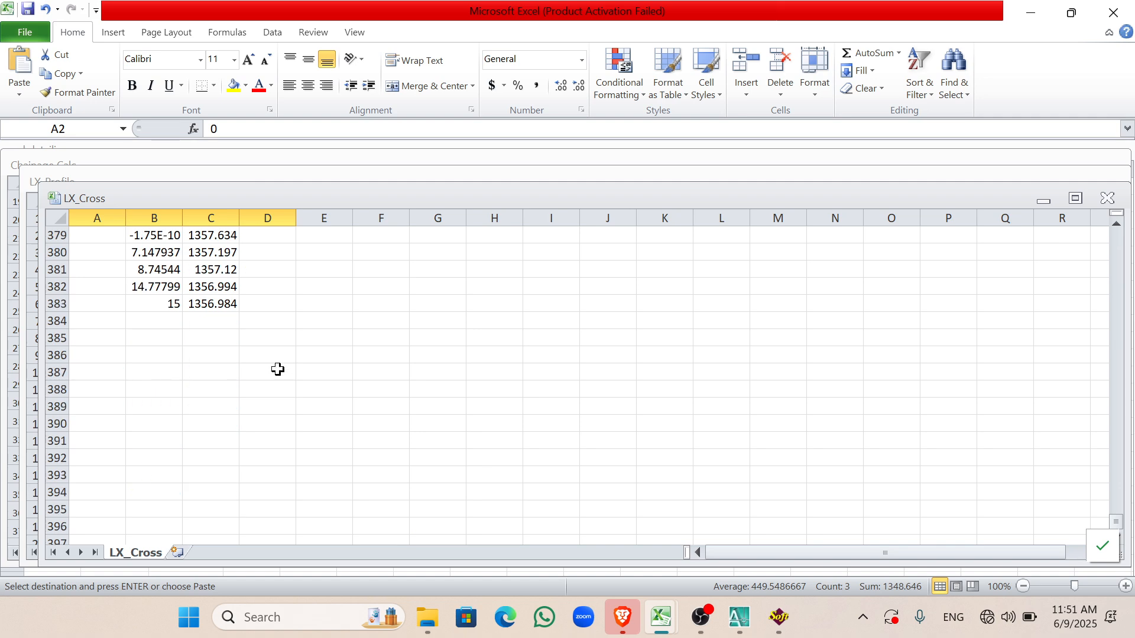
{"action": "left_click_drag", "start_coordinate": [279, 370], "coordinate": [252, 307]}
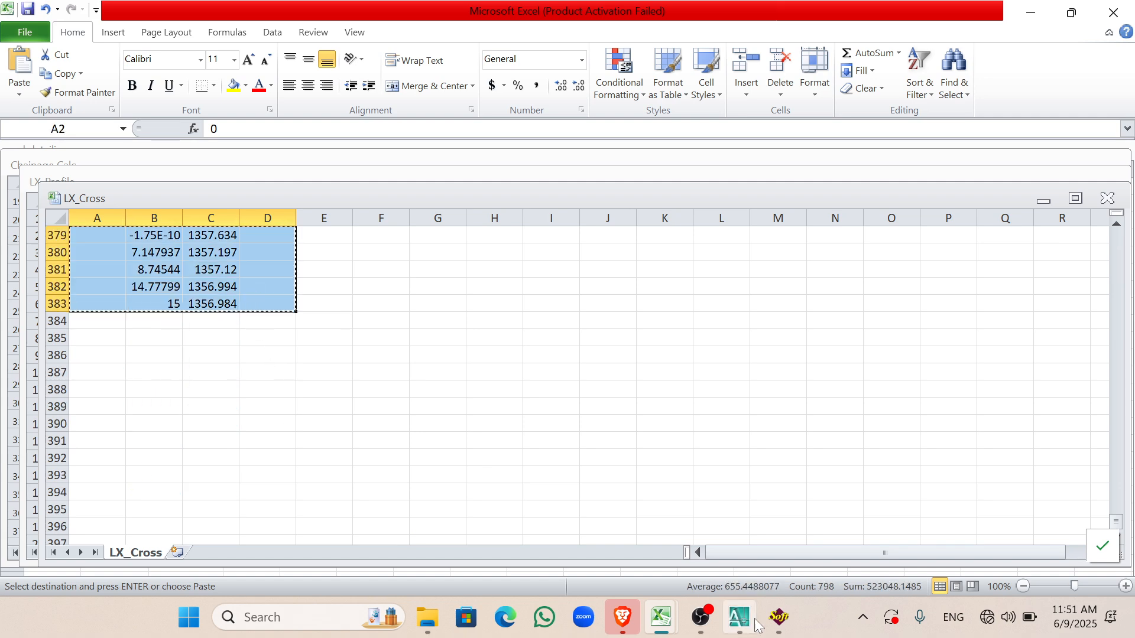
Step: Return to SW_DTM over the AutoCAD drawing and close Draw L-Profile
{"action": "left_click", "coordinate": [779, 618]}
{"action": "left_click", "coordinate": [739, 618]}
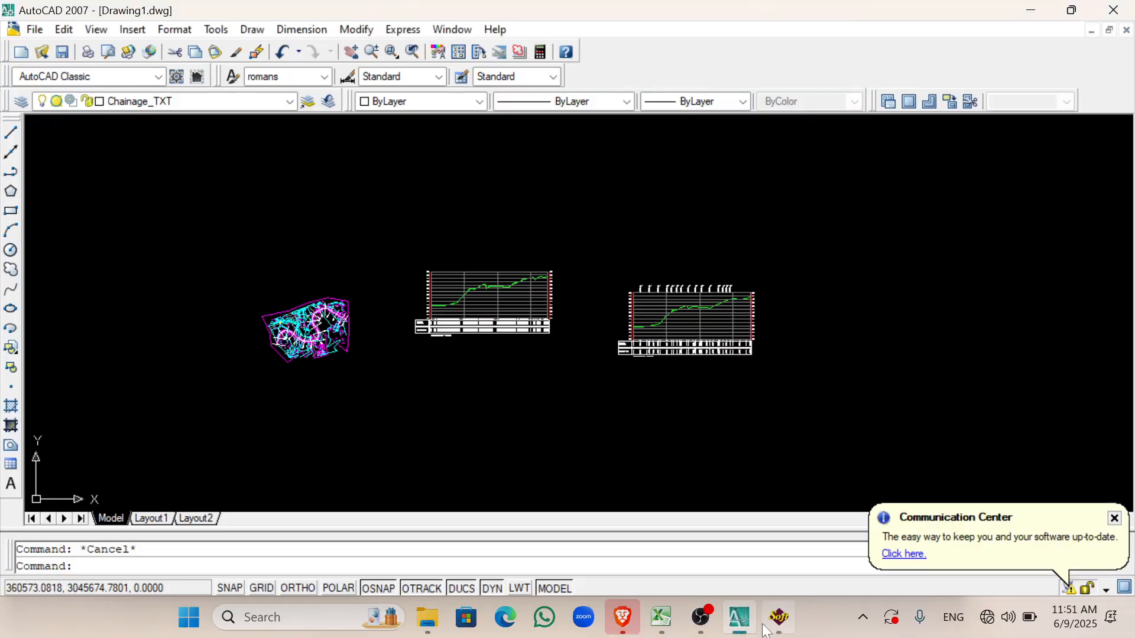
{"action": "left_click", "coordinate": [779, 617]}
{"action": "left_click", "coordinate": [224, 540]}
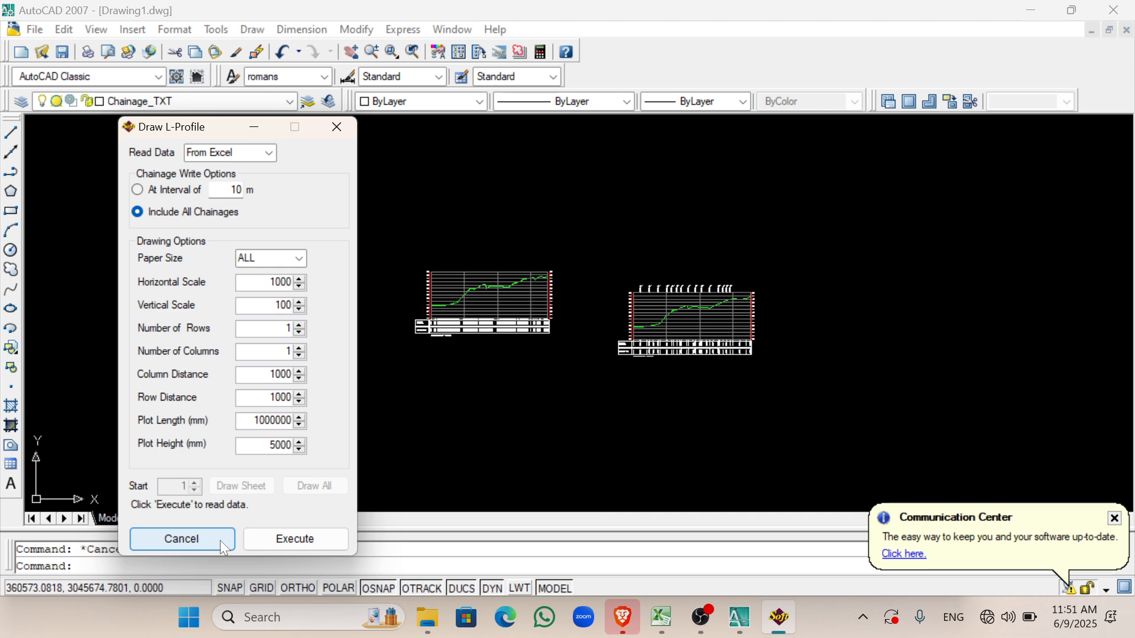
{"action": "left_click", "coordinate": [220, 540]}
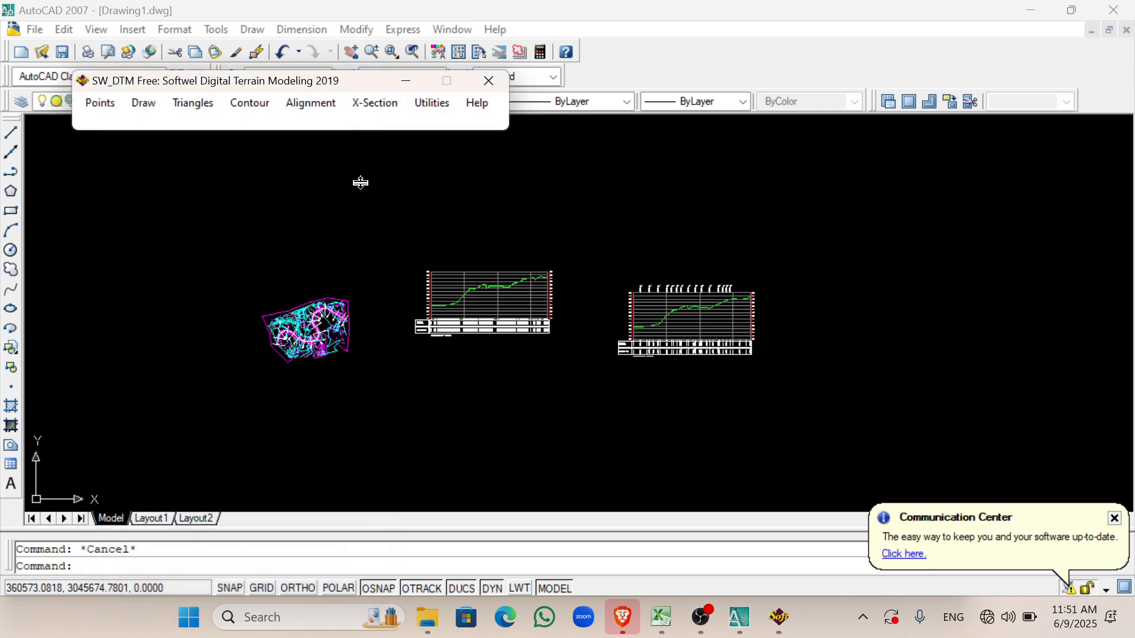
Step: Start Draw X-Section in SW_DTM
{"action": "left_click", "coordinate": [388, 103]}
{"action": "mouse_move", "coordinate": [407, 169]}
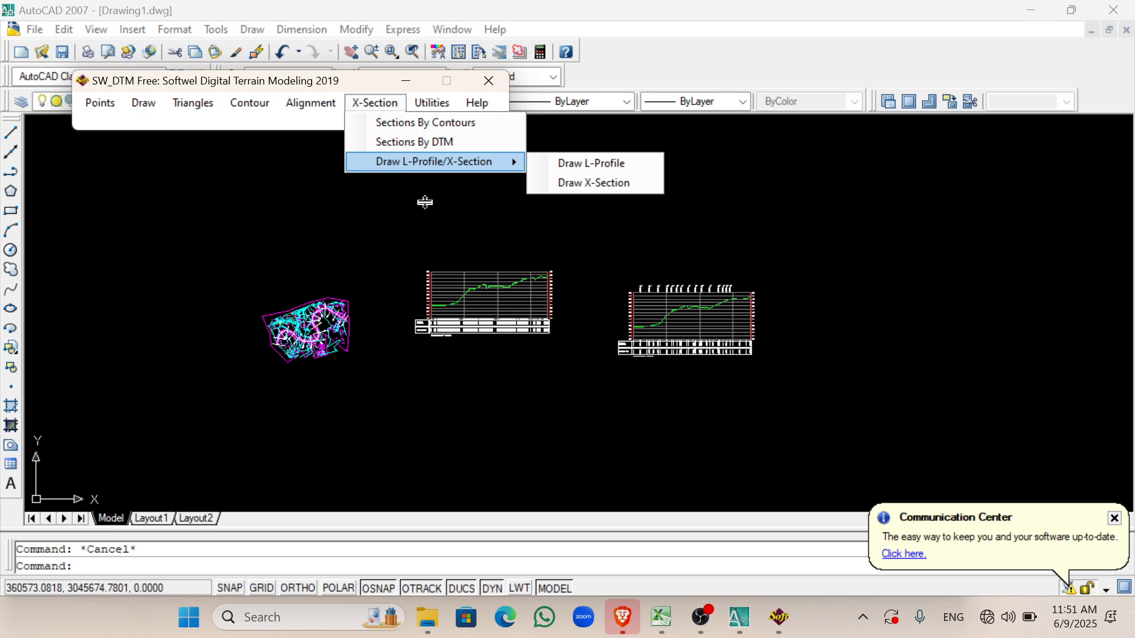
{"action": "left_click", "coordinate": [582, 184]}
{"action": "left_click", "coordinate": [580, 185]}
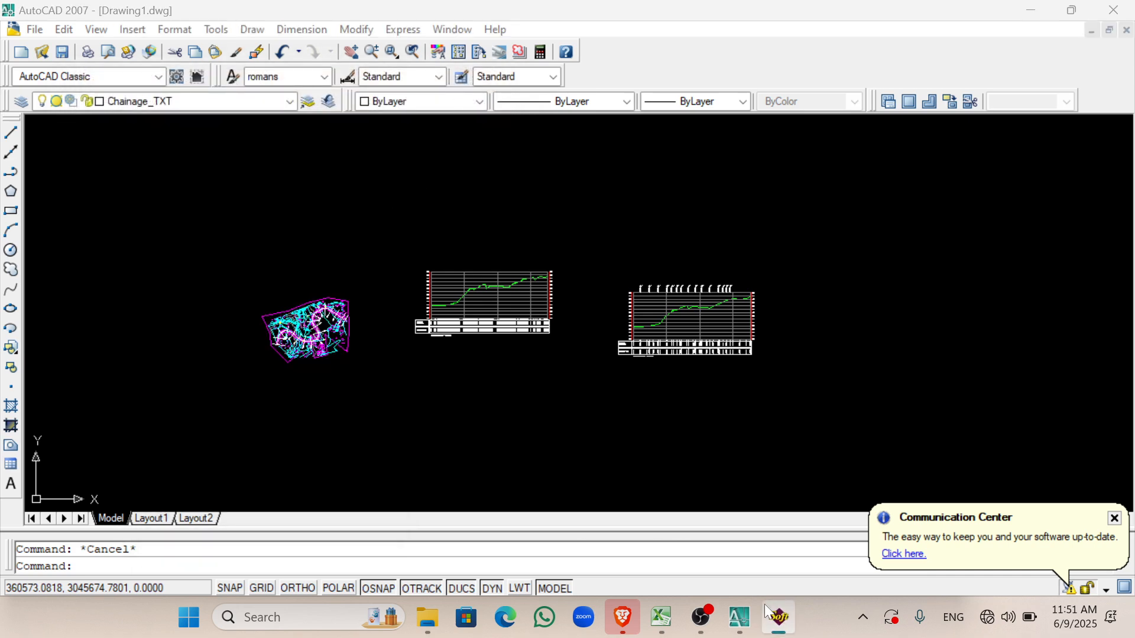
Step: Minimize the AutoCAD and Excel windows
{"action": "left_click", "coordinate": [1032, 10]}
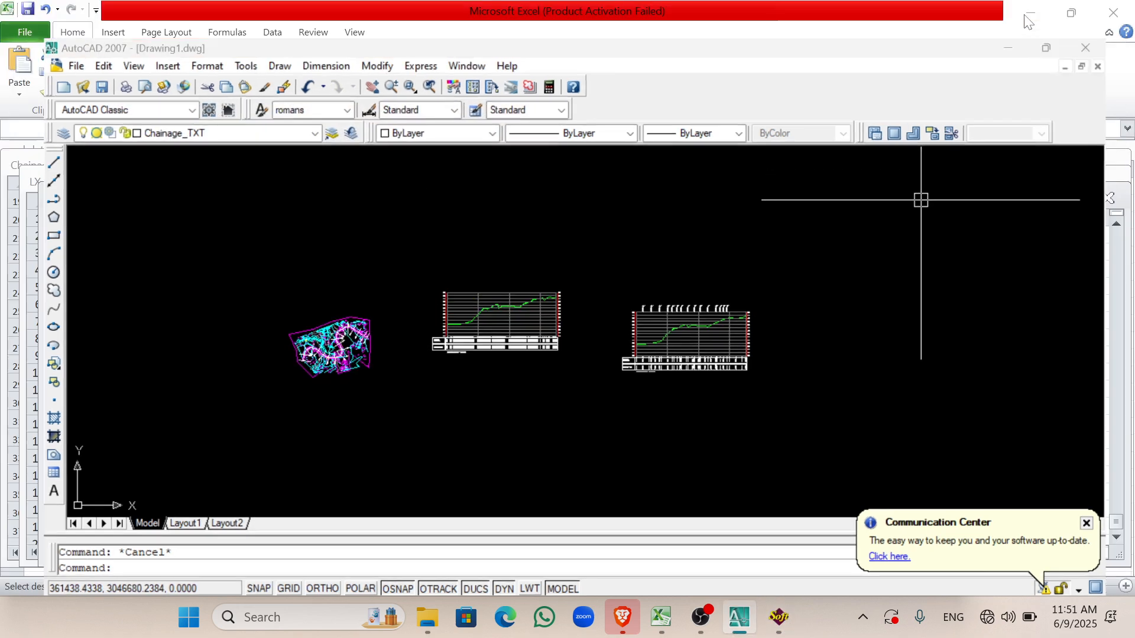
{"action": "left_click", "coordinate": [1028, 18]}
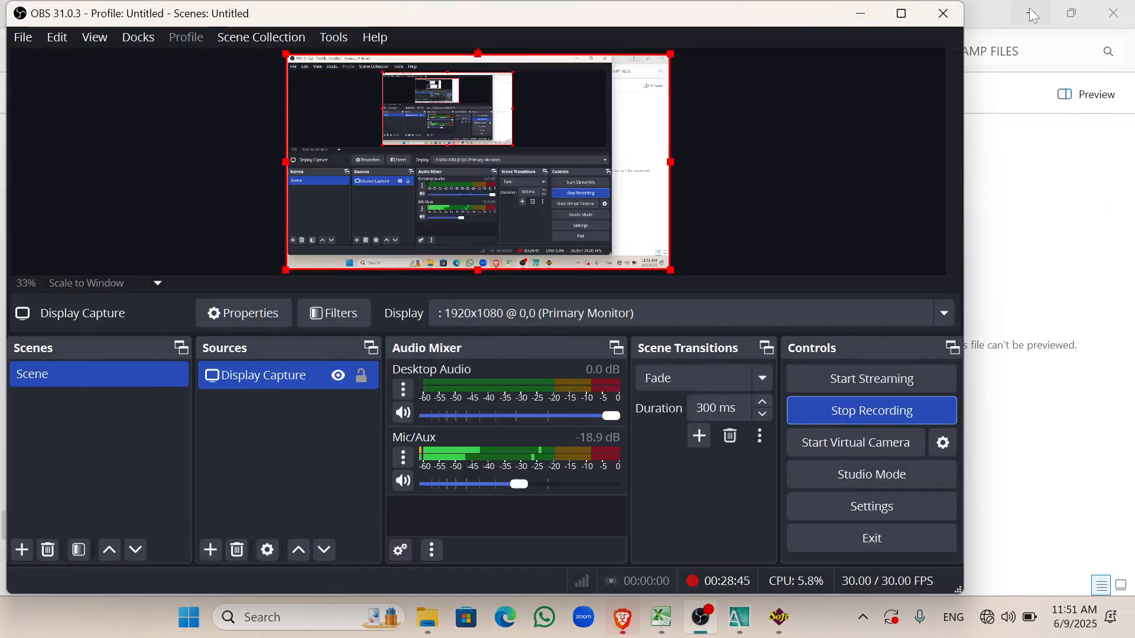
Step: Minimize the OBS and File Explorer windows and bring the Drawing Cross-Section dialog up with AutoCAD behind it
{"action": "left_click", "coordinate": [878, 14]}
{"action": "left_click", "coordinate": [1032, 7]}
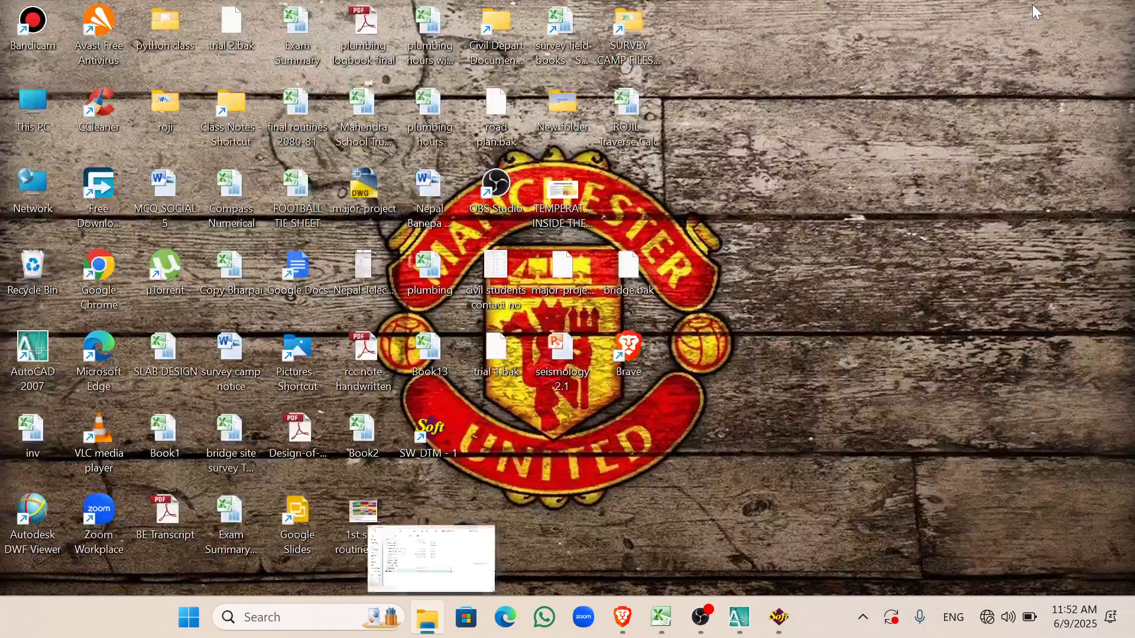
{"action": "left_click", "coordinate": [784, 620]}
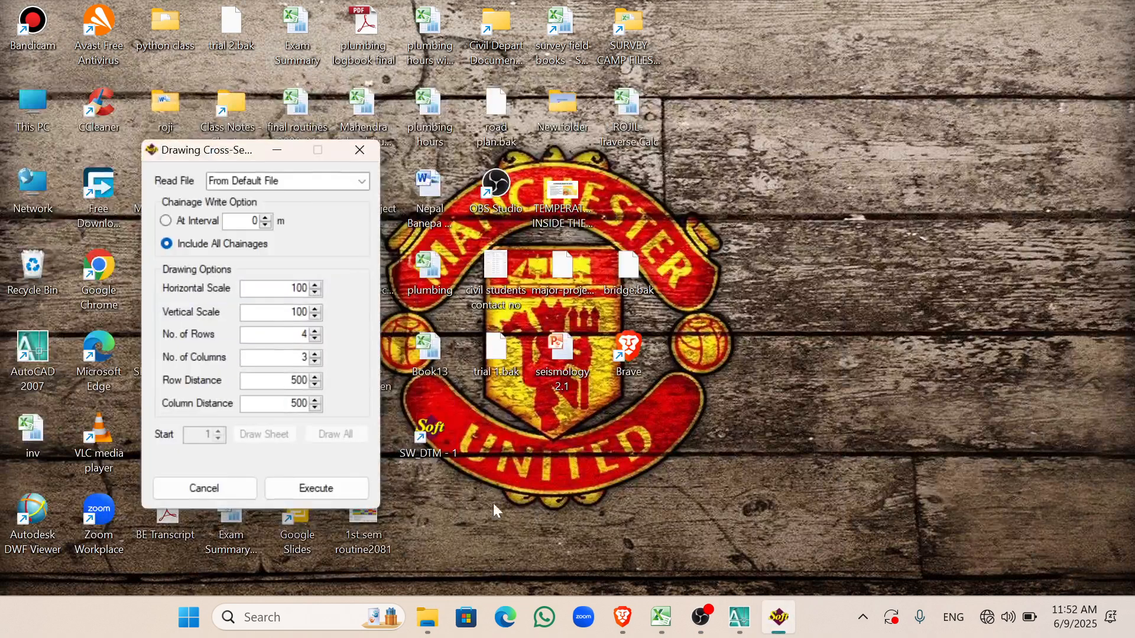
{"action": "left_click", "coordinate": [739, 618]}
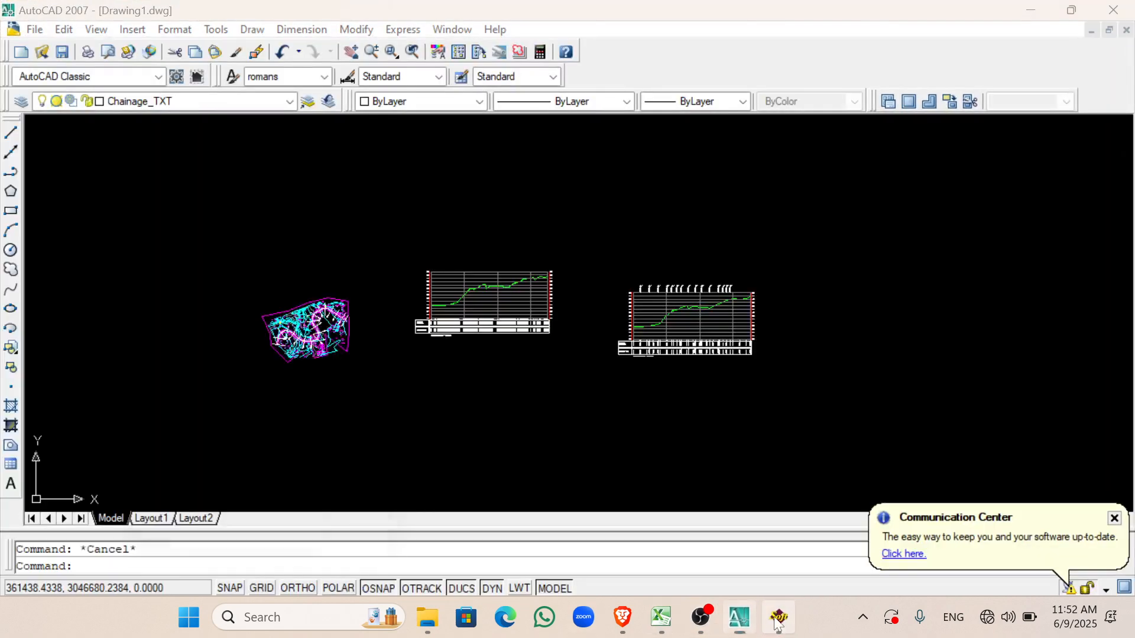
Step: Draw all cross-sections from the default file at scales of 100 in 4 rows and 3 columns, with the origin beyond the second profile
{"action": "left_click", "coordinate": [302, 491]}
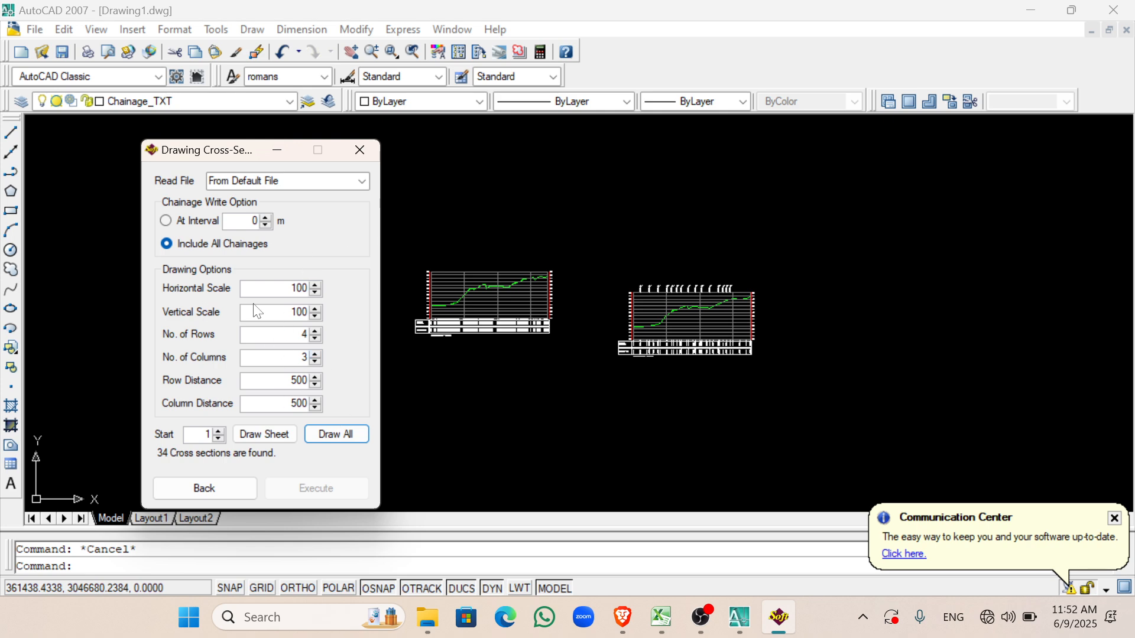
{"action": "left_click", "coordinate": [345, 435]}
{"action": "scroll", "coordinate": [195, 290], "scroll_direction": "down", "scroll_amount": 2}
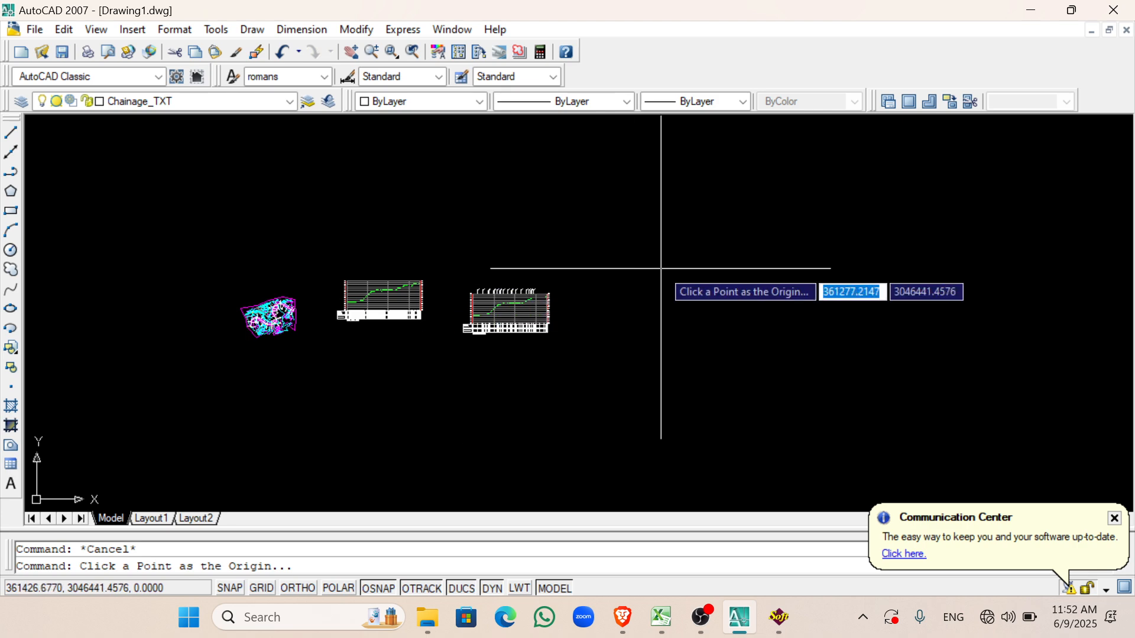
{"action": "left_click", "coordinate": [613, 291]}
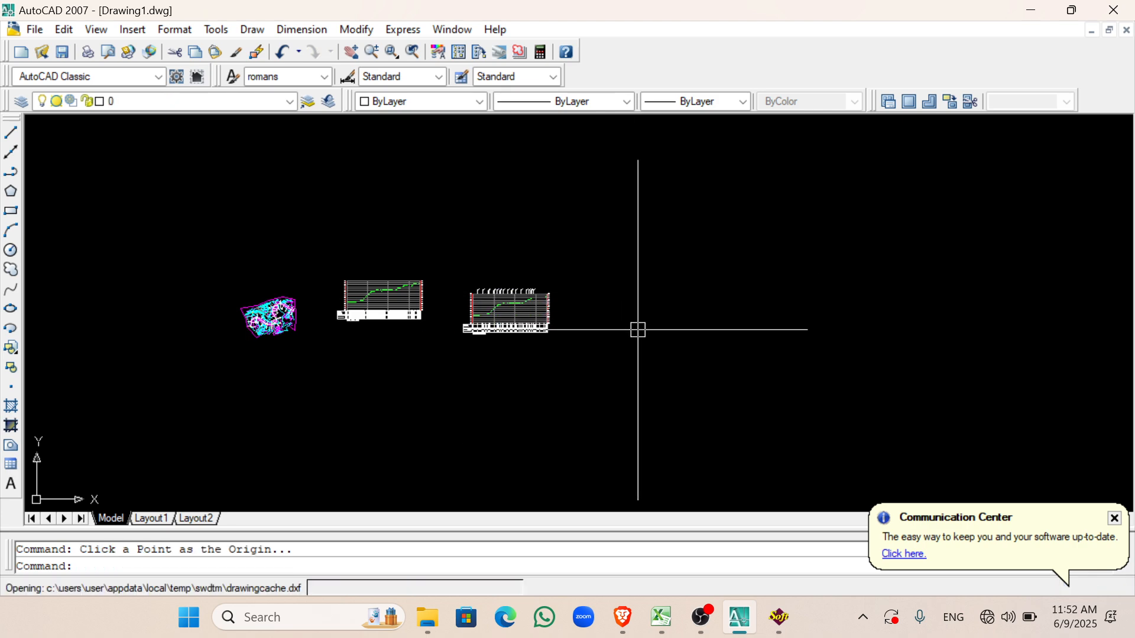
Step: Examine the drawn cross-sections, checking the level and distance tables at chainages 0+000.00, 0+020.00 and 0+020.72
{"action": "scroll", "coordinate": [192, 260], "scroll_direction": "down", "scroll_amount": 4}
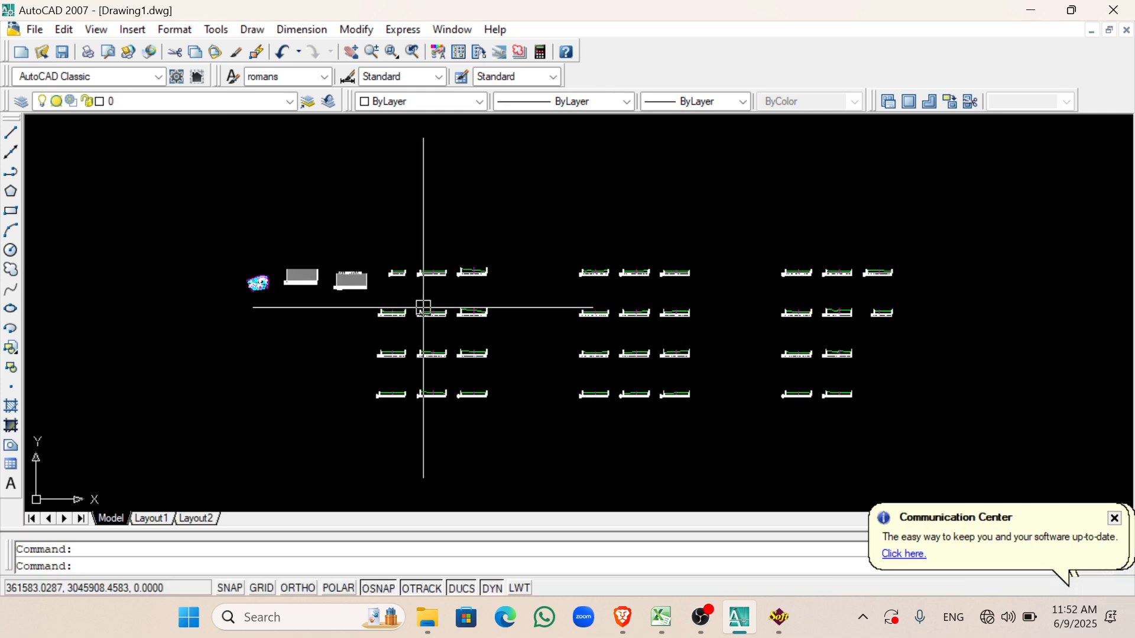
{"action": "scroll", "coordinate": [423, 307], "scroll_direction": "up", "scroll_amount": 10}
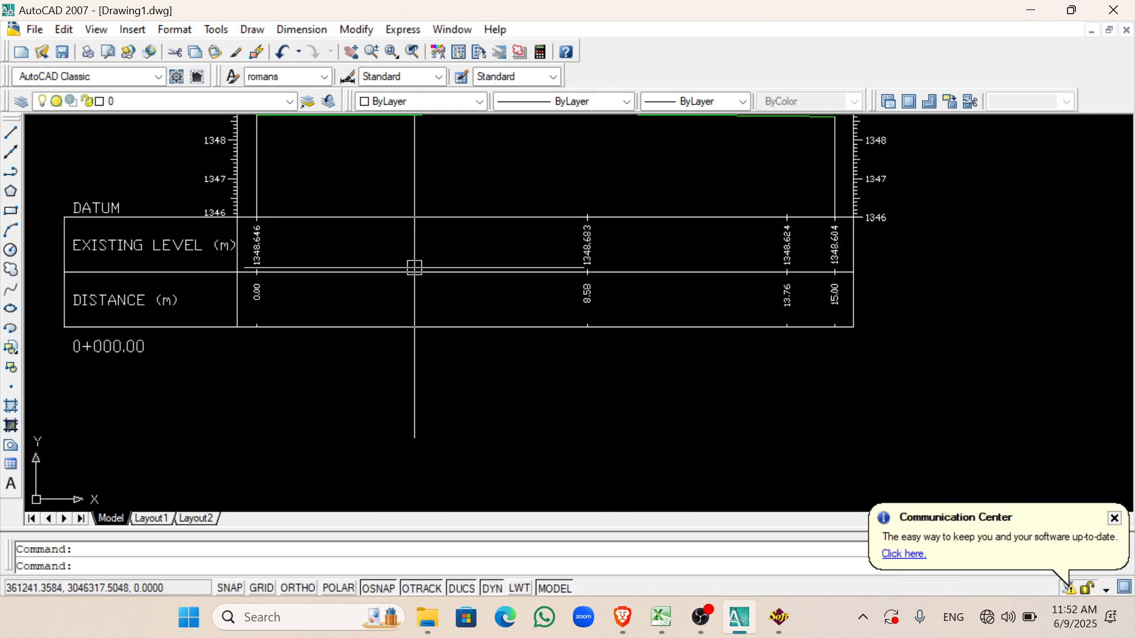
{"action": "scroll", "coordinate": [183, 335], "scroll_direction": "down", "scroll_amount": 6}
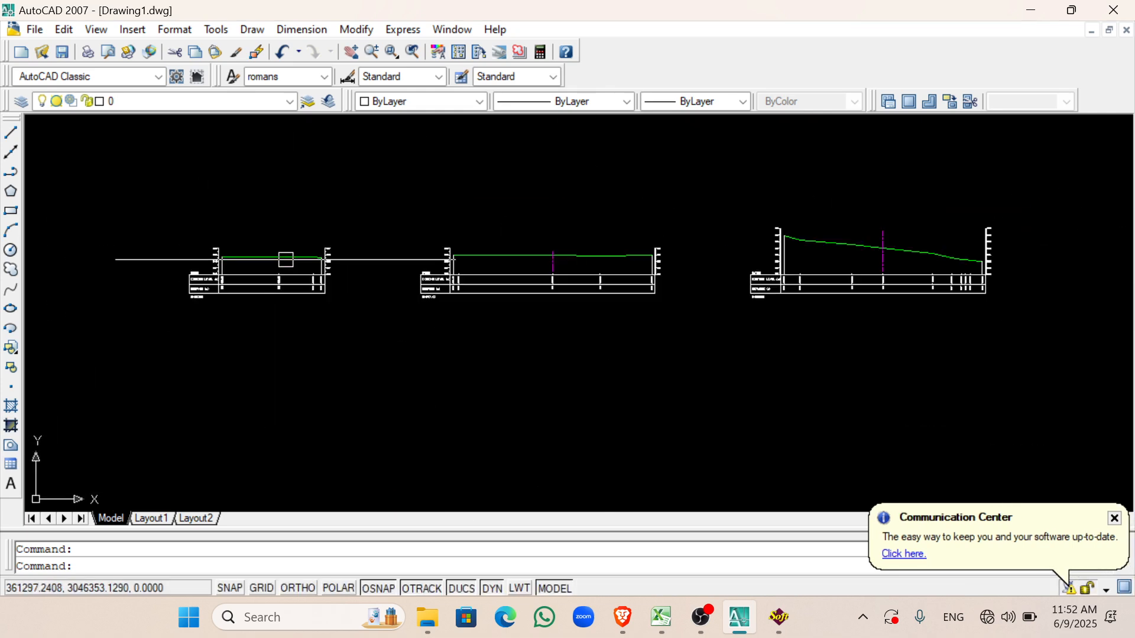
{"action": "scroll", "coordinate": [308, 258], "scroll_direction": "down", "scroll_amount": 3}
{"action": "scroll", "coordinate": [311, 260], "scroll_direction": "up", "scroll_amount": 9}
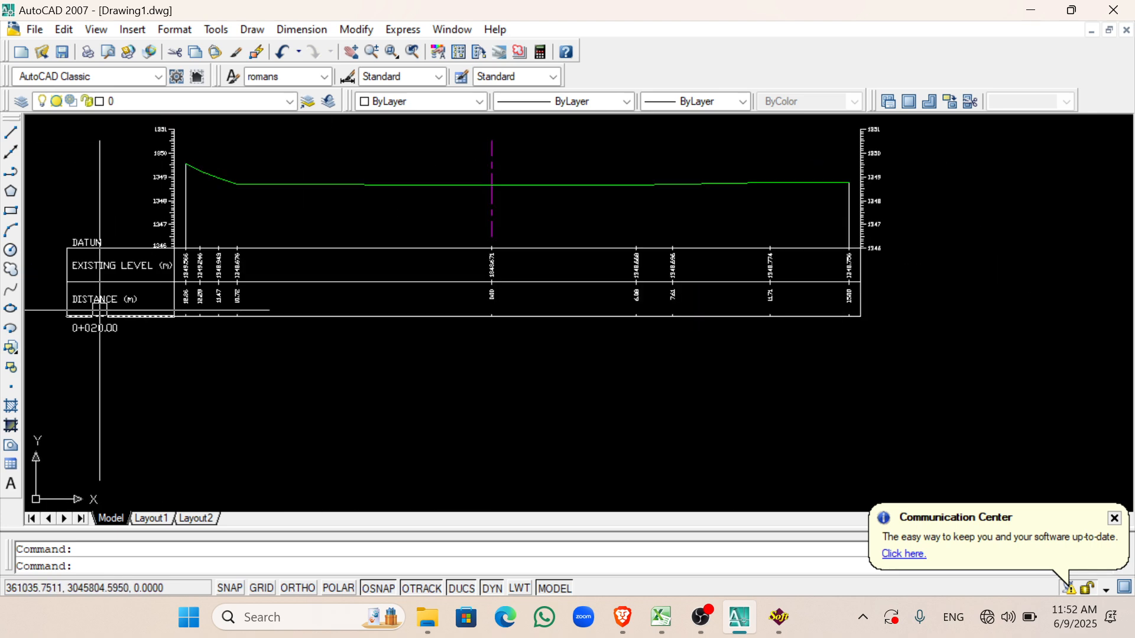
{"action": "scroll", "coordinate": [99, 310], "scroll_direction": "down", "scroll_amount": 4}
{"action": "scroll", "coordinate": [271, 433], "scroll_direction": "up", "scroll_amount": 7}
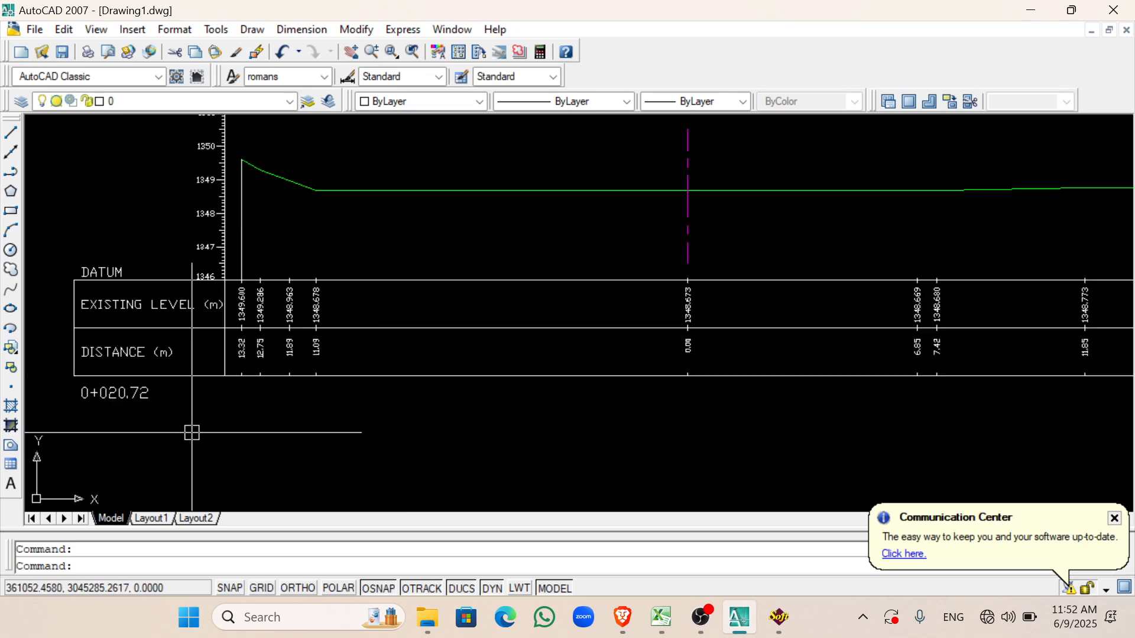
{"action": "scroll", "coordinate": [148, 426], "scroll_direction": "down", "scroll_amount": 3}
{"action": "scroll", "coordinate": [145, 410], "scroll_direction": "up", "scroll_amount": 6}
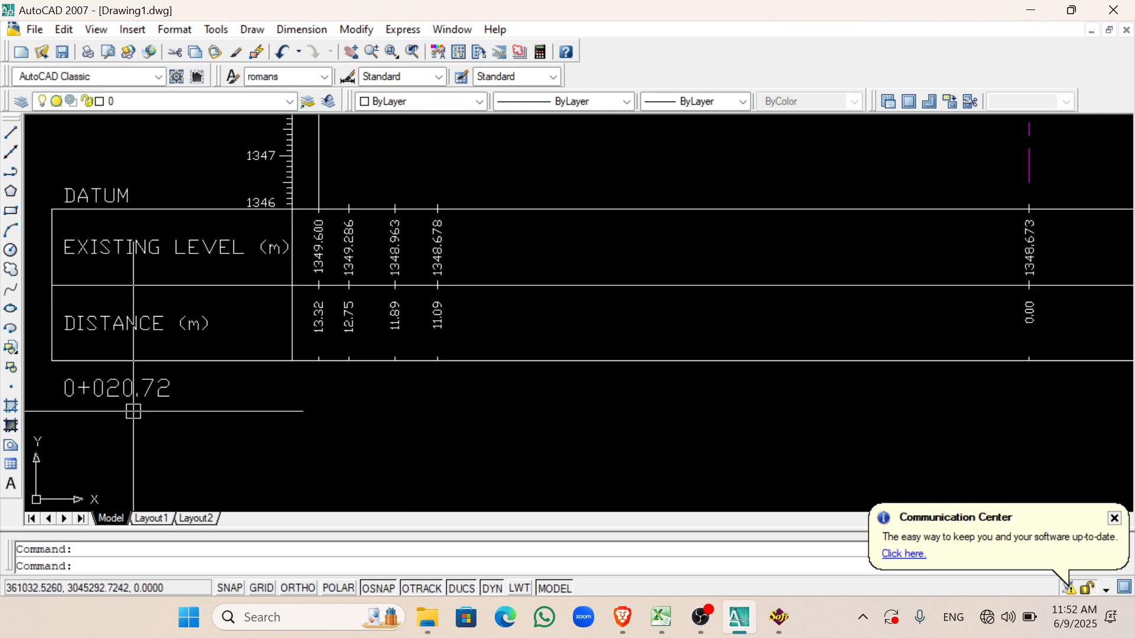
{"action": "scroll", "coordinate": [133, 405], "scroll_direction": "down", "scroll_amount": 5}
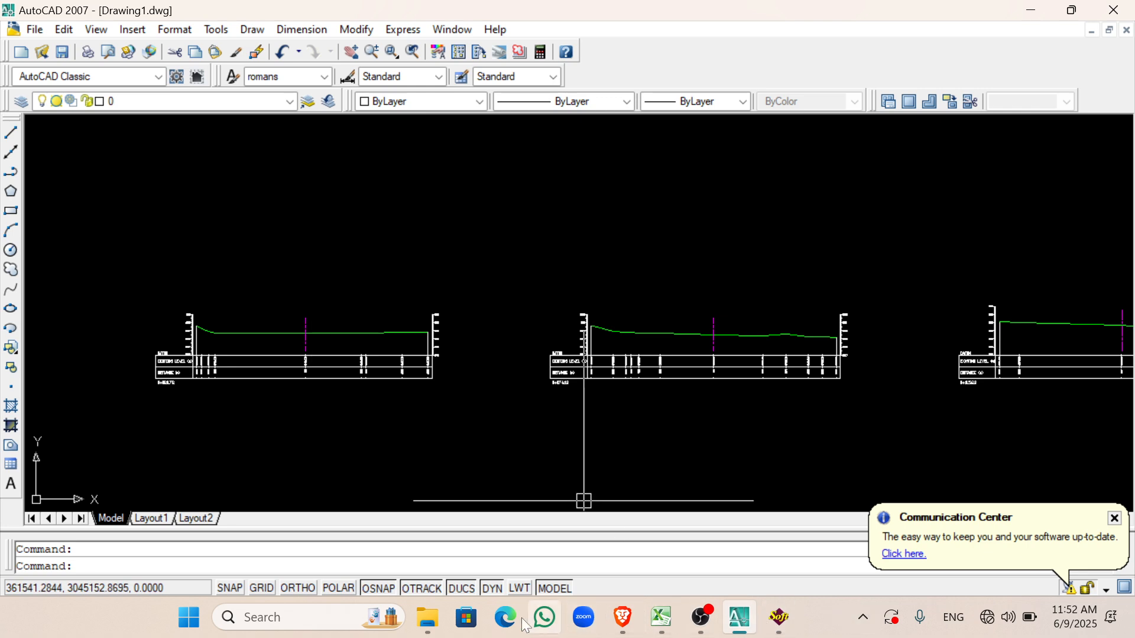
Step: Minimize AutoCAD, then close the Drawing Cross-Section dialog and minimize SW_DTM
{"action": "mouse_move", "coordinate": [661, 617]}
{"action": "mouse_move", "coordinate": [923, 517]}
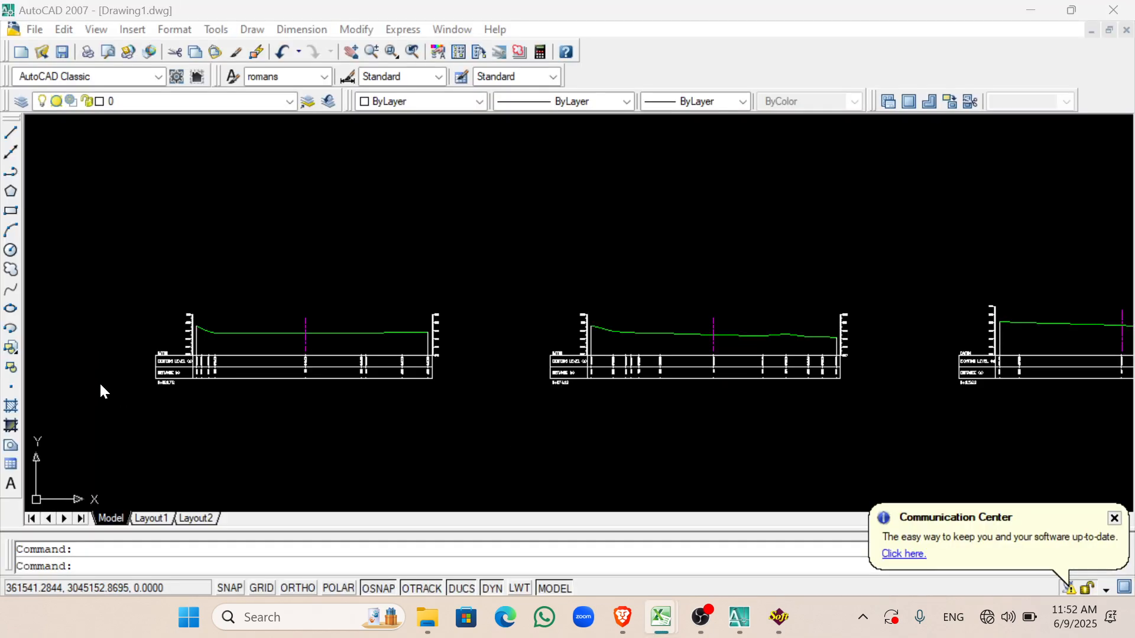
{"action": "left_click", "coordinate": [1028, 10]}
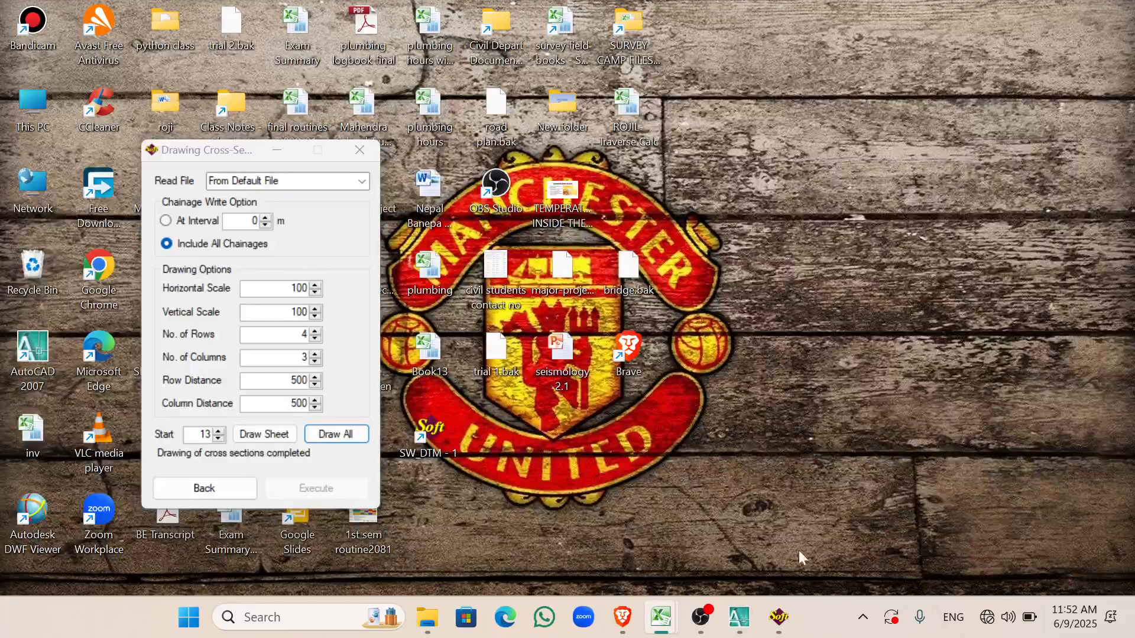
{"action": "left_click", "coordinate": [241, 497]}
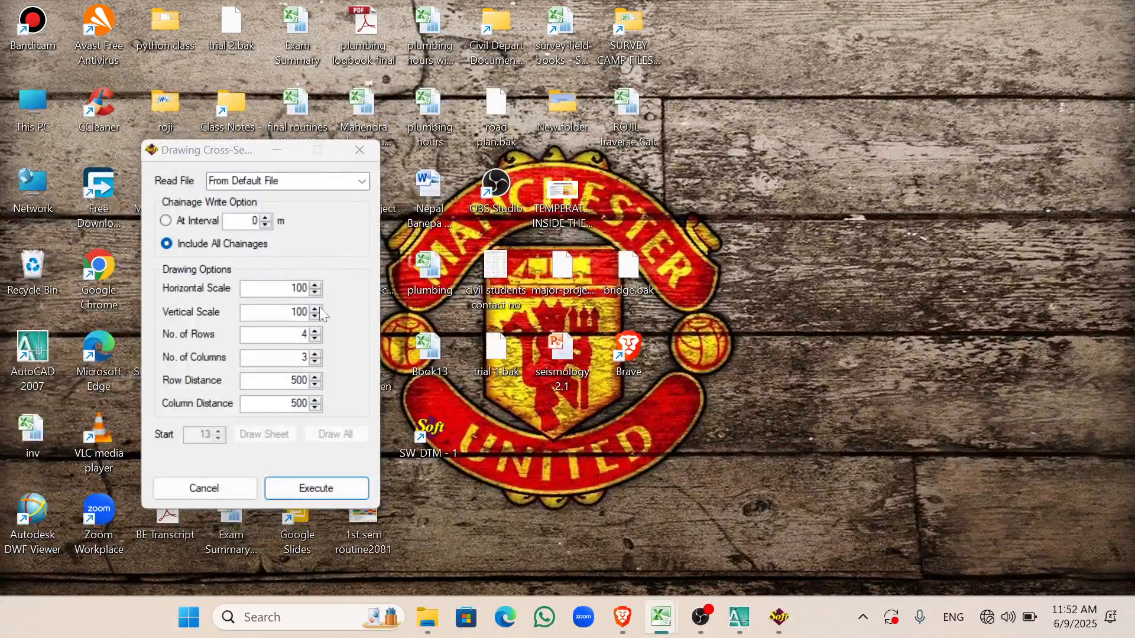
{"action": "left_click", "coordinate": [360, 152]}
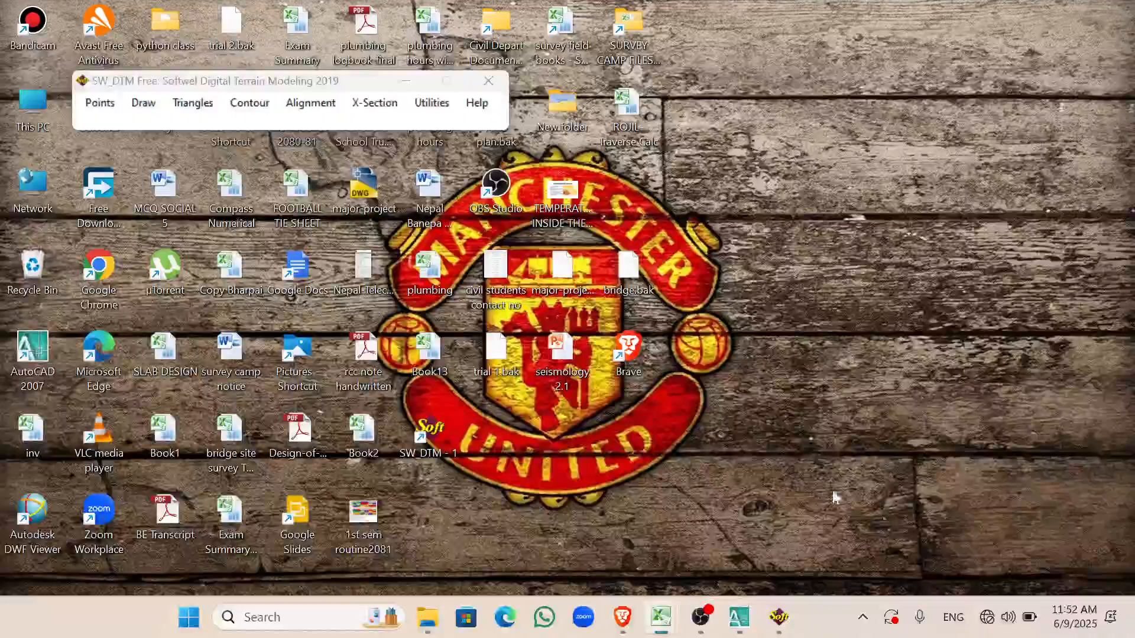
{"action": "left_click", "coordinate": [406, 80]}
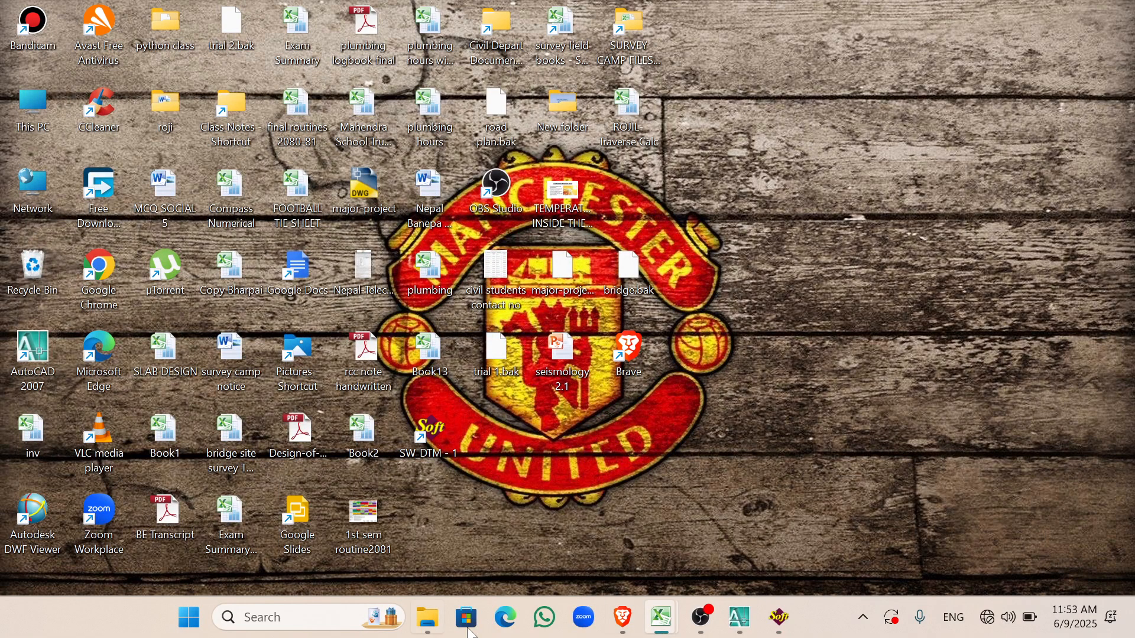
{"action": "left_click", "coordinate": [780, 617]}
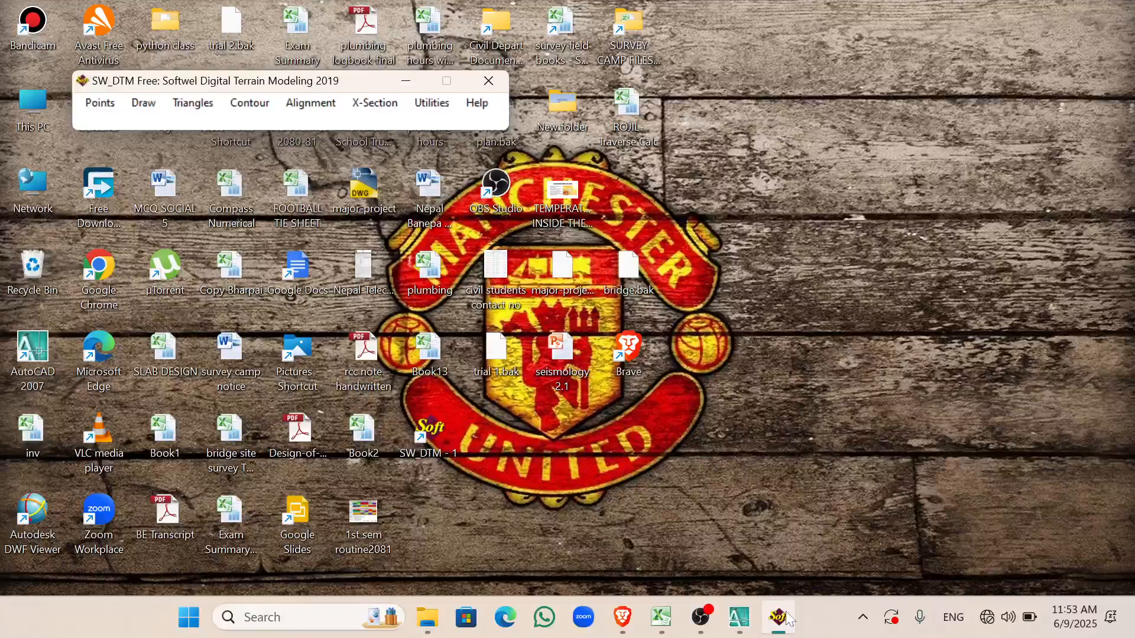
{"action": "left_click", "coordinate": [787, 617]}
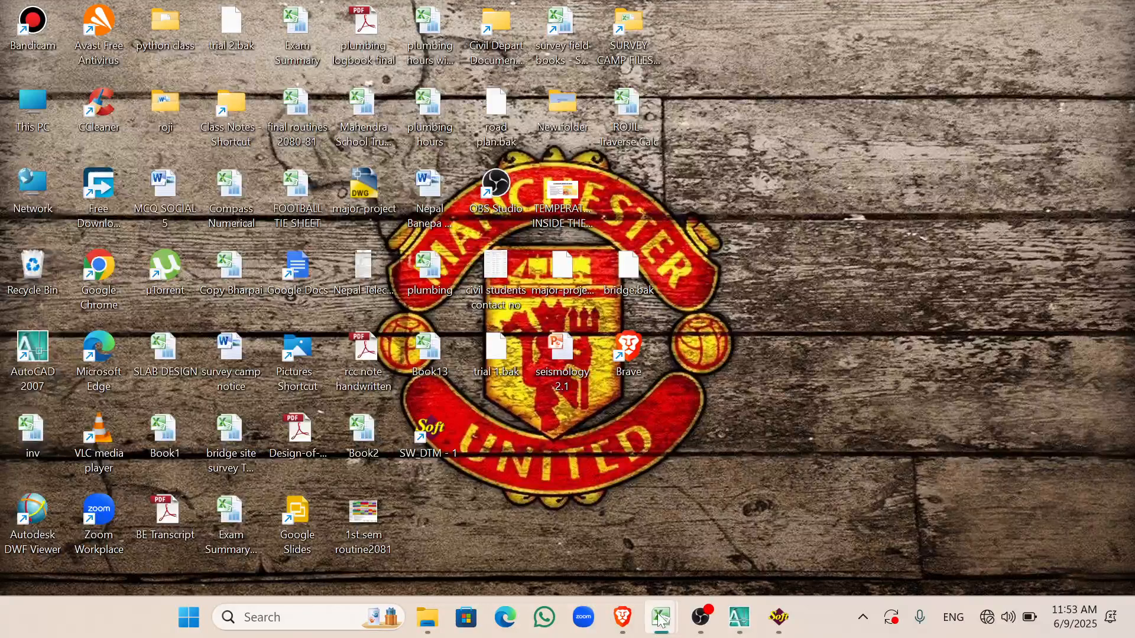
Step: Switch to Excel and close the LX_Cross workbook, keeping it in CSV (Comma delimited) format
{"action": "mouse_move", "coordinate": [661, 617]}
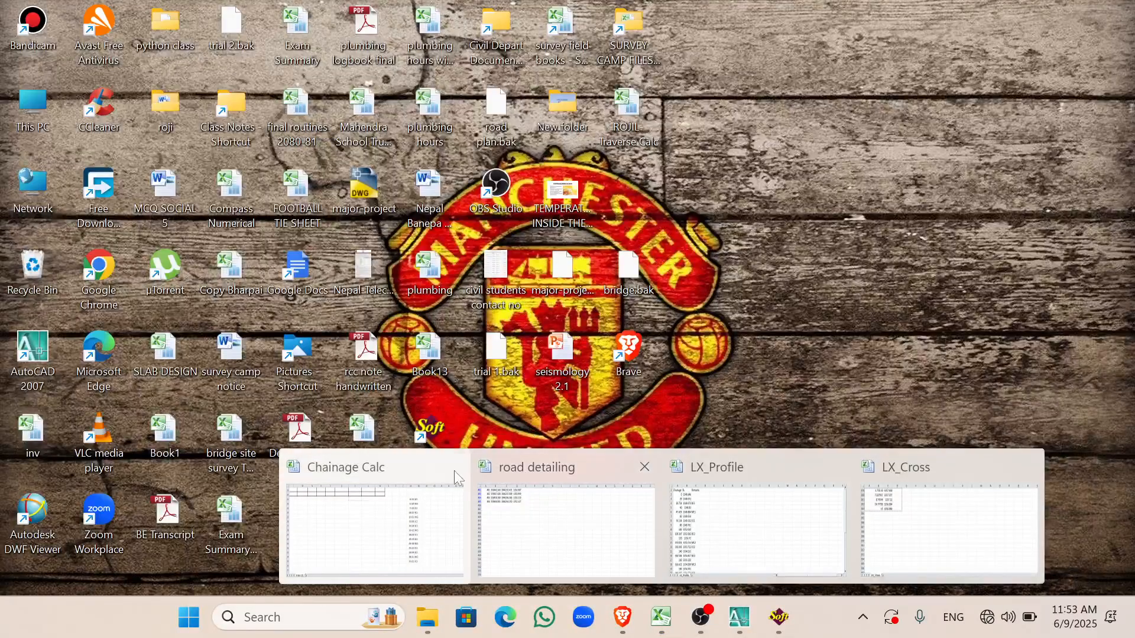
{"action": "left_click", "coordinate": [631, 629]}
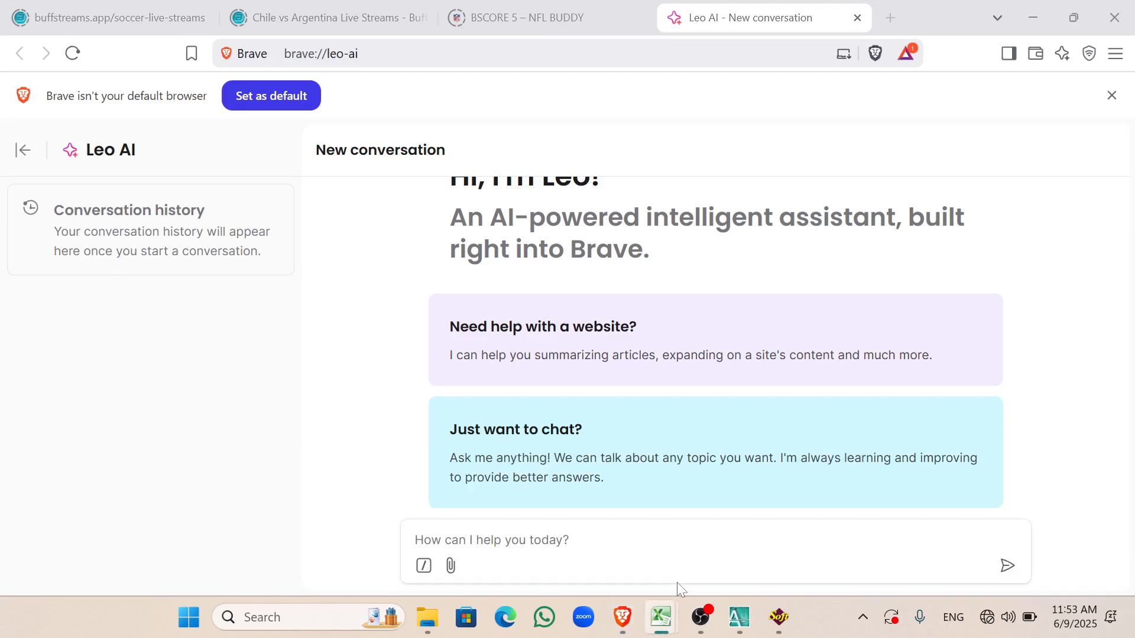
{"action": "right_click", "coordinate": [662, 619]}
{"action": "left_click", "coordinate": [620, 568]}
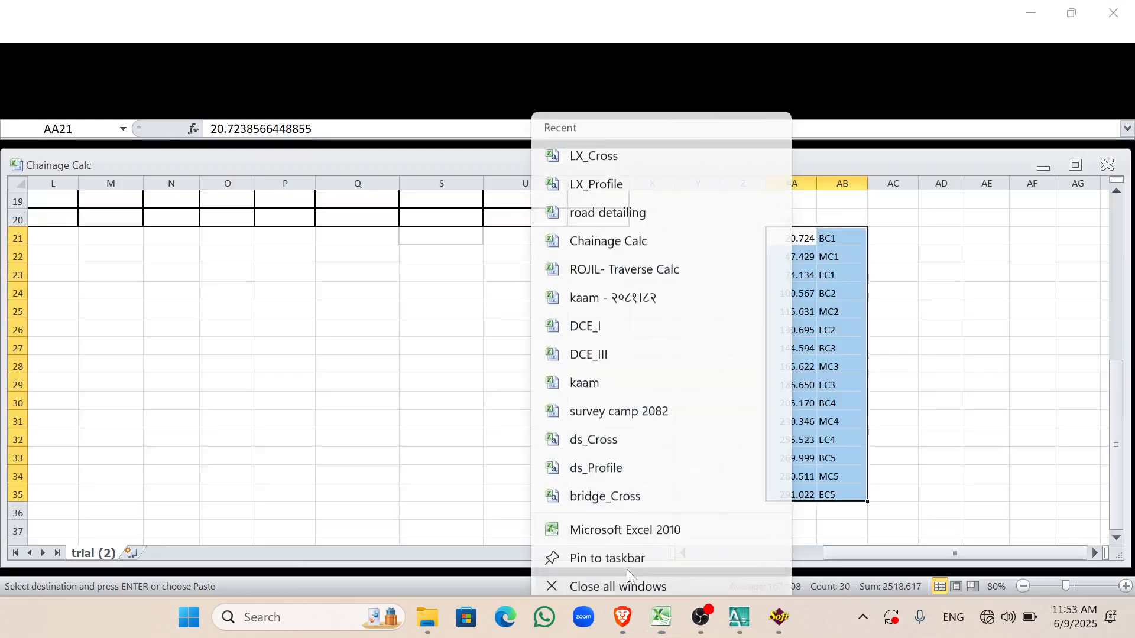
{"action": "left_click", "coordinate": [502, 340]}
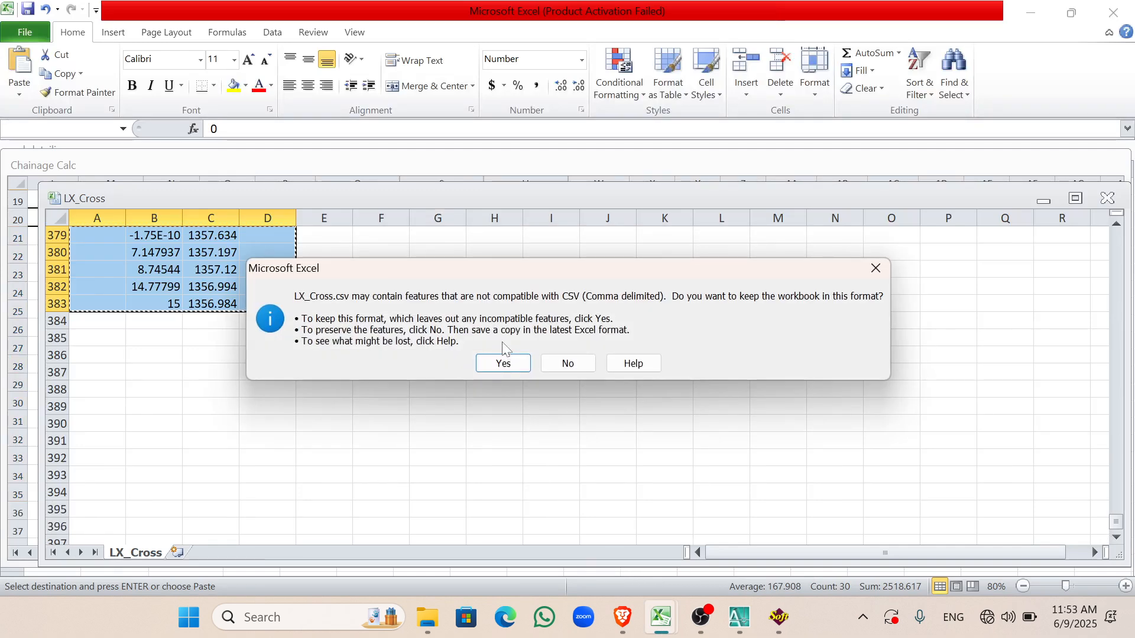
{"action": "left_click", "coordinate": [502, 362]}
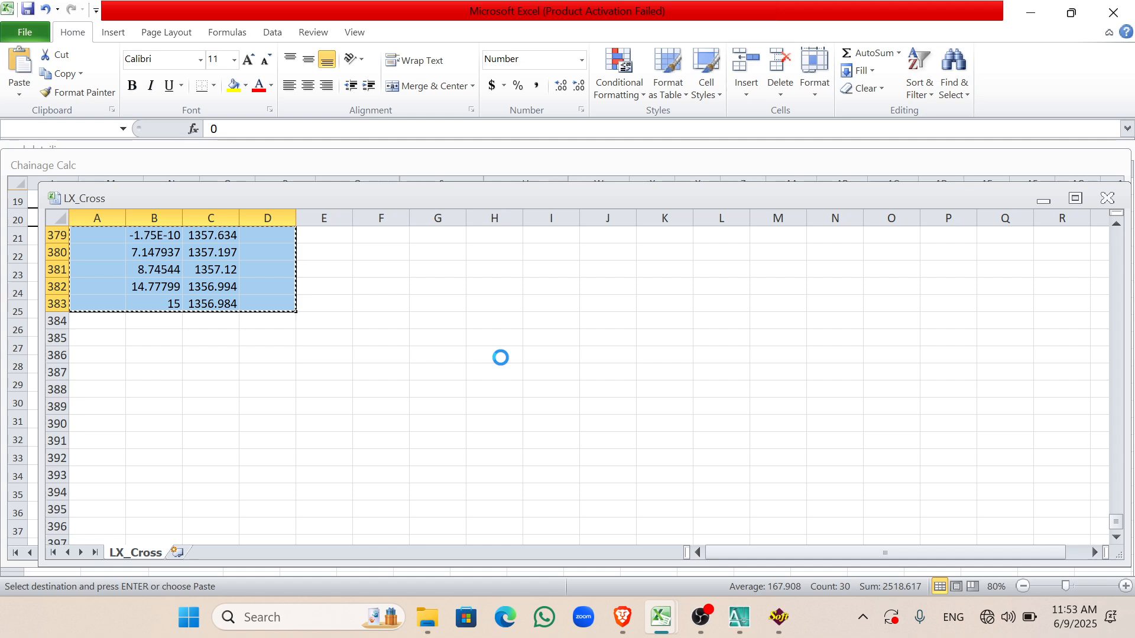
{"action": "left_click", "coordinate": [503, 362]}
{"action": "left_click", "coordinate": [528, 459]}
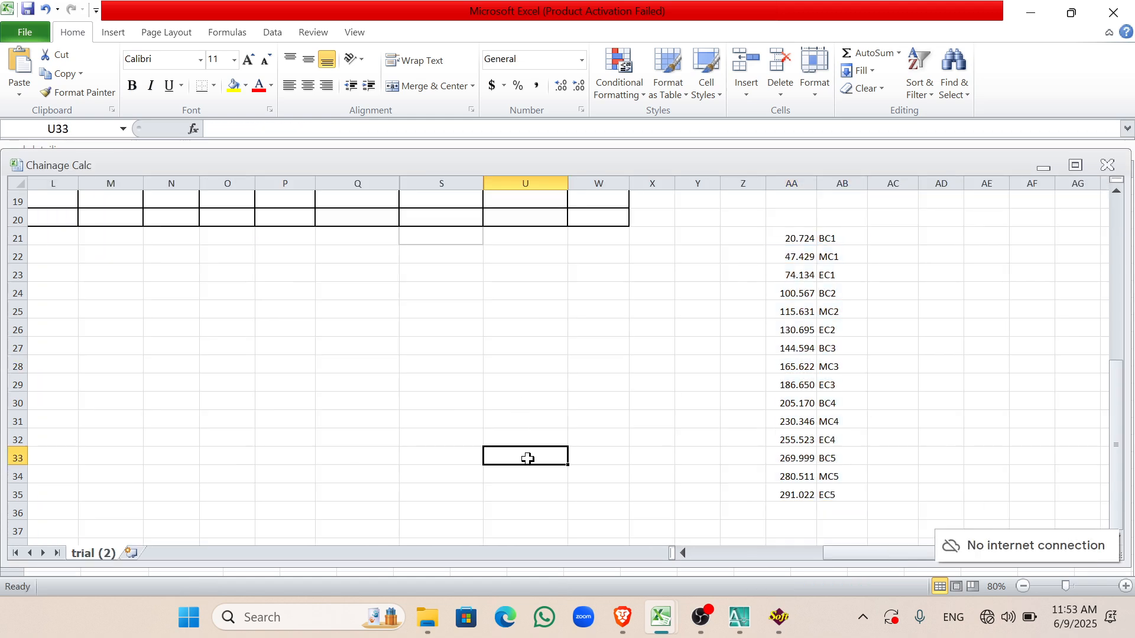
Step: Review the chainages, RLs and curve-point remarks in LX_Profile down to the last row
{"action": "mouse_move", "coordinate": [659, 624]}
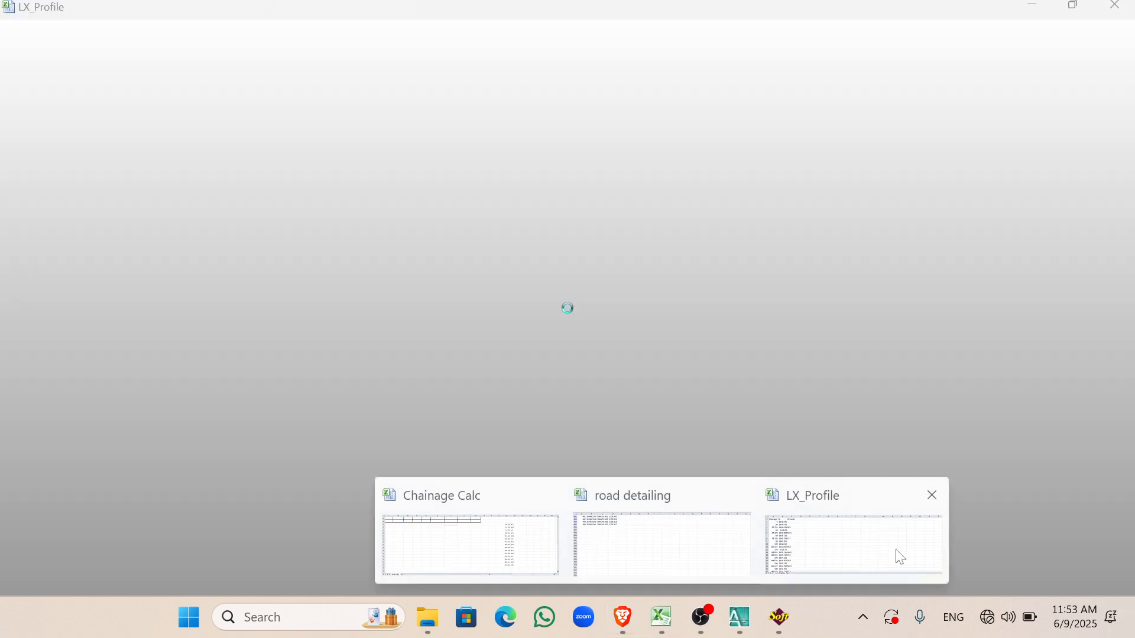
{"action": "left_click", "coordinate": [899, 555]}
{"action": "left_click", "coordinate": [361, 470]}
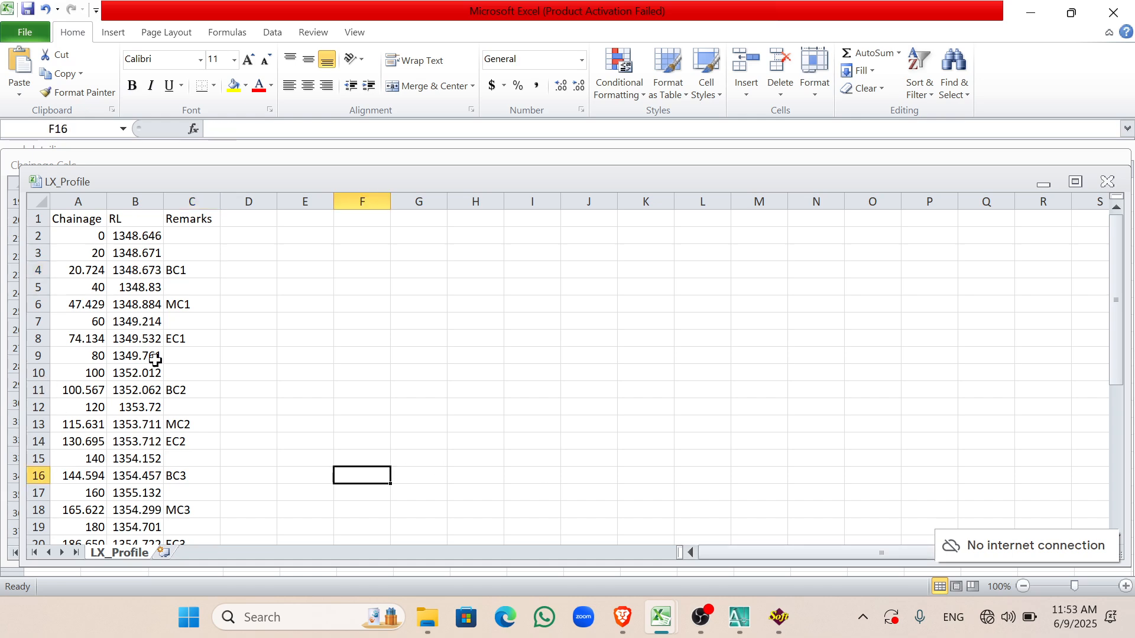
{"action": "scroll", "coordinate": [218, 285], "scroll_direction": "down", "scroll_amount": 2}
{"action": "scroll", "coordinate": [214, 296], "scroll_direction": "down", "scroll_amount": 5}
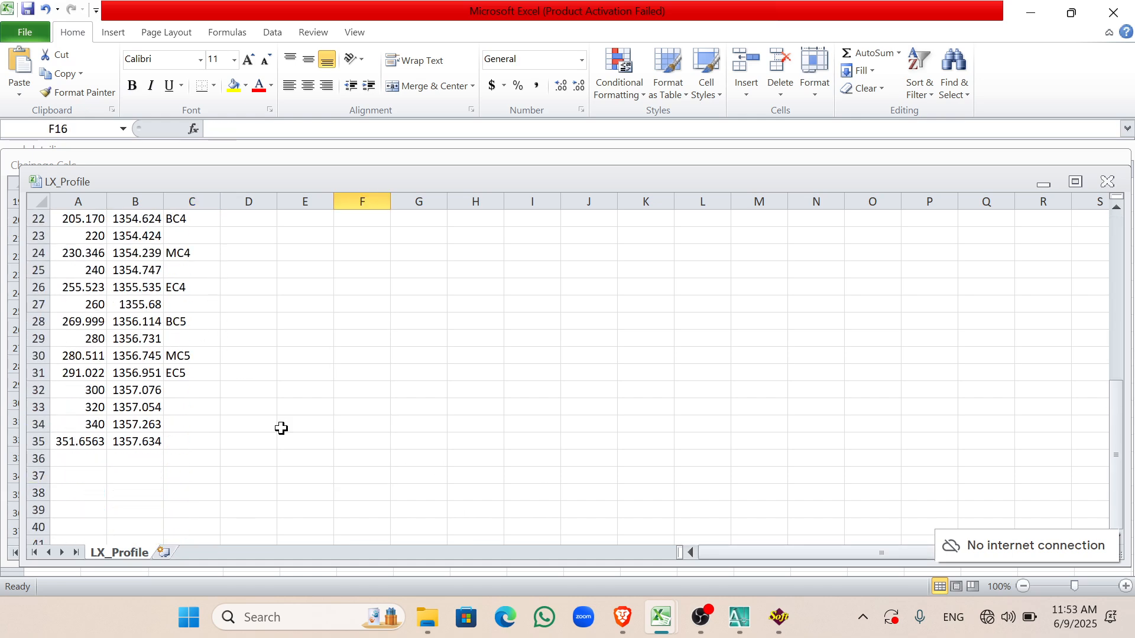
{"action": "mouse_move", "coordinate": [661, 618]}
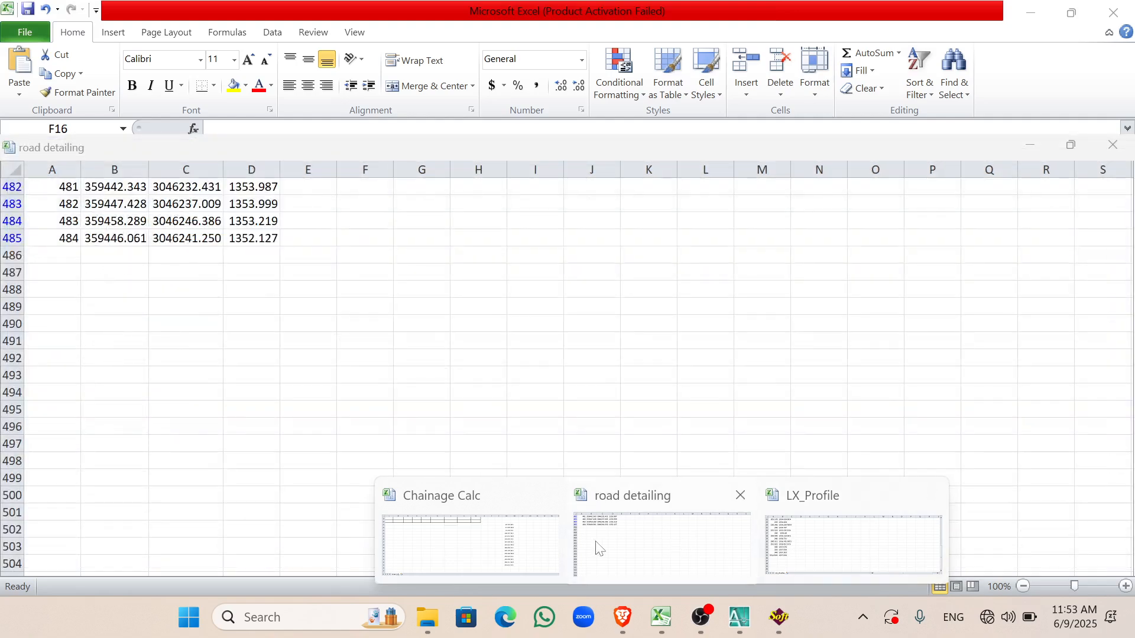
Step: Close the Brave browser and reopen LX_Cross from the SURVEY CAMP FILES folder
{"action": "left_click", "coordinate": [1027, 19]}
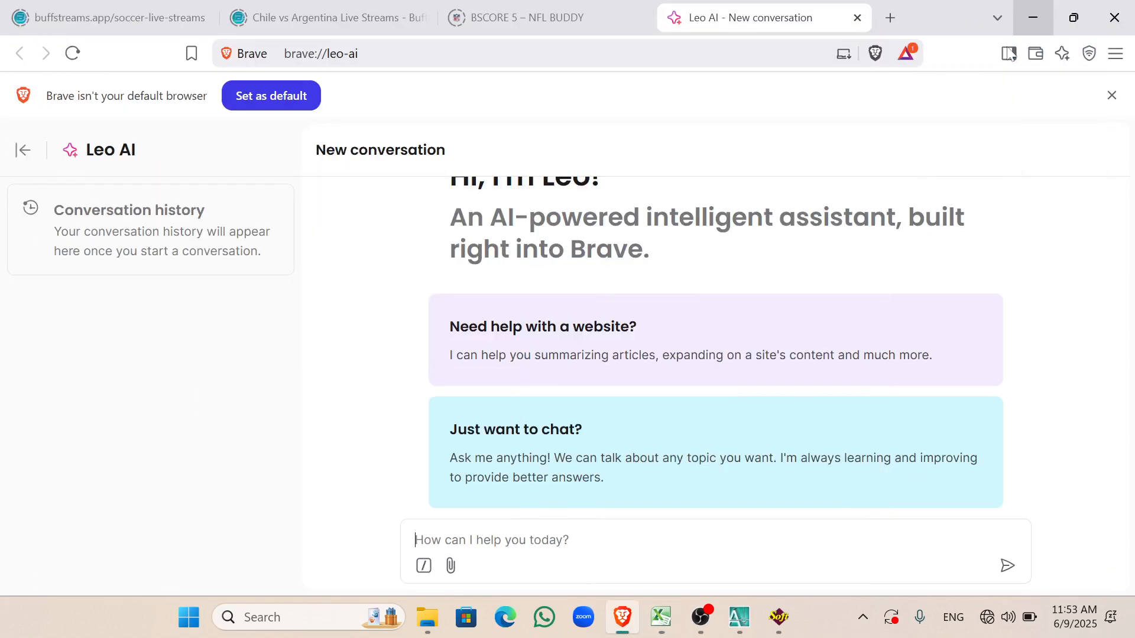
{"action": "left_click", "coordinate": [266, 617]}
{"action": "left_click", "coordinate": [1115, 18]}
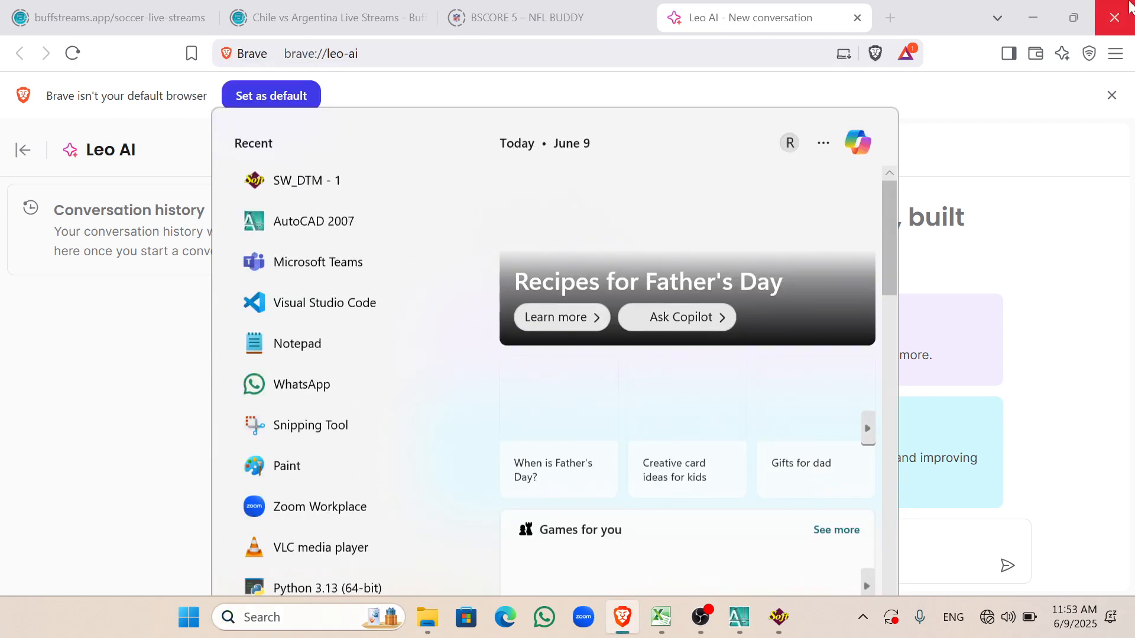
{"action": "left_click", "coordinate": [587, 224]}
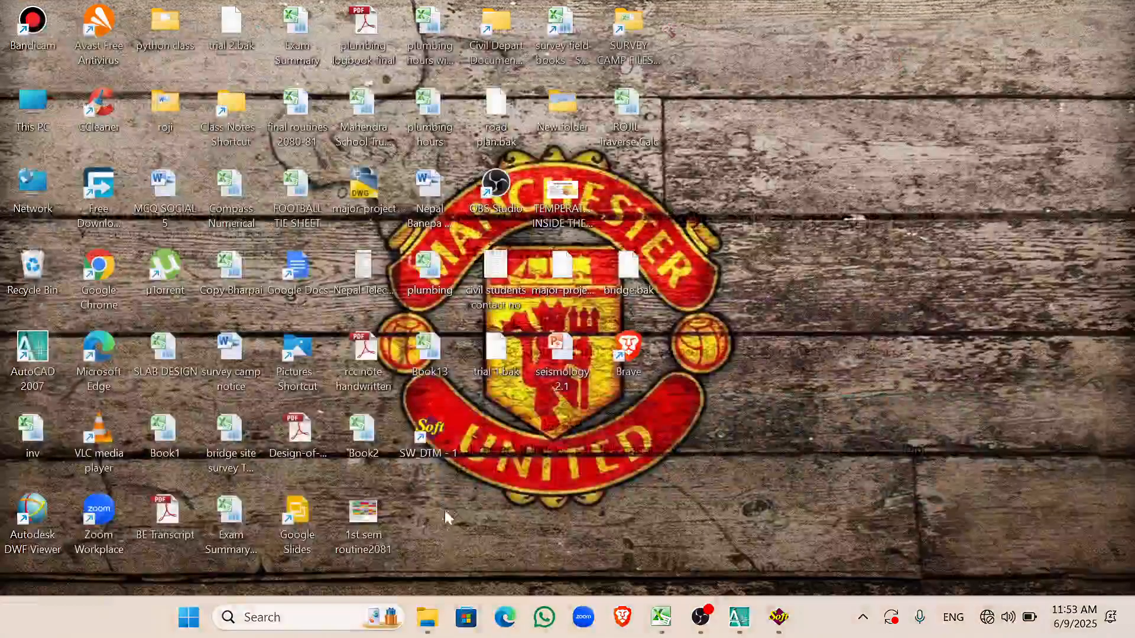
{"action": "left_click", "coordinate": [428, 617]}
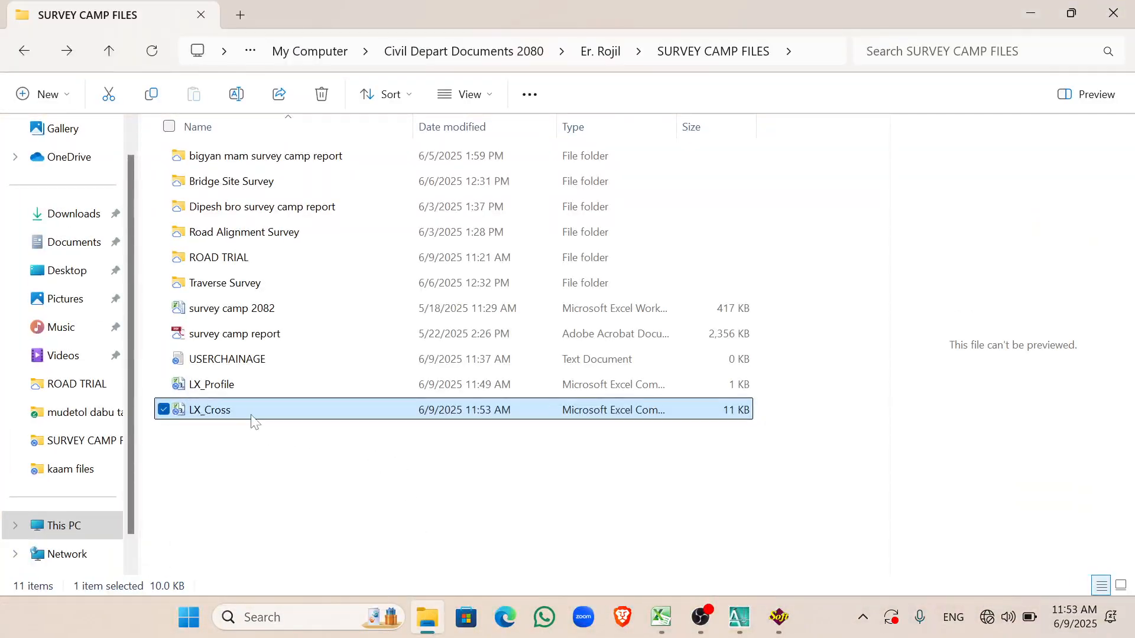
{"action": "double_click", "coordinate": [213, 411]}
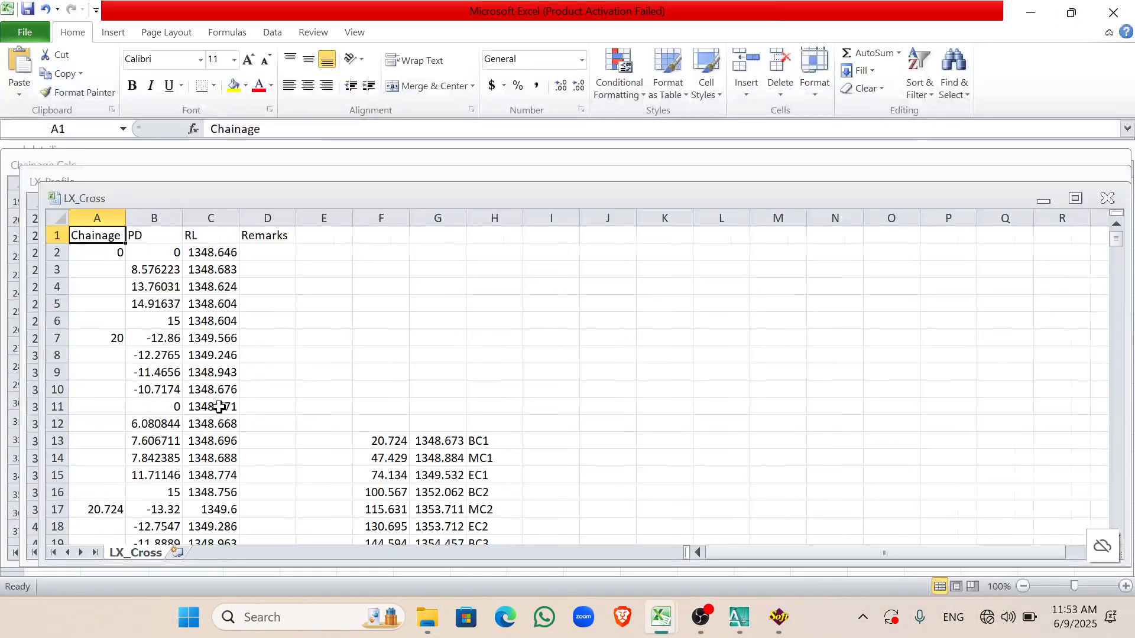
Step: Move the BC1 label from the curve-point list in column H to the Remarks cell at chainage 20.724
{"action": "scroll", "coordinate": [269, 336], "scroll_direction": "down", "scroll_amount": 2}
{"action": "scroll", "coordinate": [266, 335], "scroll_direction": "up", "scroll_amount": 2}
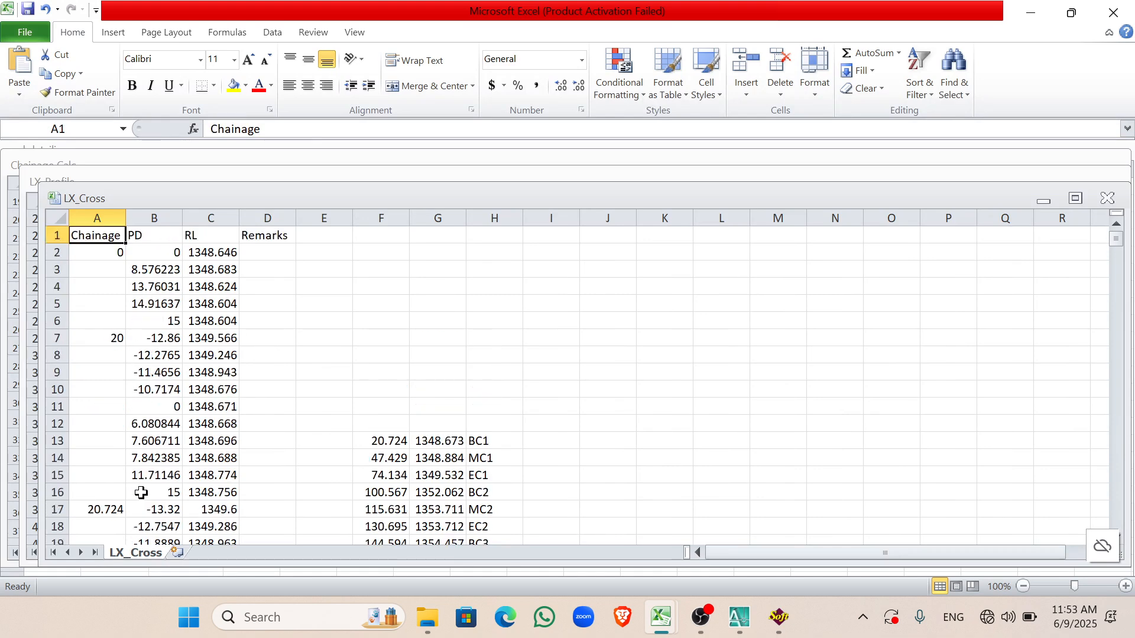
{"action": "scroll", "coordinate": [141, 493], "scroll_direction": "down", "scroll_amount": 2}
{"action": "left_click", "coordinate": [90, 408]}
{"action": "left_click", "coordinate": [275, 408]}
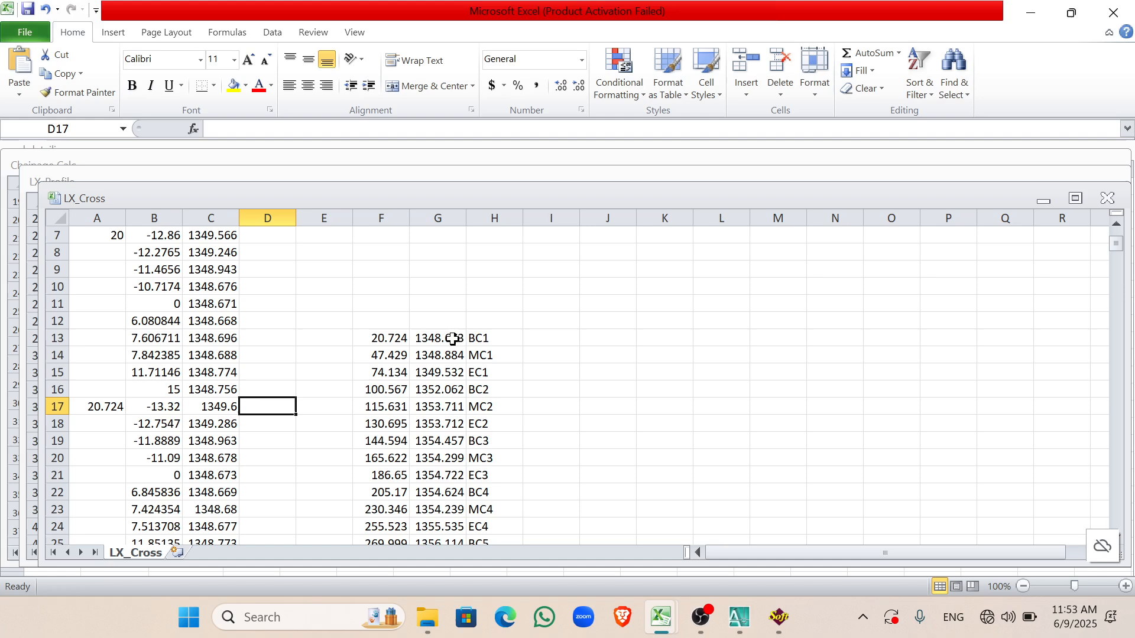
{"action": "left_click", "coordinate": [477, 337]}
{"action": "key", "text": "ctrl+c"}
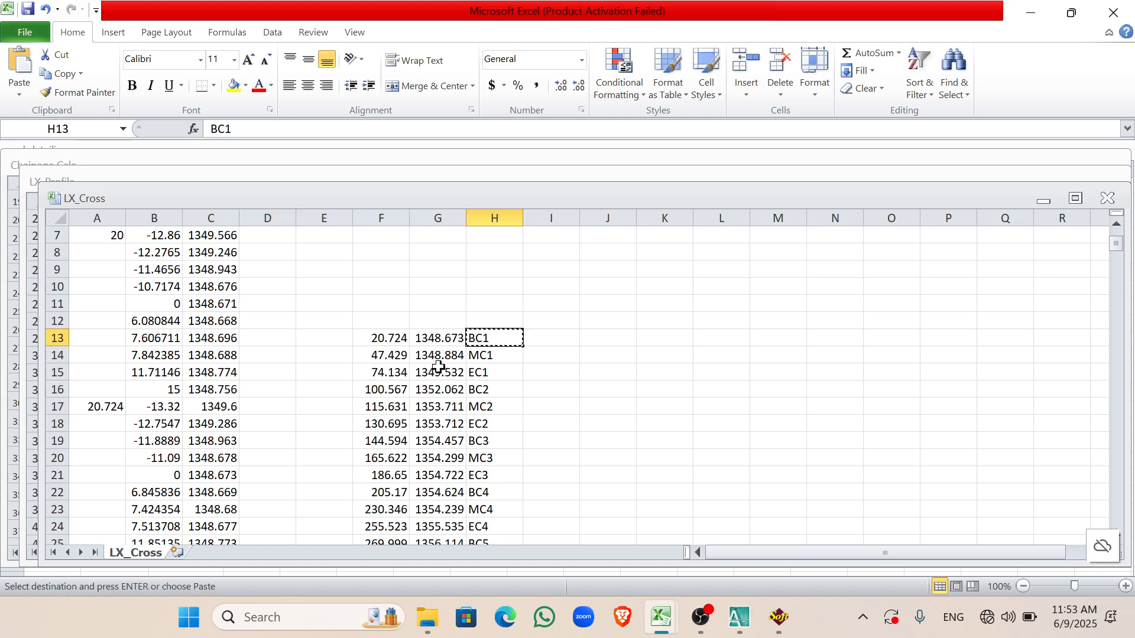
{"action": "left_click", "coordinate": [279, 407]}
{"action": "key", "text": "ctrl+v"}
Step: Move the MC1 label from the curve-point list to the Remarks cell at chainage 47.429
{"action": "scroll", "coordinate": [279, 407], "scroll_direction": "down", "scroll_amount": 2}
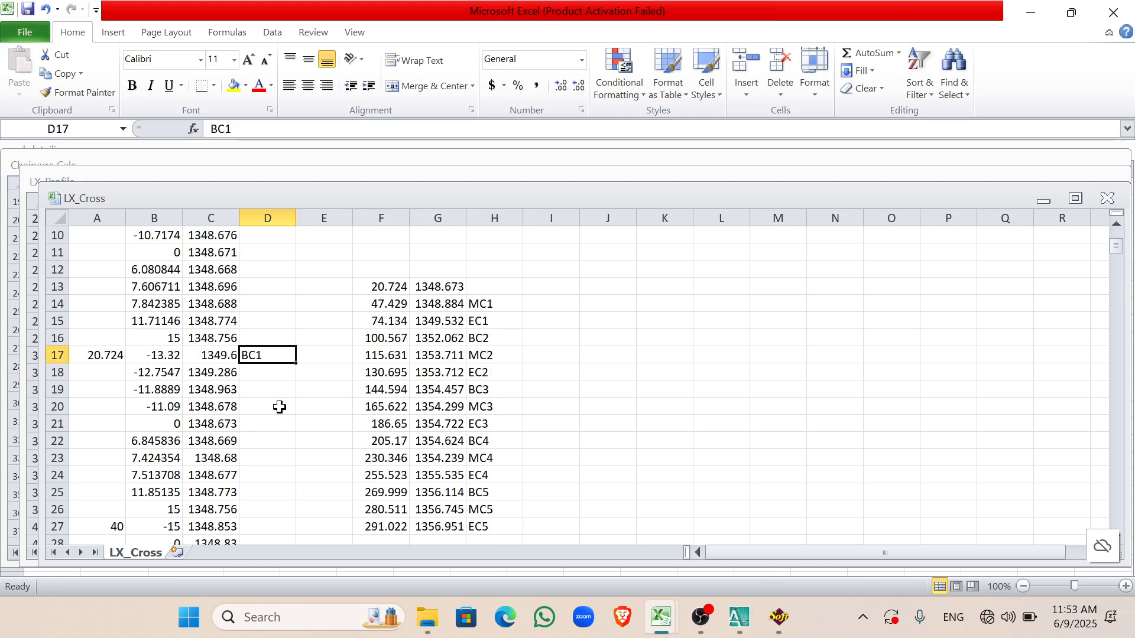
{"action": "left_click", "coordinate": [487, 251]}
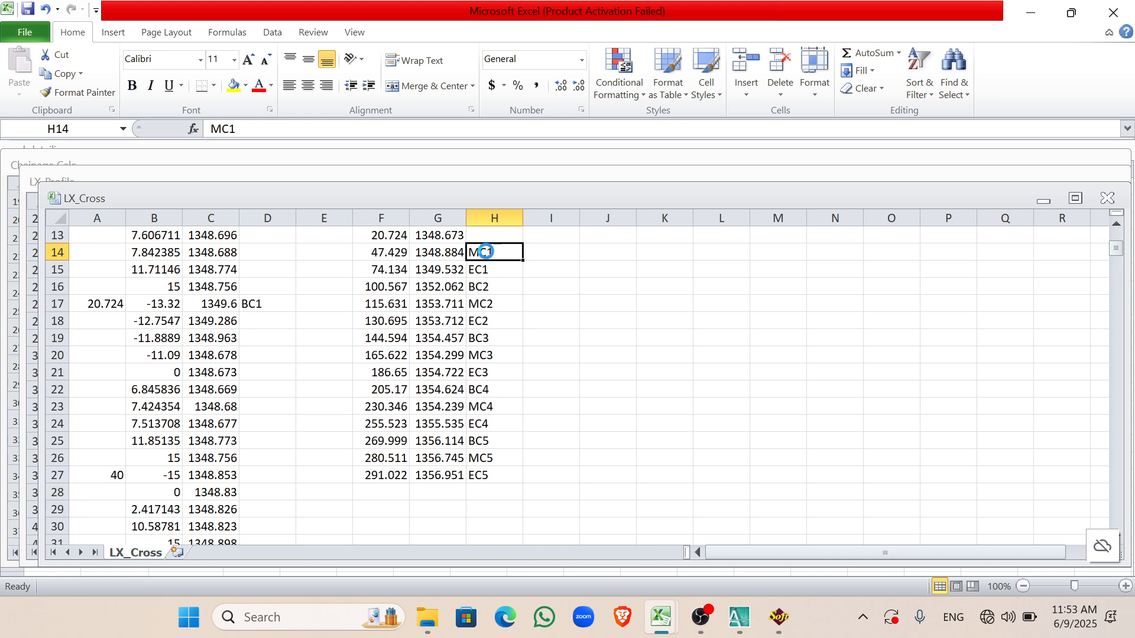
{"action": "key", "text": "ctrl+x"}
{"action": "scroll", "coordinate": [274, 387], "scroll_direction": "down", "scroll_amount": 2}
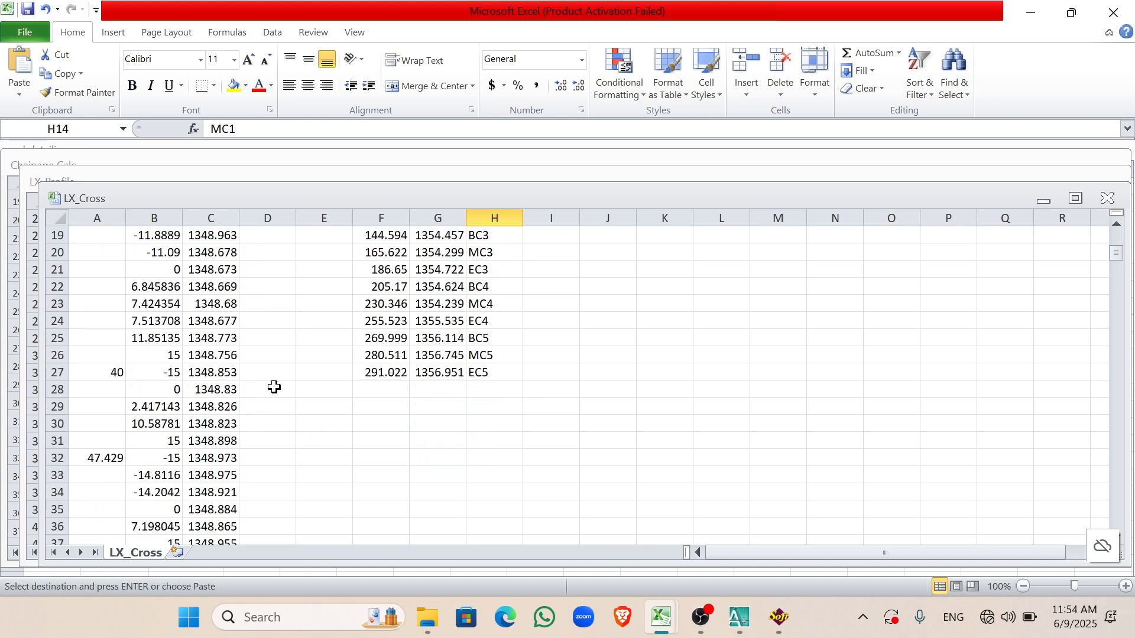
{"action": "left_click", "coordinate": [260, 460]}
{"action": "key", "text": "ctrl+v"}
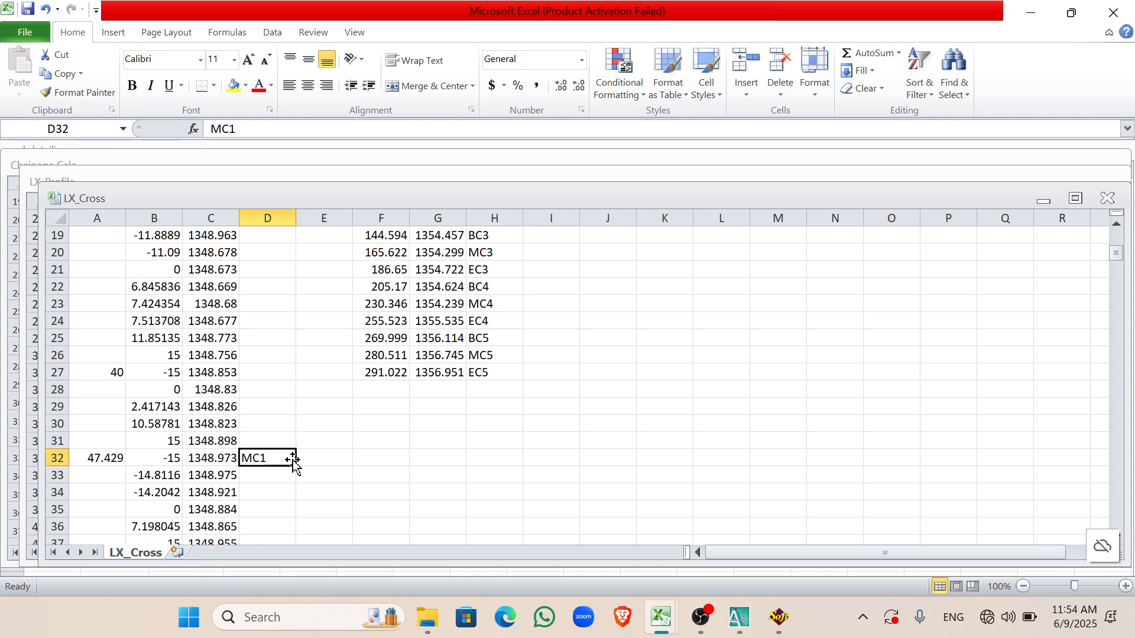
Step: Move the EC1 label from the curve-point list to the Remarks cell at chainage 74.134
{"action": "scroll", "coordinate": [319, 446], "scroll_direction": "up", "scroll_amount": 2}
{"action": "scroll", "coordinate": [319, 441], "scroll_direction": "down", "scroll_amount": 1}
{"action": "scroll", "coordinate": [322, 438], "scroll_direction": "up", "scroll_amount": 1}
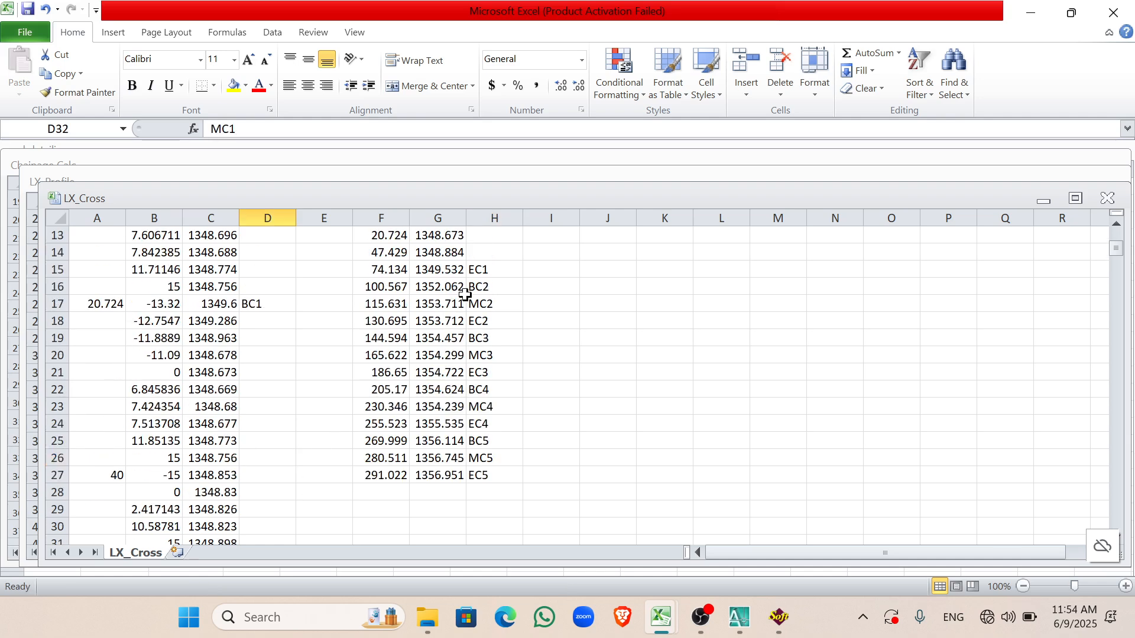
{"action": "left_click", "coordinate": [494, 269]}
{"action": "key", "text": "ctrl+x"}
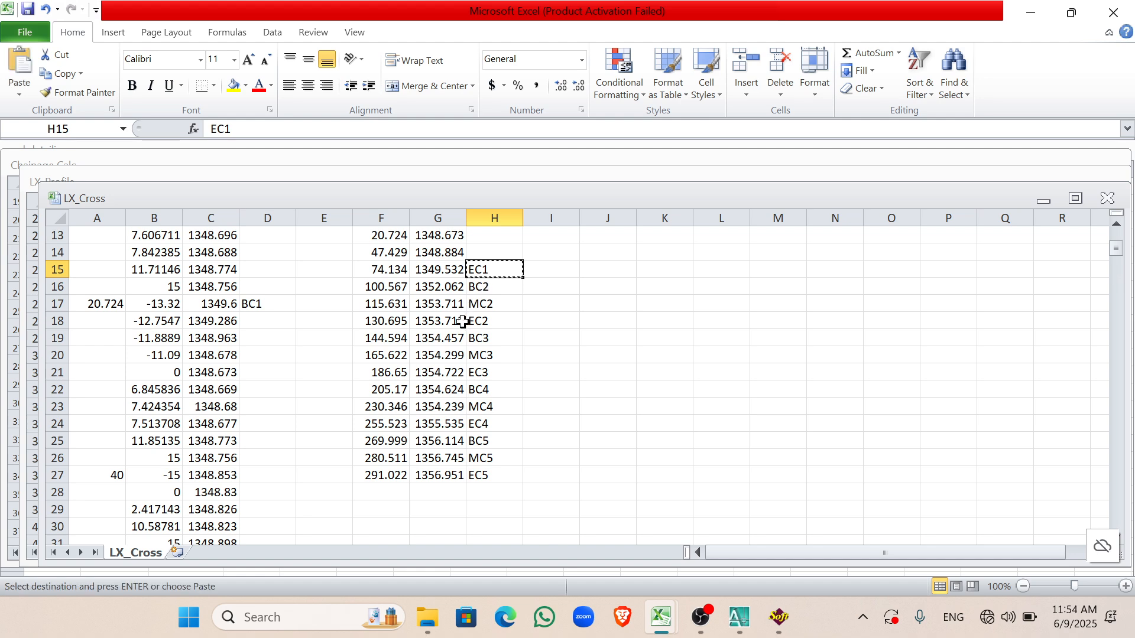
{"action": "scroll", "coordinate": [337, 406], "scroll_direction": "down", "scroll_amount": 7}
{"action": "left_click", "coordinate": [264, 440]}
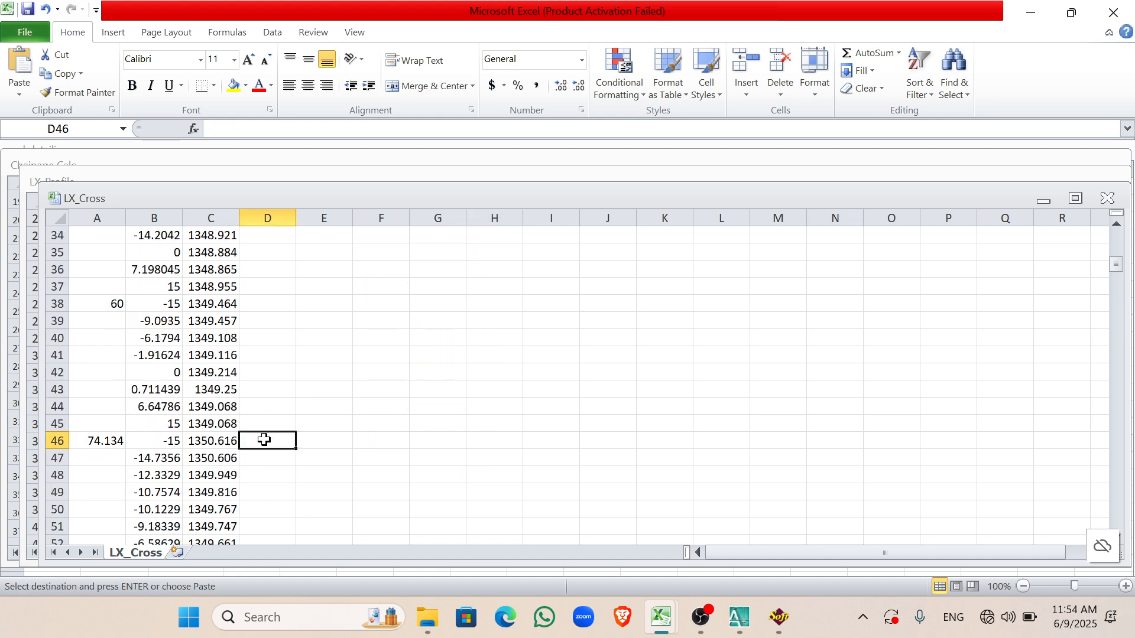
{"action": "key", "text": "ctrl+v"}
Step: Move the BC2 label from the curve-point list to the Remarks cell at chainage 100.567
{"action": "scroll", "coordinate": [350, 396], "scroll_direction": "up", "scroll_amount": 6}
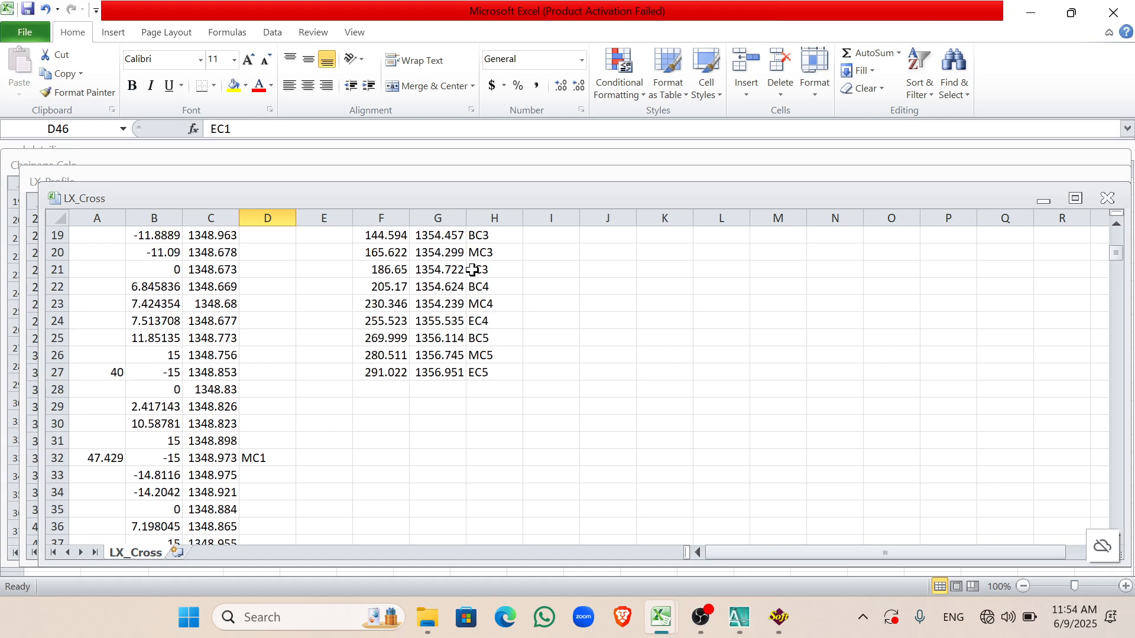
{"action": "scroll", "coordinate": [481, 285], "scroll_direction": "up", "scroll_amount": 2}
{"action": "left_click", "coordinate": [486, 337]}
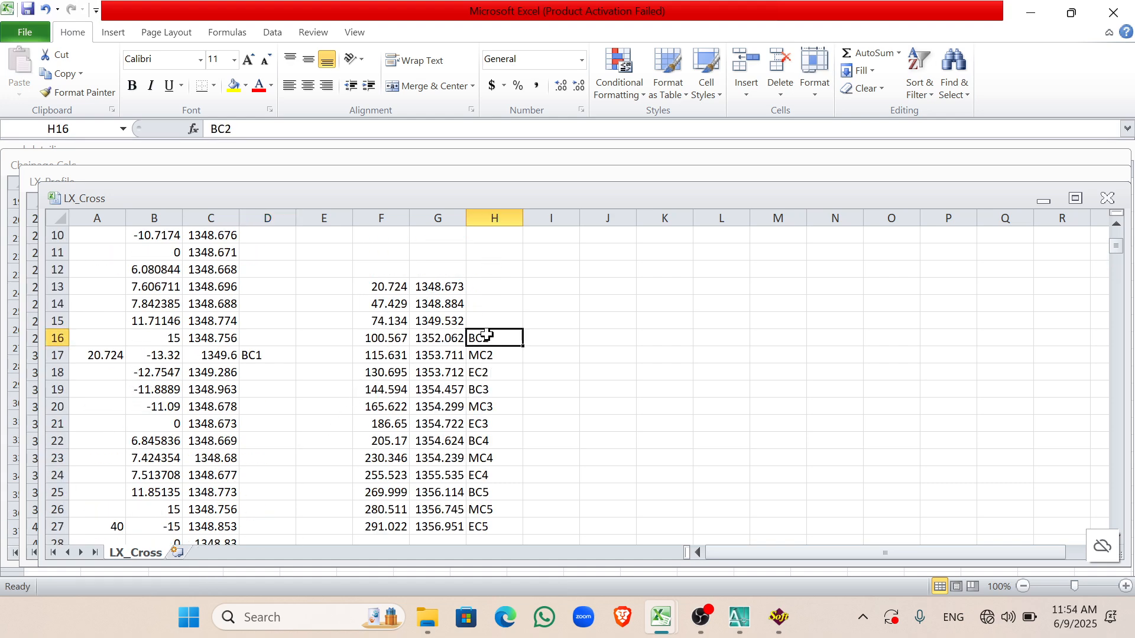
{"action": "key", "text": "ctrl+x"}
{"action": "scroll", "coordinate": [318, 441], "scroll_direction": "down", "scroll_amount": 10}
{"action": "scroll", "coordinate": [259, 459], "scroll_direction": "down", "scroll_amount": 3}
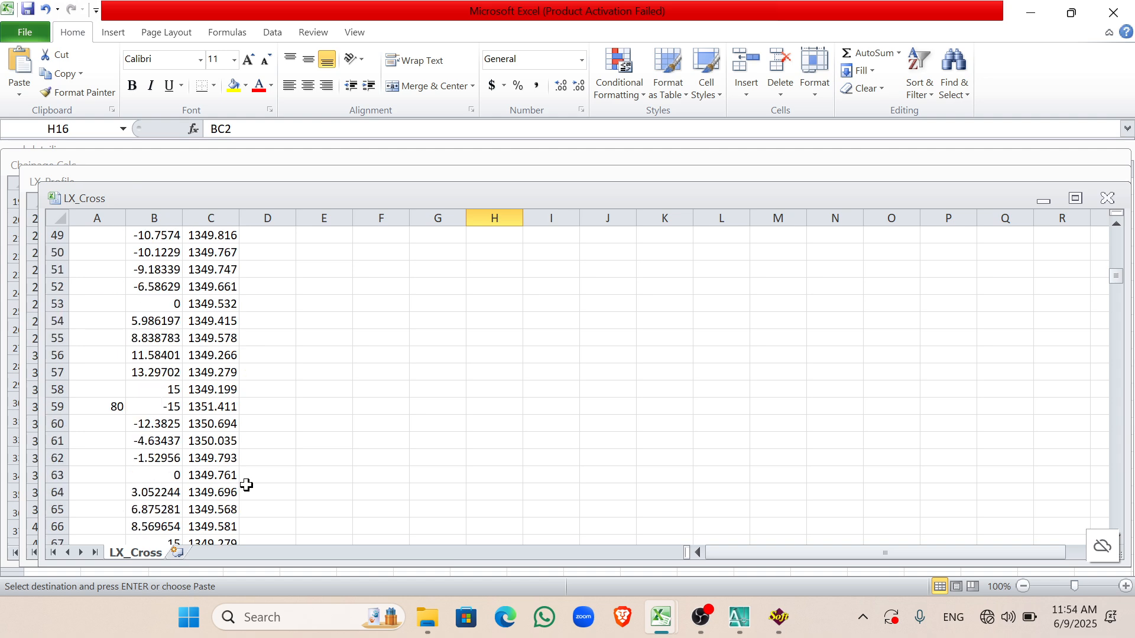
{"action": "scroll", "coordinate": [268, 421], "scroll_direction": "up", "scroll_amount": 3}
{"action": "scroll", "coordinate": [269, 423], "scroll_direction": "down", "scroll_amount": 5}
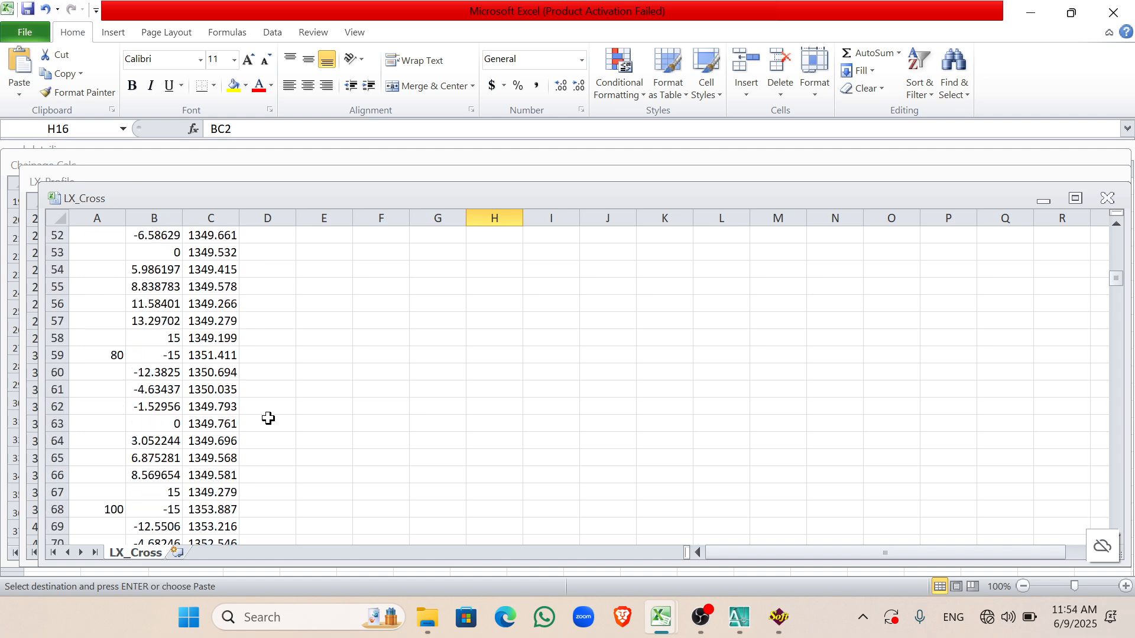
{"action": "scroll", "coordinate": [269, 425], "scroll_direction": "down", "scroll_amount": 3}
{"action": "scroll", "coordinate": [266, 430], "scroll_direction": "up", "scroll_amount": 6}
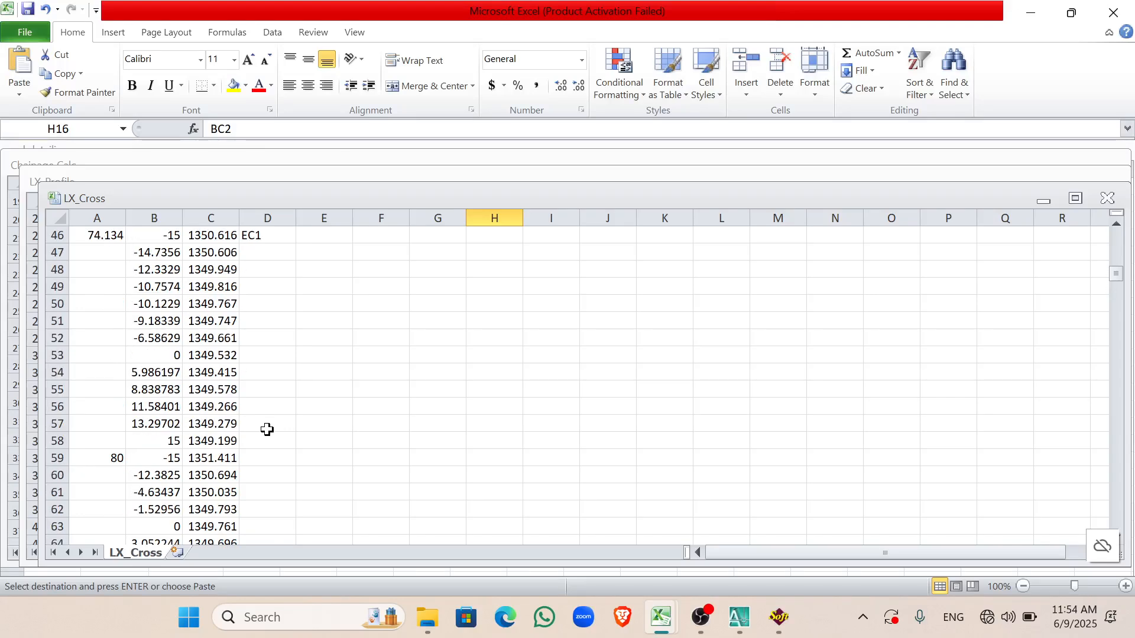
{"action": "scroll", "coordinate": [267, 430], "scroll_direction": "down", "scroll_amount": 8}
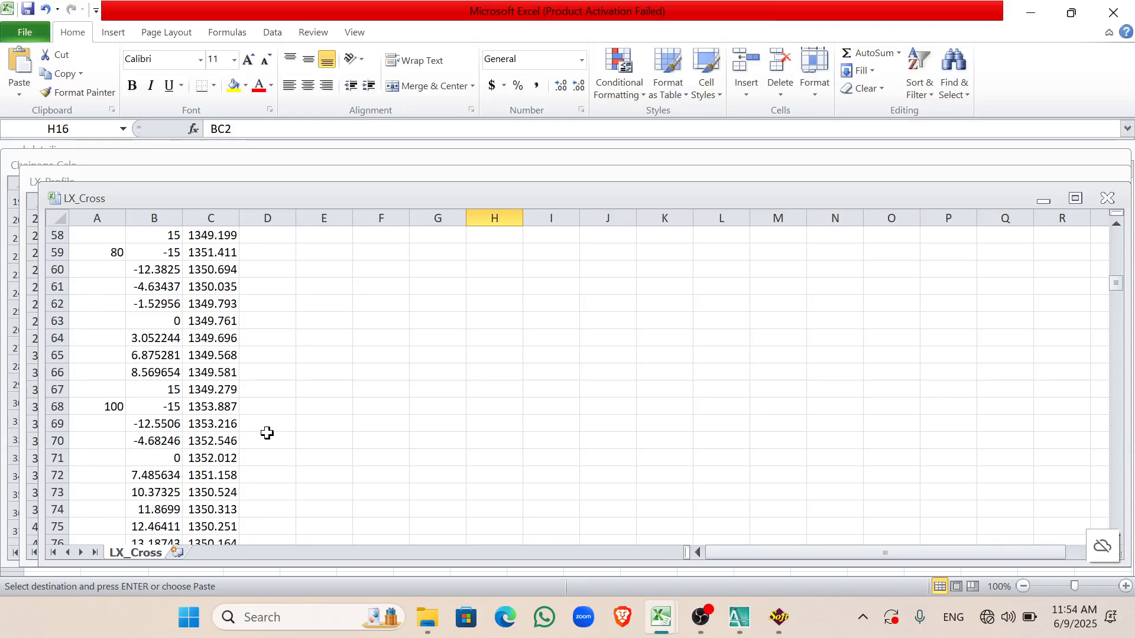
{"action": "left_click", "coordinate": [272, 372]}
{"action": "key", "text": "Return"}
Step: Move the MC2 label from the curve-point list to the Remarks cell at chainage 115.631
{"action": "scroll", "coordinate": [300, 370], "scroll_direction": "up", "scroll_amount": 16}
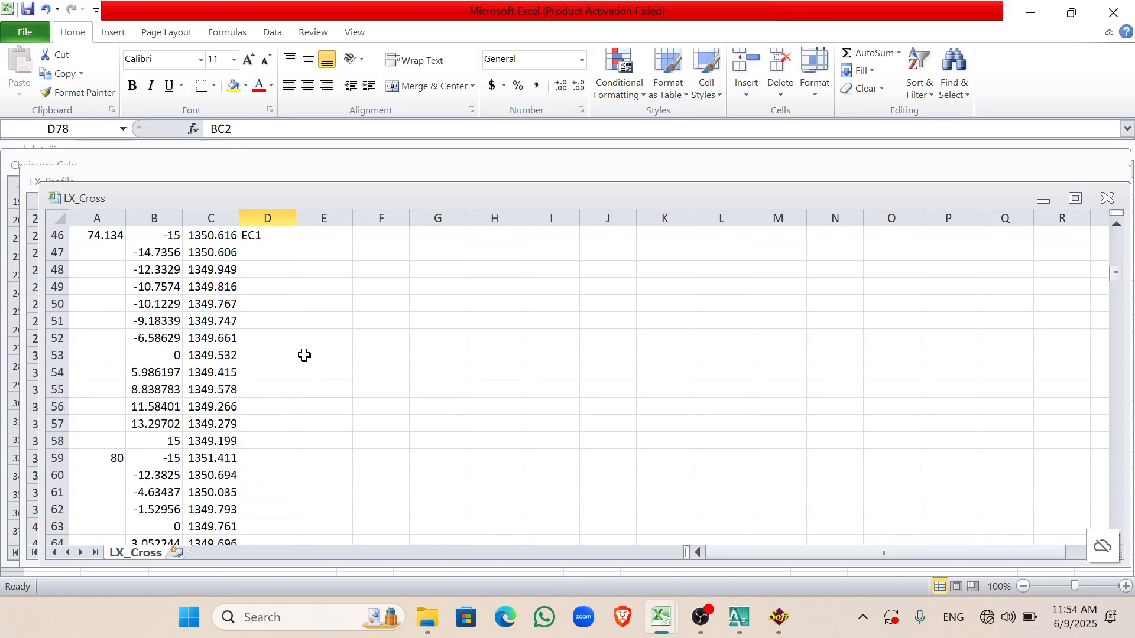
{"action": "scroll", "coordinate": [344, 344], "scroll_direction": "up", "scroll_amount": 4}
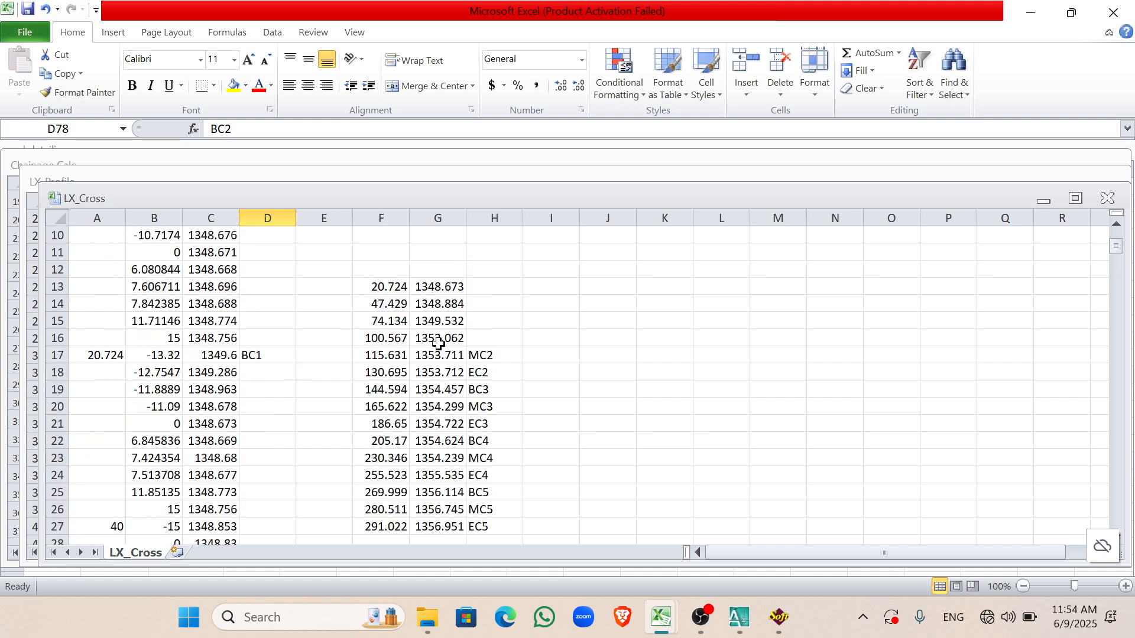
{"action": "left_click", "coordinate": [477, 358]}
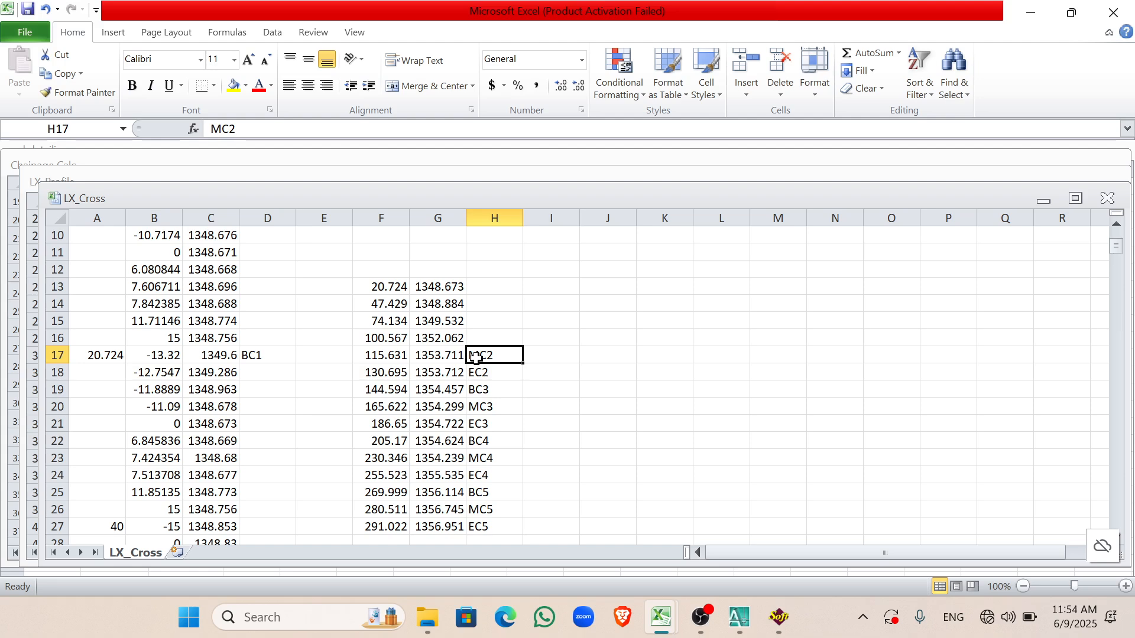
{"action": "key", "text": "ctrl+x"}
{"action": "scroll", "coordinate": [450, 359], "scroll_direction": "down", "scroll_amount": 1}
{"action": "scroll", "coordinate": [423, 432], "scroll_direction": "down", "scroll_amount": 18}
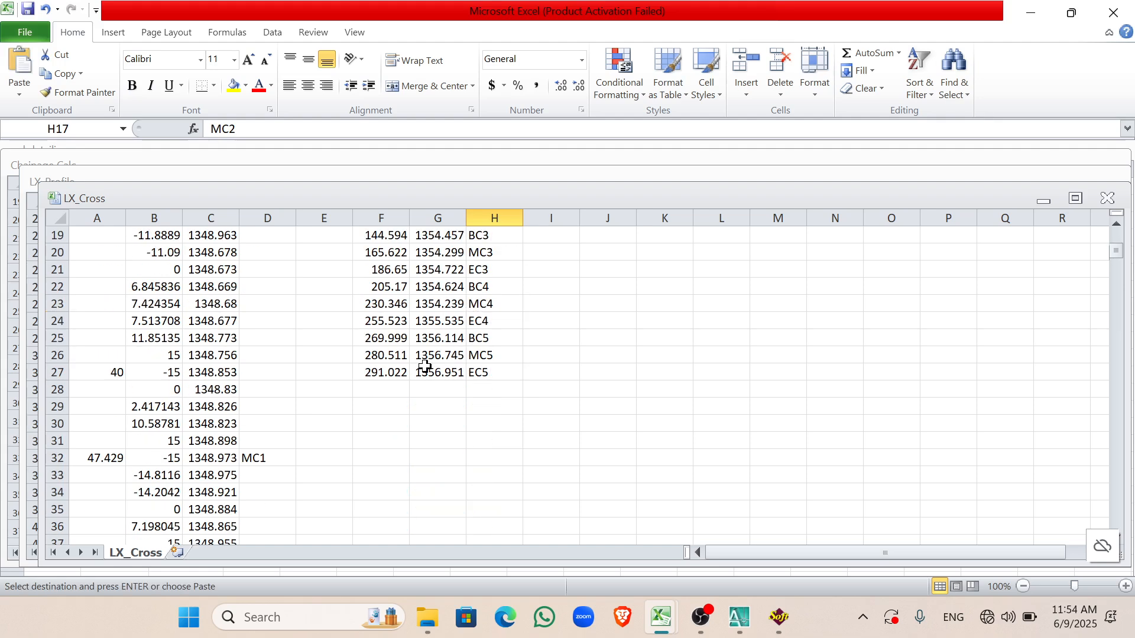
{"action": "scroll", "coordinate": [311, 468], "scroll_direction": "down", "scroll_amount": 3}
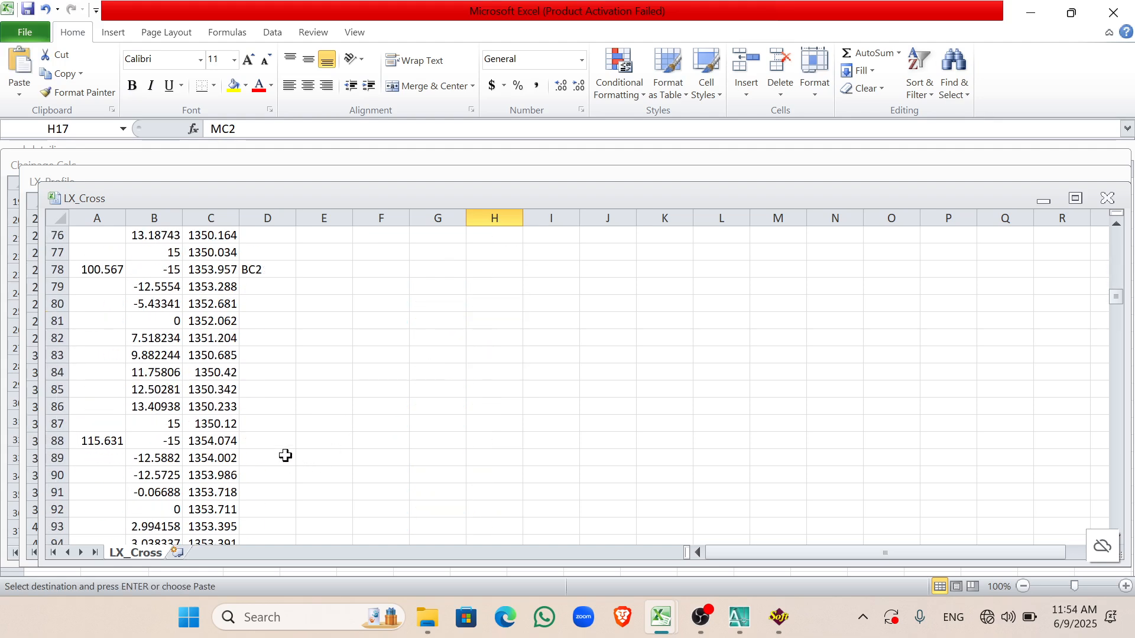
{"action": "left_click", "coordinate": [272, 439]}
{"action": "key", "text": "ctrl+v"}
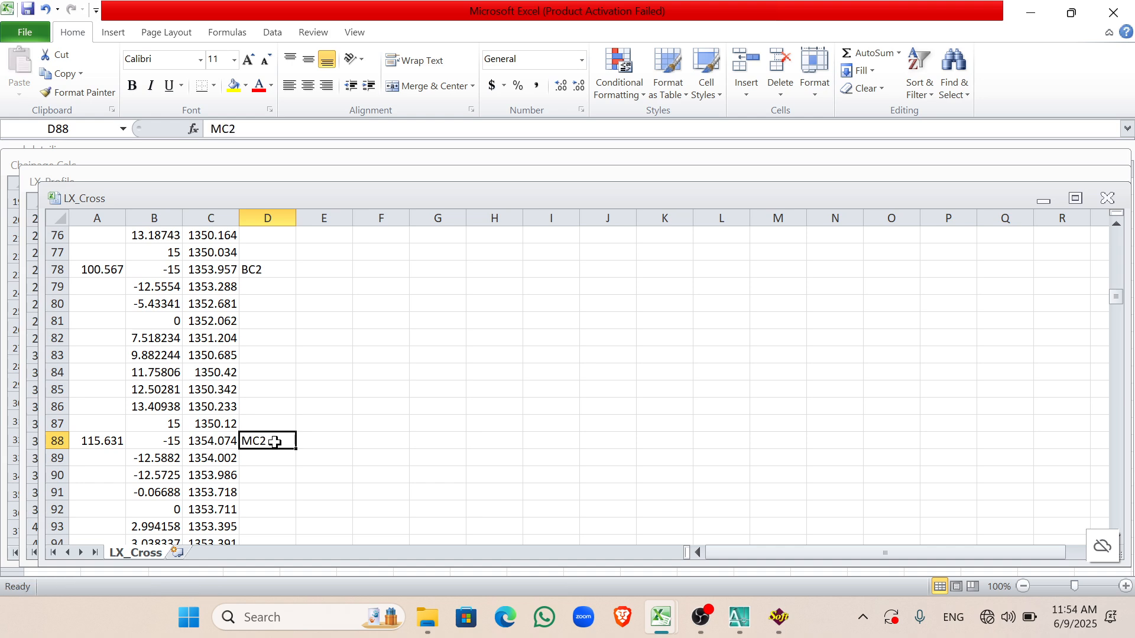
Step: Transfer the EC2 label from the curve-point list to the Remarks cell at chainage 130.695
{"action": "scroll", "coordinate": [274, 443], "scroll_direction": "down", "scroll_amount": 3}
{"action": "scroll", "coordinate": [515, 405], "scroll_direction": "up", "scroll_amount": 2}
{"action": "scroll", "coordinate": [515, 405], "scroll_direction": "up", "scroll_amount": 20}
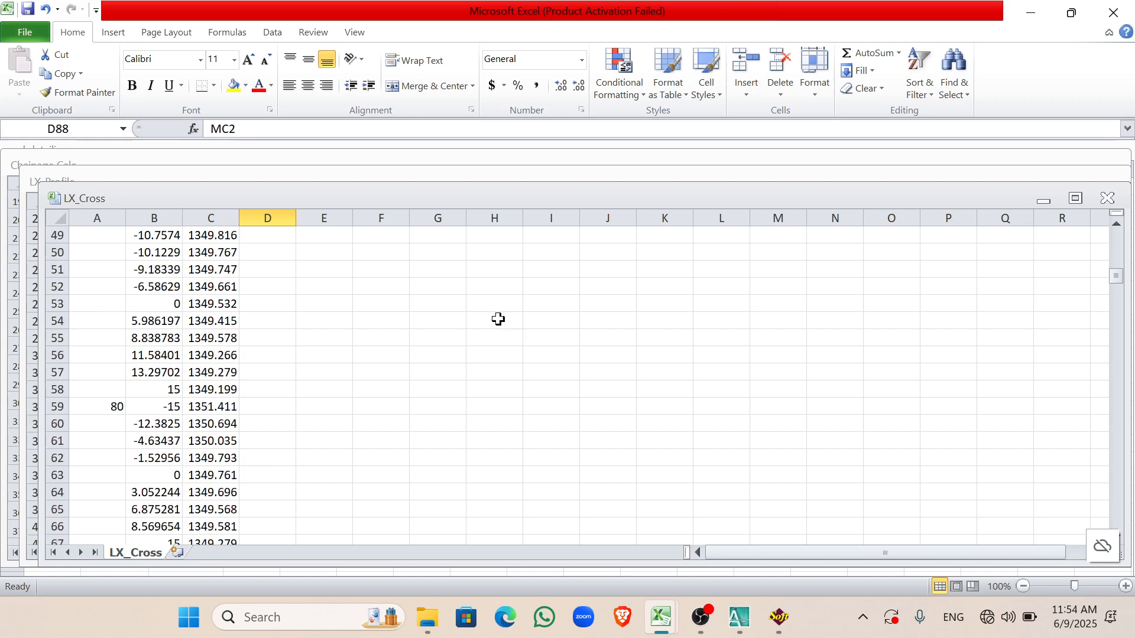
{"action": "scroll", "coordinate": [483, 232], "scroll_direction": "up", "scroll_amount": 4}
{"action": "left_click", "coordinate": [479, 430]}
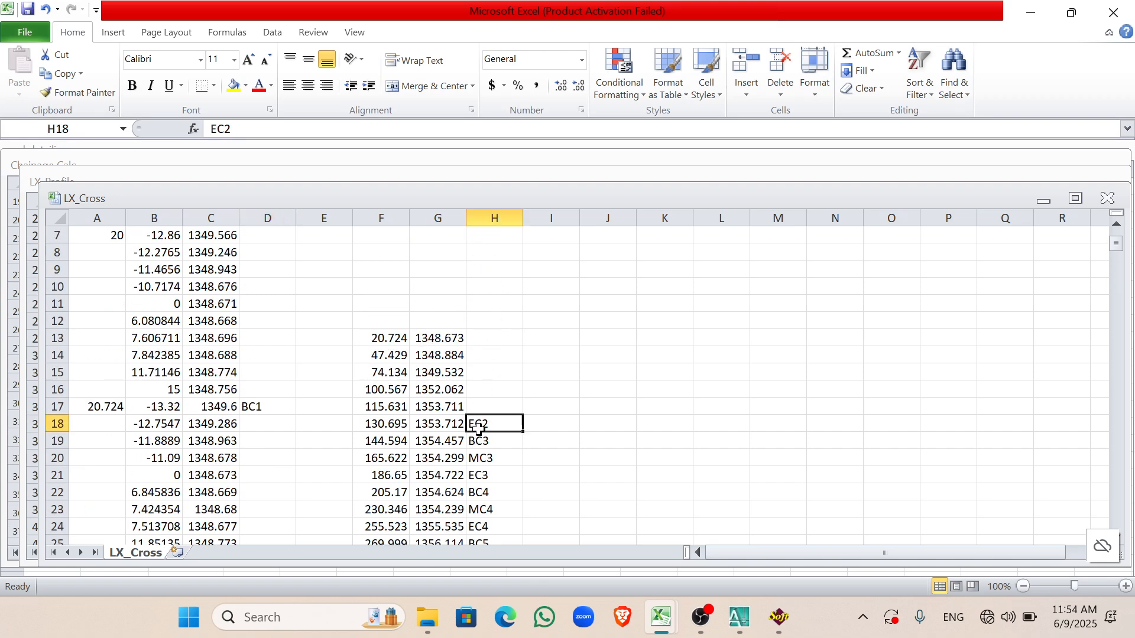
{"action": "key", "text": "ctrl+c"}
{"action": "scroll", "coordinate": [302, 455], "scroll_direction": "down", "scroll_amount": 20}
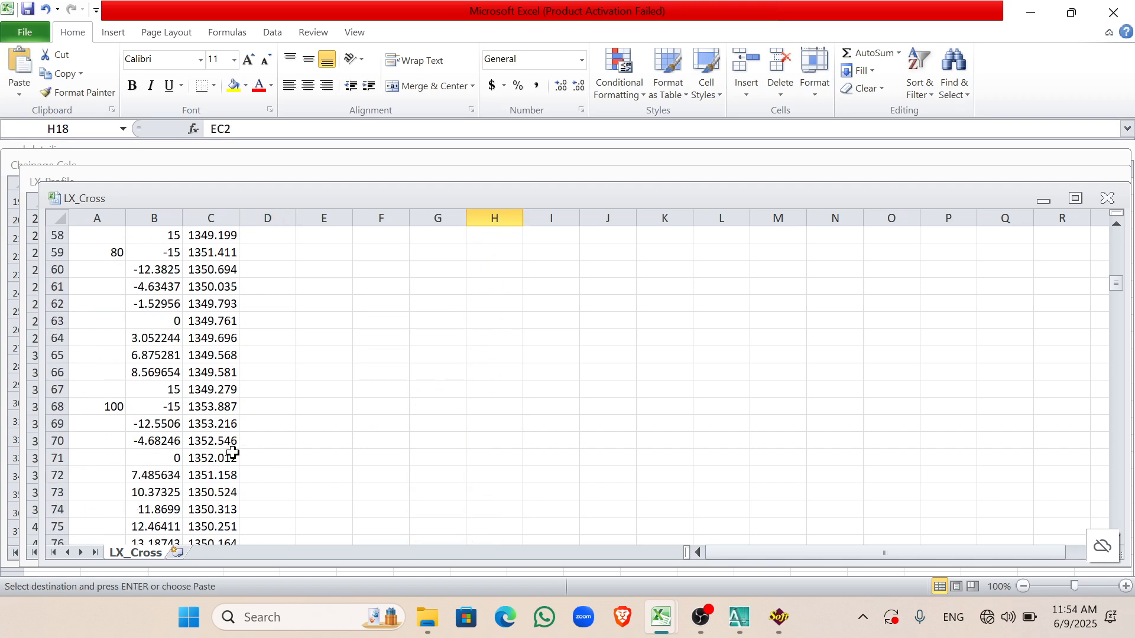
{"action": "scroll", "coordinate": [233, 452], "scroll_direction": "up", "scroll_amount": 1}
{"action": "scroll", "coordinate": [233, 453], "scroll_direction": "down", "scroll_amount": 7}
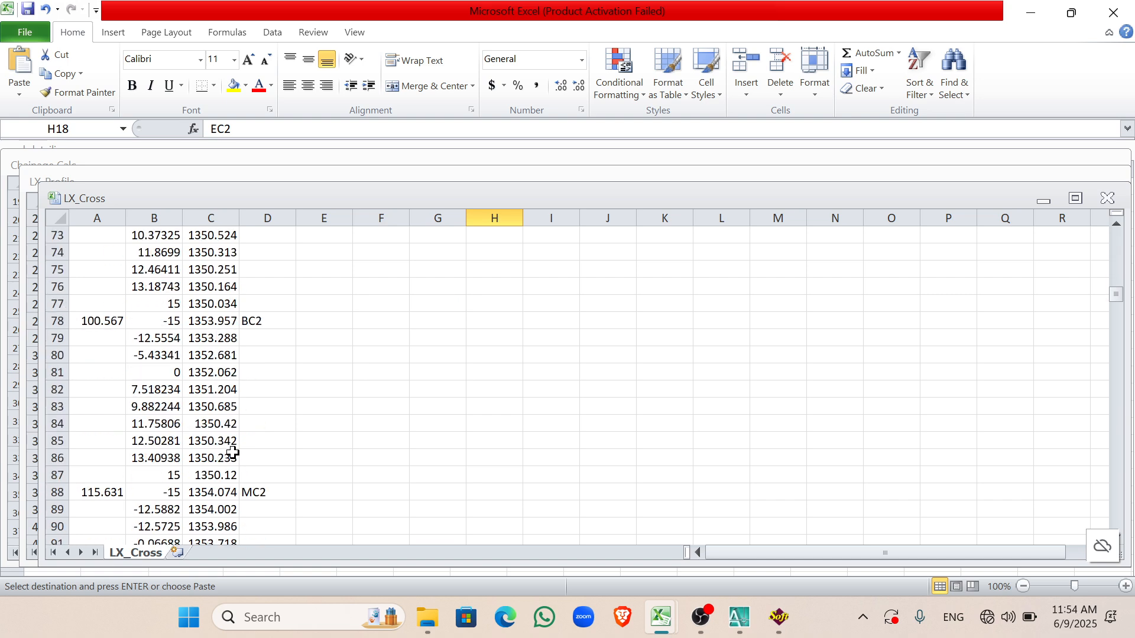
{"action": "scroll", "coordinate": [234, 453], "scroll_direction": "down", "scroll_amount": 4}
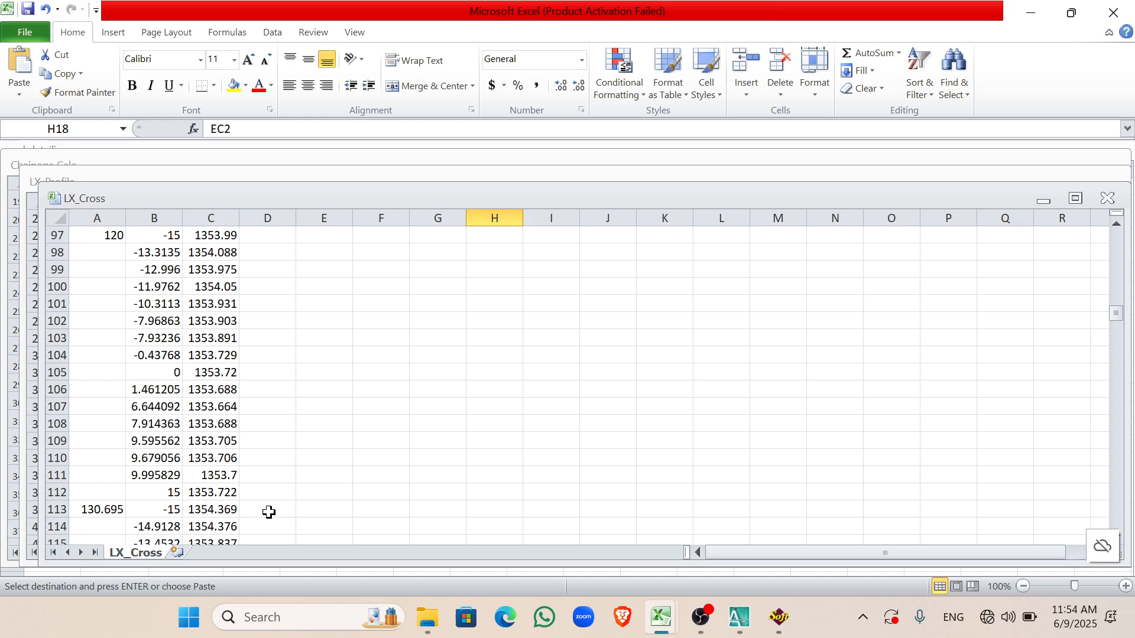
{"action": "left_click", "coordinate": [269, 509]}
{"action": "key", "text": "Return"}
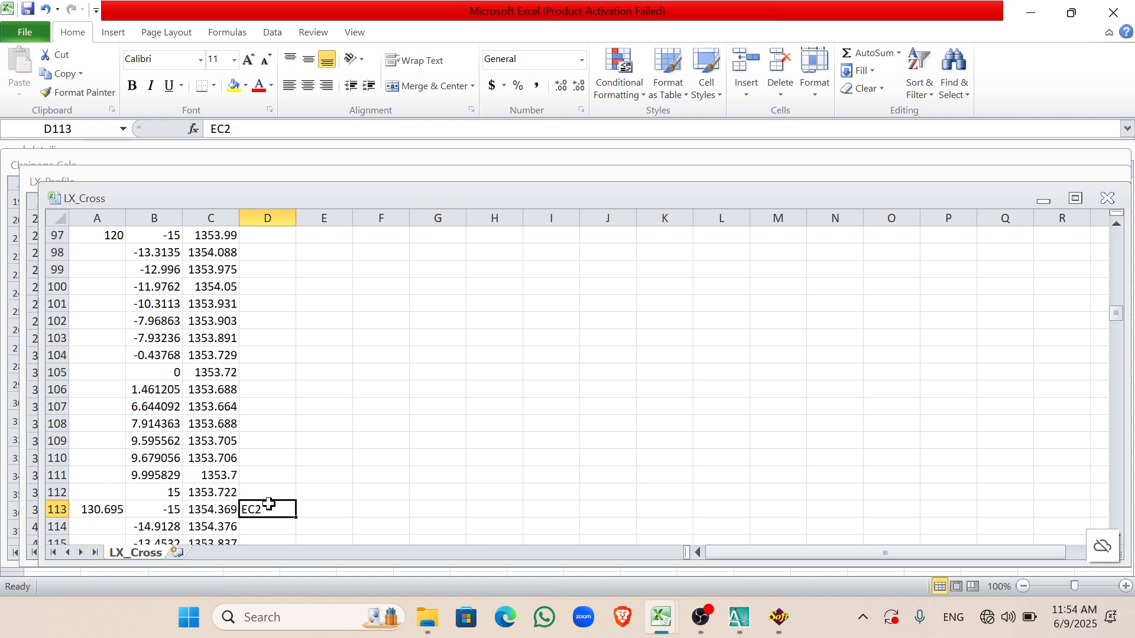
Step: Enter BC3 in the Remarks cell at chainage 144.594
{"action": "scroll", "coordinate": [269, 504], "scroll_direction": "down", "scroll_amount": 11}
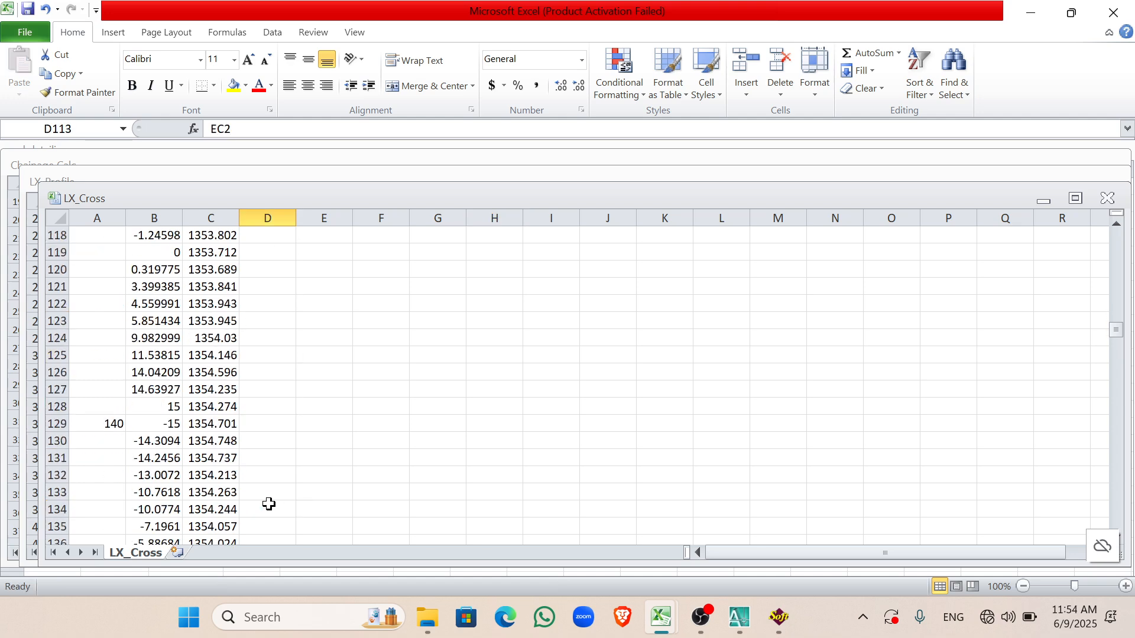
{"action": "scroll", "coordinate": [269, 504], "scroll_direction": "down", "scroll_amount": 2}
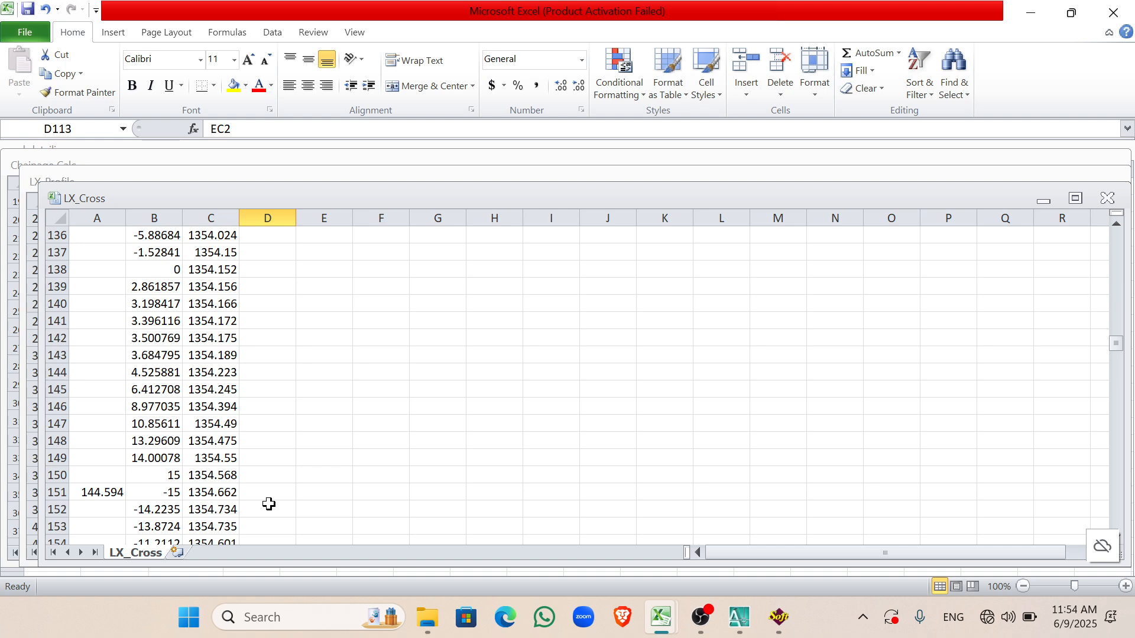
{"action": "scroll", "coordinate": [262, 483], "scroll_direction": "up", "scroll_amount": 11}
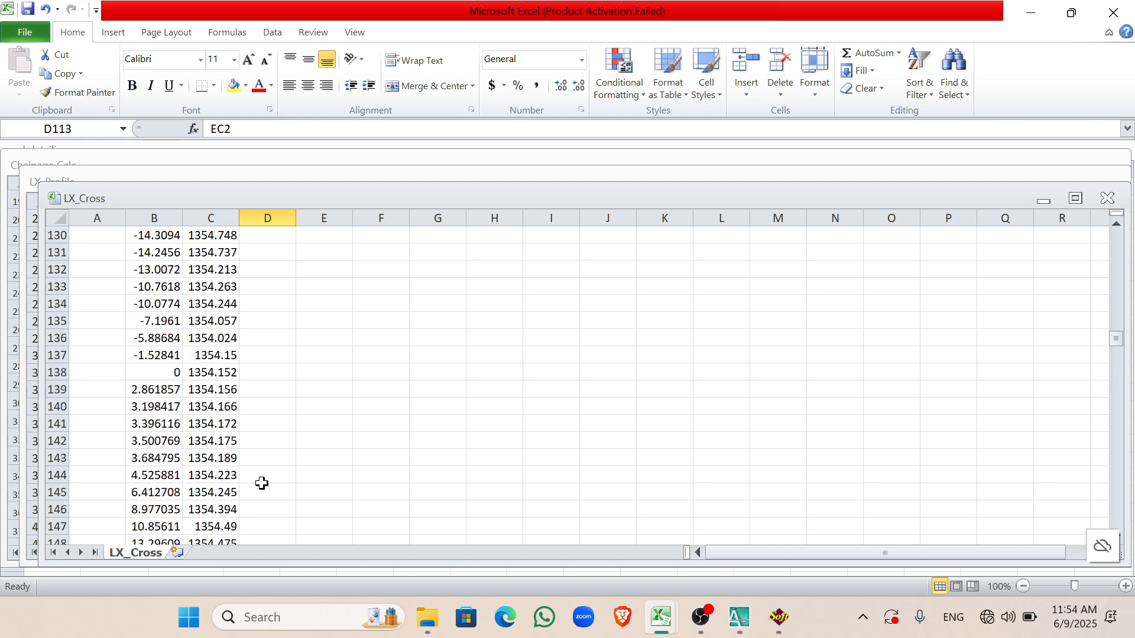
{"action": "scroll", "coordinate": [262, 483], "scroll_direction": "down", "scroll_amount": 9}
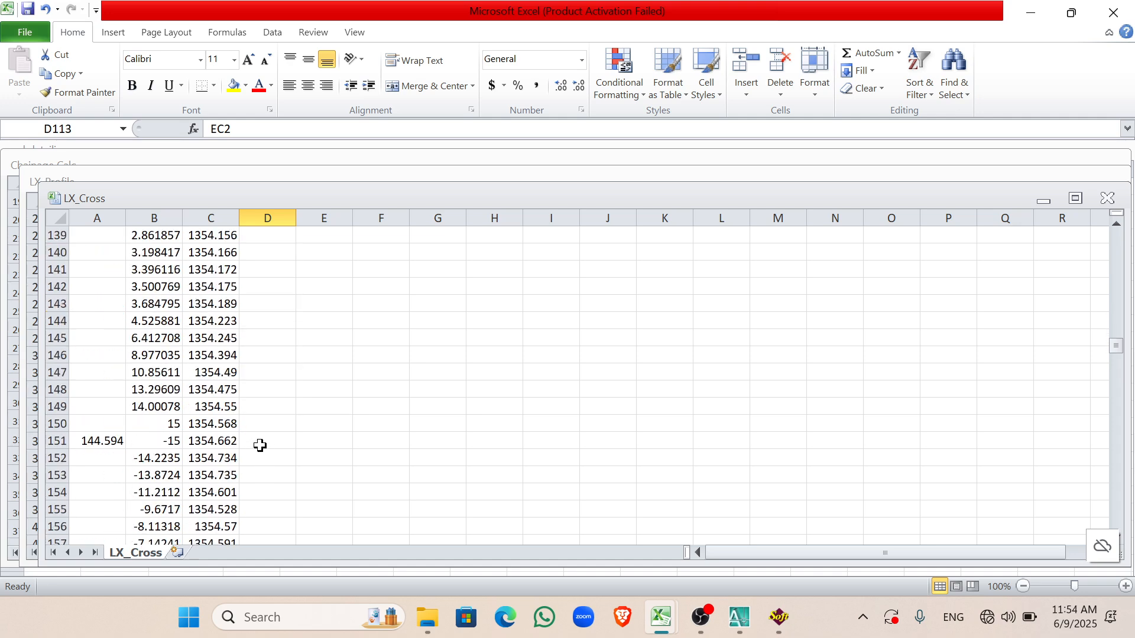
{"action": "left_click", "coordinate": [259, 447]}
{"action": "type", "text": "B"}
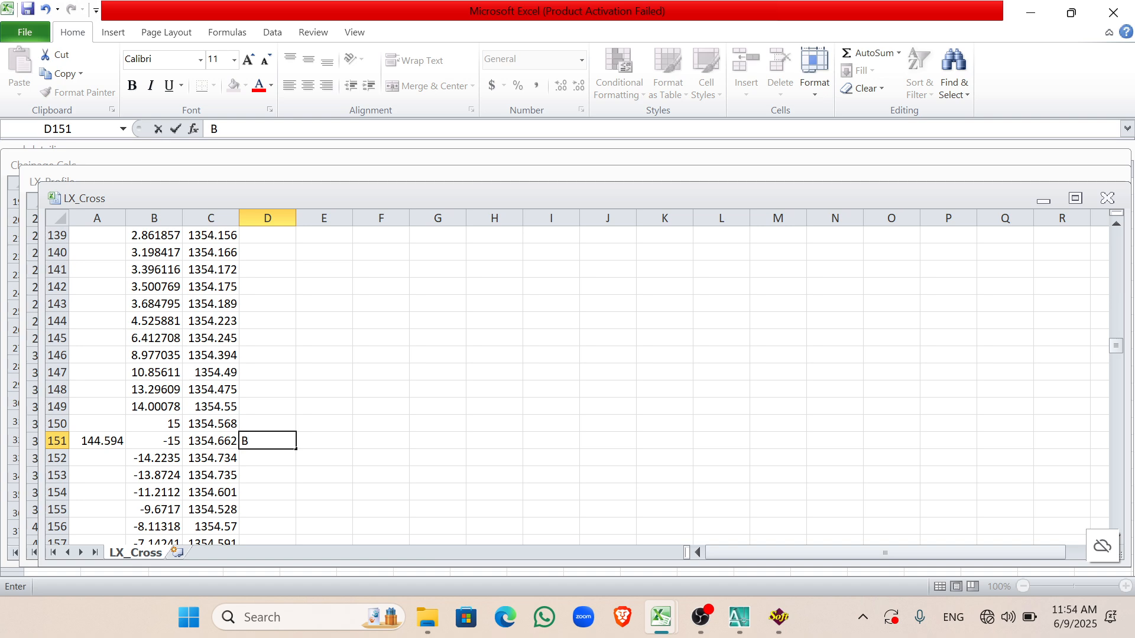
{"action": "key", "text": "Return"}
Step: Enter MC3 in the Remarks cell at chainage 165.622
{"action": "key", "text": "Down"}
{"action": "key", "text": "Down"}
{"action": "key", "text": "Down"}
{"action": "key", "text": "Down"}
{"action": "key", "text": "Down"}
{"action": "key", "text": "Down"}
{"action": "key", "text": "Down"}
{"action": "key", "text": "Down"}
{"action": "key", "text": "Down"}
{"action": "key", "text": "Down"}
{"action": "key", "text": "Down"}
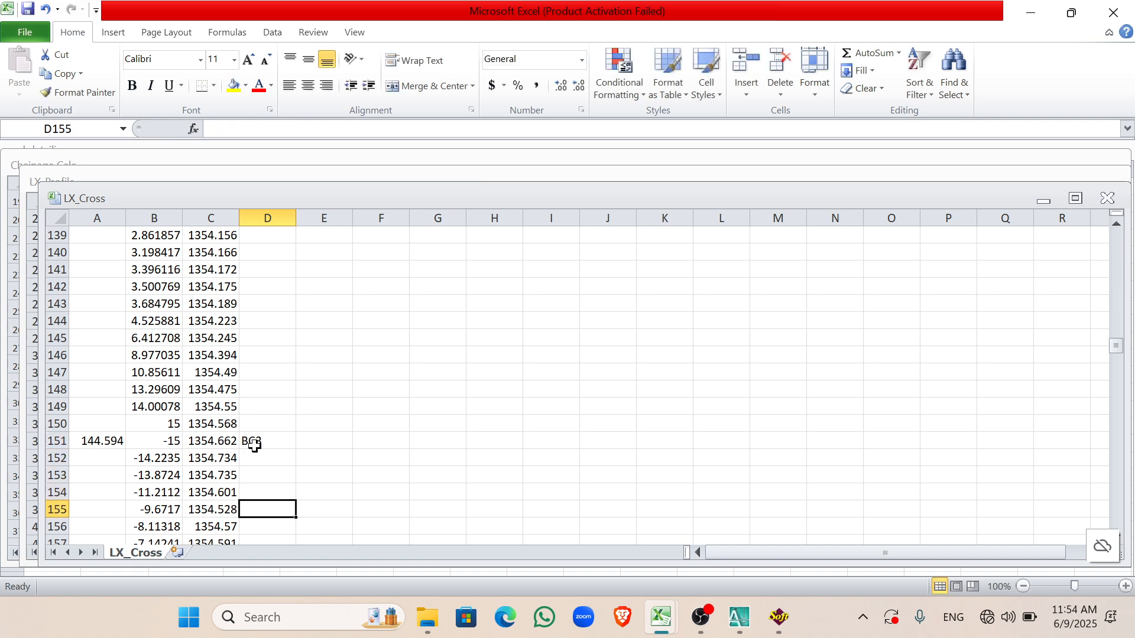
{"action": "key", "text": "Down"}
{"action": "key", "text": "Down"}
{"action": "key", "text": "Down"}
{"action": "key", "text": "Down"}
{"action": "key", "text": "Down"}
{"action": "key", "text": "Down"}
{"action": "key", "text": "Down"}
{"action": "key", "text": "Down"}
{"action": "key", "text": "Down"}
{"action": "key", "text": "Down"}
{"action": "key", "text": "Down"}
{"action": "key", "text": "Down"}
{"action": "key", "text": "Down"}
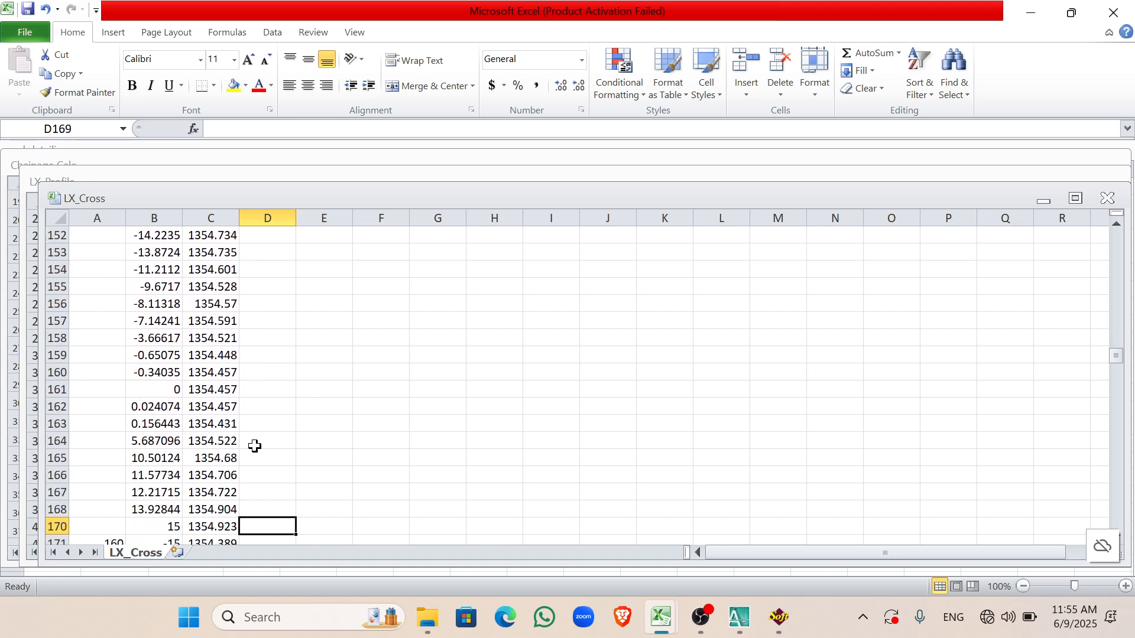
{"action": "key", "text": "Down"}
{"action": "key", "text": "Down"}
{"action": "key", "text": "Down"}
{"action": "key", "text": "Down"}
{"action": "key", "text": "Down"}
{"action": "key", "text": "Down"}
{"action": "key", "text": "Down"}
{"action": "key", "text": "Down"}
{"action": "key", "text": "Down"}
{"action": "key", "text": "Down"}
{"action": "key", "text": "Down"}
{"action": "key", "text": "Down"}
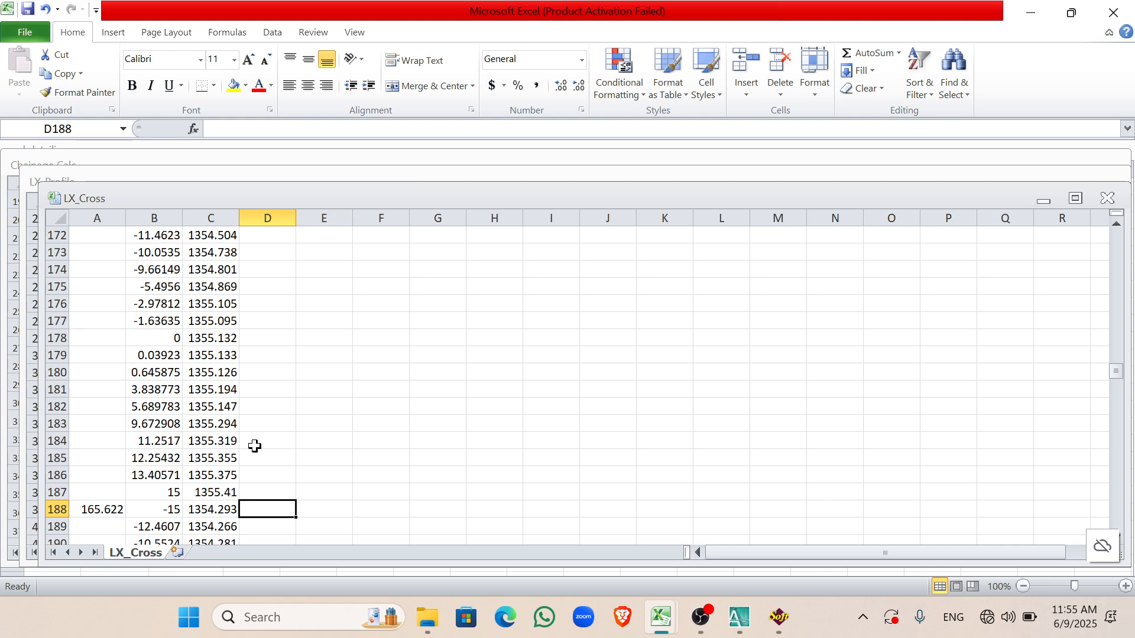
{"action": "type", "text": "MC3"}
{"action": "key", "text": "Return"}
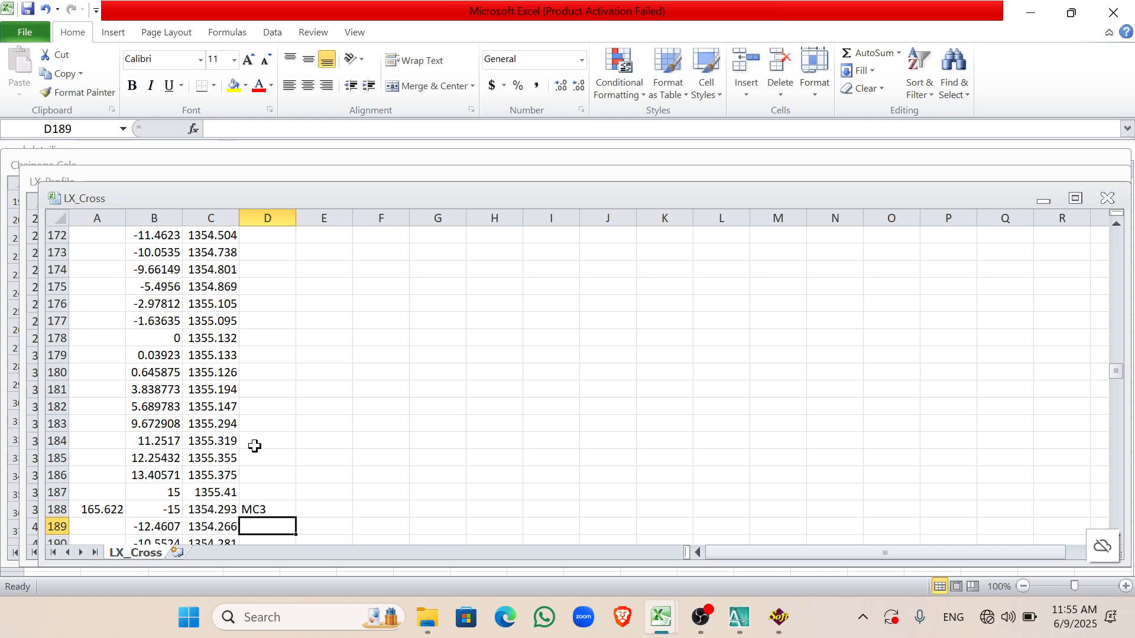
Step: Enter EC3 in the Remarks cell at chainage 186.65
{"action": "key", "text": "Down"}
{"action": "key", "text": "Down"}
{"action": "key", "text": "Down"}
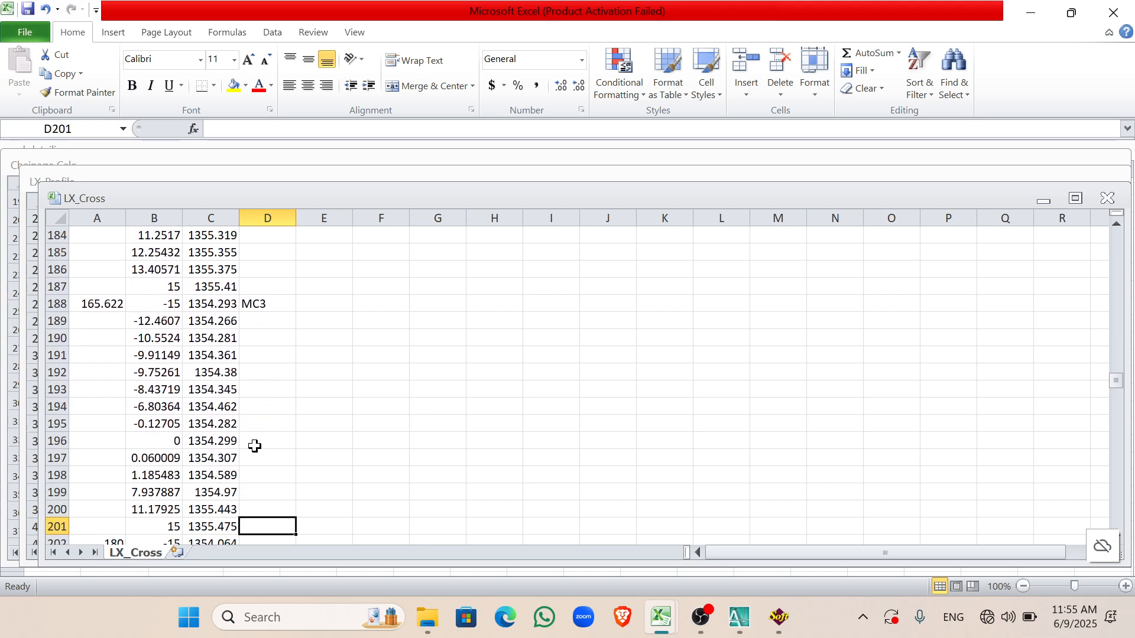
{"action": "key", "text": "Down"}
{"action": "key", "text": "Down"}
{"action": "key", "text": "Down"}
{"action": "key", "text": "Down"}
{"action": "key", "text": "Down"}
{"action": "key", "text": "Down"}
{"action": "key", "text": "Down"}
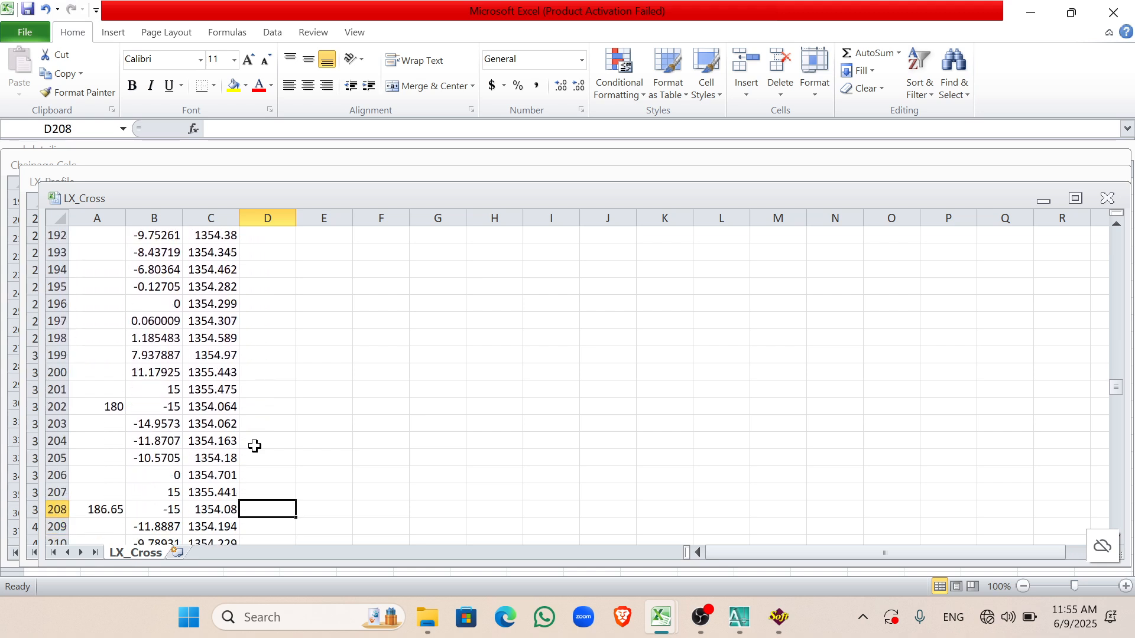
{"action": "type", "text": "EC3"}
{"action": "key", "text": "Return"}
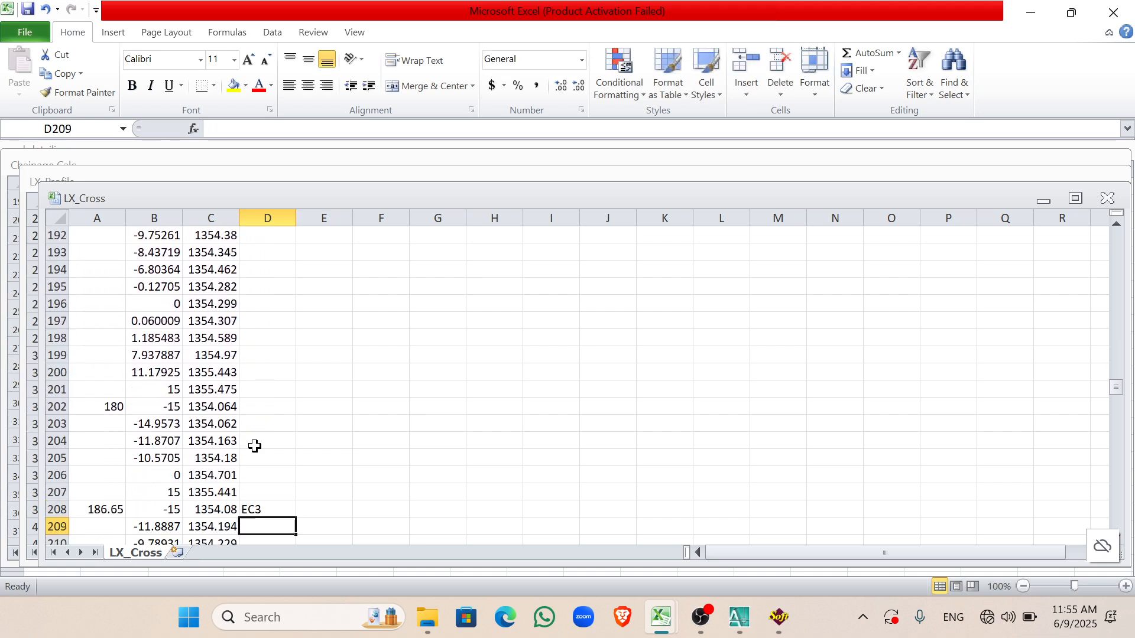
Step: Enter BC4 in the Remarks cell at chainage 205.17
{"action": "key", "text": "Down"}
{"action": "key", "text": "Down"}
{"action": "key", "text": "Down"}
{"action": "key", "text": "Down"}
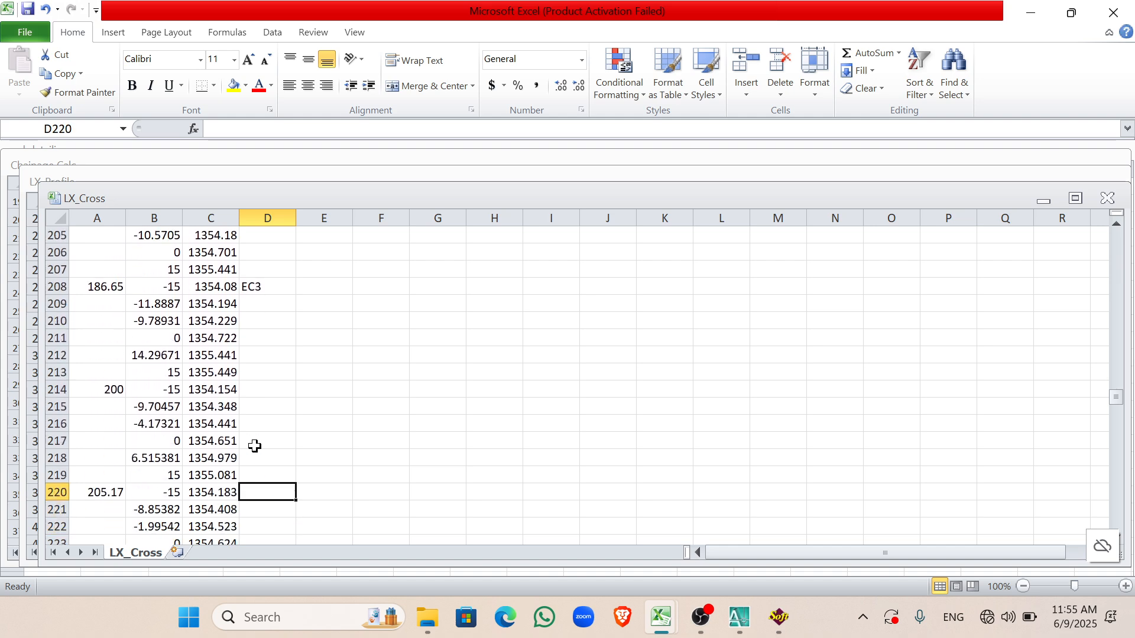
{"action": "type", "text": "BC4"}
{"action": "key", "text": "Return"}
Step: Enter MC4 in the Remarks cell at chainage 230.346
{"action": "key", "text": "Down"}
{"action": "key", "text": "Down"}
{"action": "key", "text": "Down"}
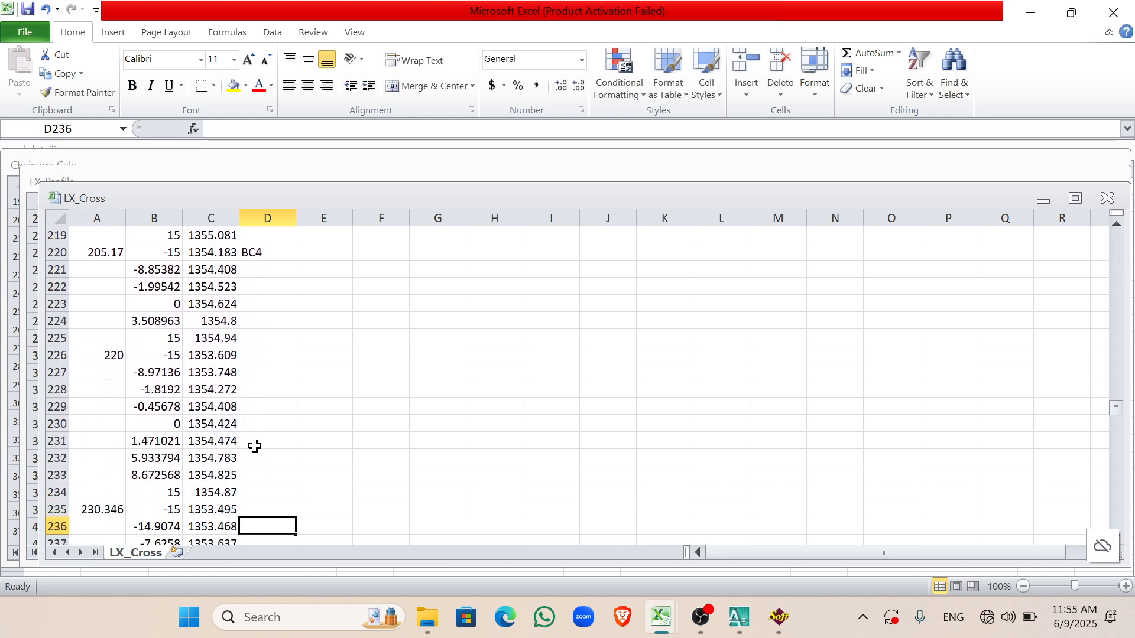
{"action": "type", "text": "M"}
{"action": "key", "text": "Return"}
Step: Enter EC4 in the Remarks cell at chainage 255.523
{"action": "key", "text": "Down"}
{"action": "key", "text": "Down"}
{"action": "key", "text": "Down"}
{"action": "key", "text": "Down"}
{"action": "key", "text": "Down"}
{"action": "key", "text": "Down"}
{"action": "key", "text": "Down"}
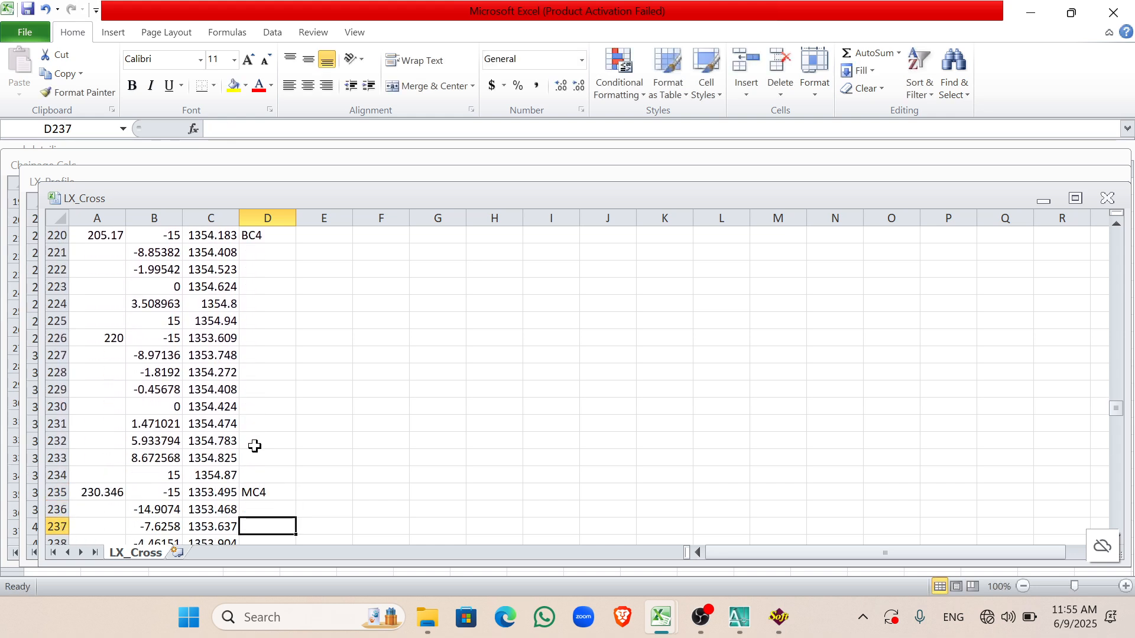
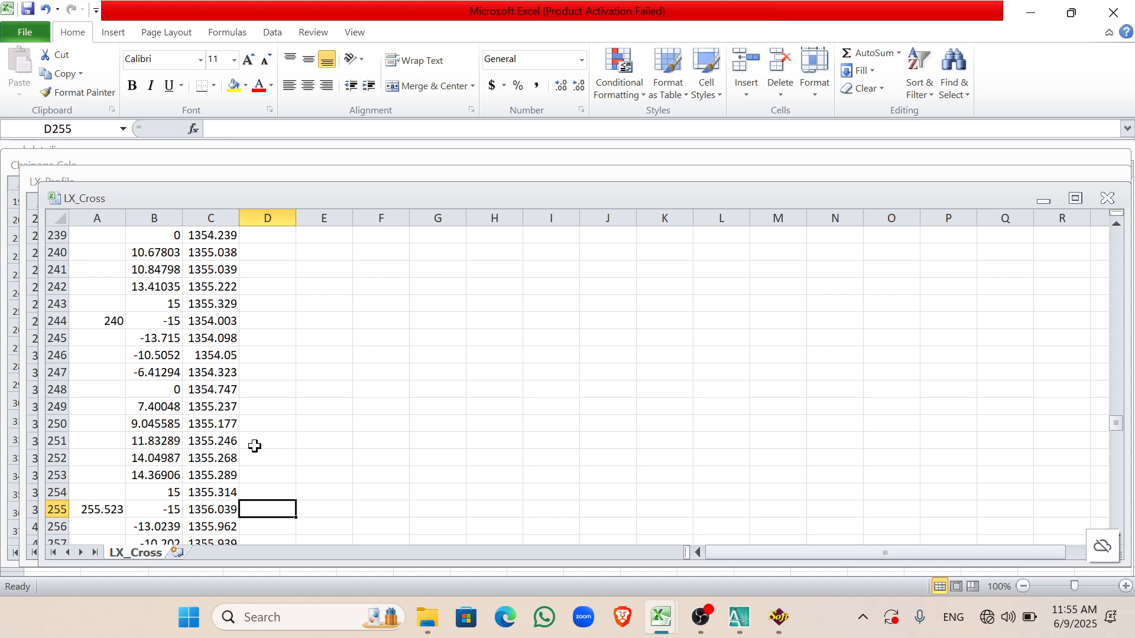
{"action": "type", "text": "EC"}
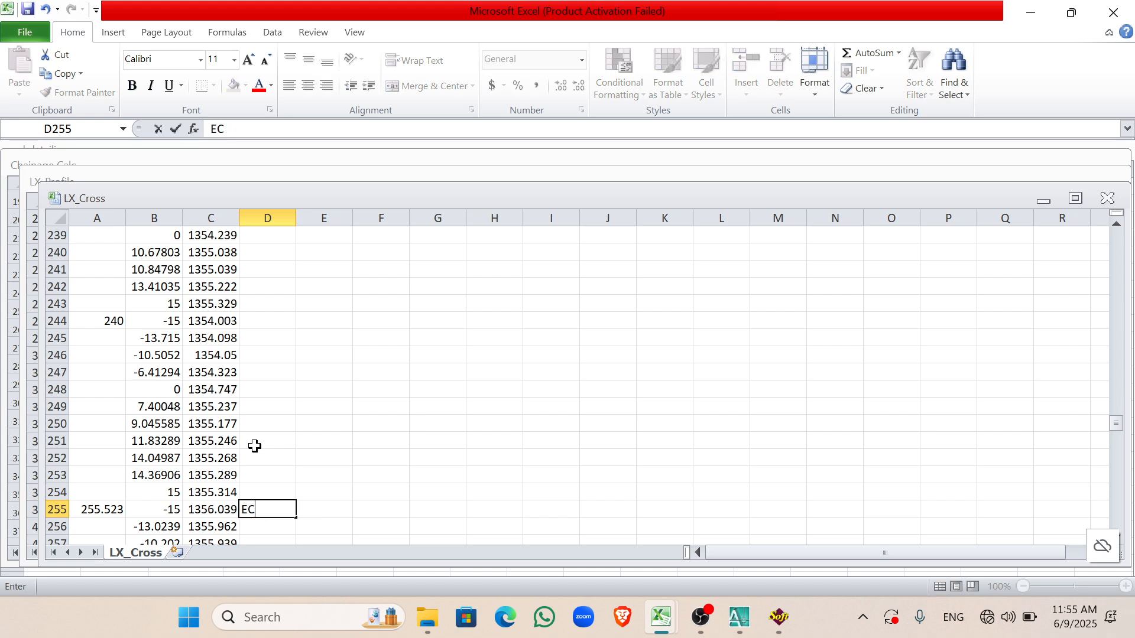
{"action": "type", "text": "4"}
{"action": "key", "text": "Return"}
Step: Enter BC5 in the Remarks cell at chainage 269.999
{"action": "key", "text": "Down"}
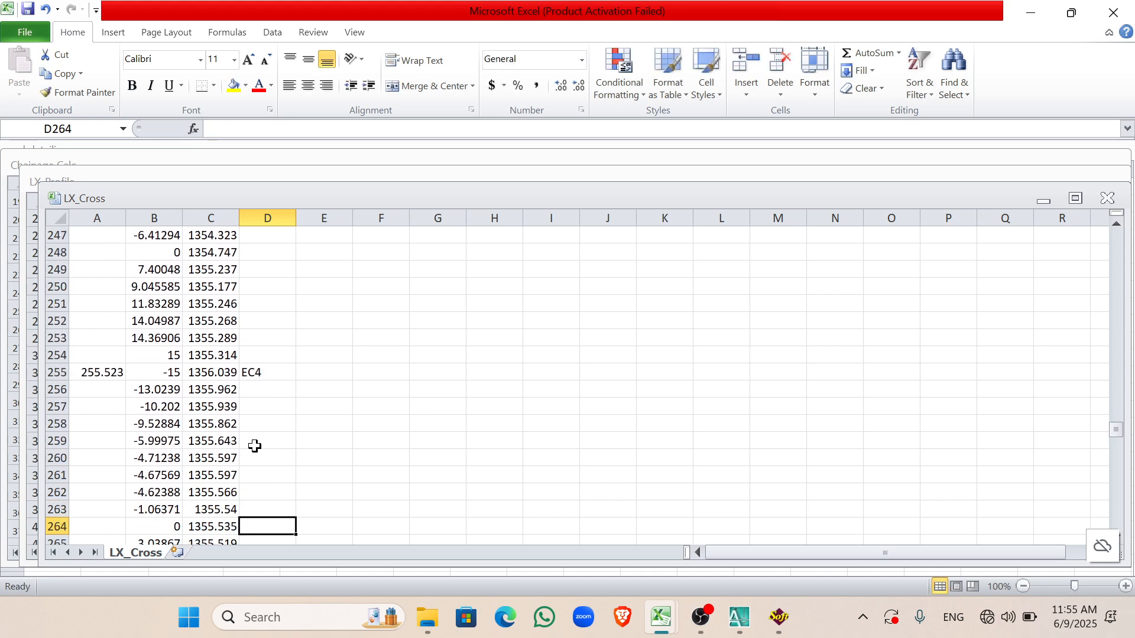
{"action": "key", "text": "Down"}
{"action": "key", "text": "Down"}
{"action": "key", "text": "Down"}
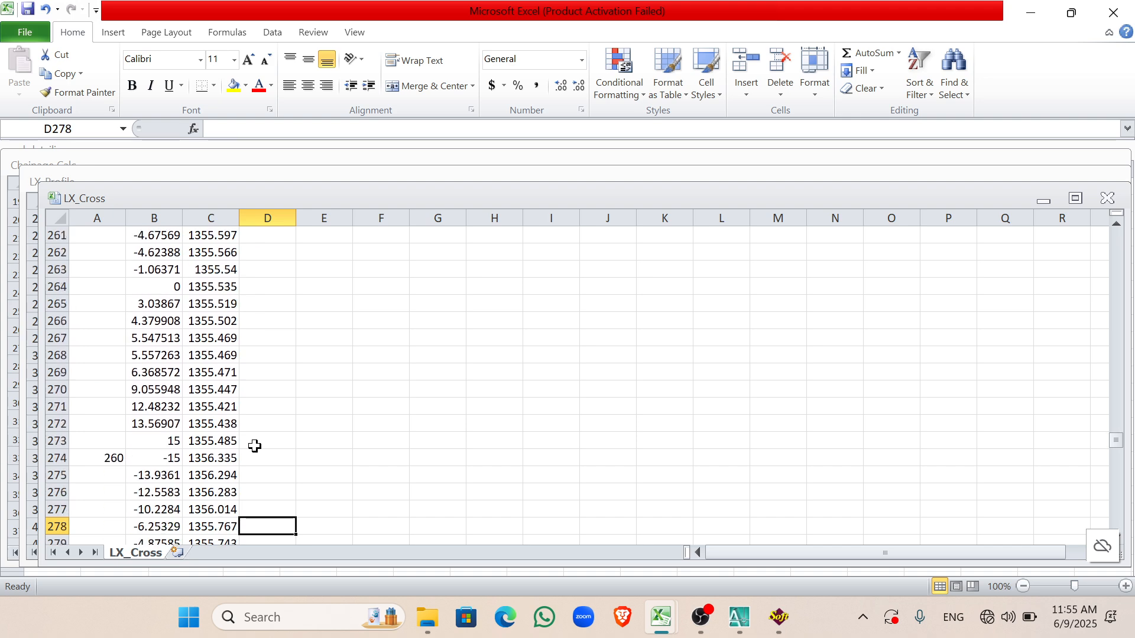
{"action": "key", "text": "Down"}
{"action": "key", "text": "Down"}
{"action": "key", "text": "Down"}
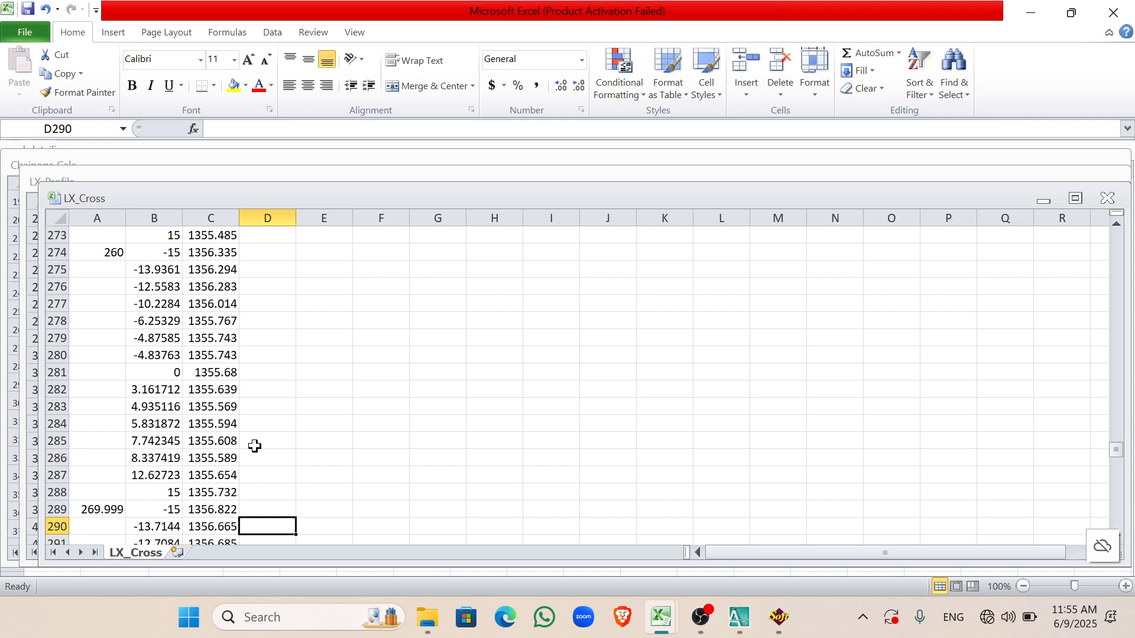
{"action": "type", "text": "BC"}
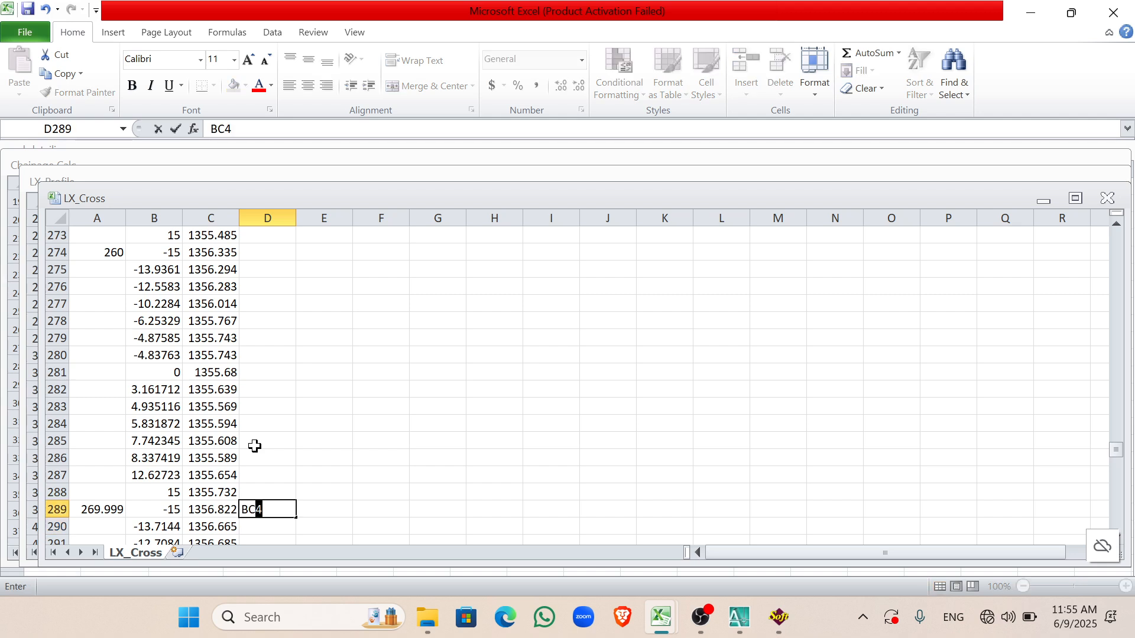
{"action": "key", "text": "Return"}
Step: Enter MC5 in the Remarks cell at chainage 280.511
{"action": "key", "text": "Down"}
{"action": "key", "text": "Down"}
{"action": "key", "text": "Down"}
{"action": "key", "text": "Down"}
{"action": "key", "text": "Down"}
{"action": "key", "text": "Down"}
{"action": "key", "text": "Down"}
{"action": "key", "text": "Down"}
{"action": "key", "text": "Down"}
{"action": "key", "text": "Down"}
{"action": "key", "text": "Down"}
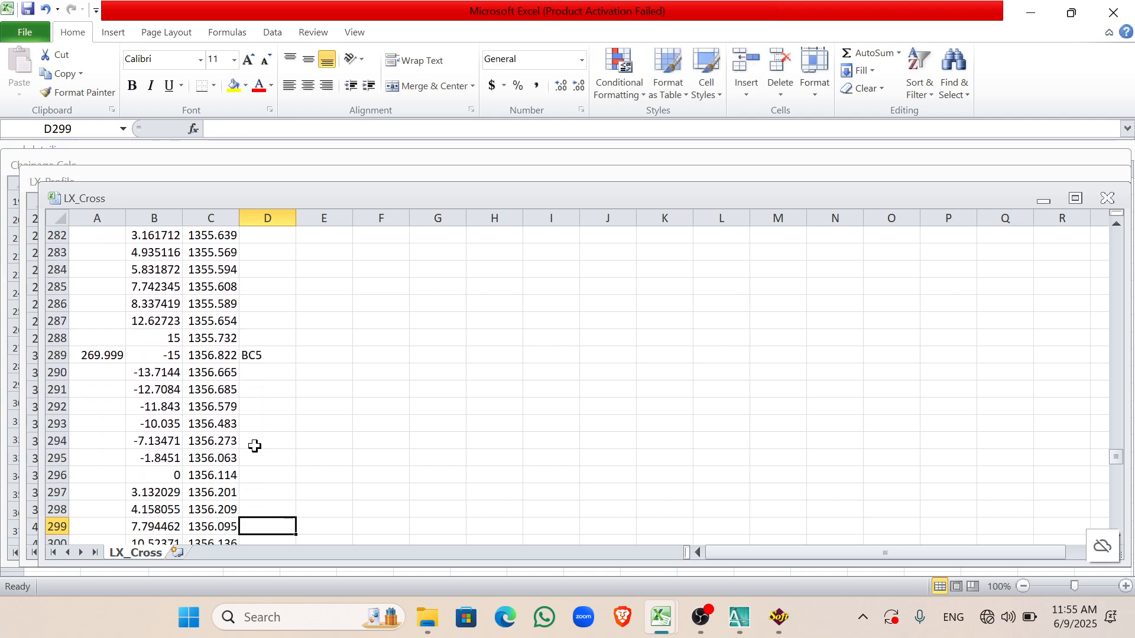
{"action": "key", "text": "Down"}
{"action": "key", "text": "Down"}
{"action": "key", "text": "Down"}
{"action": "key", "text": "Down"}
{"action": "key", "text": "Down"}
{"action": "key", "text": "Down"}
{"action": "key", "text": "Down"}
{"action": "key", "text": "Down"}
{"action": "key", "text": "Down"}
{"action": "key", "text": "Down"}
{"action": "key", "text": "Down"}
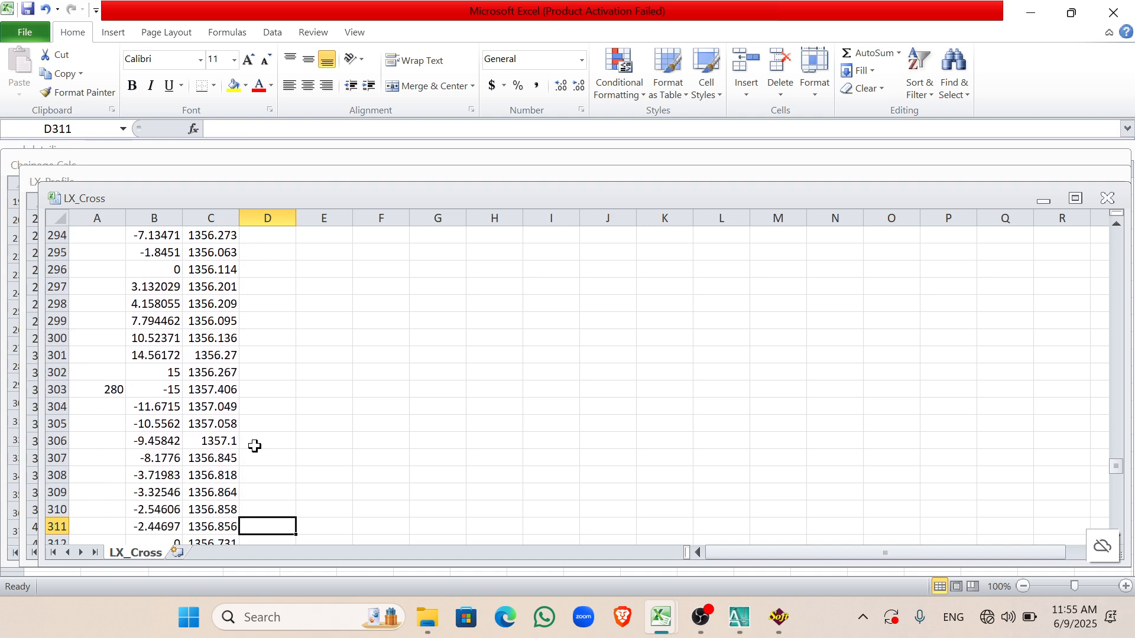
{"action": "key", "text": "Down"}
{"action": "key", "text": "Down"}
{"action": "key", "text": "Down"}
{"action": "key", "text": "Down"}
{"action": "key", "text": "Down"}
{"action": "key", "text": "Up"}
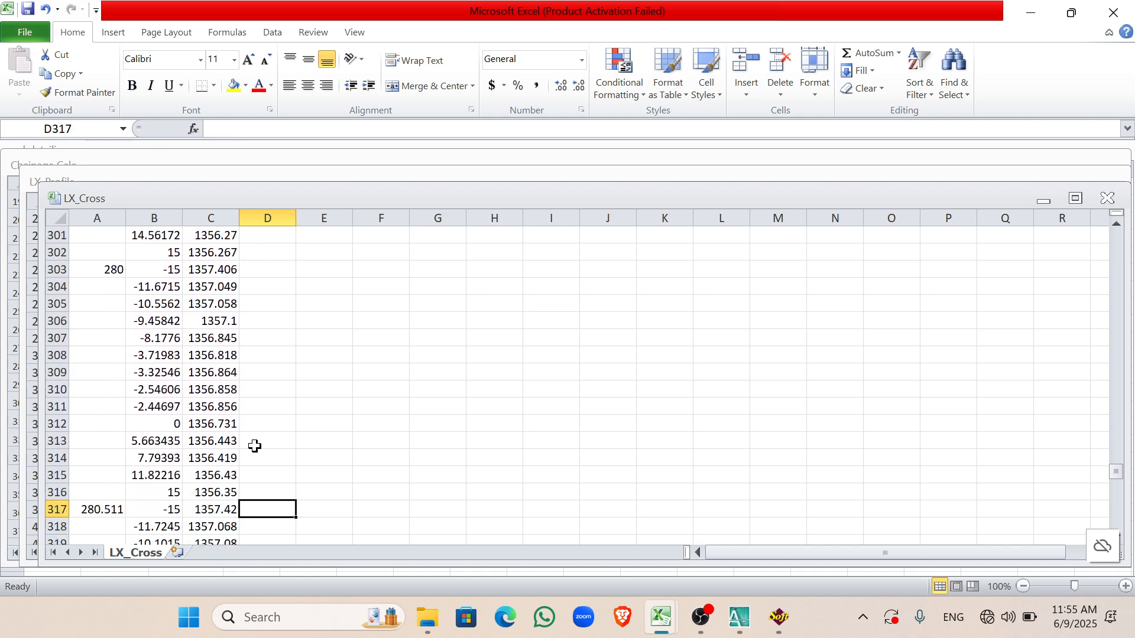
{"action": "type", "text": "MC5"}
{"action": "key", "text": "Return"}
Step: Enter EC5 in the Remarks cell at chainage 291.022
{"action": "key", "text": "Down"}
{"action": "key", "text": "Down"}
{"action": "key", "text": "Down"}
{"action": "key", "text": "Down"}
{"action": "key", "text": "Down"}
{"action": "key", "text": "Down"}
{"action": "key", "text": "Down"}
{"action": "key", "text": "Down"}
{"action": "key", "text": "Down"}
{"action": "key", "text": "Down"}
{"action": "key", "text": "Down"}
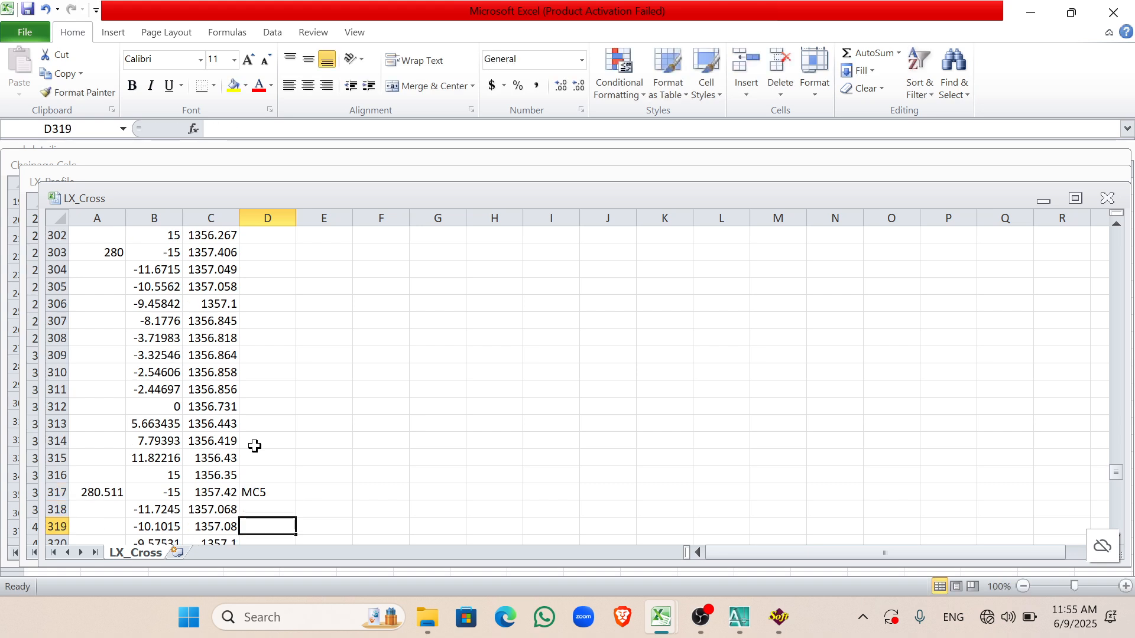
{"action": "key", "text": "Down"}
{"action": "key", "text": "Down"}
{"action": "key", "text": "Down"}
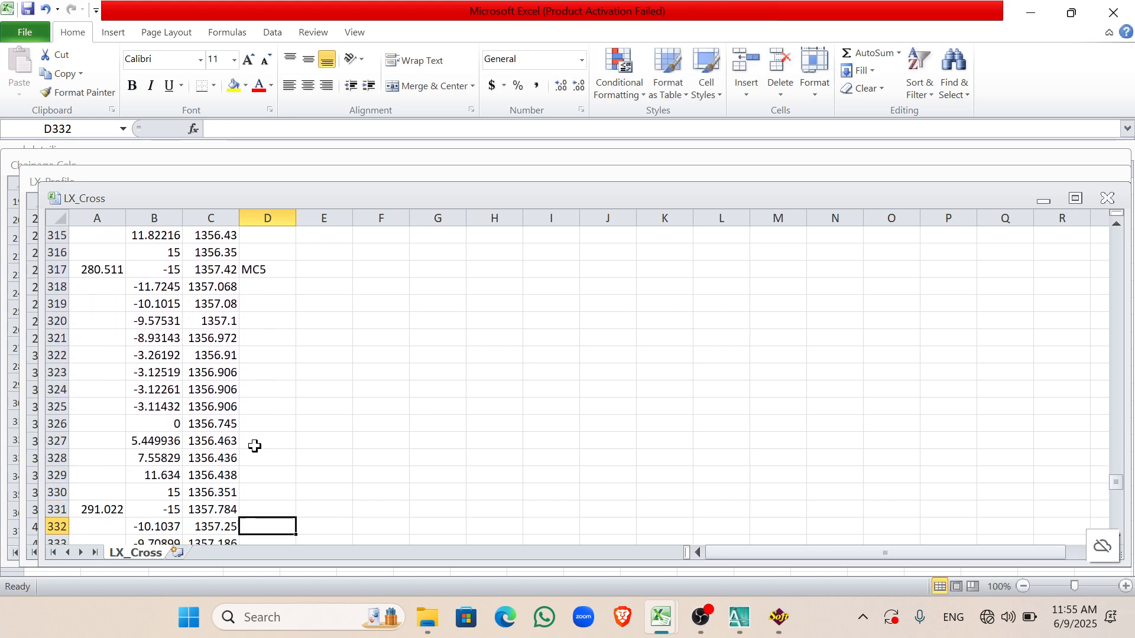
{"action": "key", "text": "Up"}
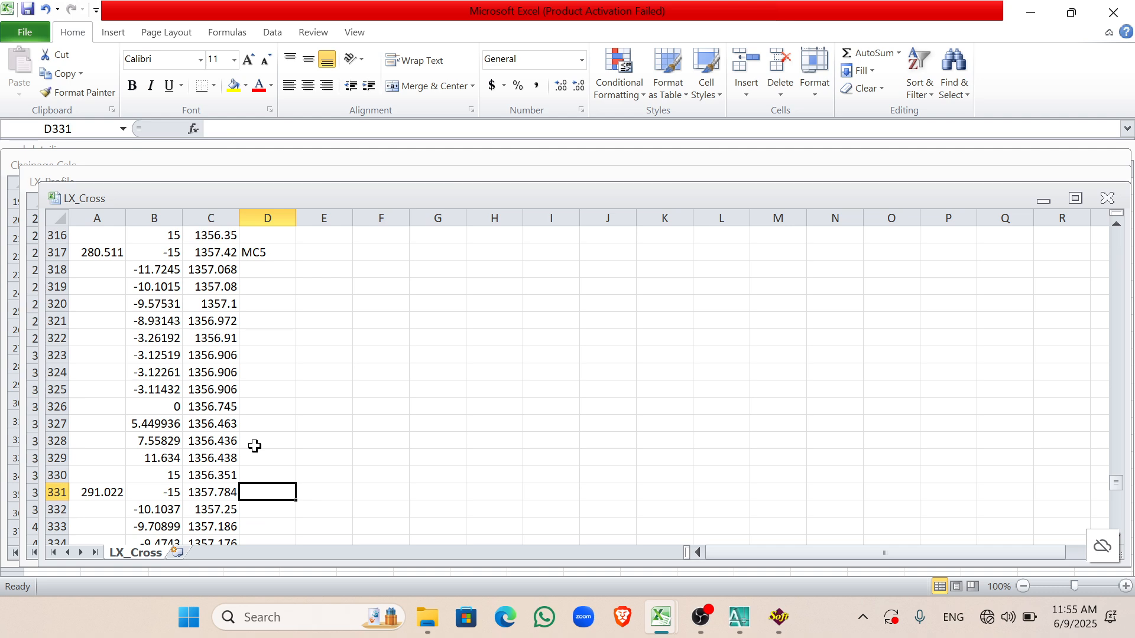
{"action": "type", "text": "EC"}
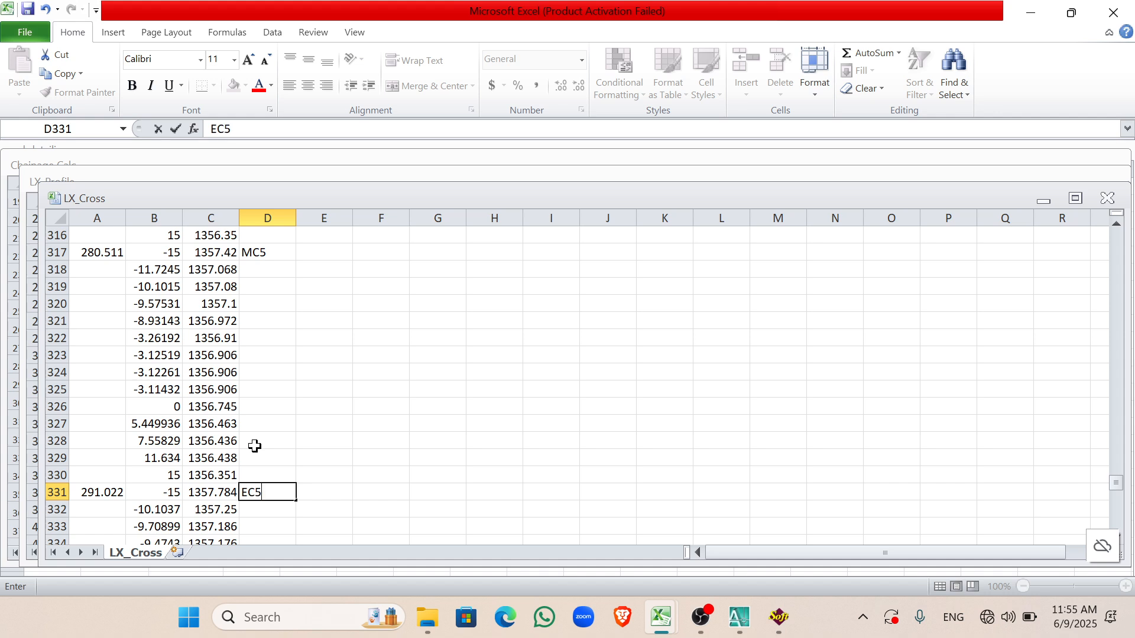
{"action": "type", "text": "5"}
{"action": "key", "text": "Return"}
Step: Check the remaining LX_Cross rows below chainage 291.022, through row 383, for further curve-point chainages
{"action": "key", "text": "Down"}
{"action": "key", "text": "Down"}
{"action": "key", "text": "Down"}
{"action": "key", "text": "Down"}
{"action": "key", "text": "Down"}
{"action": "key", "text": "Down"}
{"action": "key", "text": "Down"}
{"action": "key", "text": "Down"}
{"action": "key", "text": "Down"}
{"action": "key", "text": "Down"}
{"action": "key", "text": "Down"}
{"action": "key", "text": "Down"}
{"action": "key", "text": "Down"}
{"action": "key", "text": "Down"}
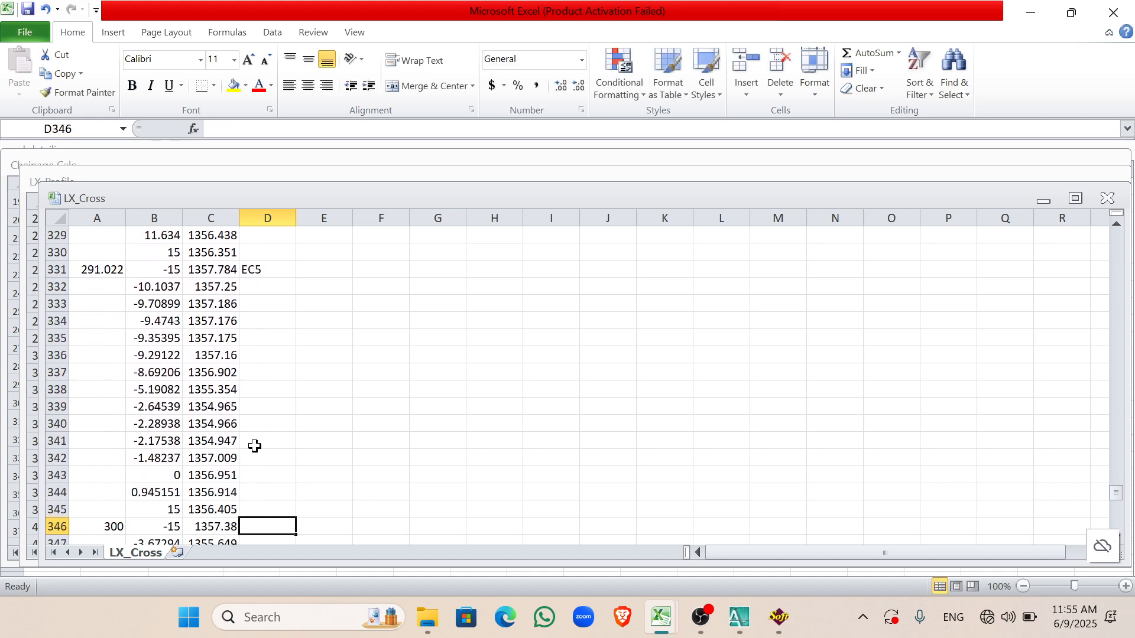
{"action": "key", "text": "Down"}
{"action": "key", "text": "Down"}
{"action": "key", "text": "Down"}
{"action": "key", "text": "Down"}
{"action": "key", "text": "Down"}
{"action": "key", "text": "Down"}
{"action": "key", "text": "Down"}
{"action": "key", "text": "Down"}
{"action": "key", "text": "Down"}
{"action": "key", "text": "Down"}
{"action": "key", "text": "Down"}
{"action": "key", "text": "Down"}
{"action": "key", "text": "Down"}
{"action": "key", "text": "Down"}
{"action": "key", "text": "Down"}
{"action": "key", "text": "Down"}
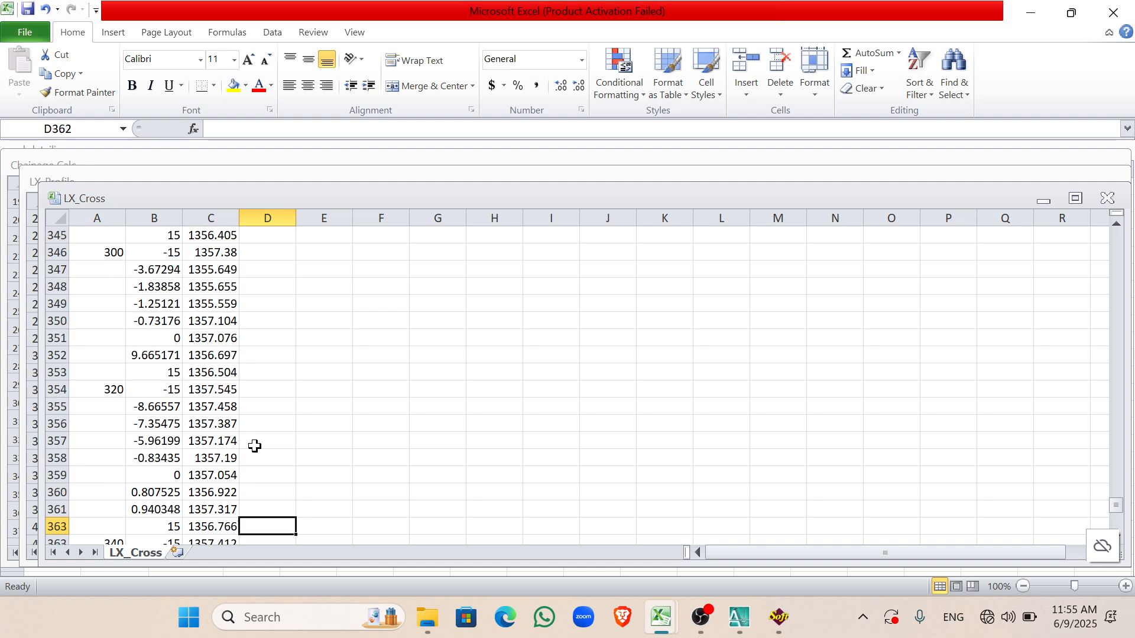
{"action": "key", "text": "Down"}
{"action": "key", "text": "Down"}
{"action": "key", "text": "Down"}
{"action": "key", "text": "Down"}
{"action": "key", "text": "Down"}
{"action": "key", "text": "Down"}
{"action": "key", "text": "Down"}
{"action": "key", "text": "Down"}
{"action": "key", "text": "Down"}
{"action": "key", "text": "Down"}
{"action": "key", "text": "Down"}
{"action": "key", "text": "Down"}
{"action": "key", "text": "Down"}
{"action": "key", "text": "Down"}
{"action": "key", "text": "Down"}
{"action": "key", "text": "Down"}
{"action": "key", "text": "Down"}
{"action": "key", "text": "Down"}
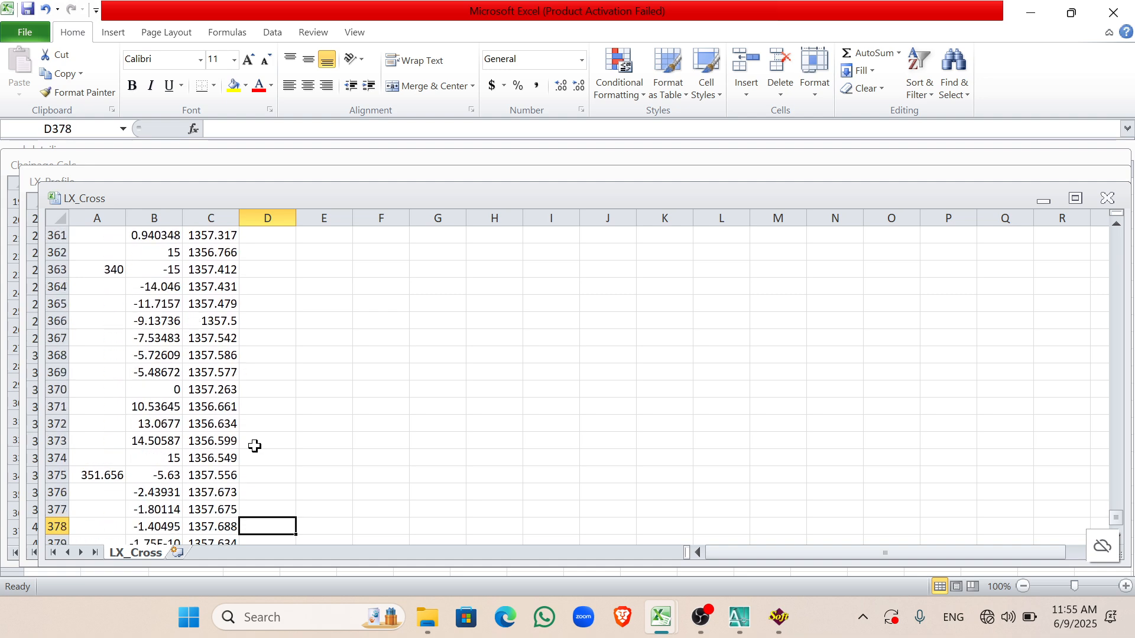
{"action": "key", "text": "Down"}
{"action": "key", "text": "Down"}
{"action": "key", "text": "Down"}
{"action": "key", "text": "Down"}
{"action": "key", "text": "Down"}
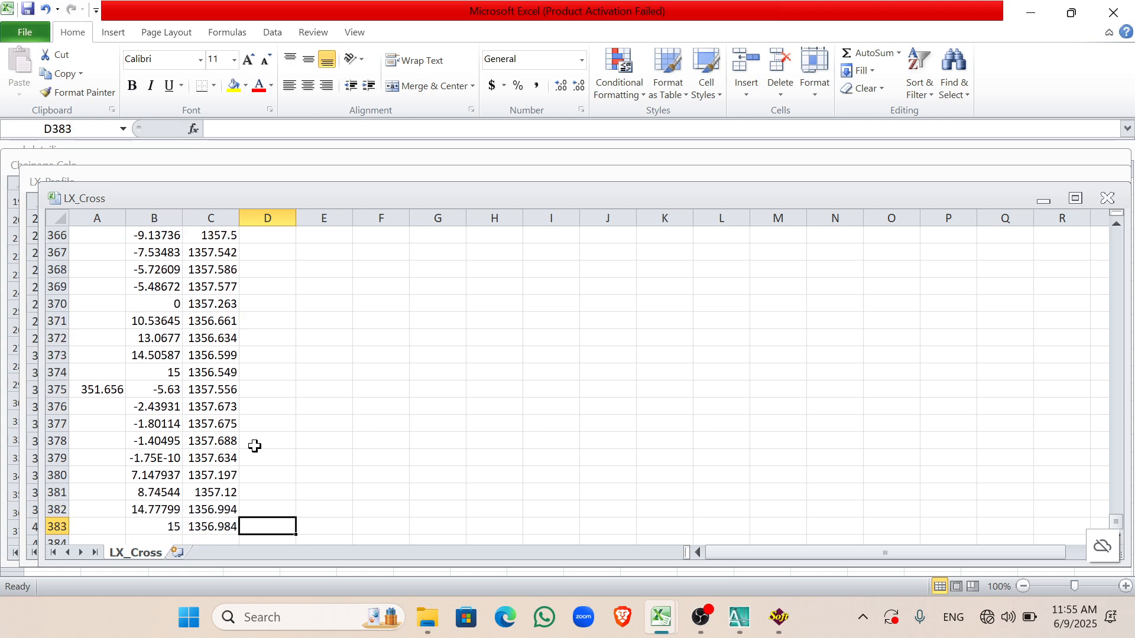
Step: Copy the whole LX_Cross data range A2:D383, including the Remarks column but not the header row
{"action": "scroll", "coordinate": [152, 414], "scroll_direction": "up", "scroll_amount": 20}
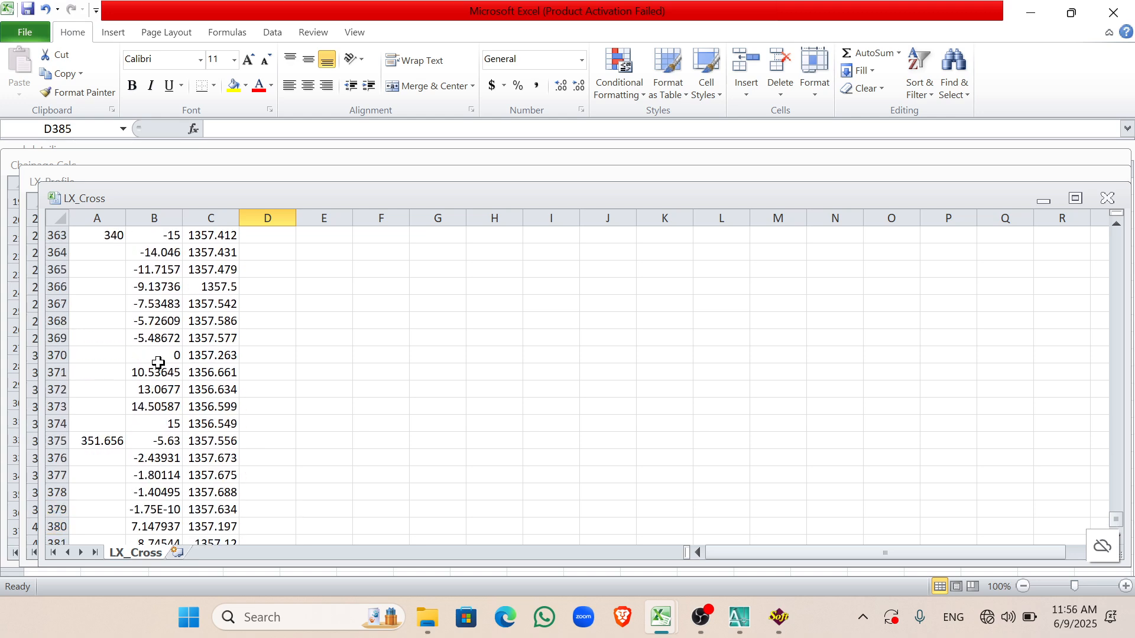
{"action": "scroll", "coordinate": [111, 251], "scroll_direction": "up", "scroll_amount": 18}
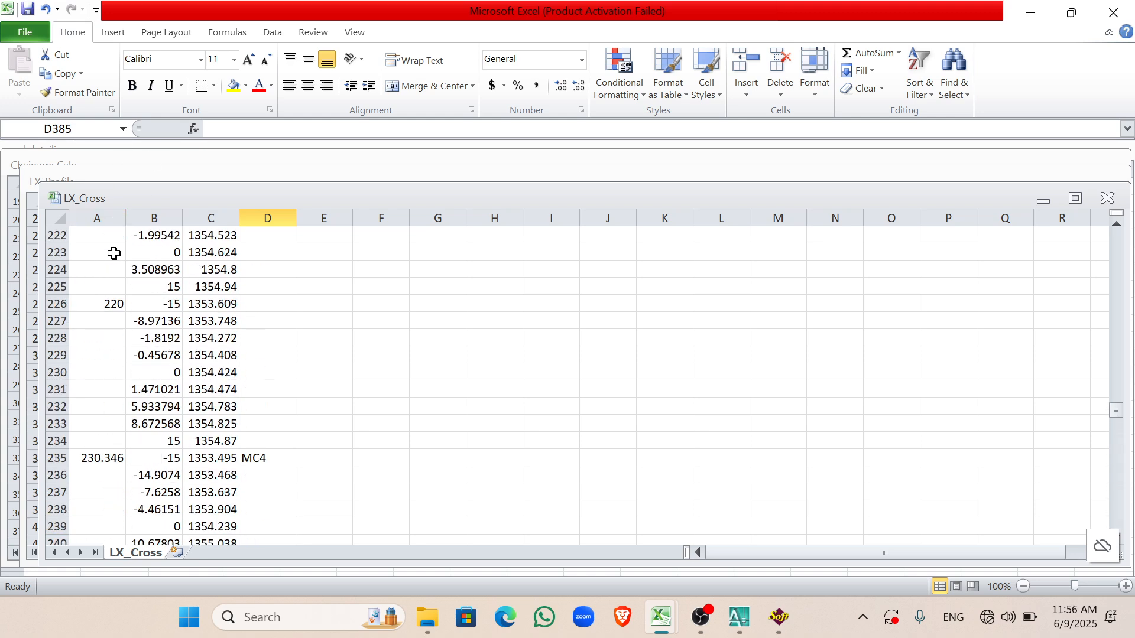
{"action": "left_click_drag", "start_coordinate": [1117, 399], "coordinate": [1116, 237]}
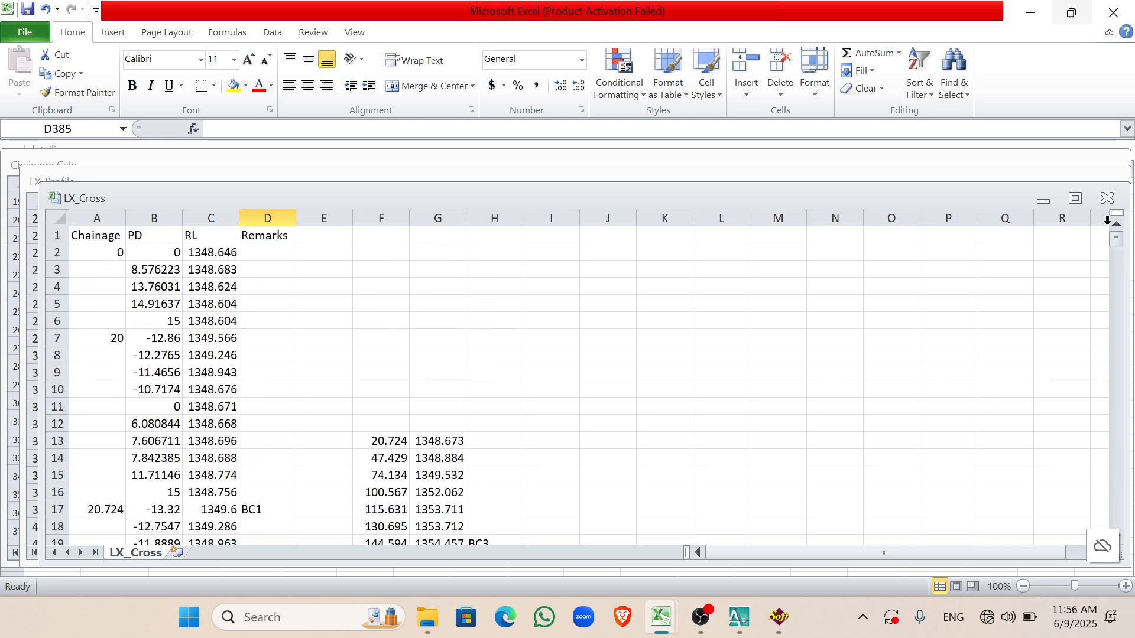
{"action": "left_click", "coordinate": [112, 252]}
{"action": "left_click", "coordinate": [257, 251], "text": "shift"}
{"action": "scroll", "coordinate": [520, 388], "scroll_direction": "down", "scroll_amount": 20}
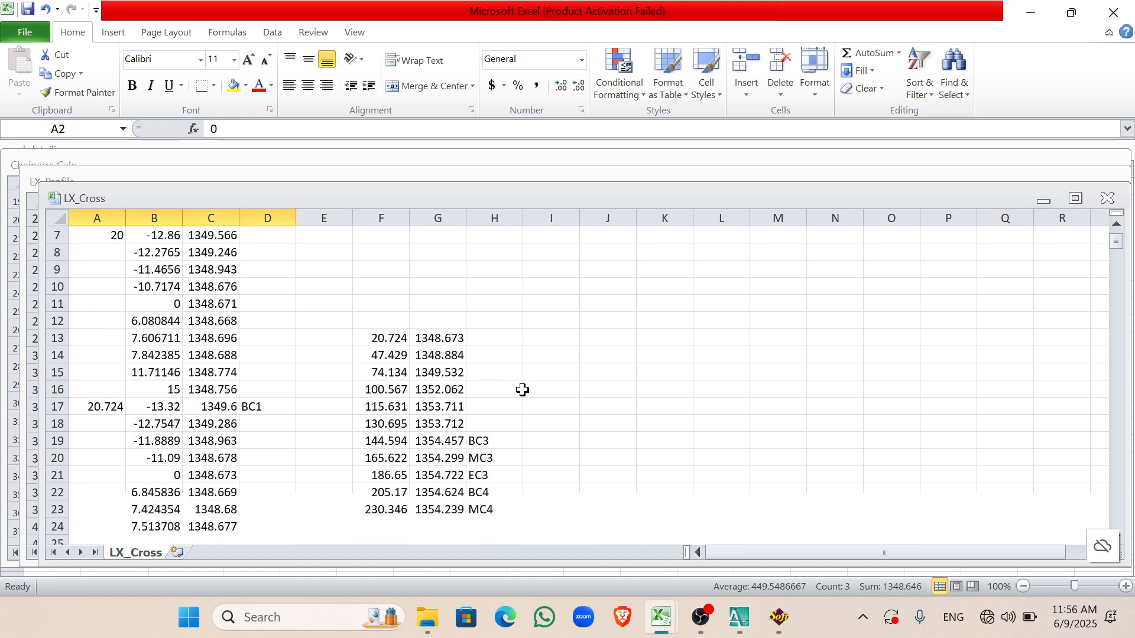
{"action": "scroll", "coordinate": [530, 417], "scroll_direction": "down", "scroll_amount": 20}
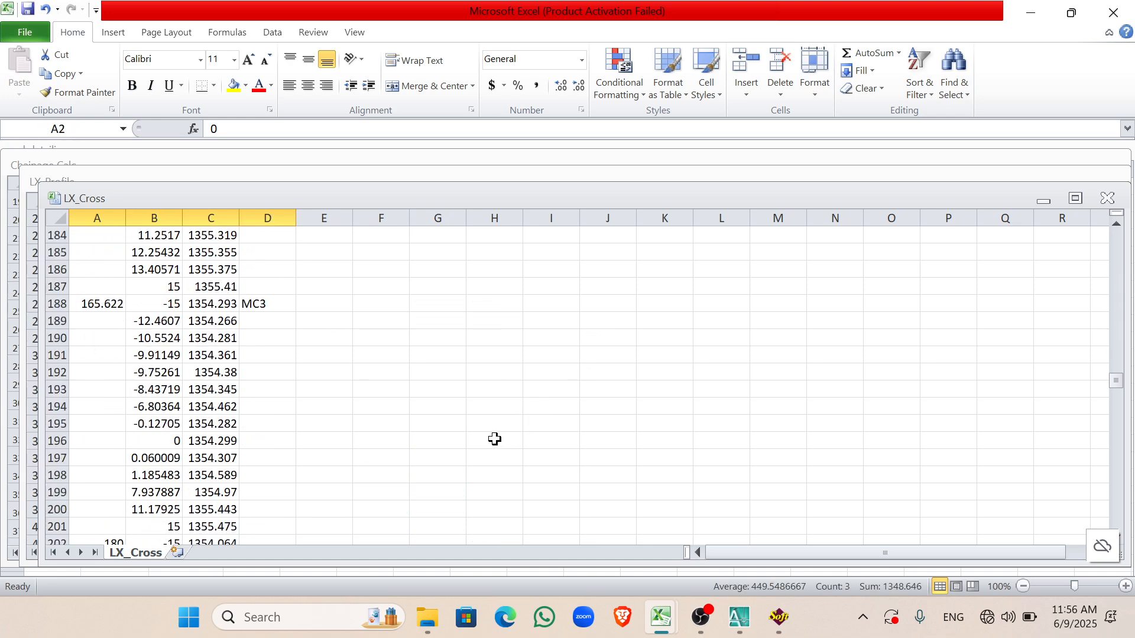
{"action": "scroll", "coordinate": [485, 442], "scroll_direction": "down", "scroll_amount": 20}
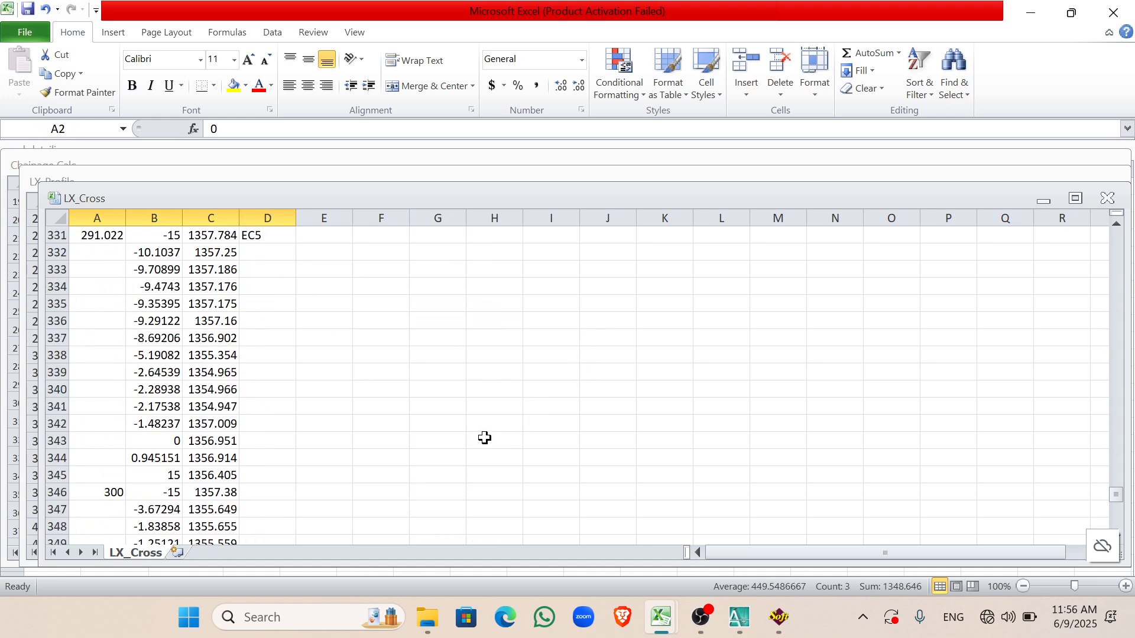
{"action": "left_click", "coordinate": [256, 400], "text": "shift"}
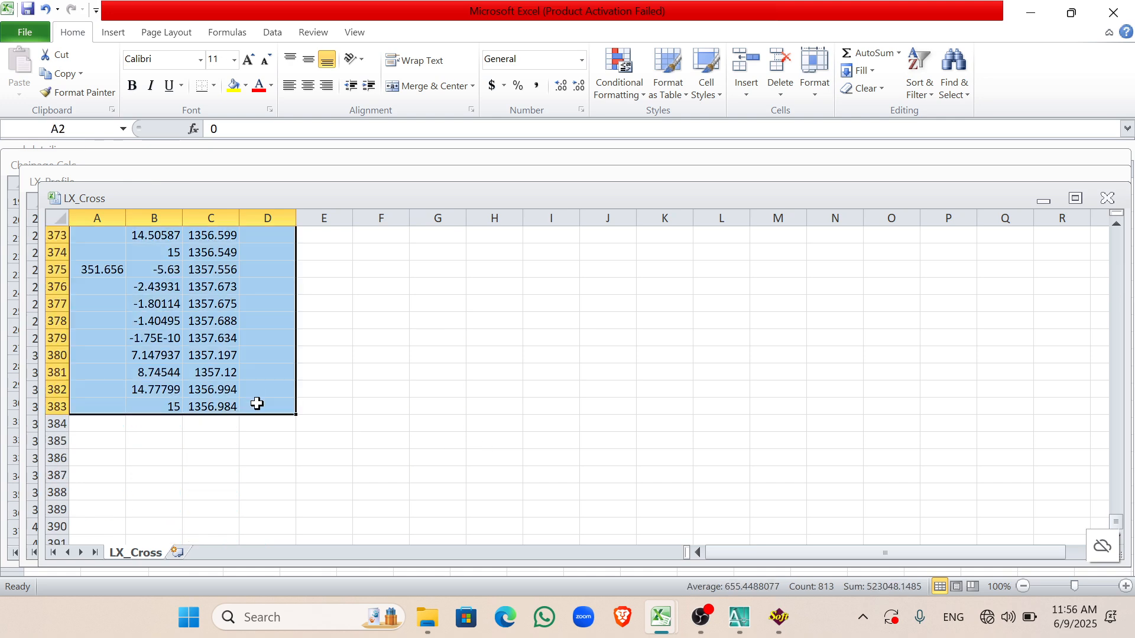
{"action": "key", "text": "ctrl+c"}
{"action": "scroll", "coordinate": [315, 451], "scroll_direction": "up", "scroll_amount": 4}
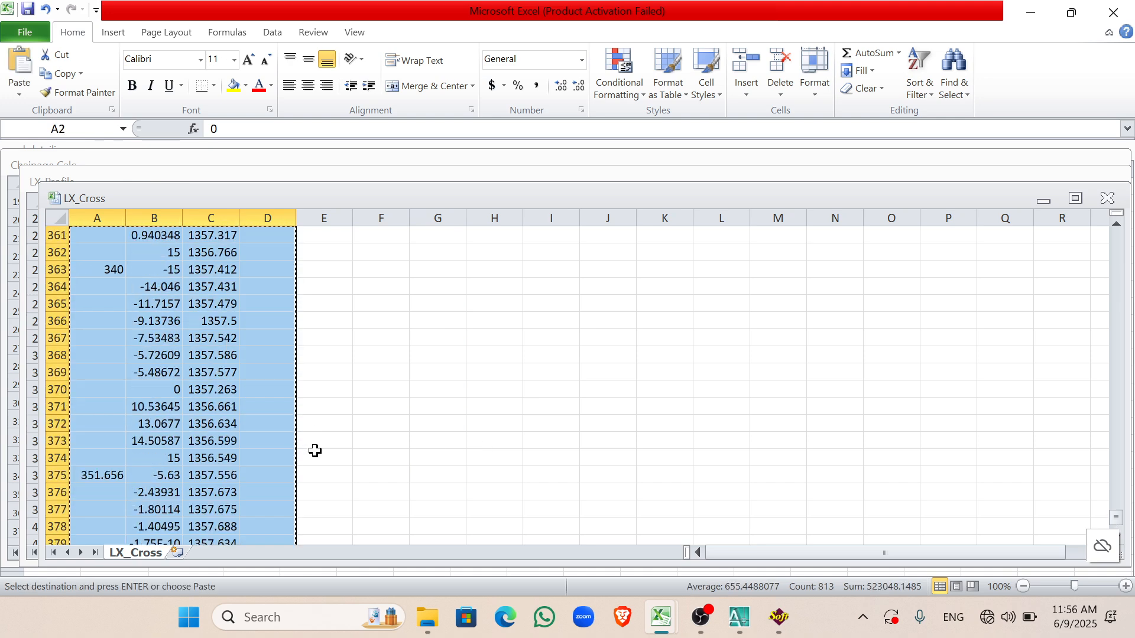
Step: Switch to SW_DTM and run Draw X-Section with the file source From Excel File, including all chainages
{"action": "left_click", "coordinate": [779, 618]}
{"action": "left_click", "coordinate": [739, 618]}
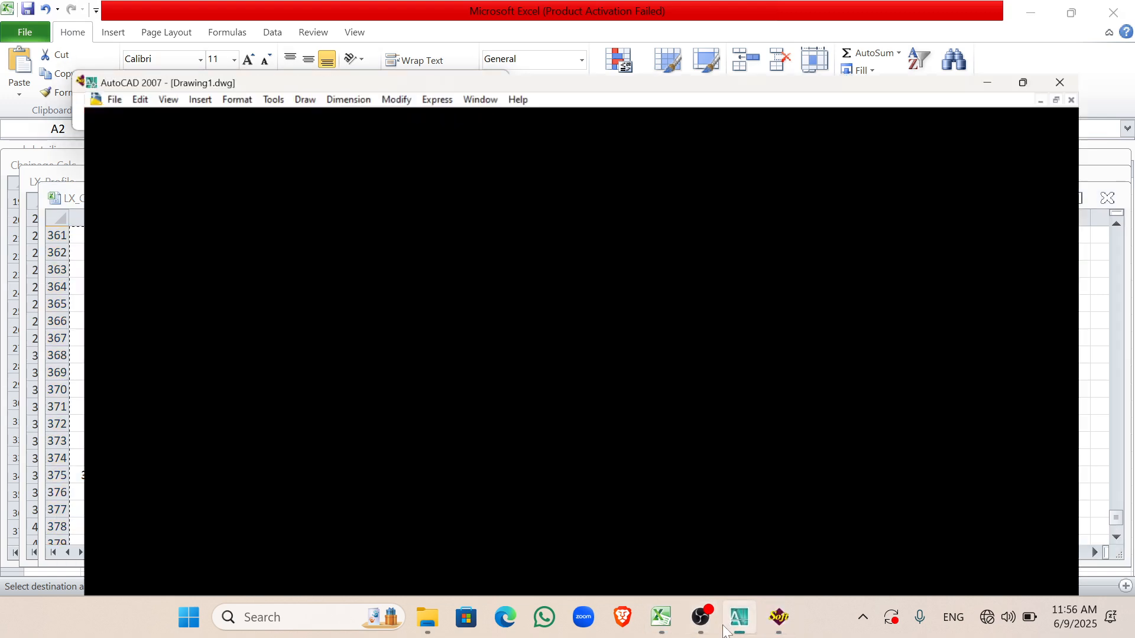
{"action": "left_click", "coordinate": [779, 618]}
{"action": "left_click", "coordinate": [776, 615]}
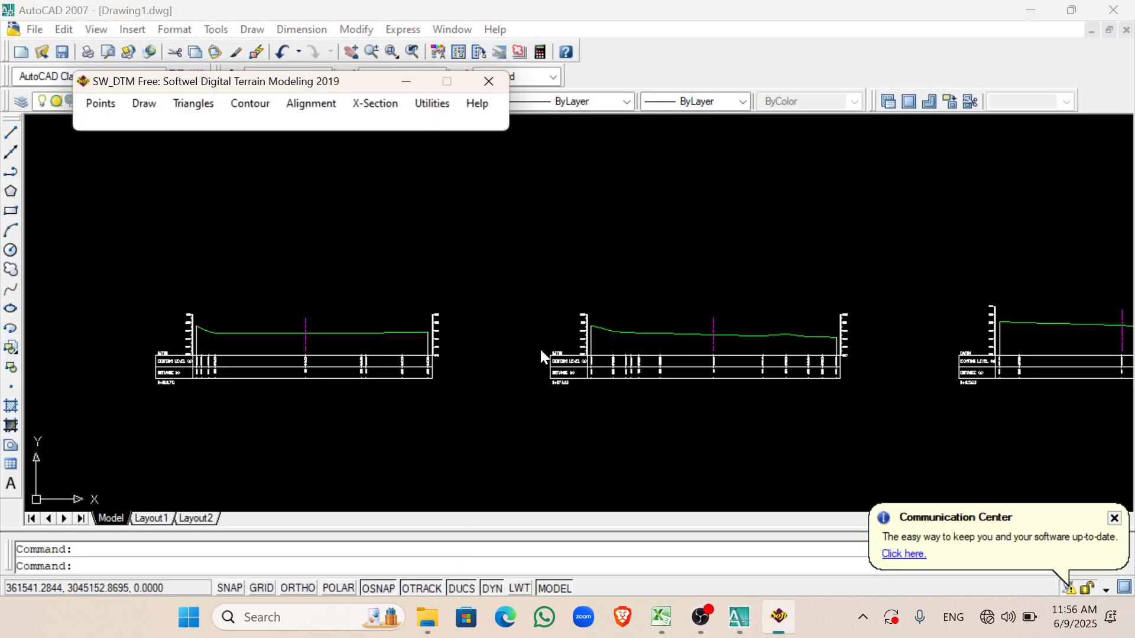
{"action": "left_click", "coordinate": [376, 106]}
{"action": "mouse_move", "coordinate": [411, 168]}
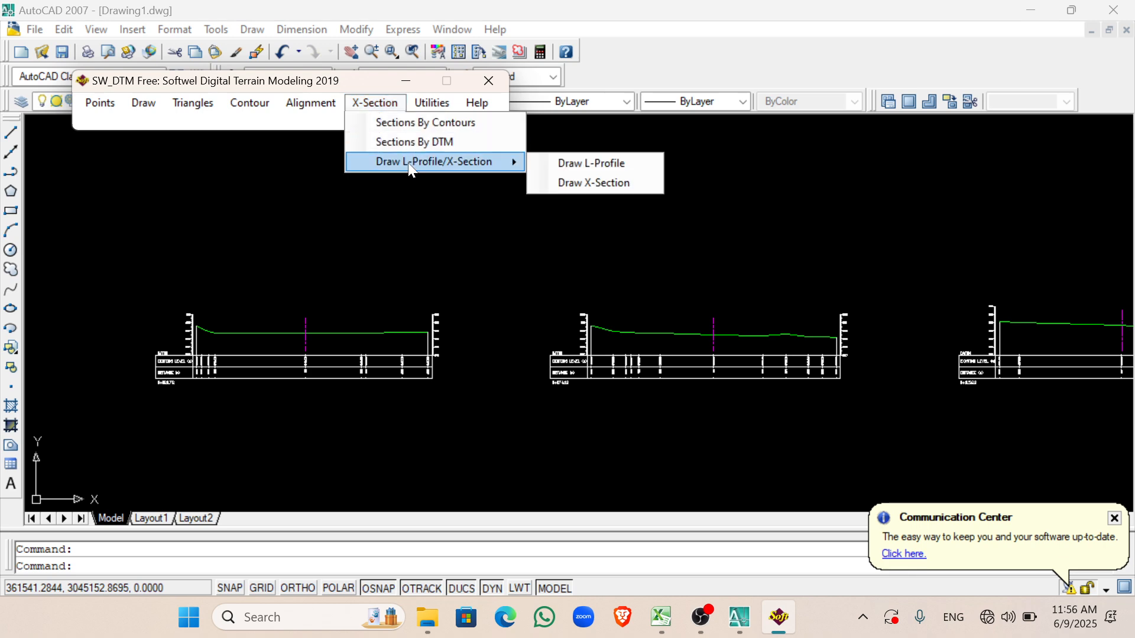
{"action": "left_click", "coordinate": [556, 182]}
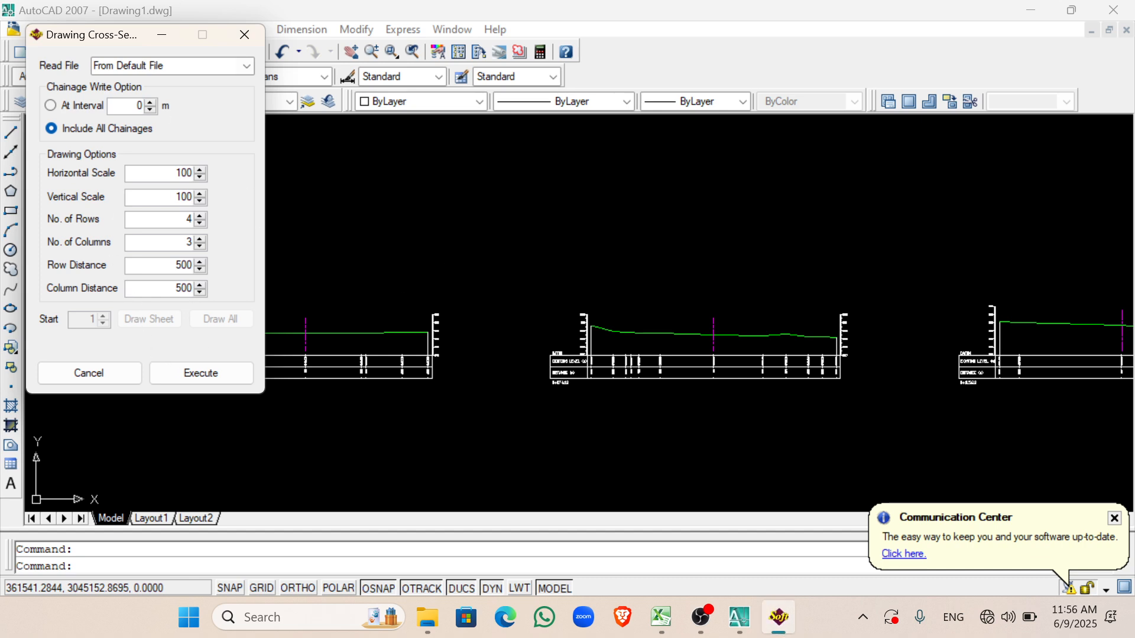
{"action": "left_click", "coordinate": [242, 70]}
{"action": "left_click", "coordinate": [172, 105]}
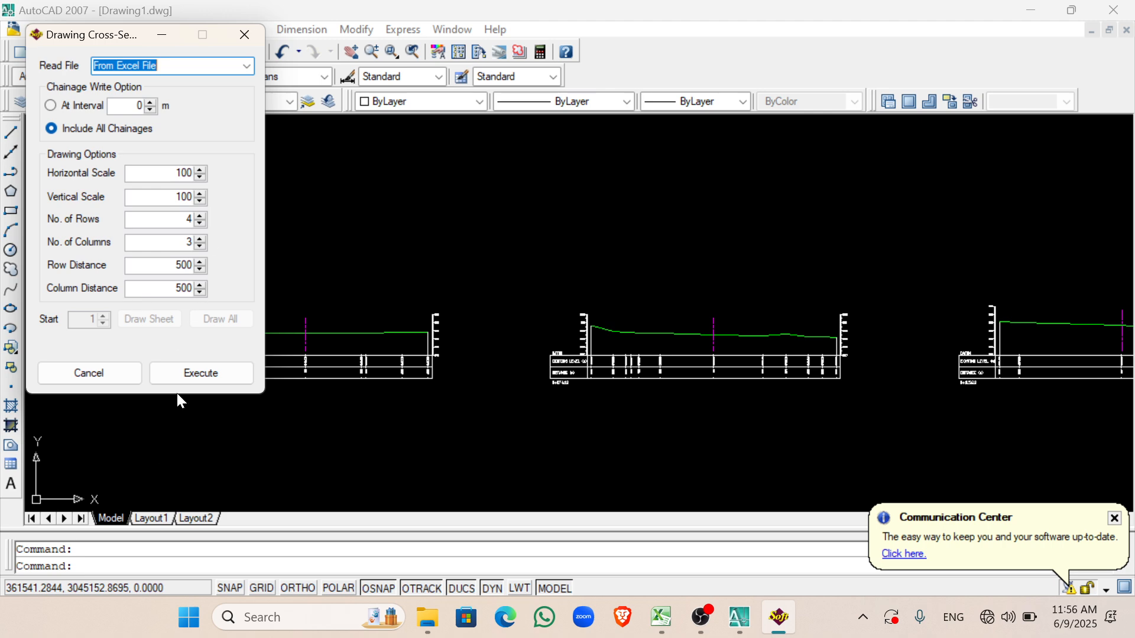
{"action": "left_click", "coordinate": [204, 374]}
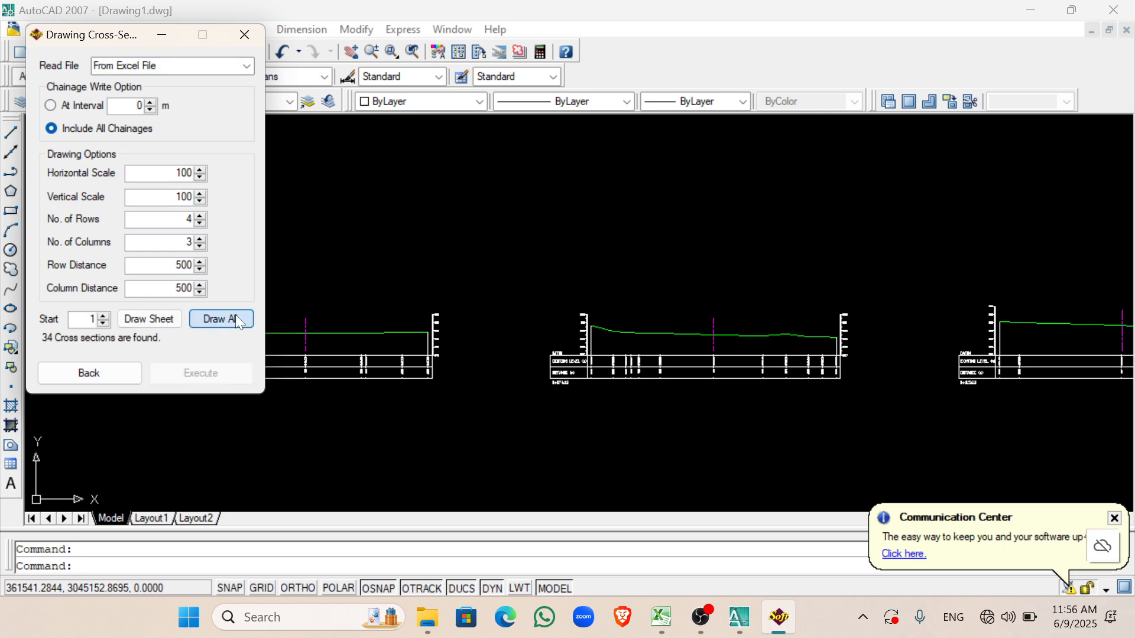
Step: Draw all cross-sections, placing their origin in the empty area above the existing cross-section sheets
{"action": "left_click", "coordinate": [236, 321]}
{"action": "scroll", "coordinate": [88, 355], "scroll_direction": "down", "scroll_amount": 6}
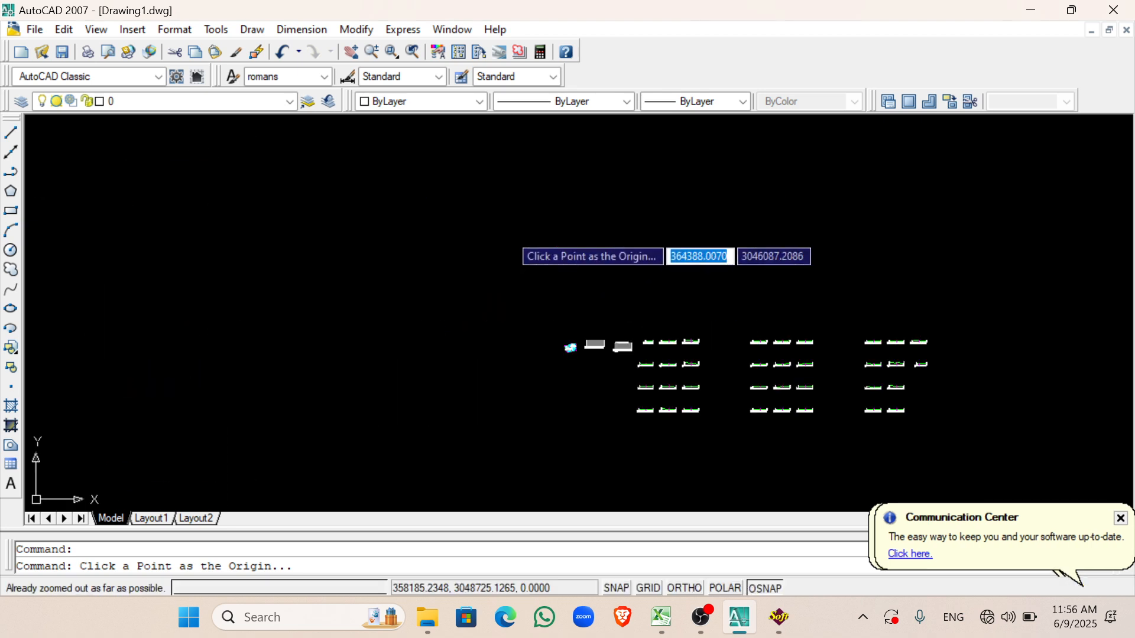
{"action": "left_click", "coordinate": [638, 235]}
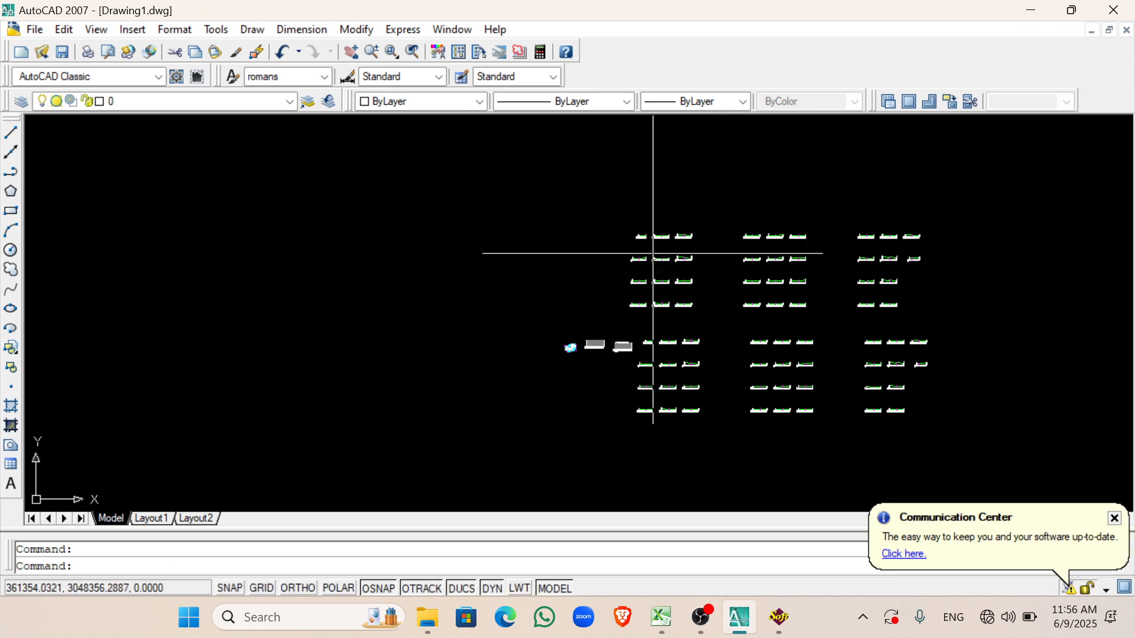
Step: Examine the curve-point remarks on the new cross-sections and compare them with the older set below
{"action": "scroll", "coordinate": [653, 253], "scroll_direction": "up", "scroll_amount": 7}
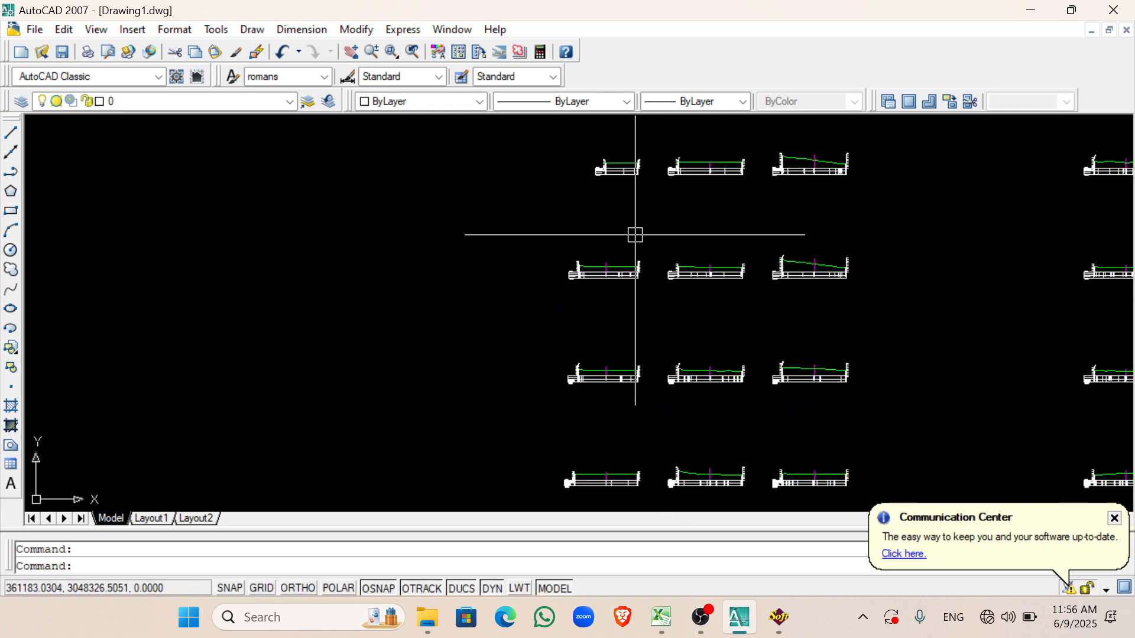
{"action": "scroll", "coordinate": [636, 235], "scroll_direction": "up", "scroll_amount": 8}
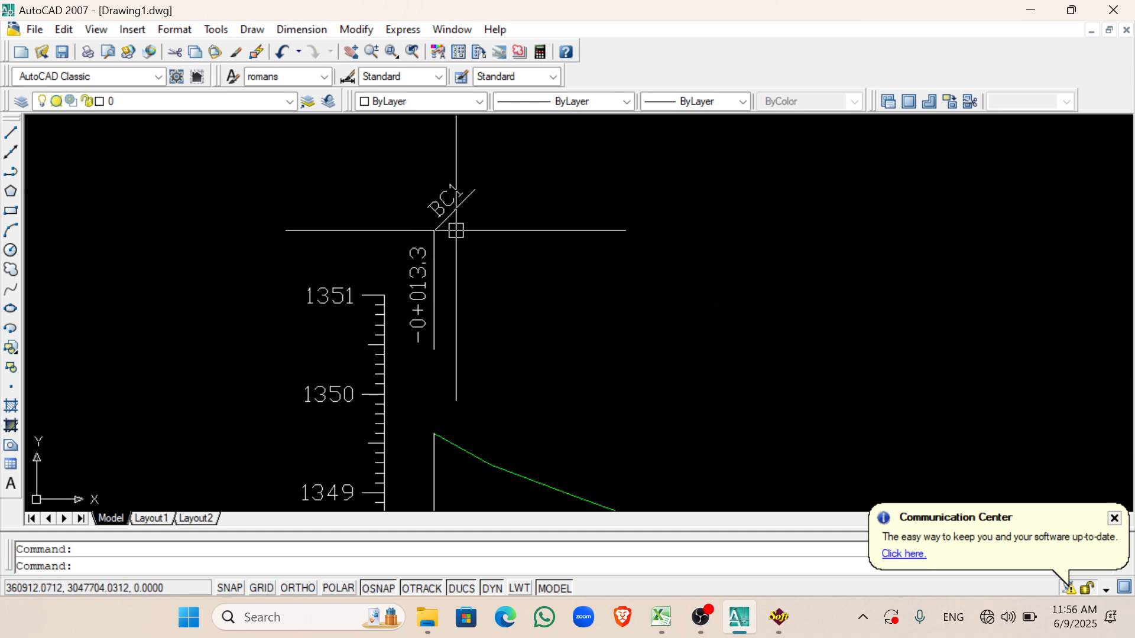
{"action": "scroll", "coordinate": [432, 248], "scroll_direction": "up", "scroll_amount": 3}
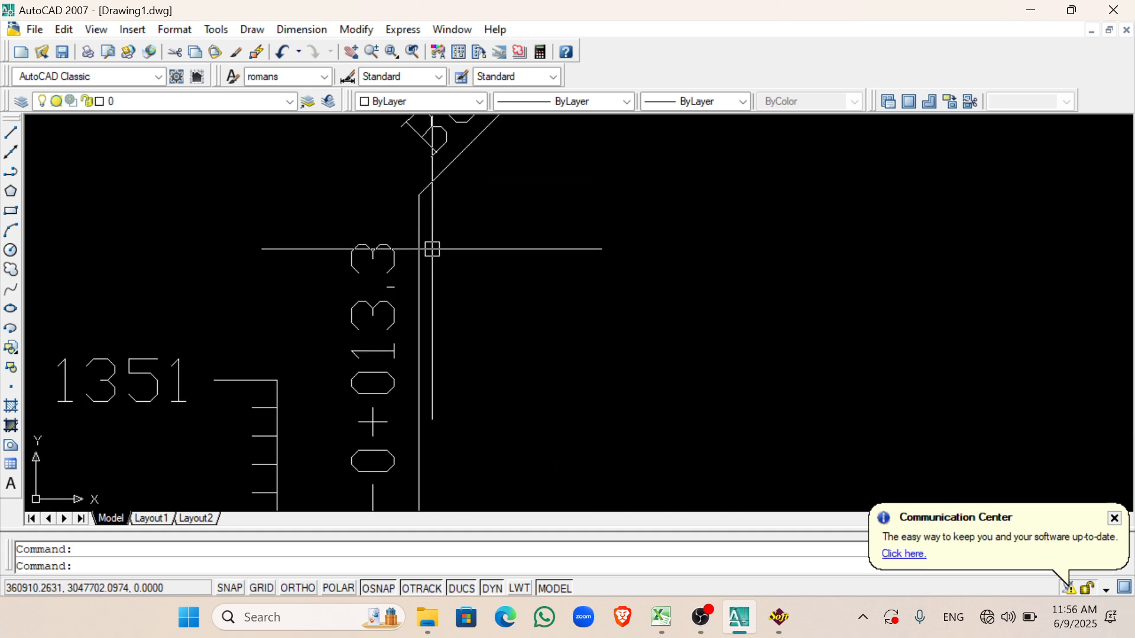
{"action": "scroll", "coordinate": [440, 212], "scroll_direction": "down", "scroll_amount": 10}
{"action": "scroll", "coordinate": [418, 215], "scroll_direction": "up", "scroll_amount": 5}
{"action": "scroll", "coordinate": [402, 256], "scroll_direction": "down", "scroll_amount": 7}
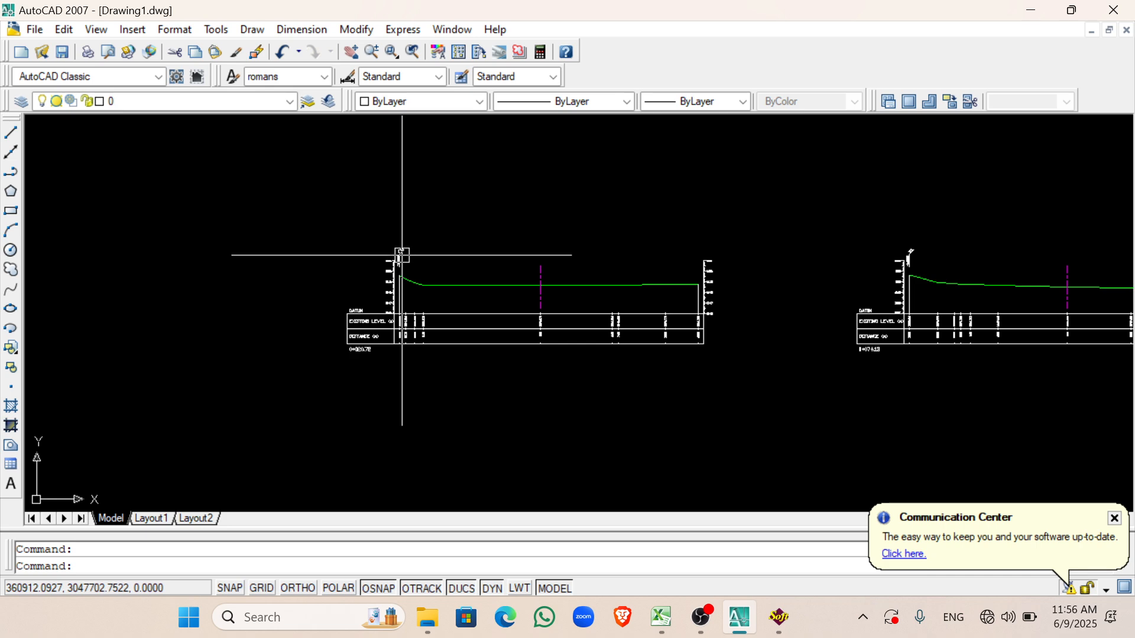
{"action": "scroll", "coordinate": [402, 255], "scroll_direction": "down", "scroll_amount": 6}
{"action": "scroll", "coordinate": [443, 391], "scroll_direction": "up", "scroll_amount": 5}
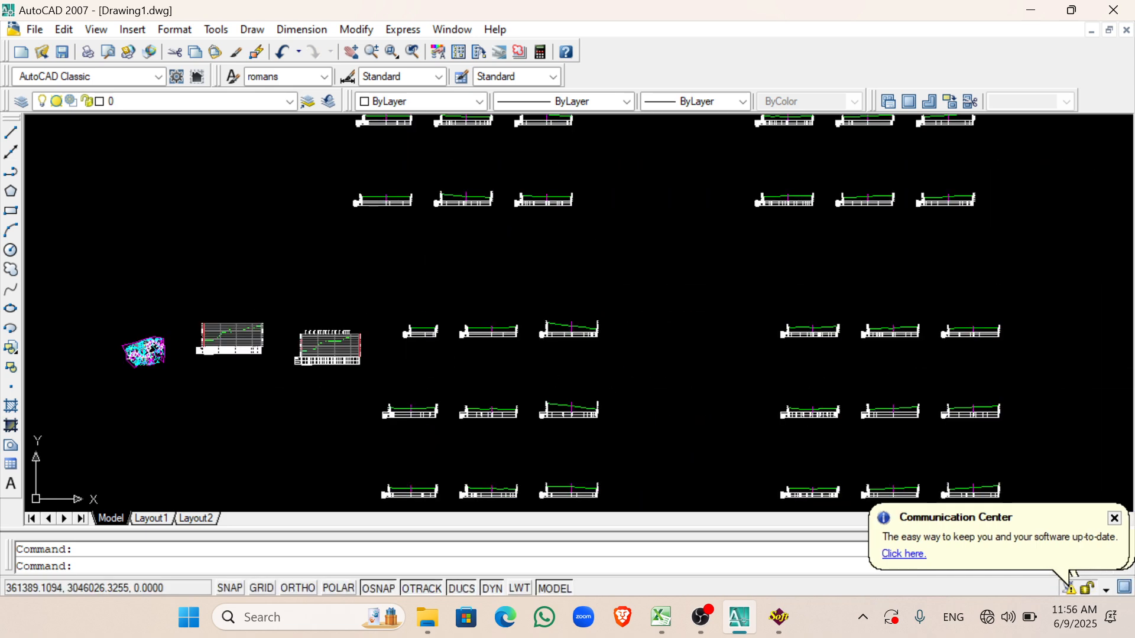
{"action": "scroll", "coordinate": [410, 446], "scroll_direction": "down", "scroll_amount": 4}
{"action": "scroll", "coordinate": [422, 464], "scroll_direction": "up", "scroll_amount": 9}
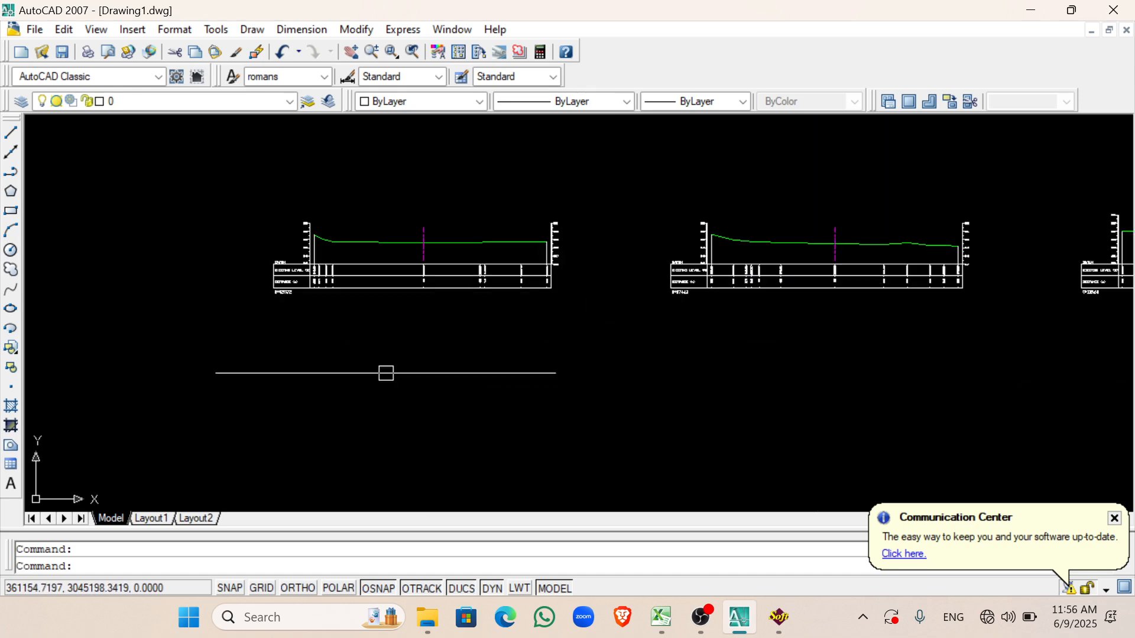
{"action": "scroll", "coordinate": [367, 266], "scroll_direction": "down", "scroll_amount": 8}
{"action": "scroll", "coordinate": [350, 272], "scroll_direction": "up", "scroll_amount": 12}
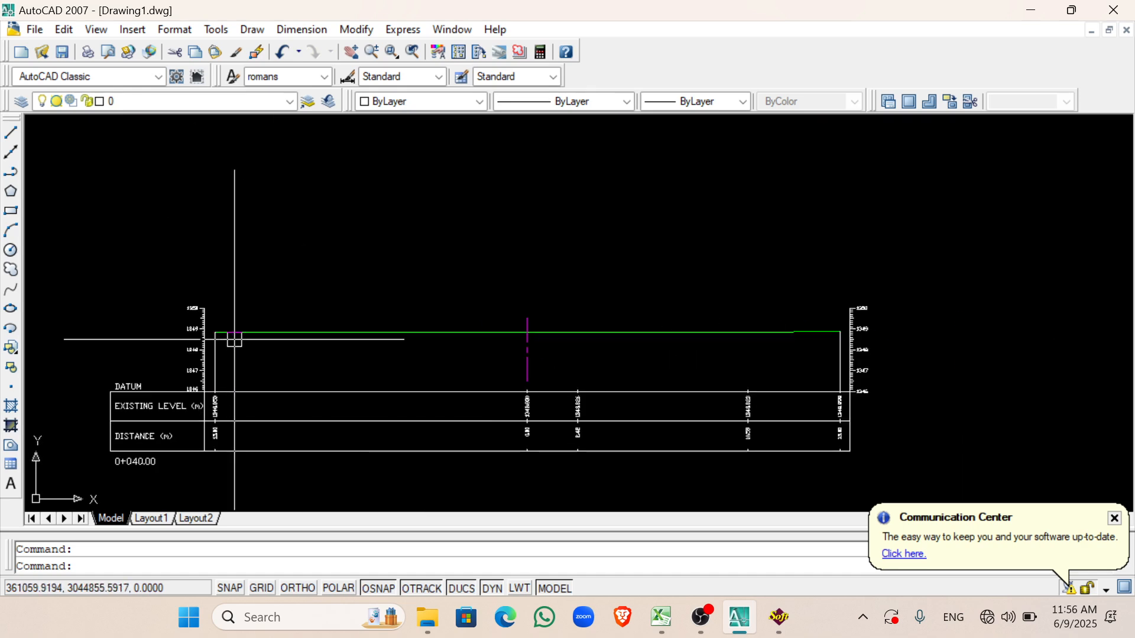
{"action": "scroll", "coordinate": [329, 342], "scroll_direction": "down", "scroll_amount": 12}
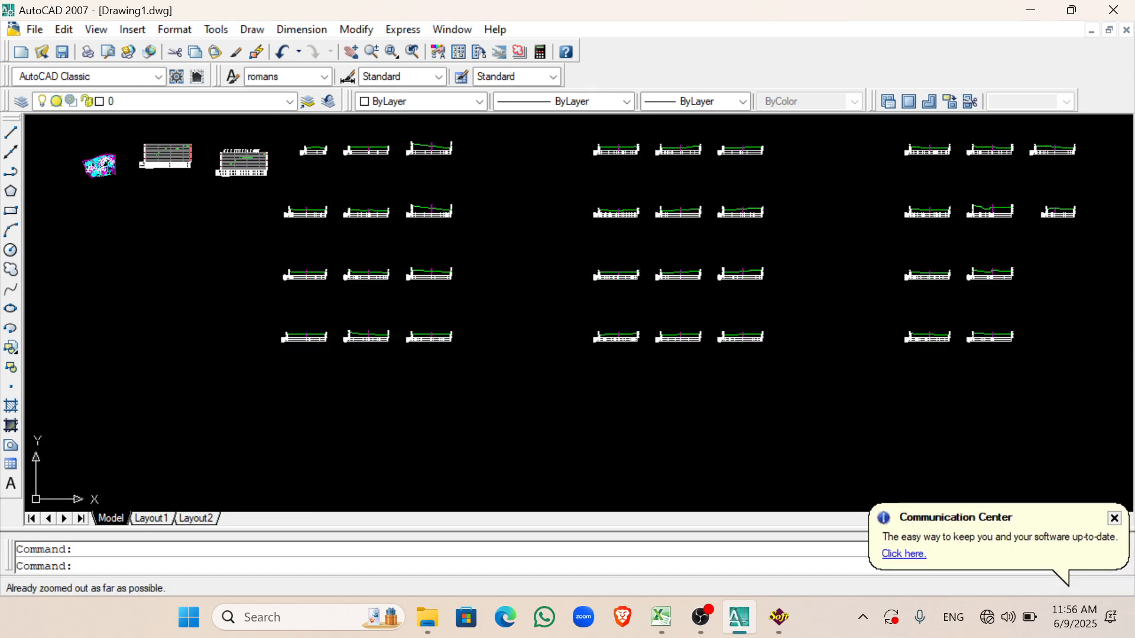
Step: Regenerate the drawing and erase the older set of cross-sections without remarks, below the new sheets
{"action": "key", "text": "Escape"}
{"action": "scroll", "coordinate": [379, 269], "scroll_direction": "down", "scroll_amount": 2}
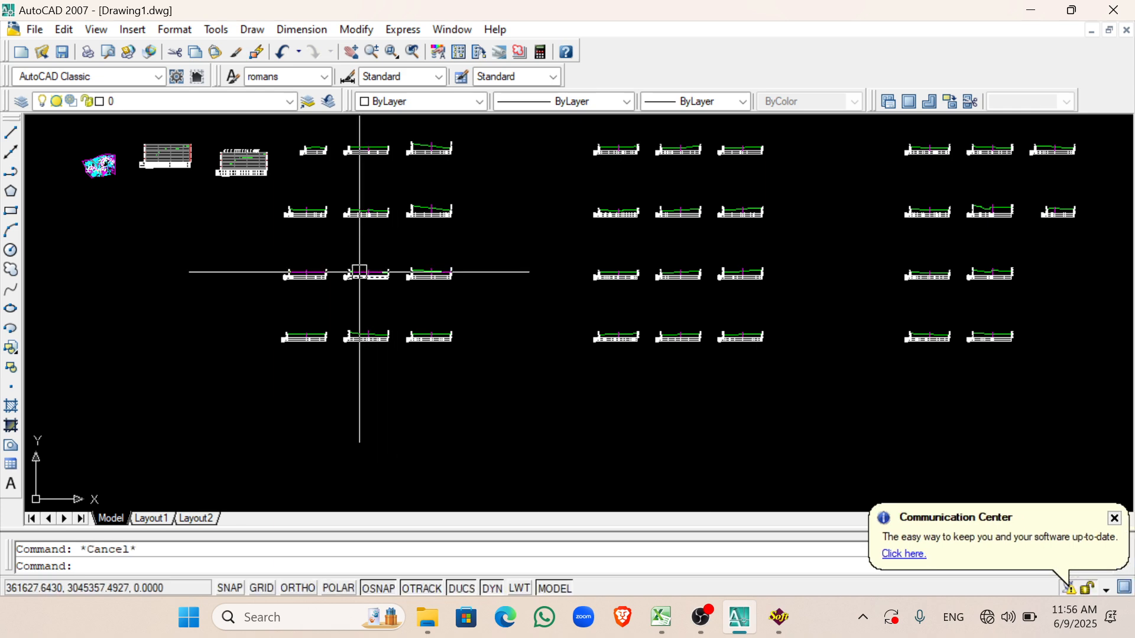
{"action": "type", "text": "REGEN"}
{"action": "key", "text": "Return"}
{"action": "scroll", "coordinate": [366, 278], "scroll_direction": "down", "scroll_amount": 4}
{"action": "scroll", "coordinate": [343, 244], "scroll_direction": "up", "scroll_amount": 4}
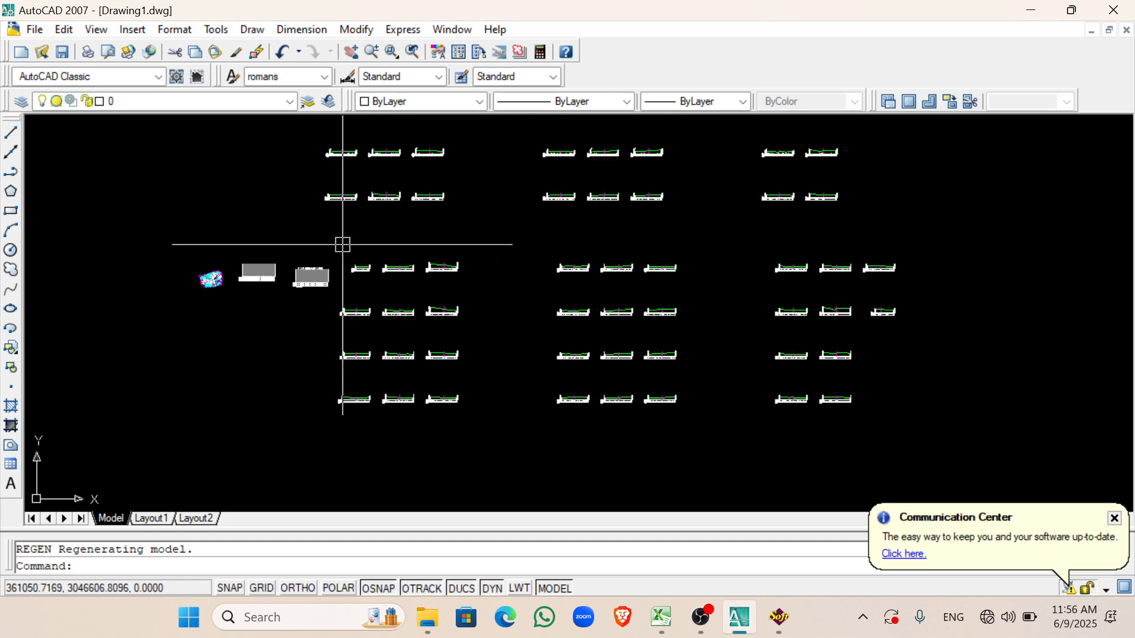
{"action": "scroll", "coordinate": [424, 338], "scroll_direction": "down", "scroll_amount": 2}
{"action": "left_click", "coordinate": [367, 276]}
{"action": "left_click", "coordinate": [786, 408]}
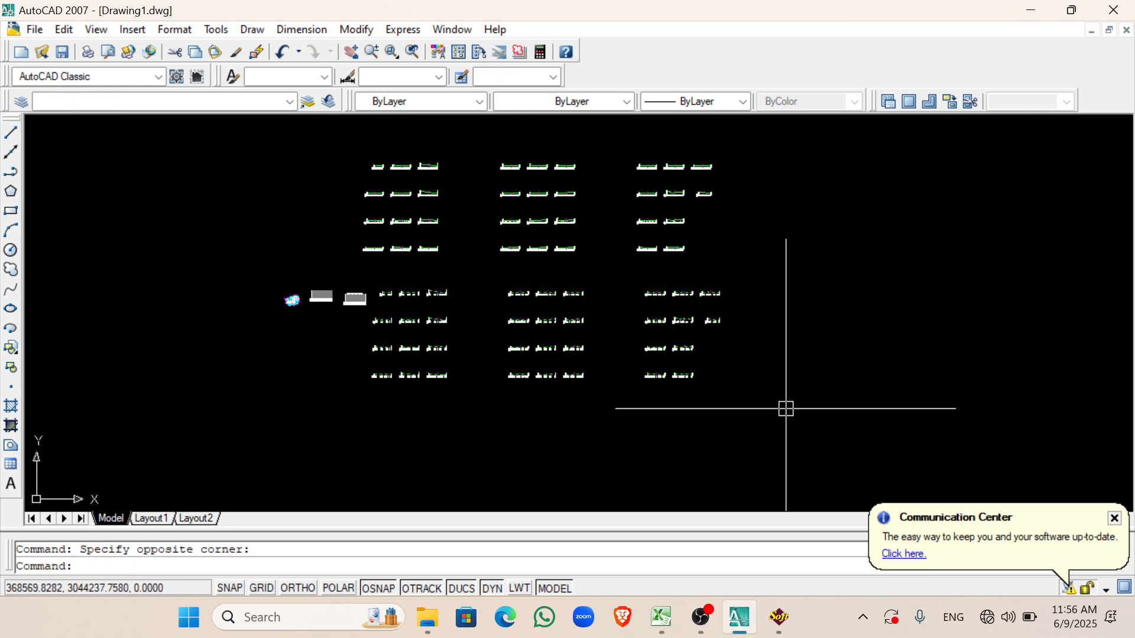
{"action": "key", "text": "Delete"}
Step: Erase the older longitudinal profile with the crowded chainage labels, between the site plan and the profile with remarks
{"action": "scroll", "coordinate": [284, 286], "scroll_direction": "up", "scroll_amount": 10}
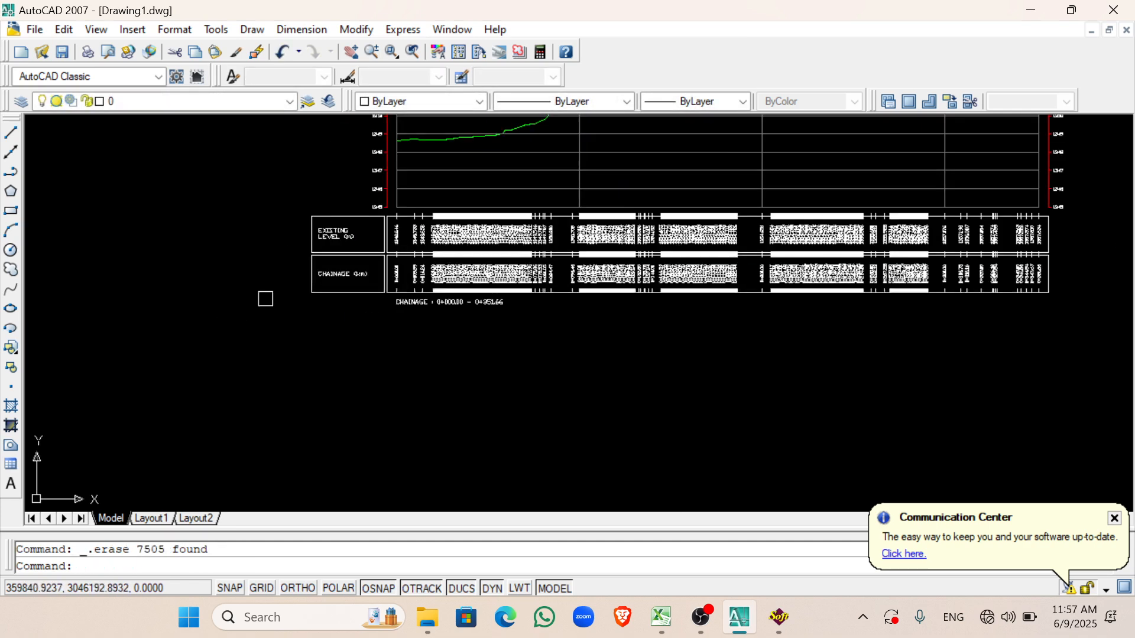
{"action": "scroll", "coordinate": [411, 372], "scroll_direction": "down", "scroll_amount": 2}
{"action": "scroll", "coordinate": [278, 355], "scroll_direction": "up", "scroll_amount": 4}
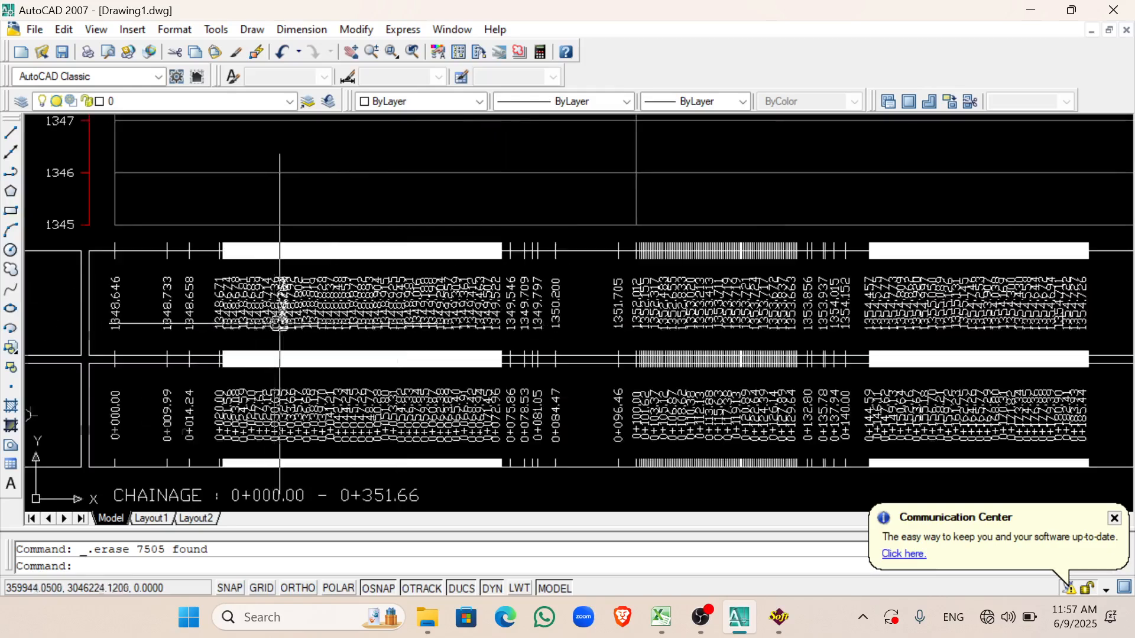
{"action": "scroll", "coordinate": [325, 354], "scroll_direction": "down", "scroll_amount": 6}
{"action": "scroll", "coordinate": [325, 354], "scroll_direction": "up", "scroll_amount": 5}
{"action": "scroll", "coordinate": [325, 374], "scroll_direction": "down", "scroll_amount": 6}
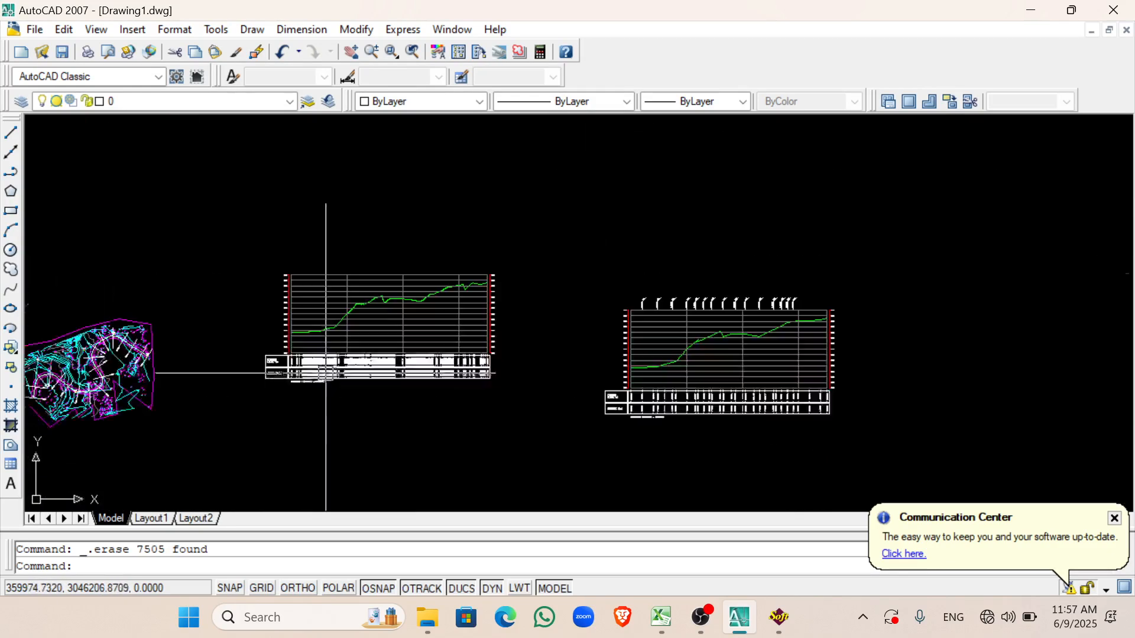
{"action": "left_click", "coordinate": [242, 256]}
{"action": "left_click", "coordinate": [551, 427]}
{"action": "key", "text": "Delete"}
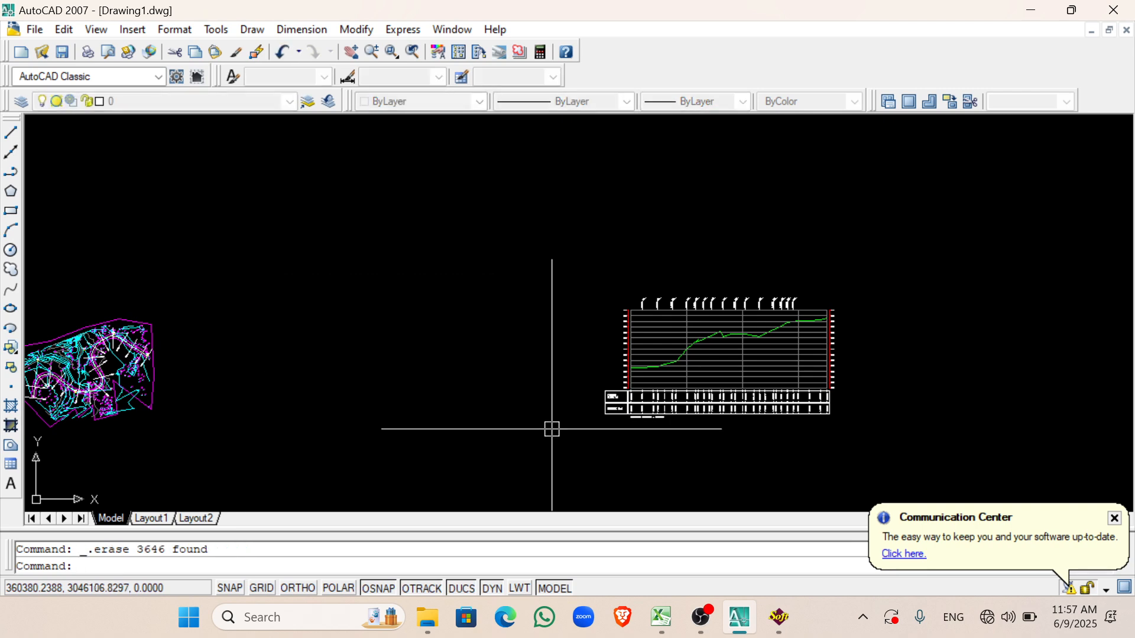
Step: Examine the remaining site plan, longitudinal profile and cross-section sheets across the whole drawing
{"action": "scroll", "coordinate": [705, 357], "scroll_direction": "up", "scroll_amount": 3}
{"action": "scroll", "coordinate": [593, 317], "scroll_direction": "down", "scroll_amount": 8}
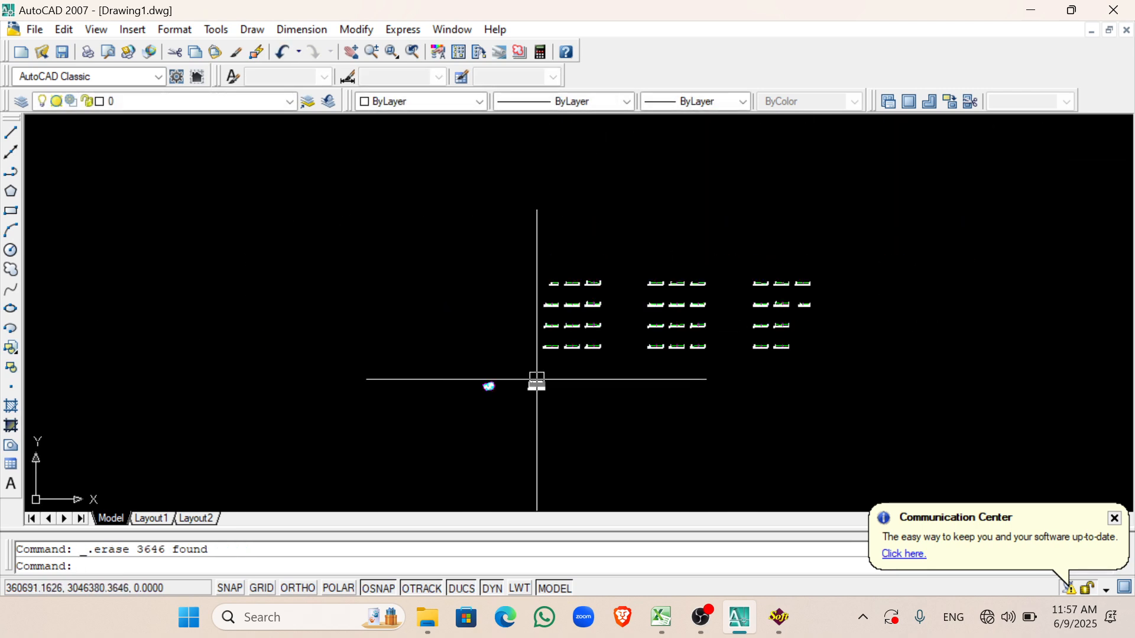
{"action": "scroll", "coordinate": [562, 343], "scroll_direction": "up", "scroll_amount": 3}
{"action": "scroll", "coordinate": [694, 314], "scroll_direction": "down", "scroll_amount": 4}
{"action": "scroll", "coordinate": [961, 346], "scroll_direction": "up", "scroll_amount": 5}
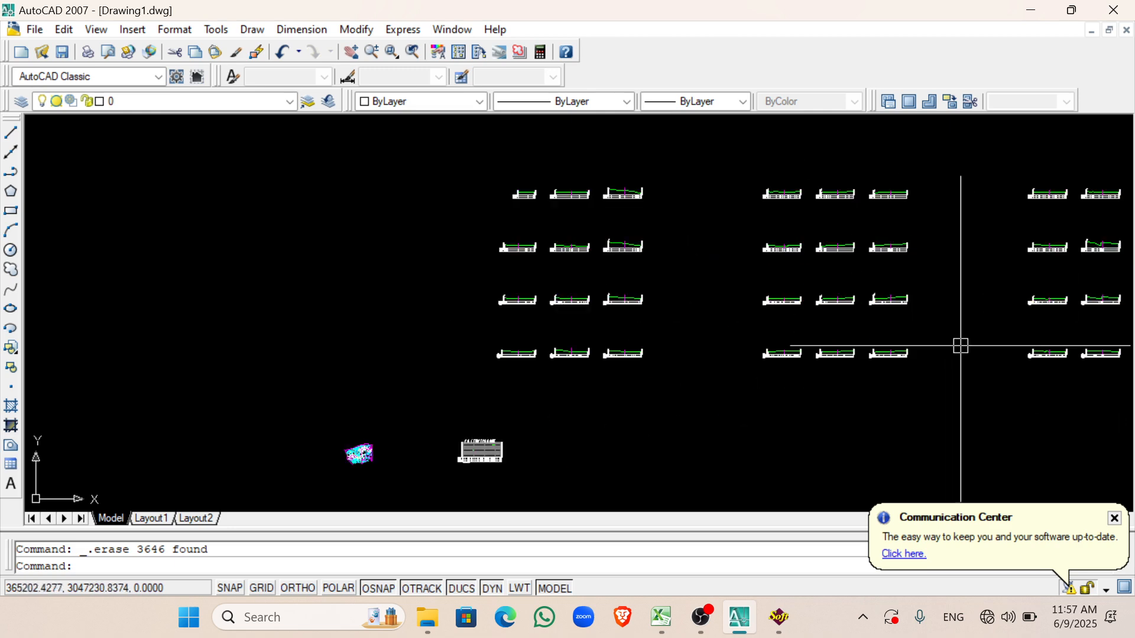
{"action": "scroll", "coordinate": [573, 357], "scroll_direction": "down", "scroll_amount": 4}
{"action": "scroll", "coordinate": [1038, 358], "scroll_direction": "up", "scroll_amount": 6}
{"action": "scroll", "coordinate": [754, 356], "scroll_direction": "down", "scroll_amount": 8}
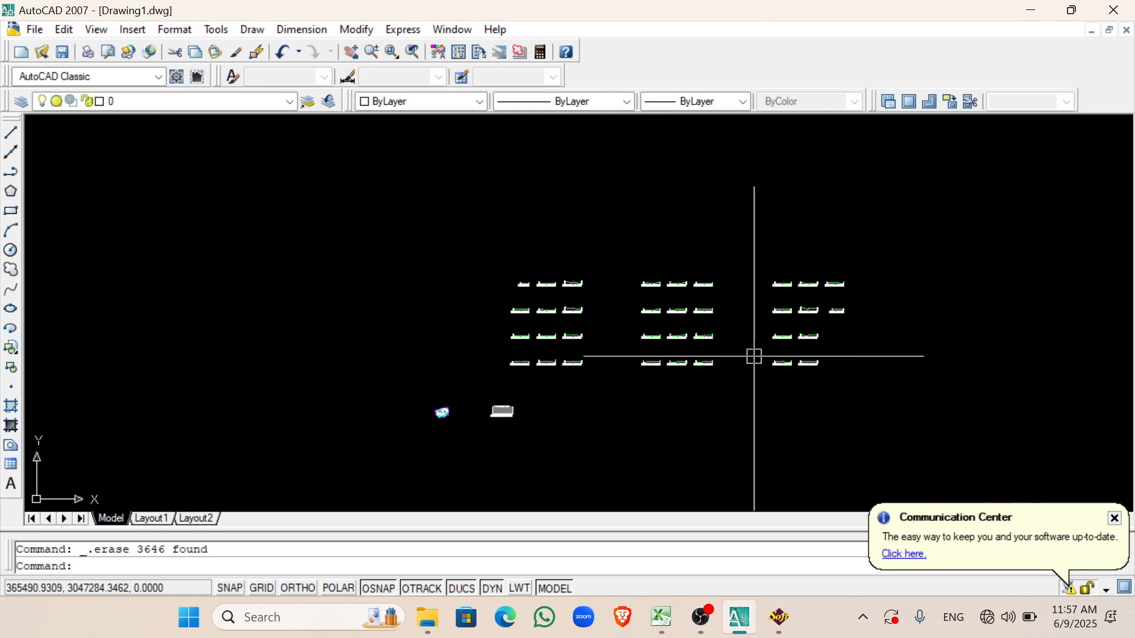
Step: Inspect the two magenta road edge lines on the RB layer around the first curve of the site plan, then clear the selection
{"action": "scroll", "coordinate": [459, 421], "scroll_direction": "up", "scroll_amount": 12}
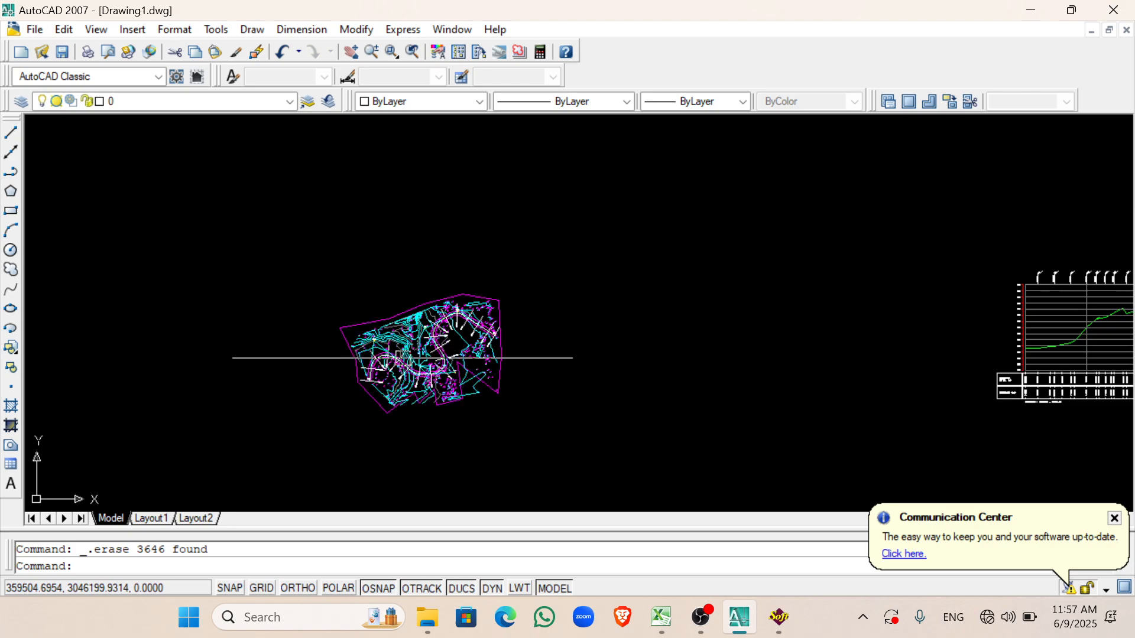
{"action": "scroll", "coordinate": [339, 373], "scroll_direction": "up", "scroll_amount": 9}
{"action": "left_click", "coordinate": [350, 343]}
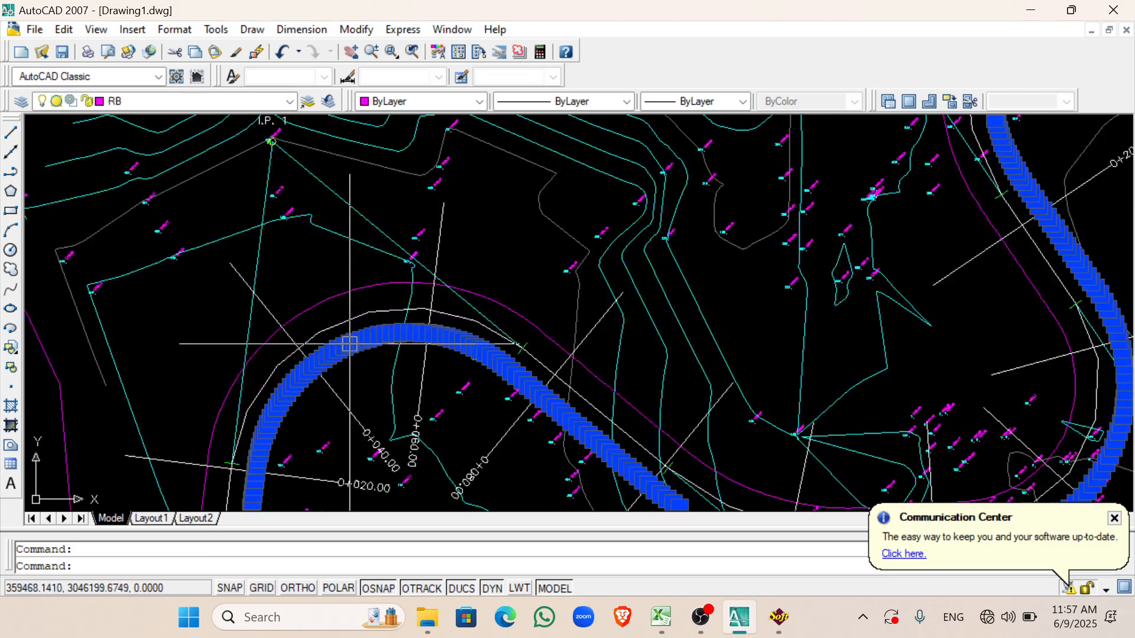
{"action": "left_click", "coordinate": [320, 302]}
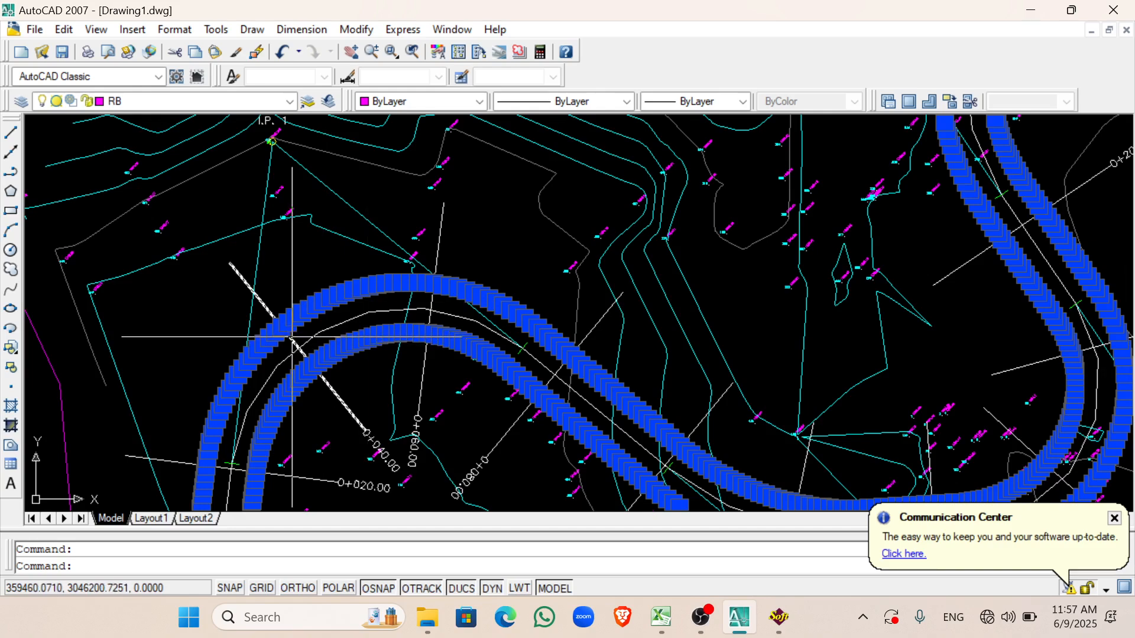
{"action": "key", "text": "Escape"}
{"action": "scroll", "coordinate": [329, 413], "scroll_direction": "down", "scroll_amount": 8}
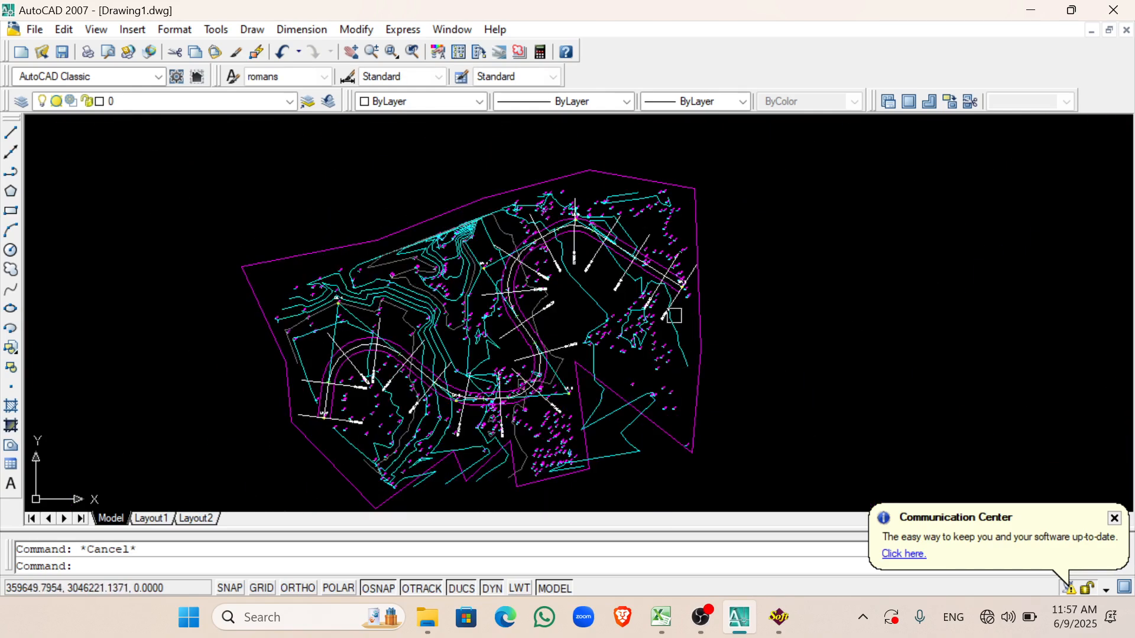
{"action": "scroll", "coordinate": [416, 383], "scroll_direction": "down", "scroll_amount": 5}
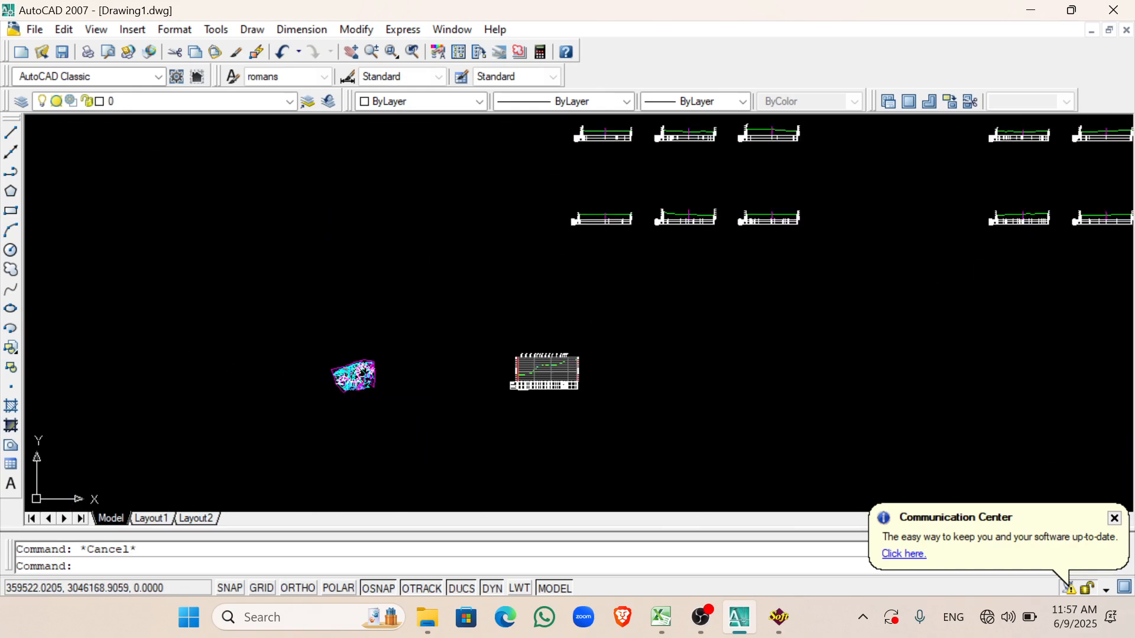
{"action": "scroll", "coordinate": [328, 327], "scroll_direction": "down", "scroll_amount": 8}
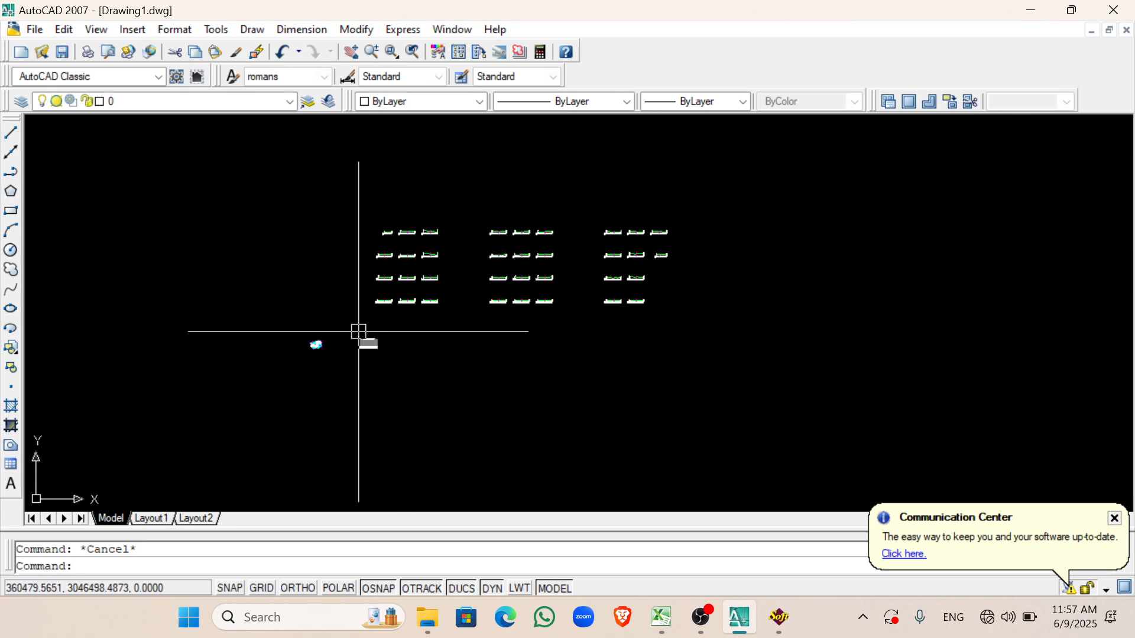
{"action": "scroll", "coordinate": [358, 335], "scroll_direction": "up", "scroll_amount": 6}
{"action": "middle_click_drag", "start_coordinate": [364, 350], "coordinate": [415, 369]}
{"action": "scroll", "coordinate": [463, 296], "scroll_direction": "up", "scroll_amount": 6}
{"action": "scroll", "coordinate": [456, 322], "scroll_direction": "down", "scroll_amount": 6}
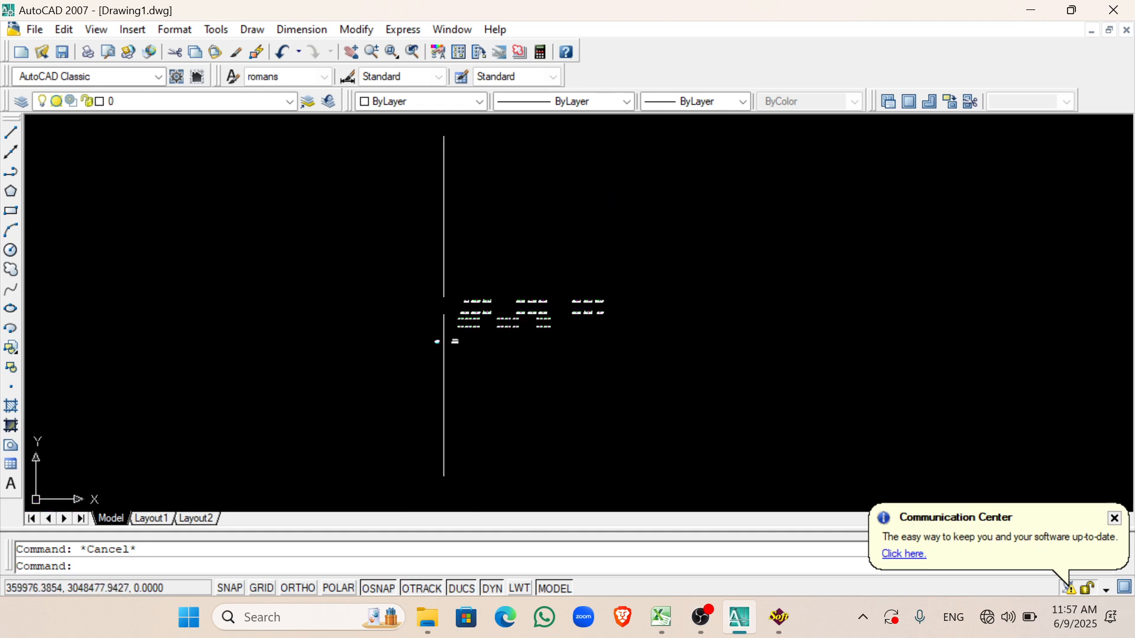
{"action": "scroll", "coordinate": [444, 306], "scroll_direction": "up", "scroll_amount": 5}
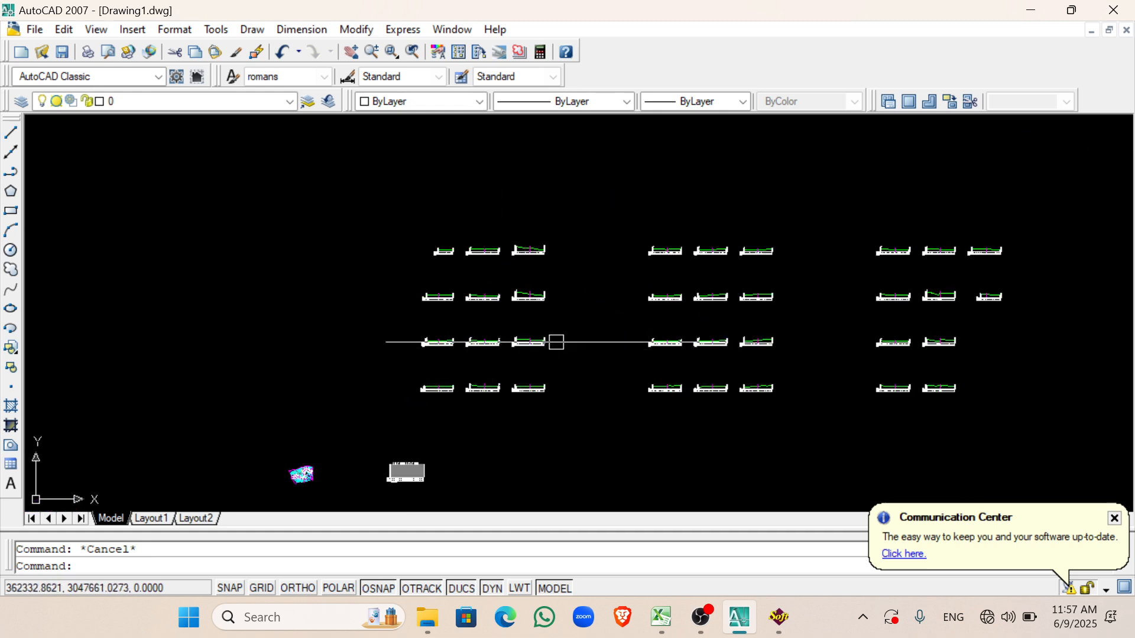
{"action": "left_click", "coordinate": [699, 619]}
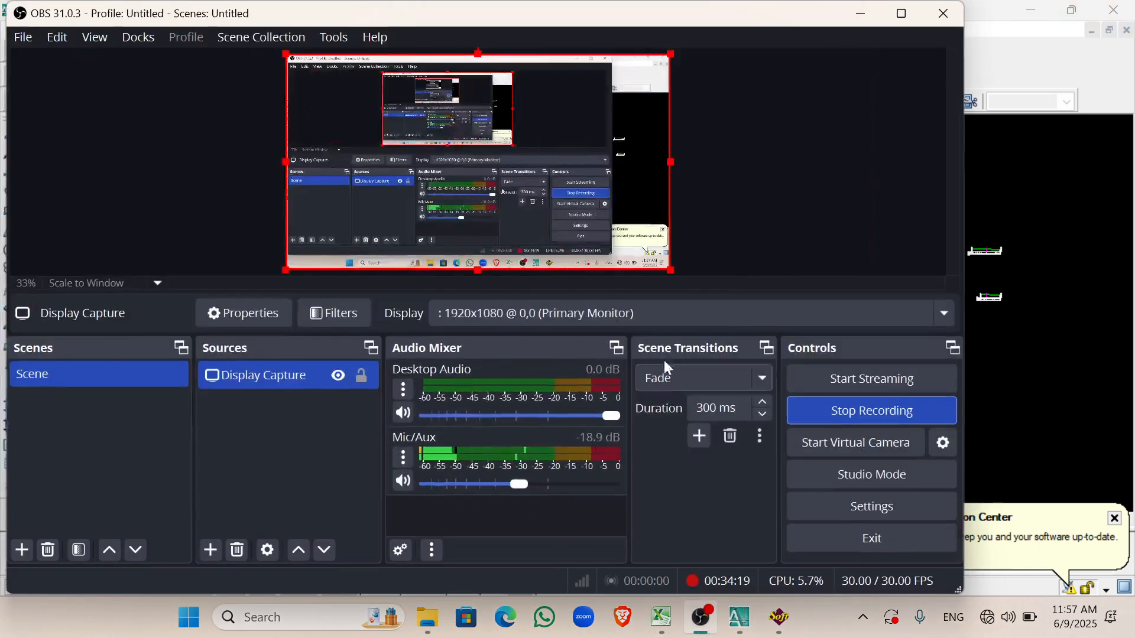